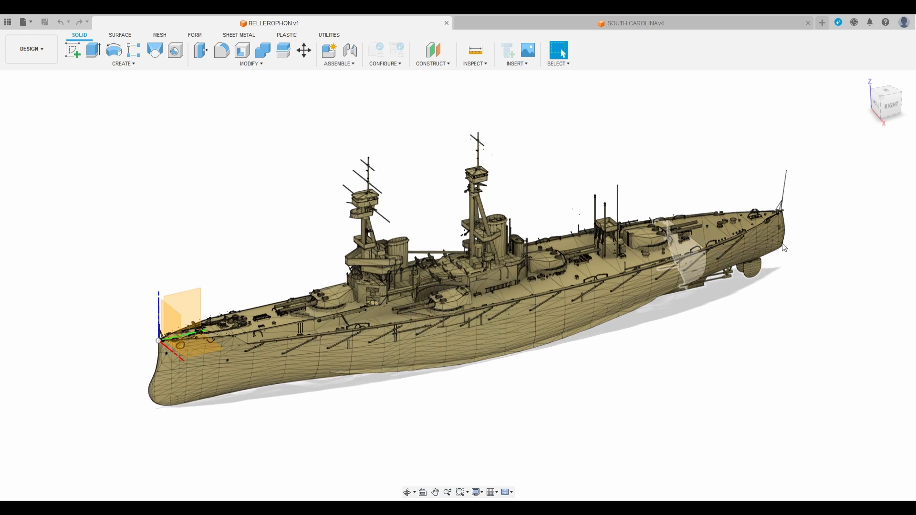
Create a new design and insert the battleship mesh, reoriented so that its hull lies horizontally
left_click(822, 22)
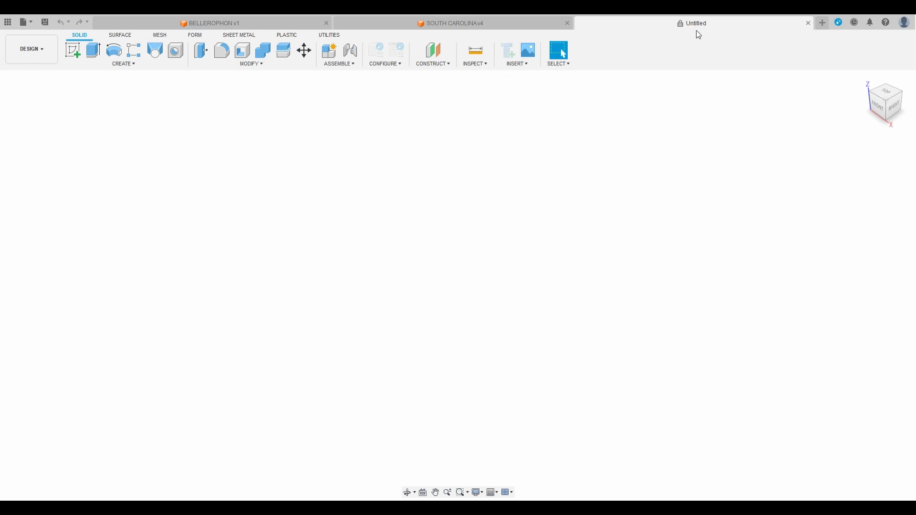
left_click(514, 63)
left_click(529, 152)
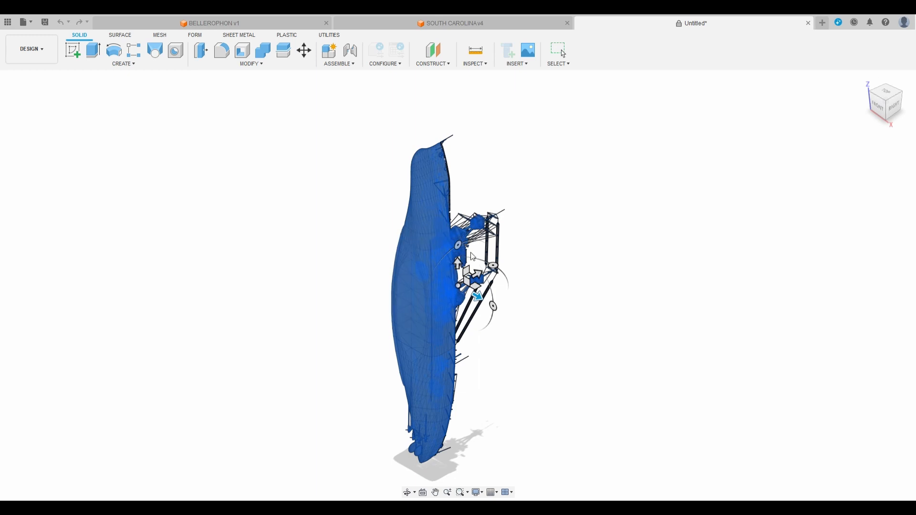
middle_click_drag(464, 261, 425, 313, "shift")
key("Escape")
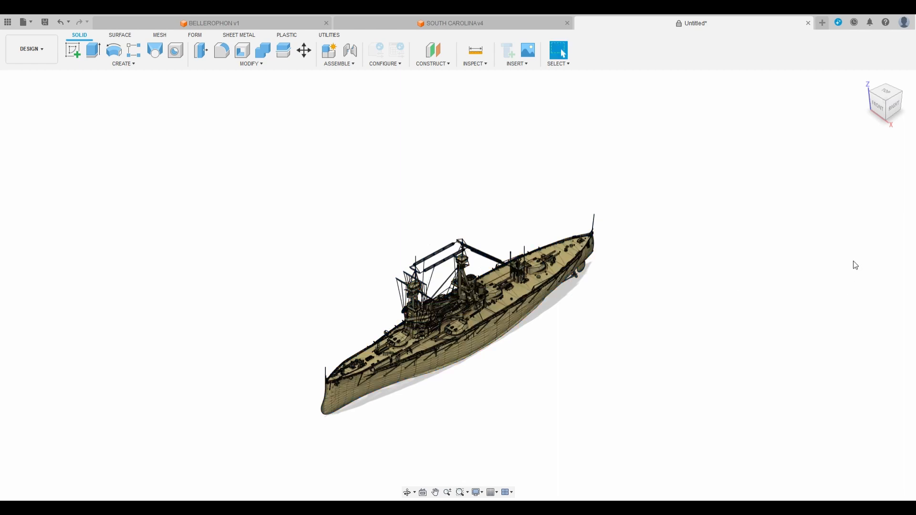
Measure the ship's overall length from the foremost point of the bow to the outermost point of the stern
left_click(894, 111)
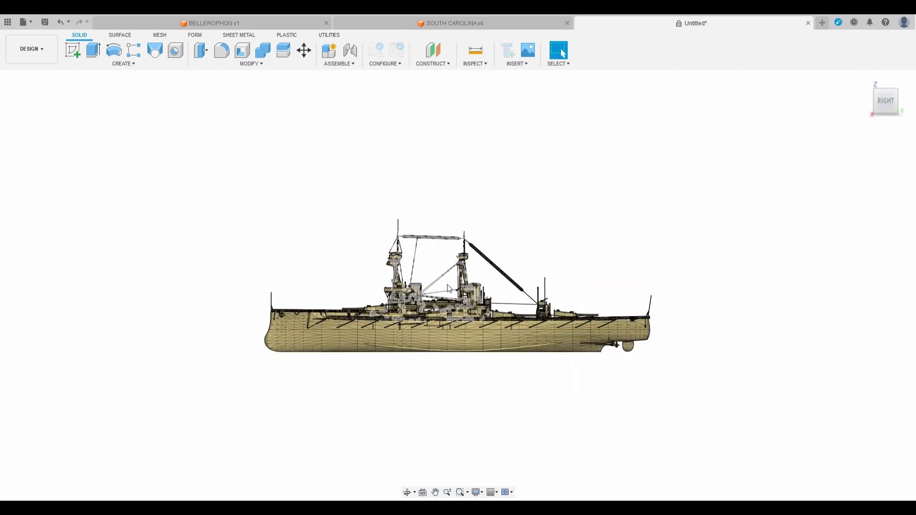
mouse_move(896, 115)
left_click_drag(894, 110, 896, 116)
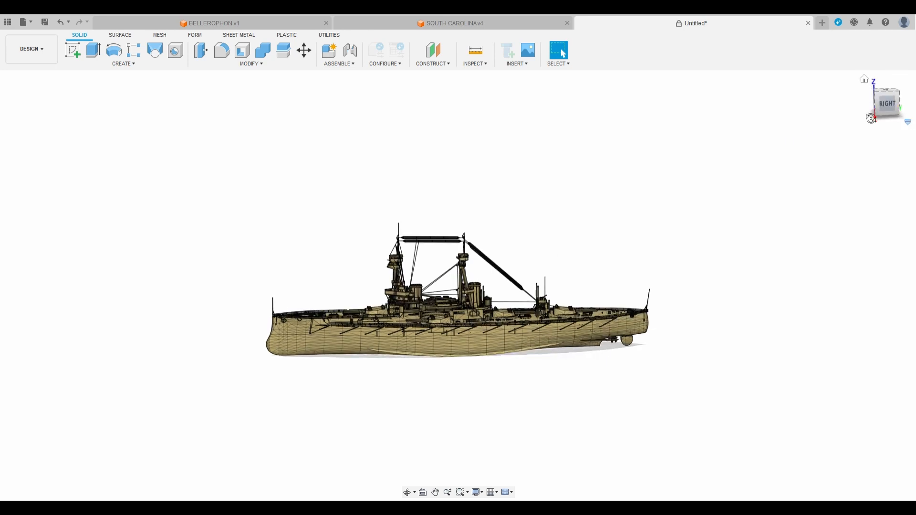
left_click(475, 51)
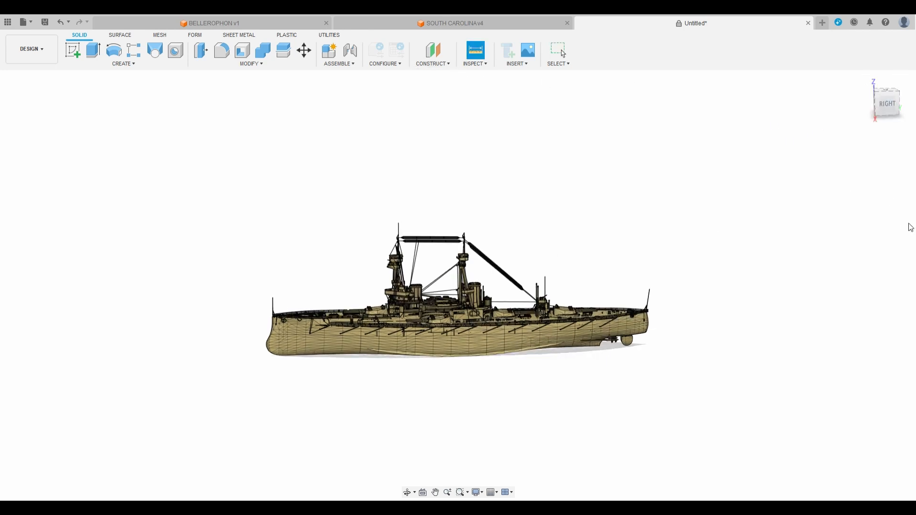
key("Escape")
left_click(478, 55)
left_click_drag(896, 115, 695, 180)
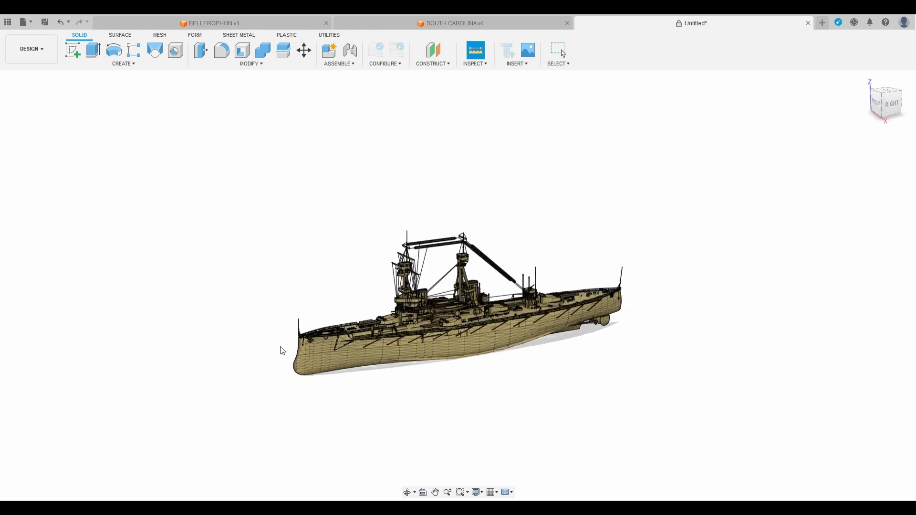
scroll(283, 351, "up", 5)
scroll(295, 411, "up", 3)
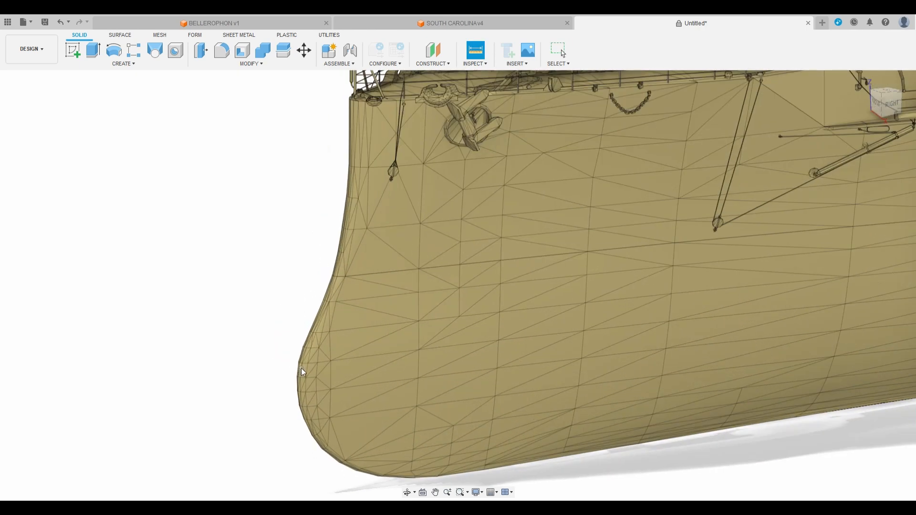
scroll(296, 373, "up", 4)
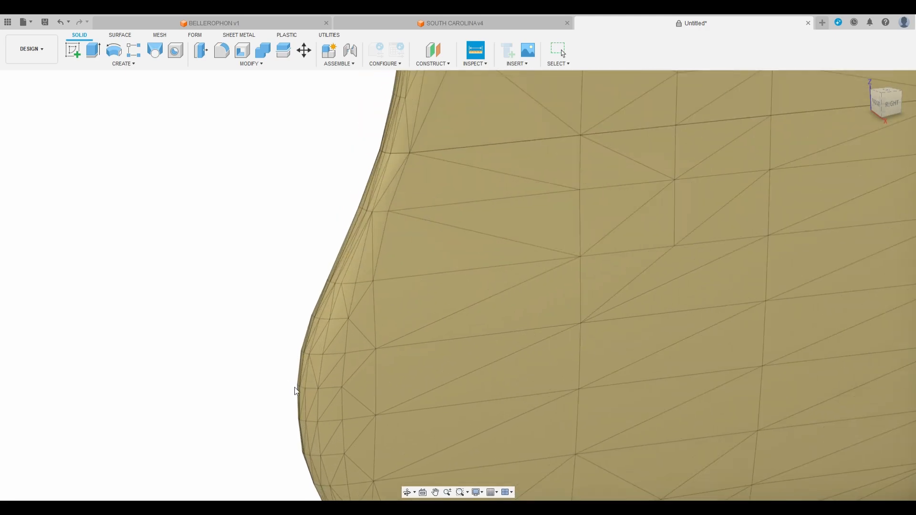
scroll(299, 387, "down", 10)
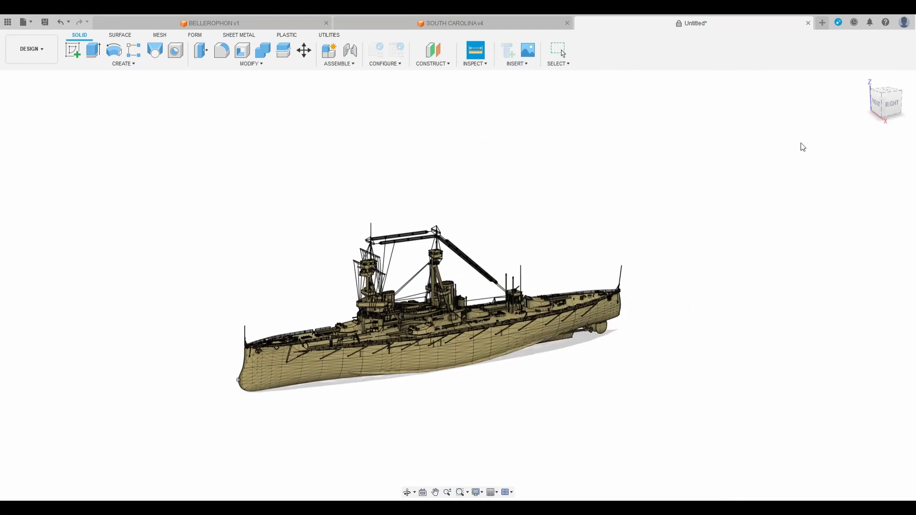
middle_click_drag(803, 148, 874, 114, "shift")
scroll(654, 374, "up", 5)
scroll(623, 352, "up", 5)
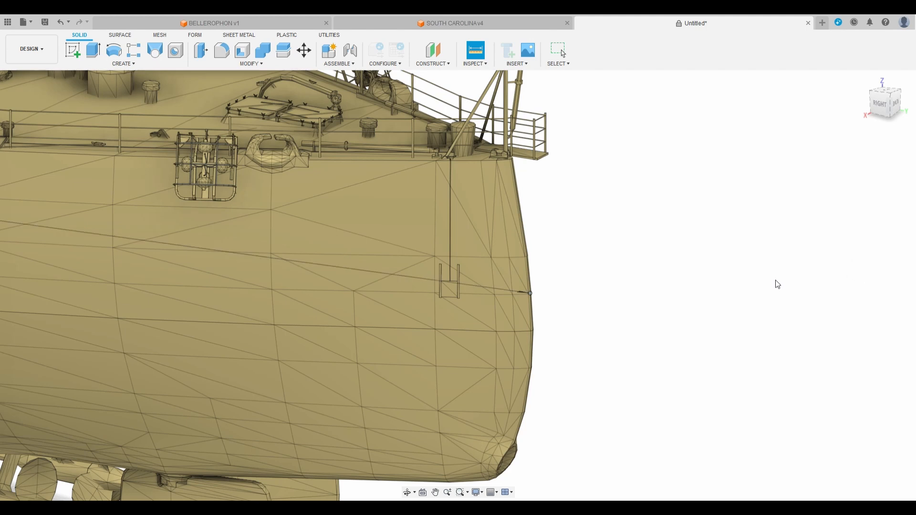
scroll(634, 292, "down", 3)
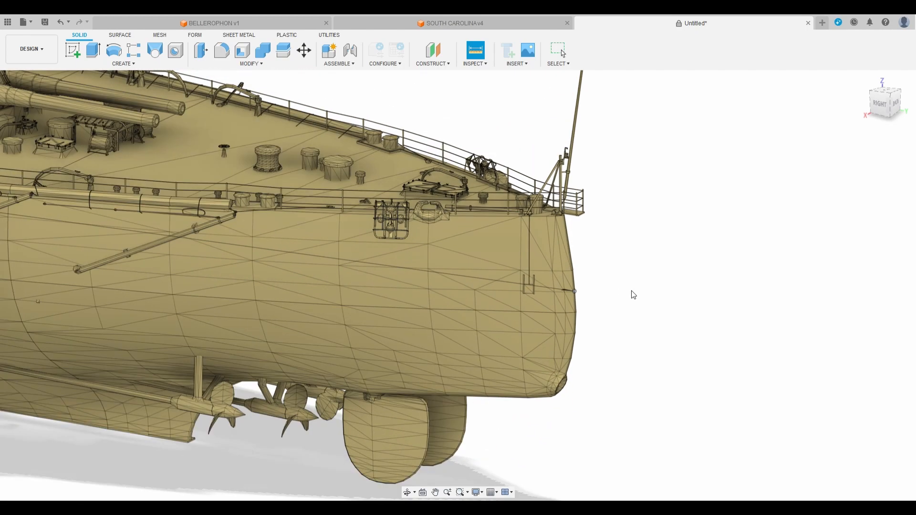
scroll(736, 379, "down", 3)
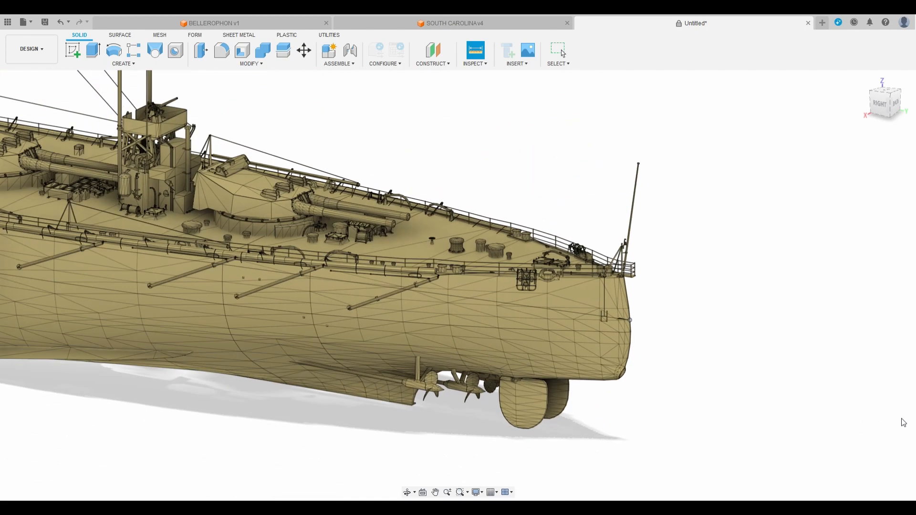
scroll(837, 401, "up", 2)
scroll(837, 401, "down", 3)
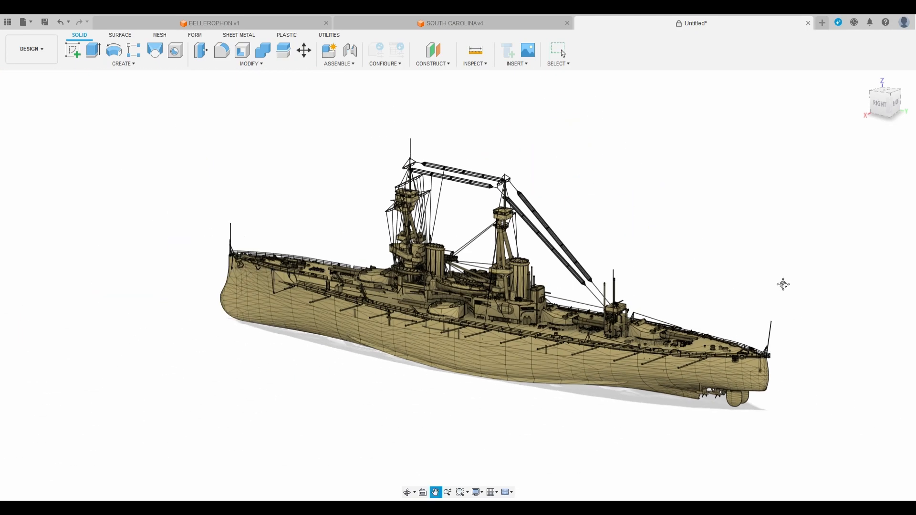
Scale all mesh bodies of the ship together
middle_click_drag(783, 284, 716, 315, "shift")
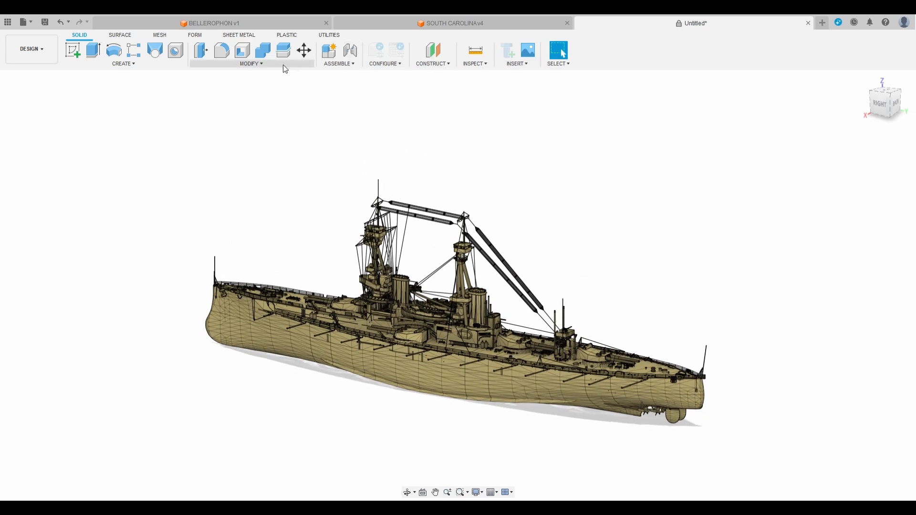
left_click(209, 134)
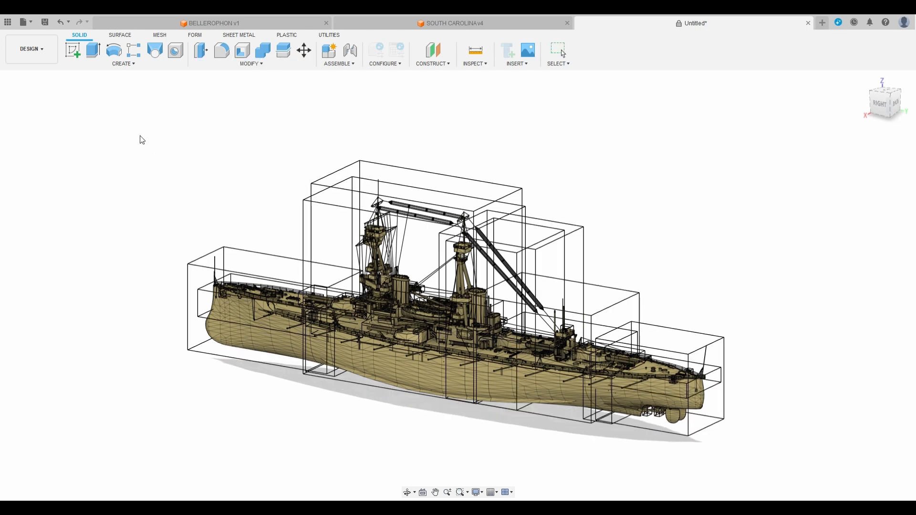
left_click_drag(141, 136, 767, 476)
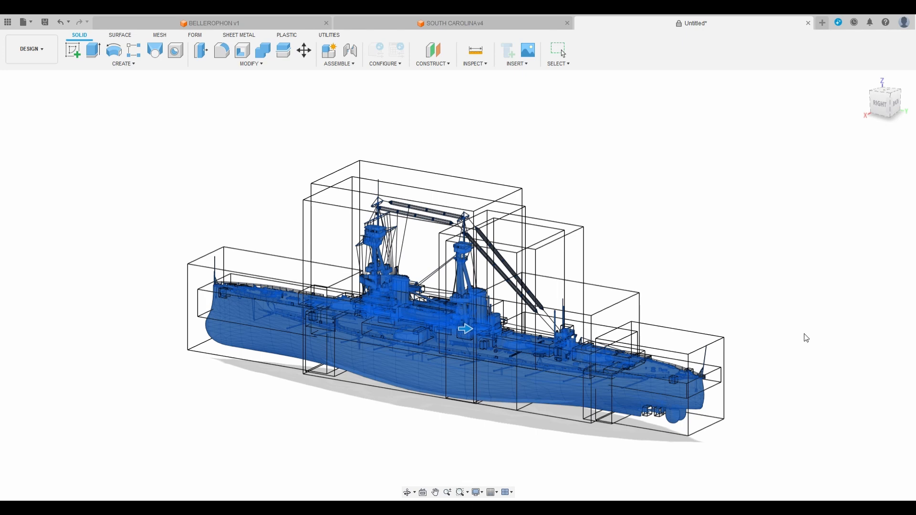
scroll(806, 338, "up", 5)
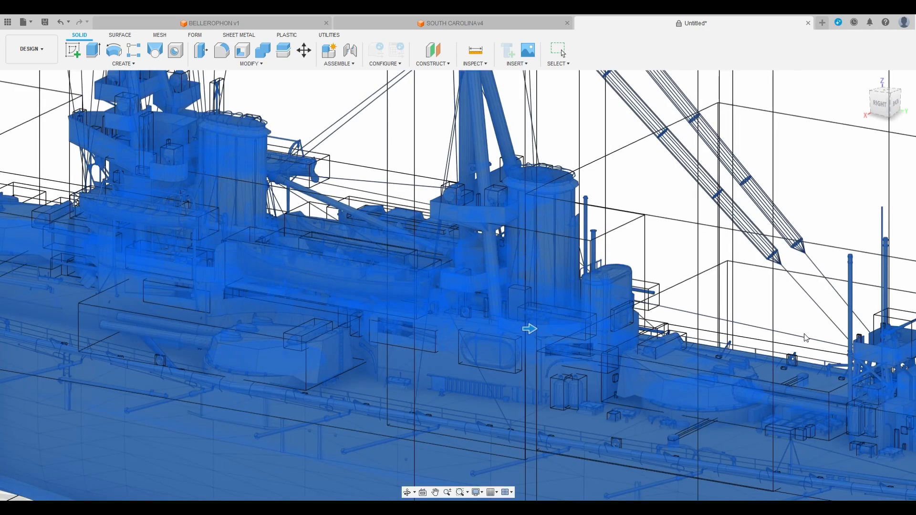
key("F6")
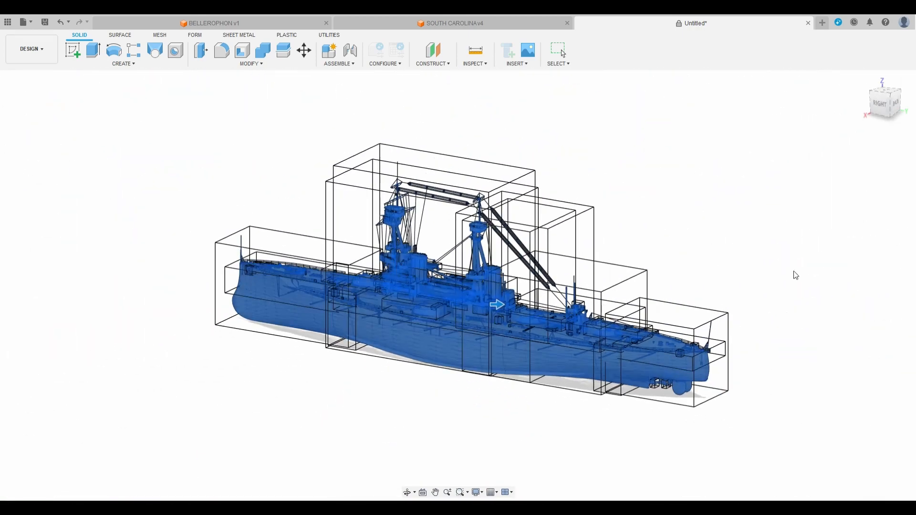
left_click(857, 211)
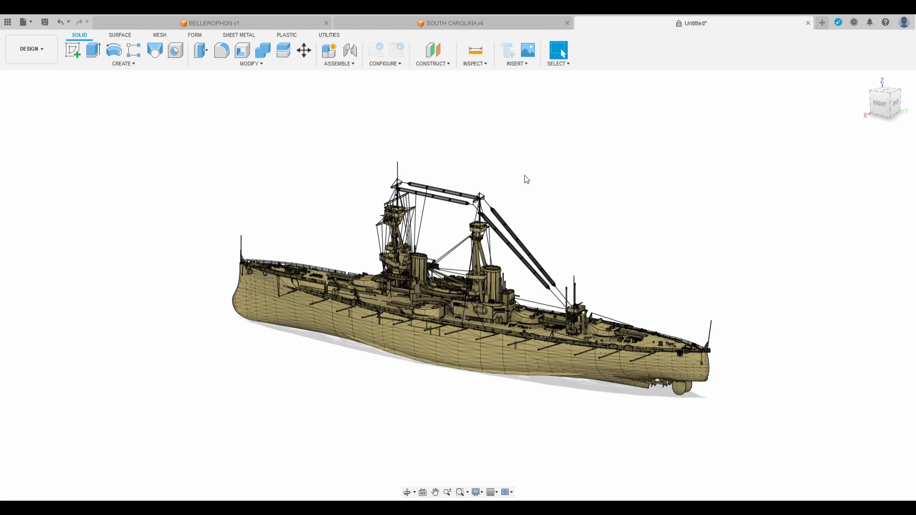
Measure the scaled ship's overall length from the stern's outermost point to the bow's foremost point
left_click(476, 50)
scroll(447, 319, "down", 3)
scroll(596, 359, "up", 5)
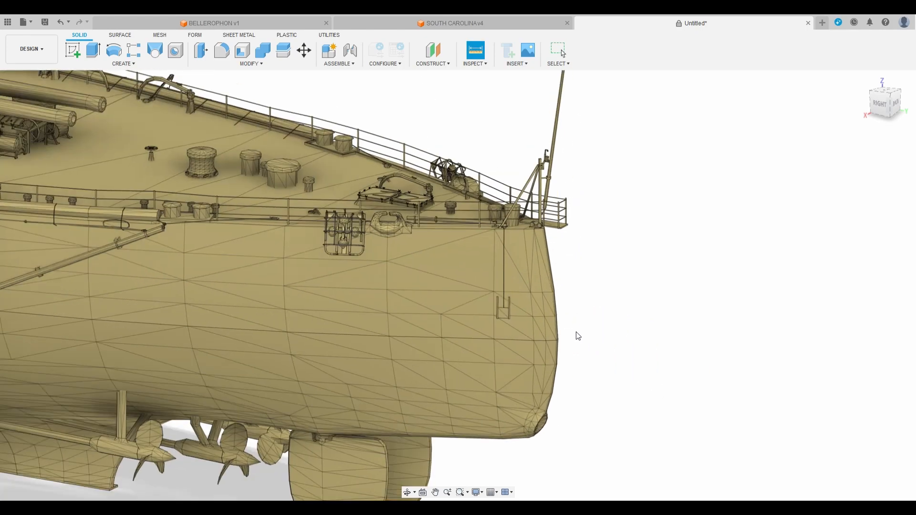
scroll(557, 321, "down", 5)
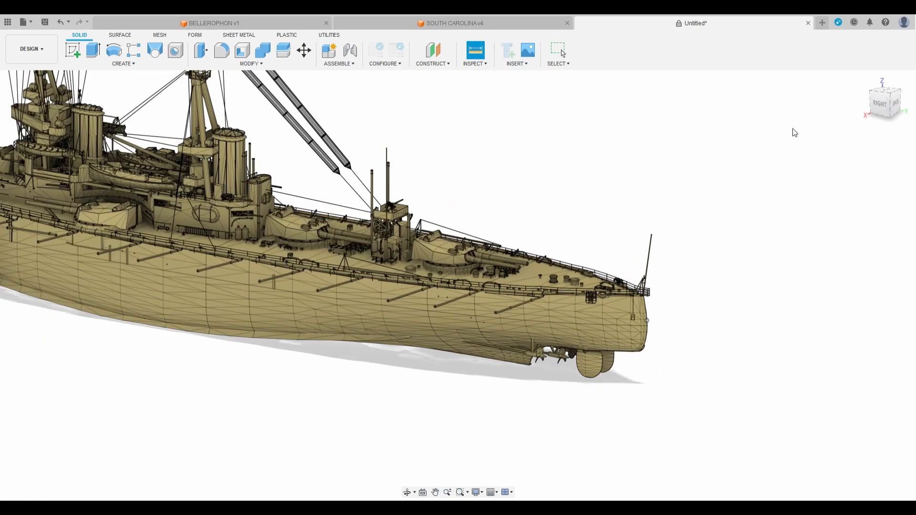
mouse_move(793, 131)
middle_mouse_down("shift")
mouse_move(751, 273)
mouse_move(600, 123)
middle_mouse_up("shift")
scroll(601, 122, "down", 5)
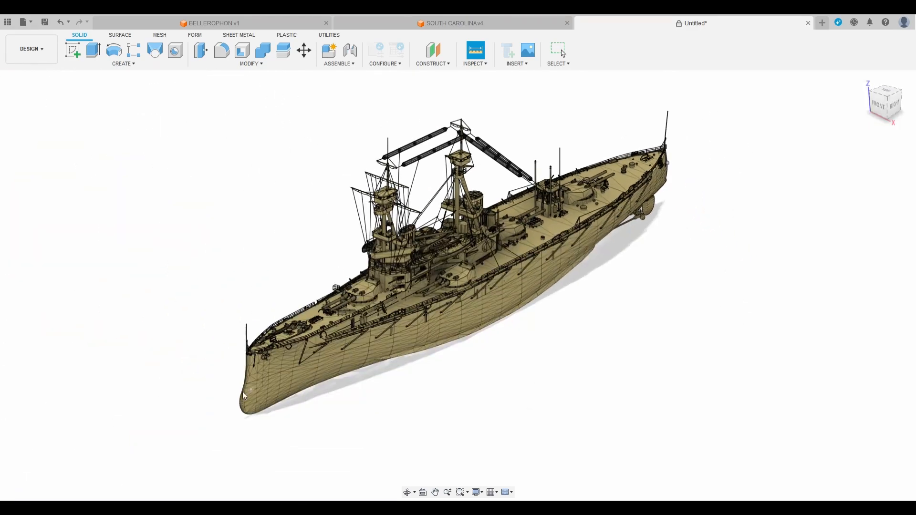
scroll(245, 411, "up", 5)
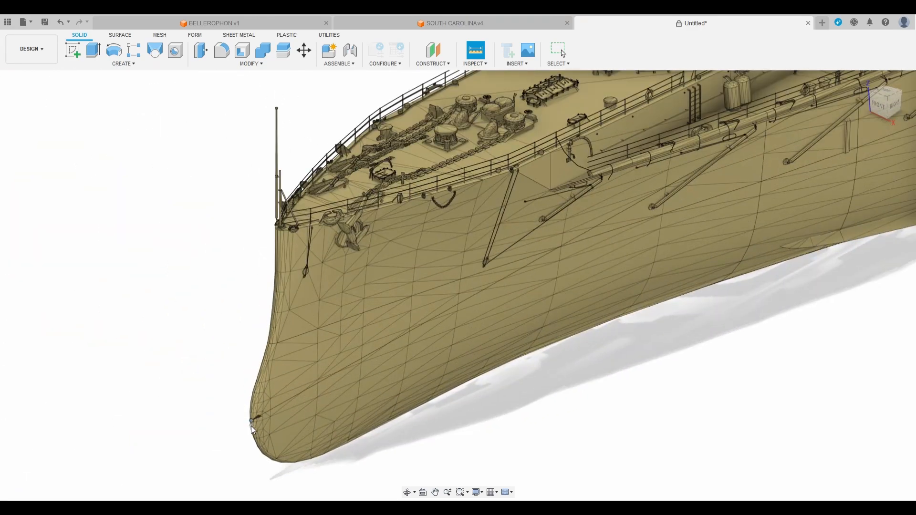
scroll(214, 378, "down", 3)
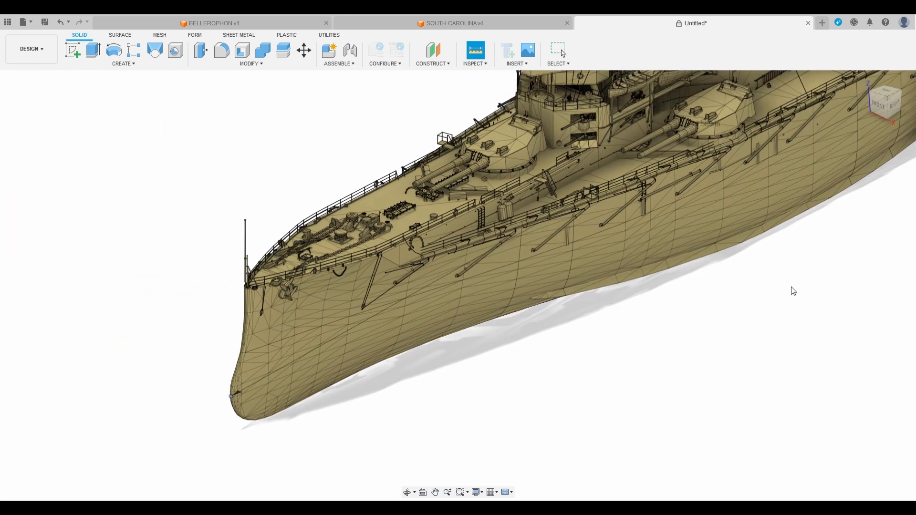
scroll(619, 267, "down", 2)
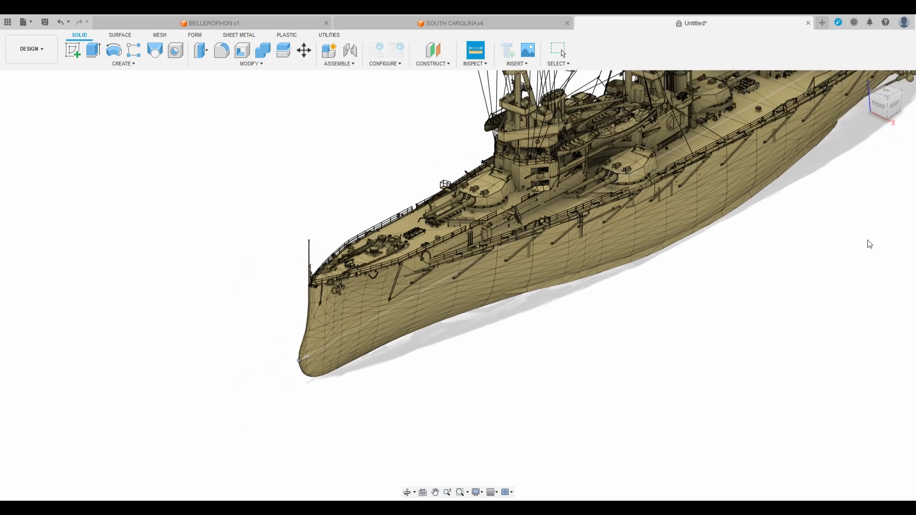
scroll(379, 352, "down", 3)
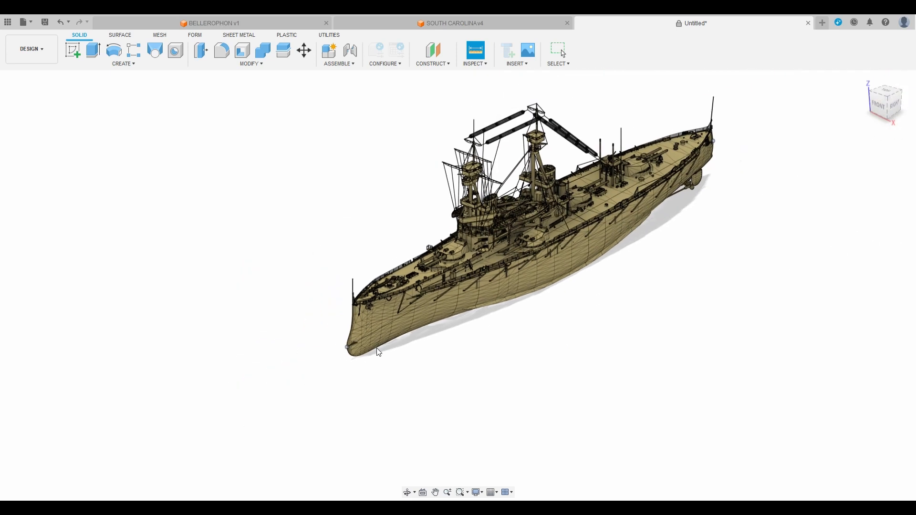
left_click(894, 426)
scroll(452, 416, "down", 3)
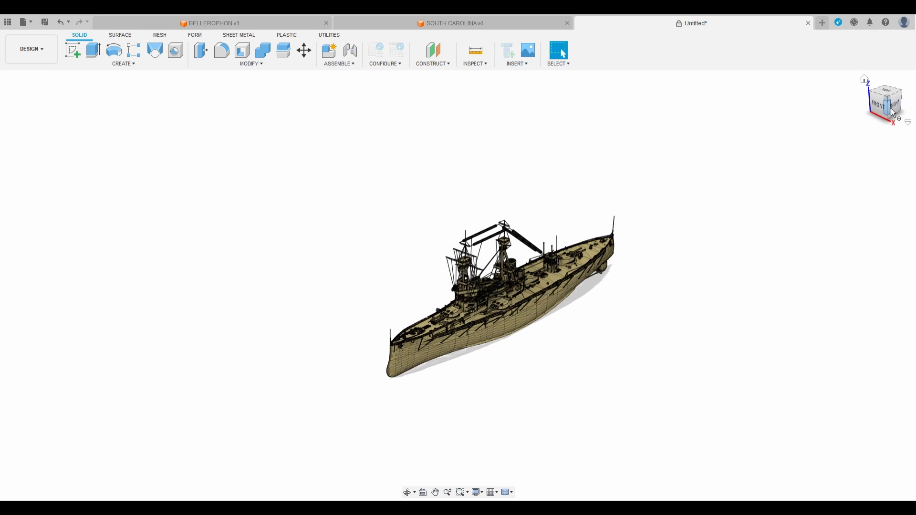
left_click_drag(891, 109, 872, 106)
middle_click_drag(700, 206, 680, 201, "shift")
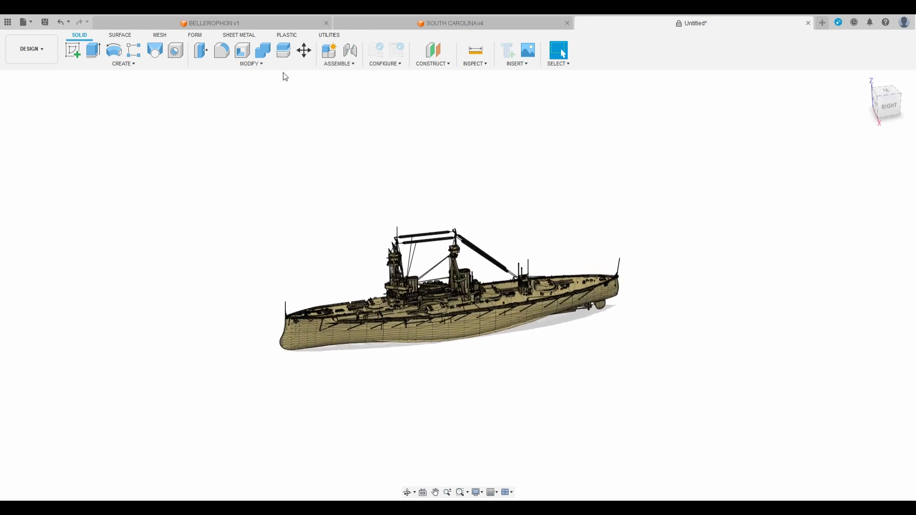
left_click(304, 50)
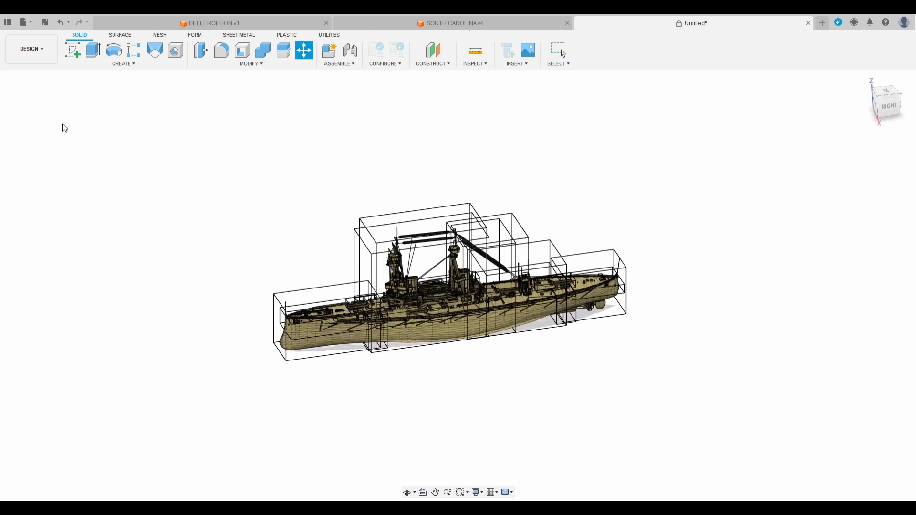
left_click(33, 125)
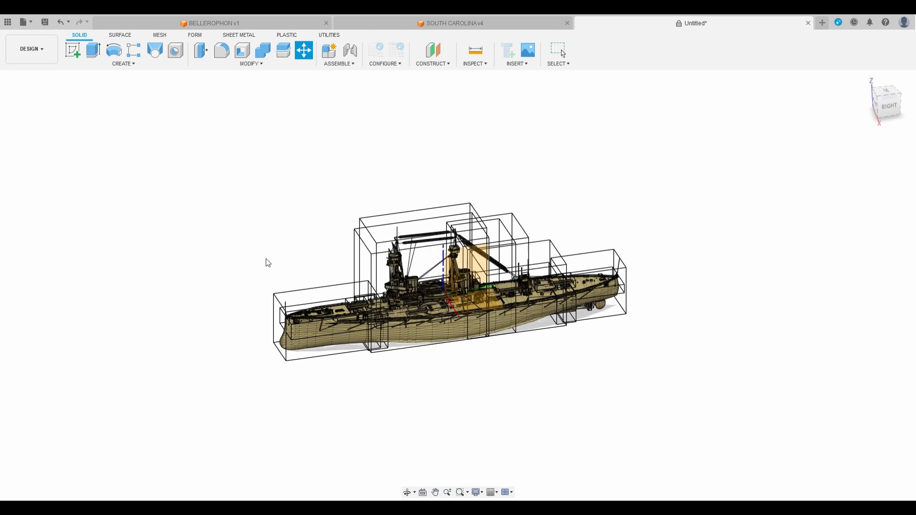
left_click_drag(302, 268, 661, 355)
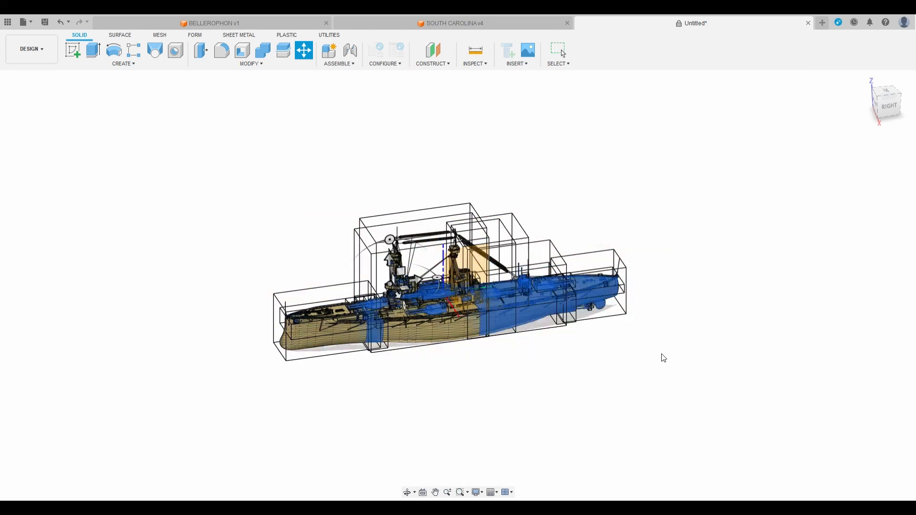
left_click(886, 166)
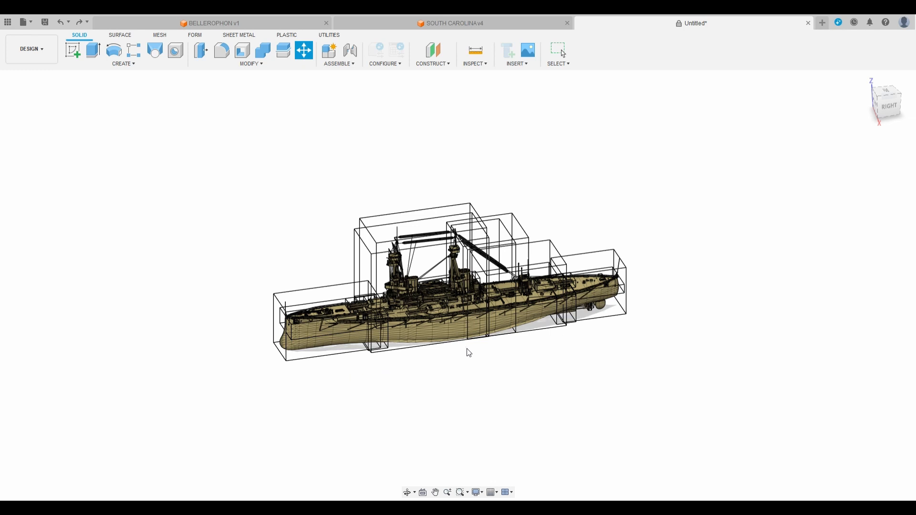
left_click_drag(237, 177, 654, 397)
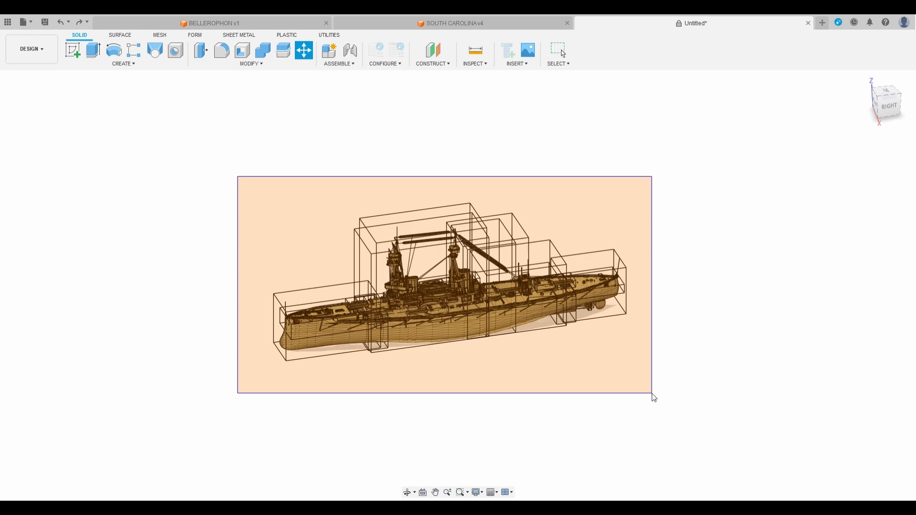
left_click_drag(654, 398, 655, 398)
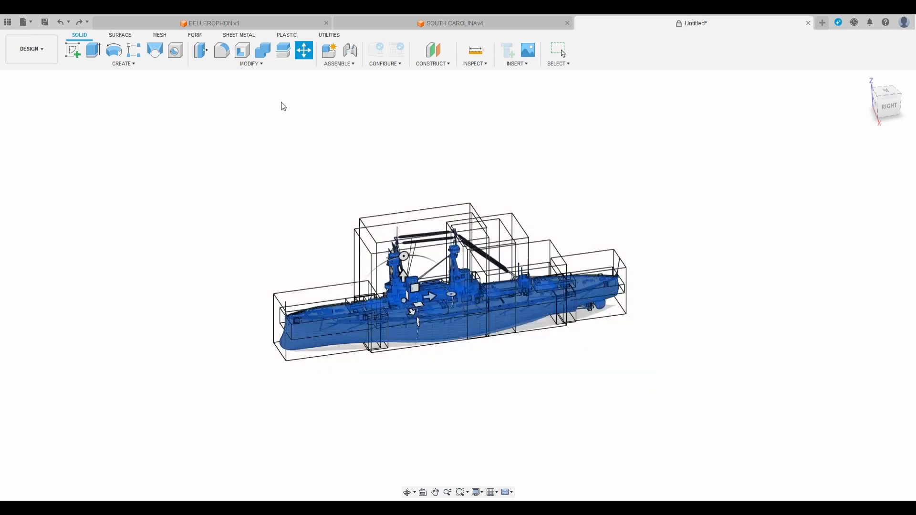
left_click(266, 67)
key("Escape")
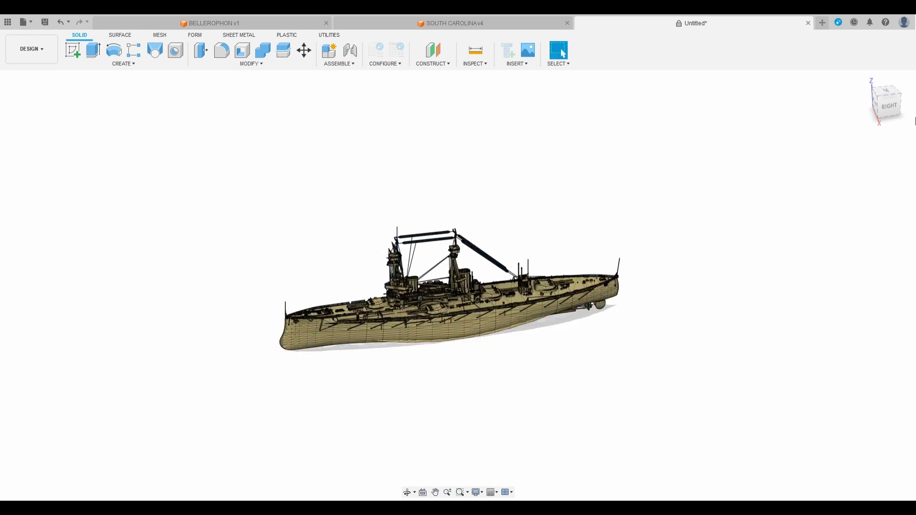
Select all mesh bodies of the ship and move them together lengthwise until the bow is near the origin
left_click_drag(882, 111, 871, 116)
middle_click_drag(811, 157, 842, 157)
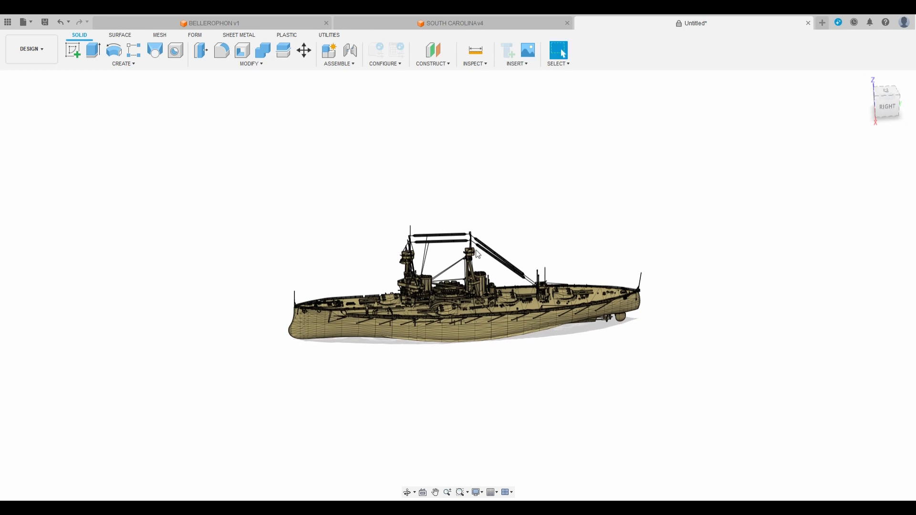
left_click(305, 57)
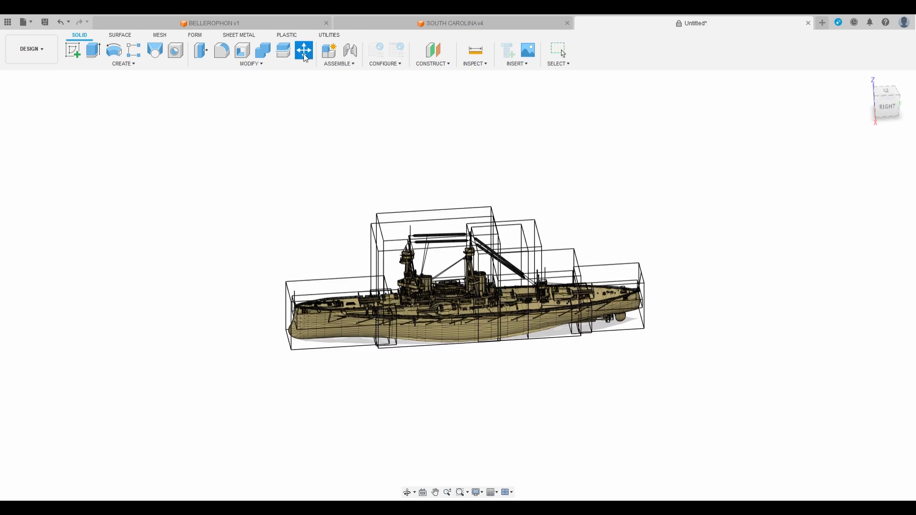
left_click_drag(214, 127, 681, 403)
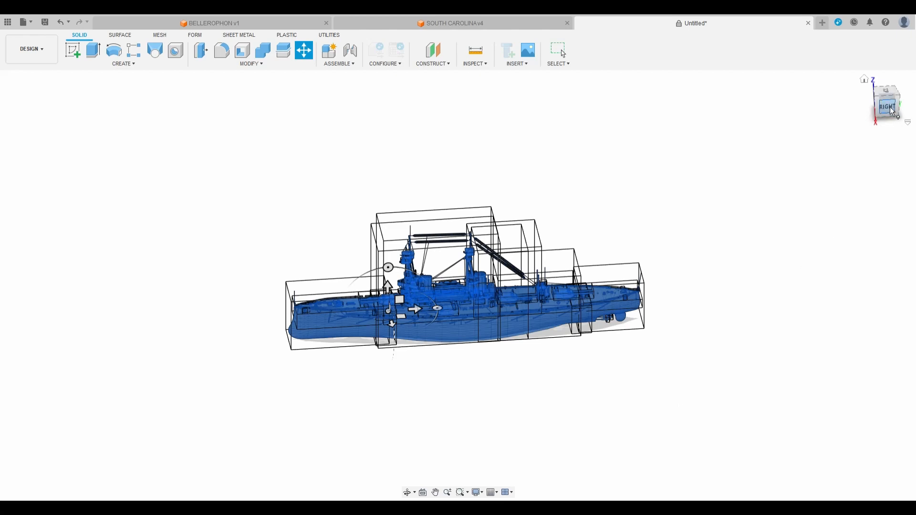
left_click_drag(891, 109, 886, 110)
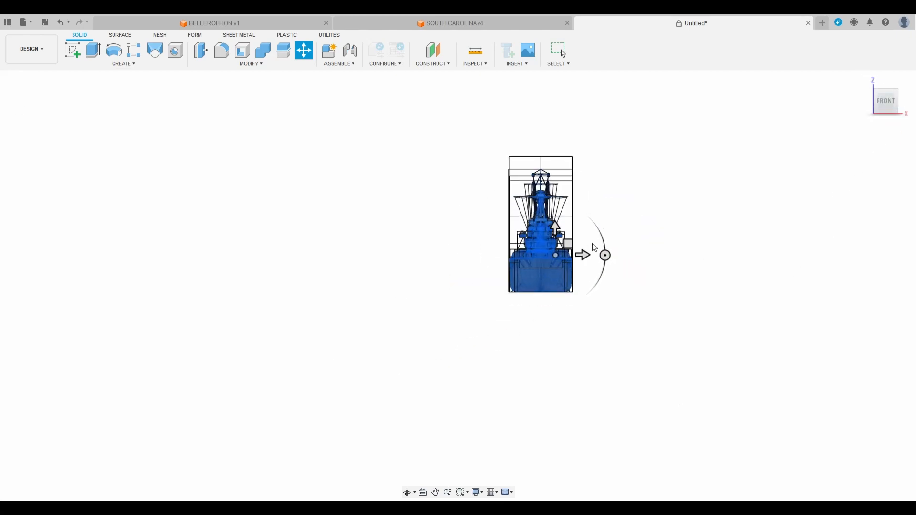
scroll(585, 253, "up", 8)
scroll(650, 226, "down", 3)
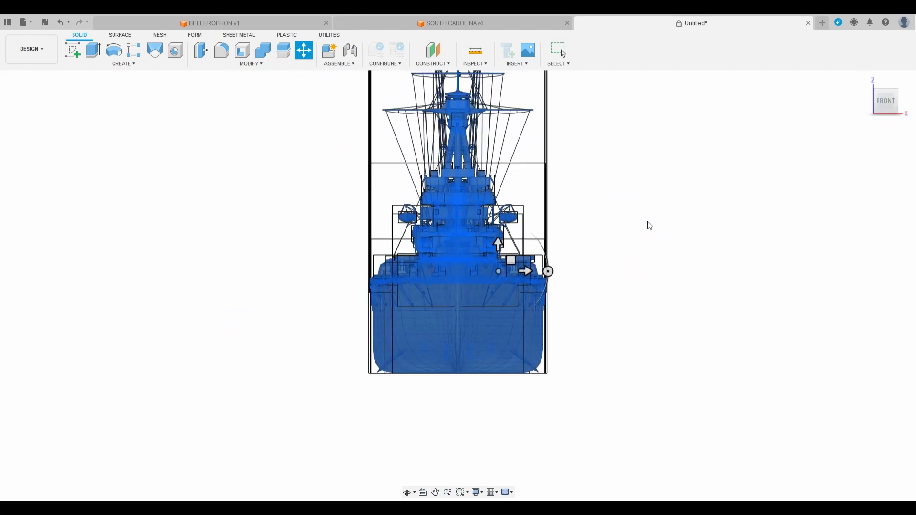
left_click(898, 107)
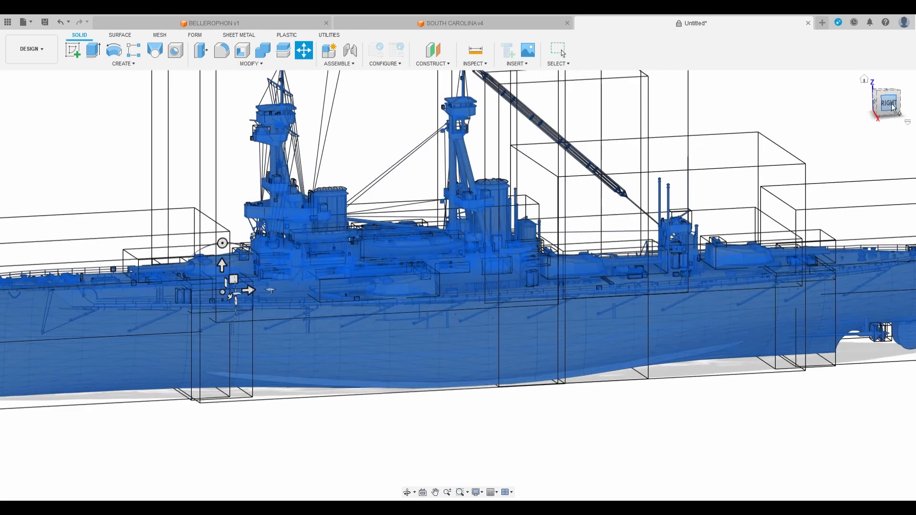
left_click(887, 104)
scroll(623, 260, "down", 4)
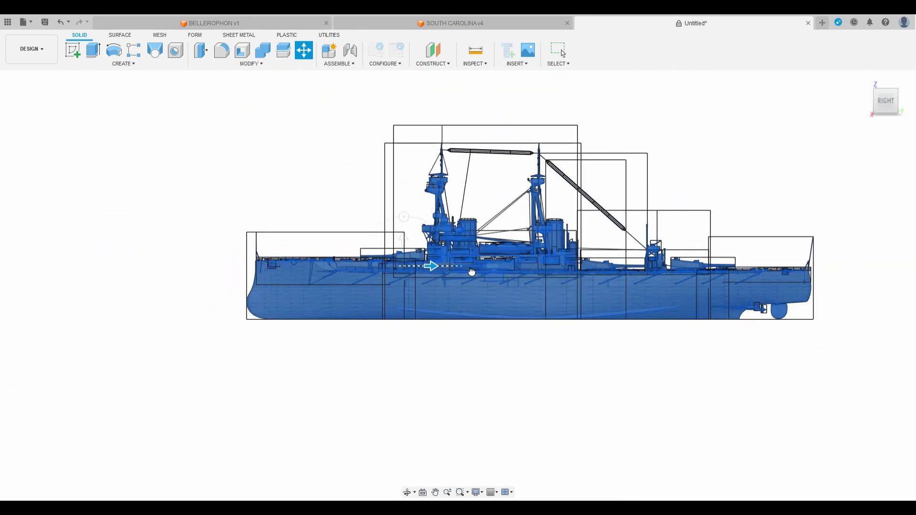
left_click_drag(432, 271, 614, 271)
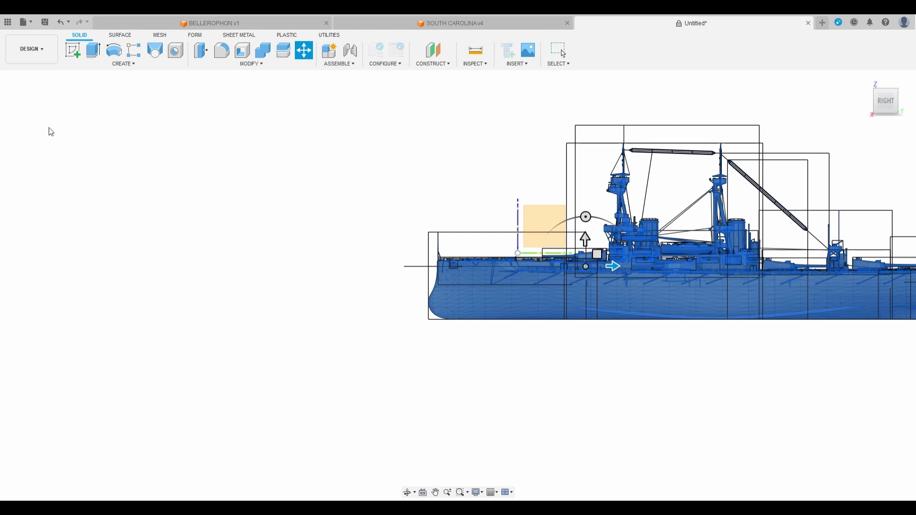
left_click_drag(620, 265, 696, 273)
Raise the ship until its foredeck is level with the origin and fine-tune its lengthwise position at the stem
scroll(531, 311, "down", 3)
scroll(538, 305, "up", 5)
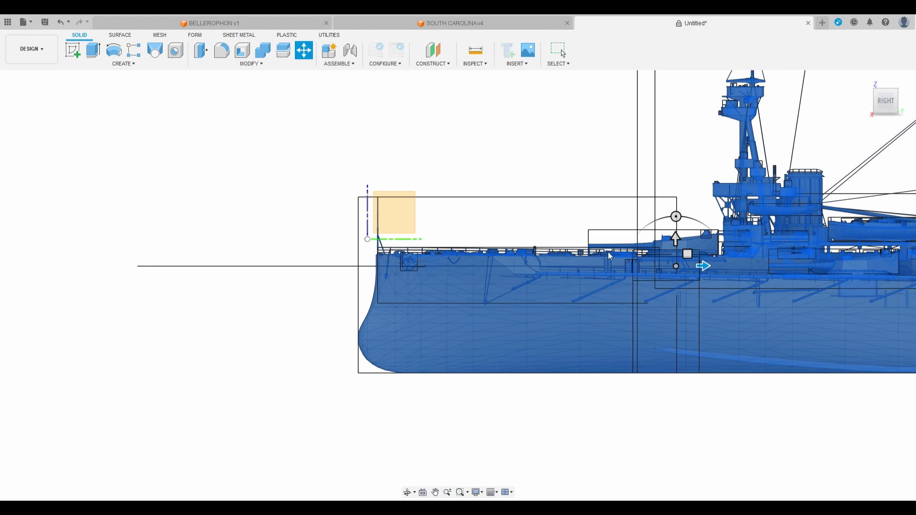
left_click_drag(677, 241, 682, 235)
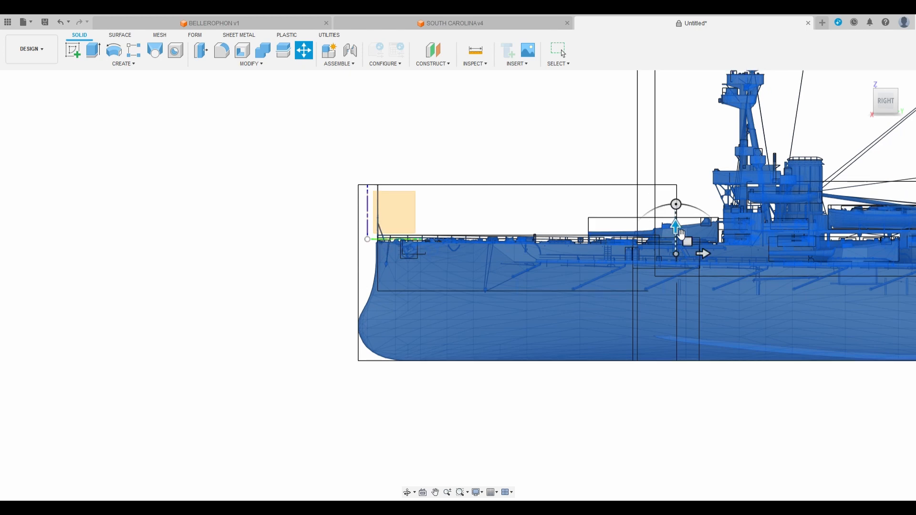
scroll(682, 235, "up", 3)
left_click_drag(712, 263, 692, 266)
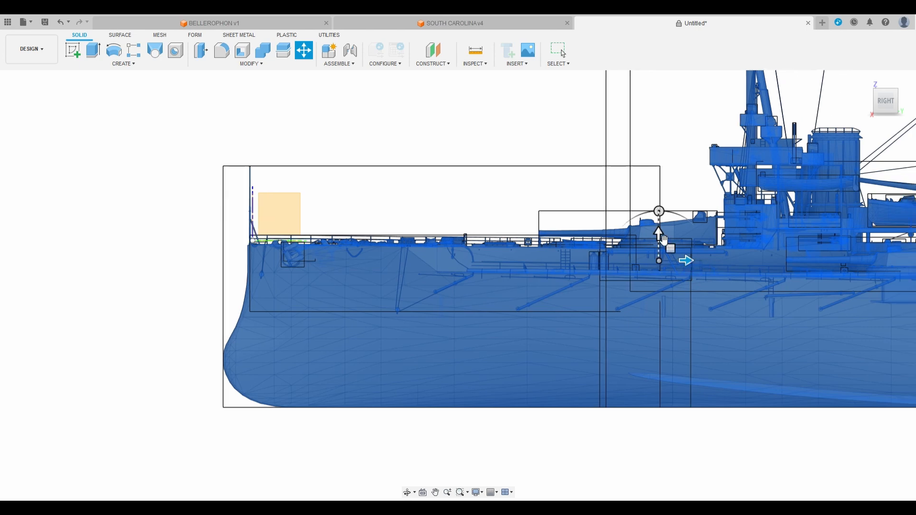
mouse_move(690, 263)
left_mouse_down()
mouse_move(705, 265)
mouse_move(688, 263)
left_mouse_up()
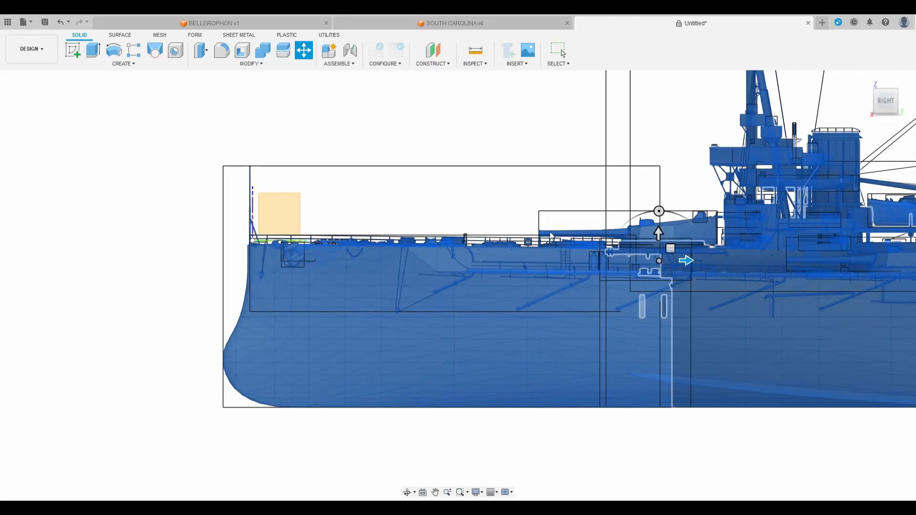
Shift the ship sideways in the front view so its centreline passes through the origin, and finish the move
left_click(878, 105)
left_click(878, 105)
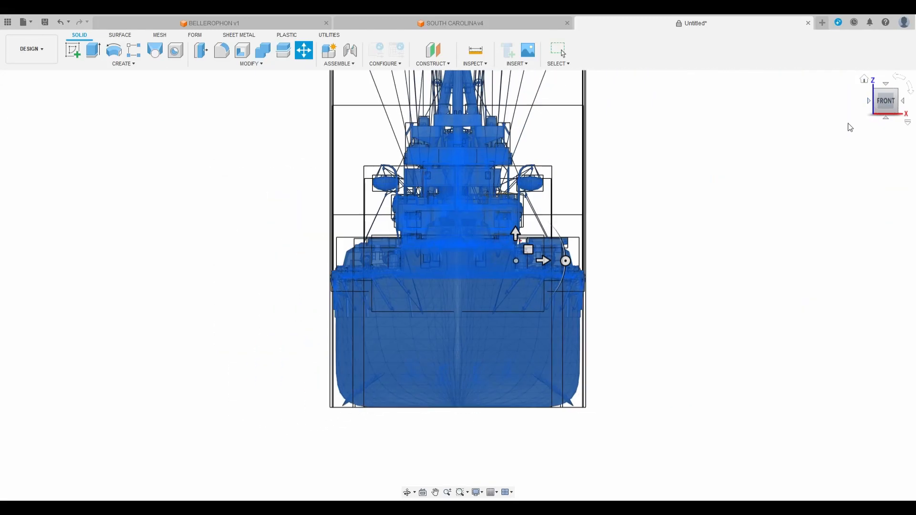
scroll(492, 276, "up", 4)
scroll(491, 274, "down", 2)
left_click_drag(557, 261, 513, 261)
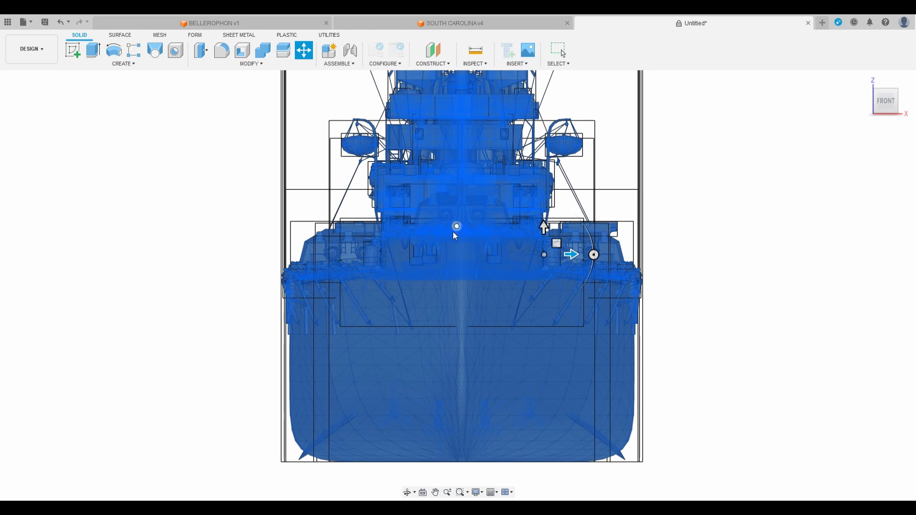
scroll(455, 235, "up", 4)
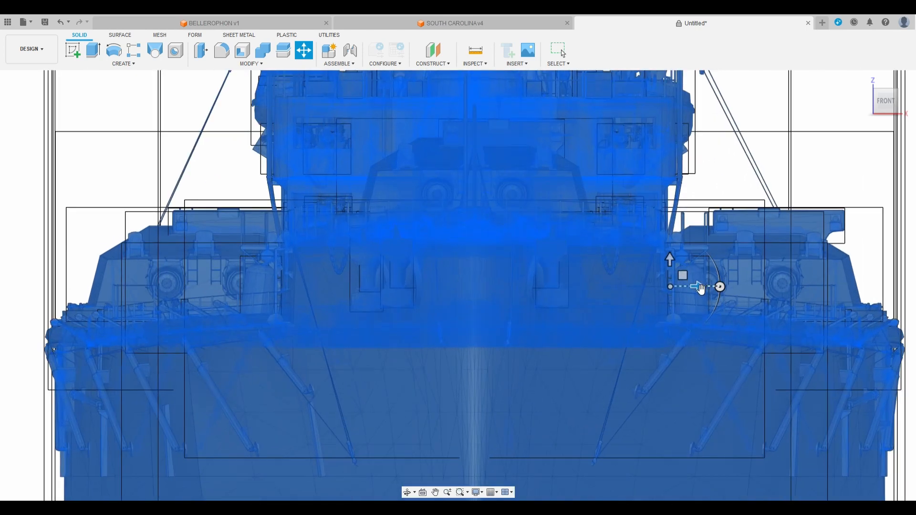
left_click_drag(704, 290, 693, 290)
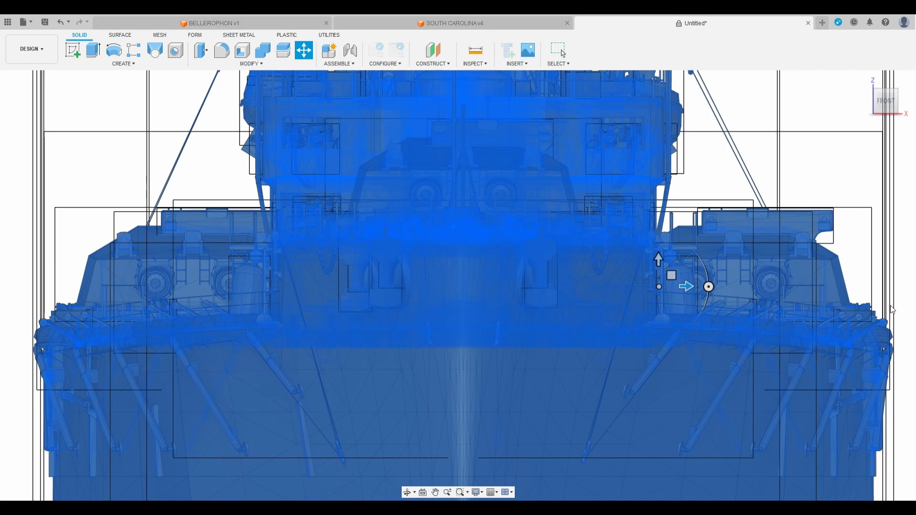
left_click(559, 51)
Switch to the BELLEROPHON v1 design and examine from the side and front how its bow sits relative to the origin
left_click(274, 22)
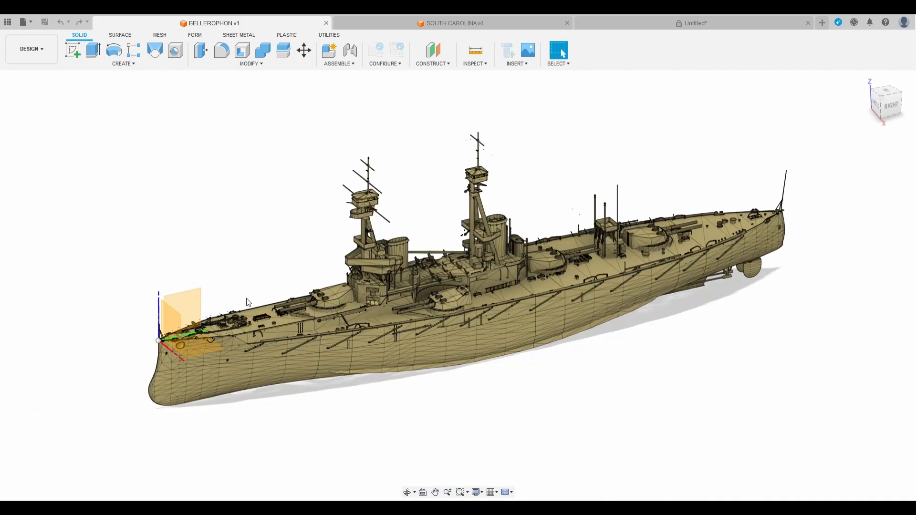
left_click(887, 105)
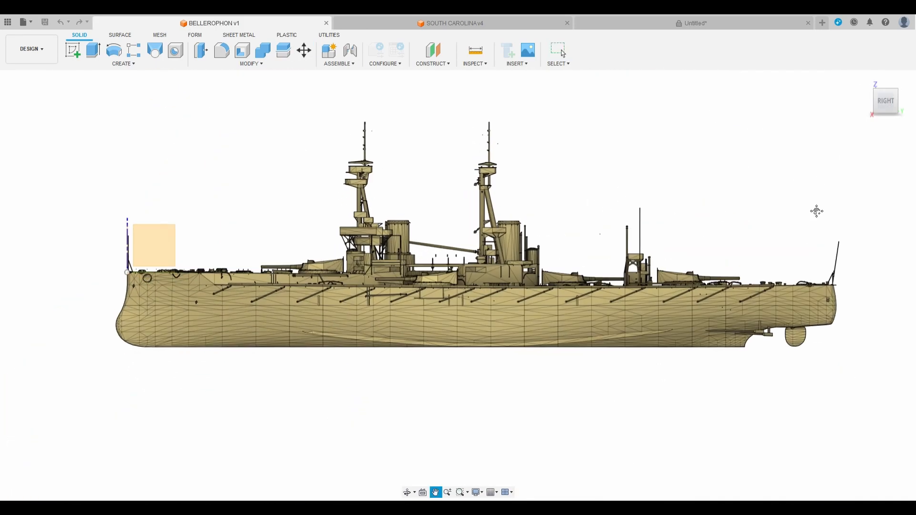
scroll(181, 280, "up", 10)
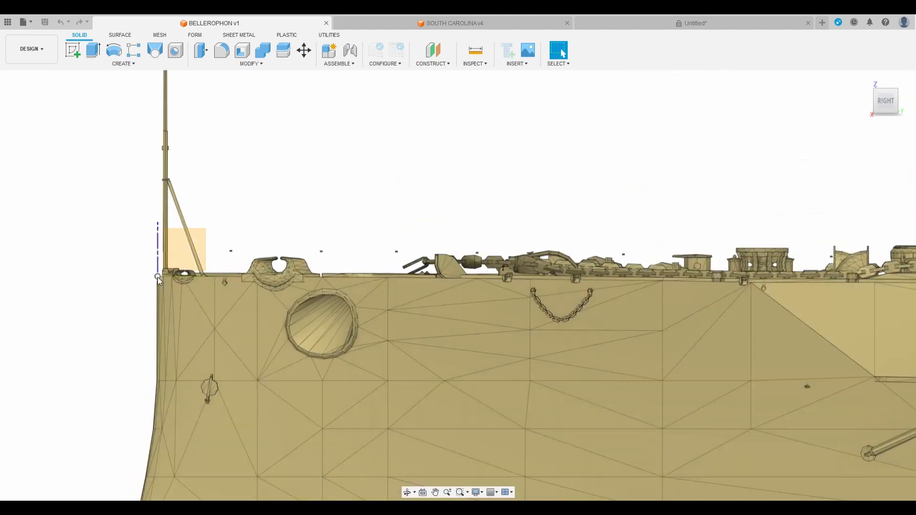
scroll(157, 277, "down", 1)
mouse_move(864, 123)
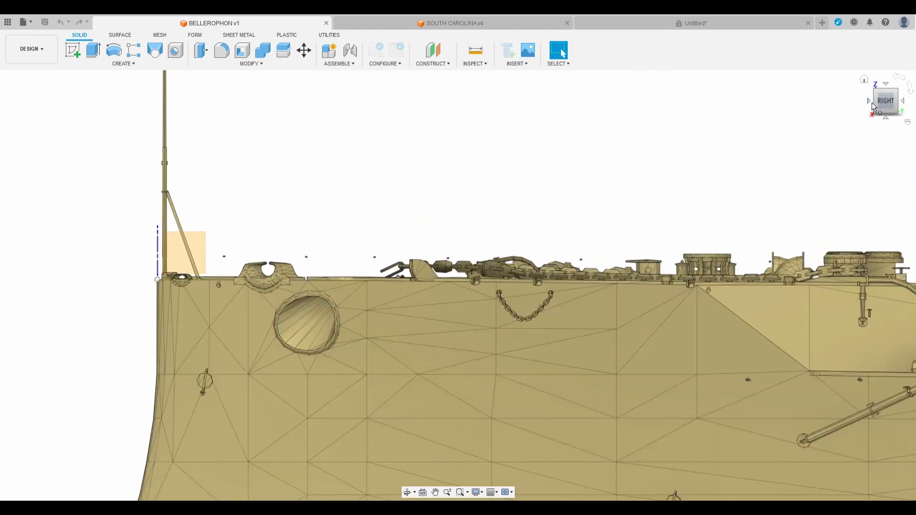
left_click(871, 102)
scroll(437, 242, "down", 6)
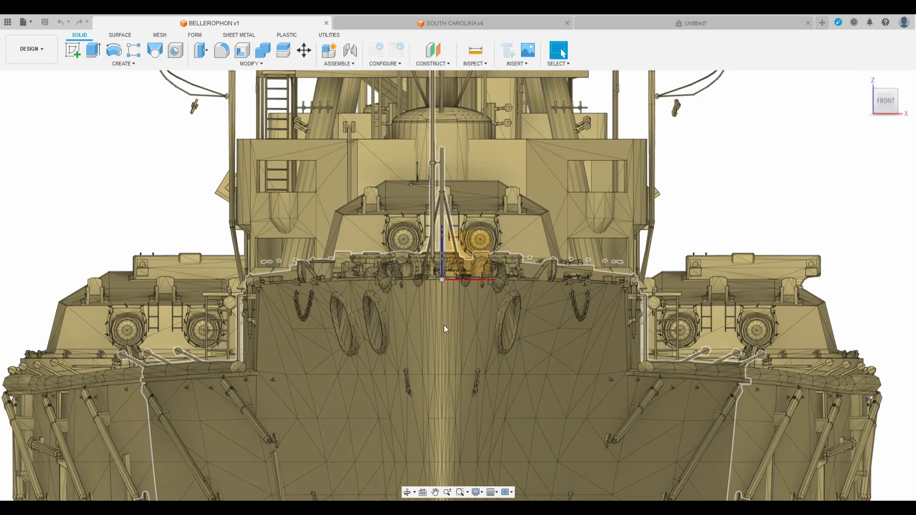
scroll(433, 340, "down", 1)
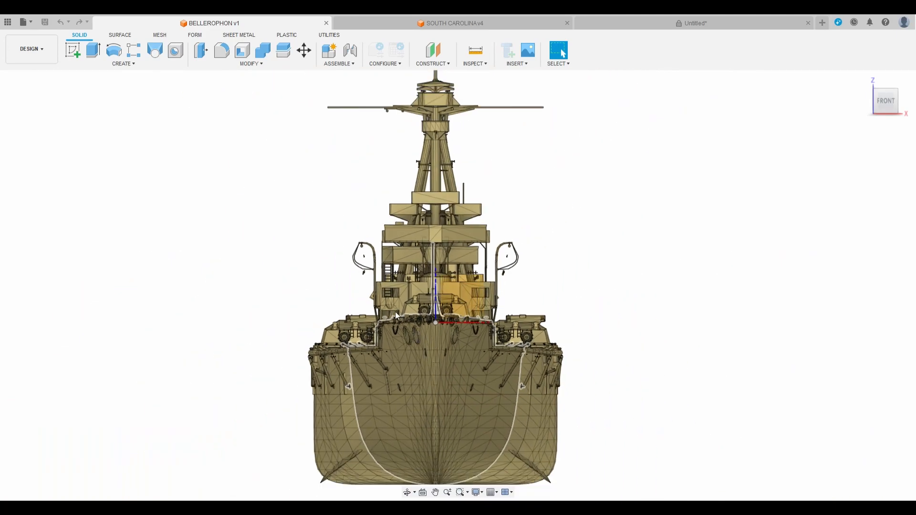
left_click_drag(890, 108, 883, 111)
left_click(891, 115)
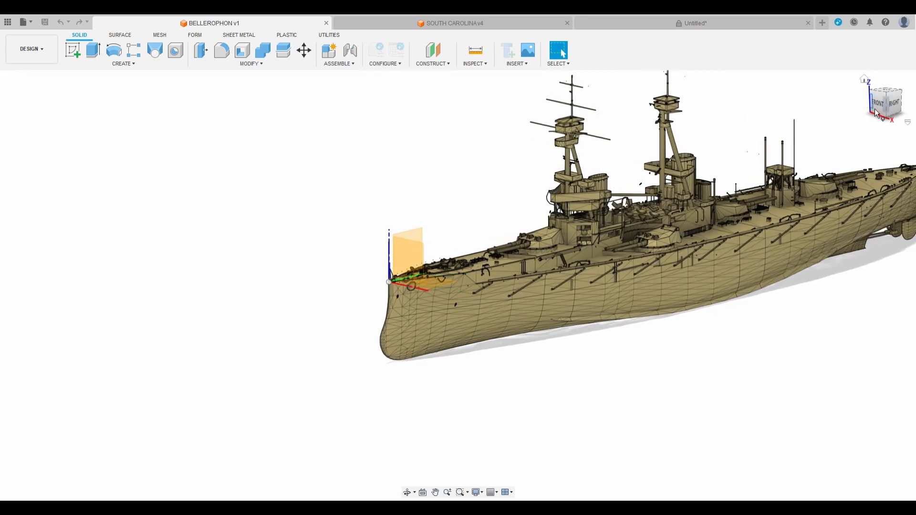
middle_click_drag(744, 180, 602, 245)
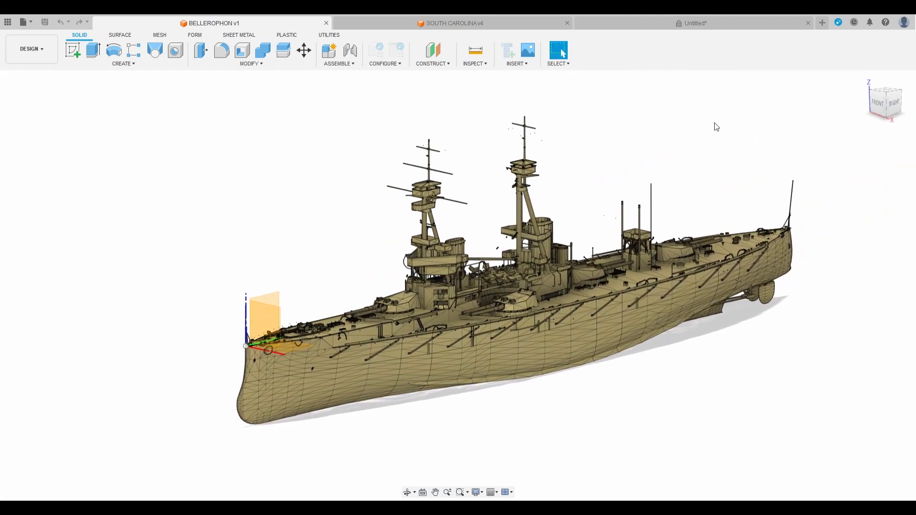
Return to the untitled design and examine the repositioned ship's deck, rigging and hull from several angles
left_click(706, 24)
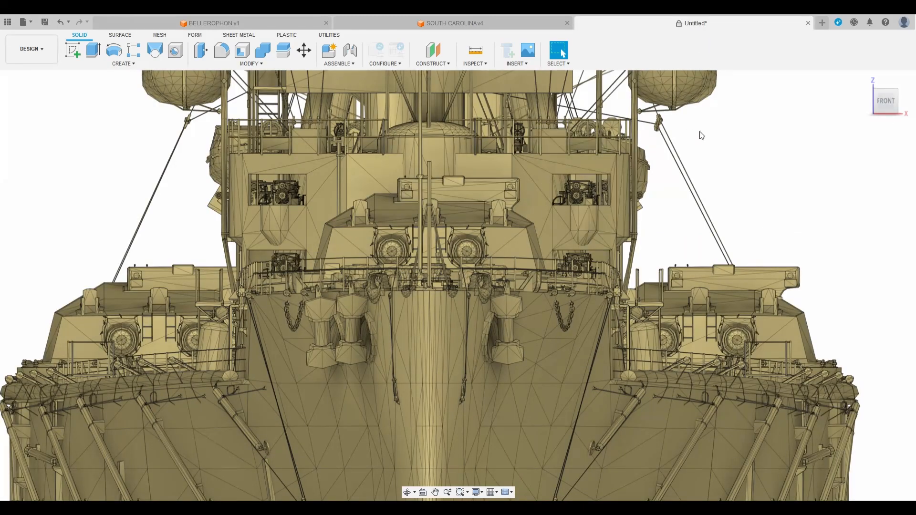
left_click_drag(884, 105, 864, 106)
scroll(444, 262, "down", 4)
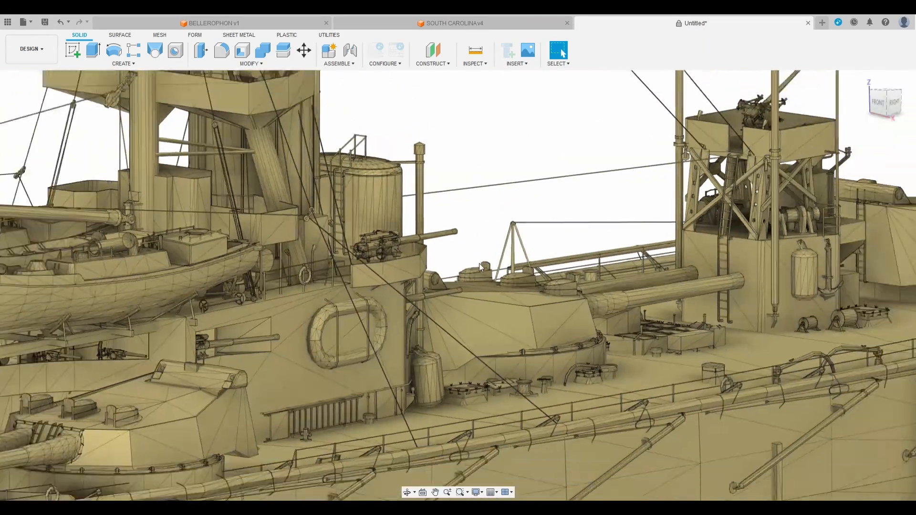
scroll(402, 216, "down", 10)
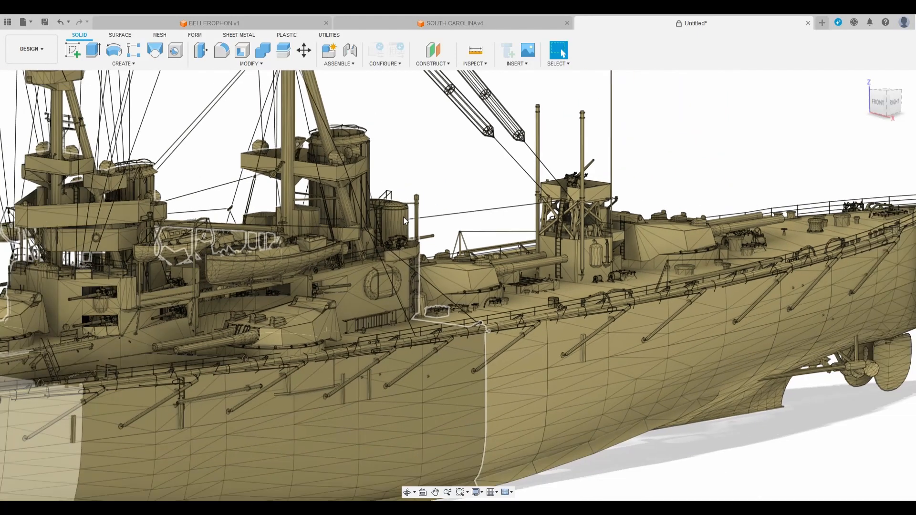
middle_click_drag(433, 233, 478, 297)
scroll(478, 297, "up", 1)
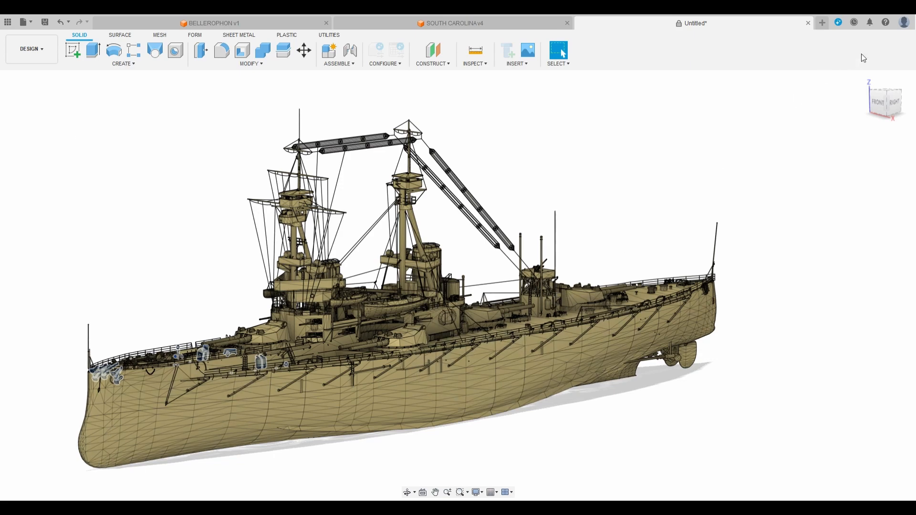
left_click_drag(887, 111, 889, 134)
scroll(748, 135, "down", 3)
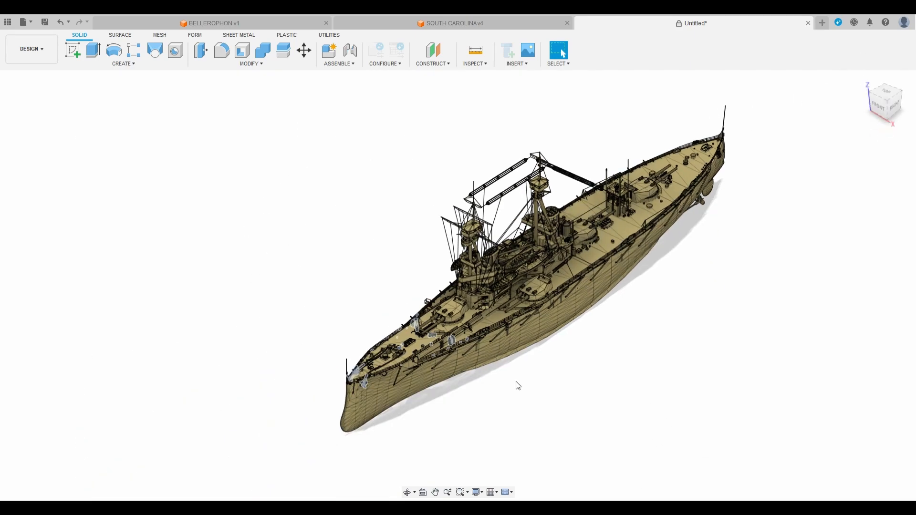
scroll(517, 385, "up", 3)
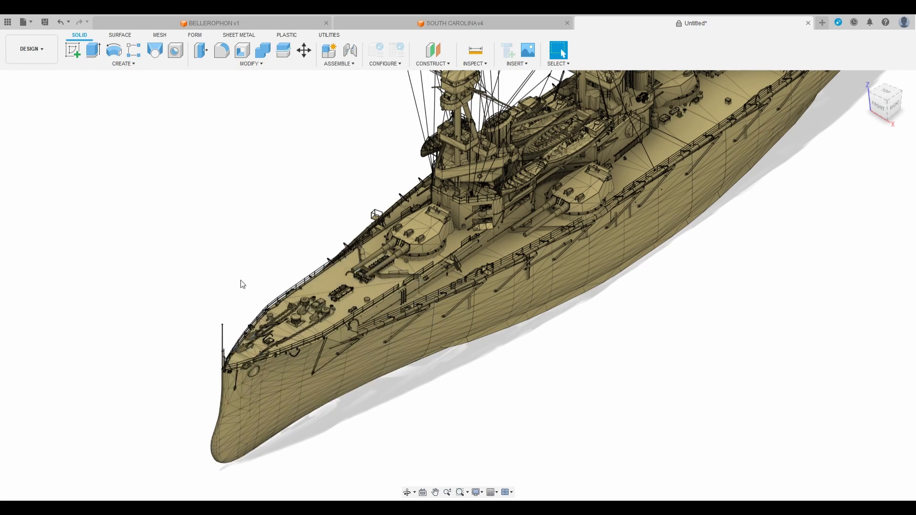
left_click_drag(878, 121, 865, 101)
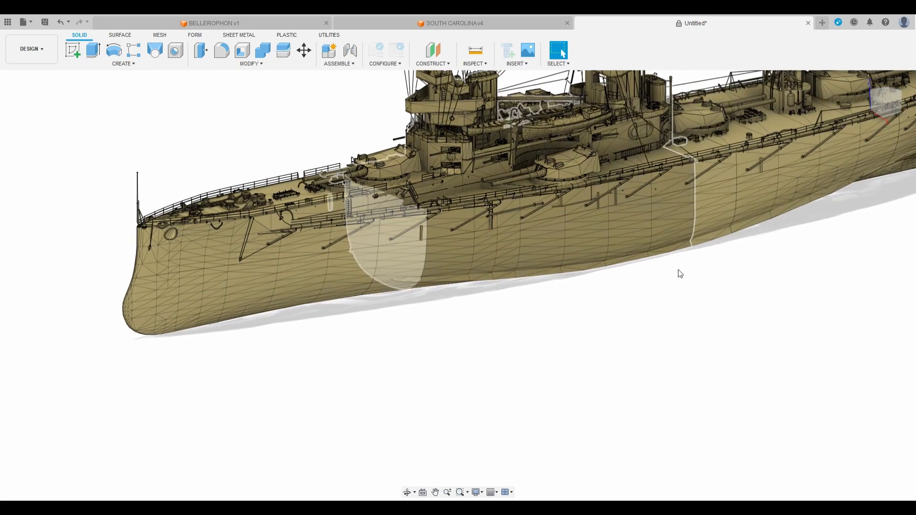
scroll(705, 344, "down", 3)
middle_click_drag(705, 343, 675, 396)
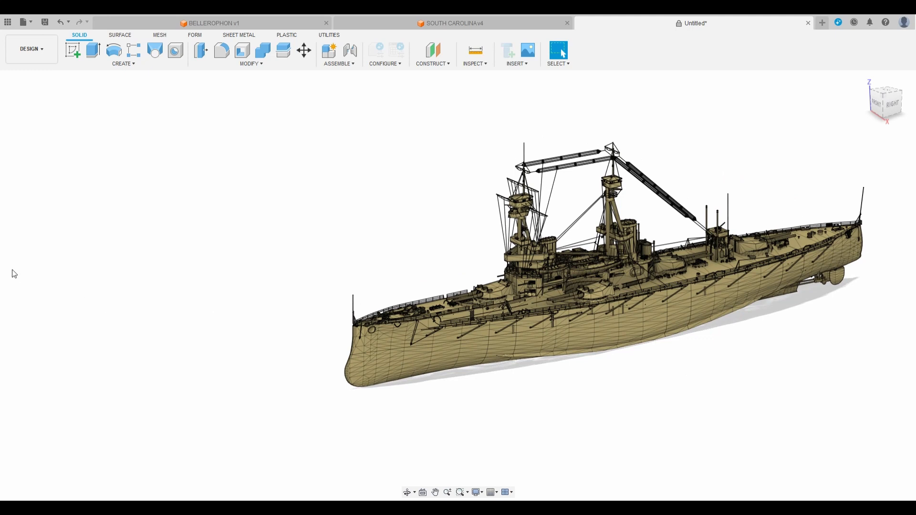
left_click(70, 150)
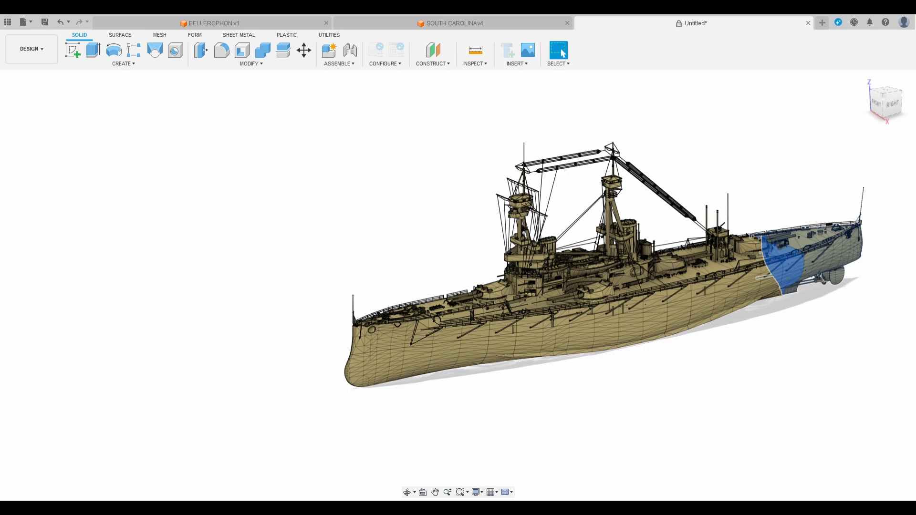
key("ctrl+a")
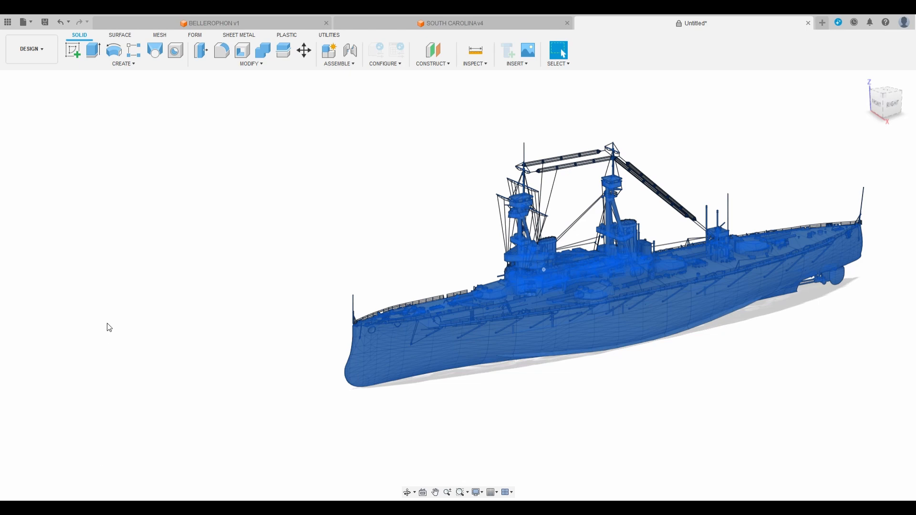
key("m")
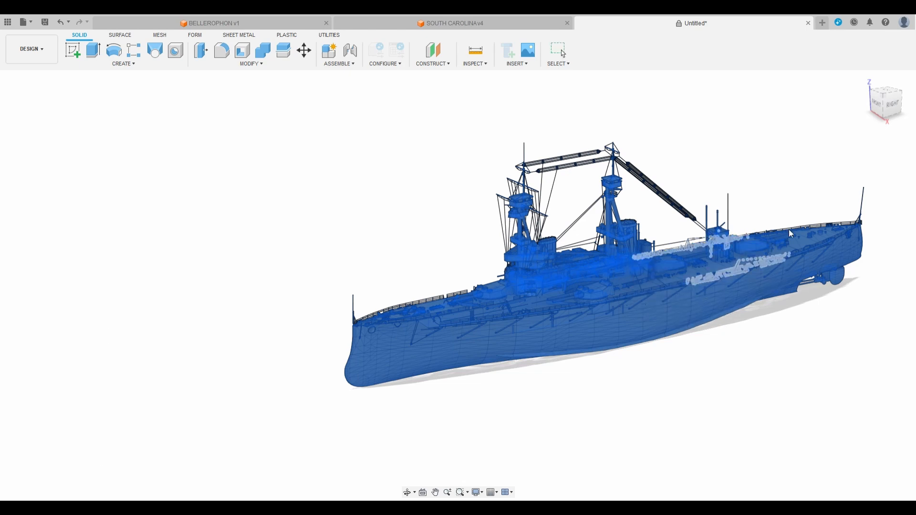
key("Escape")
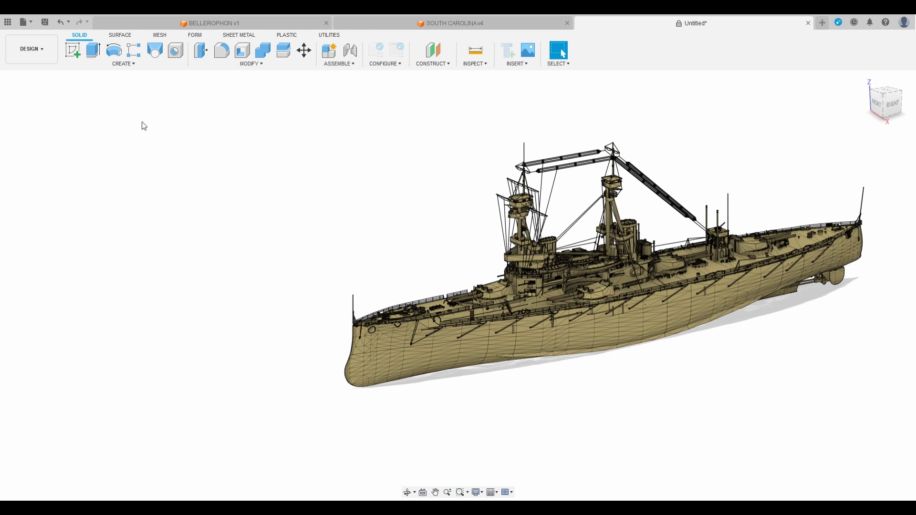
left_click(101, 158)
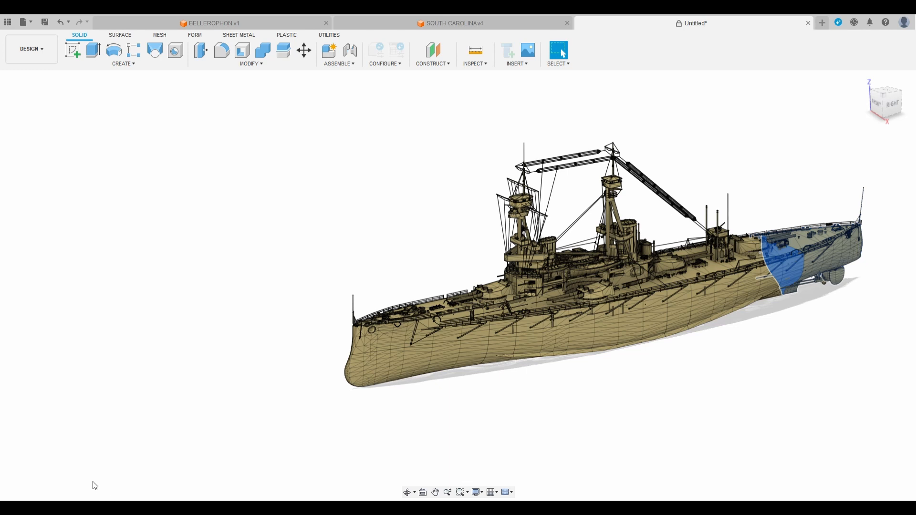
key("ctrl+a")
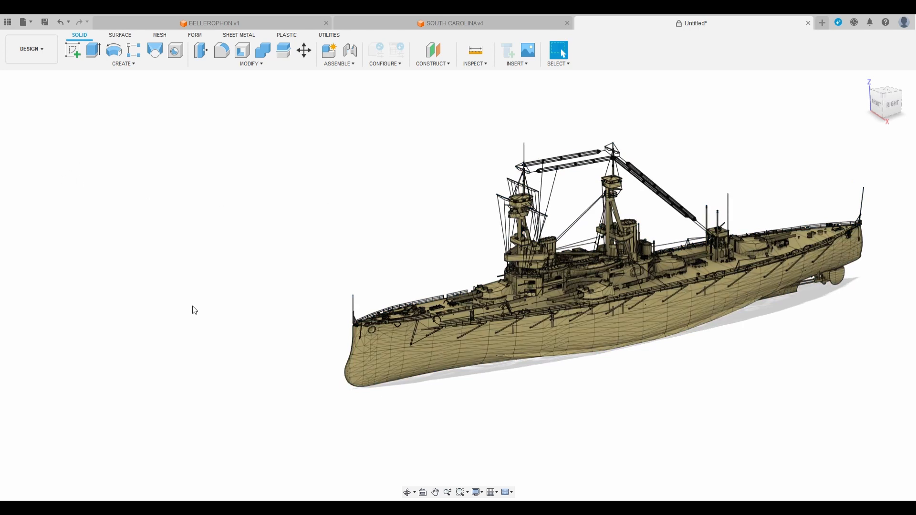
left_click(42, 150)
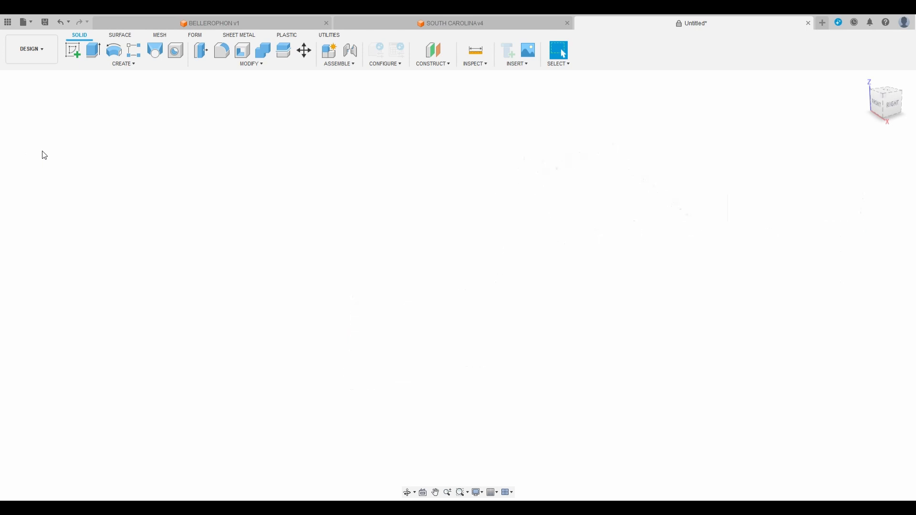
left_click(39, 153)
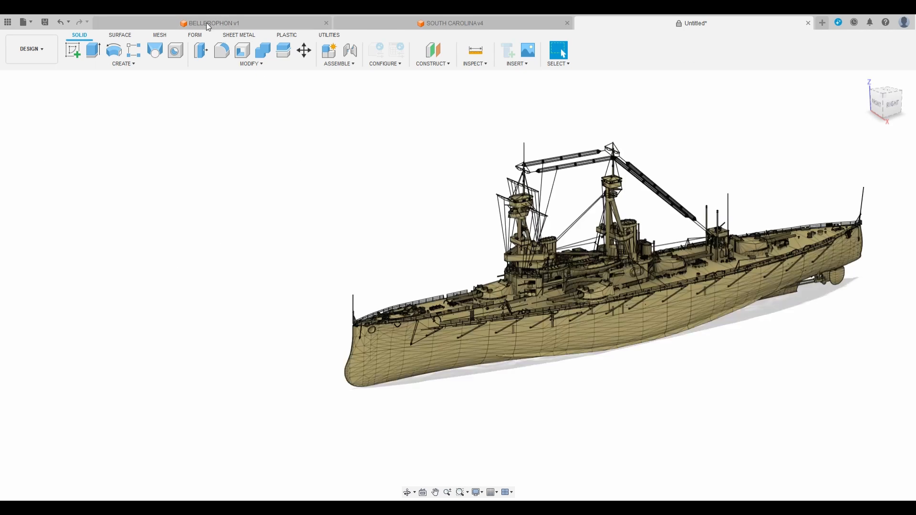
Switch to the BELLEROPHON v1 design and view the ship obliquely from its bow
left_click(265, 23)
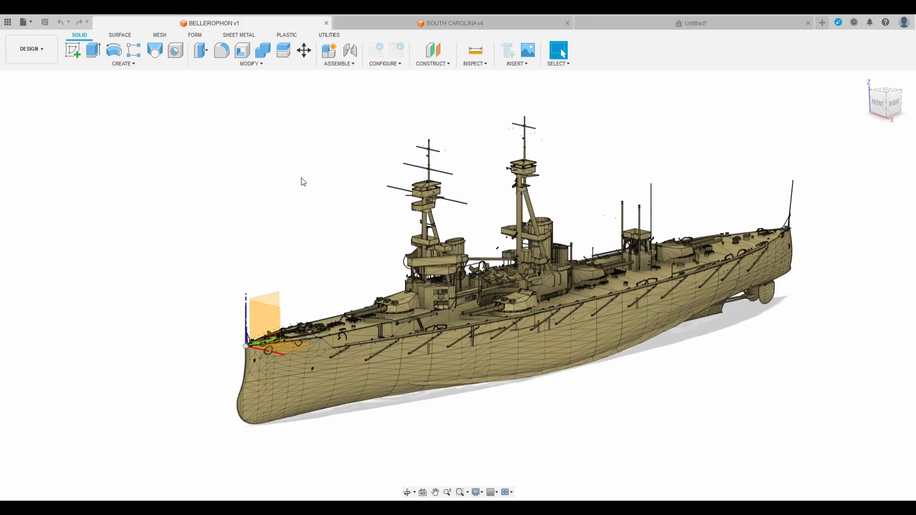
middle_click_drag(831, 138, 730, 168)
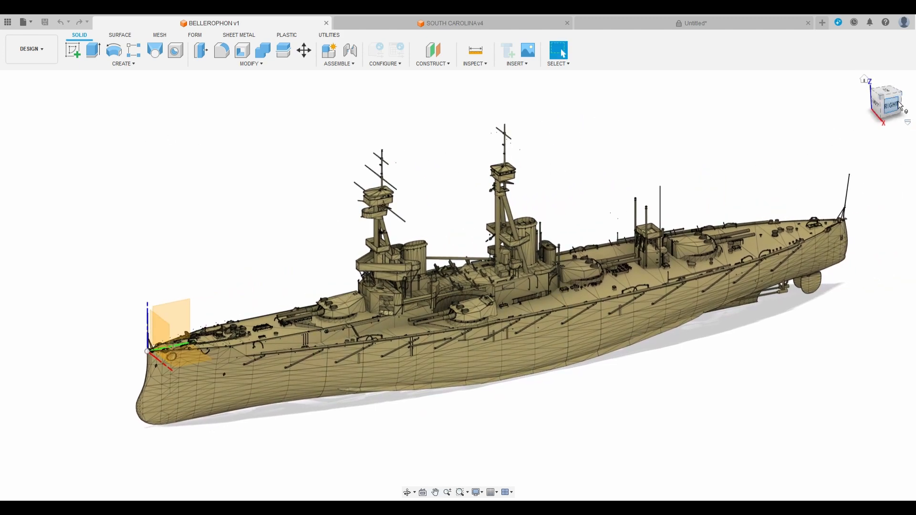
mouse_move(898, 102)
left_mouse_down()
mouse_move(883, 94)
mouse_move(898, 102)
left_mouse_up()
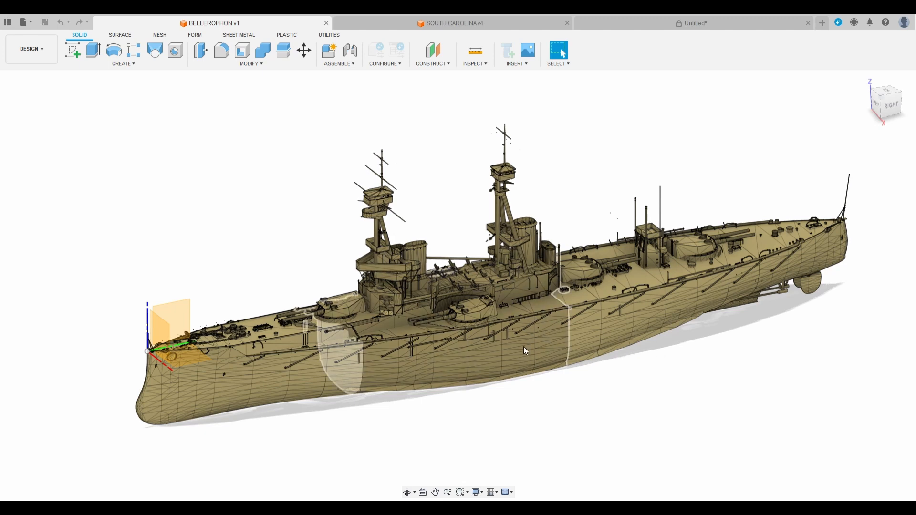
Create a construction plane offset 1.70 aft from the crosswise origin plane at the bow, in line with a vertical hull mesh edge
left_click(438, 55)
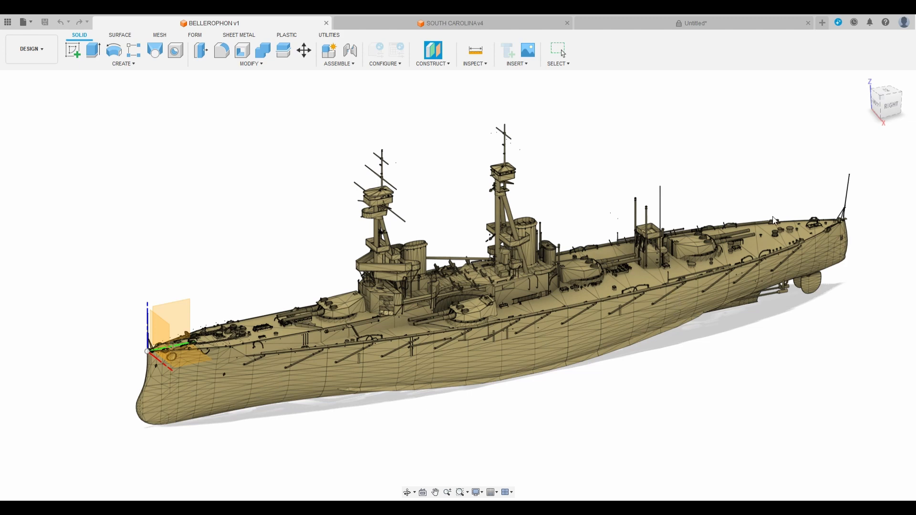
key("Escape")
left_click_drag(888, 114, 879, 115)
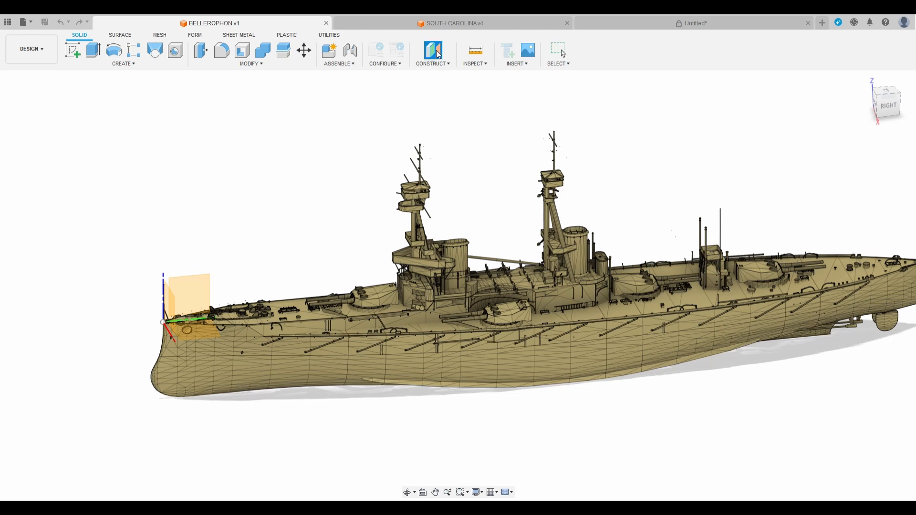
scroll(135, 342, "up", 5)
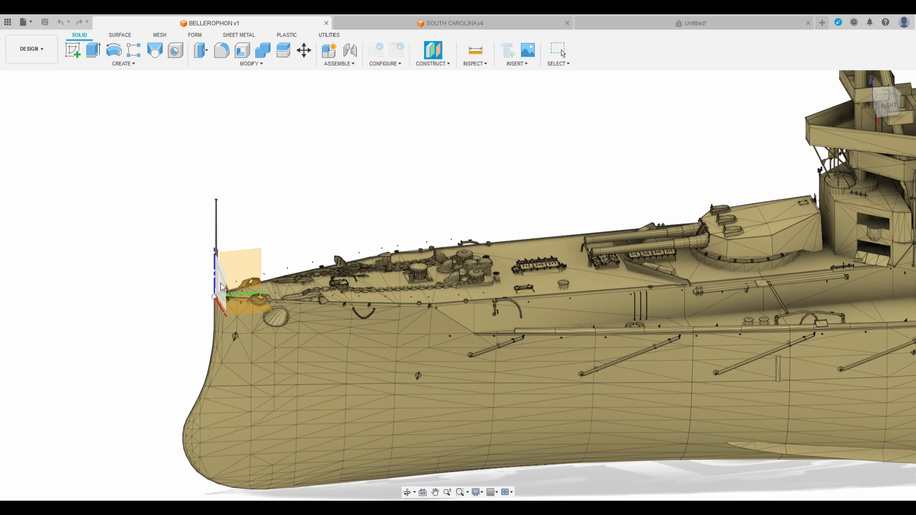
left_click(220, 287)
scroll(142, 324, "down", 3)
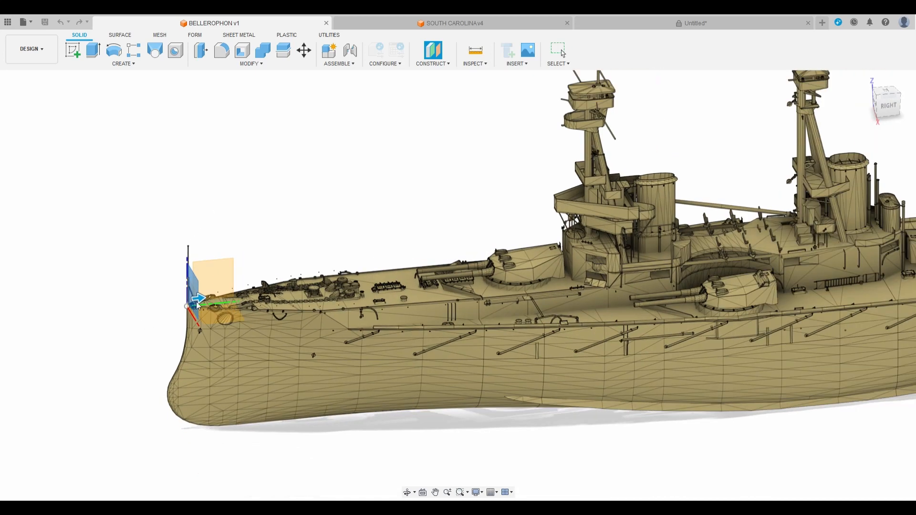
left_click_drag(199, 305, 266, 305)
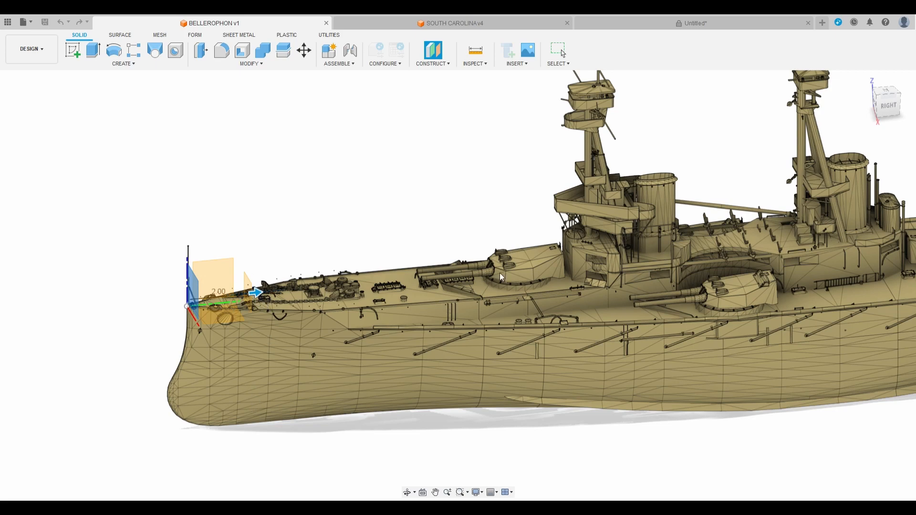
left_click(893, 108)
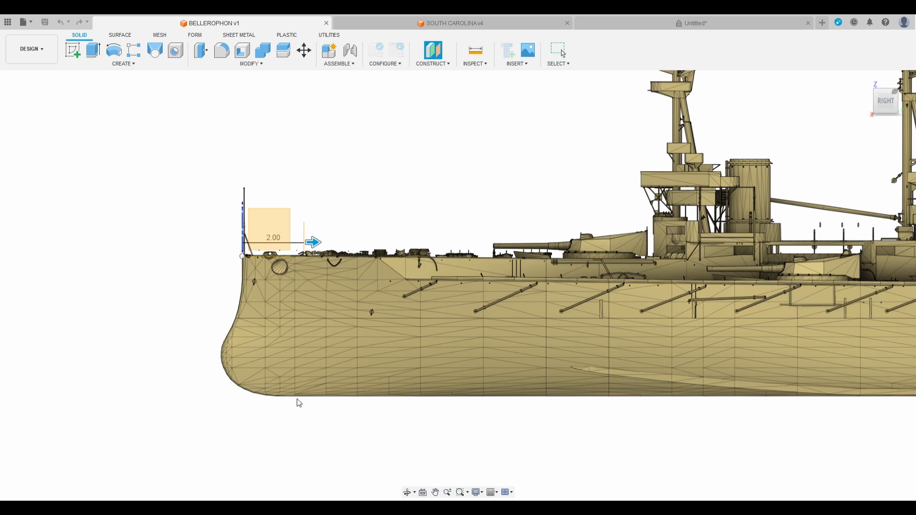
scroll(299, 403, "up", 3)
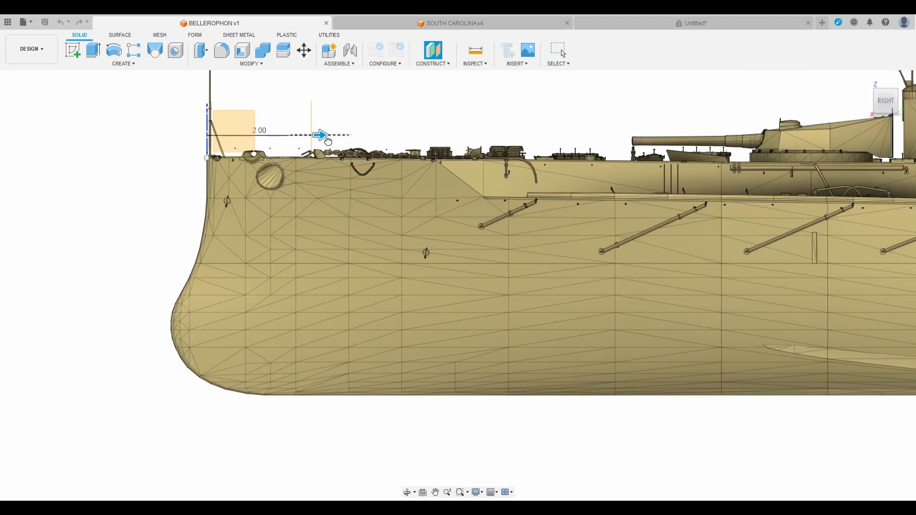
left_click_drag(323, 138, 314, 141)
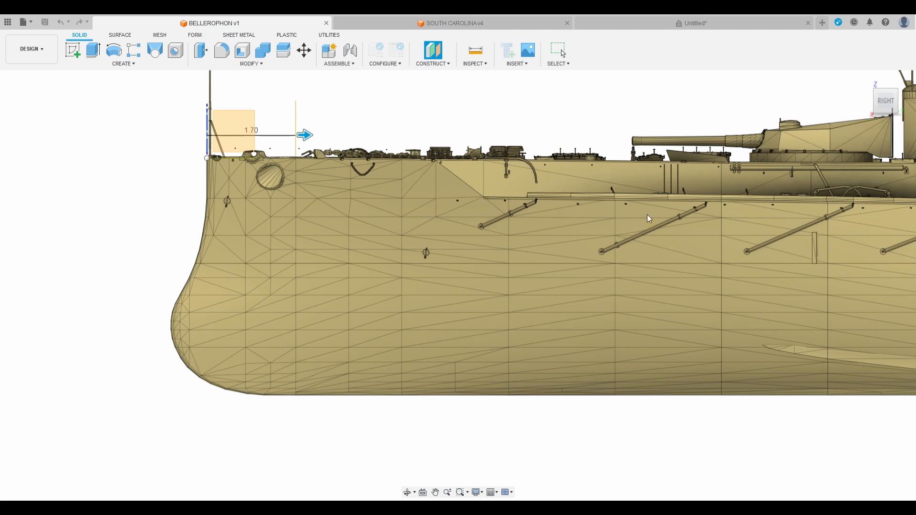
left_click(864, 199)
Use Offset Plane on the new construction plane to place a second plane about 3.00 further aft
left_click_drag(885, 101, 908, 122)
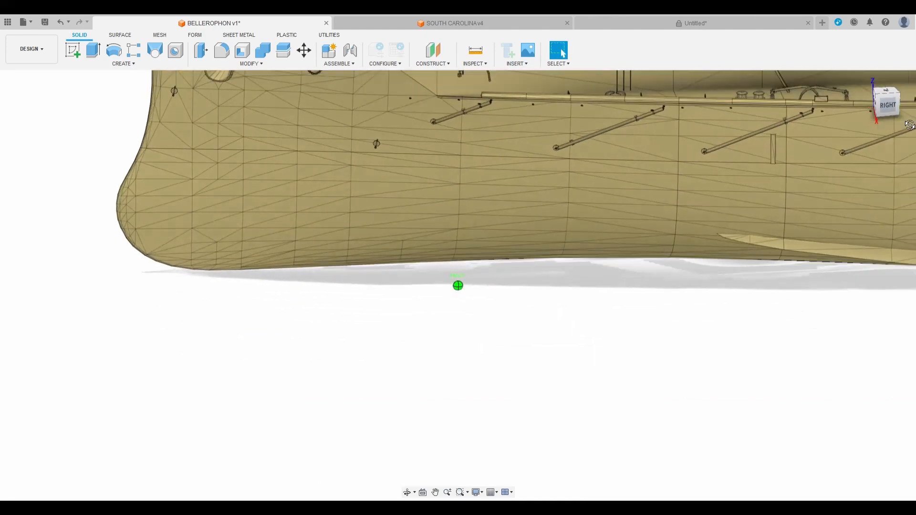
scroll(562, 440, "down", 3)
scroll(561, 437, "down", 2)
middle_click_drag(712, 370, 611, 371)
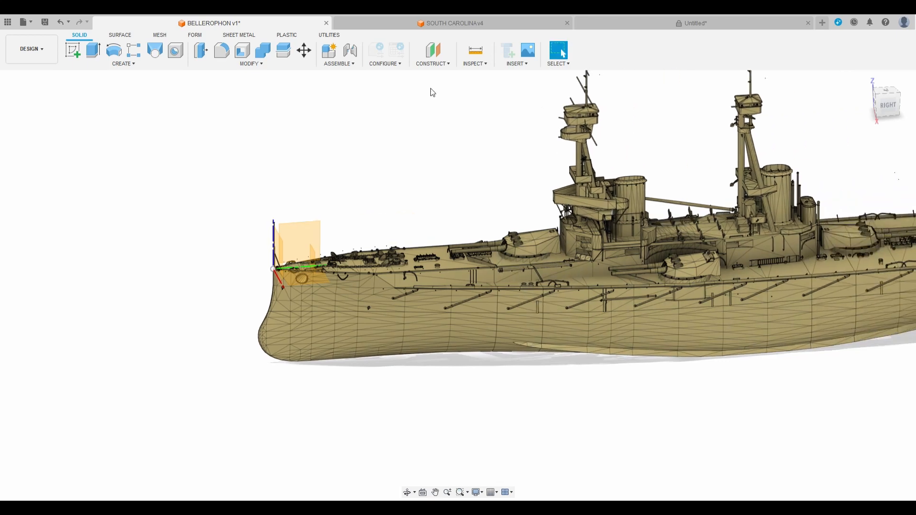
left_click(434, 54)
left_click(313, 261)
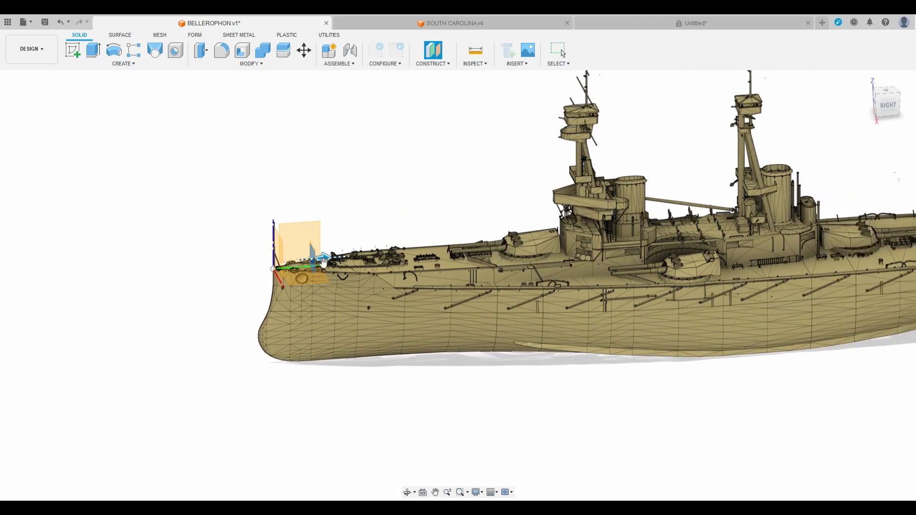
left_click_drag(333, 264, 399, 259)
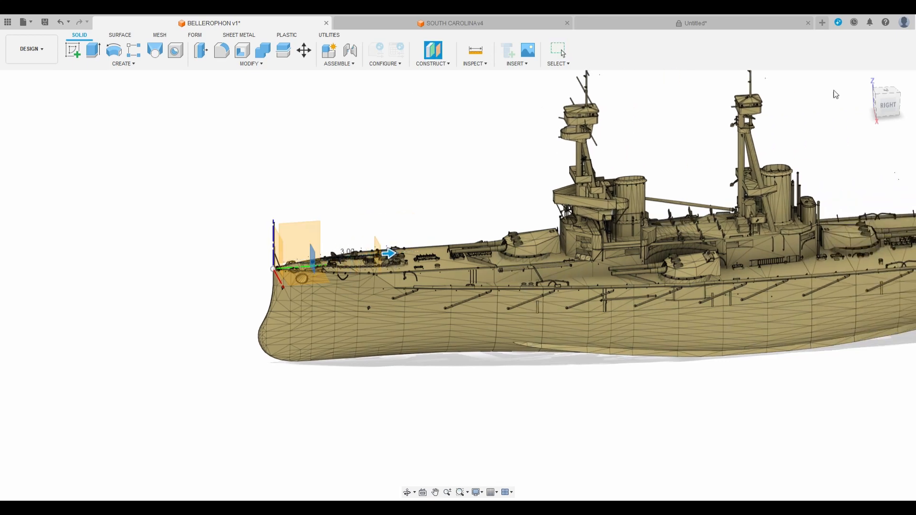
Set the second bow plane's offset to about 3.60 aft, in line with the forward end of the stepped hull side, and accept it
left_click(889, 105)
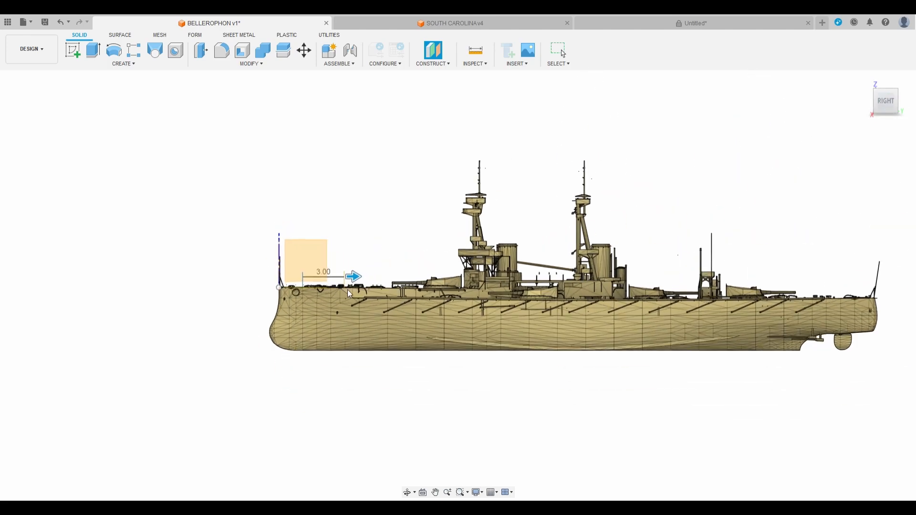
scroll(351, 293, "up", 3)
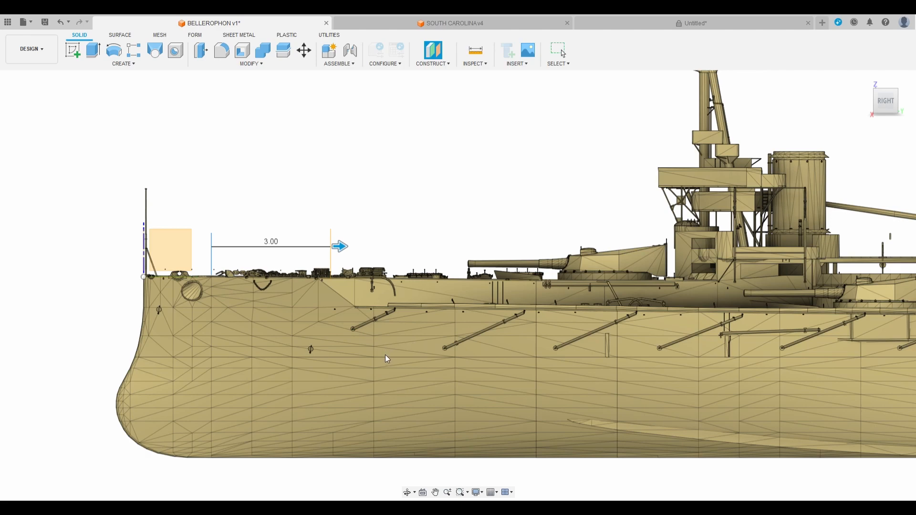
scroll(351, 317, "up", 3)
scroll(349, 317, "down", 1)
scroll(349, 321, "down", 1)
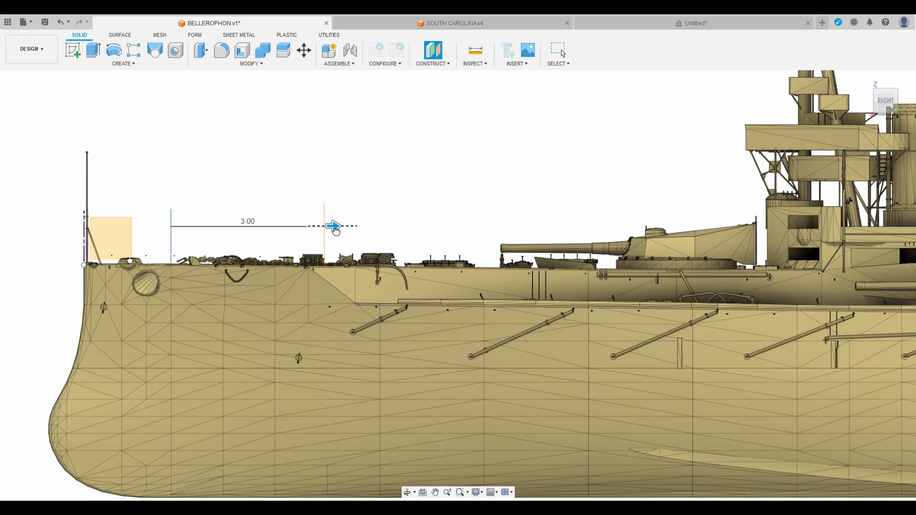
left_click_drag(333, 228, 369, 236)
scroll(353, 316, "up", 3)
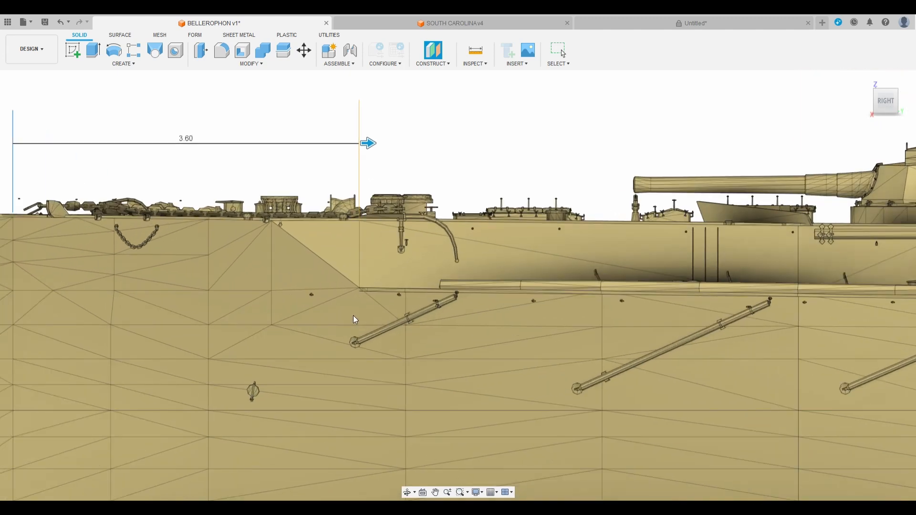
left_click(864, 197)
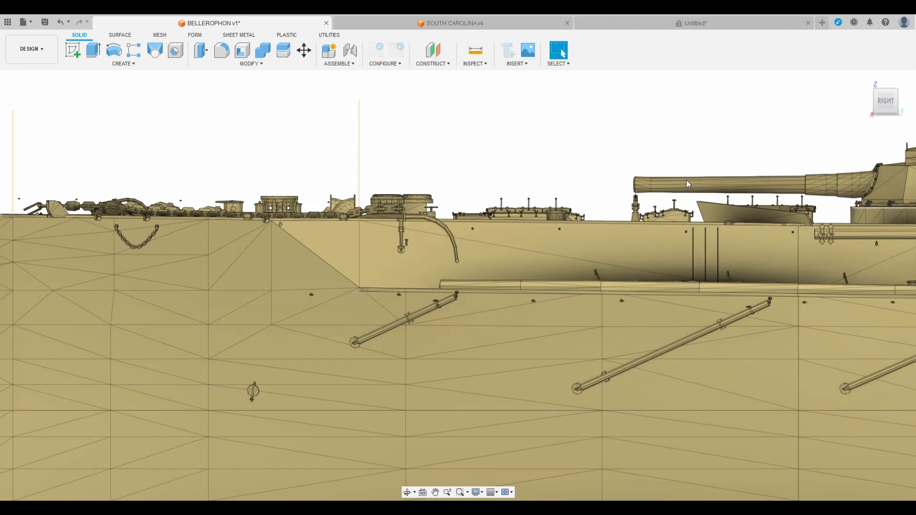
Use Offset Plane on the second bow plane to place a third plane about 5.40 further aft, at the forward turret
left_click_drag(889, 103, 913, 120)
scroll(444, 406, "down", 6)
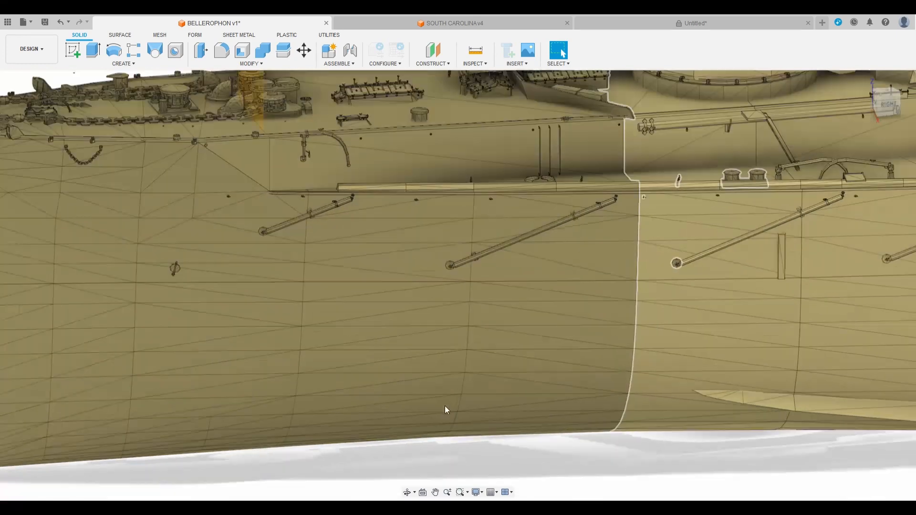
left_click(440, 56)
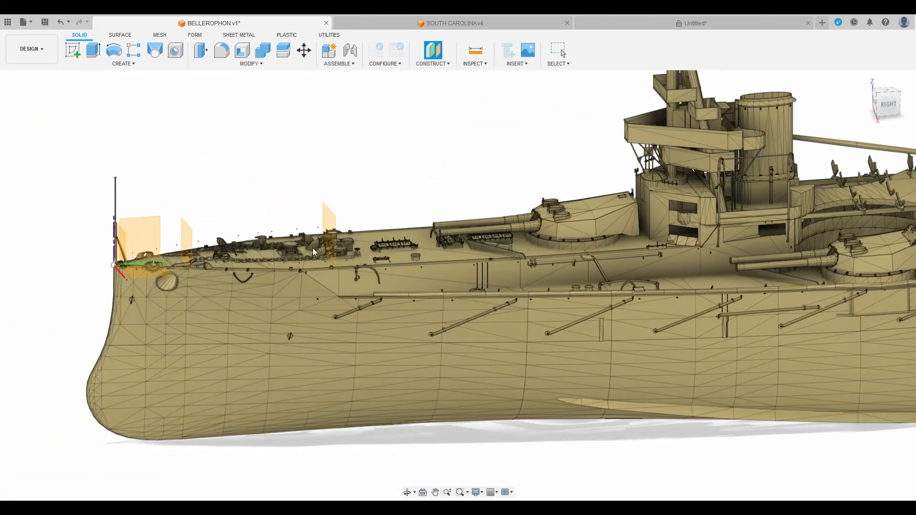
left_click(327, 230)
left_click_drag(334, 228, 548, 223)
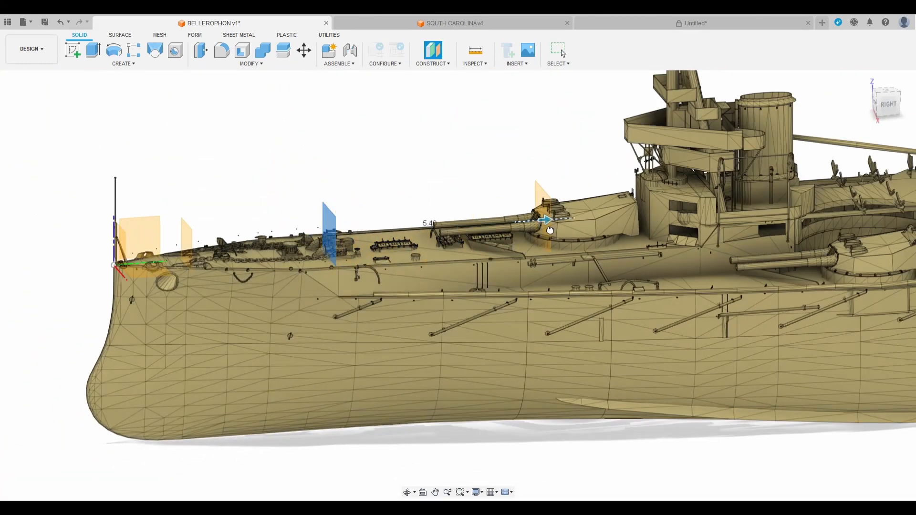
Shift the third plane slightly further aft so it crosses the middle of the forward turret, and accept it
left_click(890, 103)
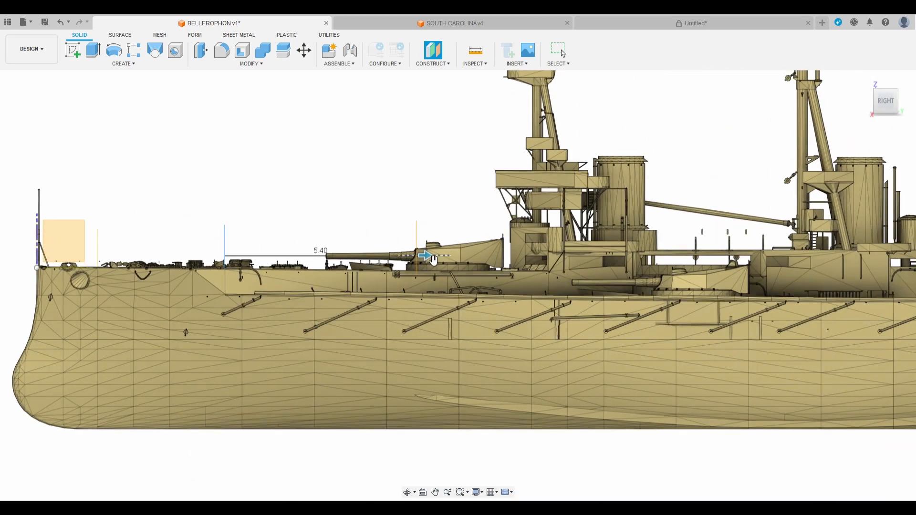
left_click_drag(426, 257, 446, 264)
mouse_move(458, 282)
middle_mouse_down("shift")
mouse_move(446, 406)
mouse_move(460, 266)
middle_mouse_up("shift")
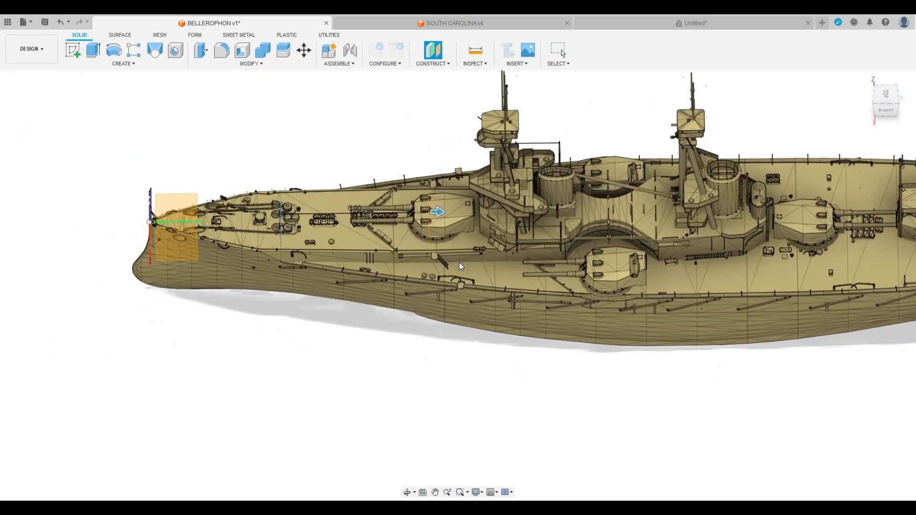
left_click(884, 95)
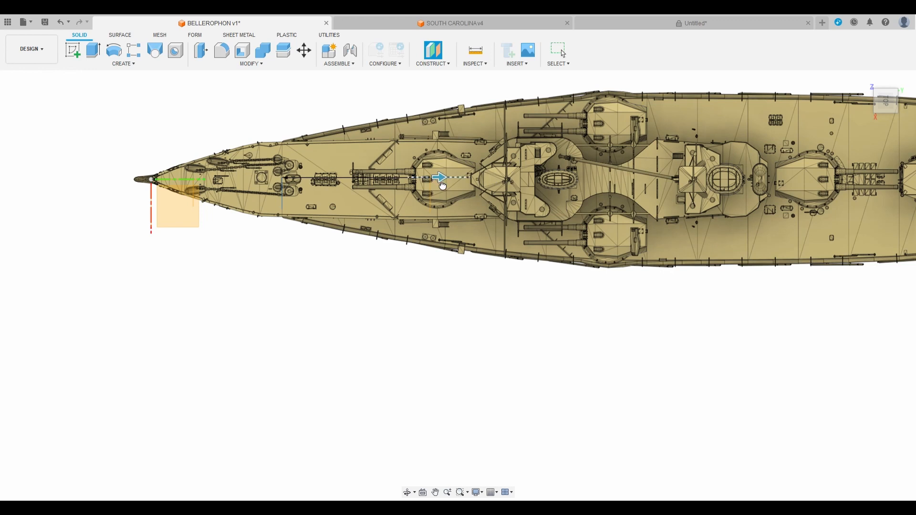
left_click_drag(438, 181, 449, 187)
left_click(864, 193)
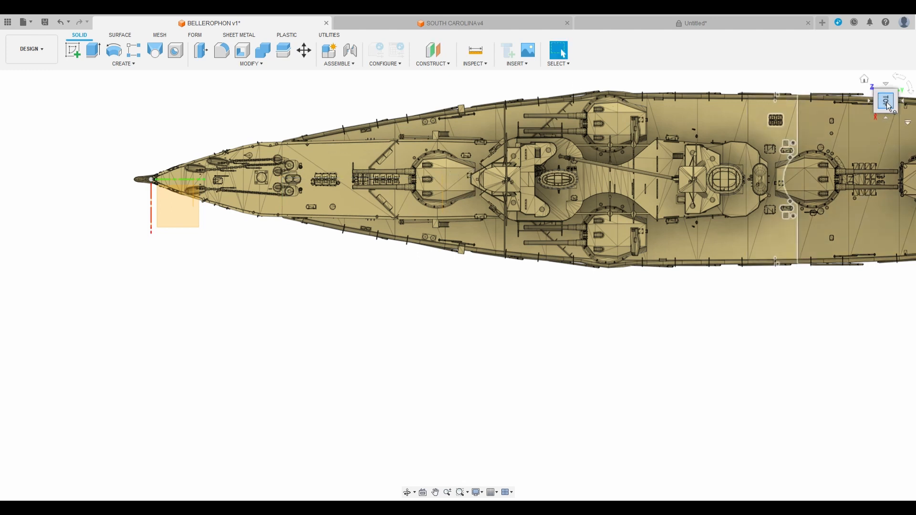
Use Offset Plane on the forward turret plane to place a fourth plane amidships, beside the wing turrets
left_click_drag(885, 109, 886, 102)
middle_click_drag(458, 285, 457, 190, "shift")
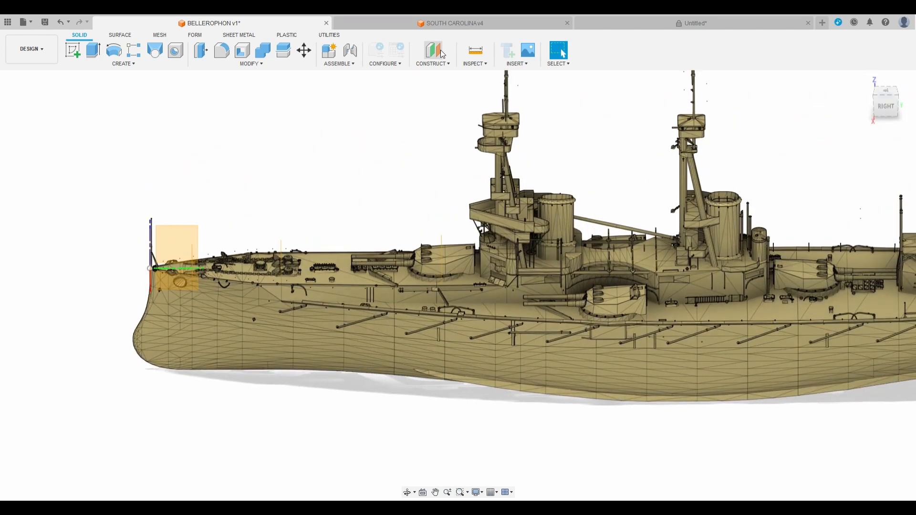
left_click(442, 259)
left_click_drag(449, 249, 614, 263)
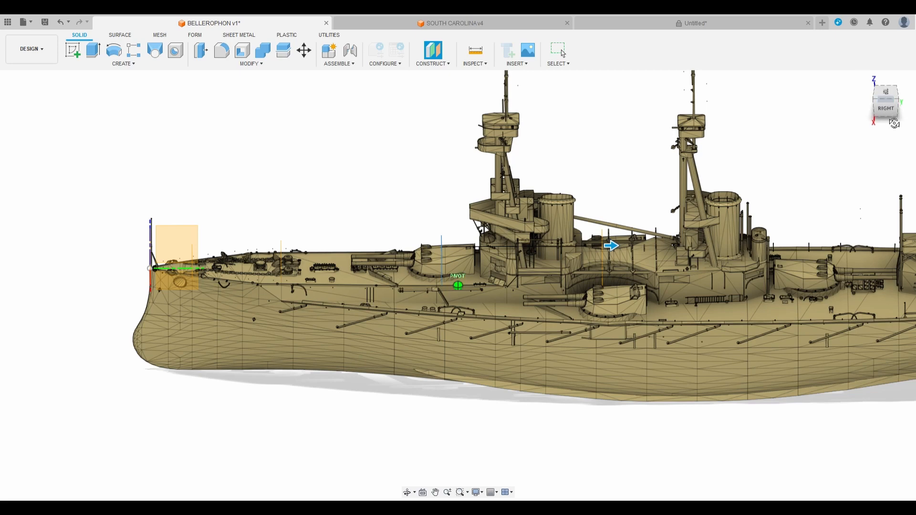
Set the amidships plane's offset to about 8.00 aft of the forward turret plane and accept it
left_click(886, 93)
scroll(522, 348, "down", 3)
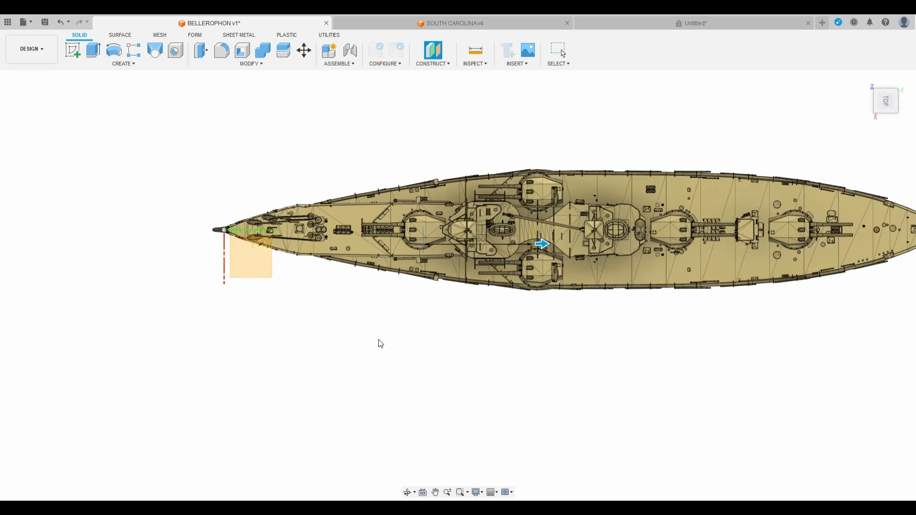
scroll(512, 197, "up", 2)
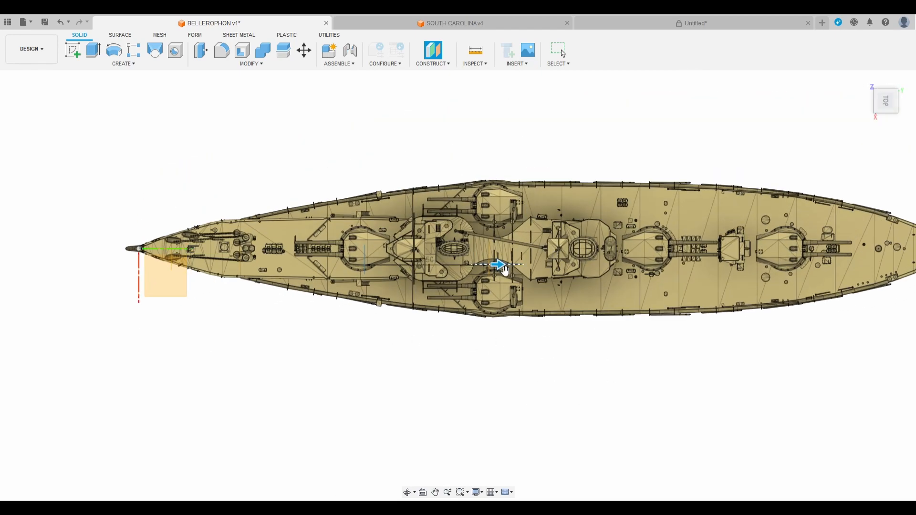
scroll(502, 269, "up", 1)
left_click_drag(503, 270, 545, 267)
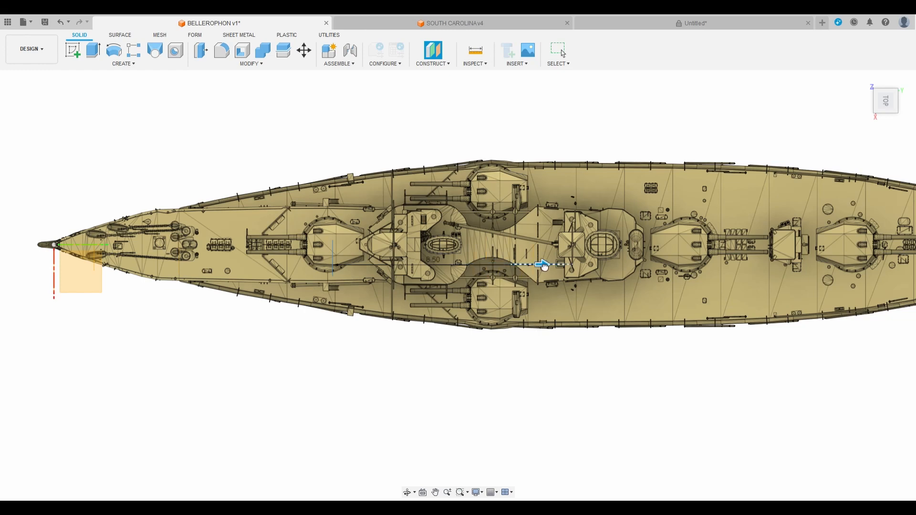
scroll(545, 266, "up", 2)
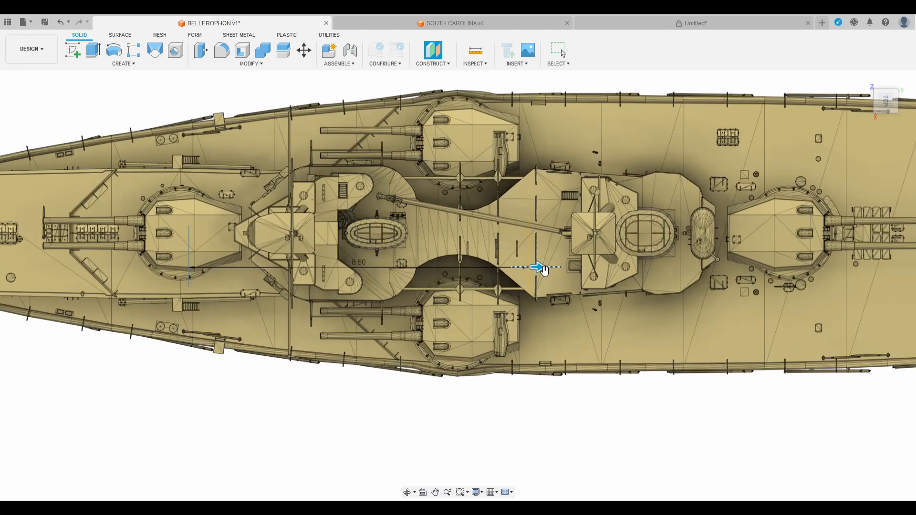
left_click_drag(542, 268, 523, 274)
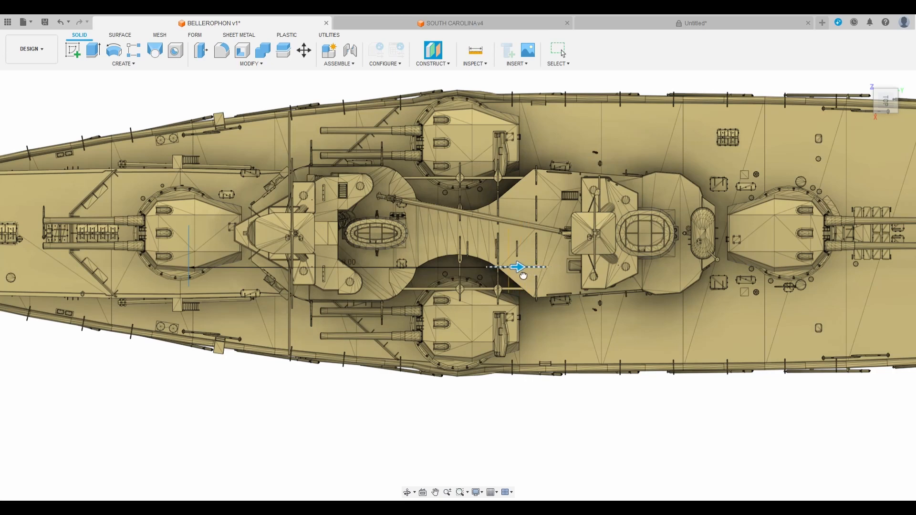
left_click(851, 196)
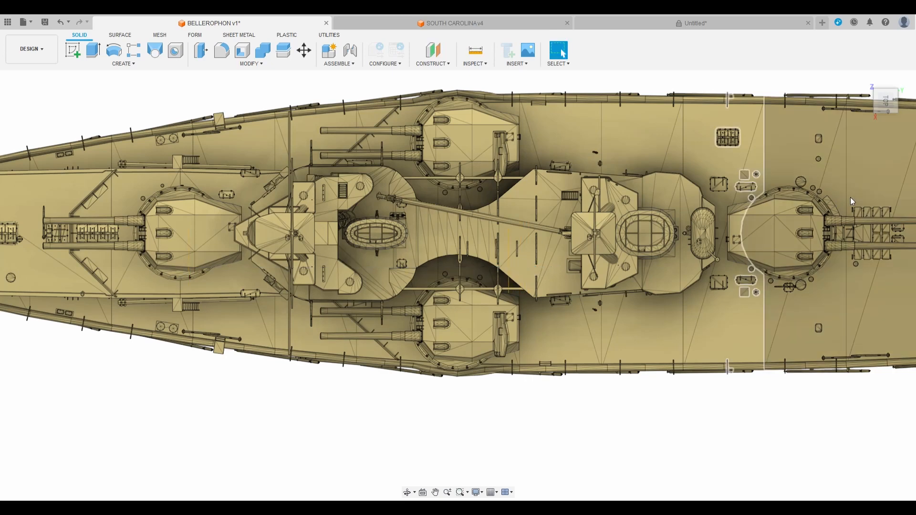
Create a fifth plane offset aft from the amidships plane, at the forward edge of the first turret behind the aft funnel
left_click(433, 50)
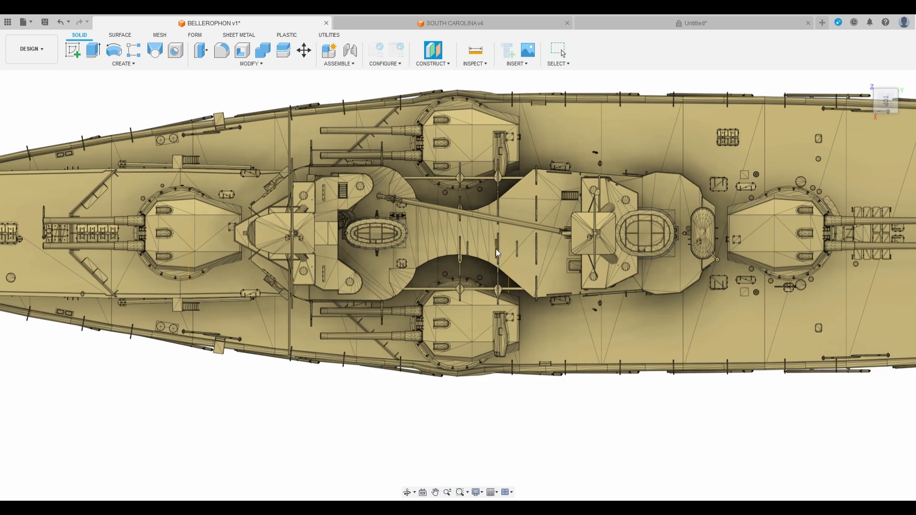
left_click(508, 249)
scroll(350, 238, "down", 3)
left_click_drag(453, 245, 579, 244)
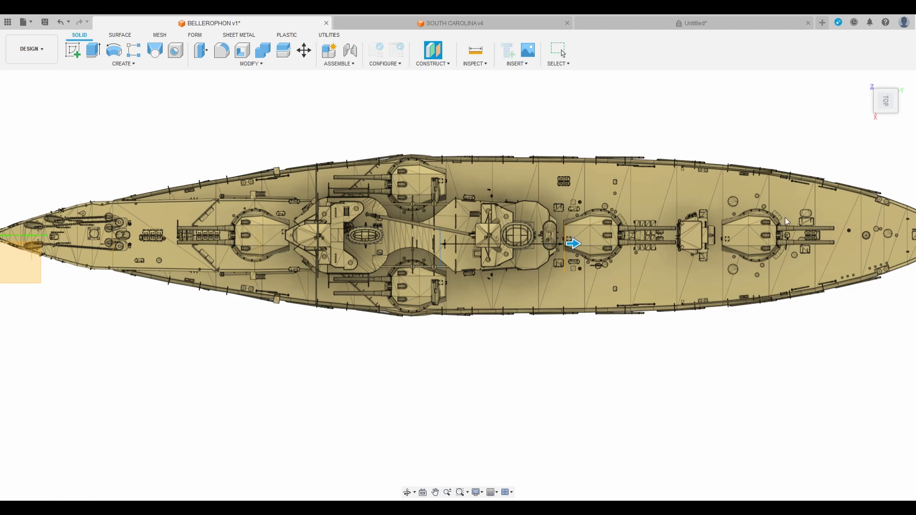
key("Return")
Create a sixth plane offset about 5.50 aft from the fifth plane, at the small tower between the two aft turrets
left_click(564, 265)
left_click_drag(573, 262, 697, 263)
scroll(430, 282, "down", 5)
scroll(605, 271, "up", 5)
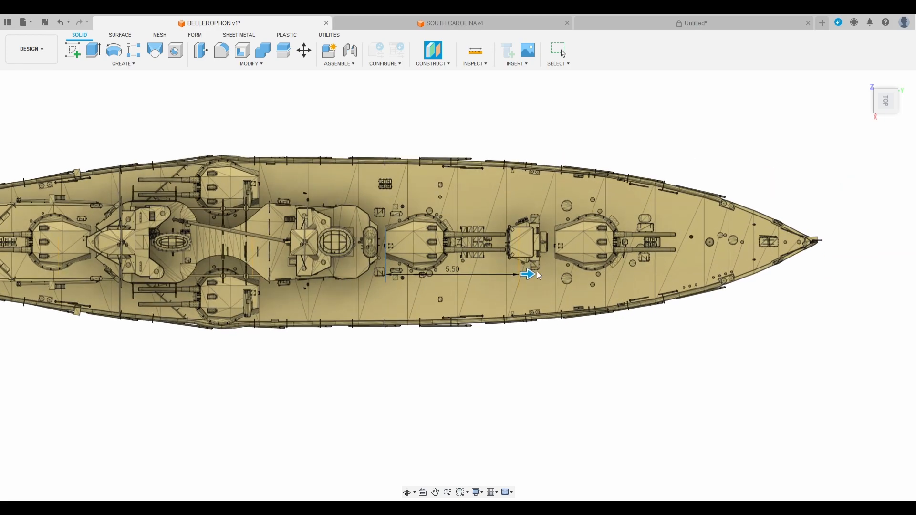
left_click(881, 106)
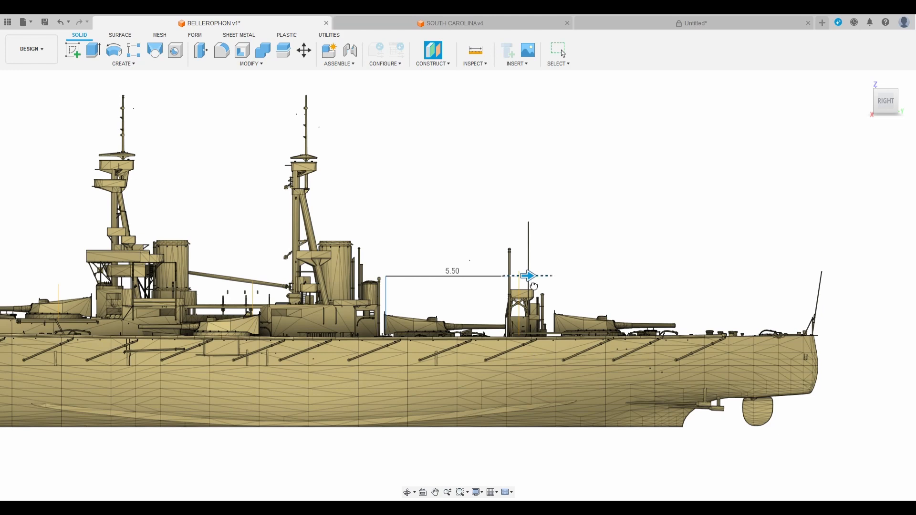
left_click_drag(535, 287, 529, 286)
left_click(853, 190)
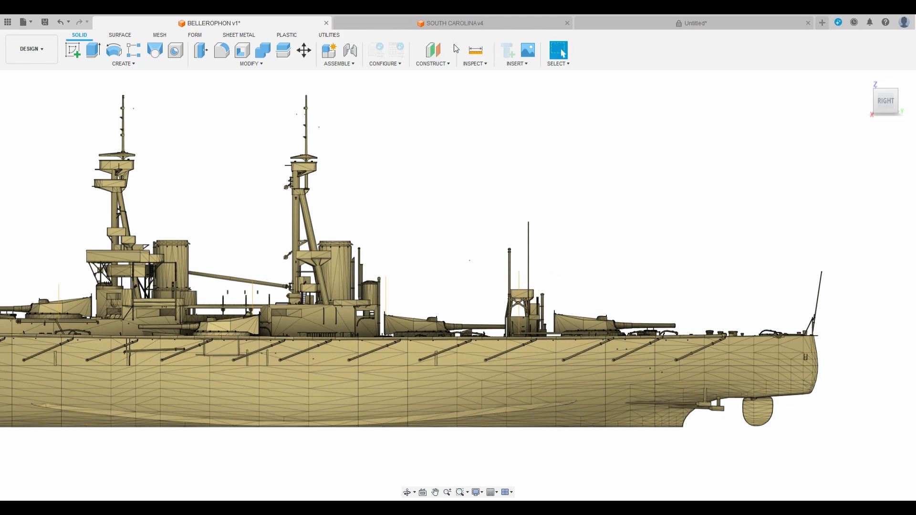
Use Offset Plane on the small aft tower's plane to place a seventh plane about 6.00 further aft, near the last turret's barrels
left_click(437, 50)
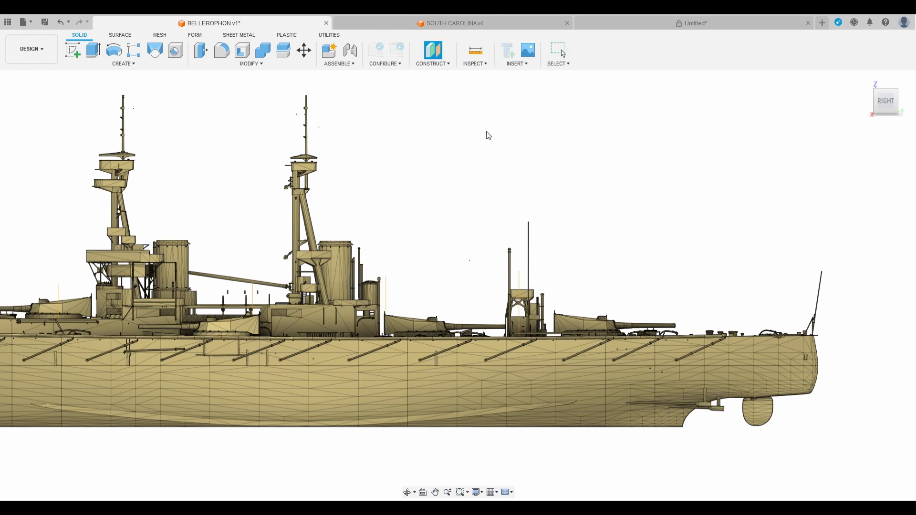
left_click(523, 323)
left_click_drag(574, 333, 673, 332)
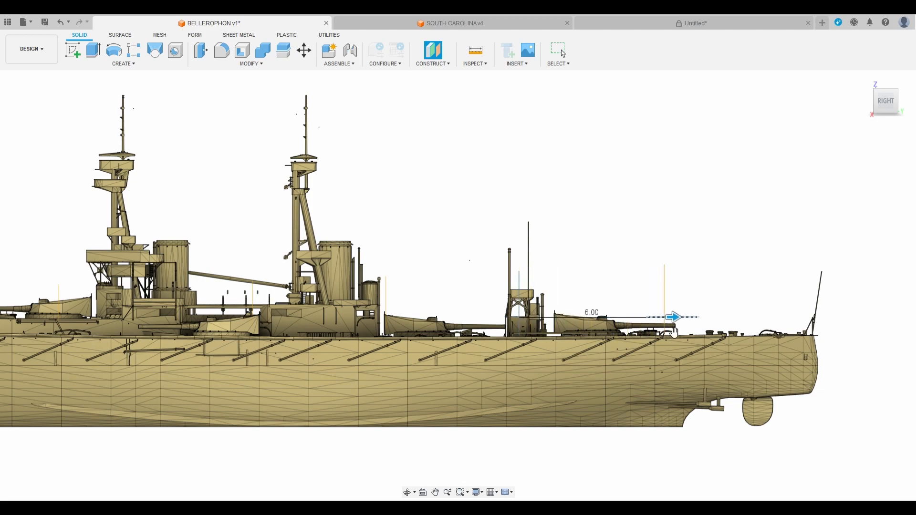
Set the seventh plane's offset to about 6.60, just forward of where the keel ends, and accept it
scroll(665, 376, "up", 4)
scroll(654, 399, "down", 4)
scroll(629, 398, "up", 5)
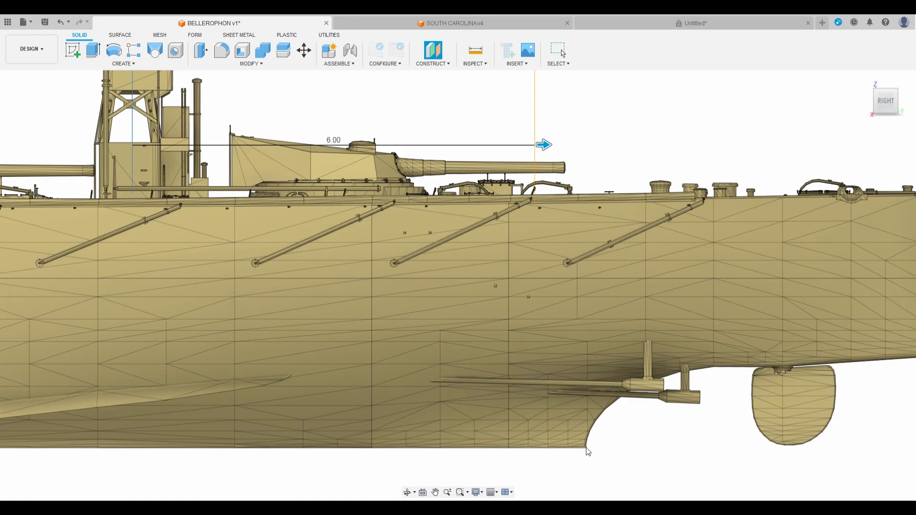
scroll(528, 424, "down", 4)
scroll(567, 438, "up", 3)
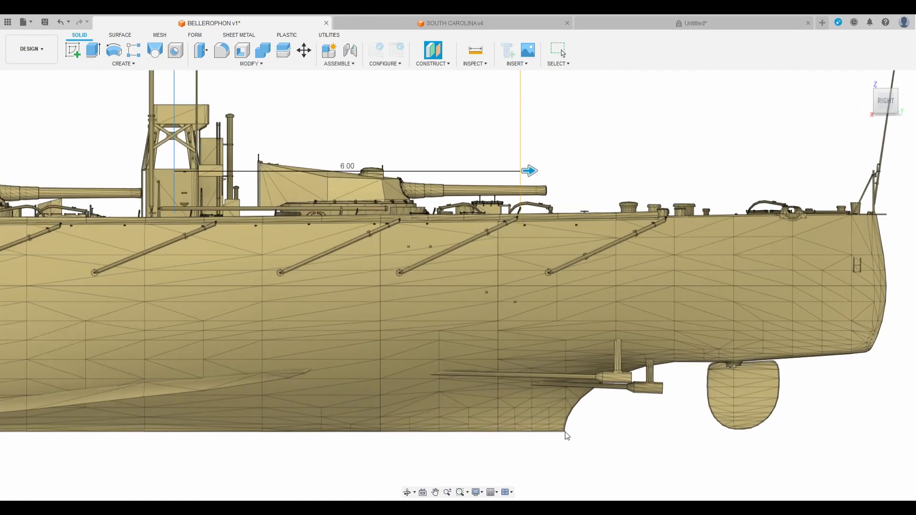
scroll(542, 239, "up", 2)
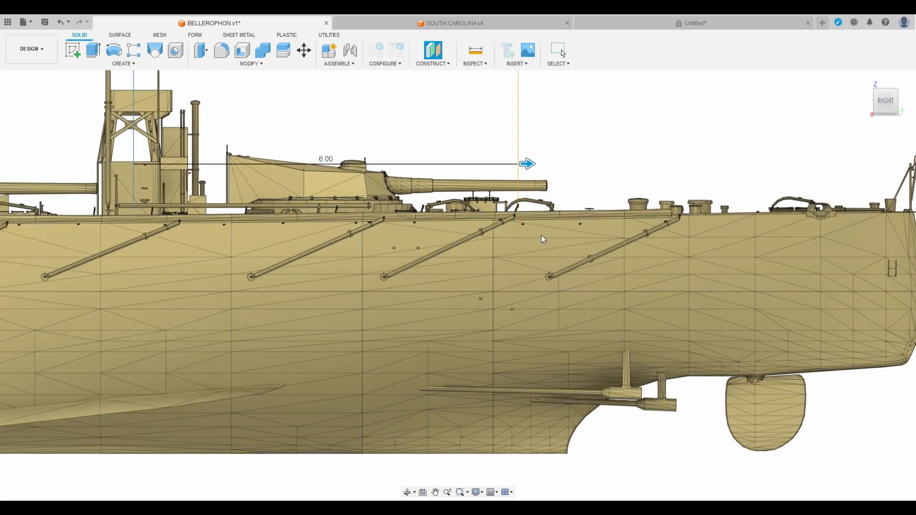
left_click_drag(532, 160, 570, 175)
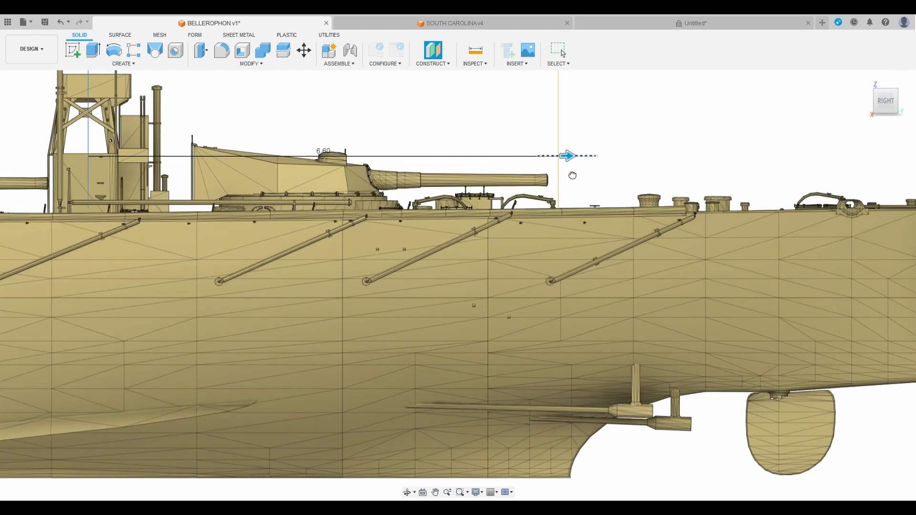
scroll(441, 382, "down", 3)
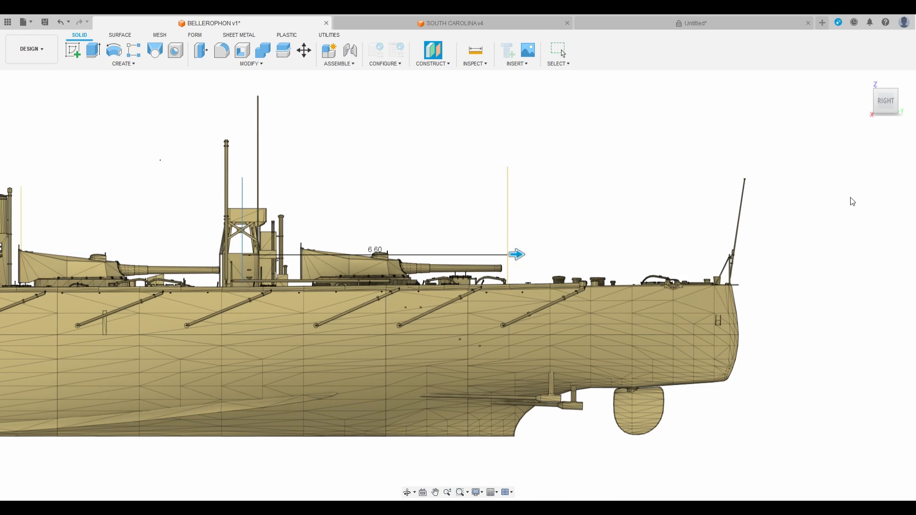
key("Return")
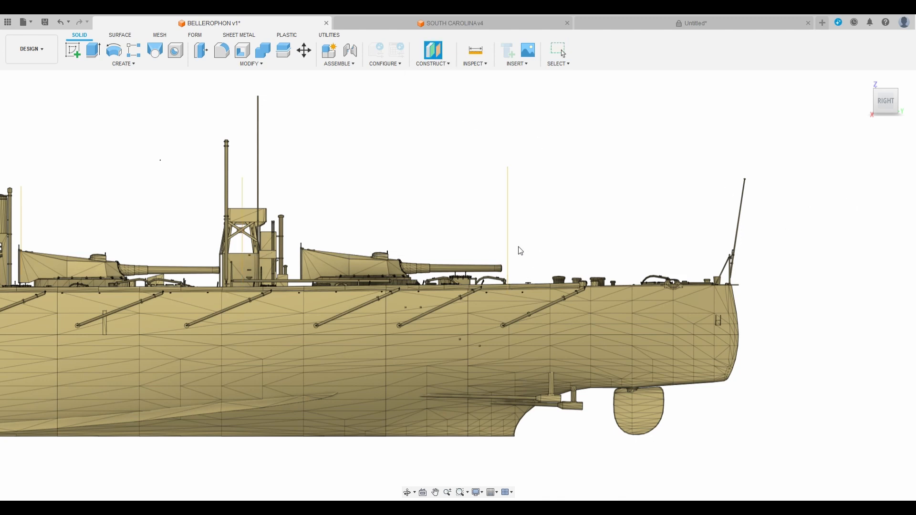
Create an eighth plane offset 3.80 aft from the seventh plane, above the rudder near the stern
left_click(508, 241)
left_click_drag(520, 244, 676, 291)
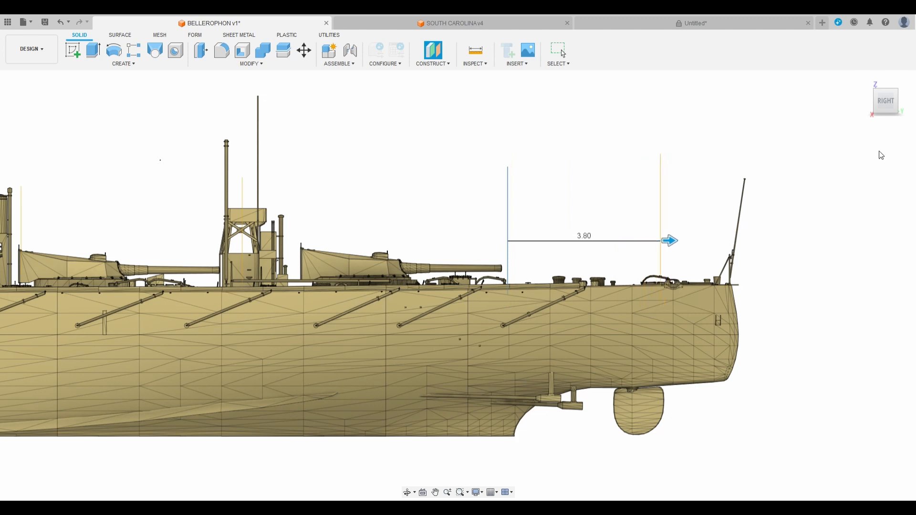
left_click_drag(888, 101, 880, 123)
key("Return")
scroll(832, 212, "down", 3)
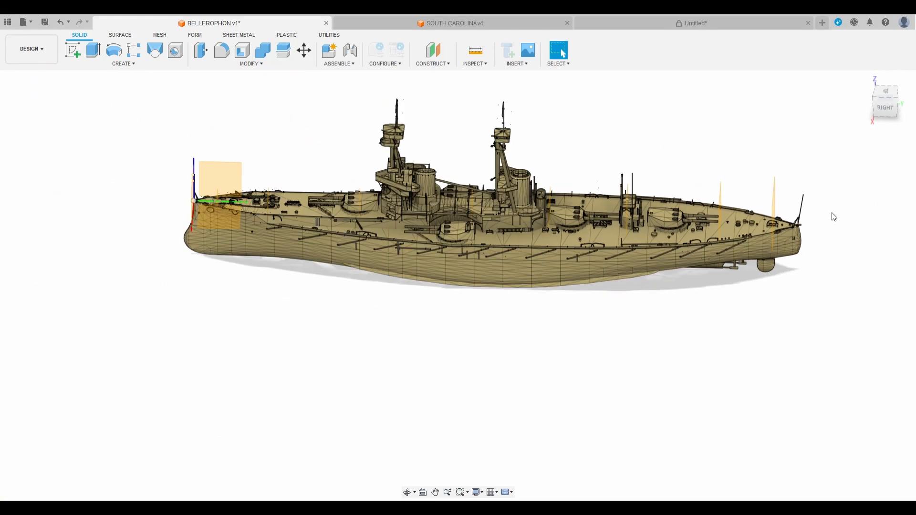
Hide the ship mesh to inspect the row of construction planes from bow to stern, and show the mesh again
left_click_drag(883, 110, 26, 187)
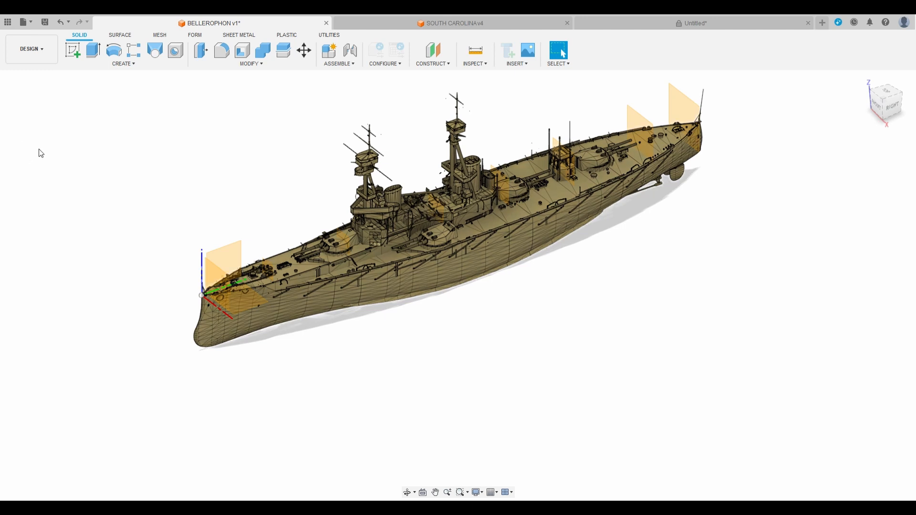
left_click(39, 149)
middle_click_drag(566, 229, 574, 302)
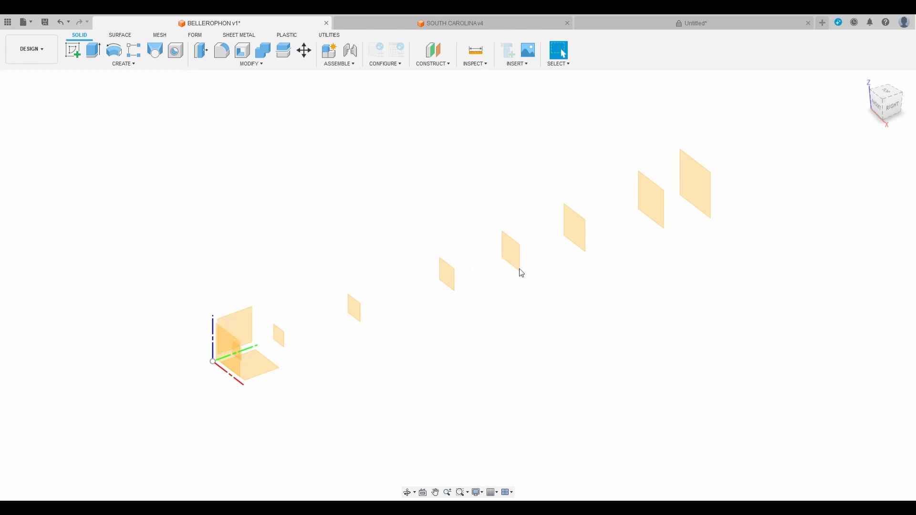
left_click(42, 151)
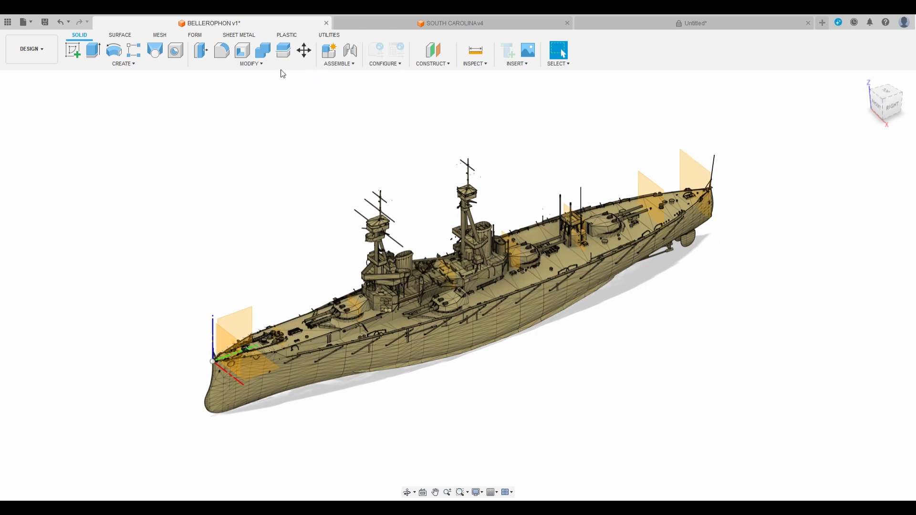
Create a mesh section sketch of the forward hull body on the first offset plane, just behind the bow
left_click(160, 36)
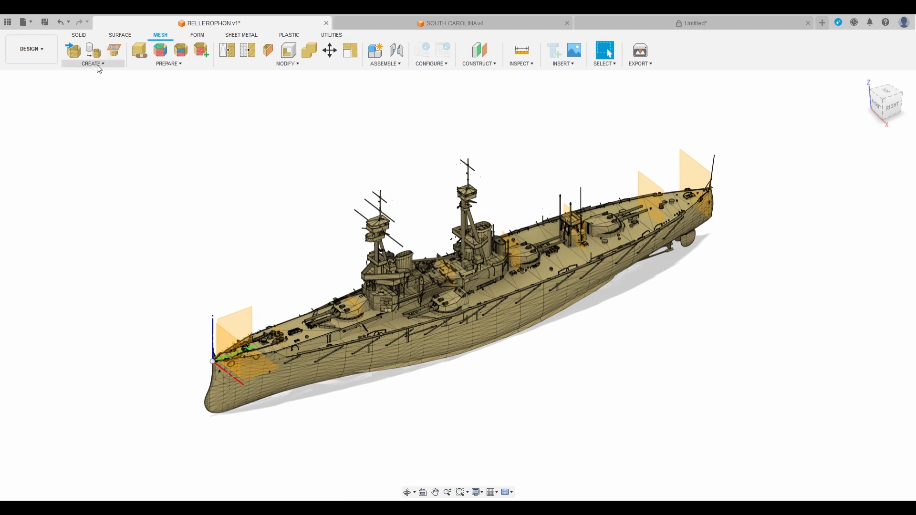
left_click(112, 53)
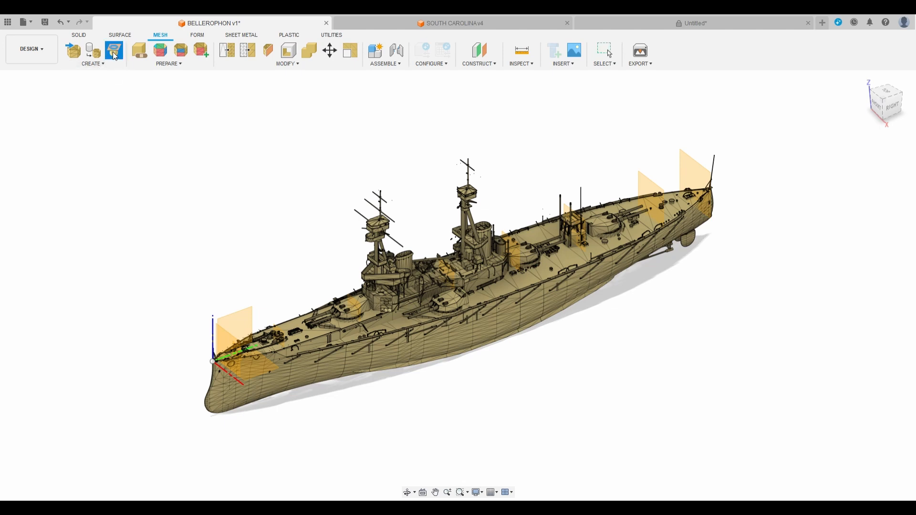
scroll(204, 197, "down", 4)
scroll(253, 284, "up", 6)
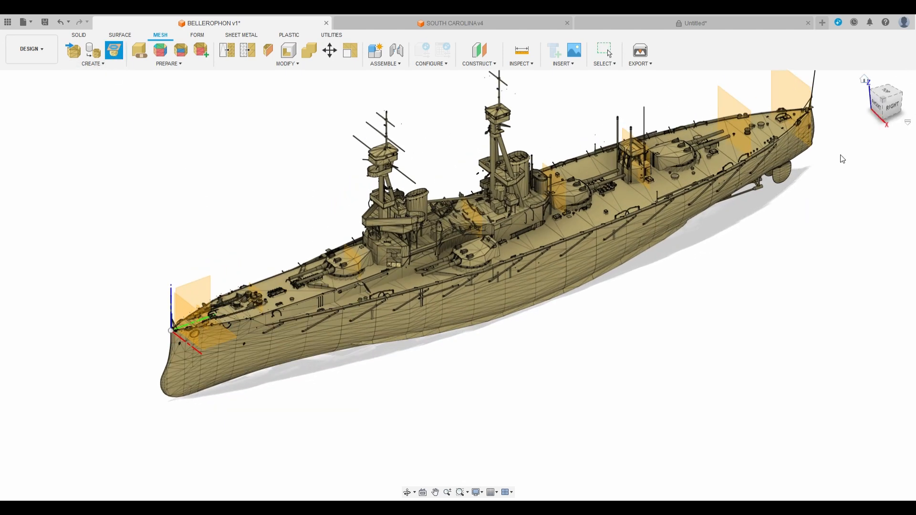
scroll(222, 391, "up", 3)
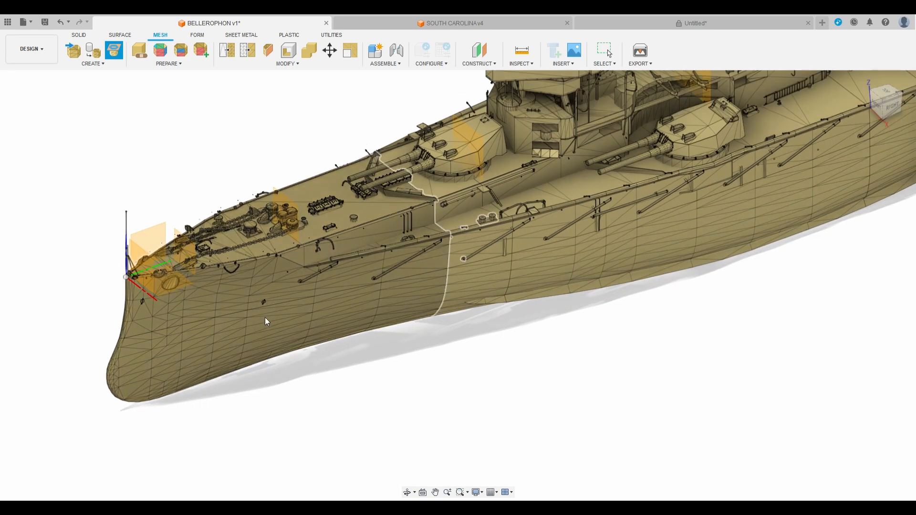
left_click(266, 311)
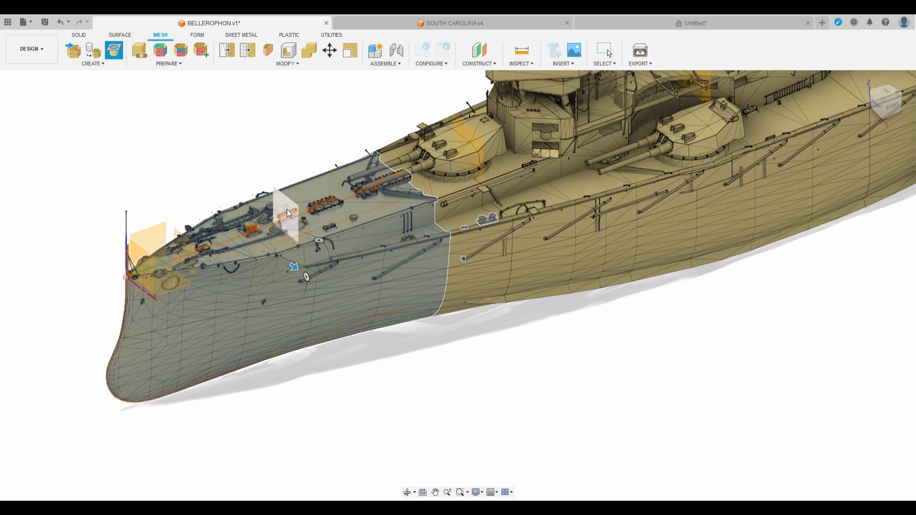
left_click(180, 247)
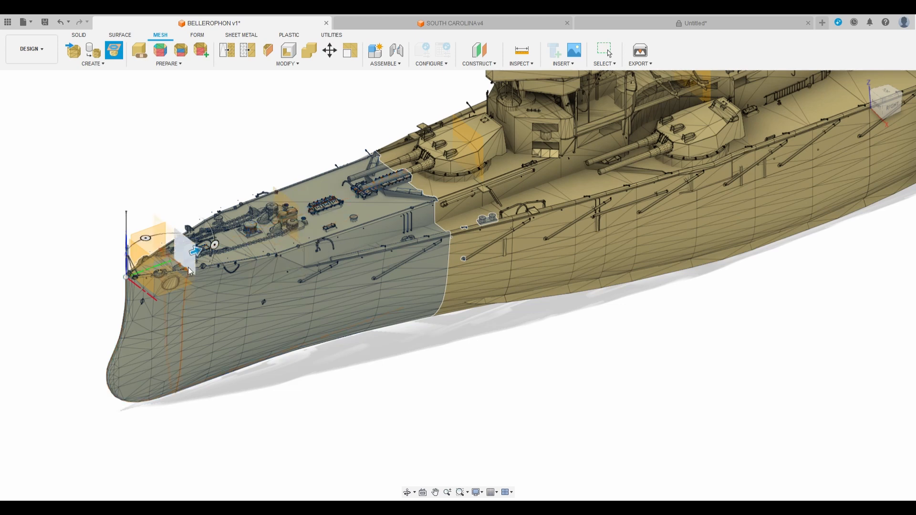
scroll(170, 360, "up", 4)
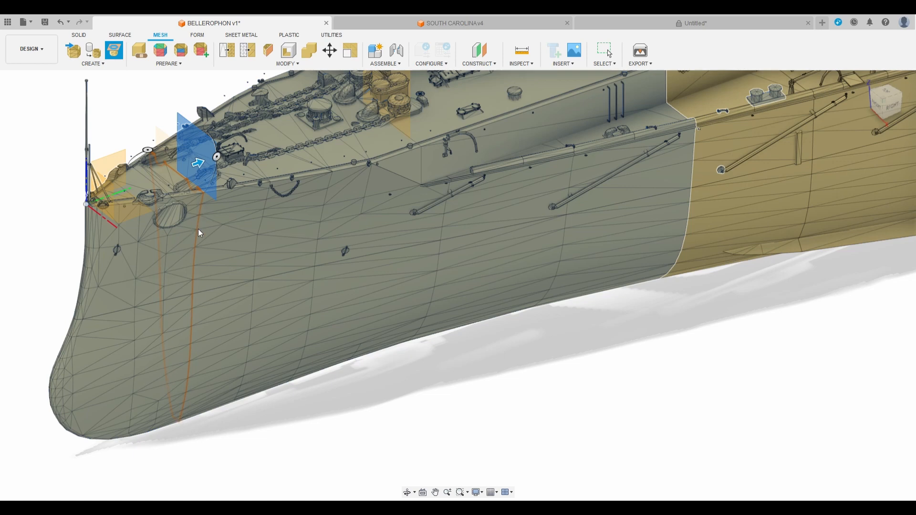
left_click(857, 235)
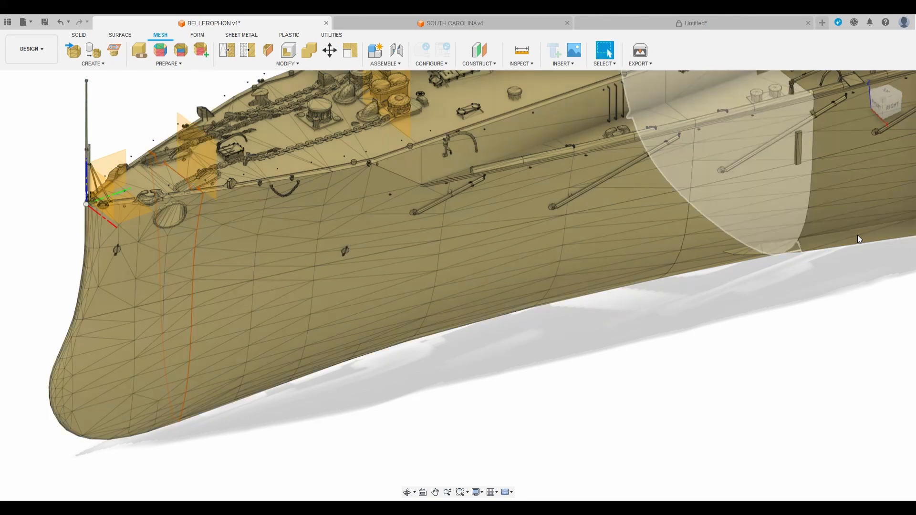
Create a mesh section sketch of the forward hull body on the second offset plane, at the foredeck capstans
scroll(302, 348, "down", 3)
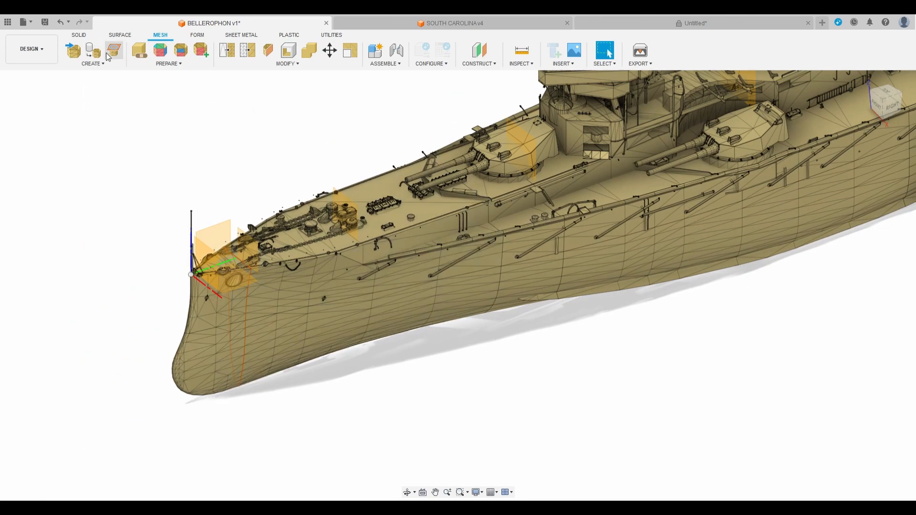
left_click(111, 56)
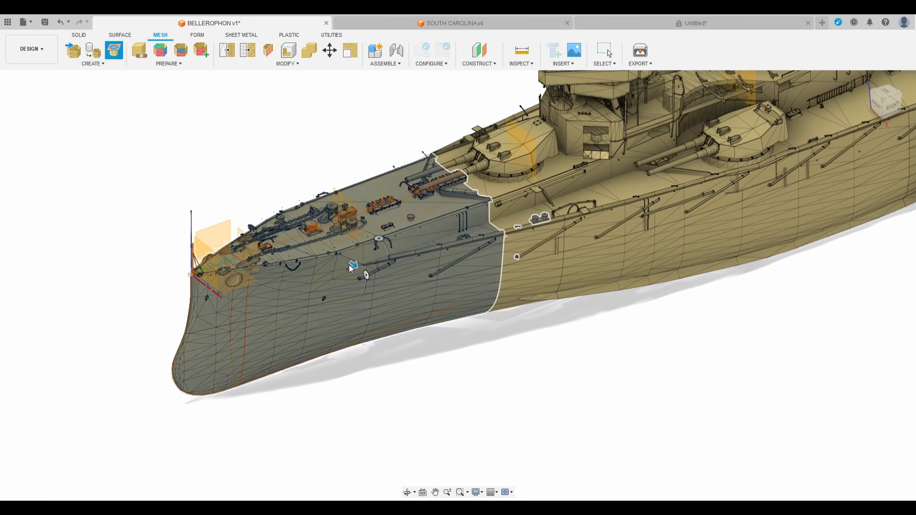
left_click(350, 269)
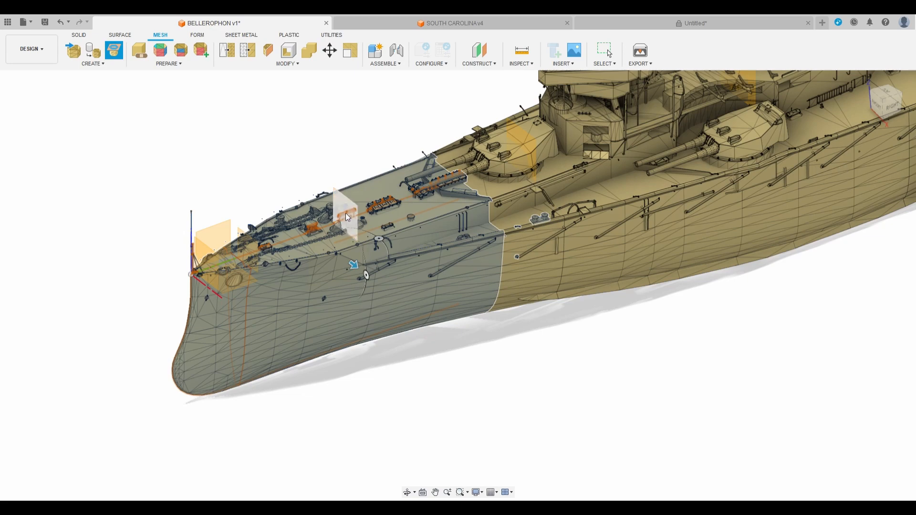
left_click(345, 213)
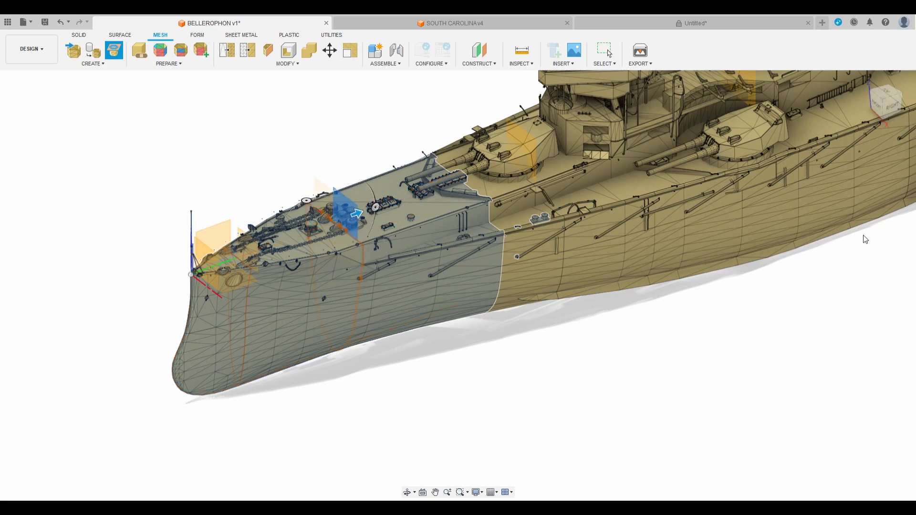
key("Escape")
Create a mesh section sketch of the short hull body under the forward turret, using the third offset plane
scroll(61, 382, "down", 3)
scroll(324, 296, "up", 3)
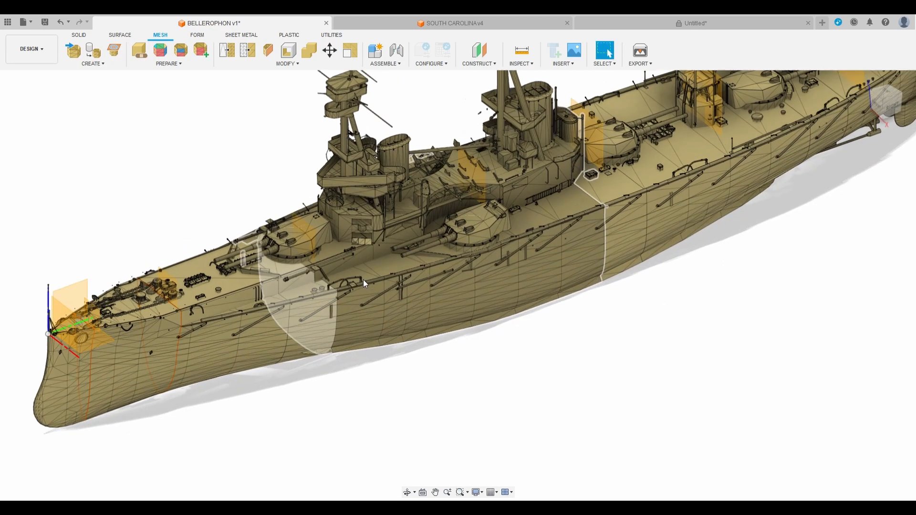
left_click(118, 50)
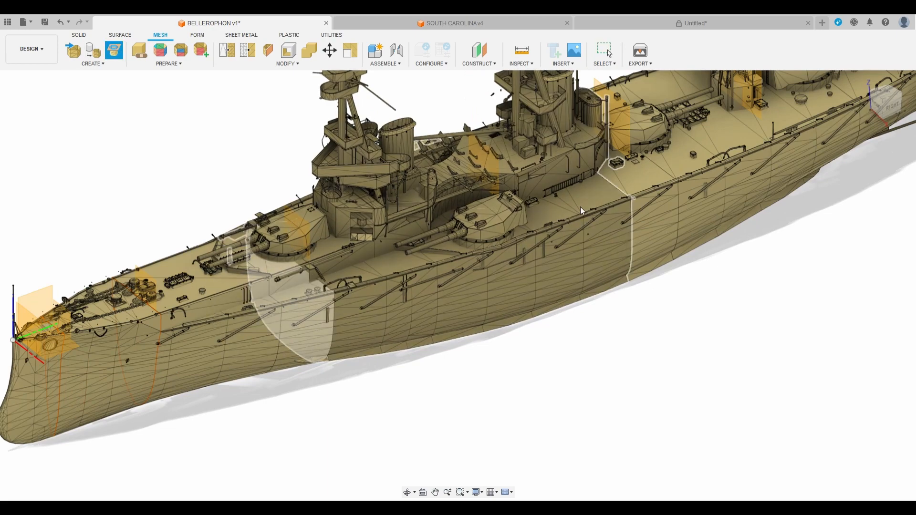
left_click_drag(891, 101, 859, 98)
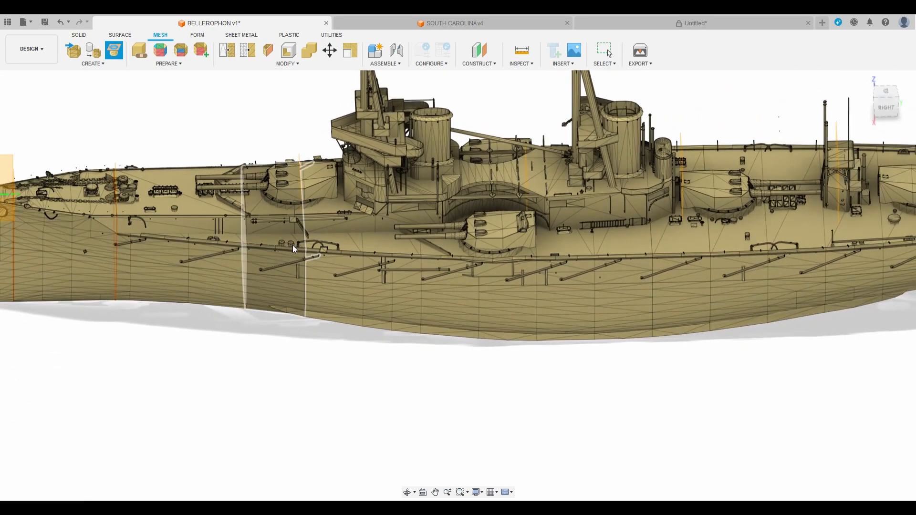
scroll(291, 238, "up", 6)
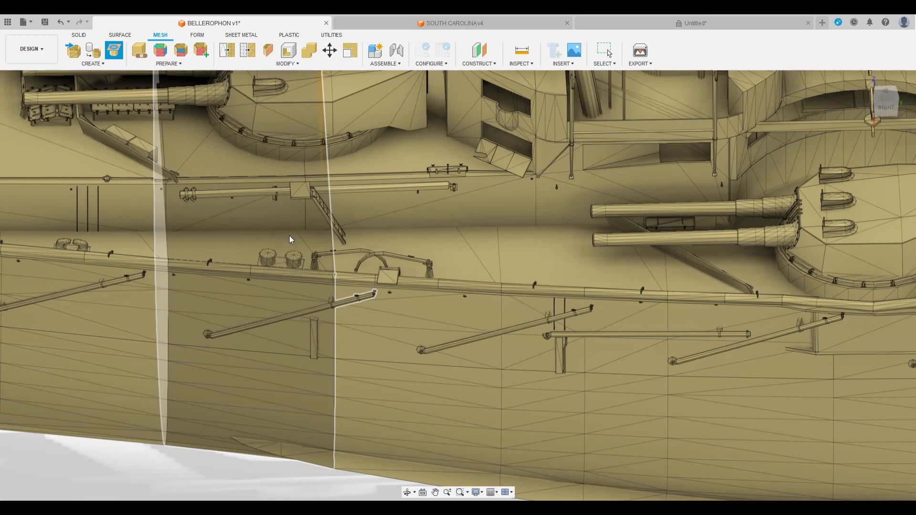
left_click(296, 345)
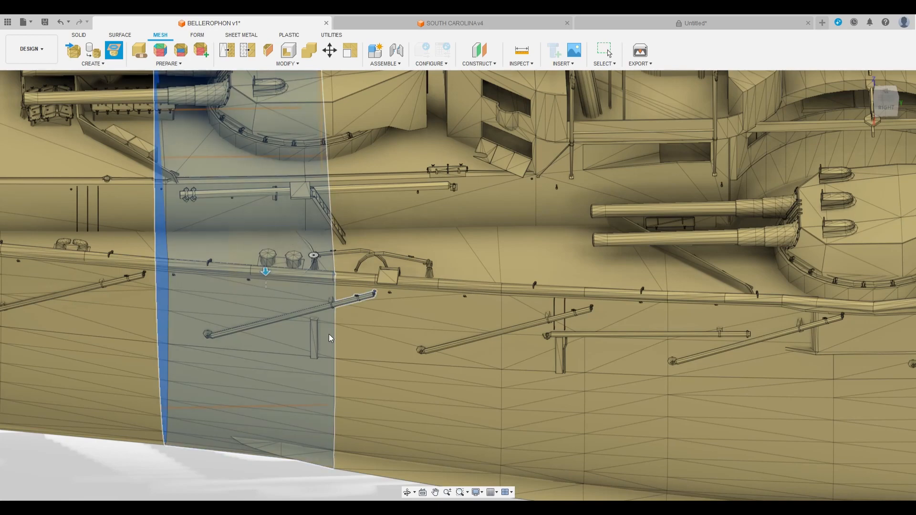
left_click(322, 131)
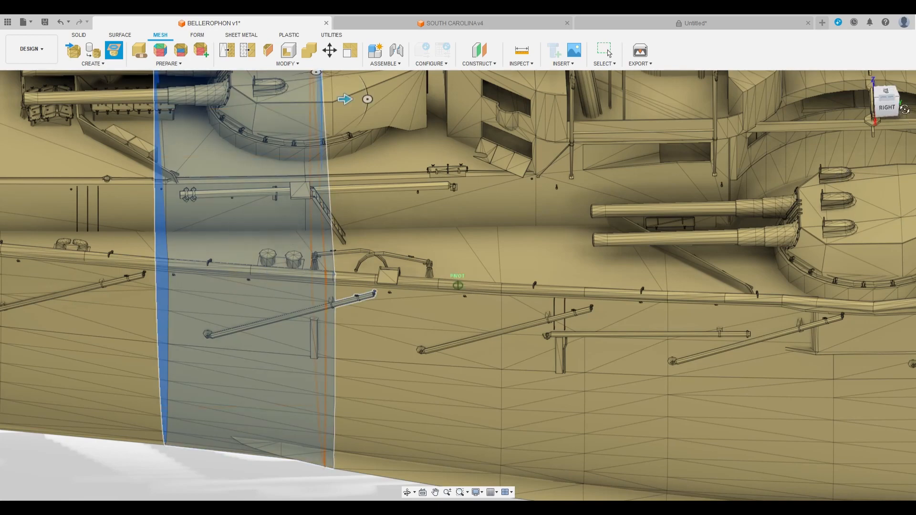
left_click(905, 113)
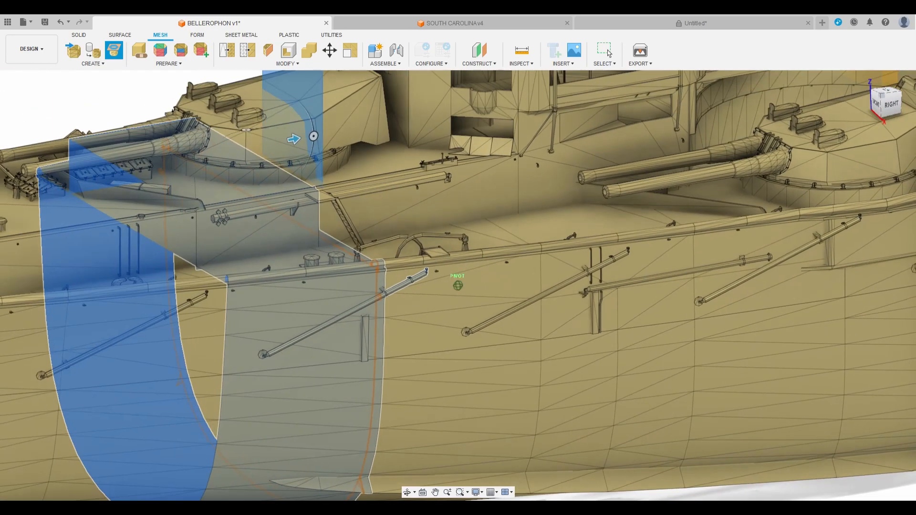
left_click(860, 235)
Hide the ship mesh to inspect the three hull section outlines, and show the mesh again
scroll(279, 309, "down", 4)
middle_click_drag(279, 308, 495, 293)
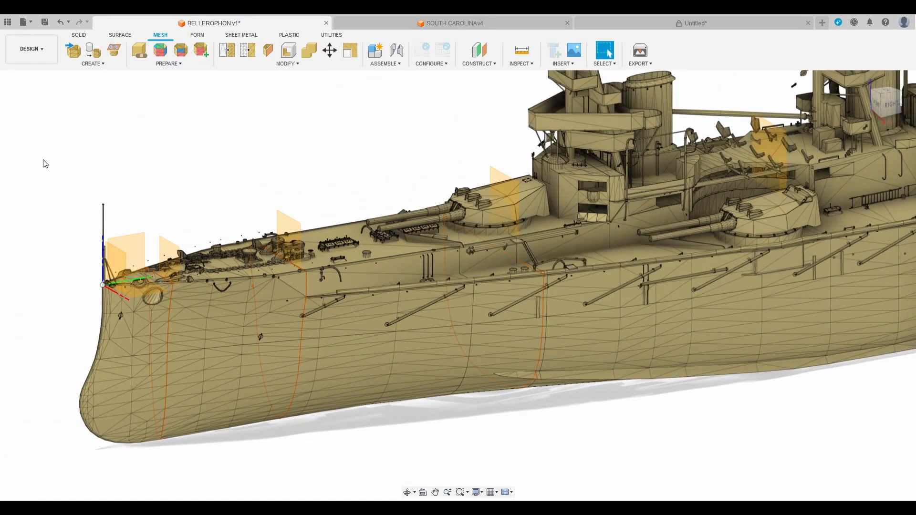
left_click(41, 148)
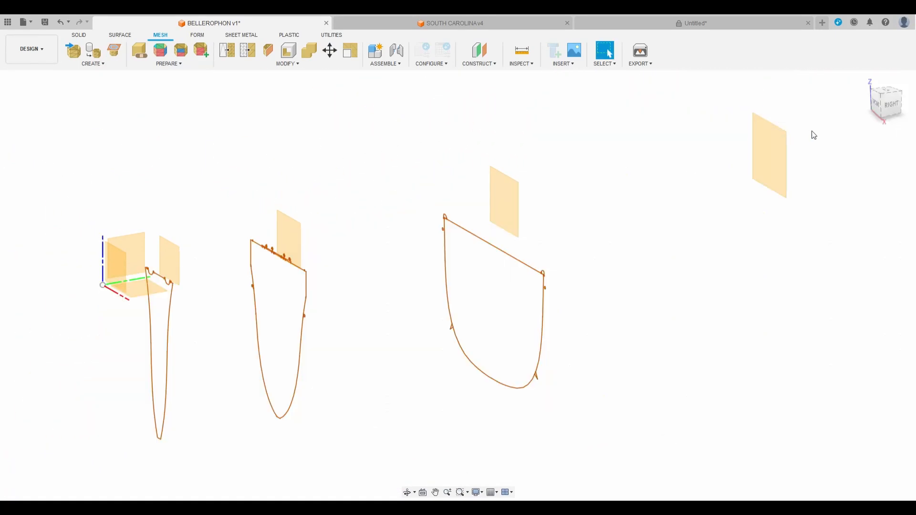
mouse_move(882, 106)
left_mouse_down()
mouse_move(904, 102)
mouse_move(881, 106)
left_mouse_up()
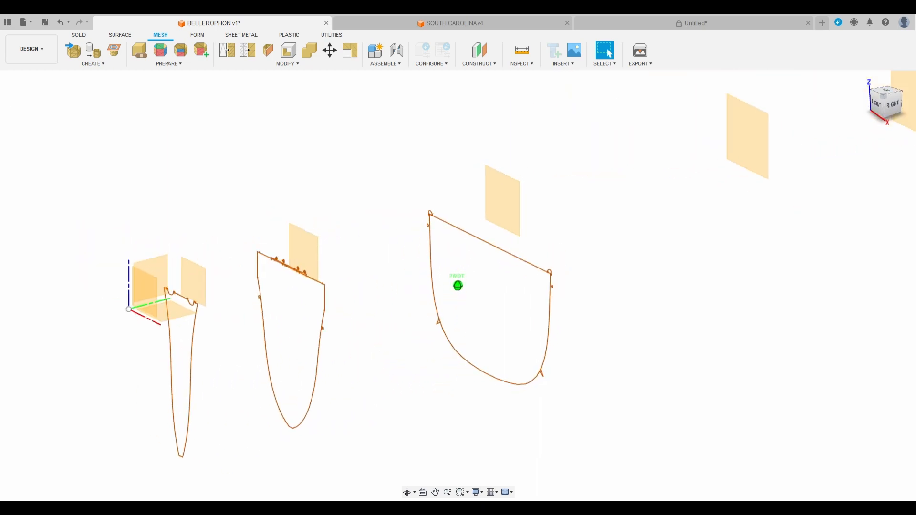
left_click(42, 155)
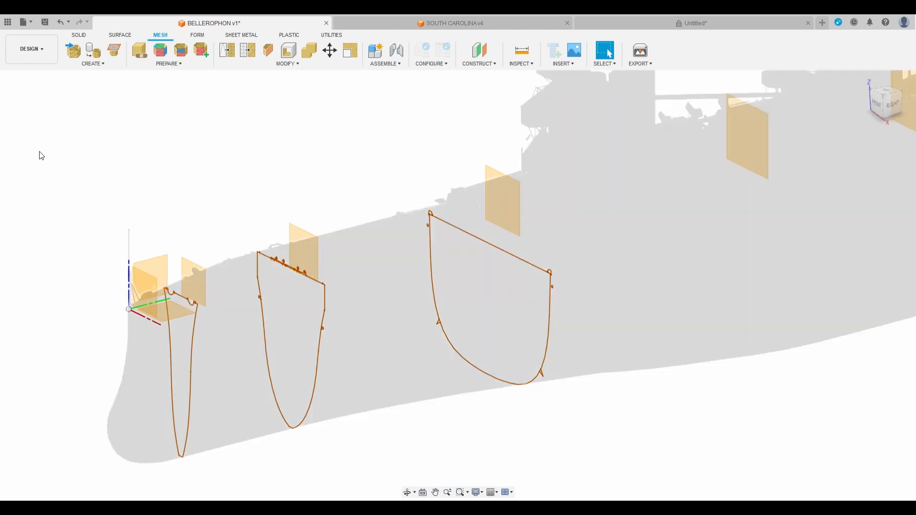
Create a mesh section sketch of the midship hull body on the fourth offset plane, between the two funnels
scroll(133, 288, "down", 4)
scroll(374, 264, "up", 3)
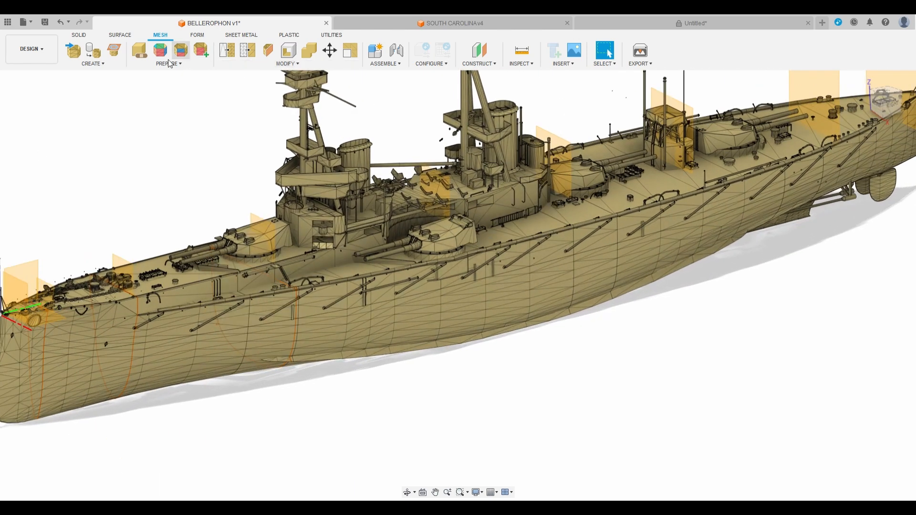
left_click(114, 50)
left_click(452, 285)
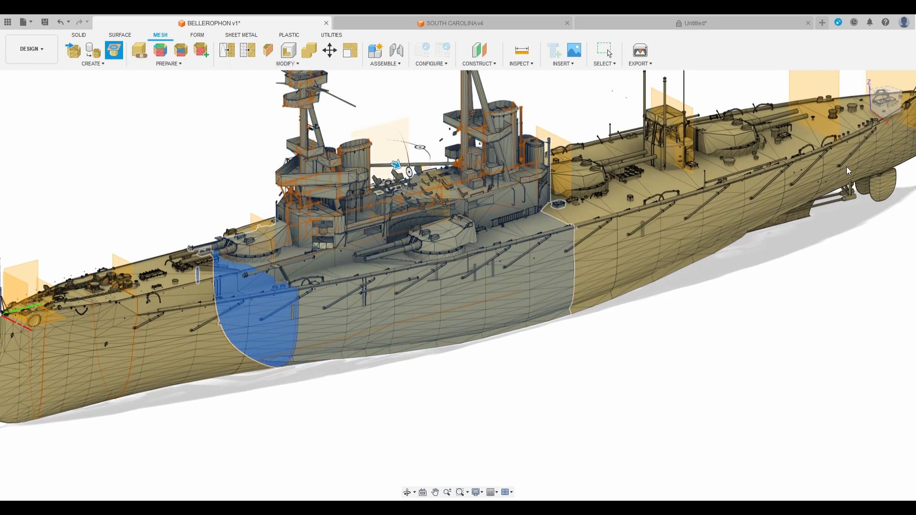
left_click(441, 172)
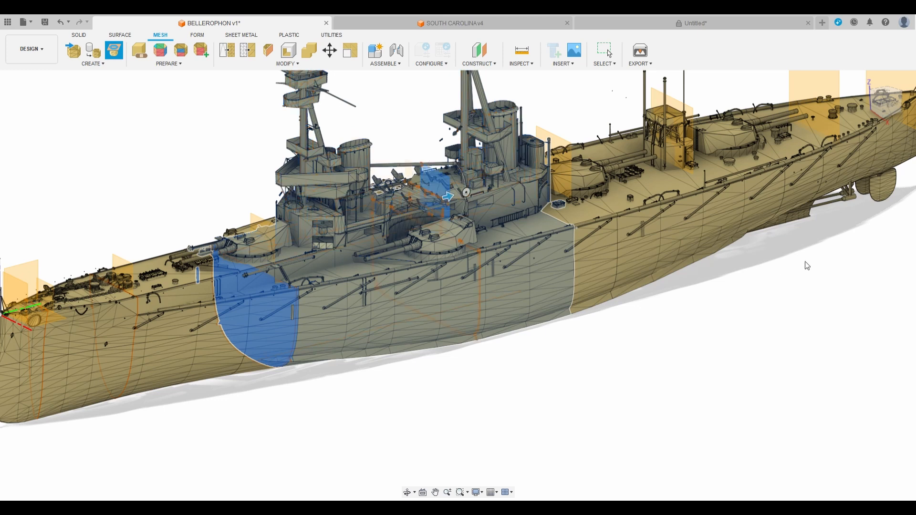
key("Escape")
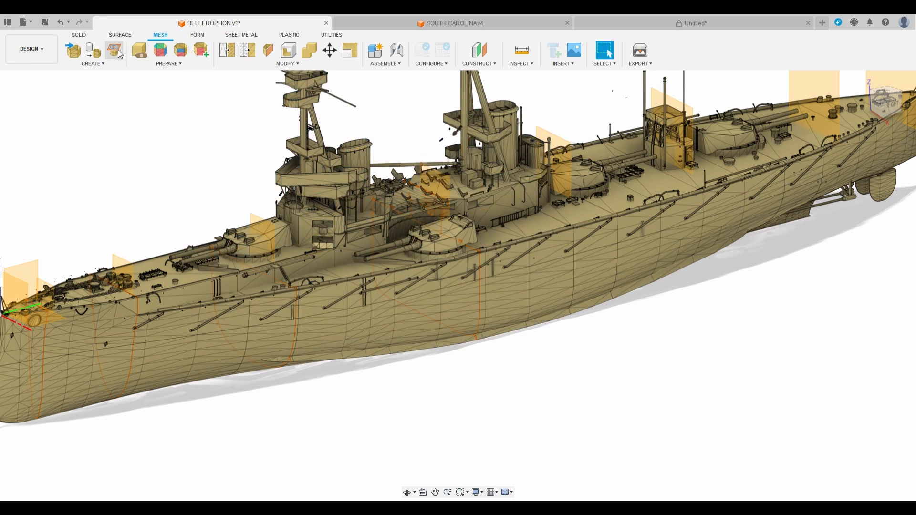
Create a mesh section sketch of the hull body behind the second funnel, using the fifth offset plane
left_click(119, 55)
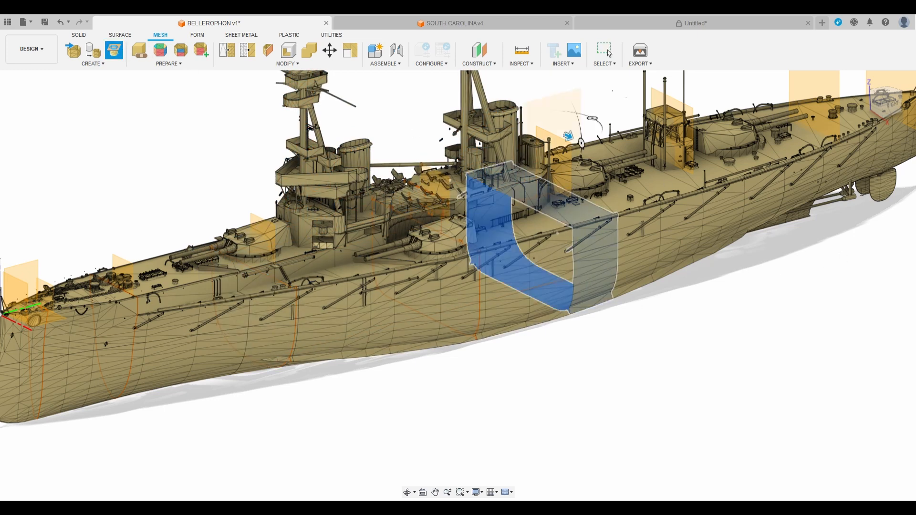
left_click(575, 155)
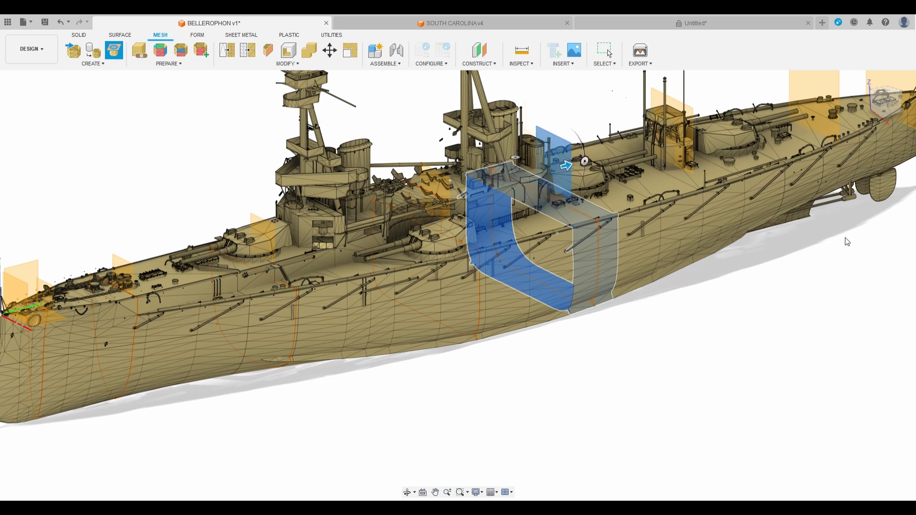
key("Escape")
Create a mesh section sketch of the aft hull body on the sixth plane, at the small tower between the turrets
middle_click_drag(458, 348, 268, 407)
key("Return")
left_click(482, 318)
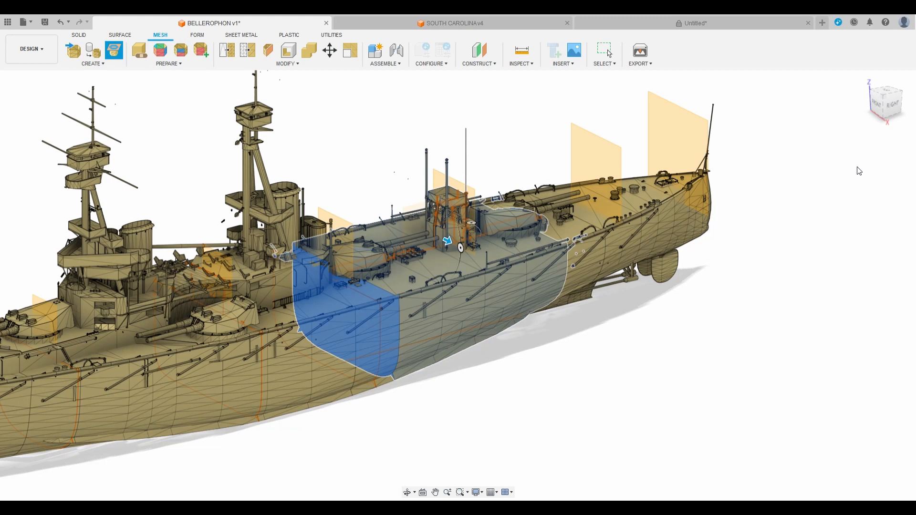
left_click(473, 214)
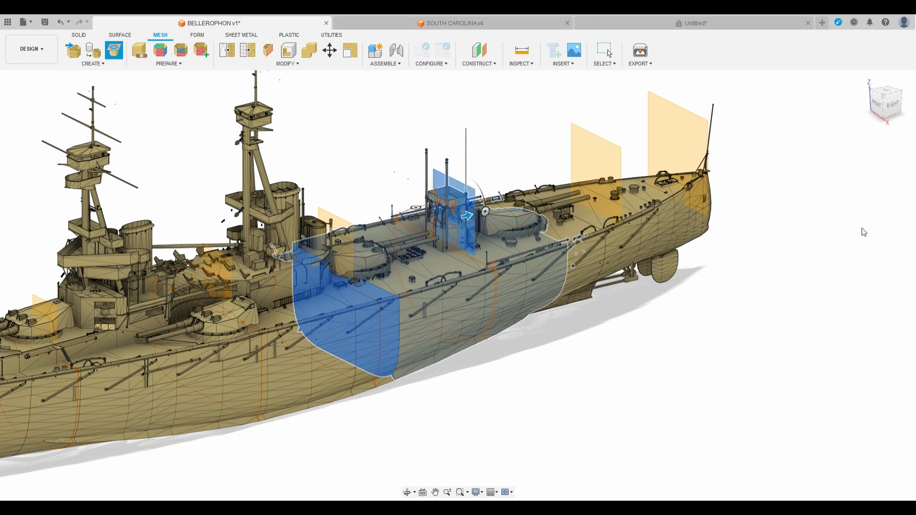
key("Escape")
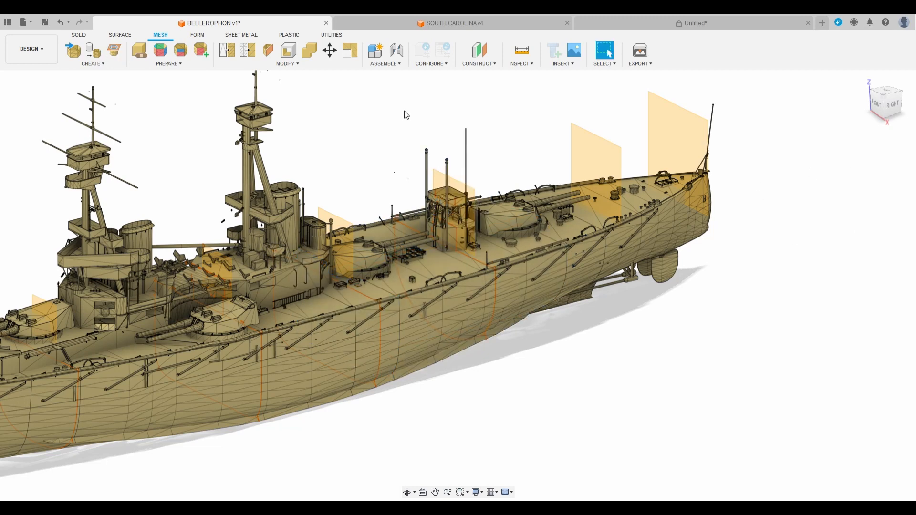
Create a mesh section sketch of the stern hull body on the seventh offset plane, aft of the rear turret
left_click(114, 50)
left_click(612, 244)
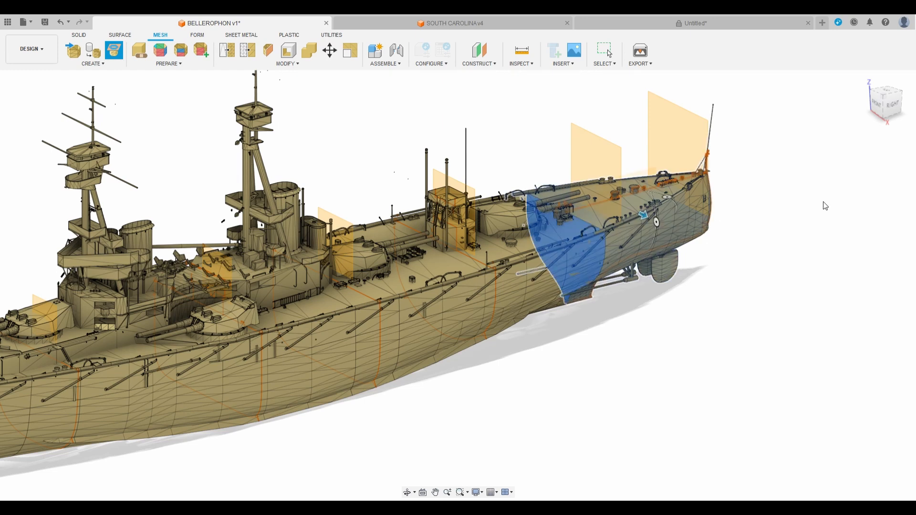
left_click(599, 165)
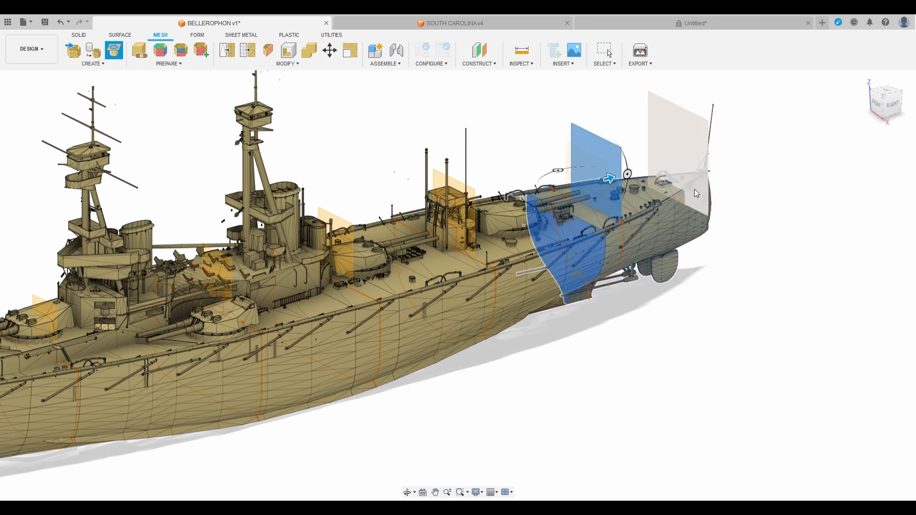
key("Escape")
Create a mesh section sketch of the stern hull body on the eighth offset plane, the last one near the ship's end
left_click(113, 54)
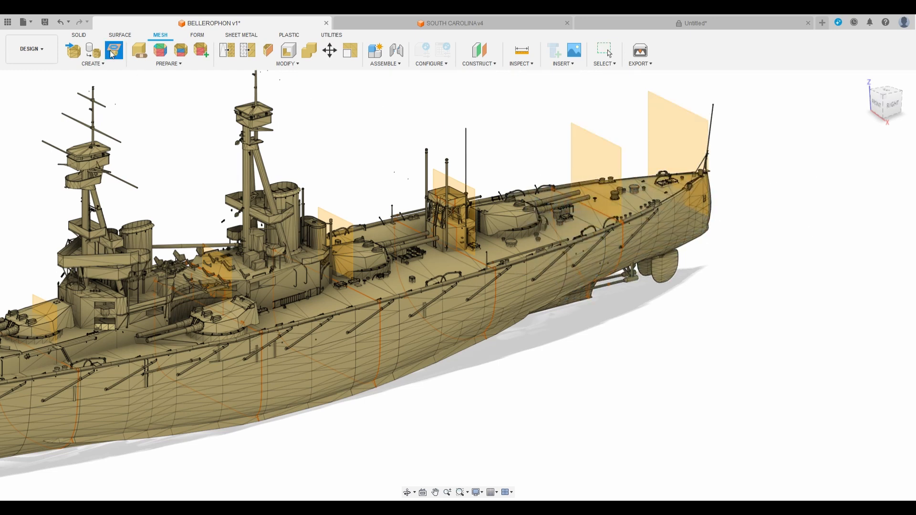
left_click(656, 216)
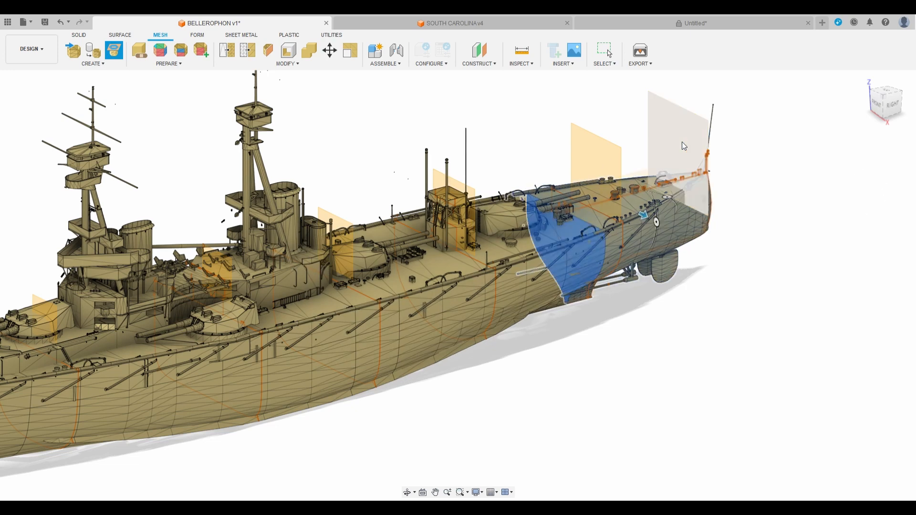
left_click(670, 134)
key("Escape")
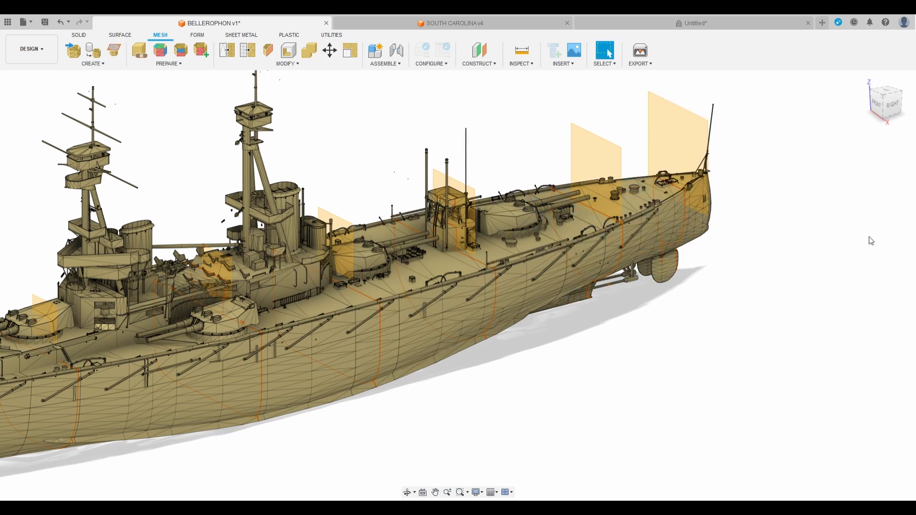
Create a lengthwise mesh section sketch of the bow hull body on the vertical centreline plane through the origin
scroll(825, 206, "down", 3)
left_click(114, 50)
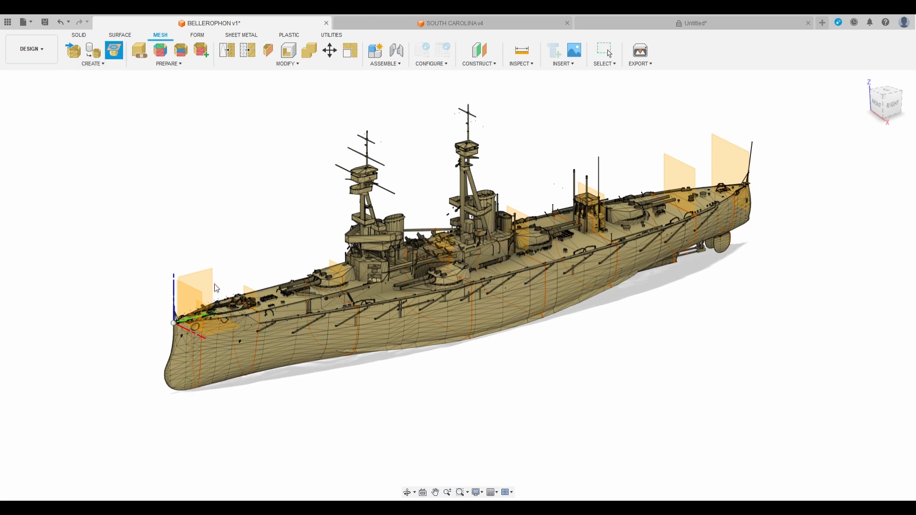
left_click(289, 351)
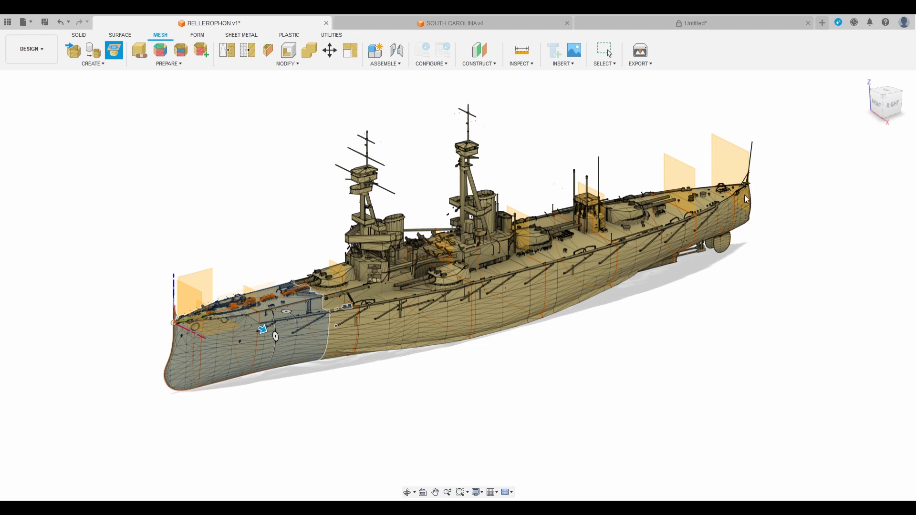
left_click(202, 279)
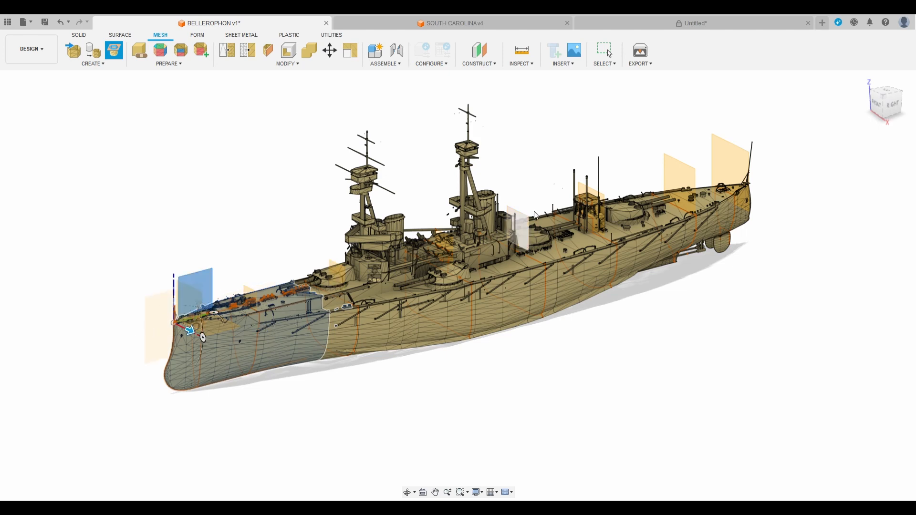
left_click(865, 234)
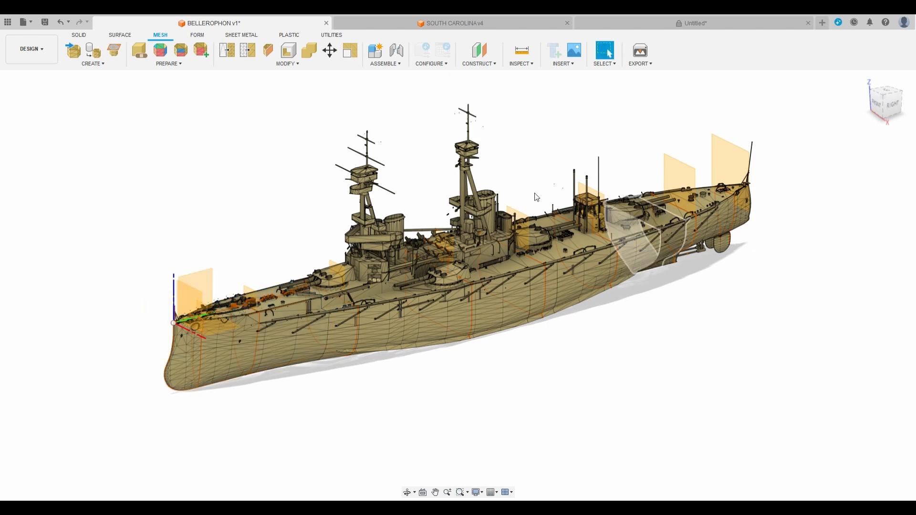
Create a centreline mesh section sketch of the narrow hull body directly behind the bow body, at the forward turret
left_click(111, 54)
left_click(343, 323)
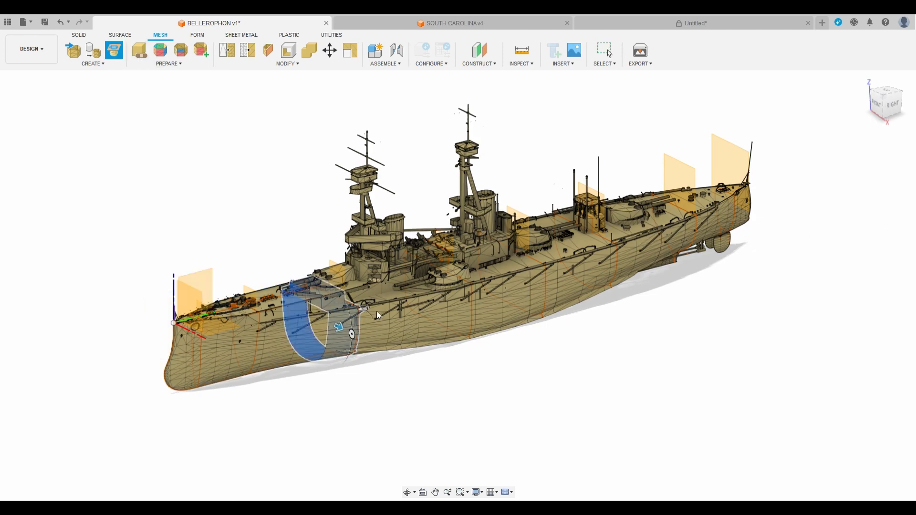
left_click(203, 278)
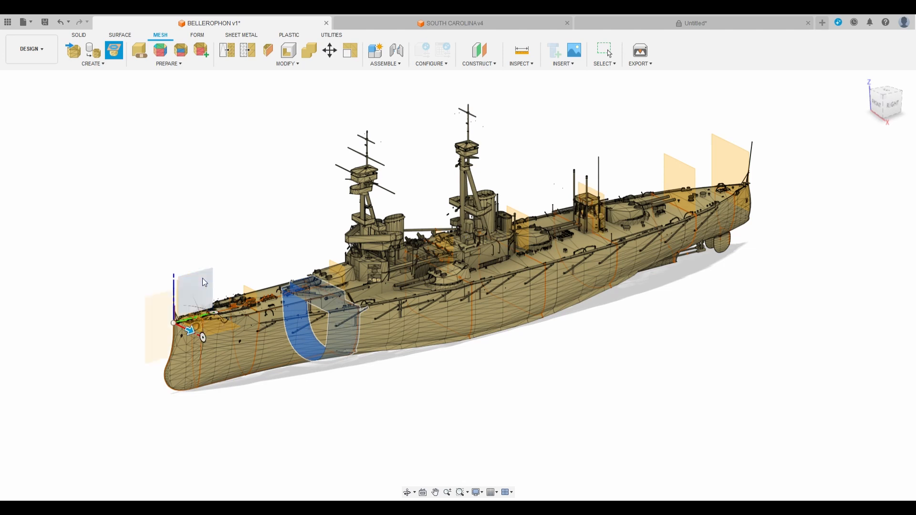
left_click(868, 238)
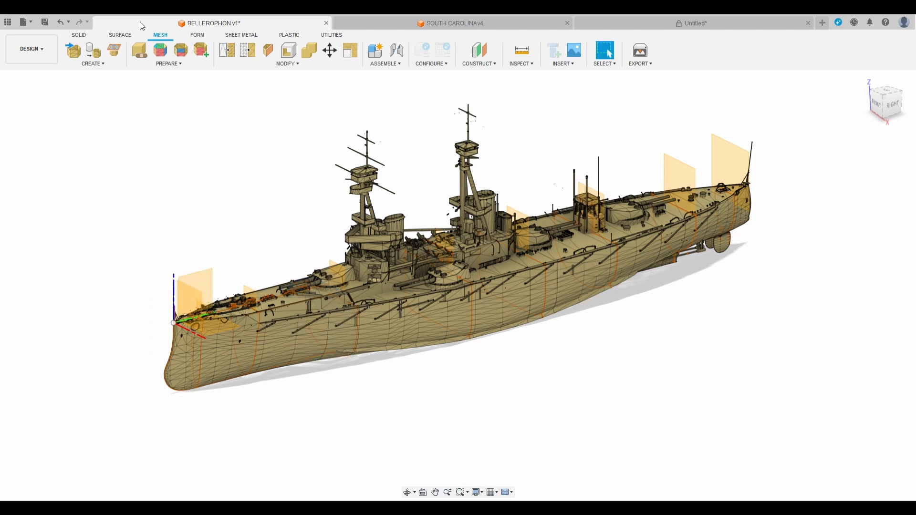
Create a centreline mesh section sketch of the midship hull body carrying the masts and funnels
left_click(115, 50)
left_click(396, 318)
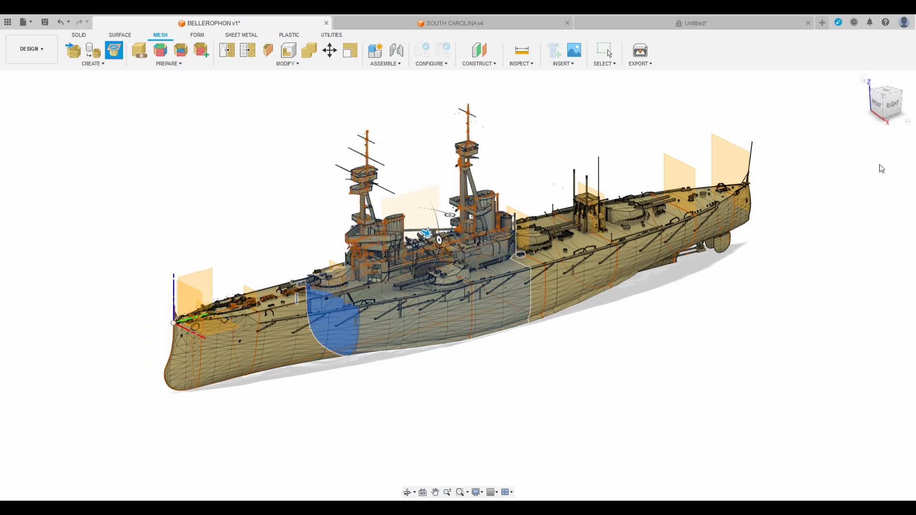
left_click(203, 277)
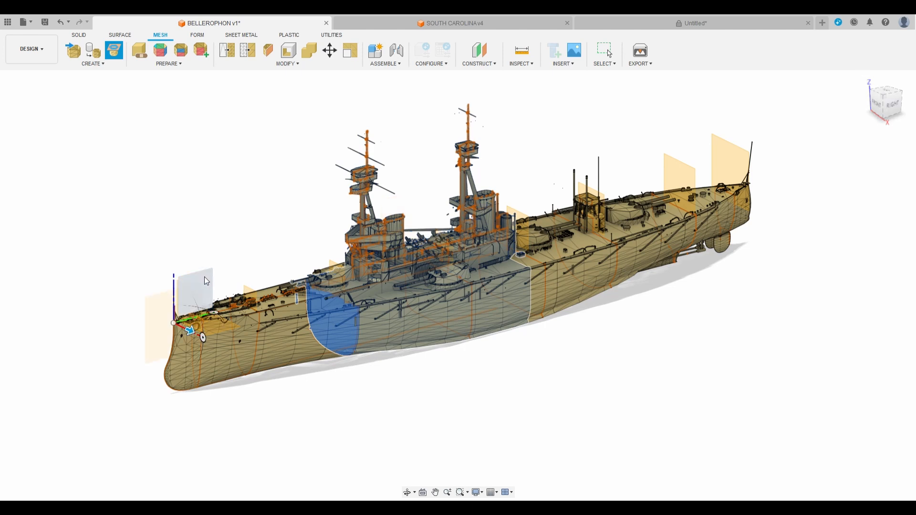
left_click(860, 236)
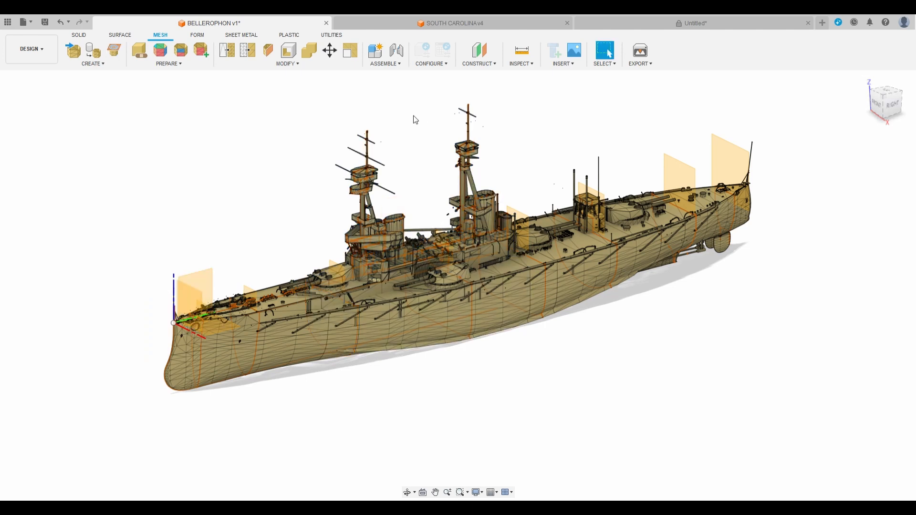
Create a centreline mesh section sketch of the narrow hull body just behind the second funnel
left_click(114, 50)
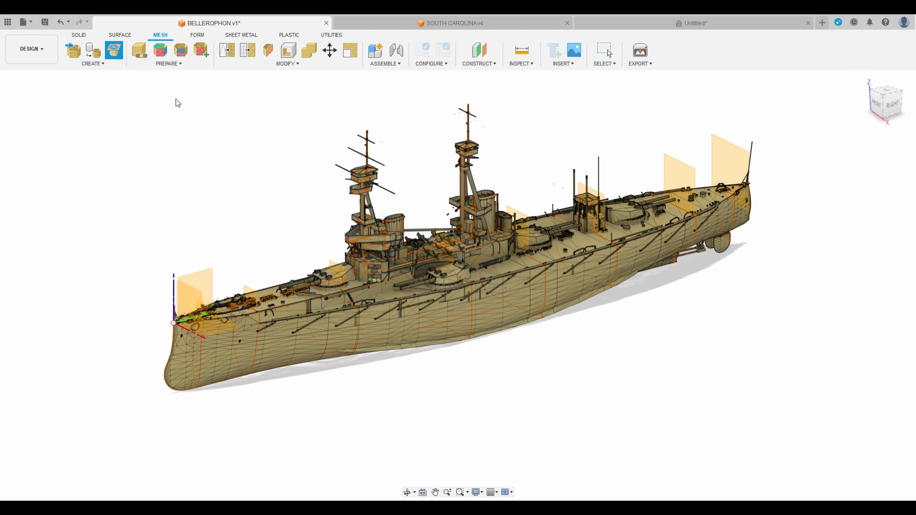
left_click(543, 276)
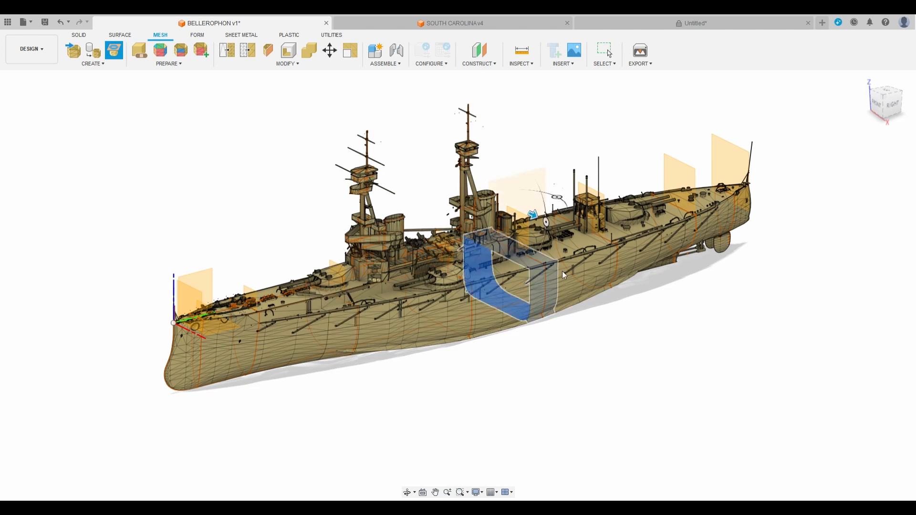
left_click(209, 276)
left_click(855, 242)
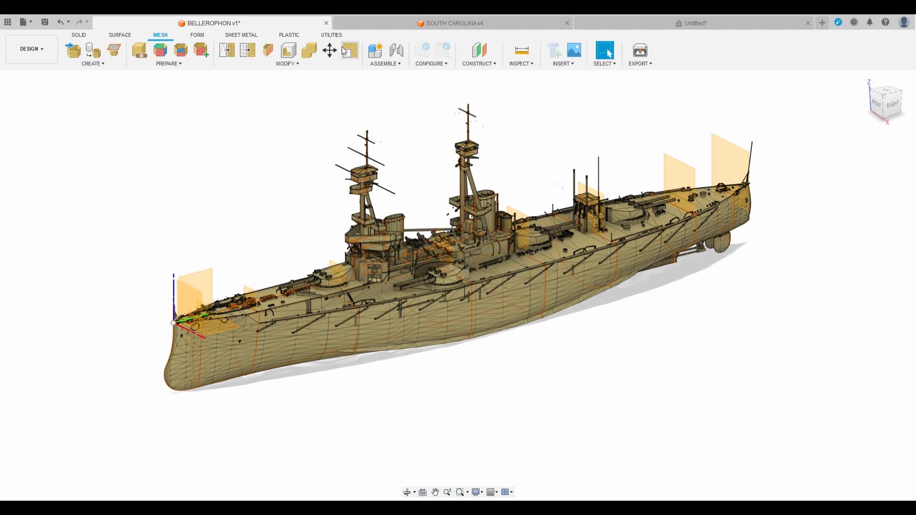
Create a centreline mesh section sketch of the aft hull body carrying the small tower between the turrets
left_click(114, 50)
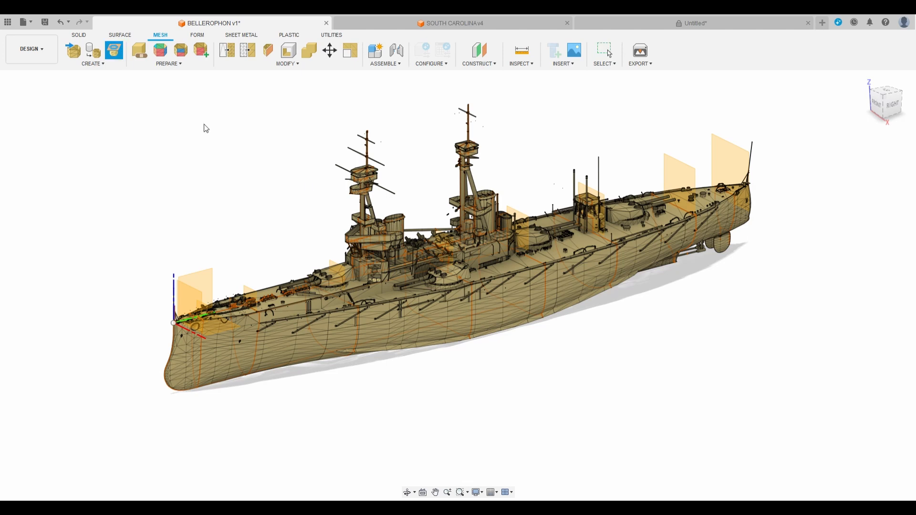
left_click(585, 287)
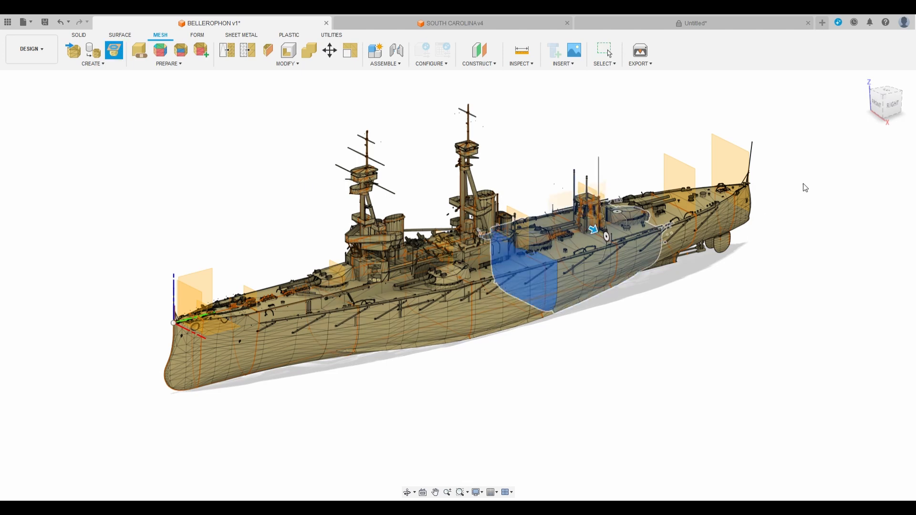
left_click(204, 278)
left_click(863, 243)
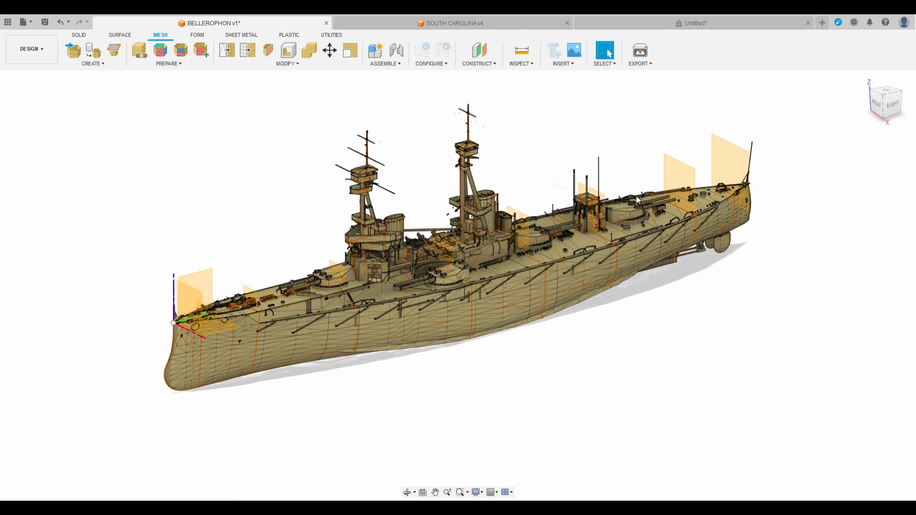
Create a centreline mesh section sketch of the narrow hull body by the rearmost turret, just ahead of the stern body
left_click(115, 53)
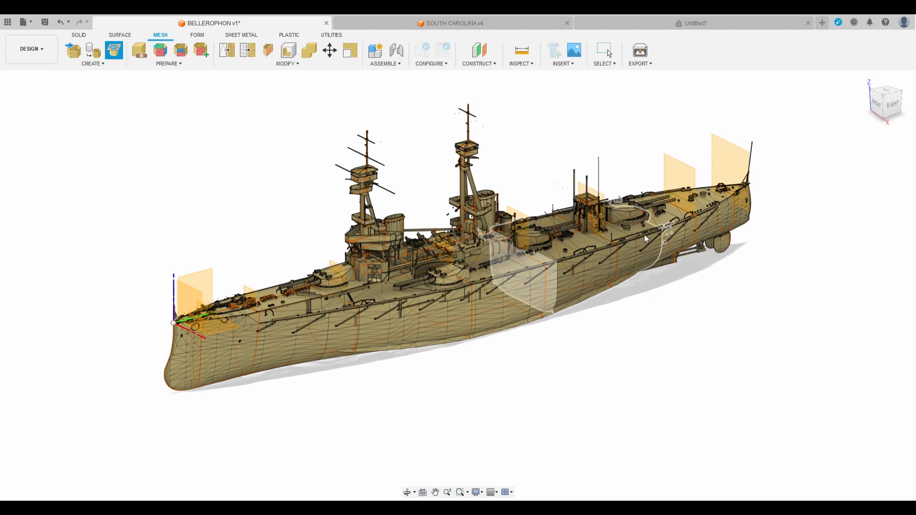
left_click(680, 224)
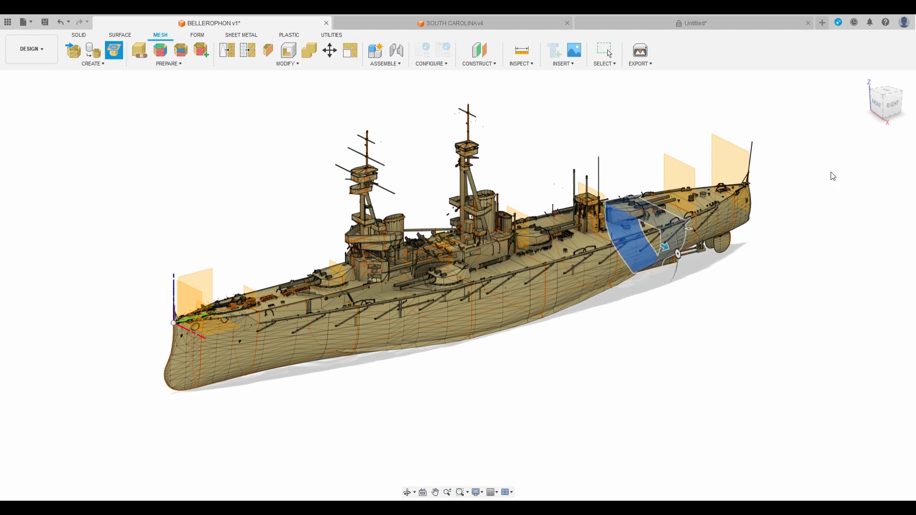
left_click(203, 282)
left_click(859, 241)
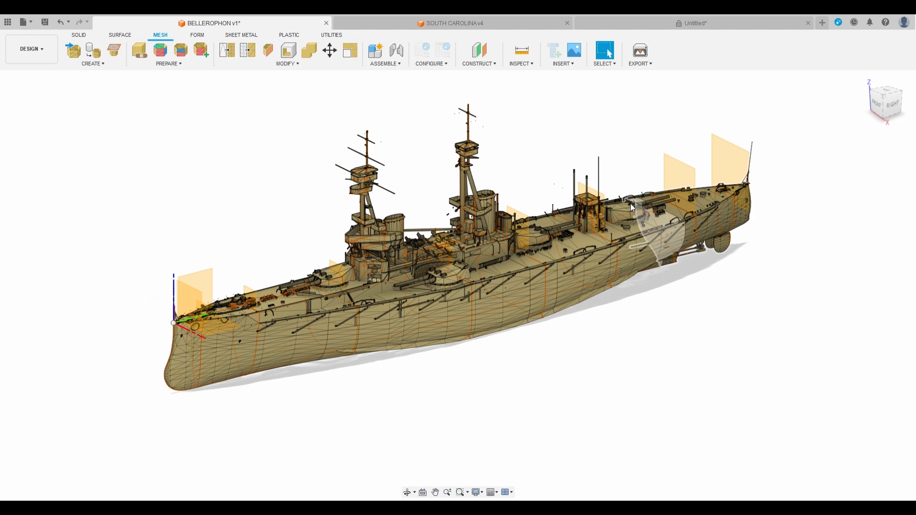
Create a centreline mesh section sketch of the stern hull body, completing the lengthwise profile
left_click(115, 50)
left_click(733, 210)
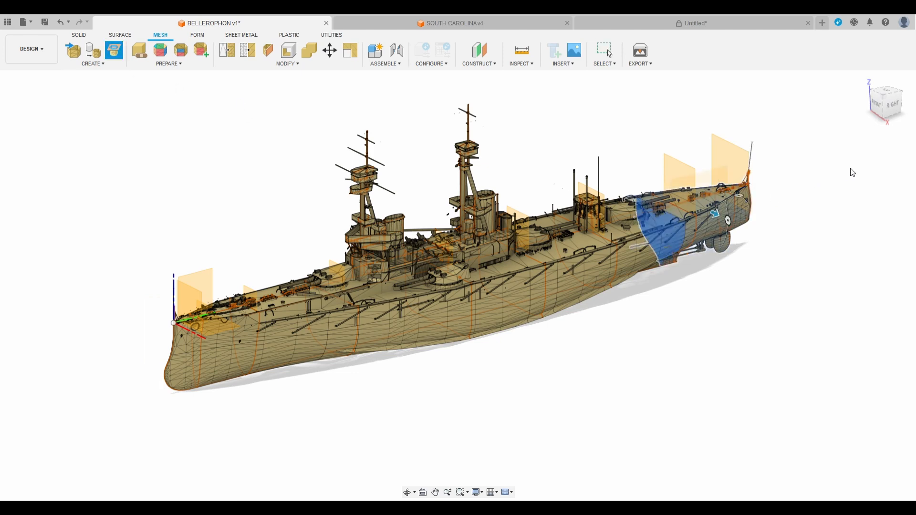
left_click(207, 278)
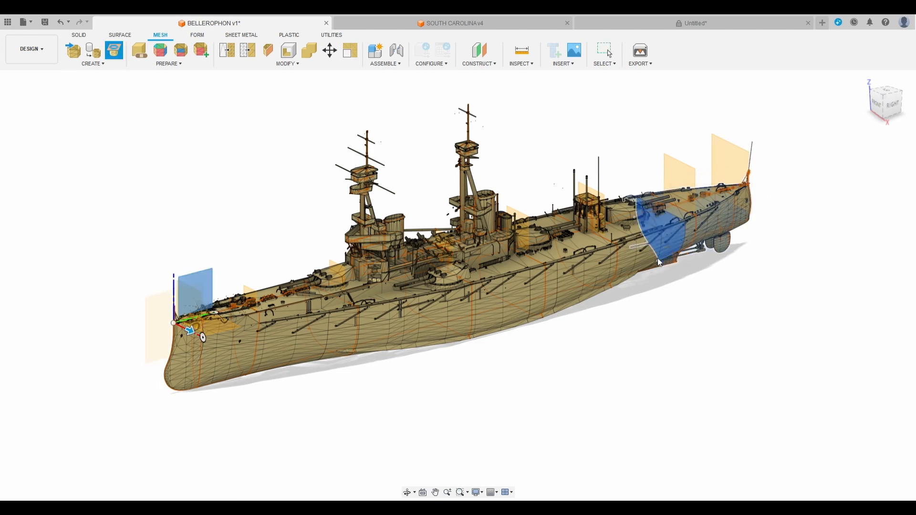
key("Escape")
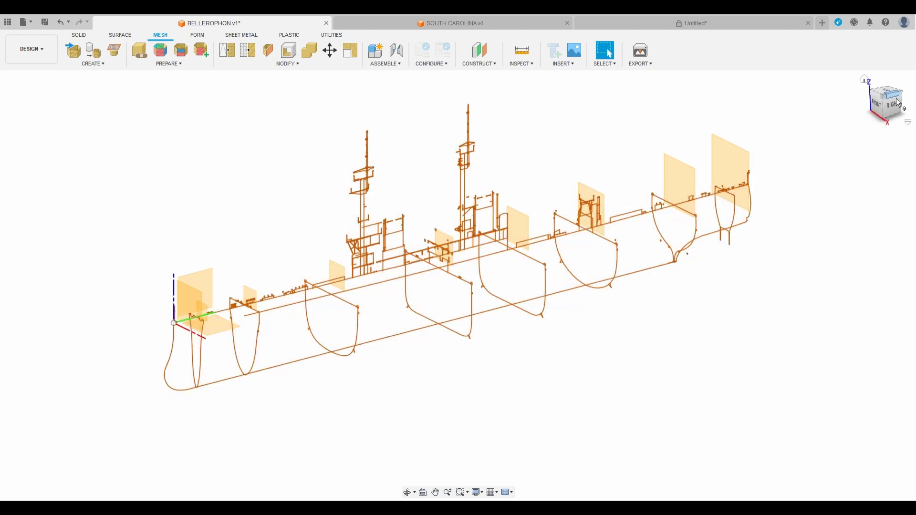
Examine the cross-section outlines and the centreline profile of the whole hull from several angles with the mesh hidden
mouse_move(896, 102)
left_mouse_down()
mouse_move(856, 86)
mouse_move(835, 93)
mouse_move(896, 96)
mouse_move(900, 112)
left_mouse_up()
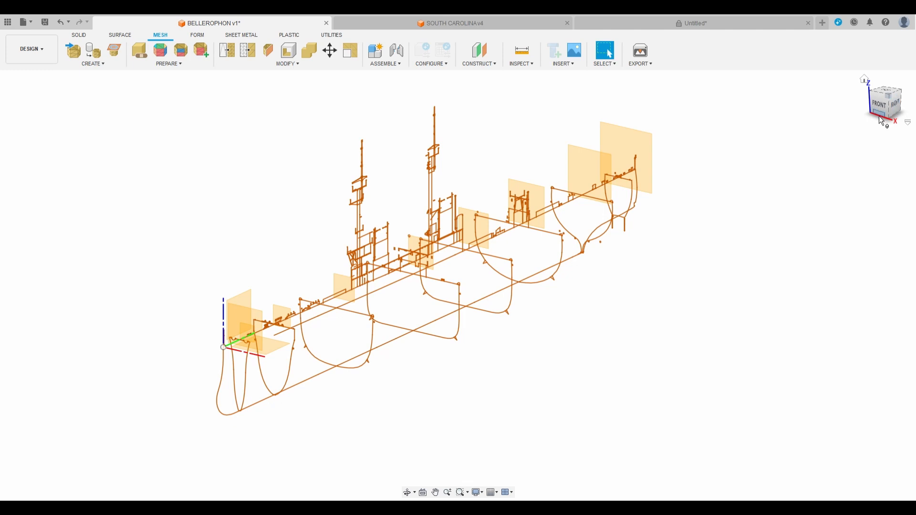
left_click_drag(901, 112, 891, 108)
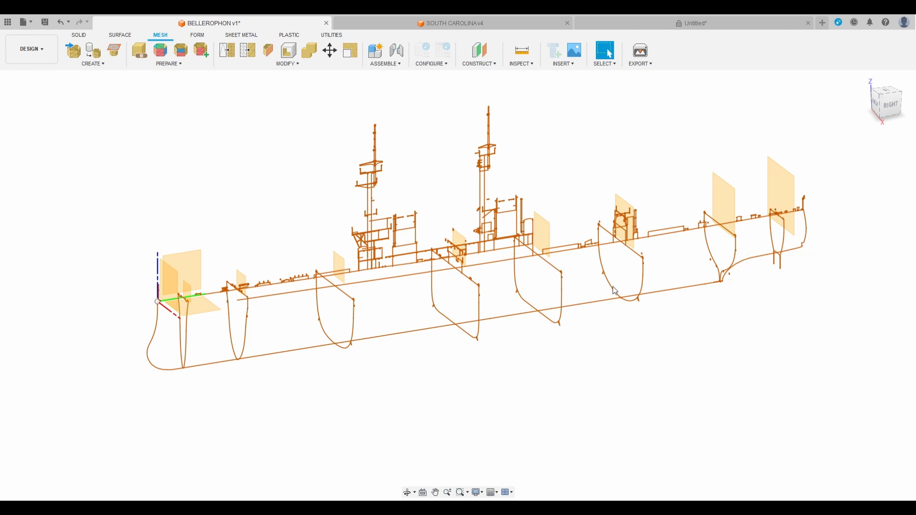
middle_click_drag(458, 284, 611, 291, "shift")
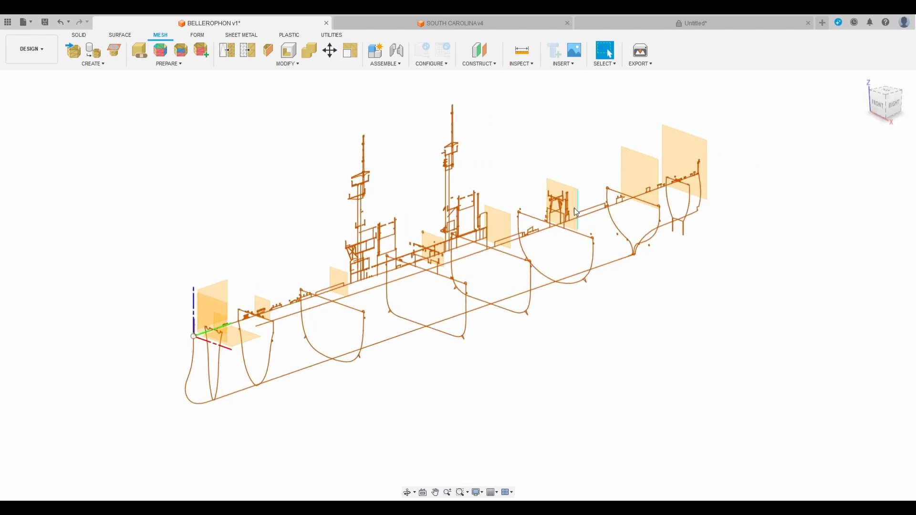
scroll(577, 212, "down", 3)
scroll(350, 304, "up", 6)
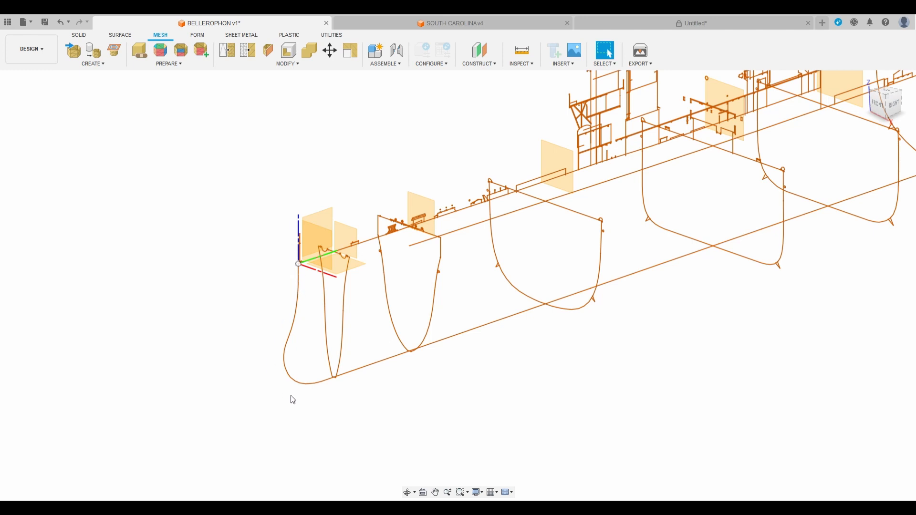
scroll(241, 378, "down", 4)
scroll(238, 374, "up", 5)
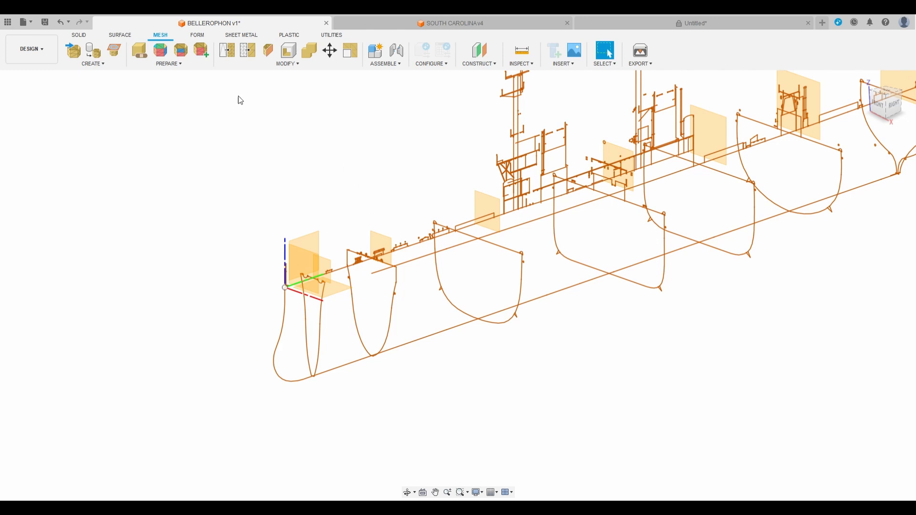
Create a construction plane offset 0.1 from the lengthwise centreline plane at the bow
left_click(79, 36)
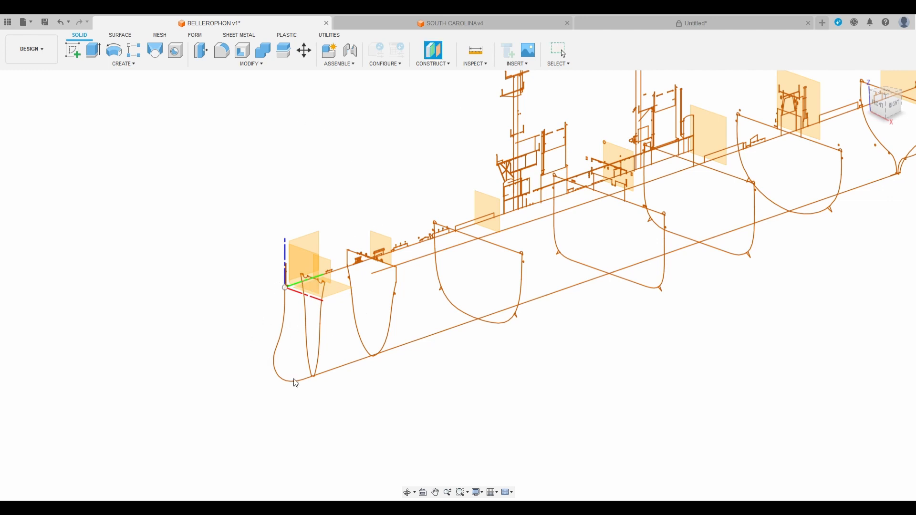
scroll(248, 373, "down", 3)
scroll(288, 259, "up", 6)
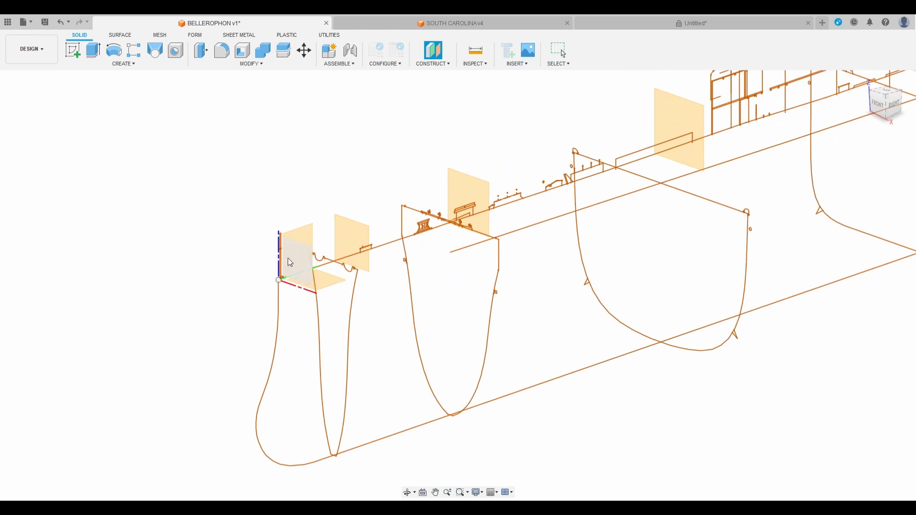
left_click(311, 235)
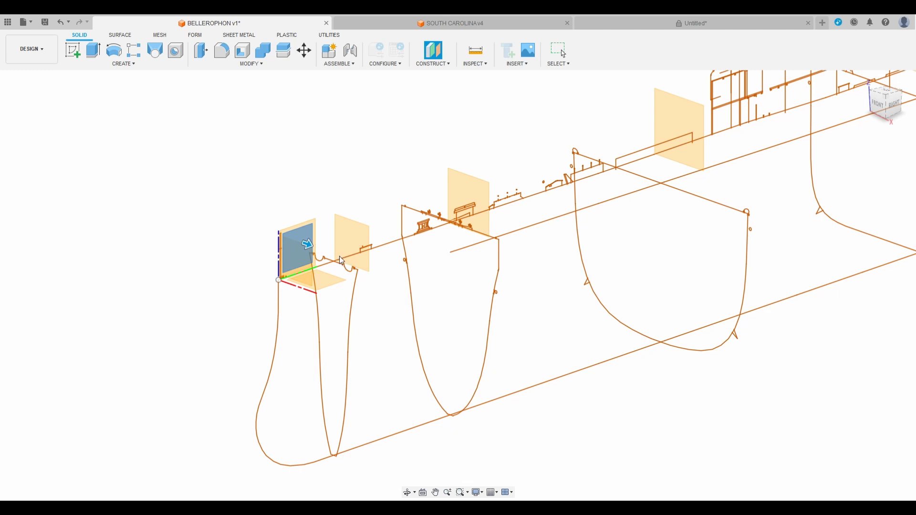
type("0.1")
key("Return")
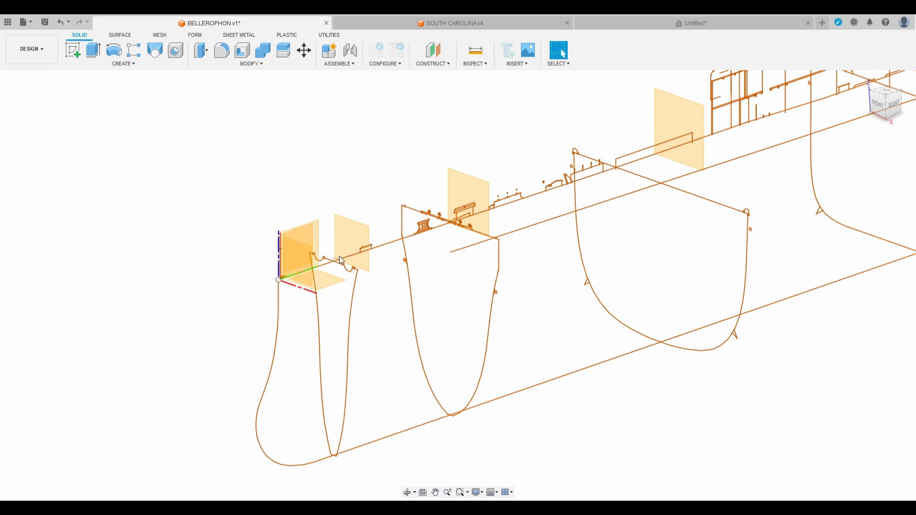
Hide the origin planes and start a sketch on the lengthwise plane at the bow
left_click(33, 127)
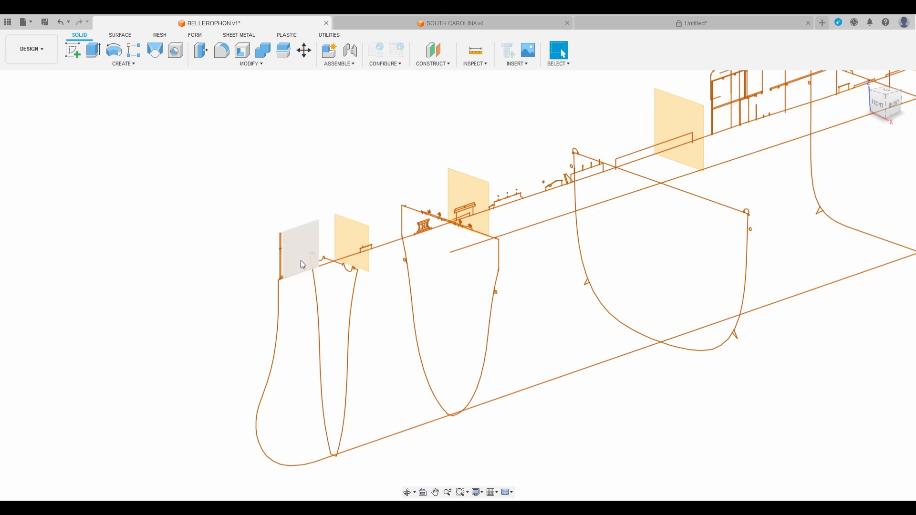
scroll(224, 246, "down", 3)
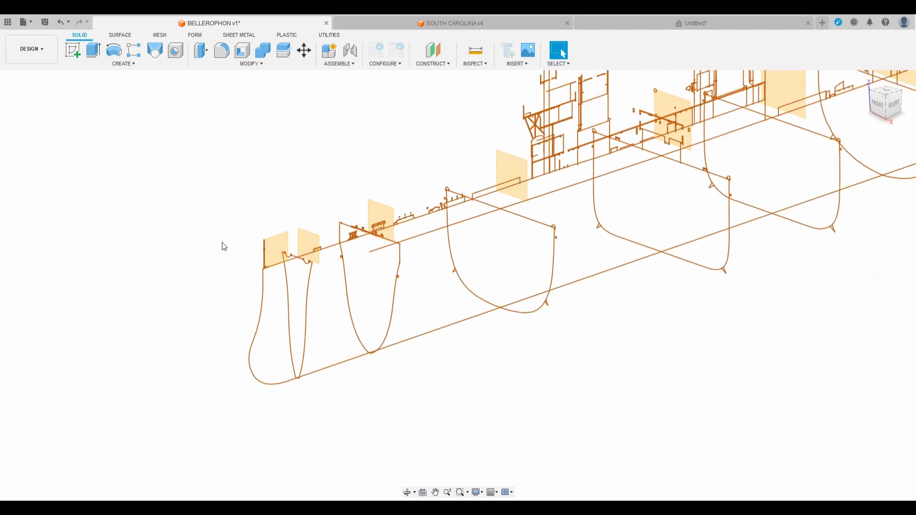
scroll(222, 245, "up", 2)
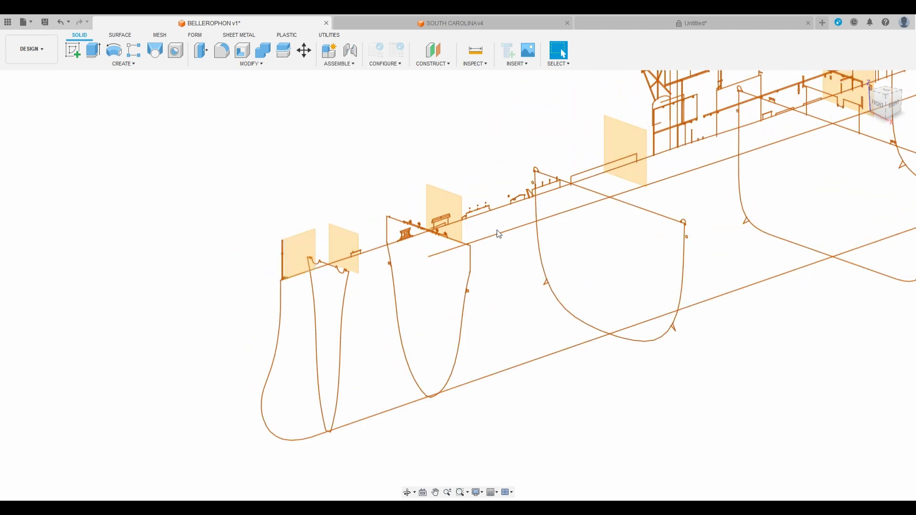
left_click(71, 53)
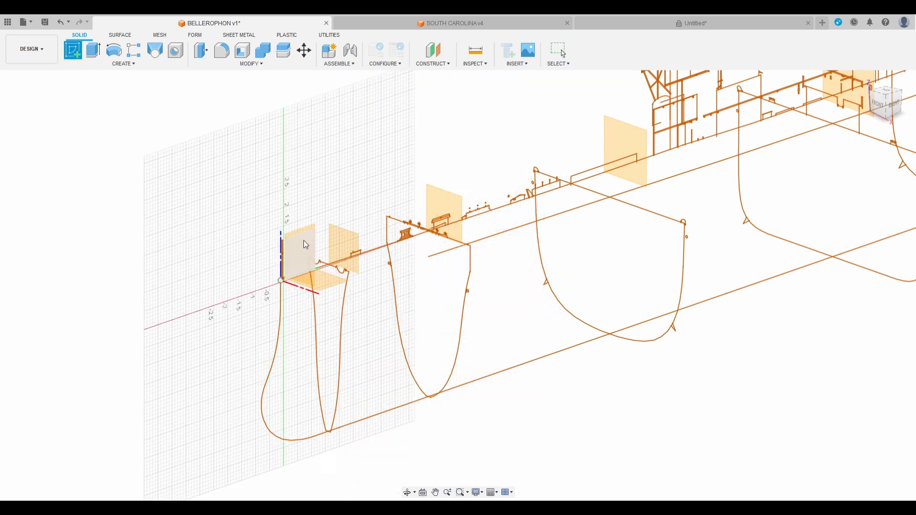
scroll(303, 239, "up", 3)
scroll(307, 251, "up", 2)
left_click(324, 241)
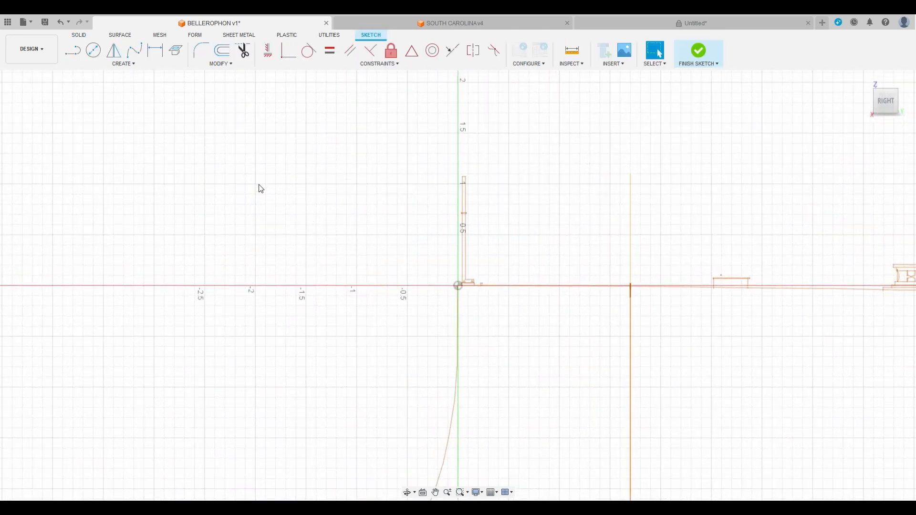
Draw a horizontal line from the origin aft along the foredeck, about 7.3 units long
scroll(181, 159, "down", 3)
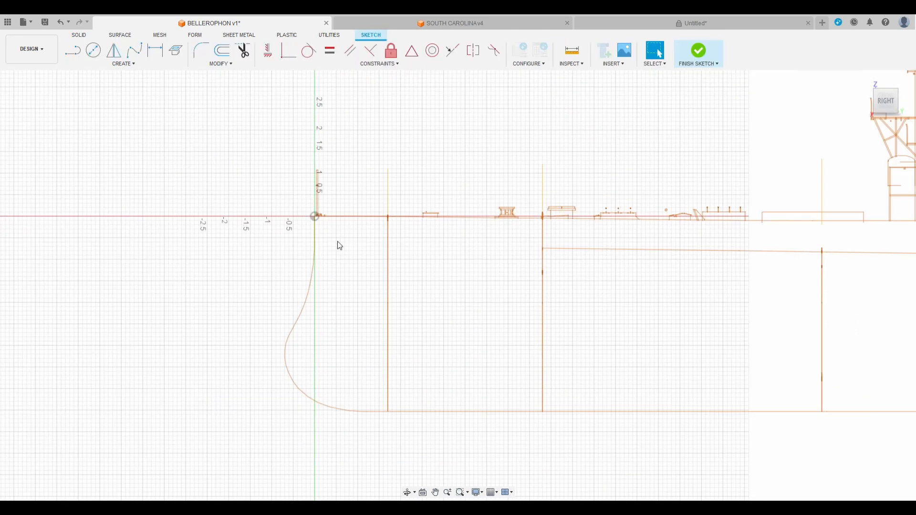
key("l")
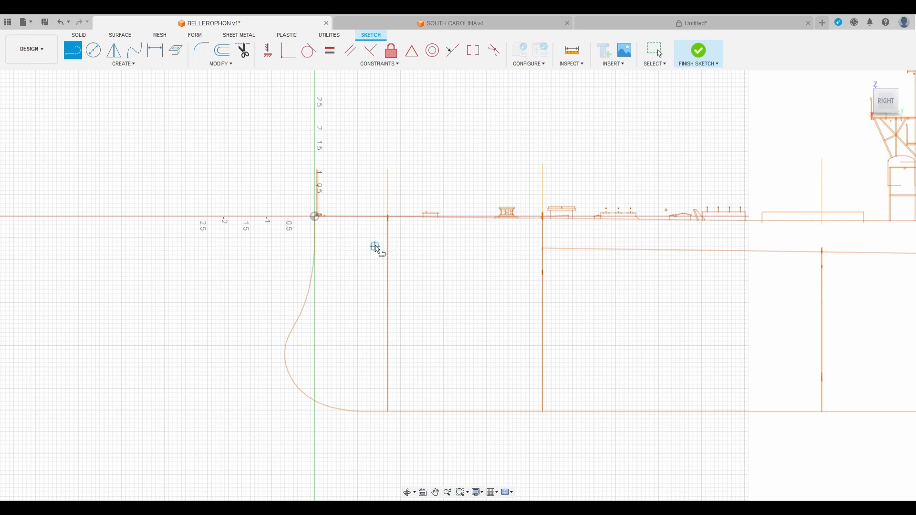
scroll(222, 265, "down", 3)
scroll(221, 265, "down", 2)
scroll(219, 266, "up", 3)
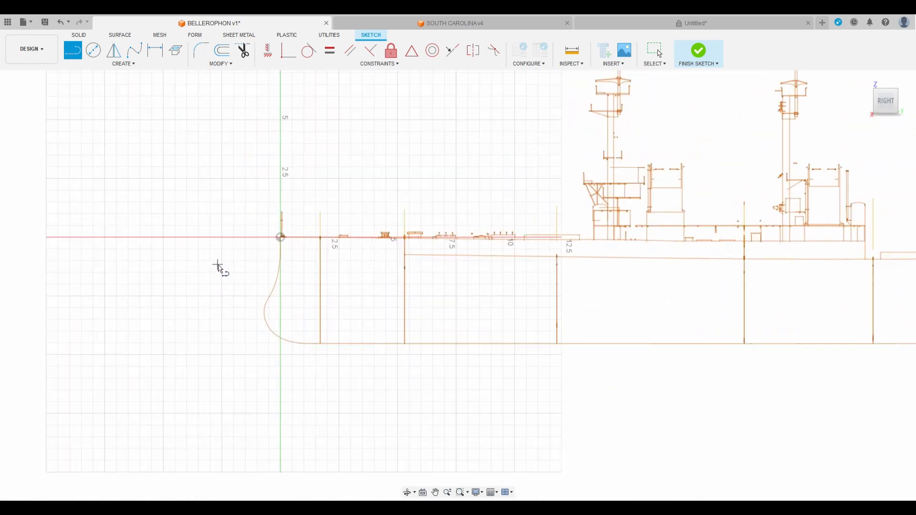
left_click(288, 234)
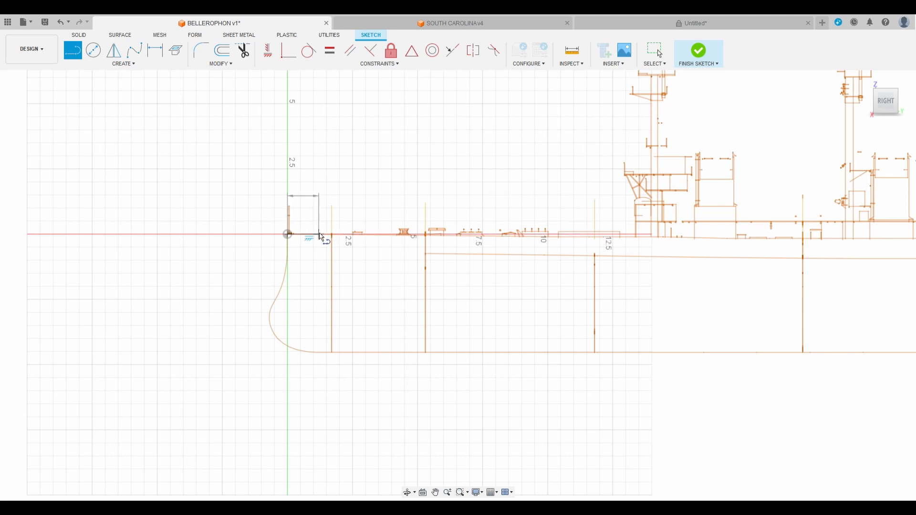
scroll(318, 237, "up", 2)
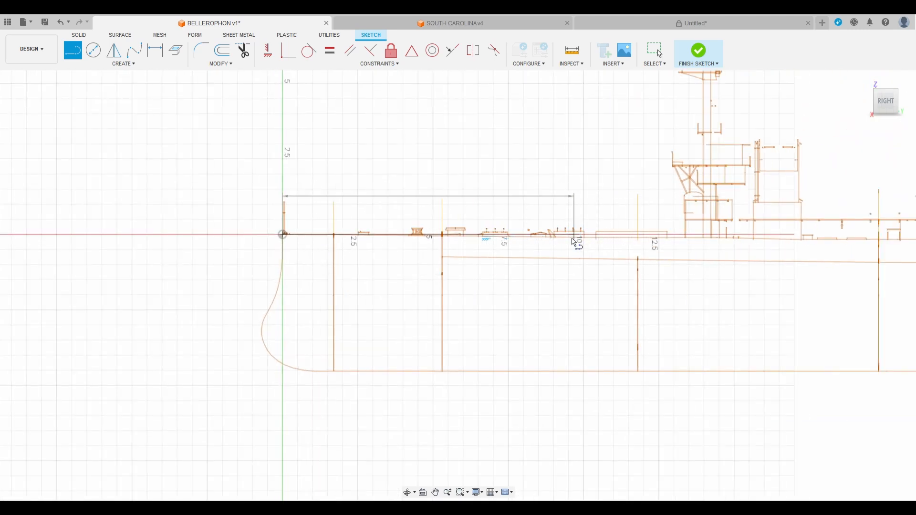
scroll(472, 238, "up", 2)
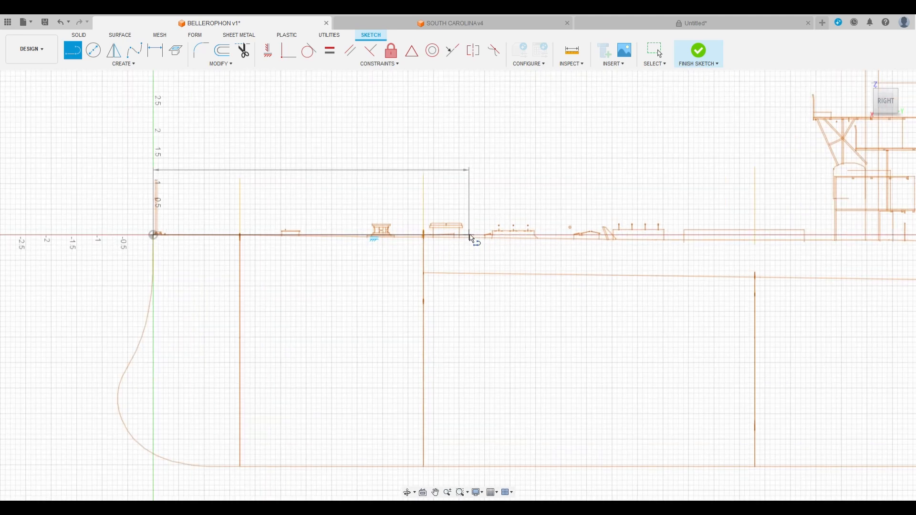
scroll(472, 238, "down", 3)
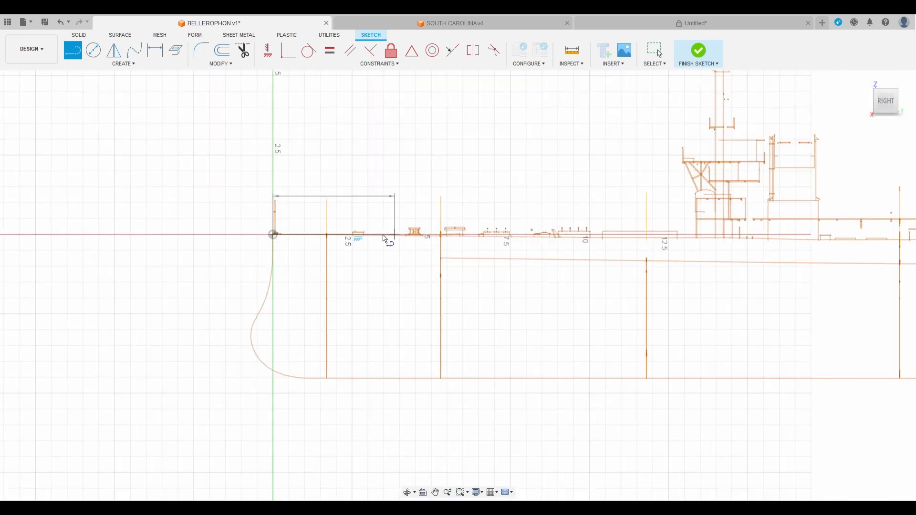
scroll(439, 237, "up", 4)
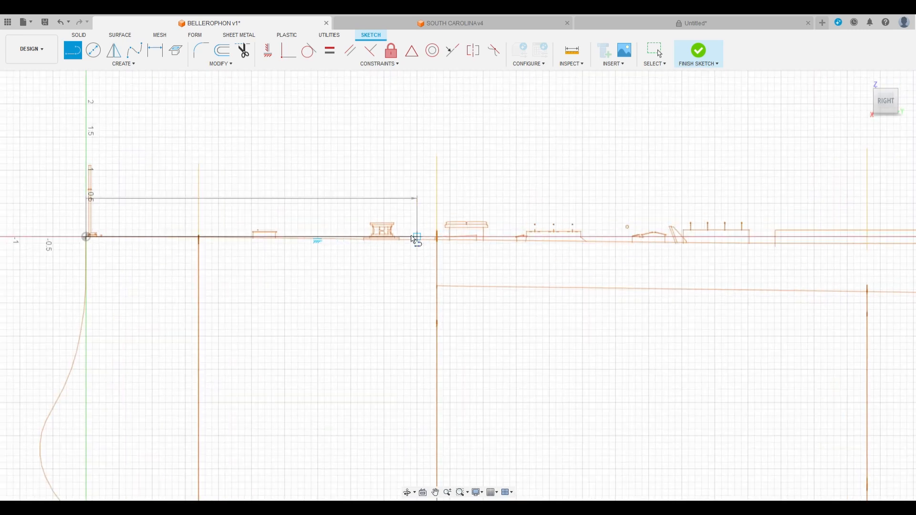
left_click(570, 238)
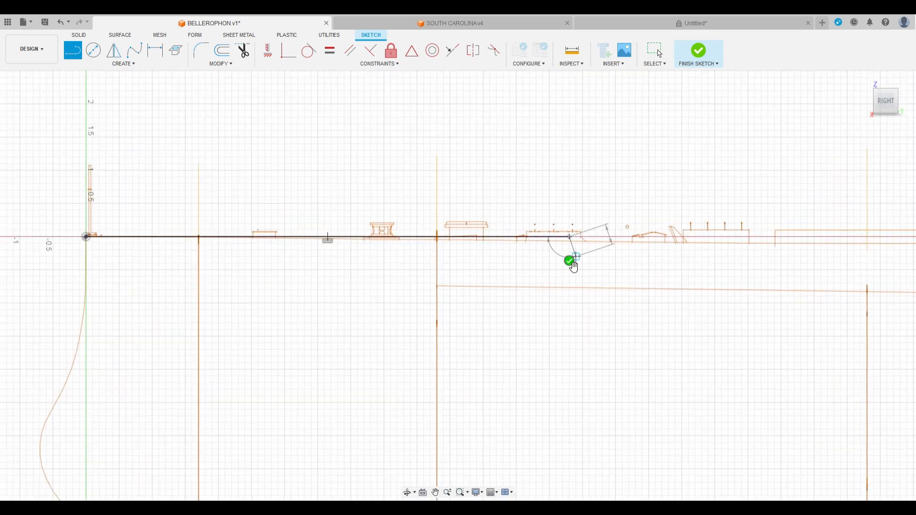
Draw a keel line along the flat hull bottom, parallel to the deck line, from just aft of the bow curve to where the stern rises
scroll(608, 193, "down", 3)
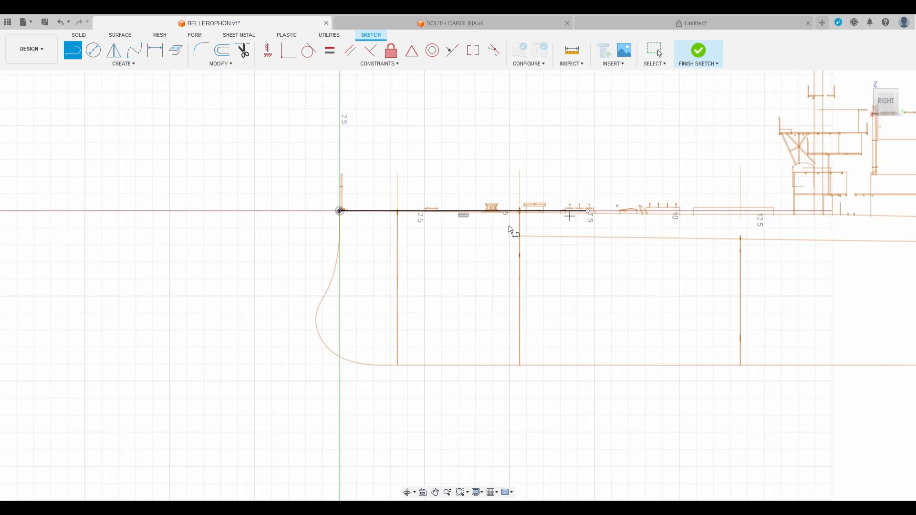
scroll(375, 324, "down", 2)
scroll(376, 339, "up", 2)
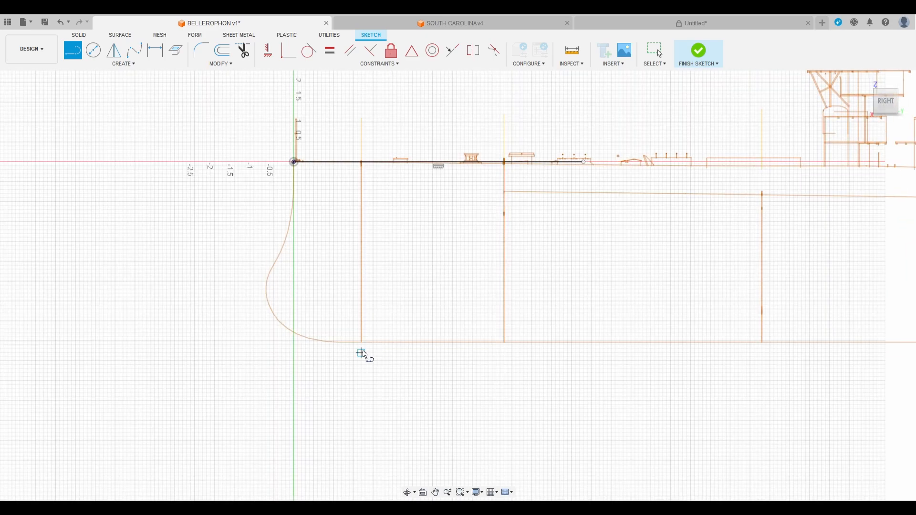
scroll(363, 352, "up", 3)
scroll(363, 352, "down", 2)
scroll(363, 351, "up", 3)
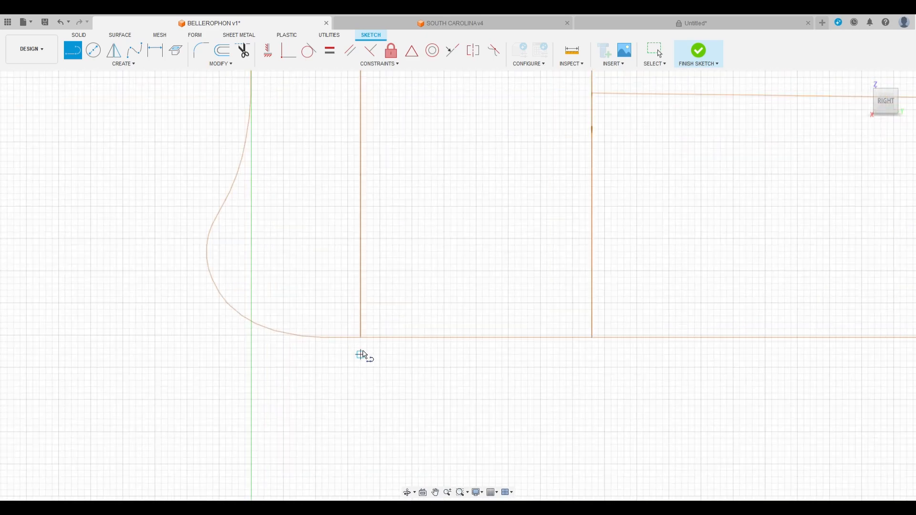
scroll(352, 337, "up", 2)
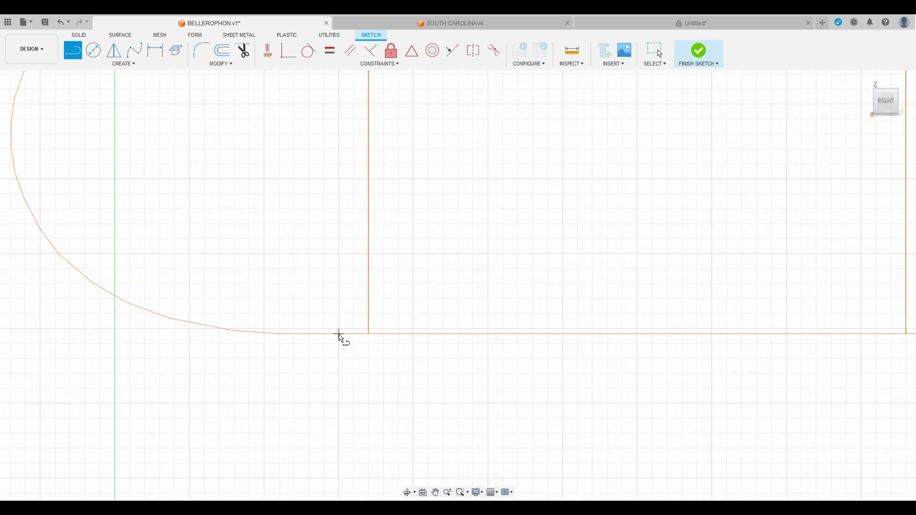
scroll(339, 334, "up", 3)
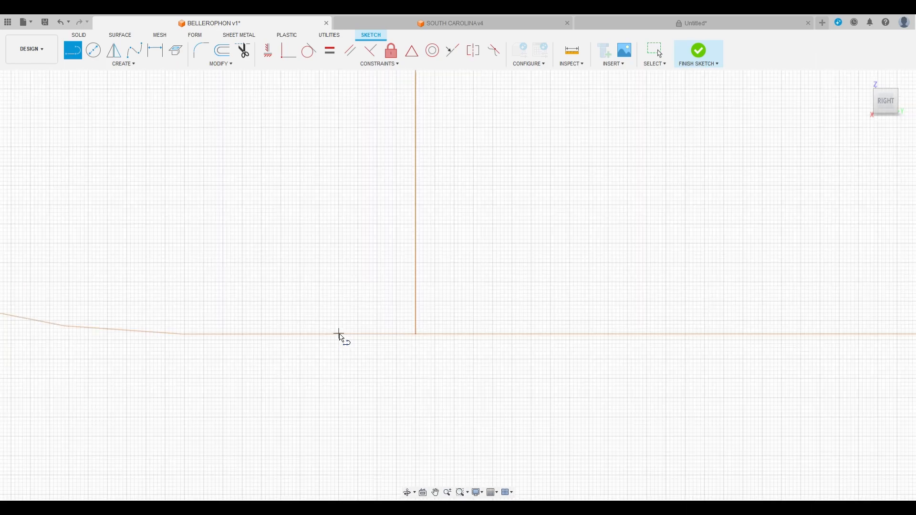
scroll(339, 336, "up", 2)
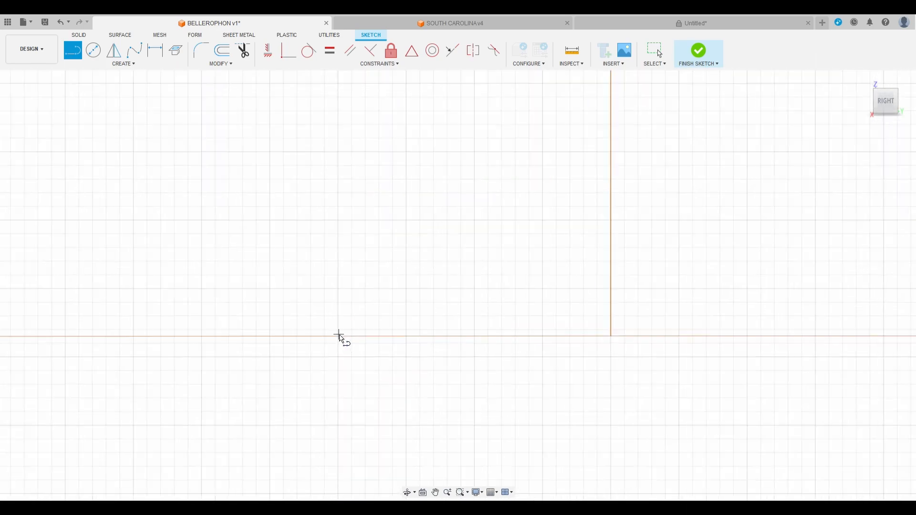
scroll(339, 337, "up", 2)
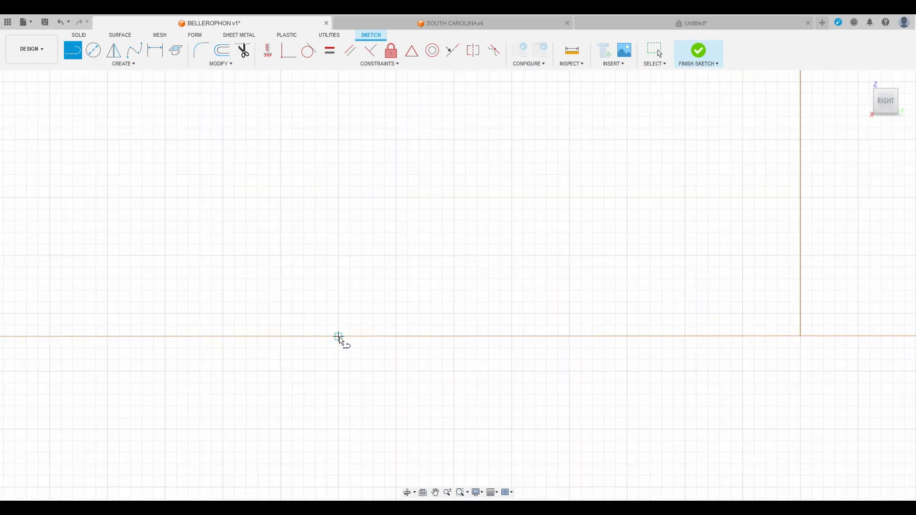
scroll(274, 339, "down", 10)
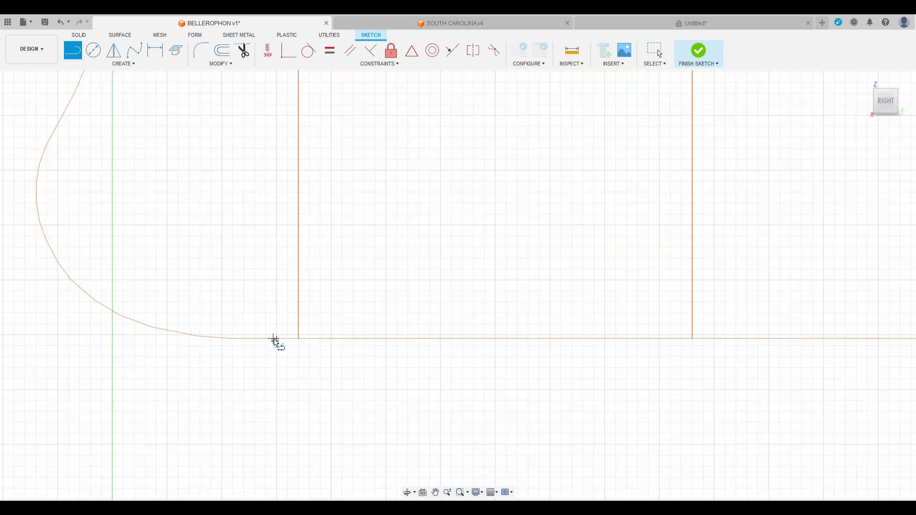
scroll(274, 339, "down", 3)
left_click(274, 339)
scroll(245, 339, "down", 5)
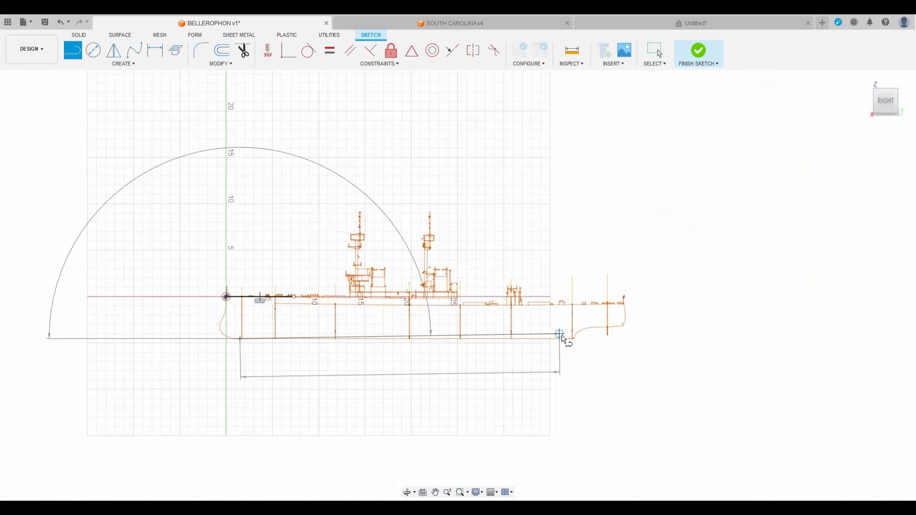
left_click(577, 339)
scroll(578, 343, "up", 4)
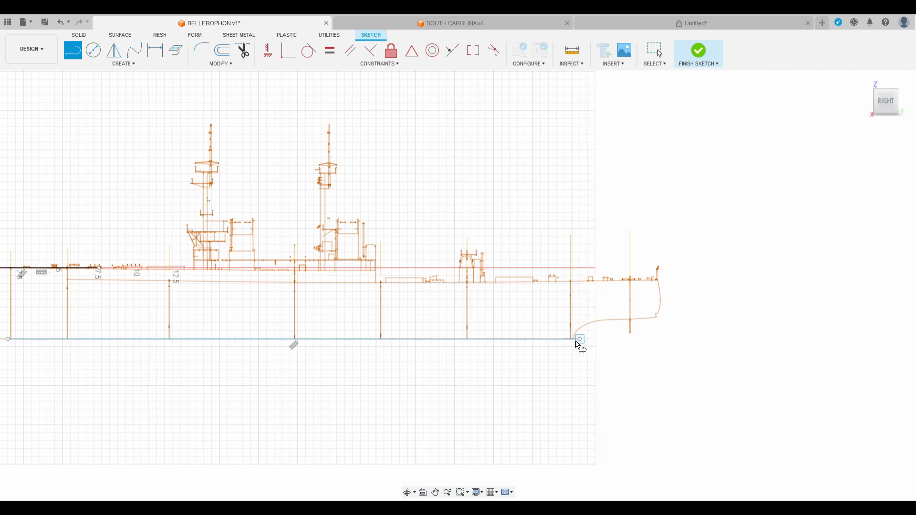
Trace the bow profile with a fit point spline from the origin down the stem and around the bulb to the keel line's forward end
scroll(475, 377, "down", 3)
scroll(305, 358, "up", 5)
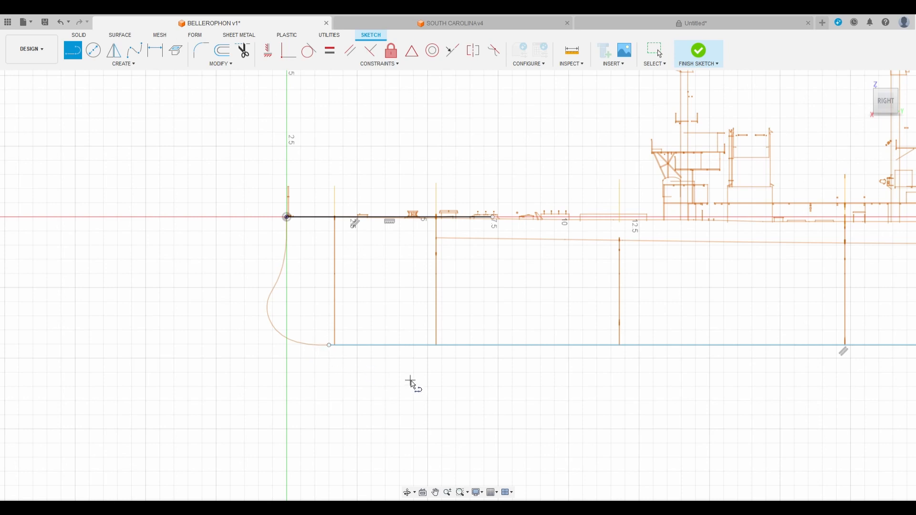
left_click(134, 50)
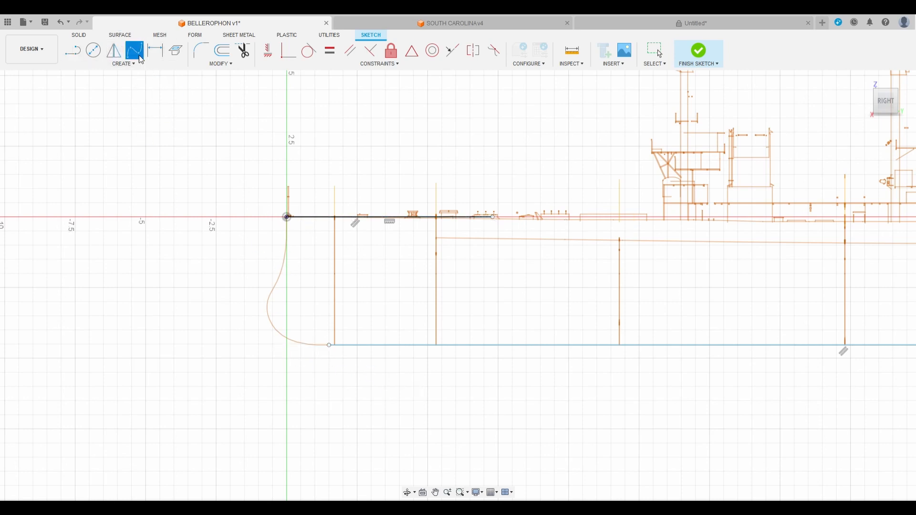
left_click(287, 218)
scroll(289, 233, "up", 5)
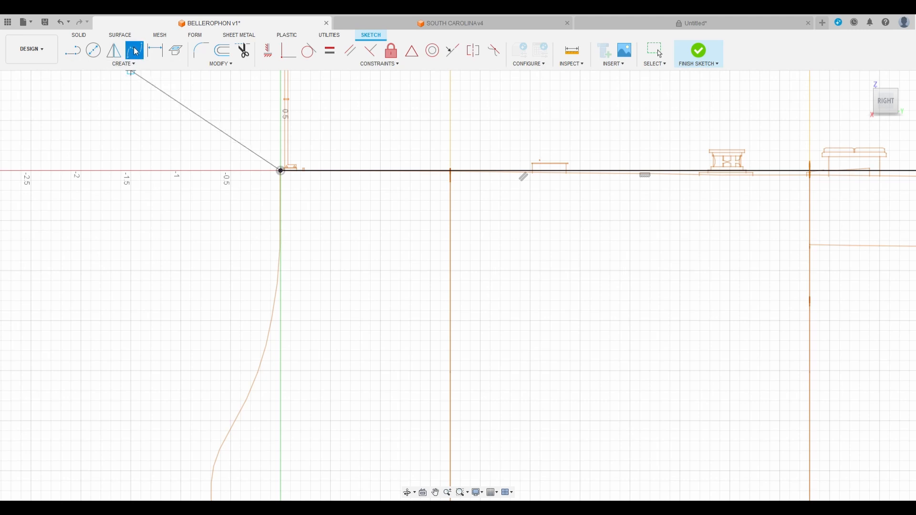
scroll(283, 286, "up", 5)
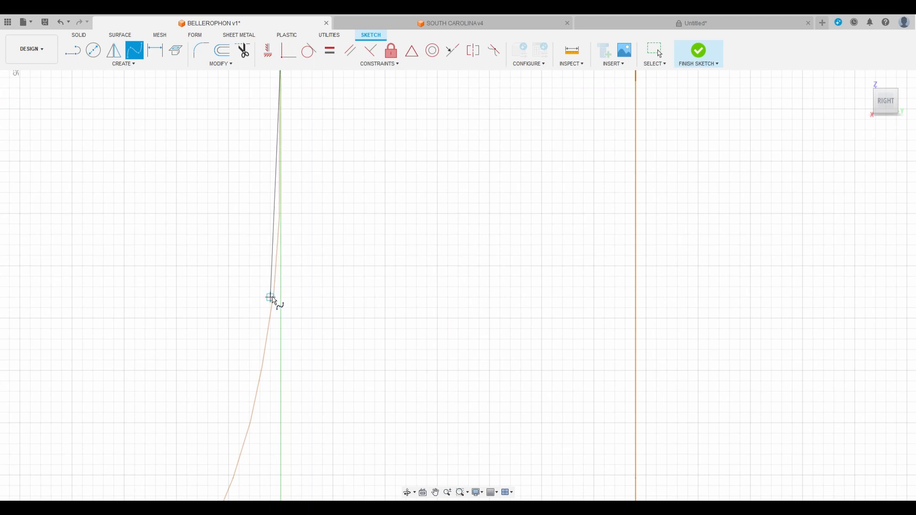
left_click(275, 295)
scroll(313, 195, "down", 1)
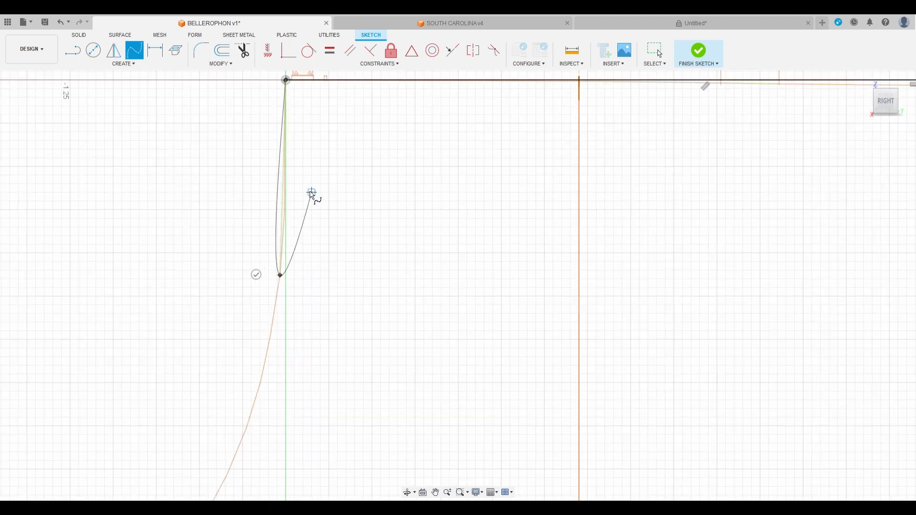
scroll(300, 270, "down", 3)
scroll(262, 296, "up", 4)
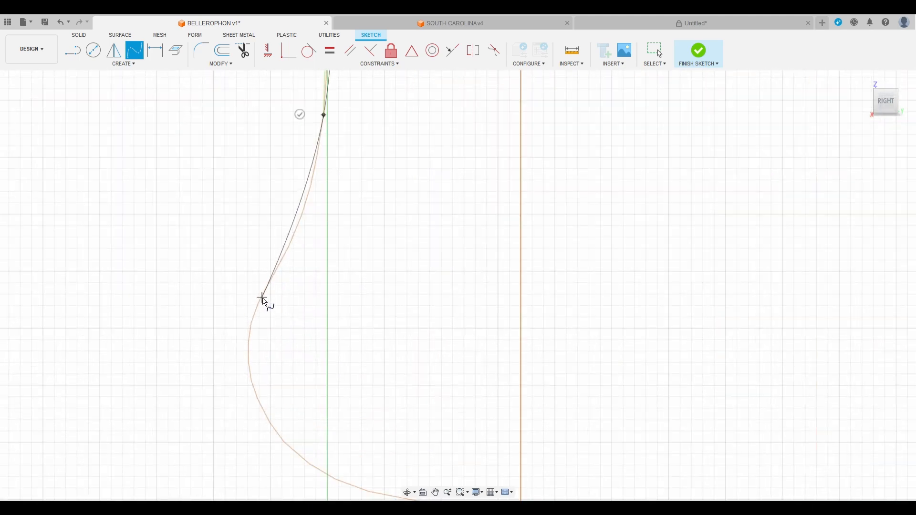
scroll(262, 298, "down", 3)
scroll(253, 357, "up", 3)
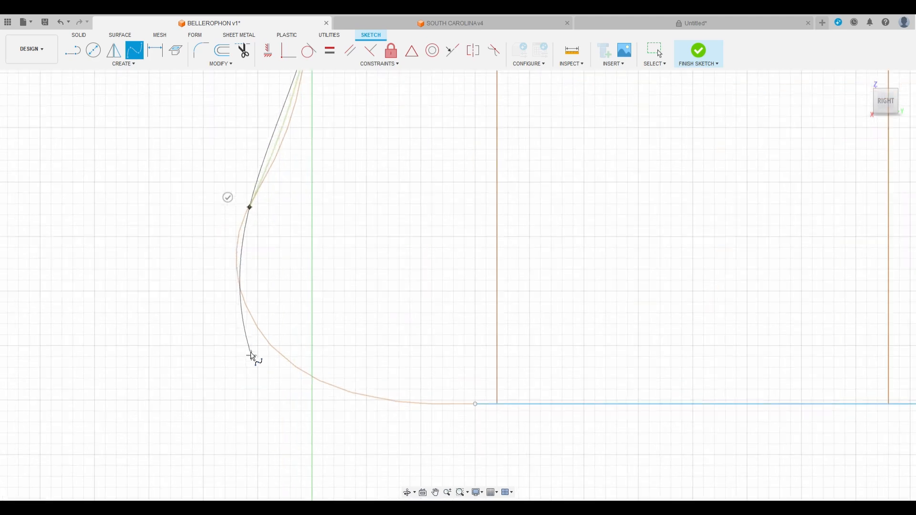
left_click(242, 298)
scroll(194, 259, "down", 2)
scroll(275, 351, "up", 5)
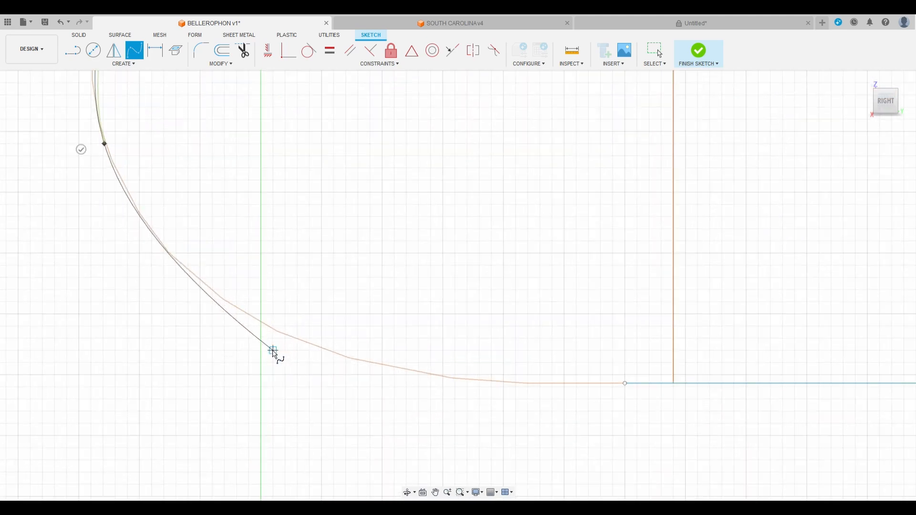
left_click(299, 343)
scroll(183, 319, "down", 3)
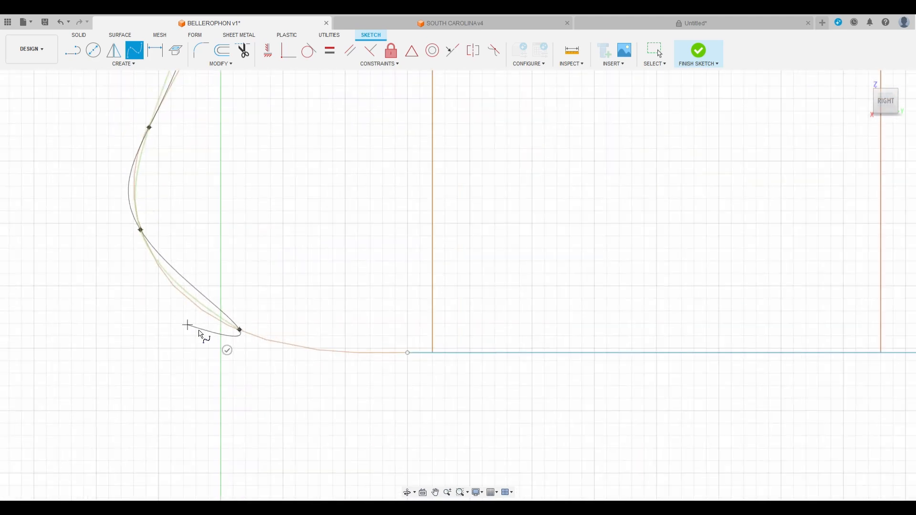
left_click(408, 354)
left_click(417, 378)
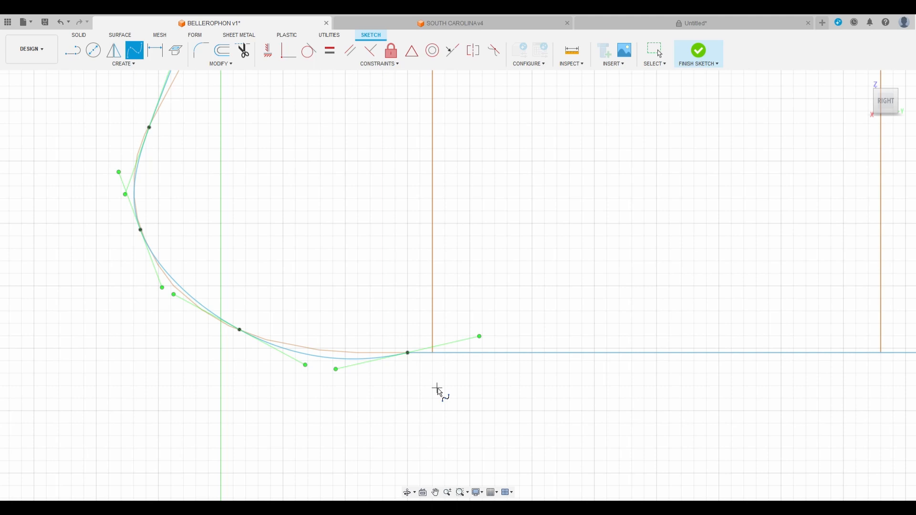
key("Escape")
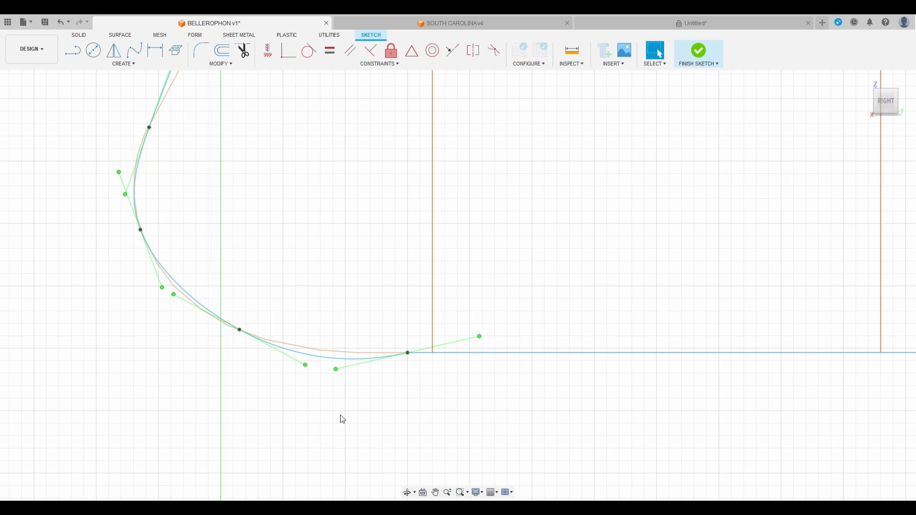
Adjust the spline's tangent handle at the origin so the upper stem runs vertically along the mesh outline
scroll(285, 203, "down", 2)
mouse_move(286, 217)
middle_mouse_down()
mouse_move(335, 396)
mouse_move(334, 428)
middle_mouse_up()
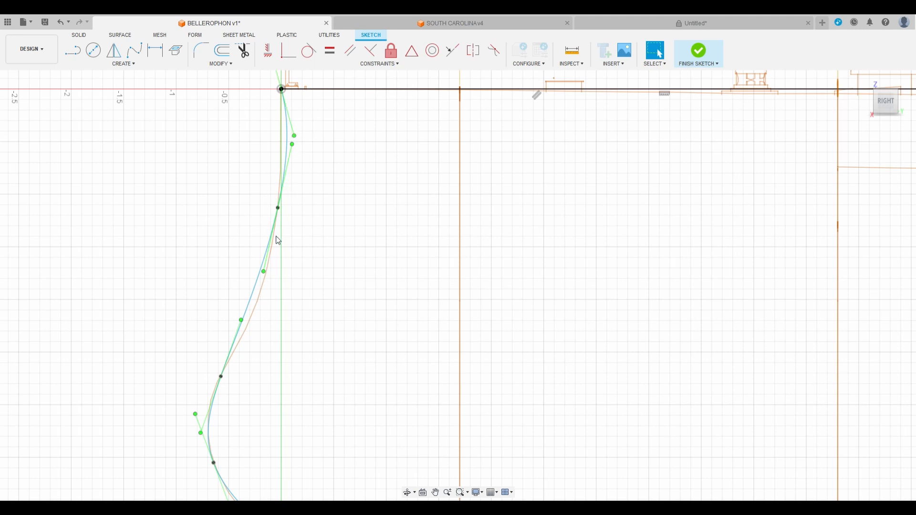
scroll(277, 184, "down", 2)
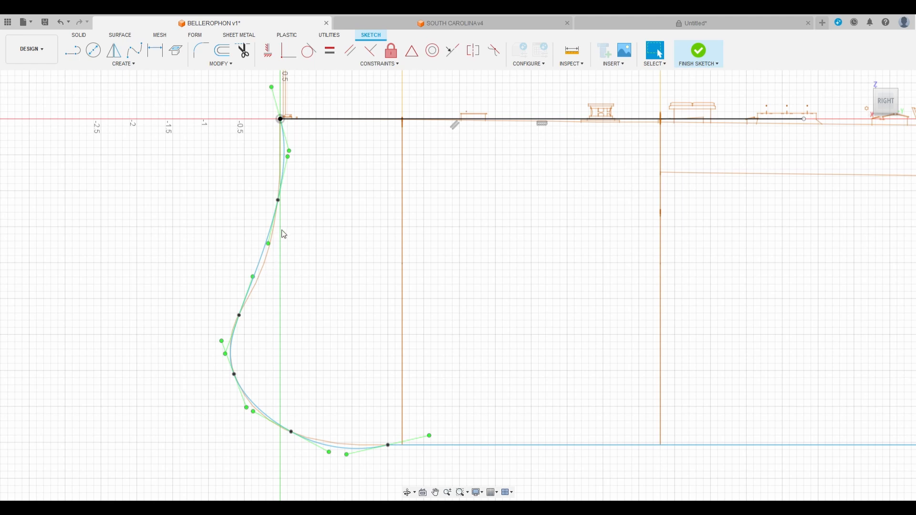
scroll(248, 164, "up", 3)
scroll(250, 143, "down", 3)
middle_click_drag(290, 200, 310, 254)
scroll(275, 197, "up", 3)
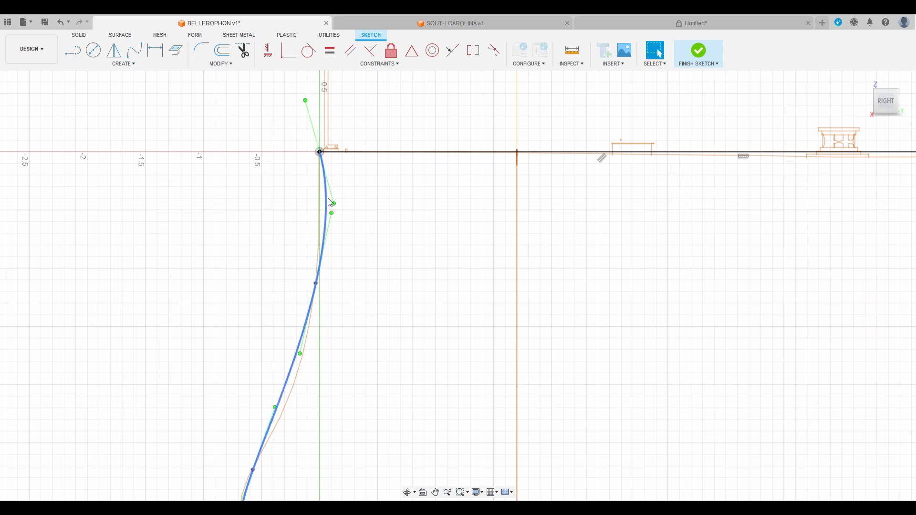
left_click_drag(330, 202, 322, 208)
scroll(340, 177, "down", 3)
Adjust the tangent handle of the spline point just above the bulb to match the mesh section's inward curve
left_click(296, 336)
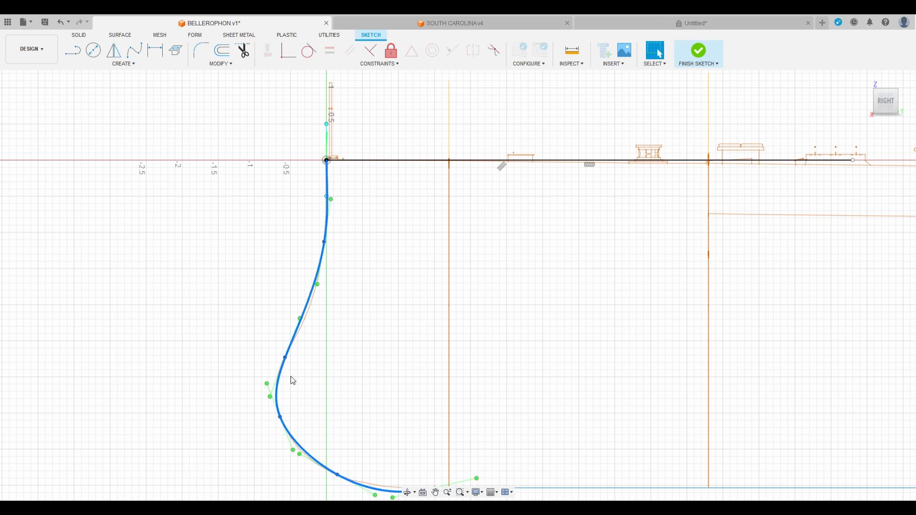
scroll(279, 387, "up", 3)
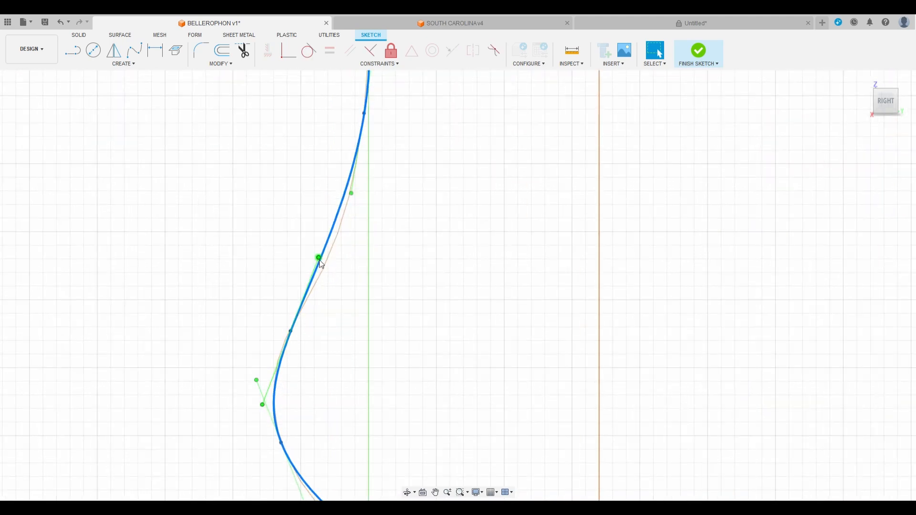
left_click_drag(319, 260, 327, 262)
scroll(270, 196, "down", 3)
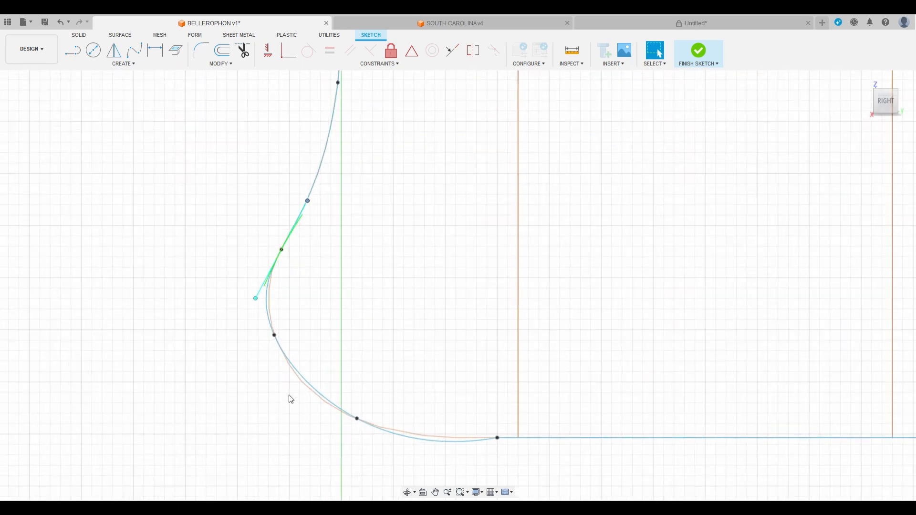
Reshape the front of the bulb by adjusting the tangent handle of its lower forward spline point to the mesh outline
scroll(291, 399, "up", 2)
left_click_drag(270, 327, 277, 336)
left_click(277, 336)
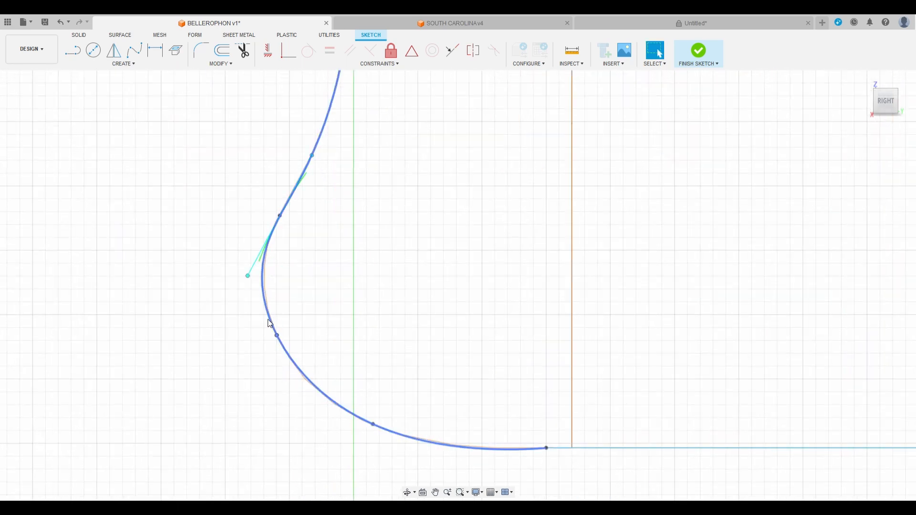
left_click_drag(311, 405, 306, 405)
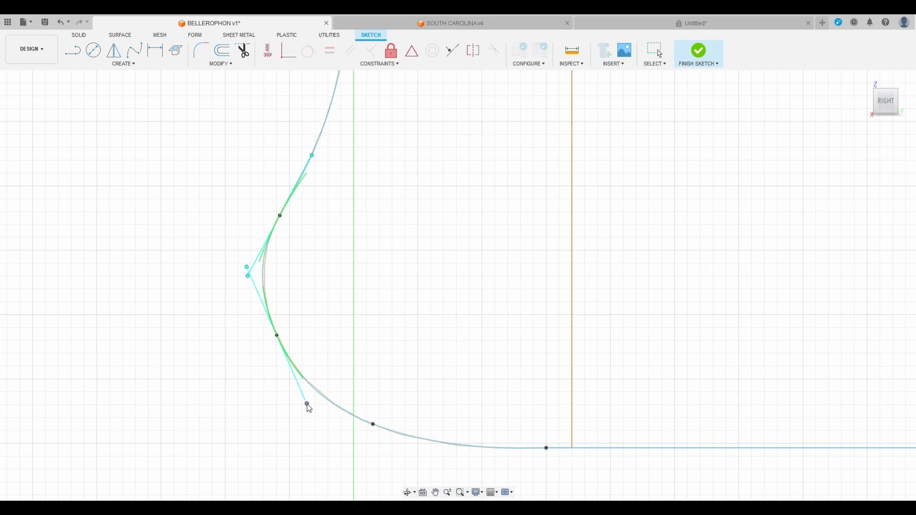
Adjust the tangent handles at the bulb's underside and at the keel junction so the spline blends into the keel line
left_click(345, 413)
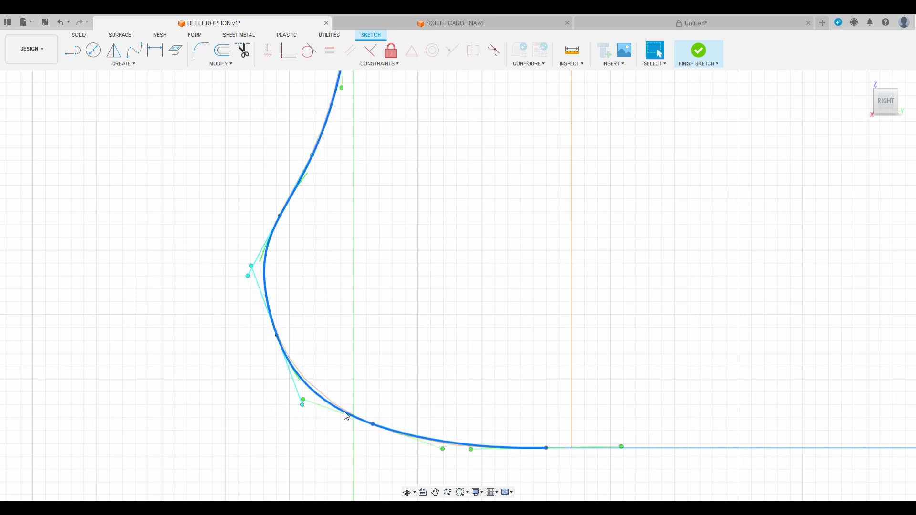
left_click_drag(442, 448, 442, 451)
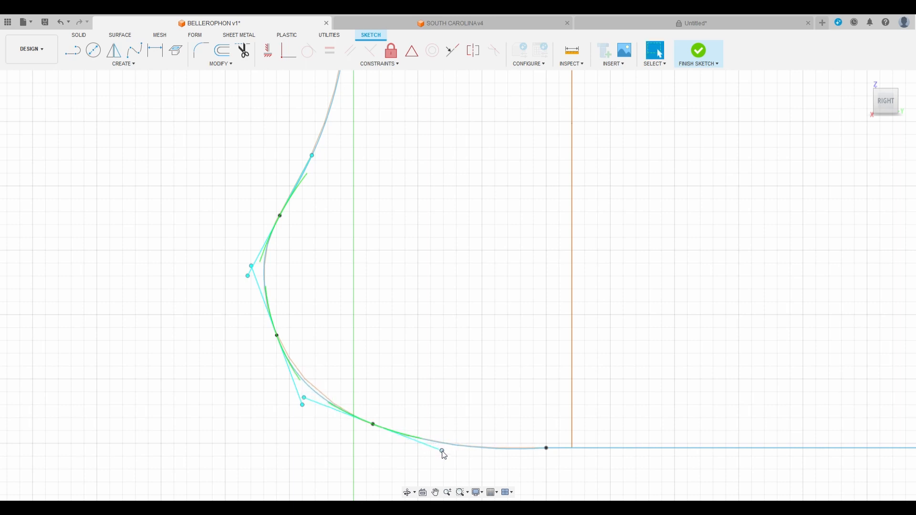
left_click(477, 447)
left_click_drag(622, 443, 624, 451)
Refine the tangent handle at the bulb's lower forward point to fit the underside, and check the full bow curve against the mesh
left_click(316, 395)
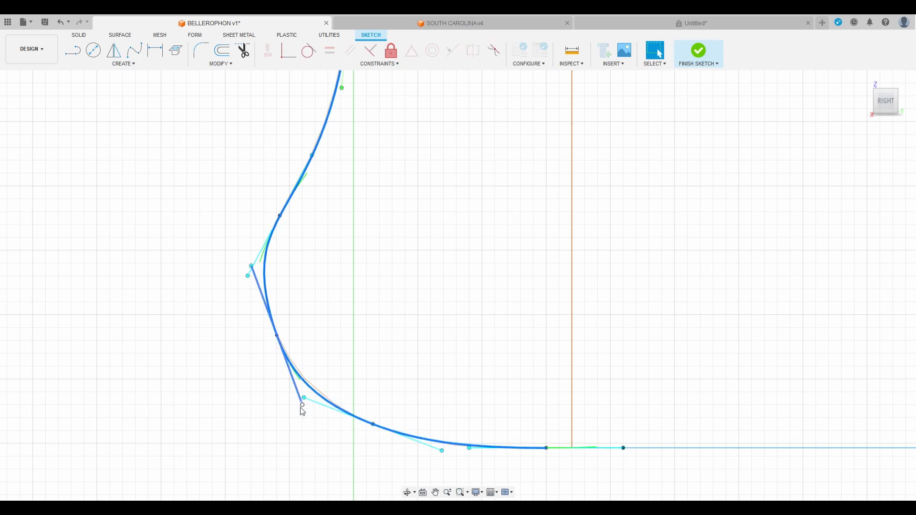
left_click(303, 398)
mouse_move(303, 397)
left_mouse_down()
mouse_move(299, 388)
mouse_move(309, 411)
mouse_move(300, 393)
left_mouse_up()
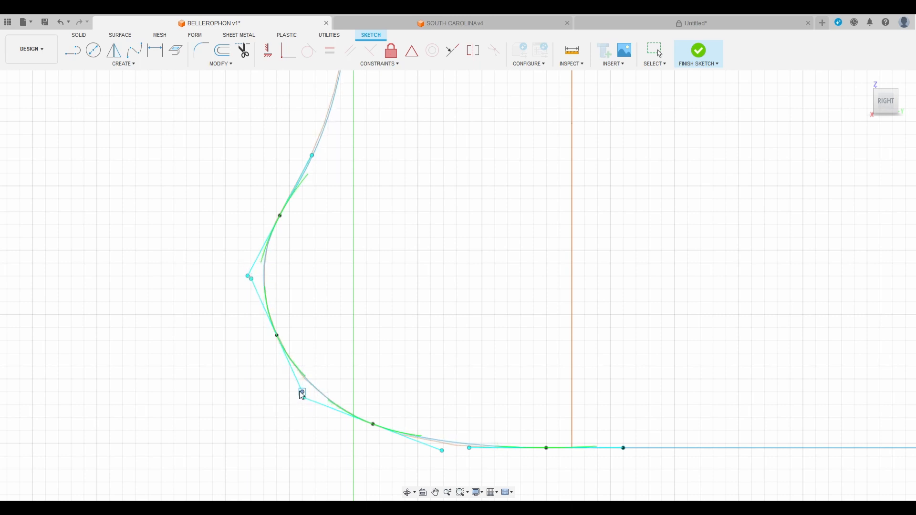
scroll(309, 383, "down", 5)
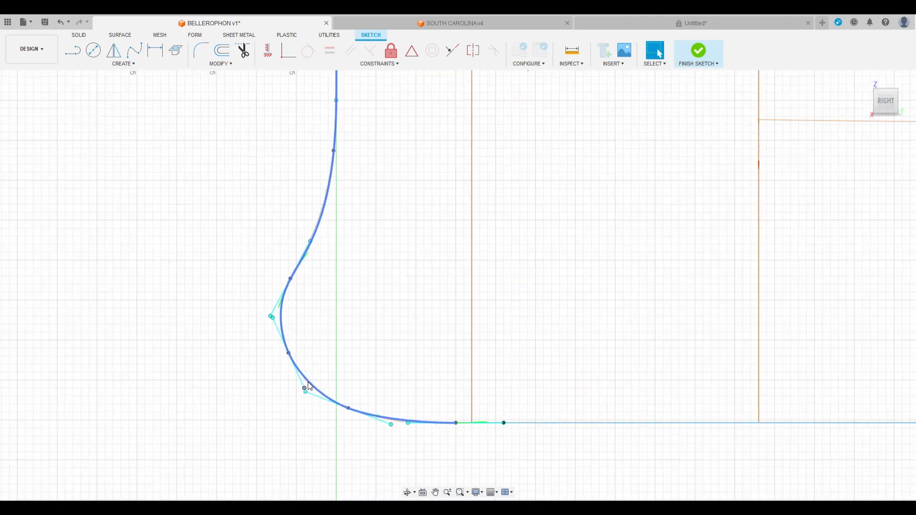
scroll(309, 387, "down", 1)
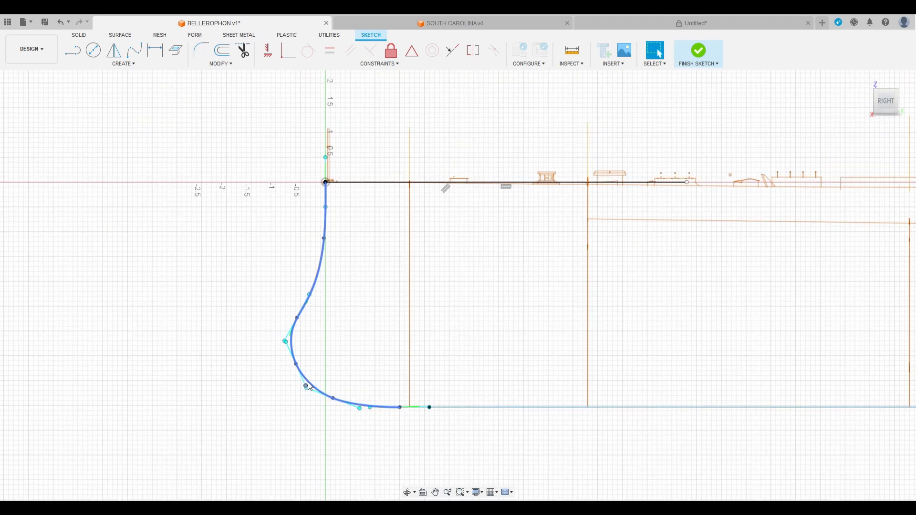
scroll(309, 386, "up", 5)
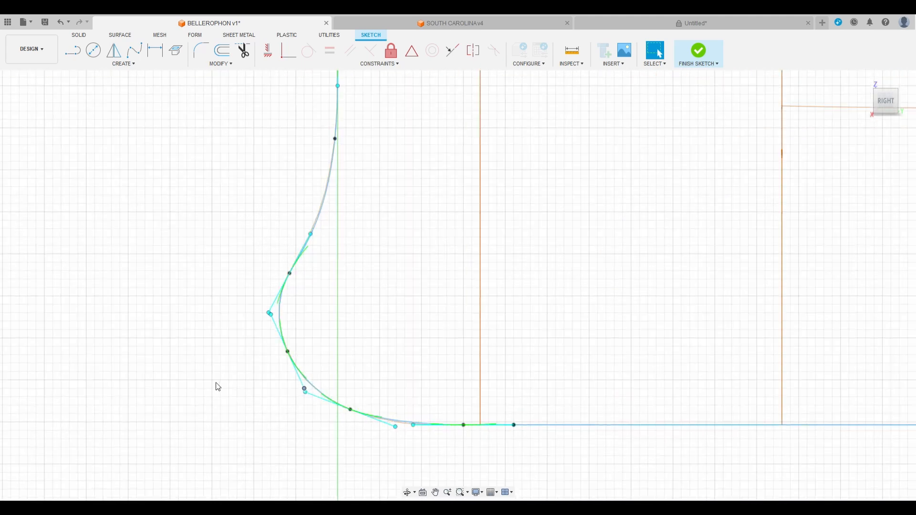
scroll(218, 344, "down", 3)
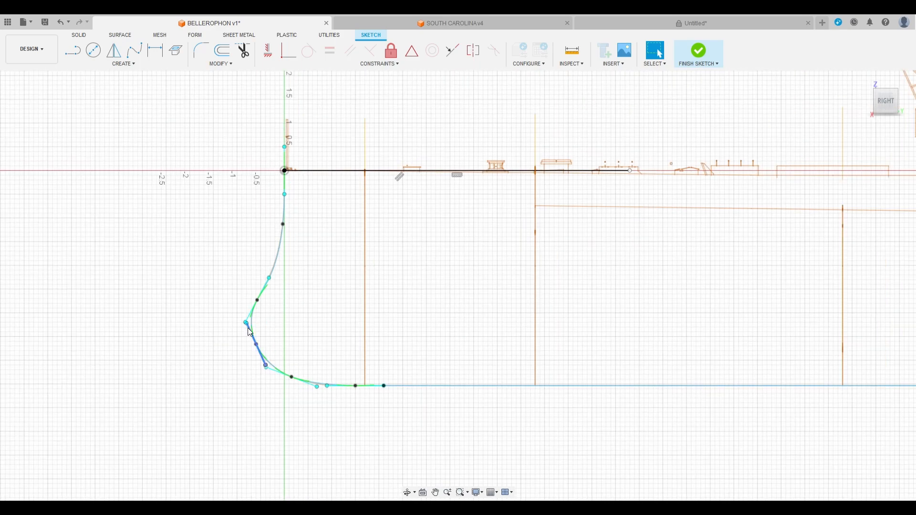
Draw a horizontal line from the mesh section's upper stern corner forward along the deck to just aft of the second cross-section from the bow
scroll(136, 243, "down", 10)
scroll(468, 243, "up", 4)
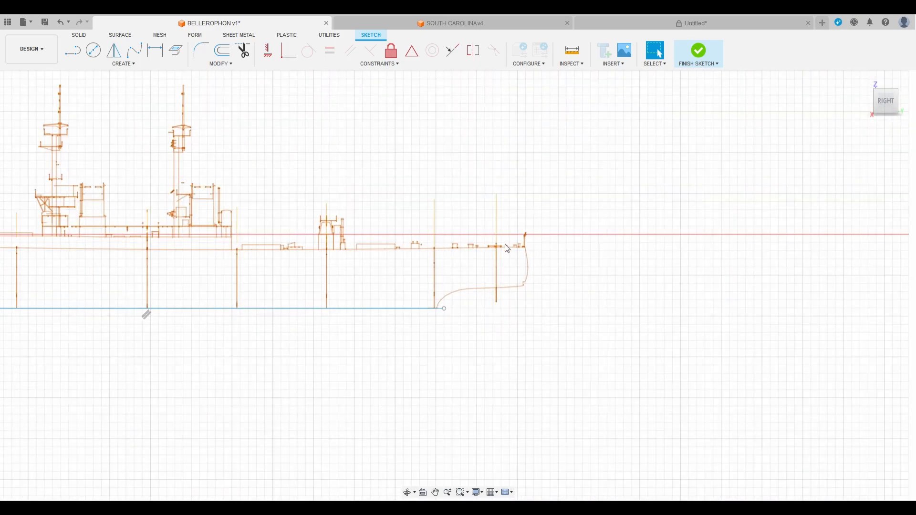
scroll(507, 250, "down", 1)
scroll(509, 251, "down", 3)
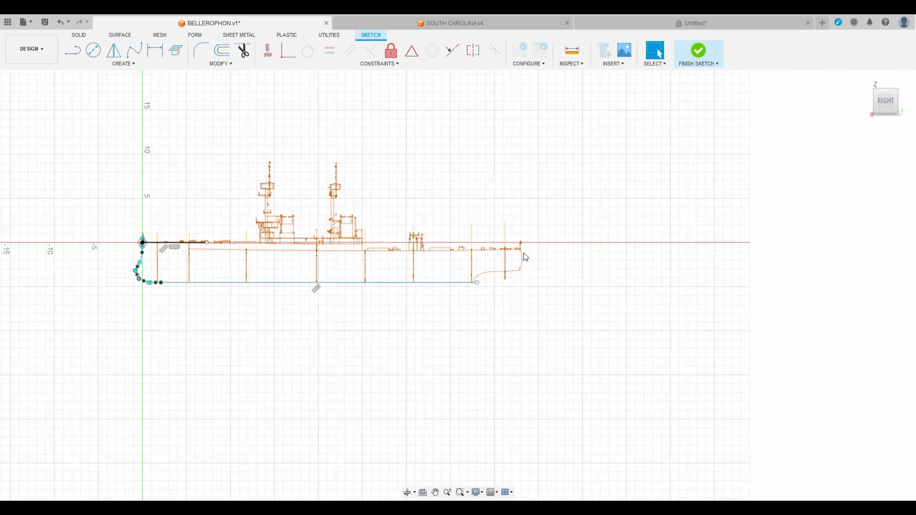
left_click(72, 50)
scroll(517, 256, "up", 3)
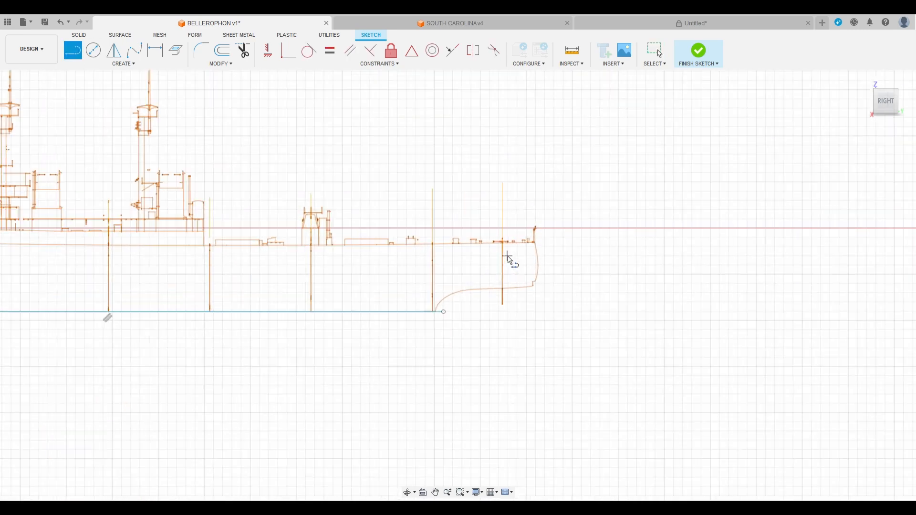
scroll(539, 247, "up", 3)
scroll(609, 238, "down", 3)
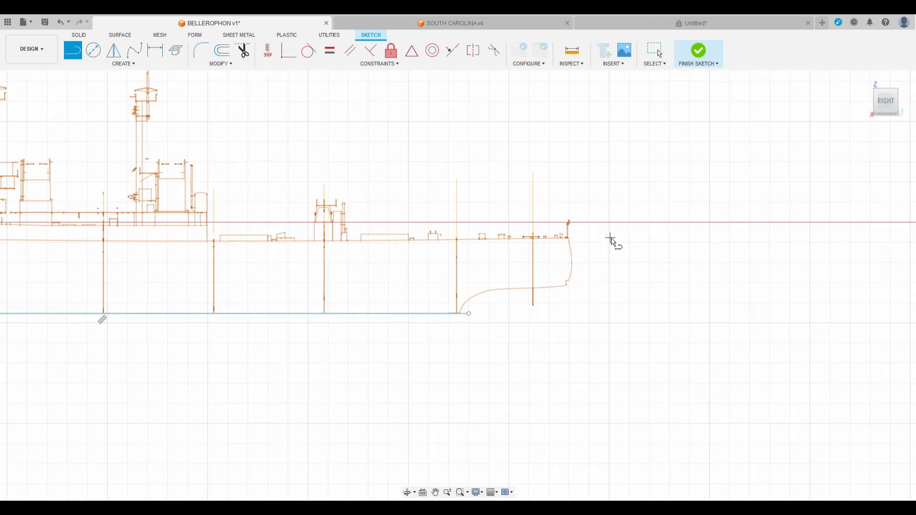
middle_click_drag(265, 246, 418, 258)
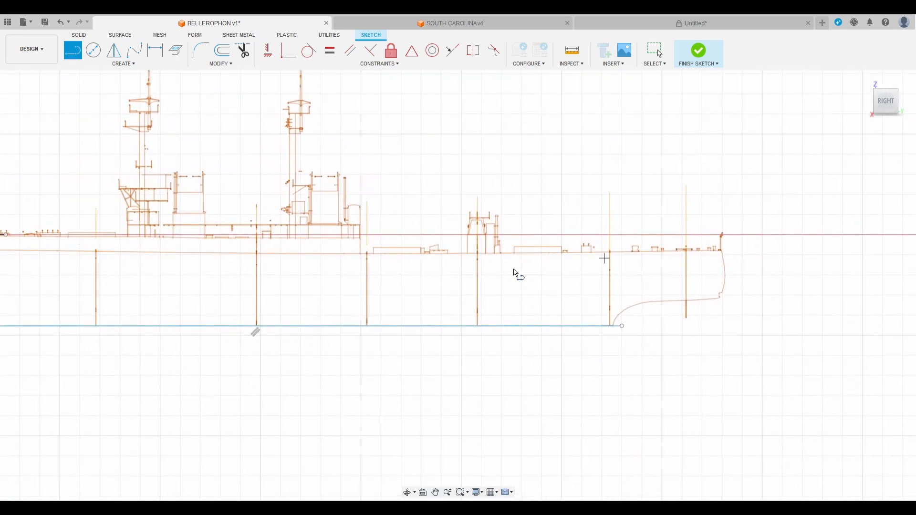
scroll(255, 293, "down", 3)
scroll(465, 275, "up", 3)
scroll(439, 267, "up", 5)
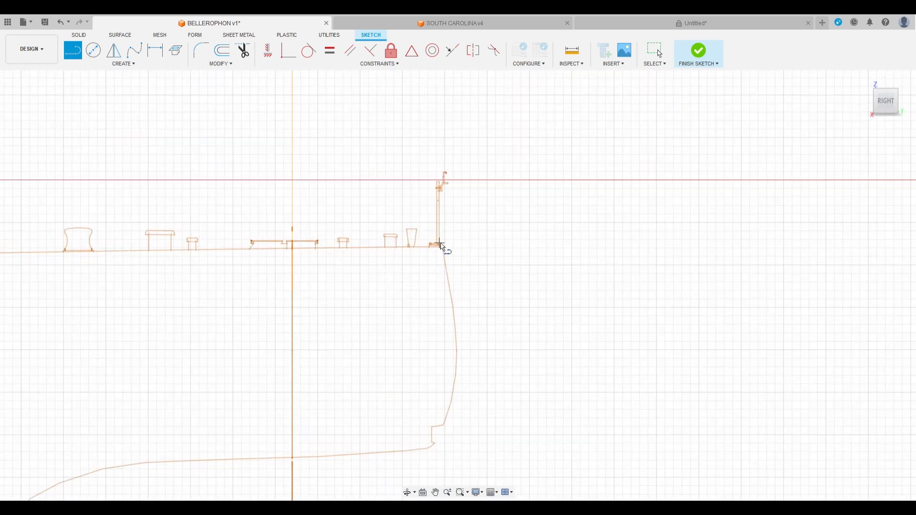
scroll(440, 264, "up", 6)
scroll(443, 259, "up", 3)
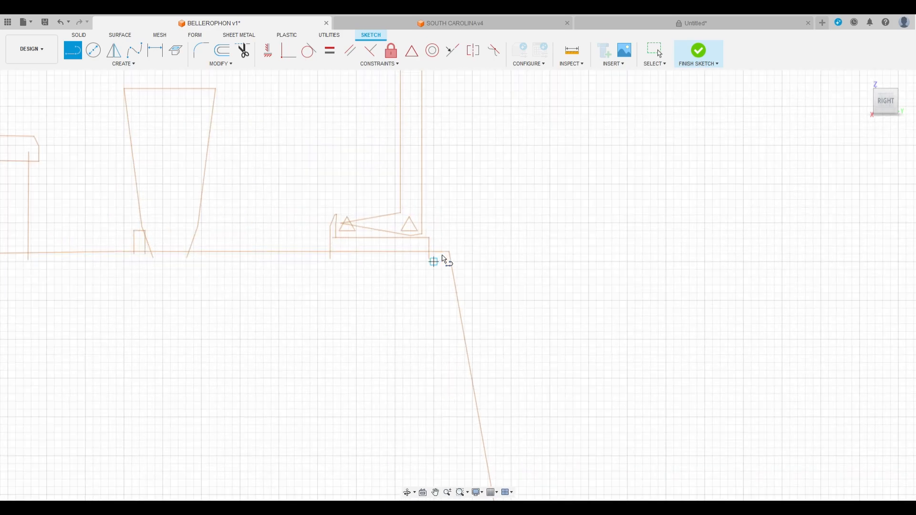
scroll(449, 256, "up", 2)
scroll(450, 251, "up", 2)
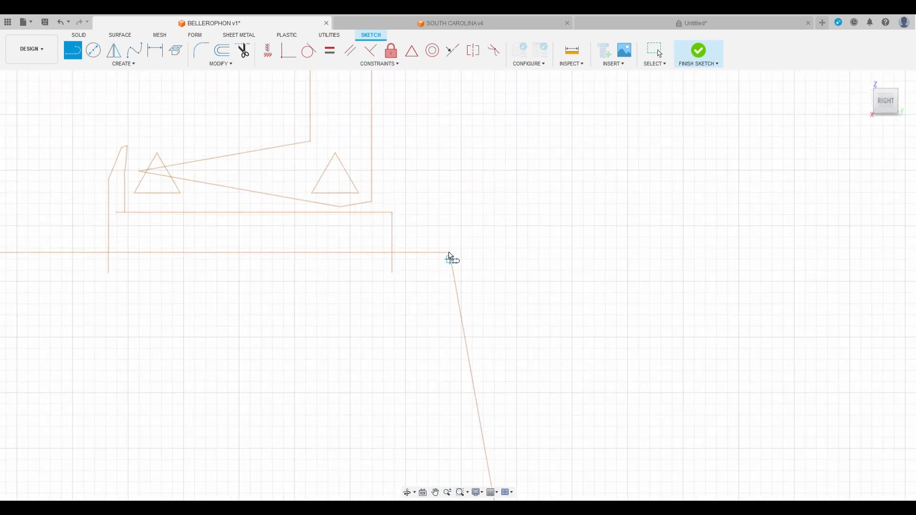
scroll(448, 252, "up", 4)
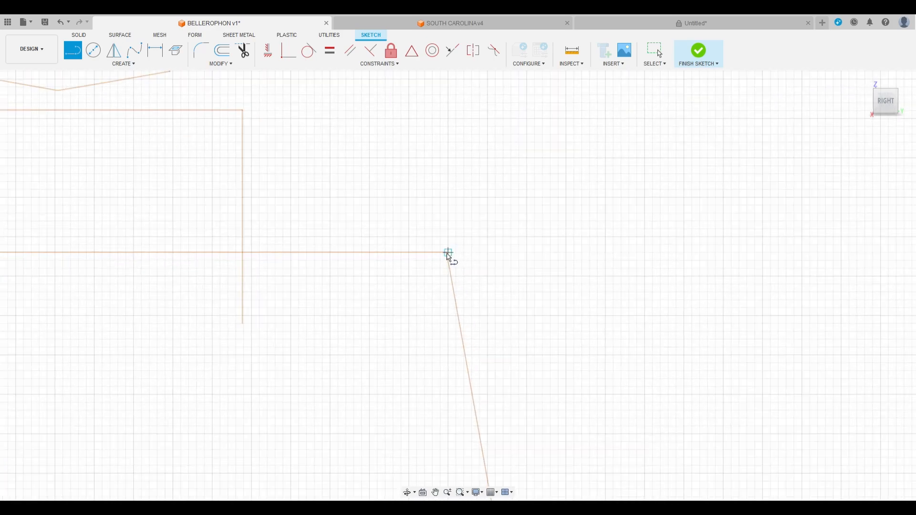
left_click(448, 253)
scroll(535, 246, "down", 2)
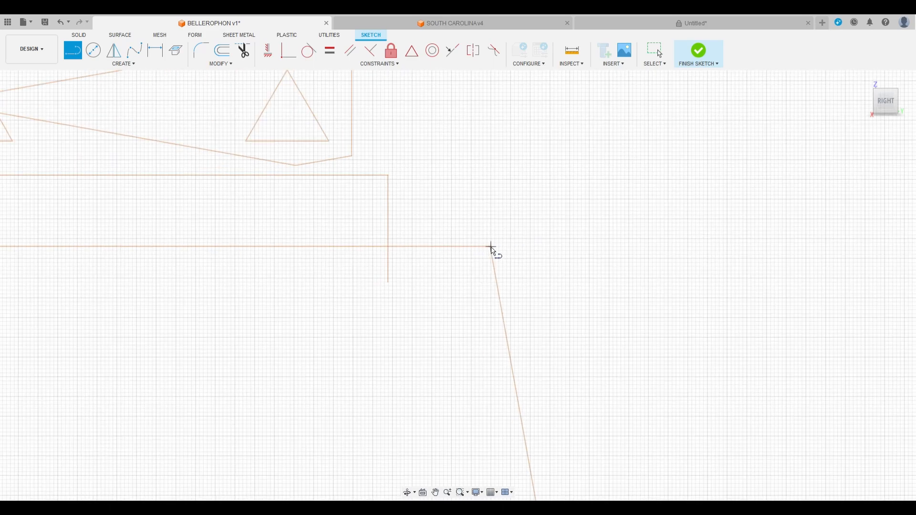
scroll(577, 248, "down", 1)
scroll(577, 248, "down", 4)
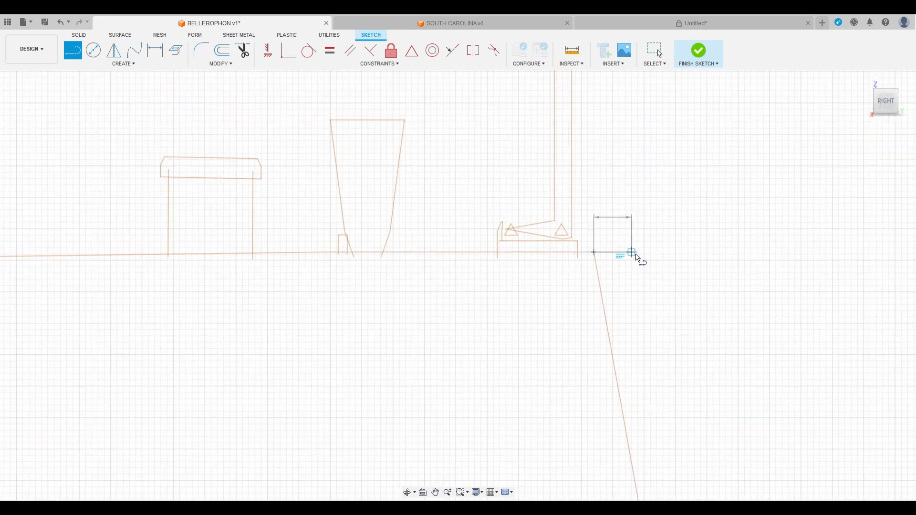
scroll(641, 258, "down", 7)
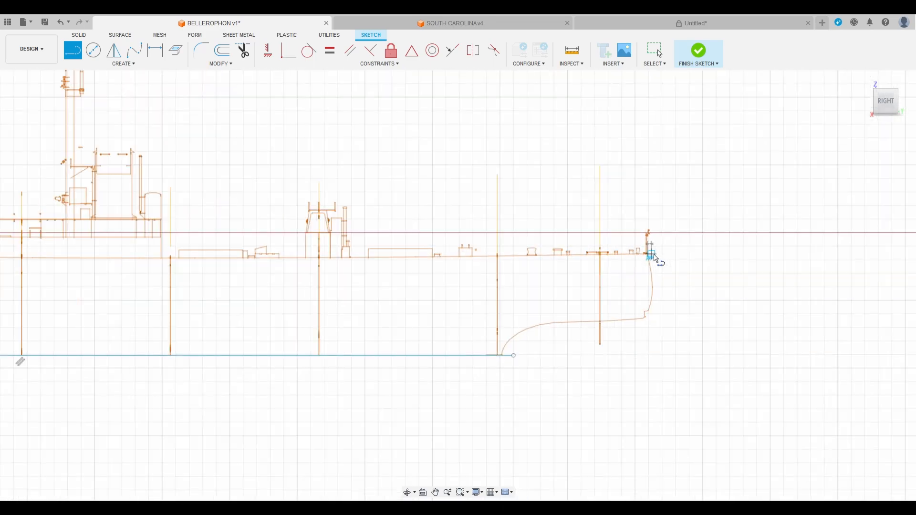
scroll(265, 255, "down", 2)
middle_click_drag(281, 261, 455, 267)
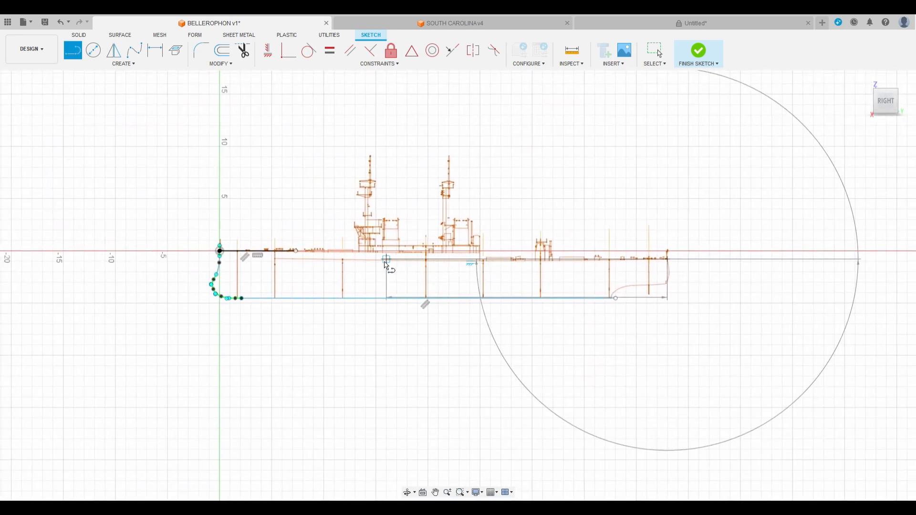
left_click(286, 263)
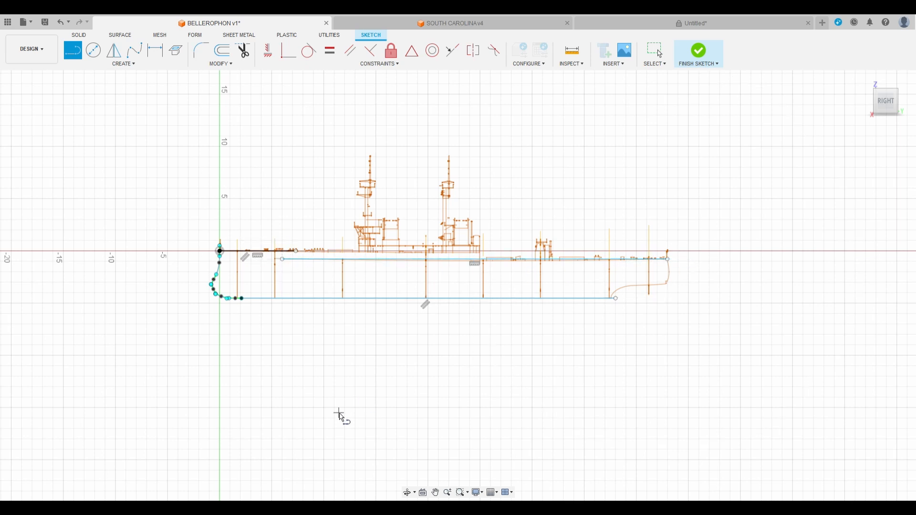
key("Escape")
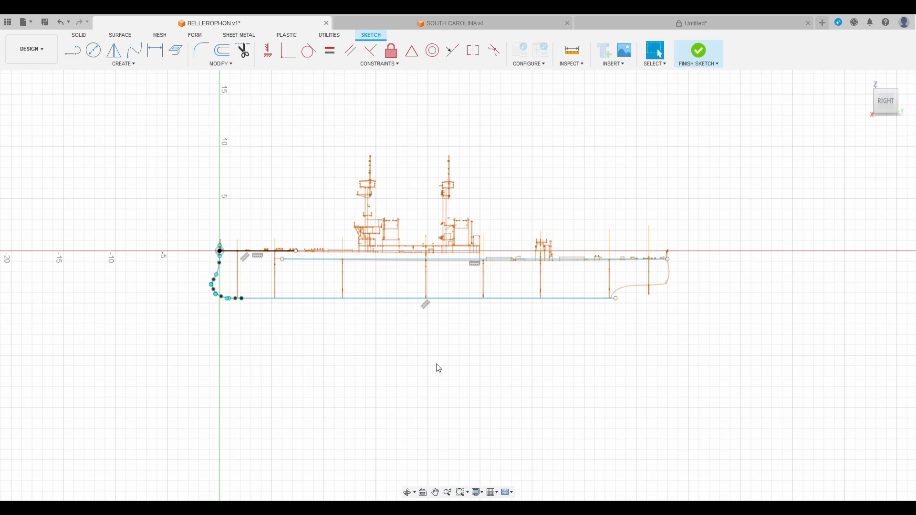
Draw a fit-point spline from the deck line's aft end through the stern's outermost bulge to the lower stern corner
left_click(135, 50)
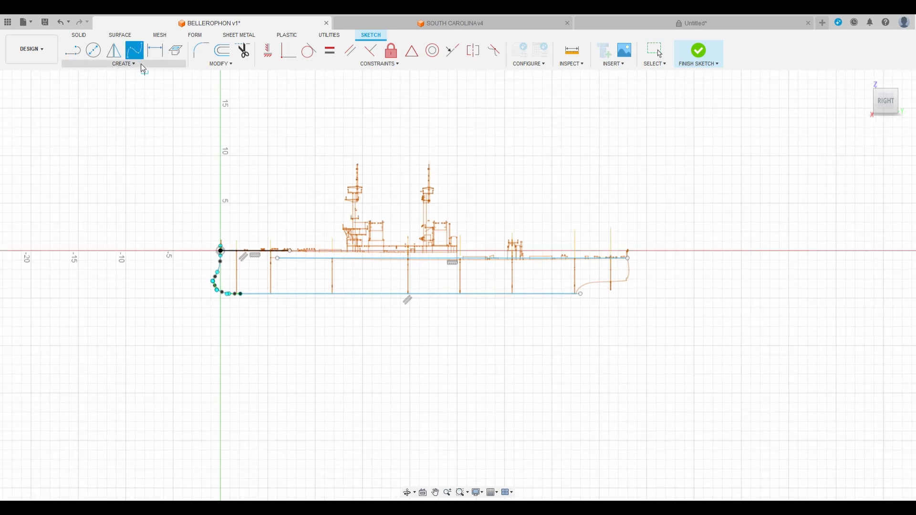
scroll(225, 229, "down", 3)
scroll(477, 253, "up", 5)
scroll(476, 252, "up", 5)
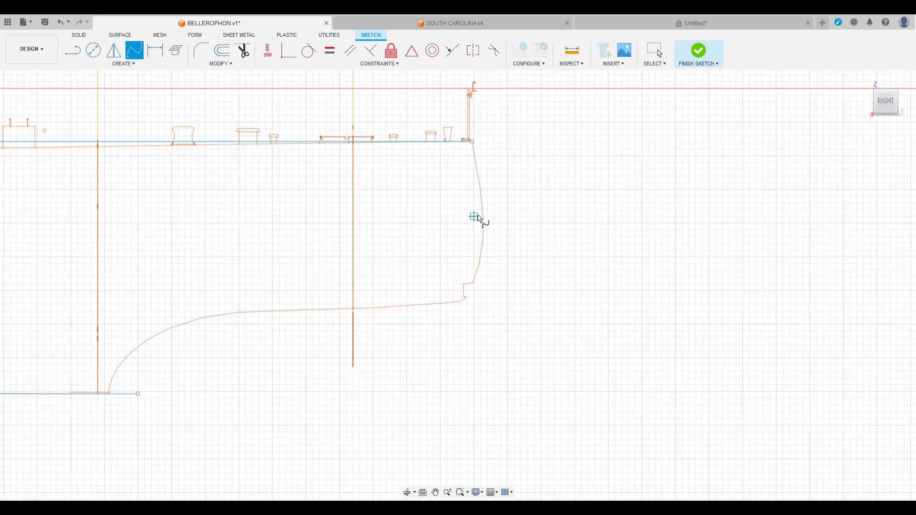
left_click(472, 141)
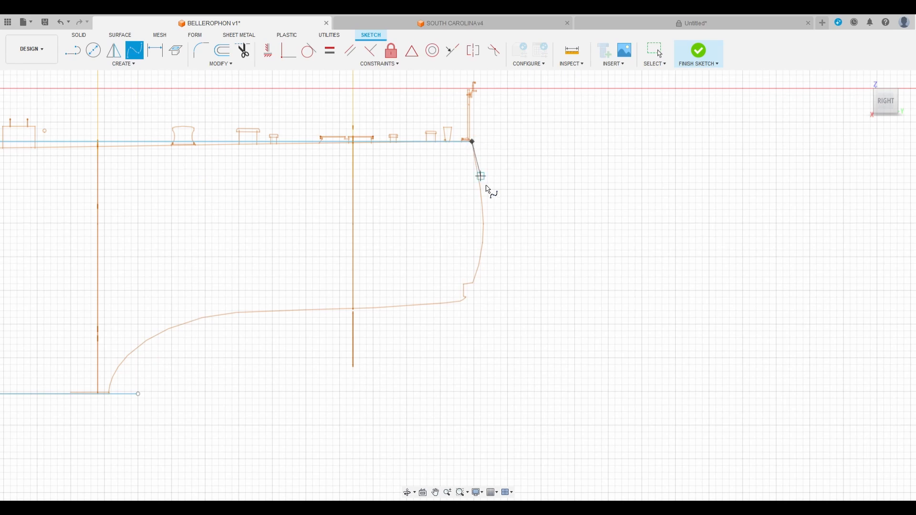
scroll(483, 218, "up", 3)
left_click(483, 213)
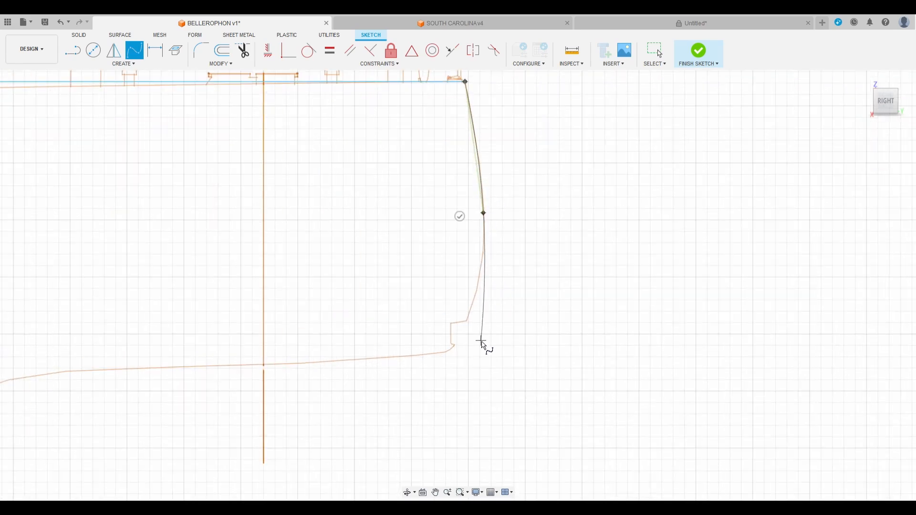
left_click(446, 353)
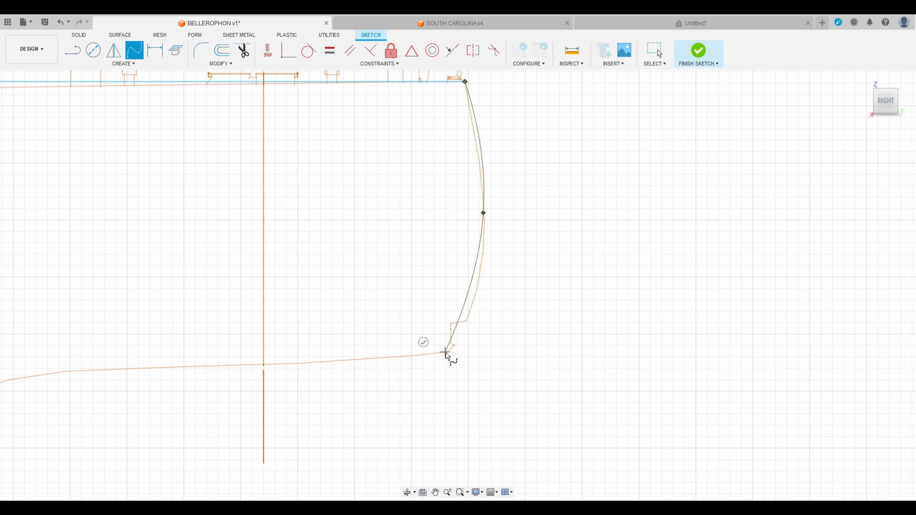
left_click(424, 343)
key("Escape")
Fit the stern spline to the mesh outline by adjusting its lower tangent handle, middle point and lower end point
left_click(465, 301)
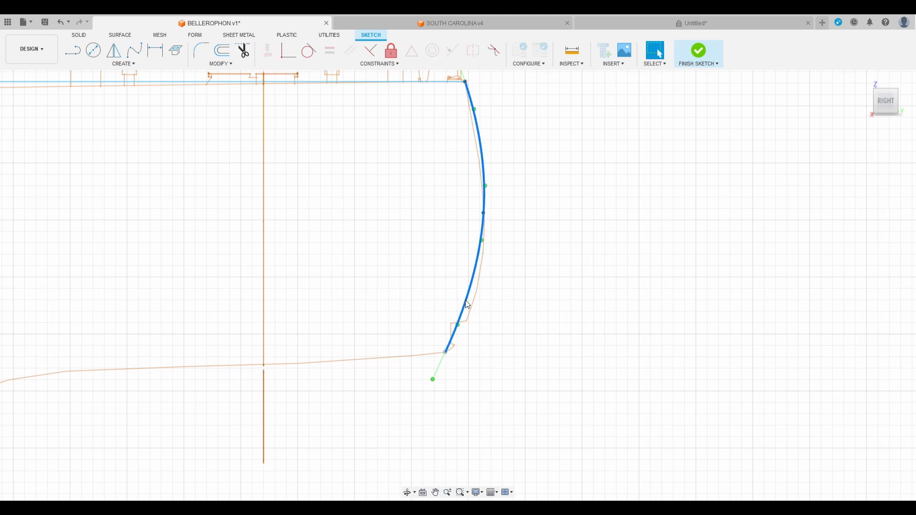
left_click(432, 379)
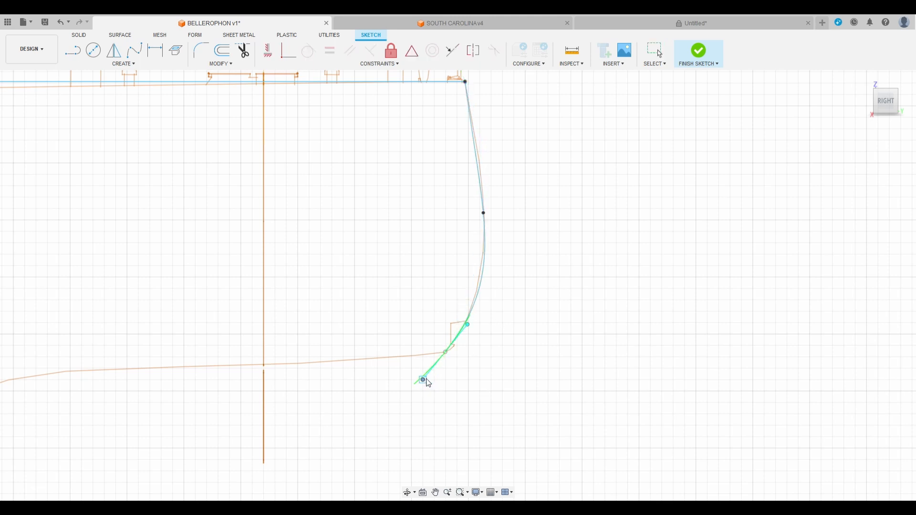
left_click_drag(425, 379, 428, 379)
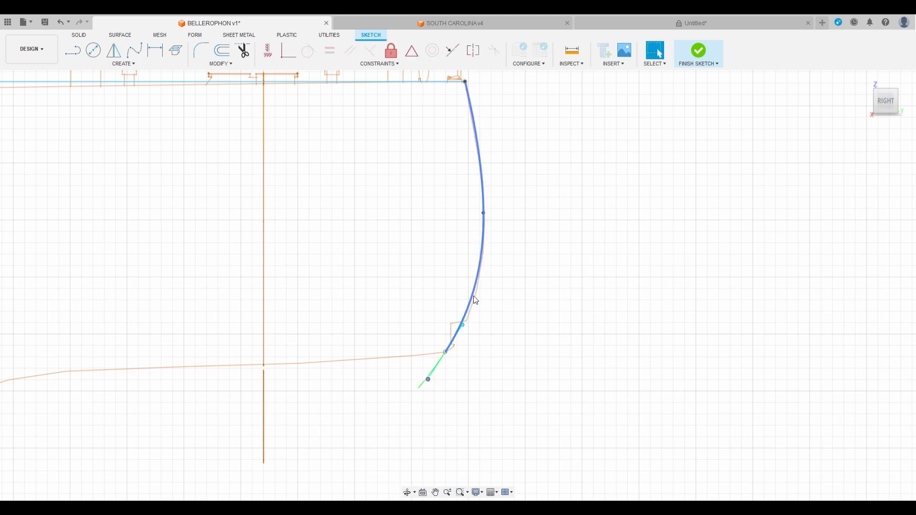
left_click_drag(483, 213, 483, 233)
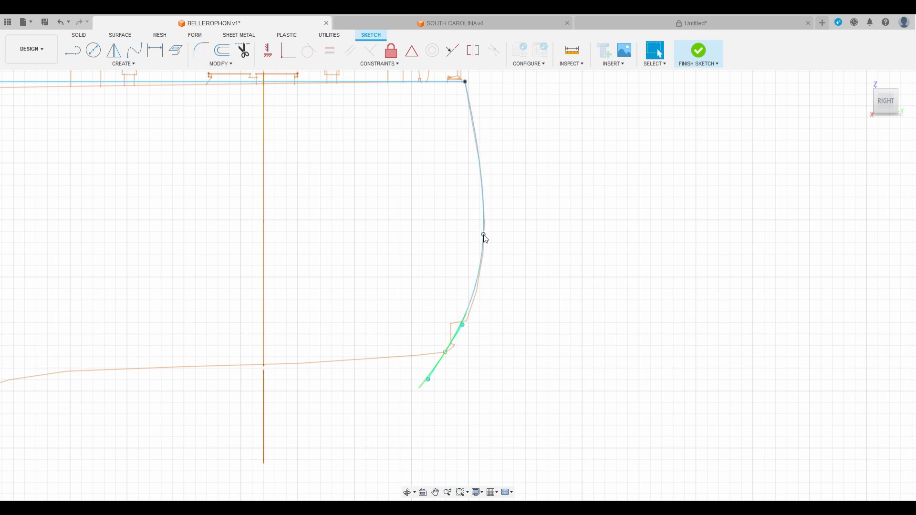
left_click_drag(449, 350, 451, 347)
Check the full side profile, finish the lengthwise sketch, and turn to an angled view of the bow sections
scroll(577, 270, "down", 5)
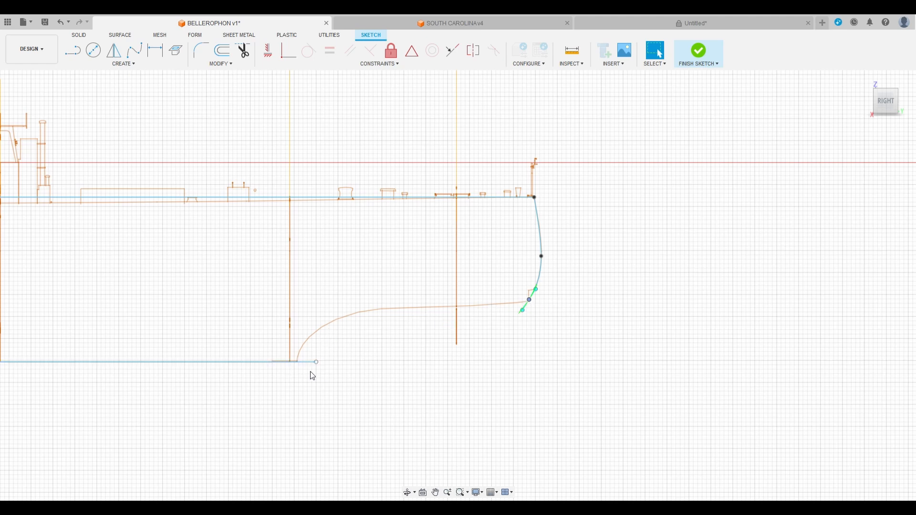
scroll(494, 371, "down", 3)
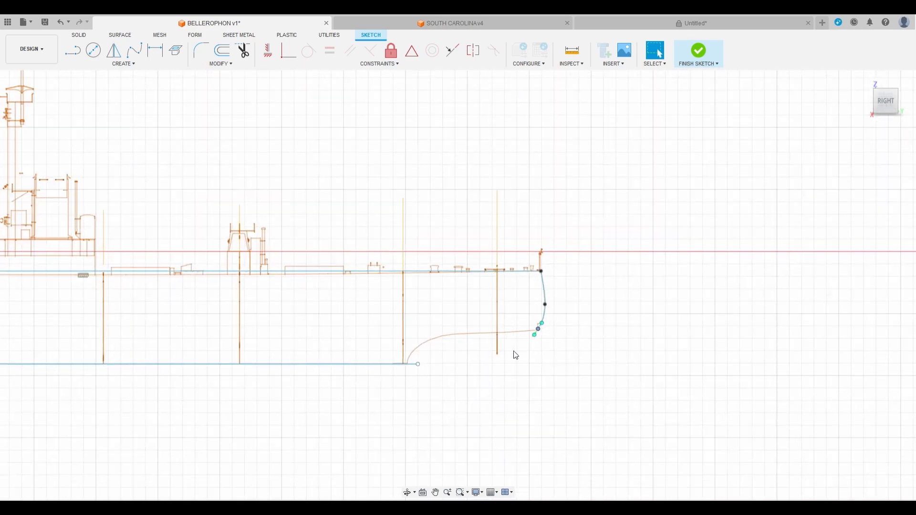
scroll(588, 330, "down", 3)
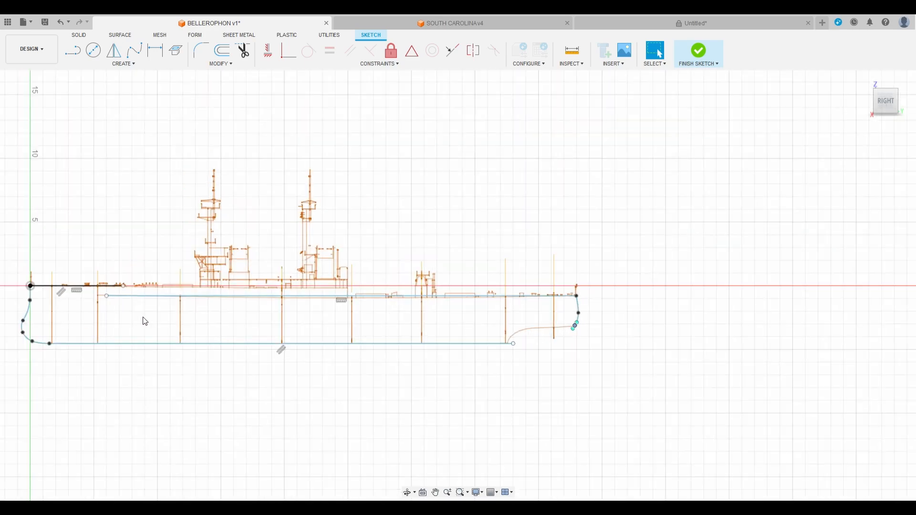
middle_click_drag(143, 319, 289, 324)
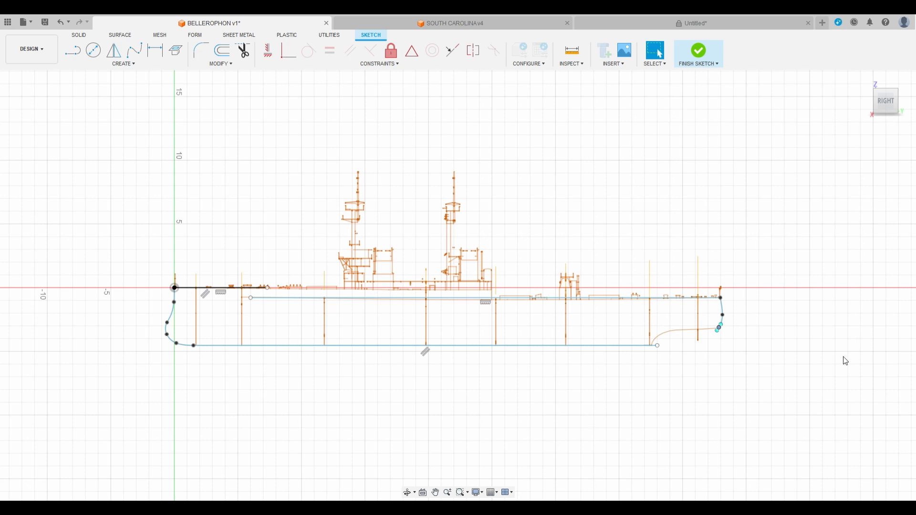
left_click(700, 56)
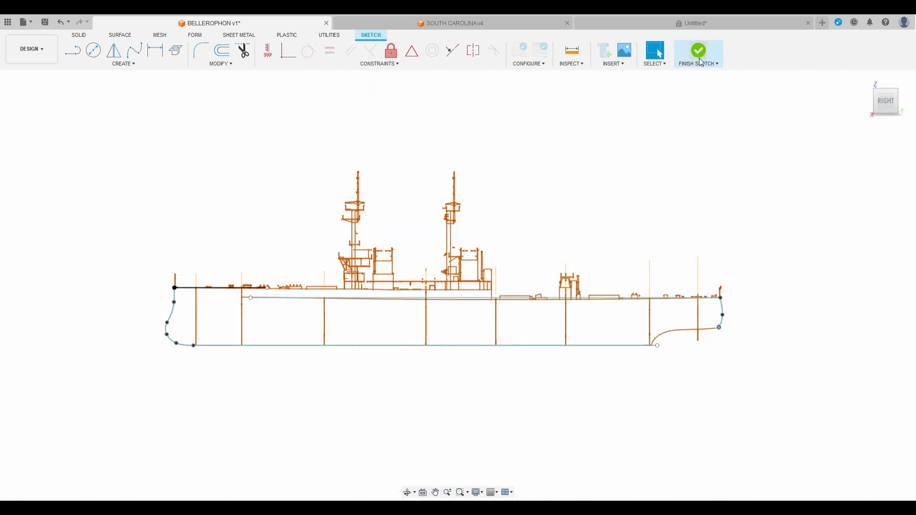
mouse_move(901, 114)
left_mouse_down()
mouse_move(914, 123)
mouse_move(915, 142)
mouse_move(914, 126)
left_mouse_up()
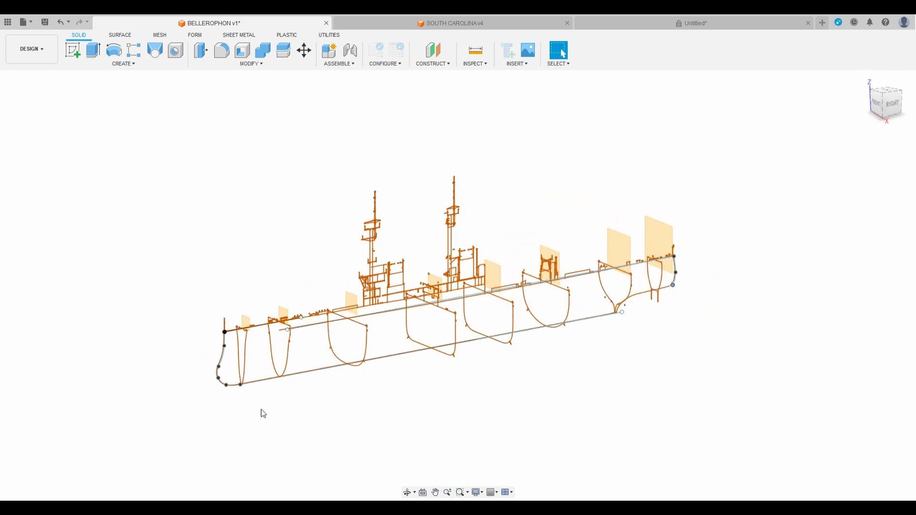
scroll(259, 411, "up", 5)
left_click(206, 290)
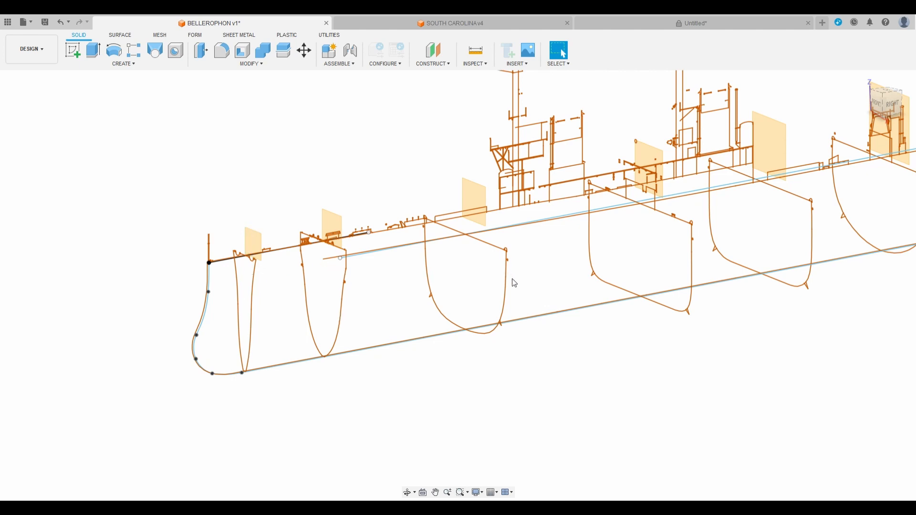
left_click(72, 51)
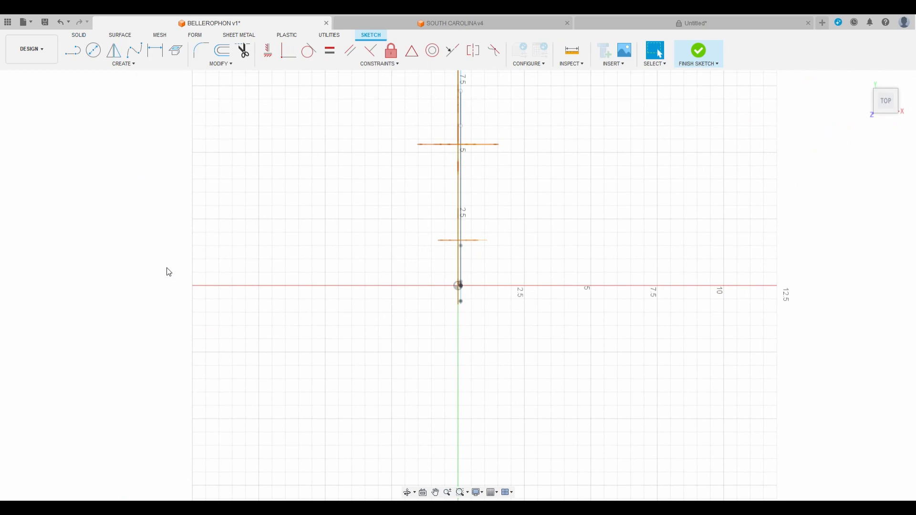
key("ctrl+z")
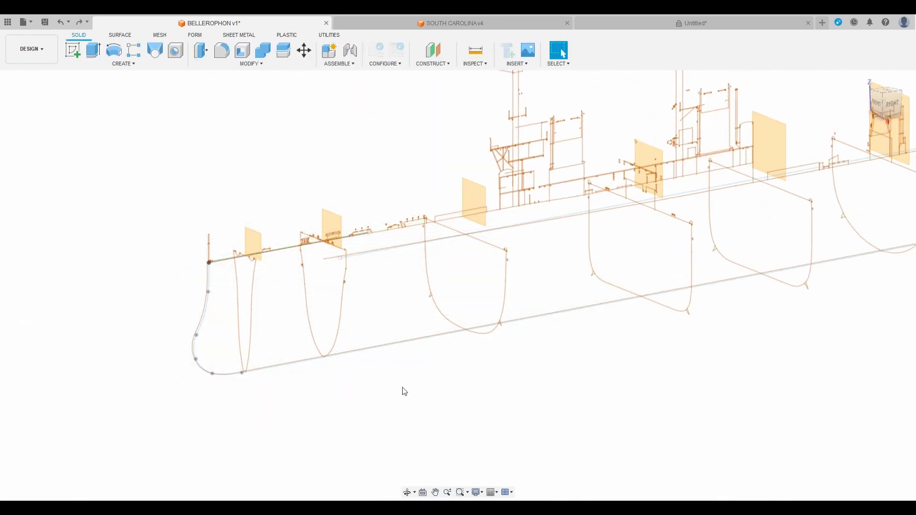
Create a new sketch on the forwardmost cross-section plane near the bow
left_click(77, 54)
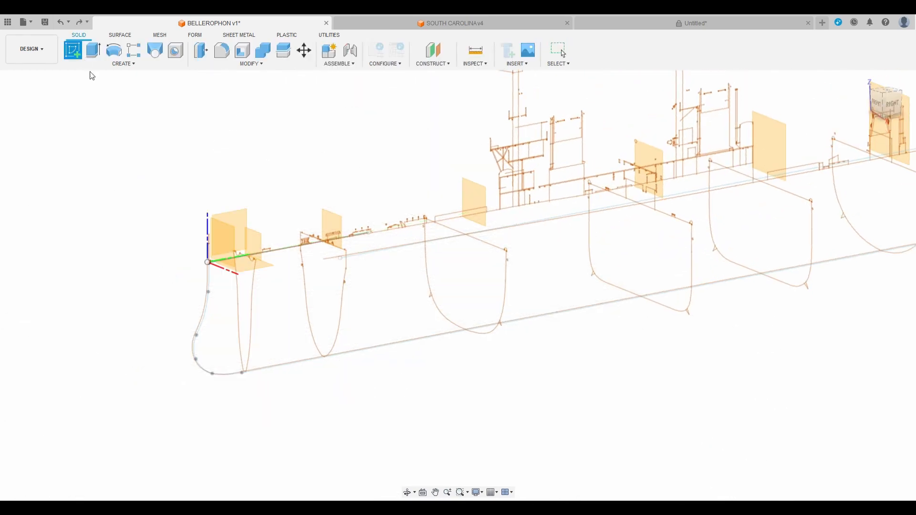
left_click(258, 245)
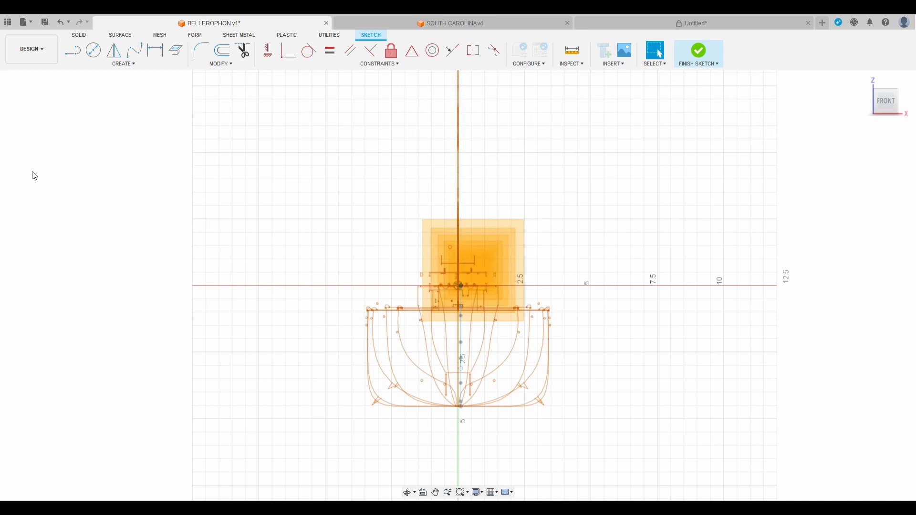
Hide the other cross-section sketches so only the forwardmost bow section and the lengthwise profile remain visible
scroll(322, 259, "down", 5)
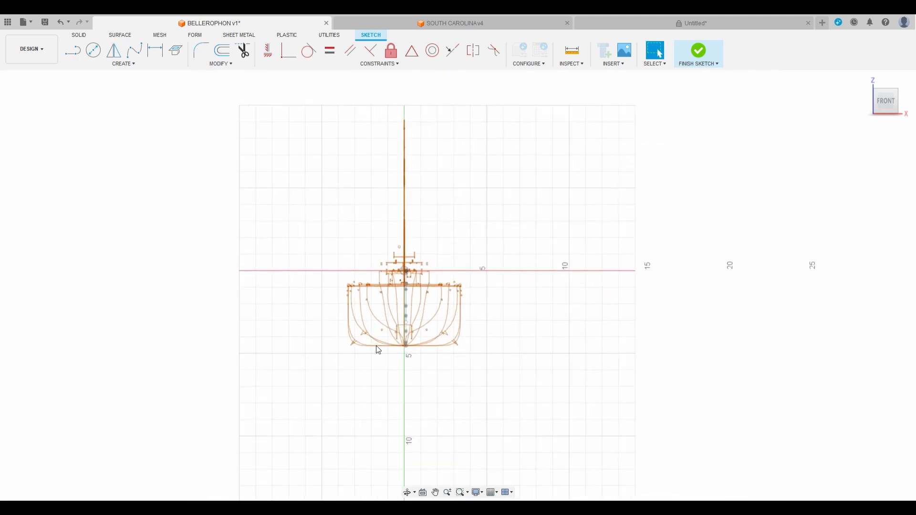
scroll(389, 347, "up", 11)
scroll(428, 339, "down", 3)
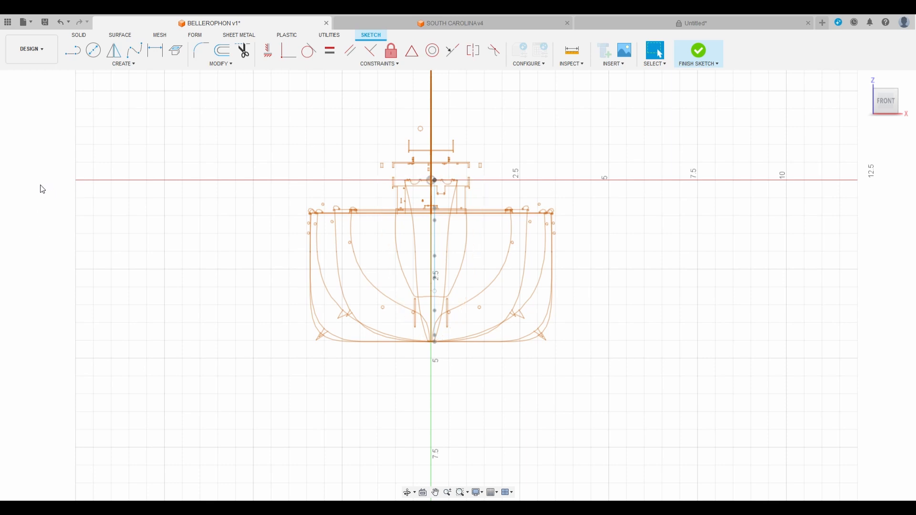
left_click(41, 196)
left_click(42, 208)
left_click(42, 217)
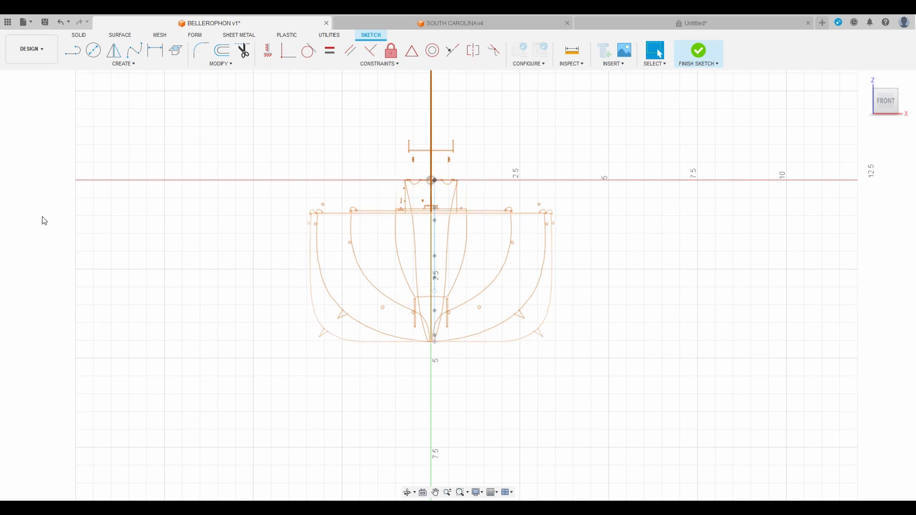
left_click(42, 225)
left_click(42, 231)
left_click(42, 240)
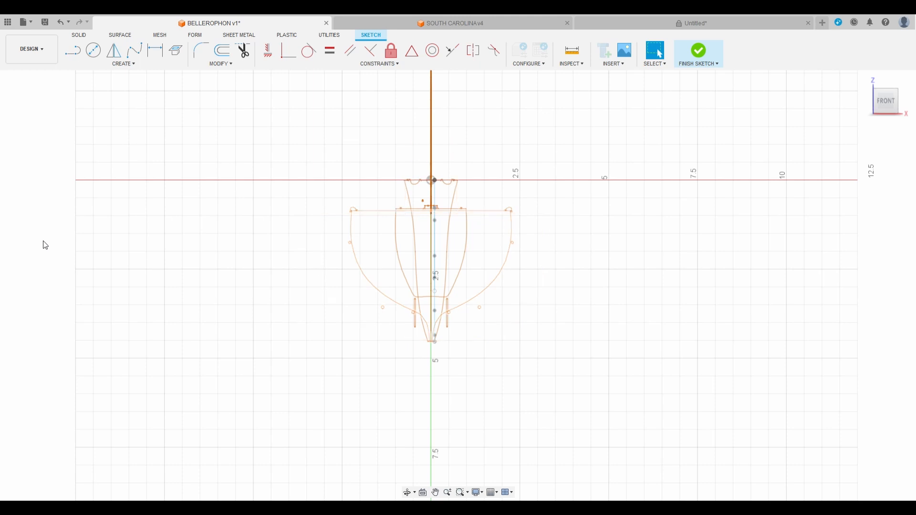
left_click(42, 248)
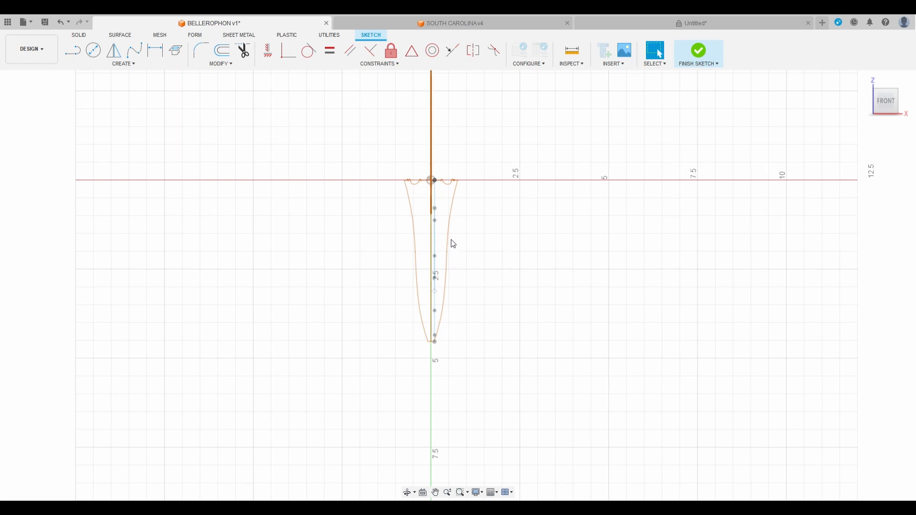
scroll(434, 224, "up", 3)
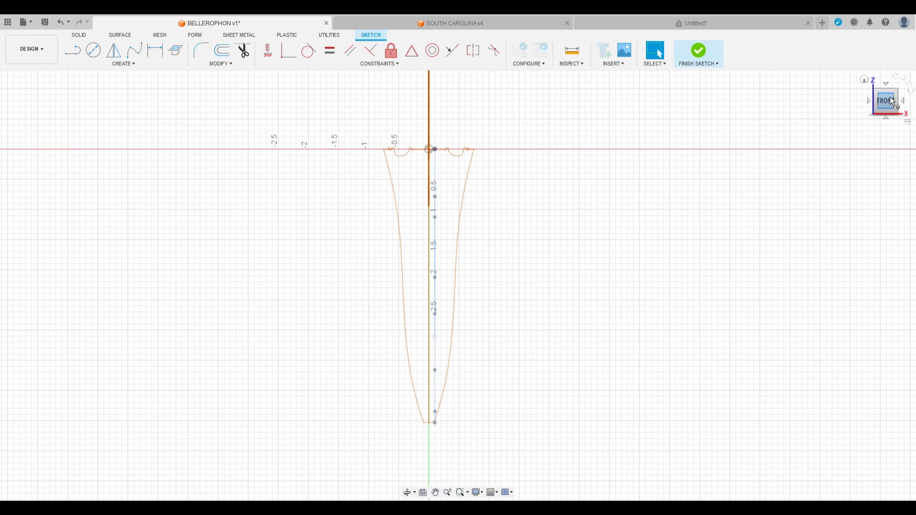
Project the upper deck line and the keel line onto the bow section plane as reference points and check both points
left_click_drag(887, 110, 866, 119)
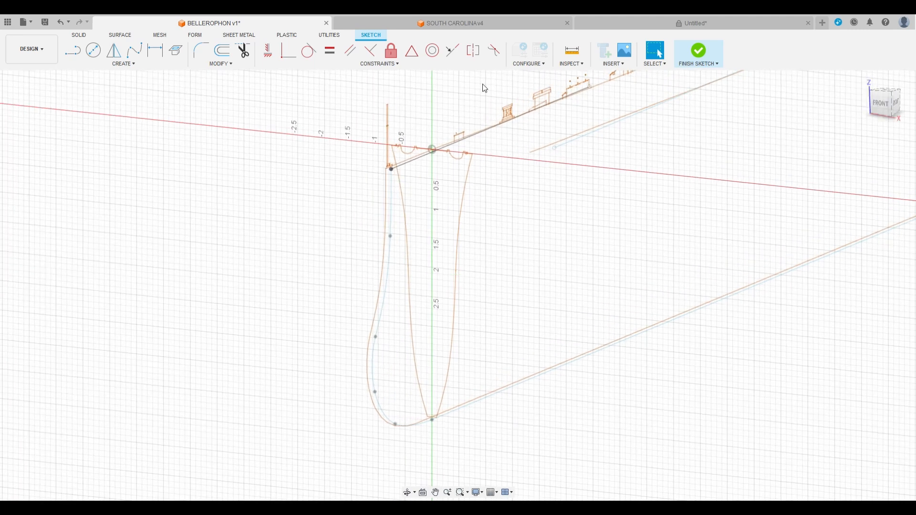
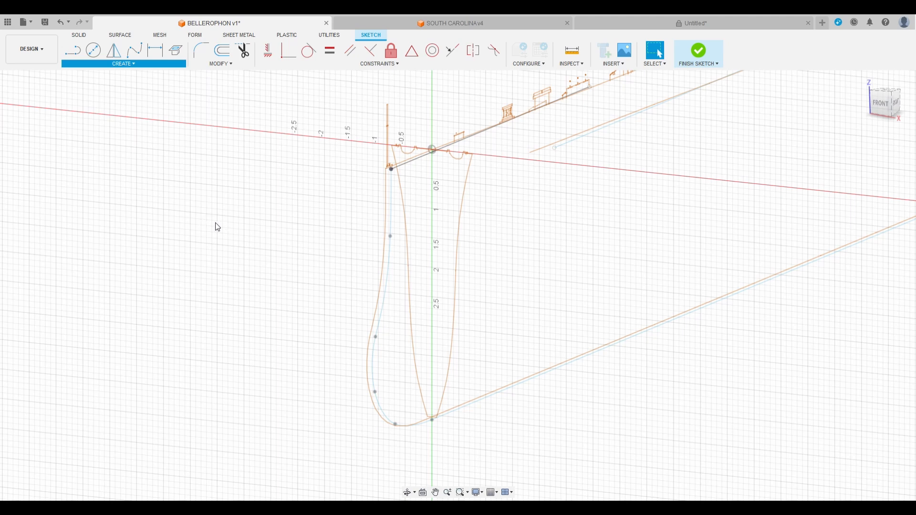
left_click(175, 51)
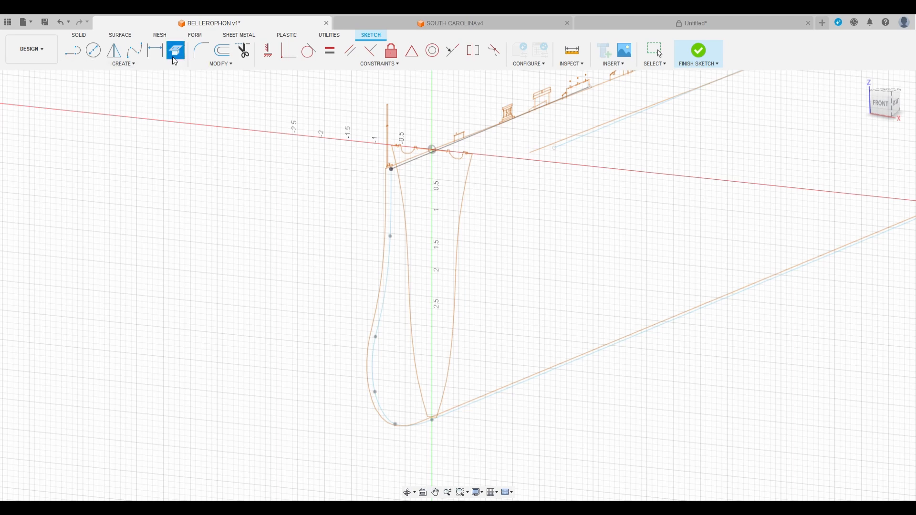
left_click(456, 147)
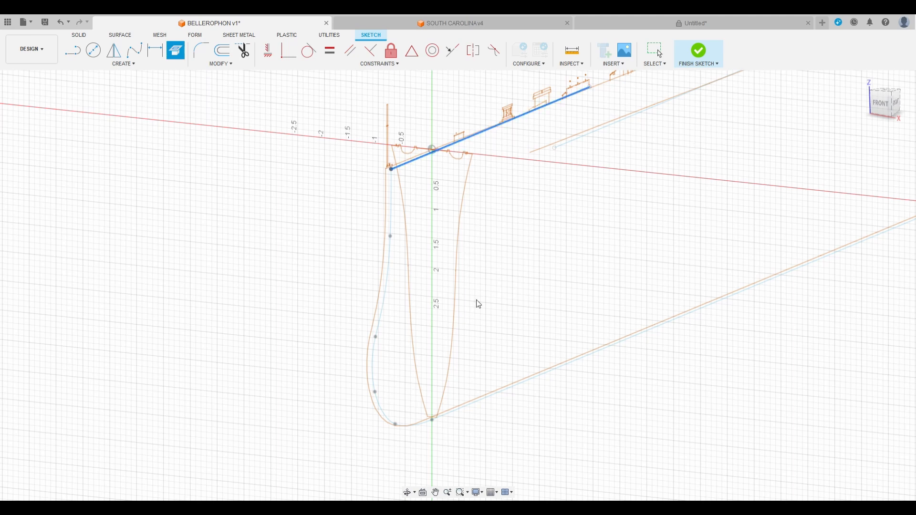
left_click(470, 409)
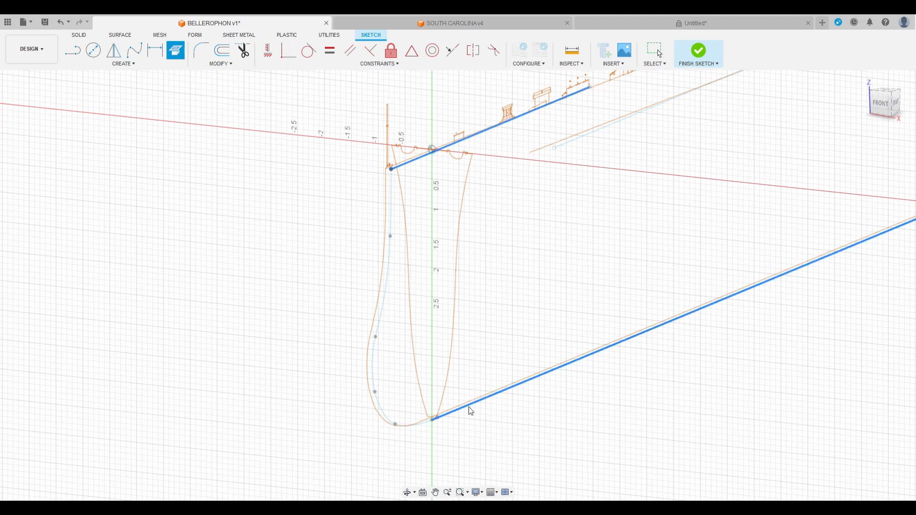
key("Escape")
scroll(431, 146, "up", 8)
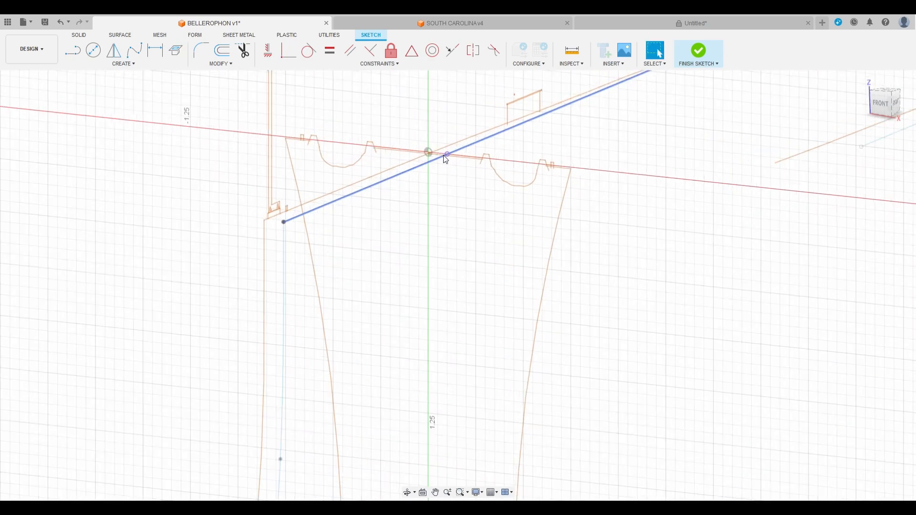
scroll(448, 155, "up", 3)
scroll(417, 134, "down", 5)
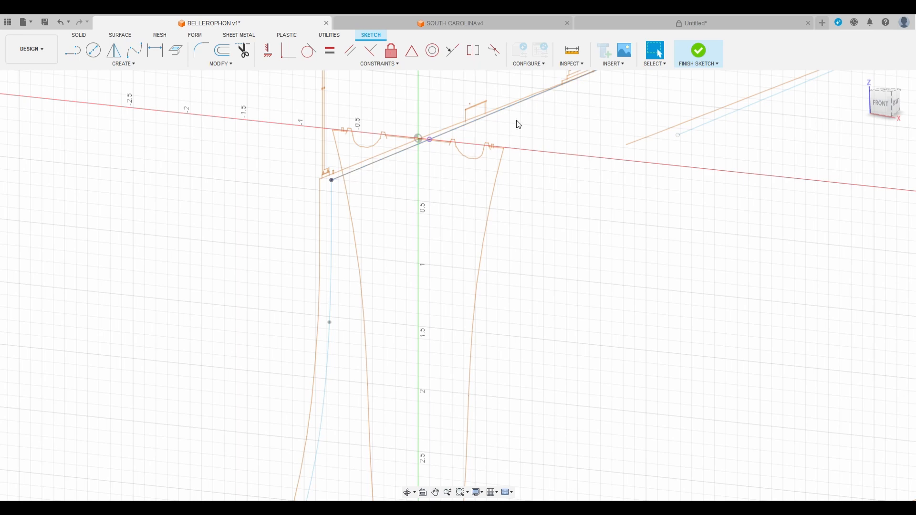
scroll(414, 146, "down", 4)
scroll(407, 459, "up", 6)
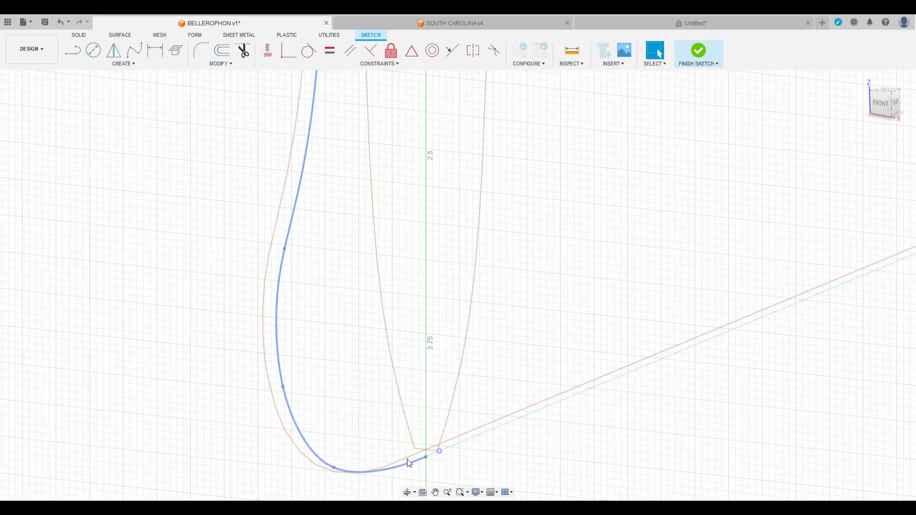
scroll(286, 429, "down", 6)
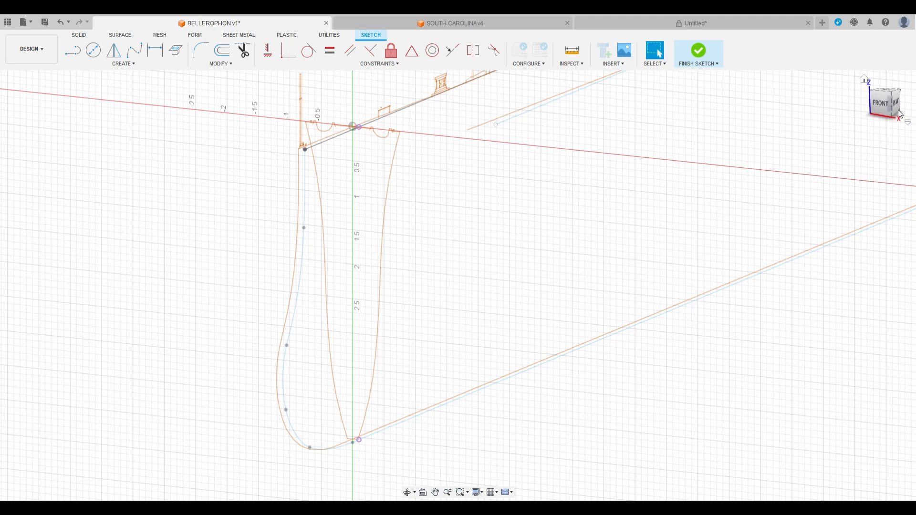
Draw two guide lines outward to starboard from the projected deck and keel points, ending roughly in line with each other
left_click(881, 108)
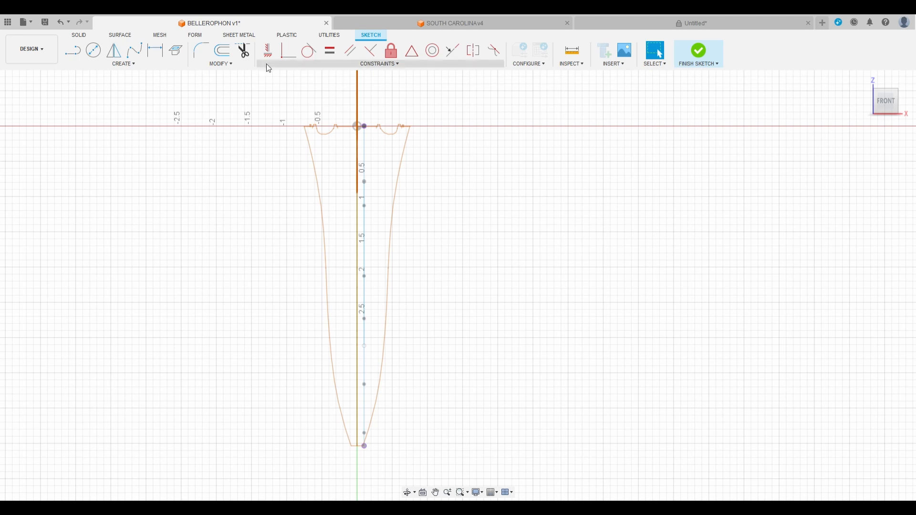
left_click(73, 50)
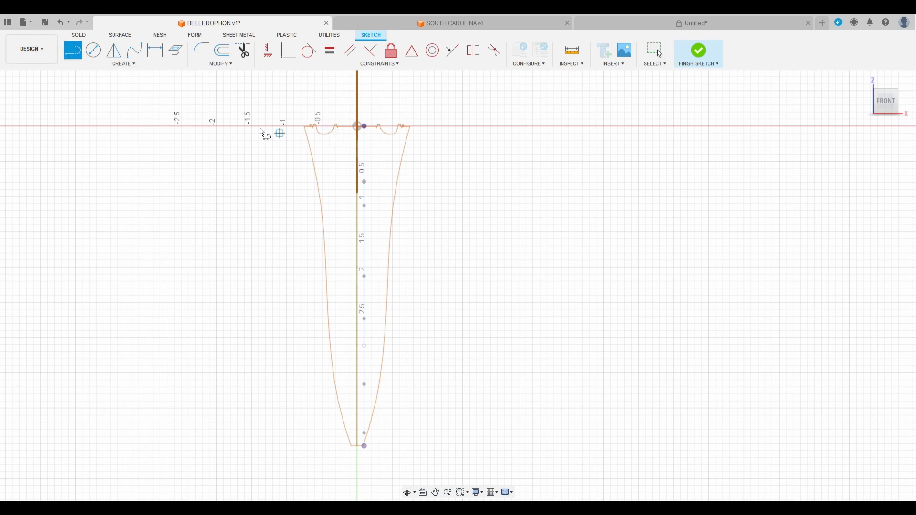
left_click(364, 126)
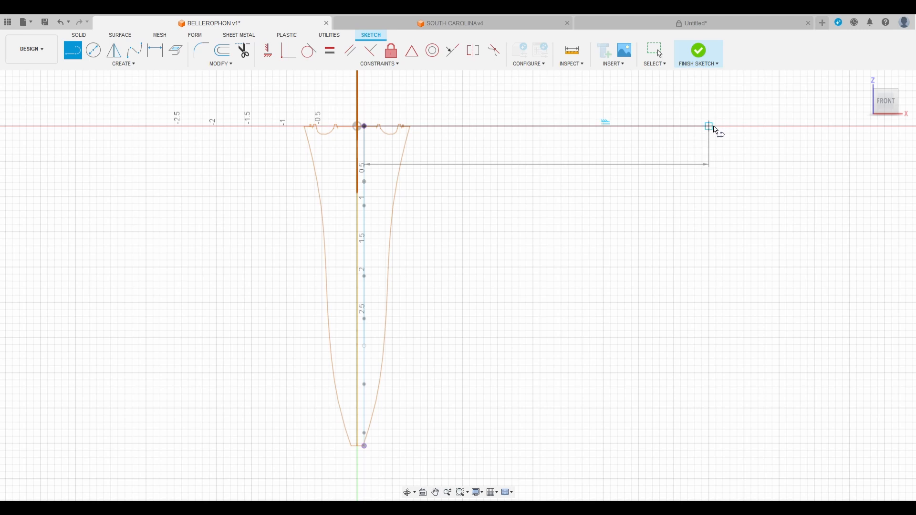
left_click(709, 126)
left_click(708, 103)
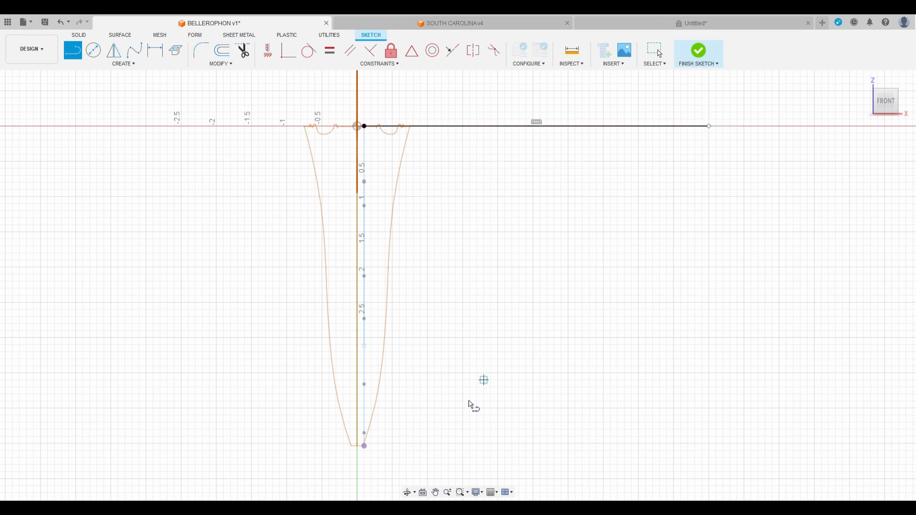
left_click(366, 447)
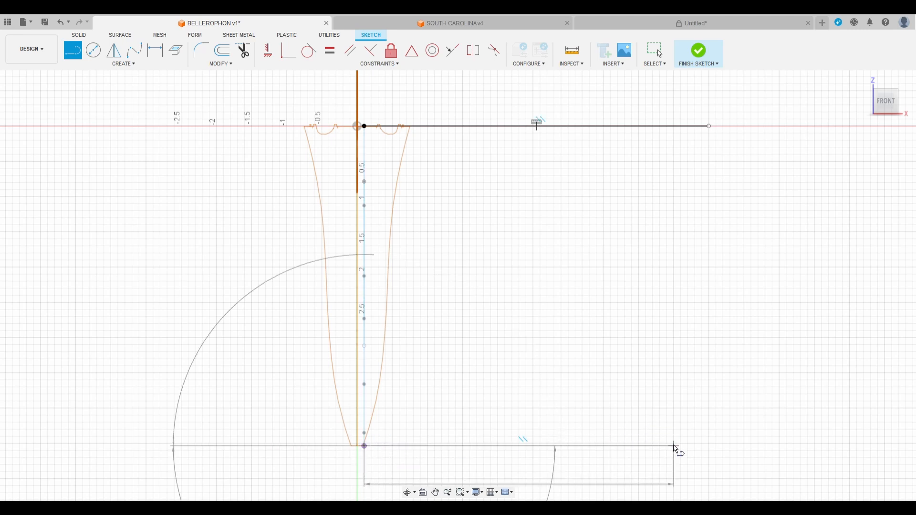
left_click(709, 451)
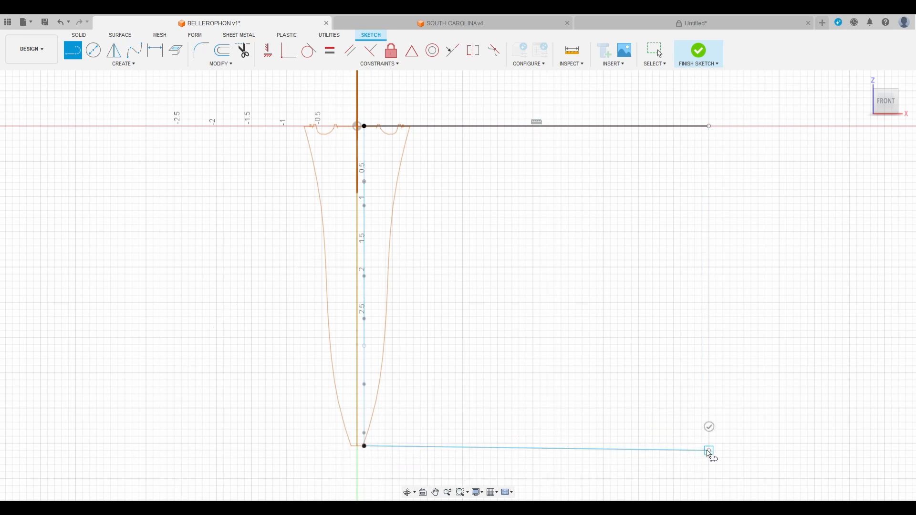
left_click(710, 428)
Show three of the wider hull cross-section sketches again for comparison with the guide lines
left_click(42, 219)
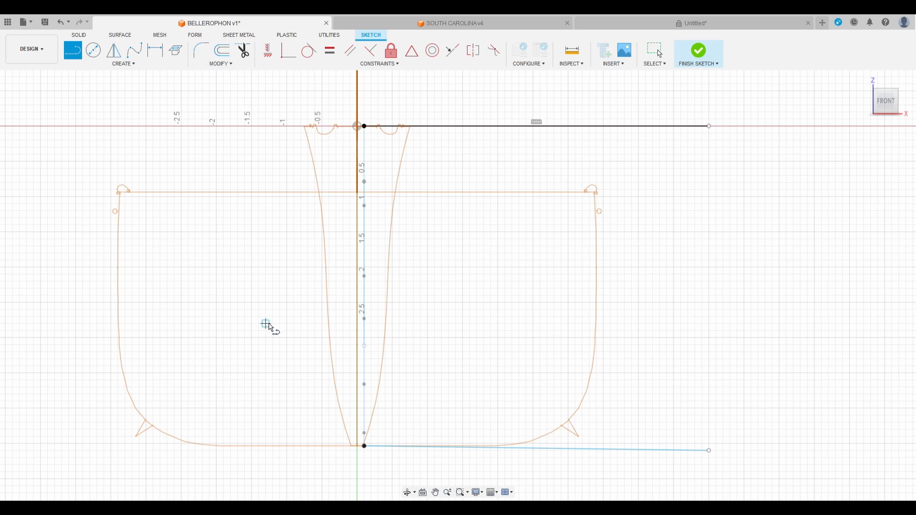
left_click(40, 232)
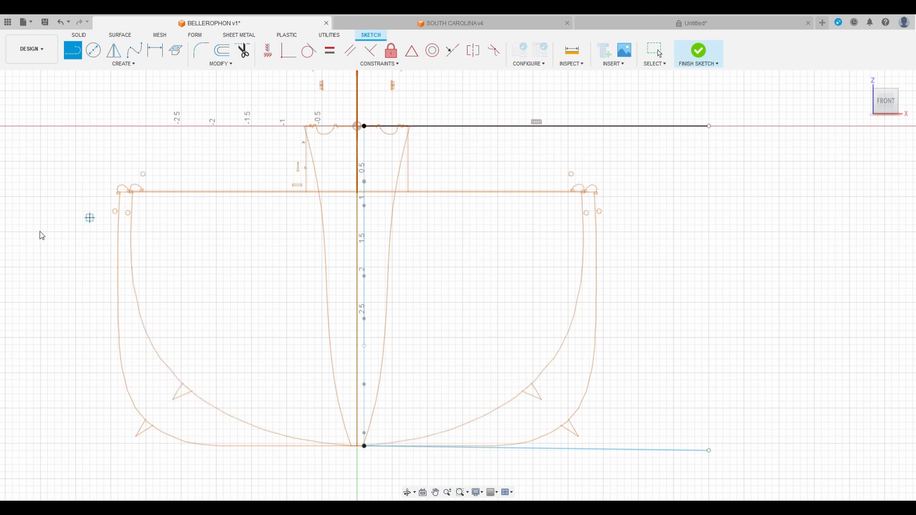
left_click(45, 245)
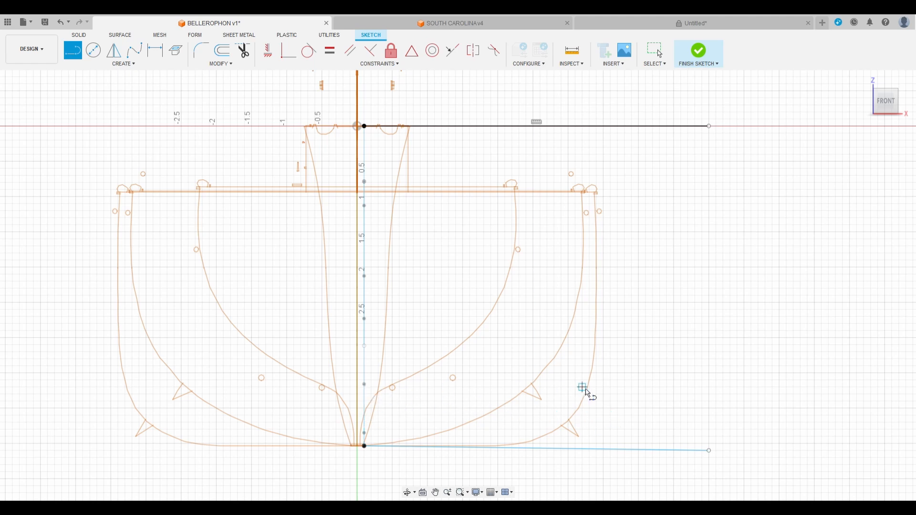
Draw two intermediate guide lines from centreline points between deck and keel, parallel to the deck guide line and equally long
left_click(364, 384)
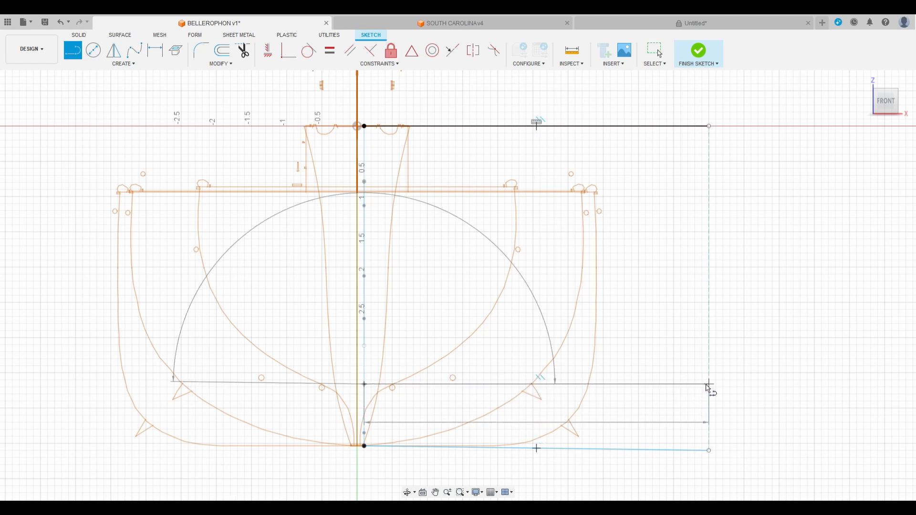
left_click(709, 385)
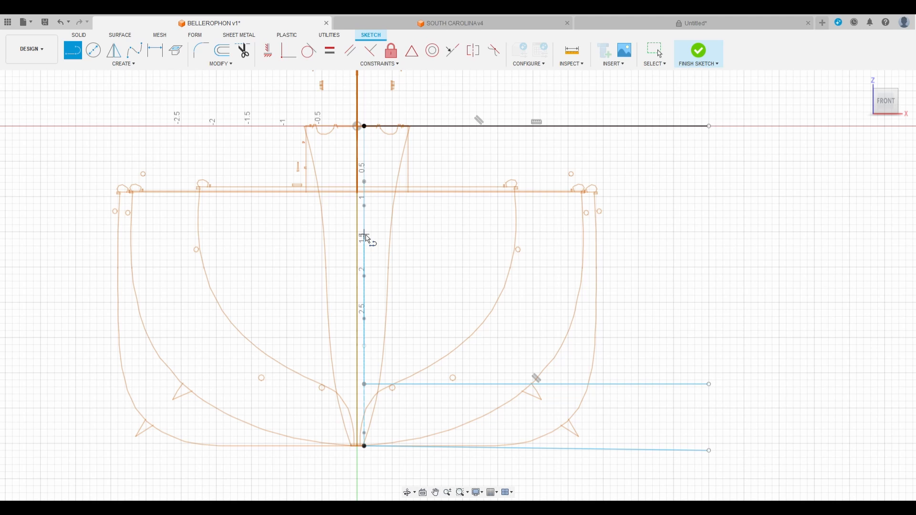
left_click(365, 277)
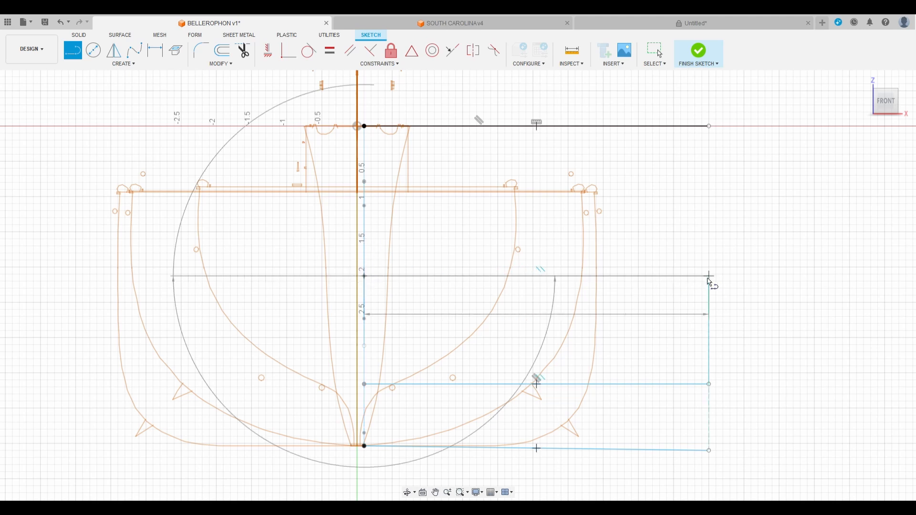
left_click(709, 277)
left_click(710, 254)
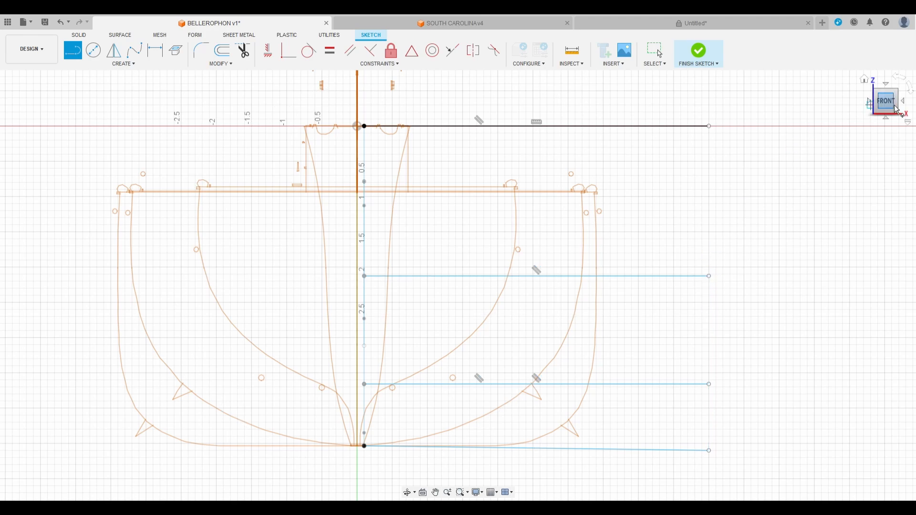
Project the lower deck line further aft onto the bow section plane as a reference point
left_click_drag(895, 109, 878, 116)
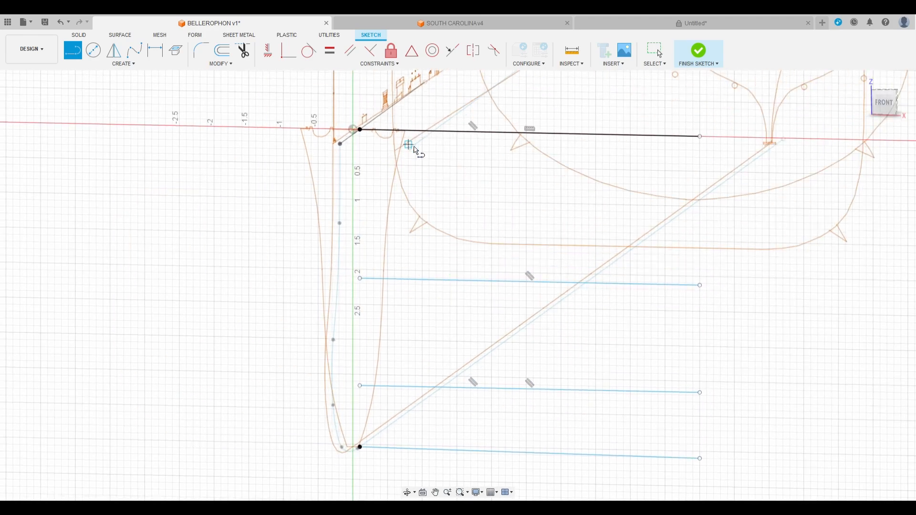
scroll(426, 240, "down", 4)
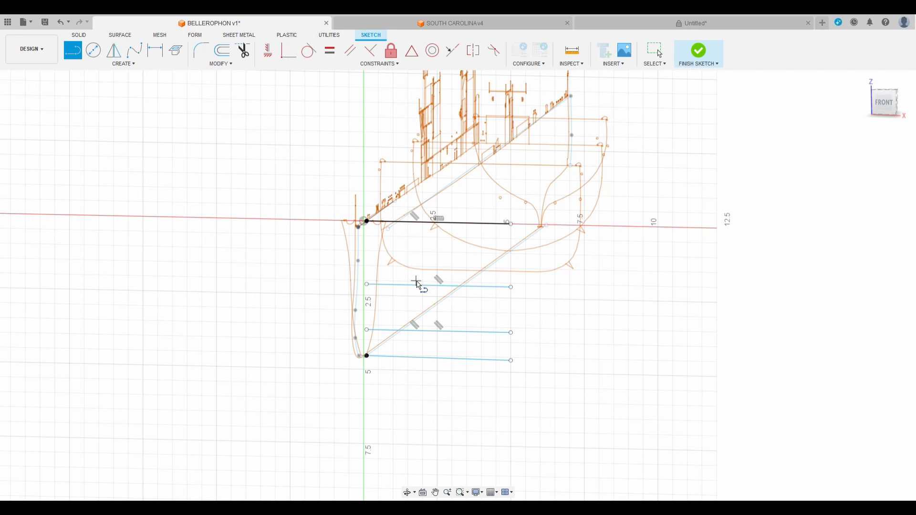
scroll(401, 258, "up", 5)
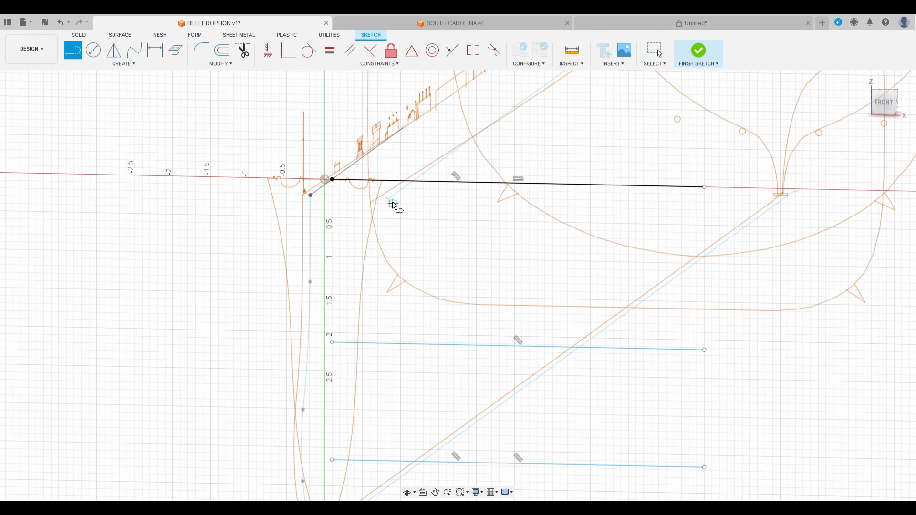
scroll(405, 250, "down", 1)
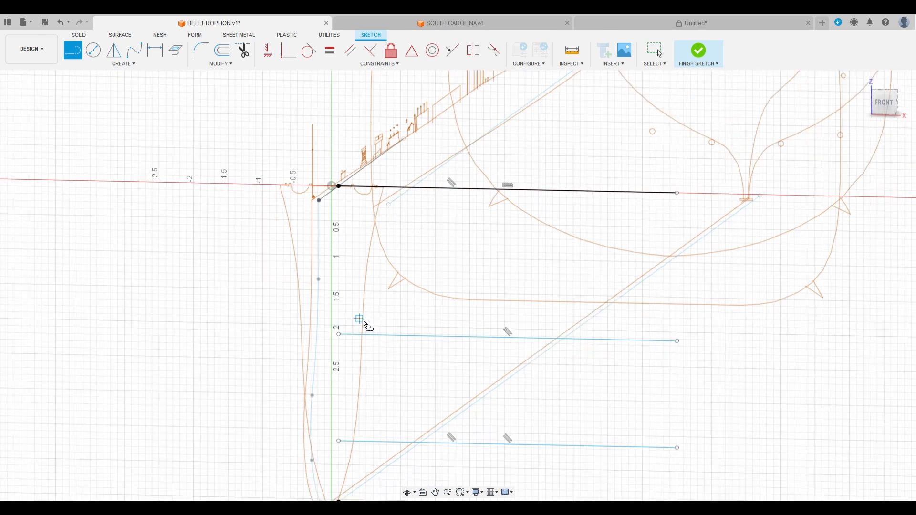
key("Escape")
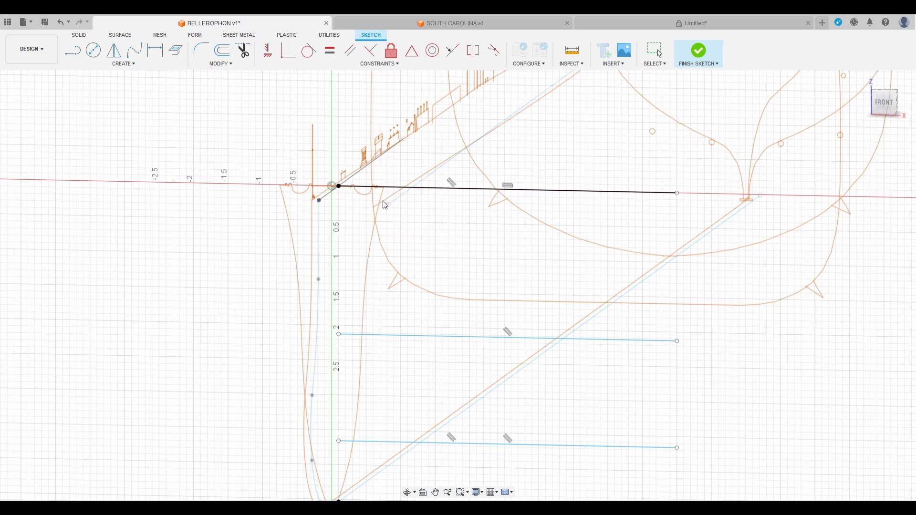
left_click(398, 201)
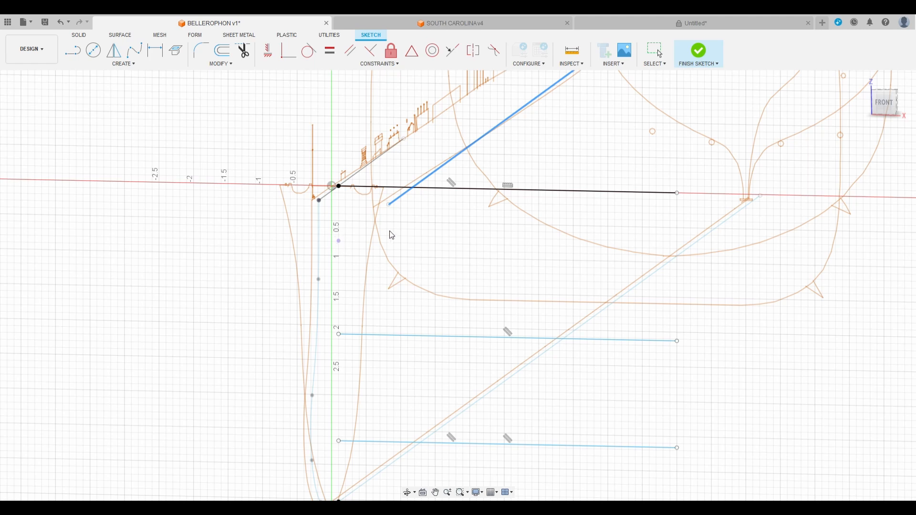
key("Escape")
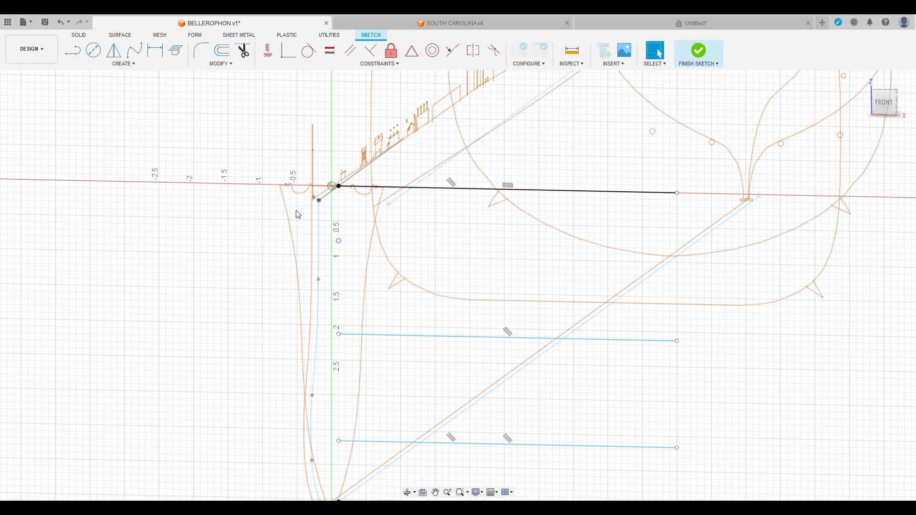
Draw a horizontal guide line from the projected lower deck point, ending in line with the ends of the other guide lines
left_click(883, 102)
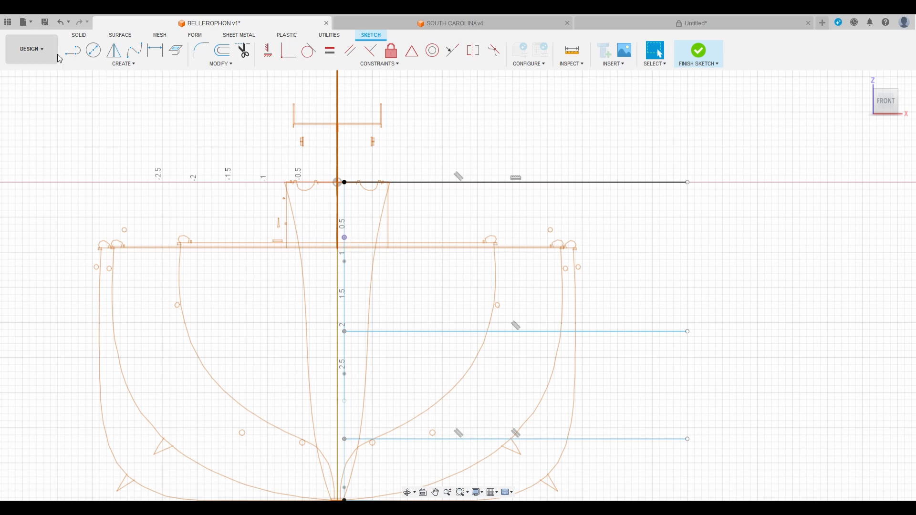
left_click(72, 51)
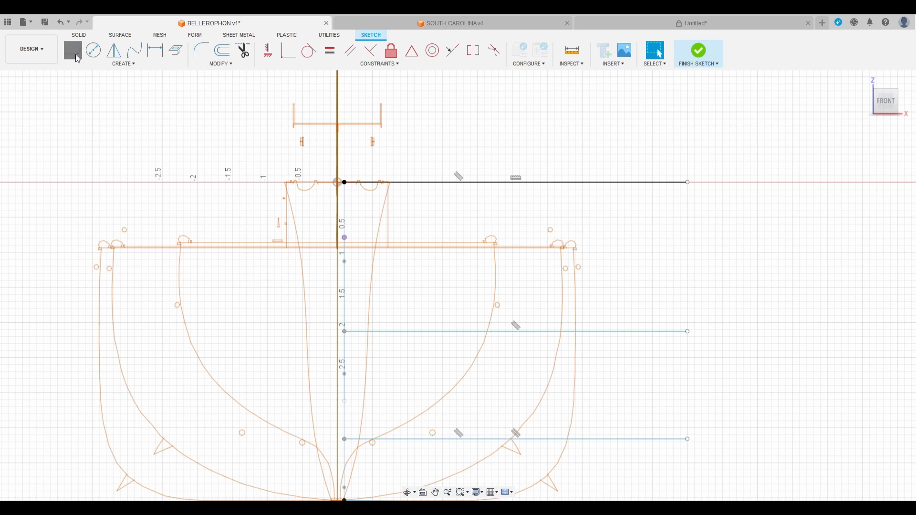
left_click(344, 238)
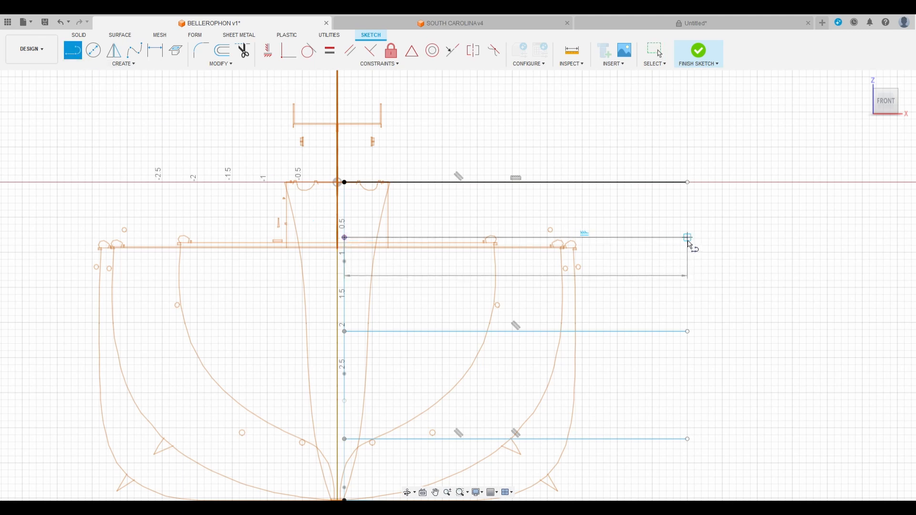
left_click(688, 237)
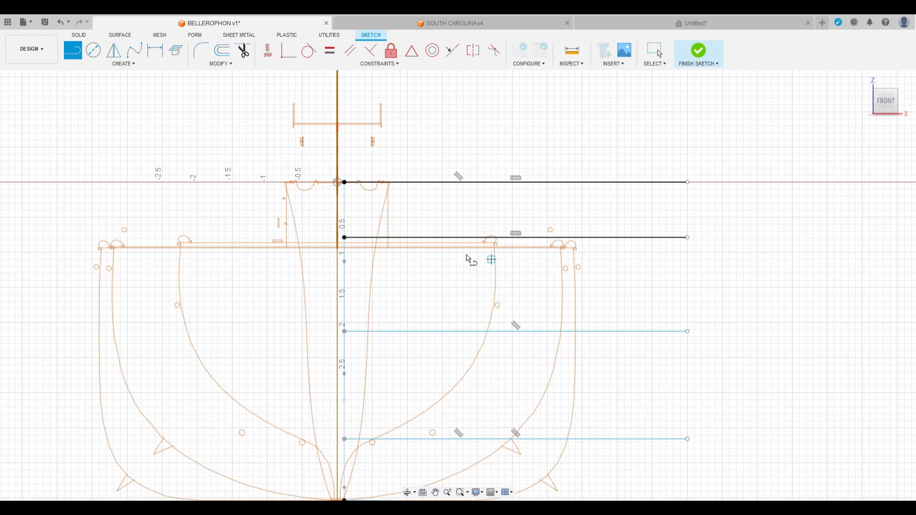
Start a fit point spline where the narrow bow section outline meets the deck guide line and place its second point on the lower deck guide line
scroll(429, 205, "down", 3)
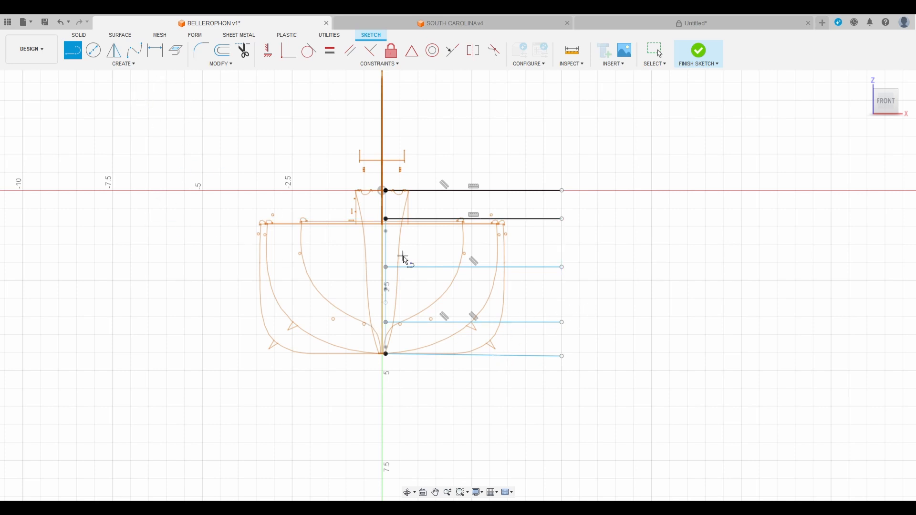
left_click(137, 51)
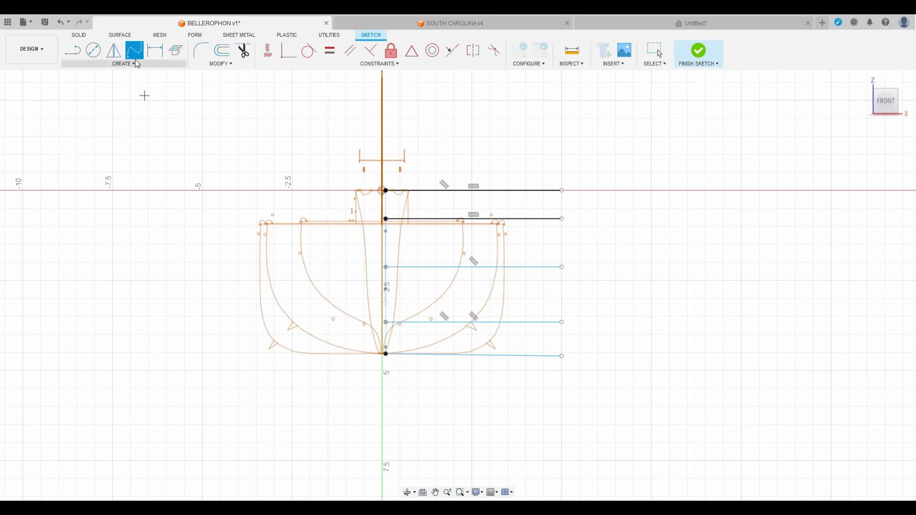
scroll(427, 231, "up", 2)
scroll(388, 157, "up", 5)
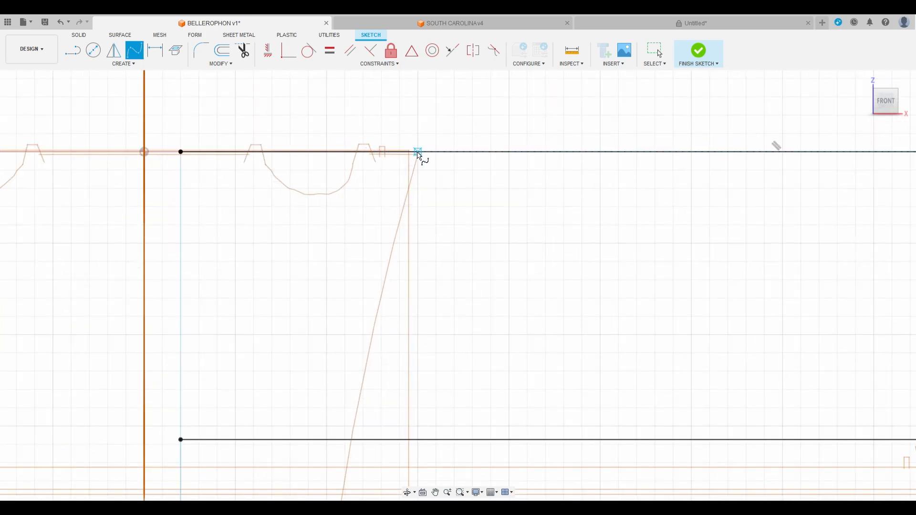
scroll(420, 155, "up", 3)
scroll(429, 148, "down", 4)
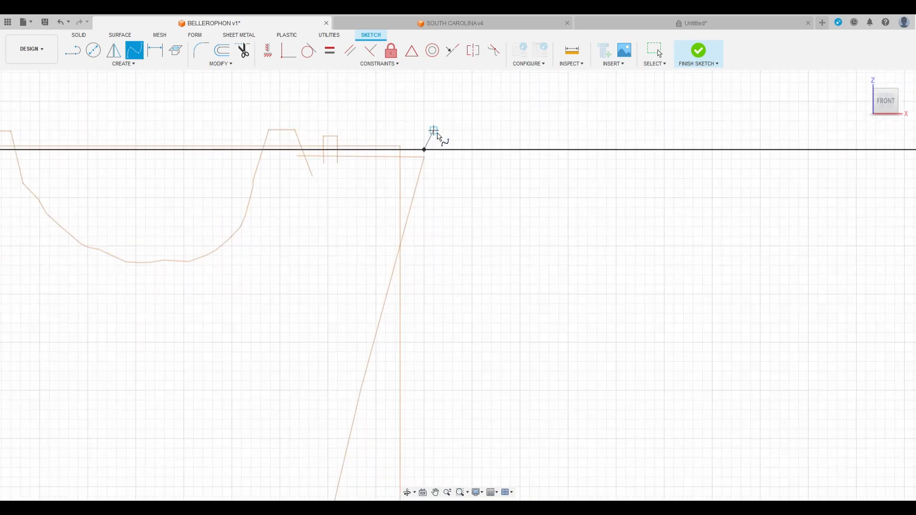
left_click(431, 138)
scroll(401, 190, "down", 2)
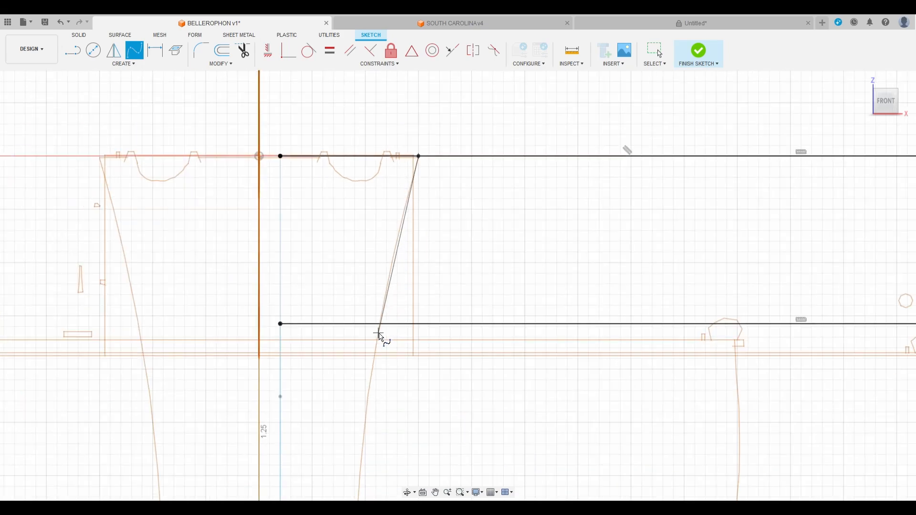
scroll(391, 267, "down", 3)
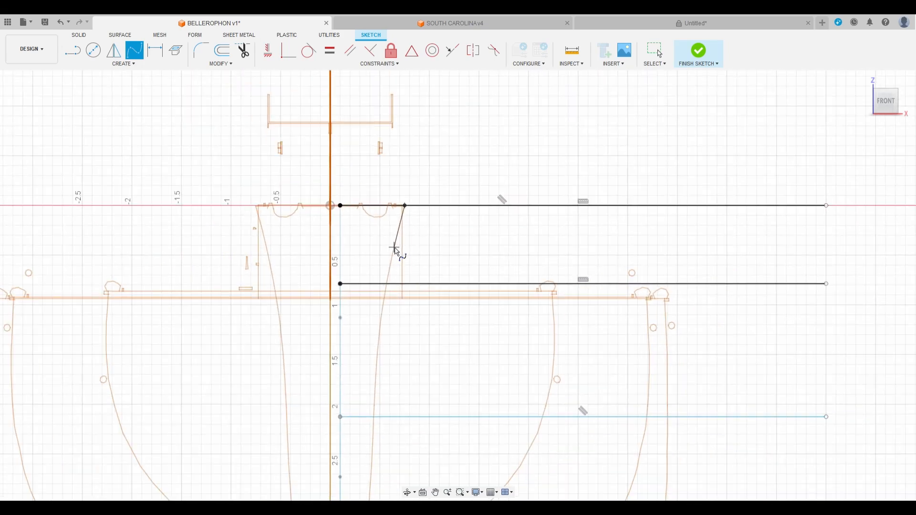
scroll(386, 279, "up", 3)
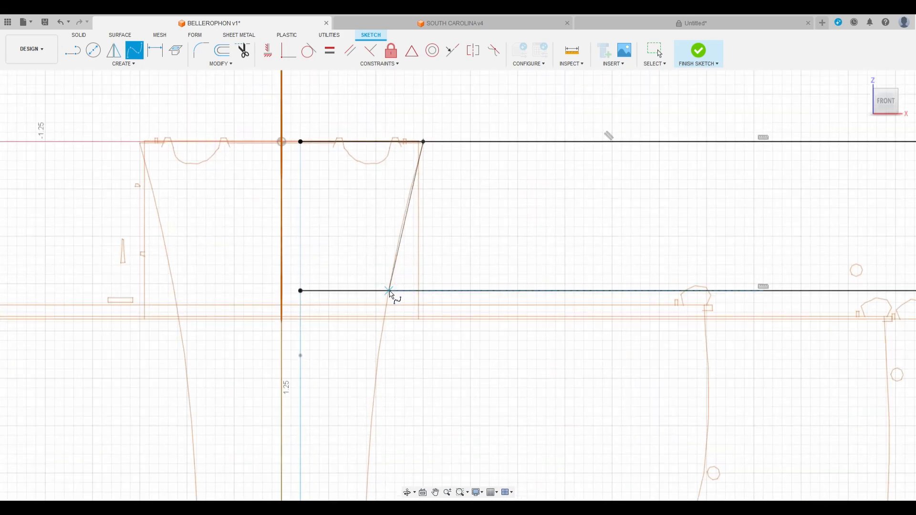
left_click(390, 290)
Continue the spline down the bow section outline with fit points where it crosses the two intermediate guide lines
scroll(400, 218, "down", 4)
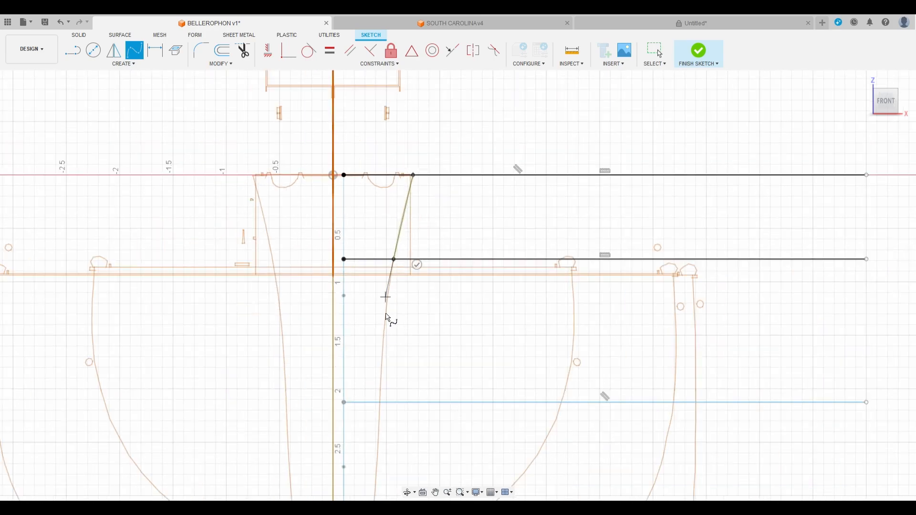
scroll(405, 317, "up", 5)
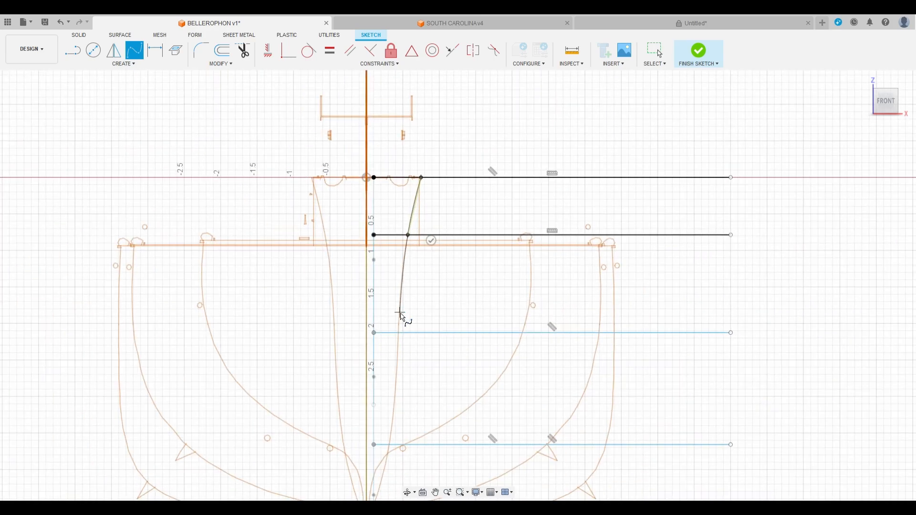
left_click(387, 340)
scroll(405, 215, "down", 5)
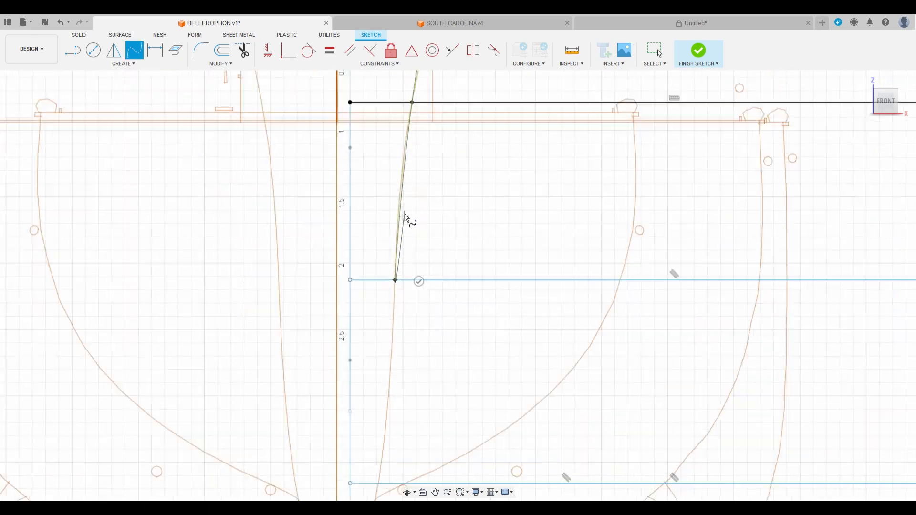
scroll(405, 388, "up", 4)
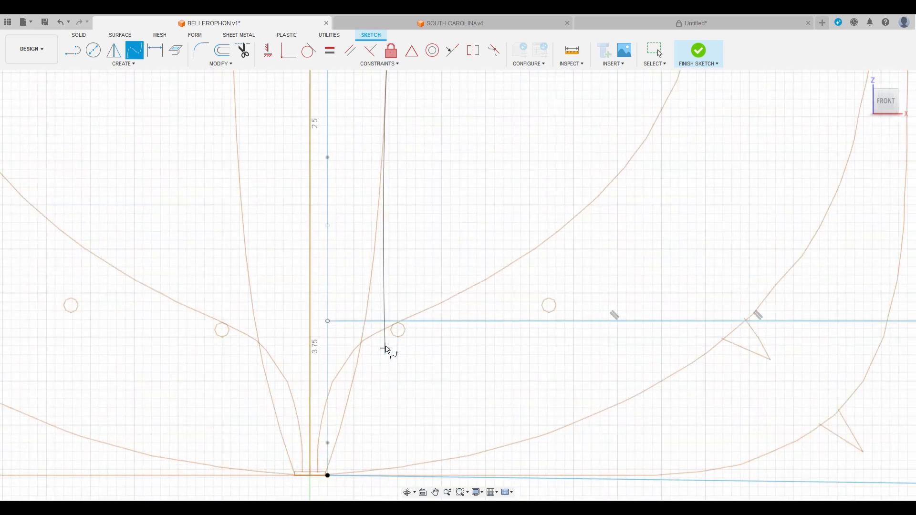
left_click(366, 322)
End the spline at the projected keel point and complete the curve
scroll(408, 256, "down", 2)
scroll(388, 398, "up", 5)
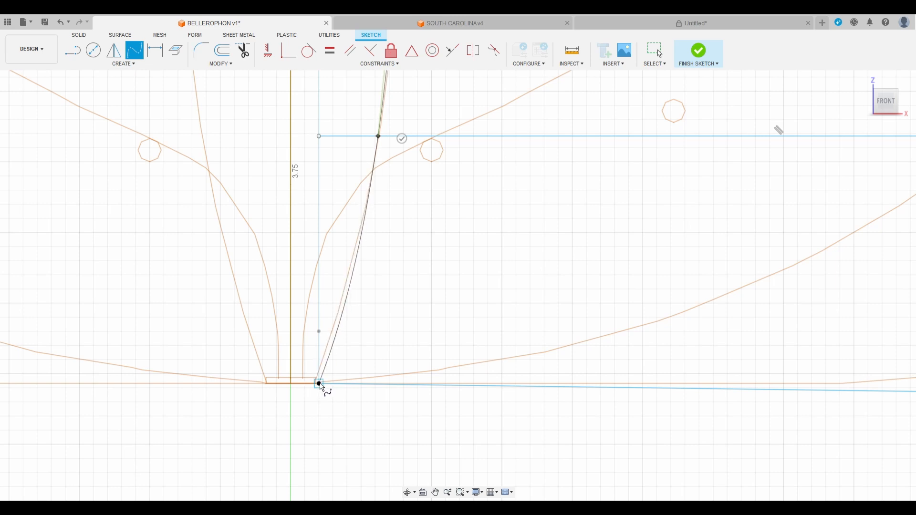
left_click(319, 384)
left_click(341, 393)
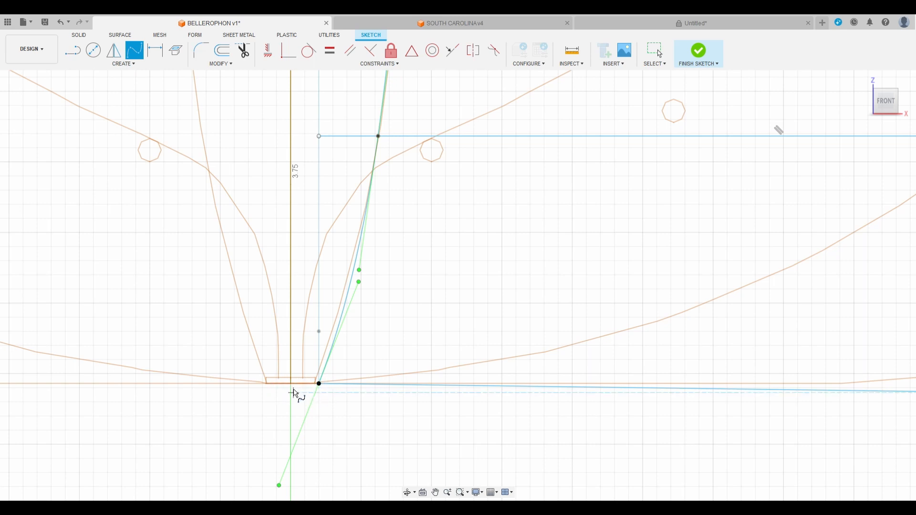
scroll(408, 386, "down", 5)
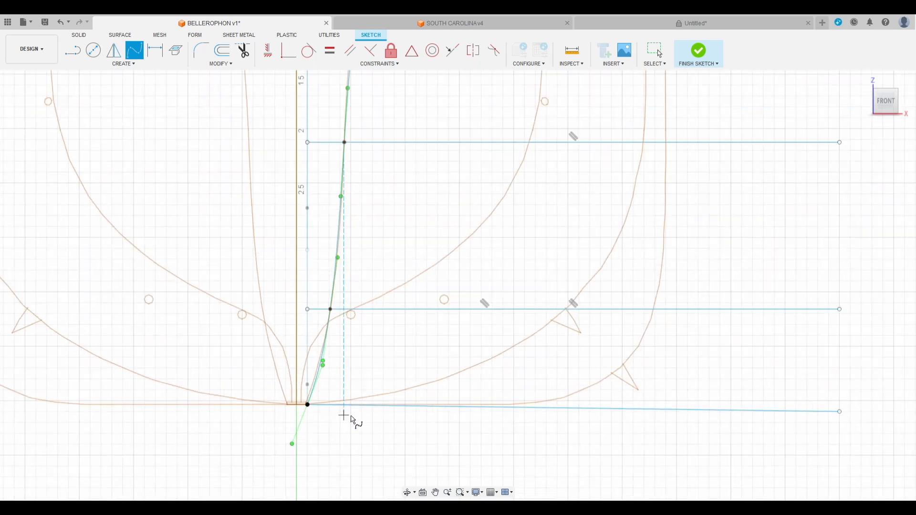
key("Escape")
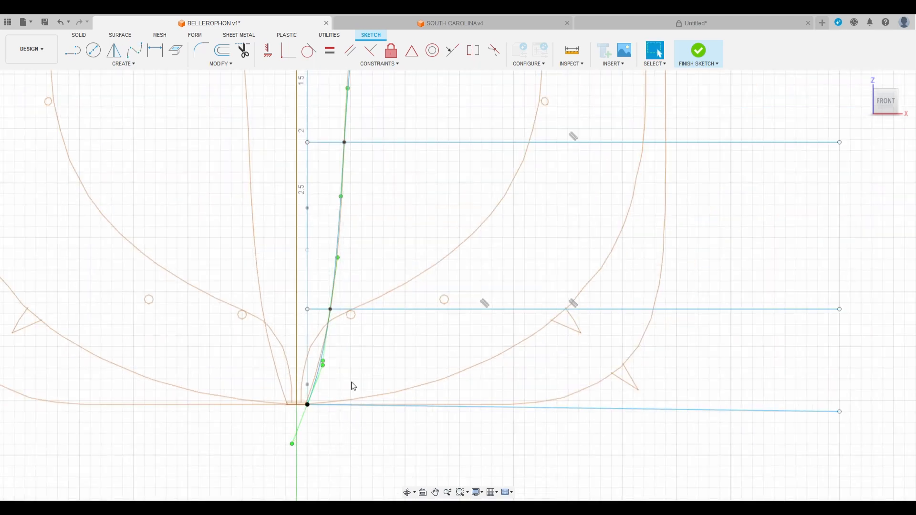
Adjust the spline's tangent handle between the deck and lower deck guide lines so the curve follows the bow section outline
scroll(353, 386, "down", 2)
scroll(388, 186, "up", 4)
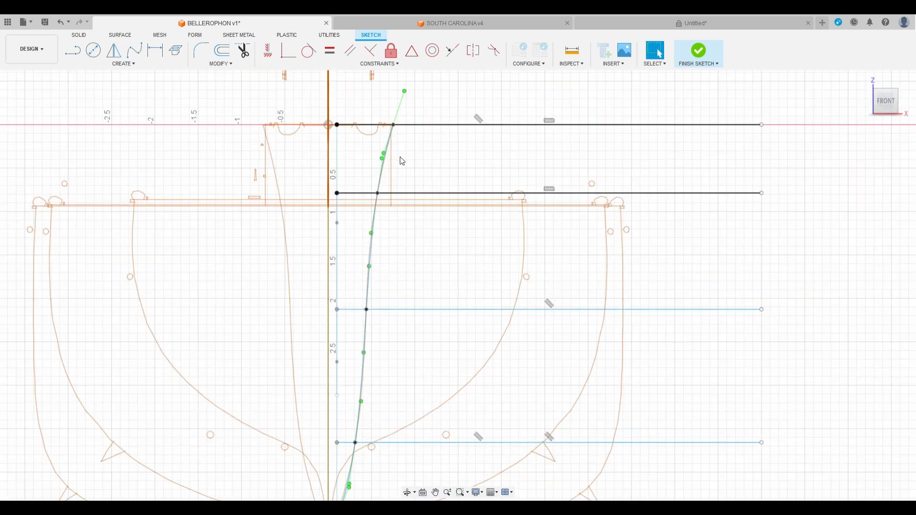
scroll(388, 144, "up", 5)
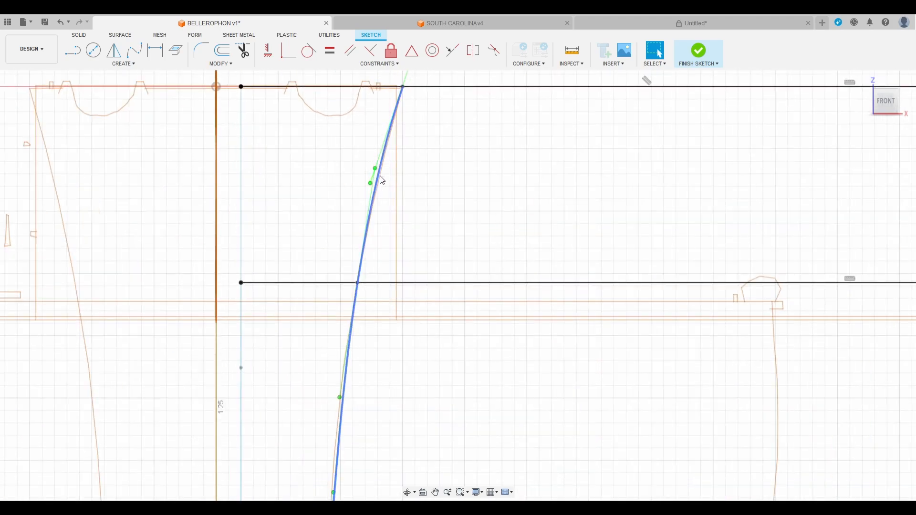
scroll(377, 205, "down", 2)
scroll(384, 202, "up", 5)
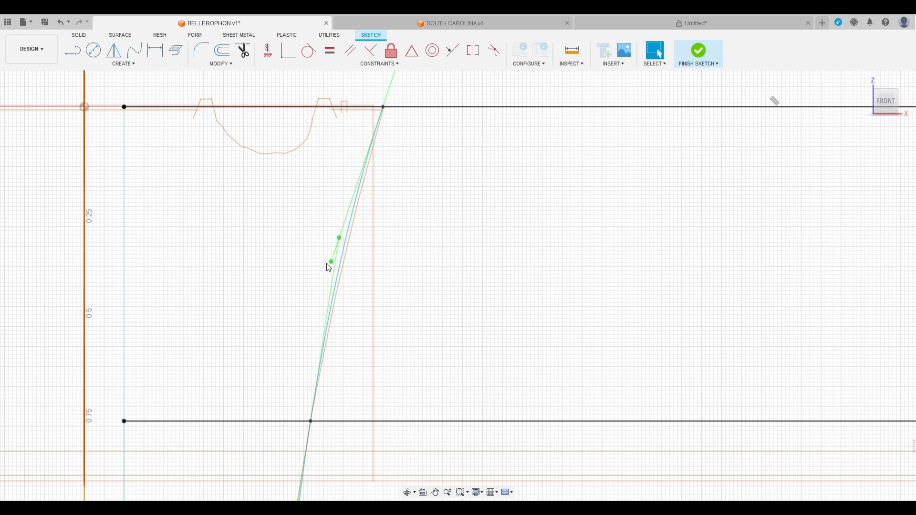
left_click_drag(331, 260, 335, 262)
scroll(315, 175, "down", 5)
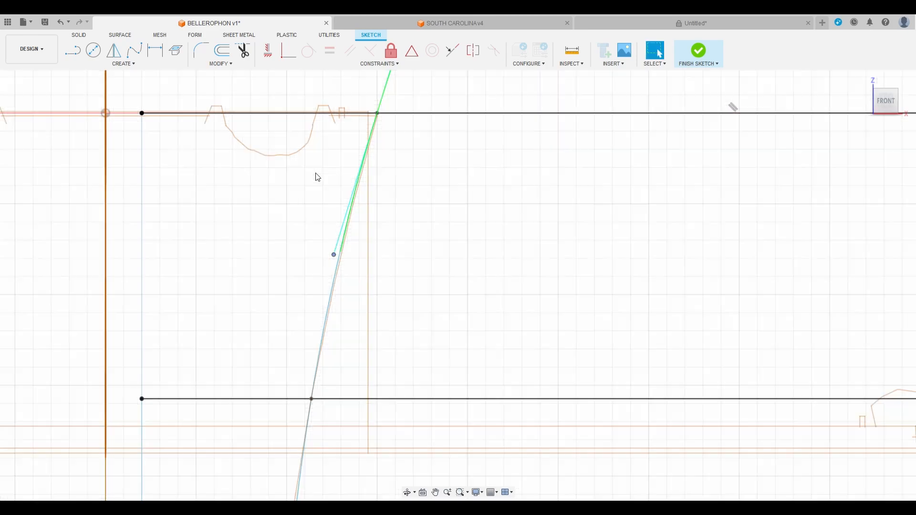
Check how closely the spline follows the bow section outline from the lower deck guide line down to the keel
scroll(316, 175, "down", 4)
scroll(315, 366, "up", 3)
scroll(315, 220, "down", 4)
middle_click_drag(312, 360, 329, 306)
scroll(313, 333, "up", 5)
scroll(316, 366, "down", 3)
scroll(316, 366, "up", 3)
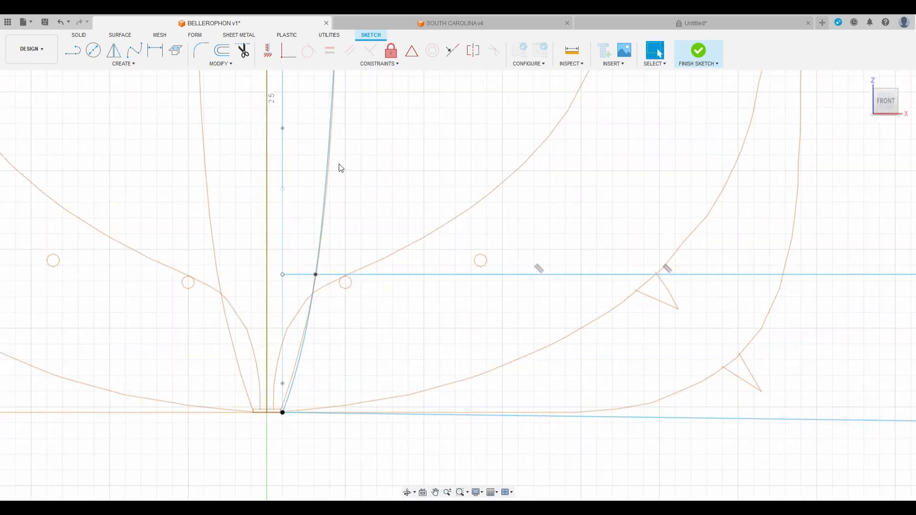
Adjust the tangent handle at the section spline's middle point so the curve follows the hull outline, and finish the sketch
middle_click_drag(339, 167, 326, 304)
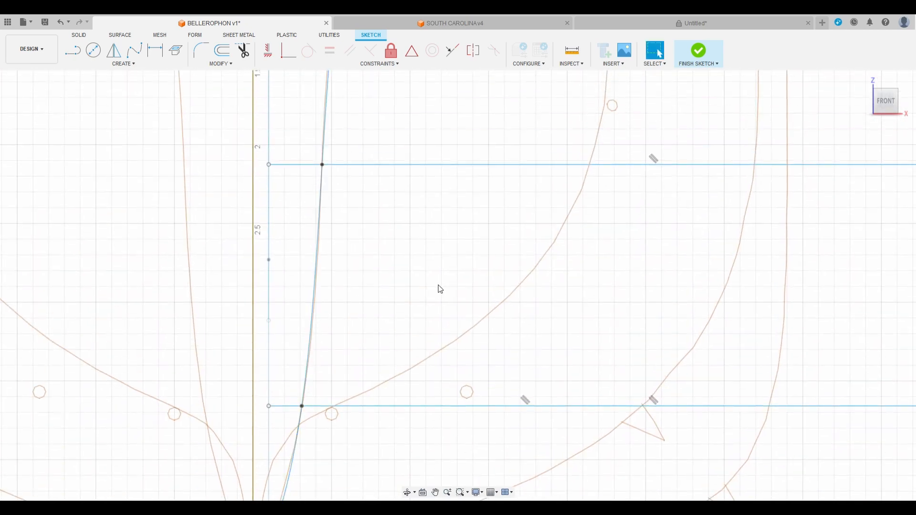
middle_click_drag(375, 278, 366, 380)
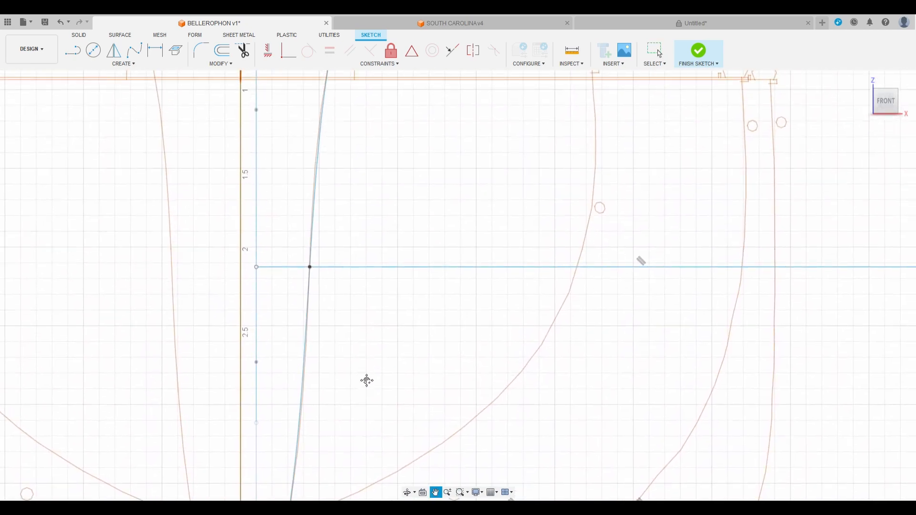
left_click(308, 344)
scroll(315, 319, "up", 2)
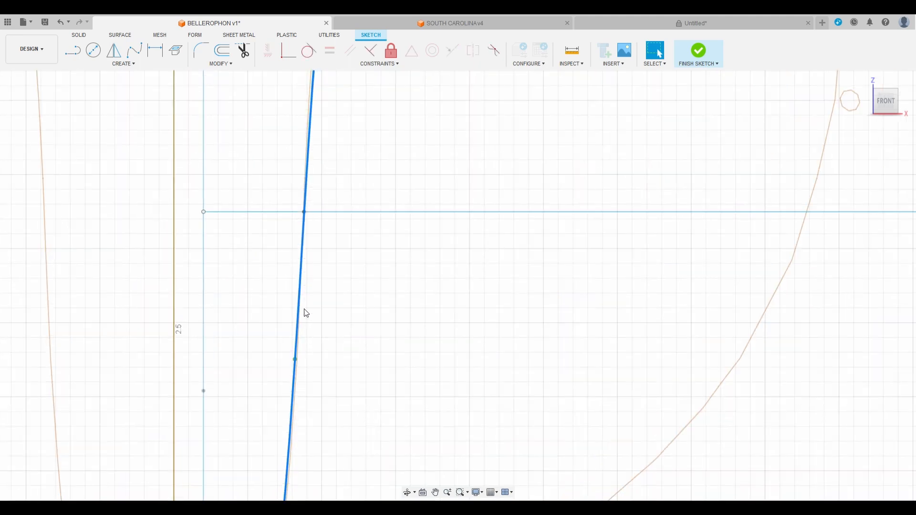
scroll(290, 281, "down", 2)
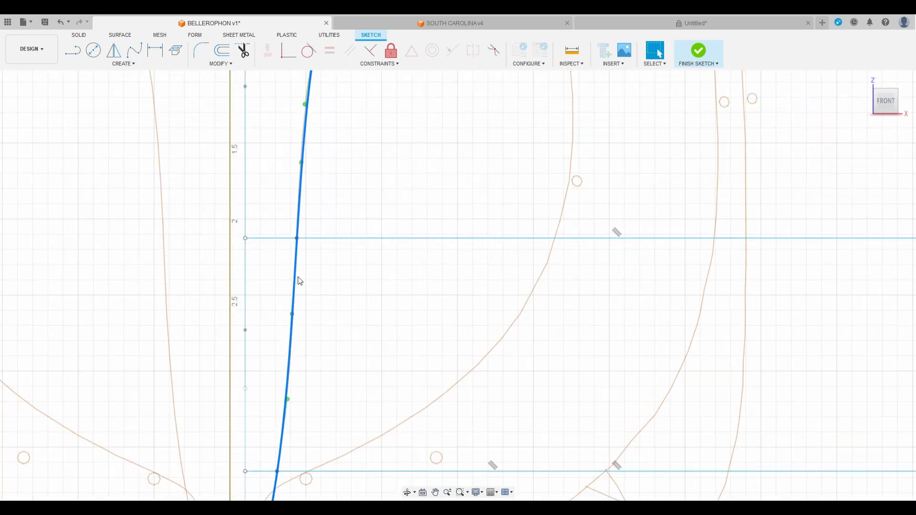
scroll(305, 245, "up", 6)
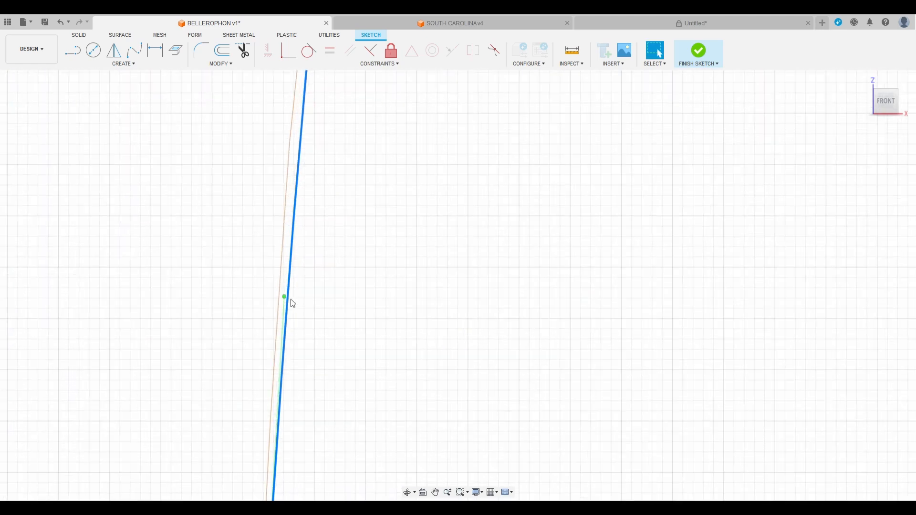
scroll(400, 198, "down", 2)
scroll(353, 229, "down", 4)
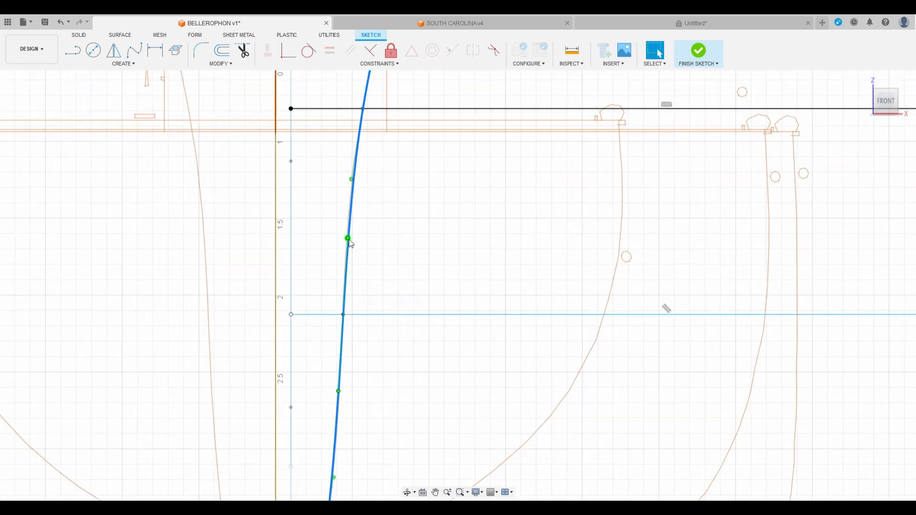
left_click_drag(347, 238, 345, 239)
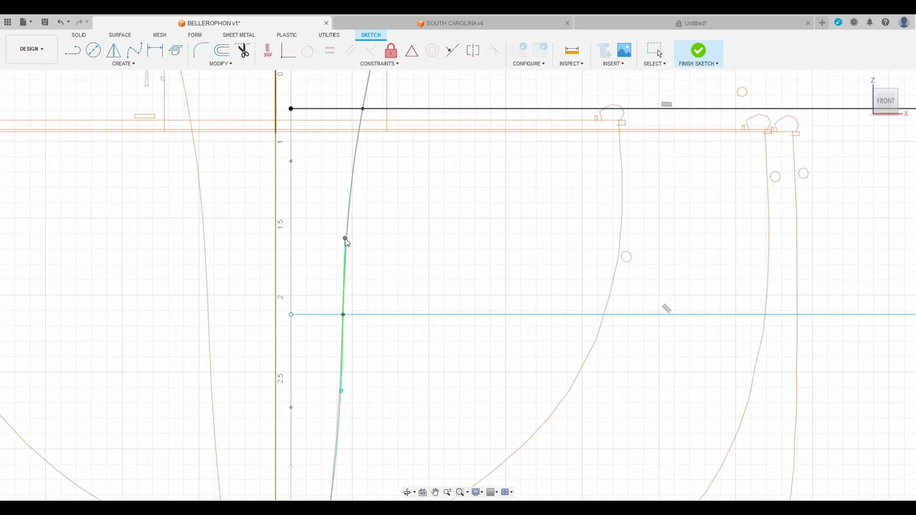
scroll(345, 218, "down", 2)
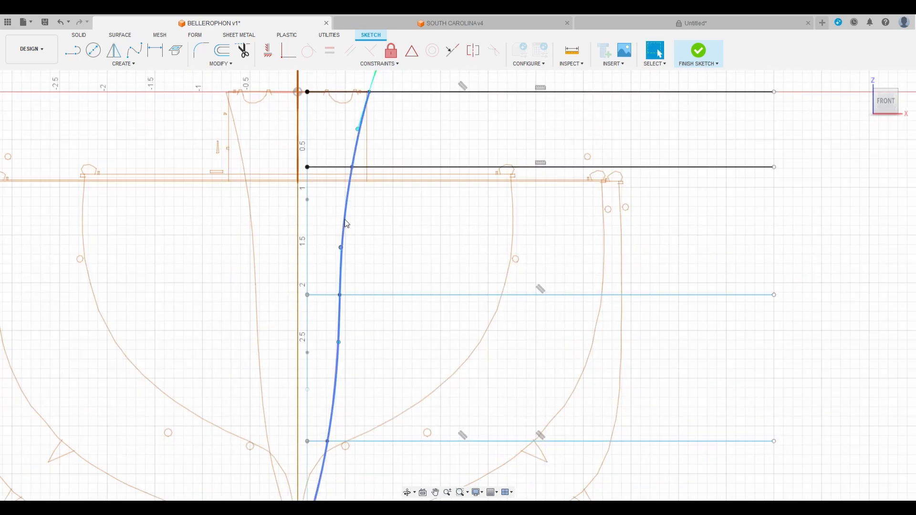
scroll(351, 195, "down", 2)
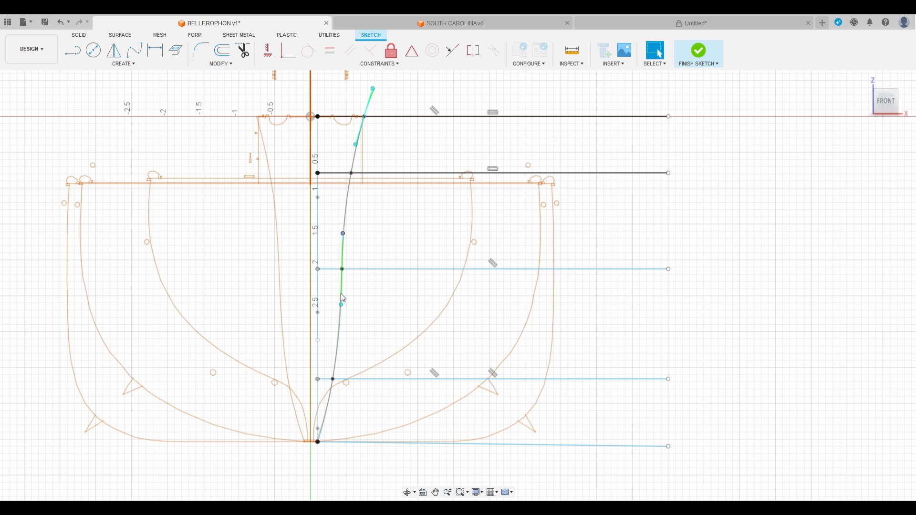
left_click(699, 51)
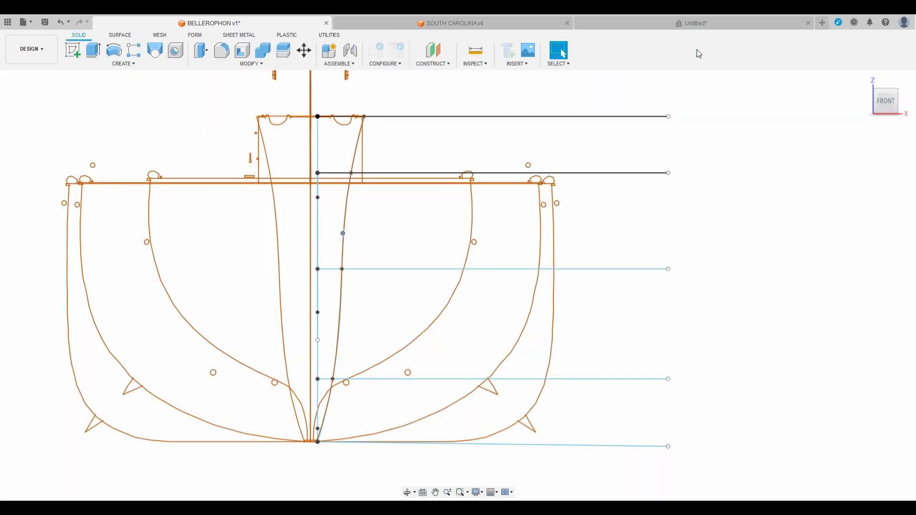
Examine in 3D how the bow section's spline and horizontal lines meet the keel and deck lines
left_click_drag(890, 104, 886, 111)
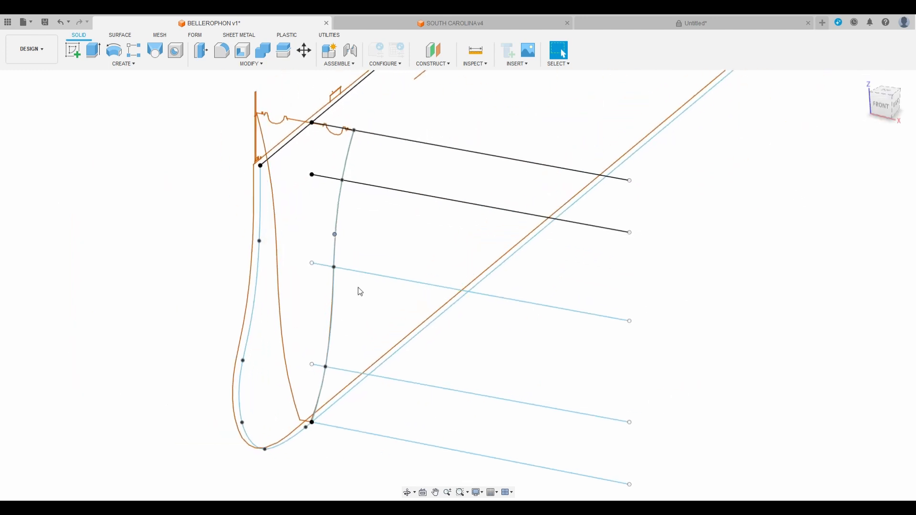
scroll(293, 463, "up", 5)
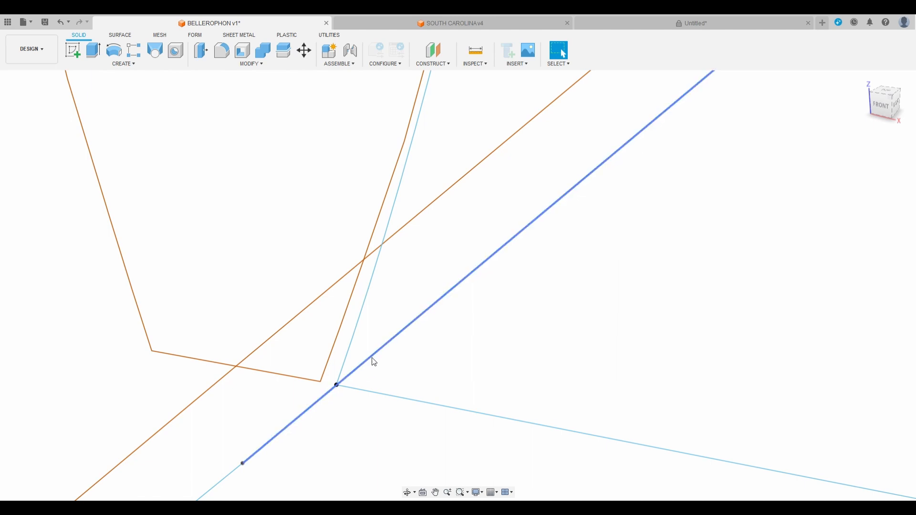
scroll(246, 459, "down", 3)
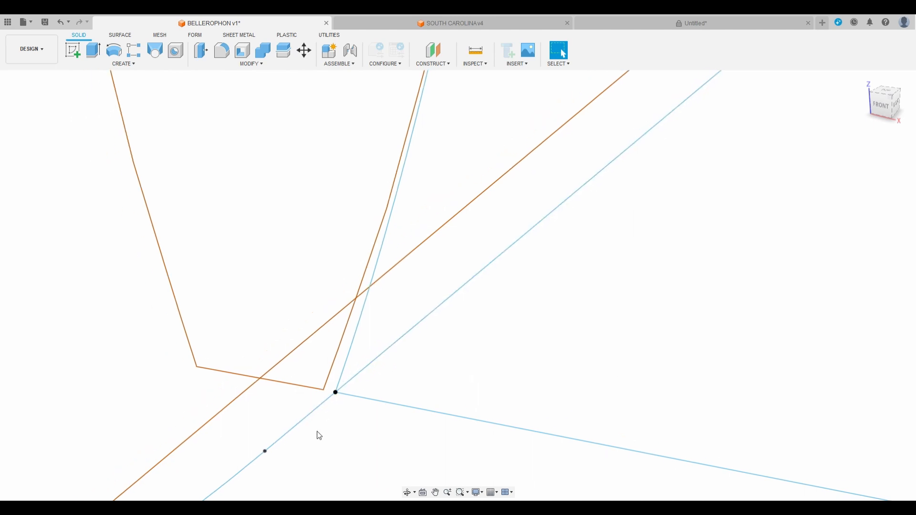
scroll(293, 483, "down", 3)
scroll(332, 214, "up", 5)
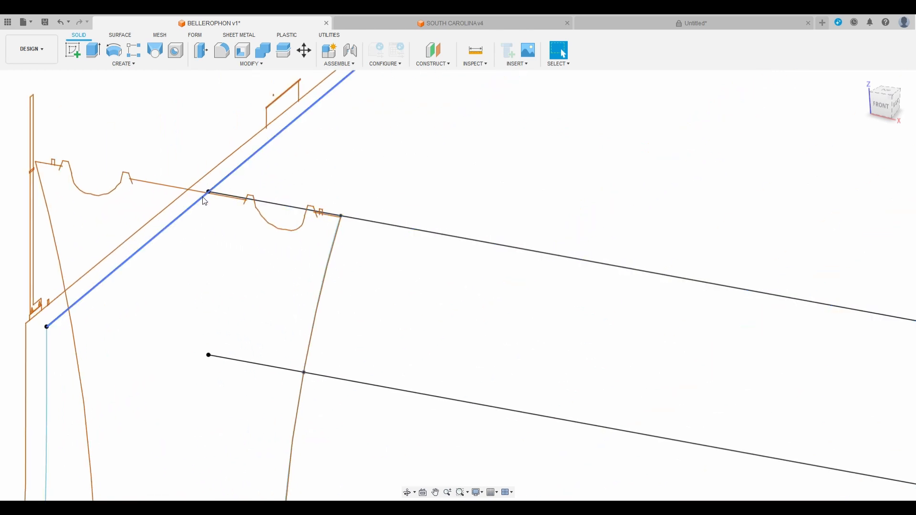
scroll(268, 158, "down", 4)
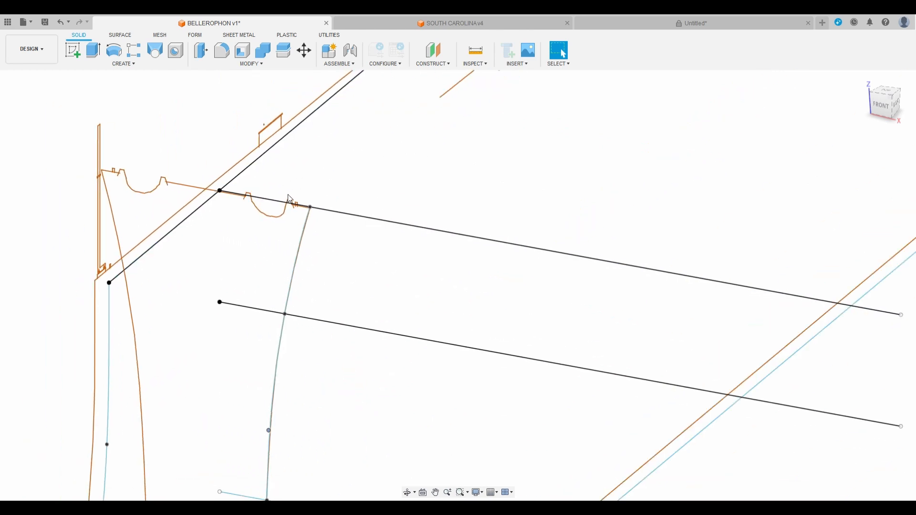
scroll(301, 337, "down", 5)
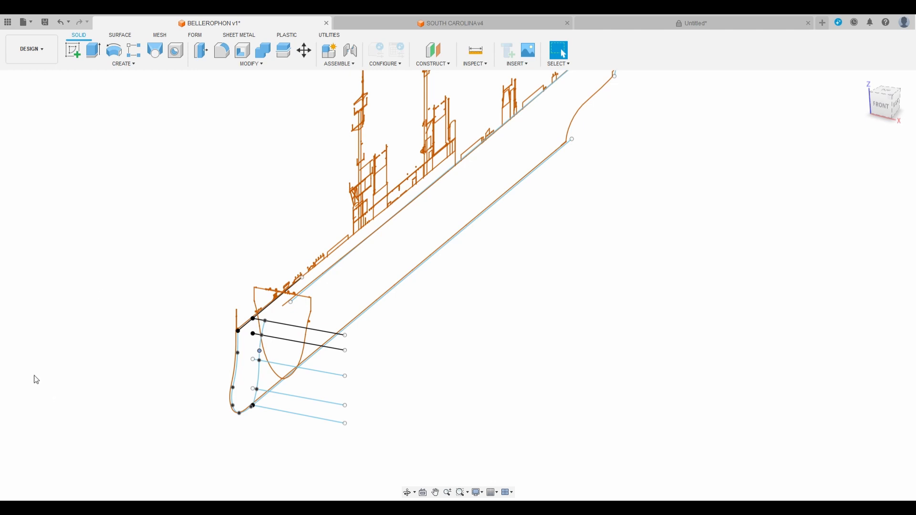
Start a new sketch on the construction plane at the next hull section behind the bow section
middle_click_drag(458, 285, 433, 269, "shift")
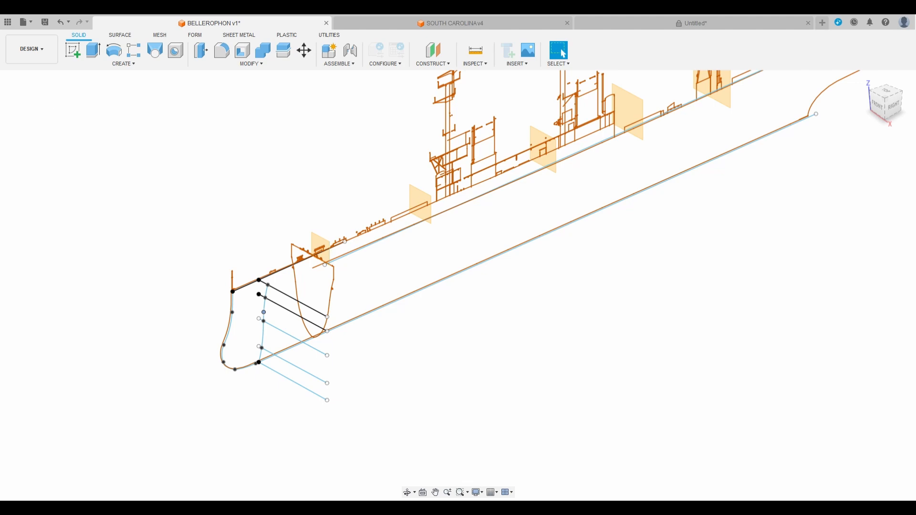
left_click(73, 60)
key("ctrl+z")
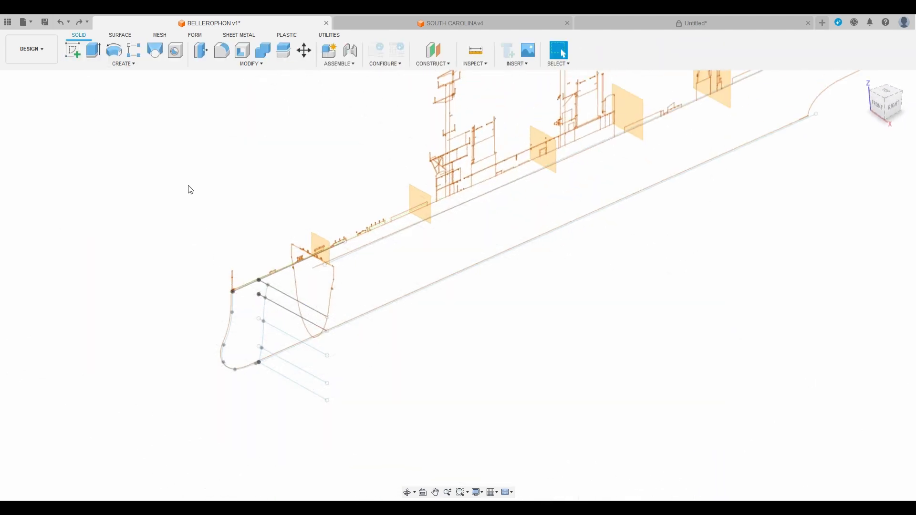
left_click(74, 52)
left_click(323, 280)
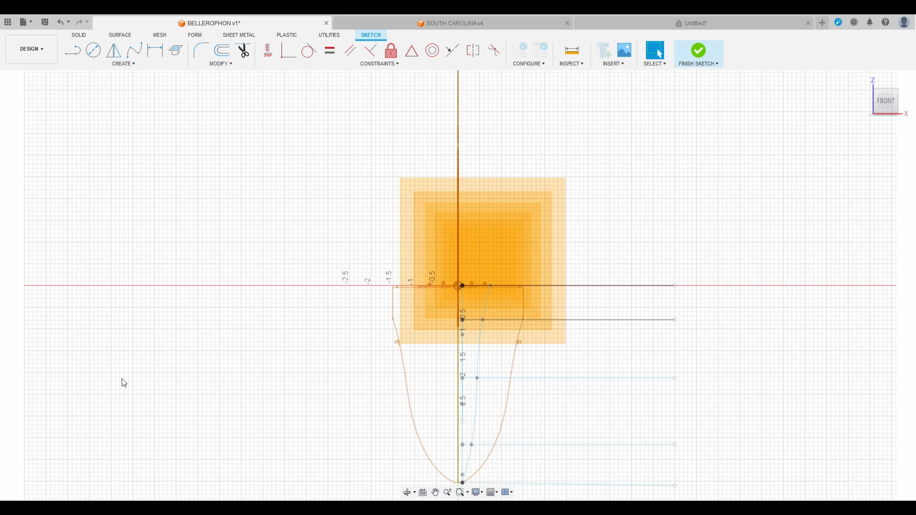
scroll(253, 179, "down", 4)
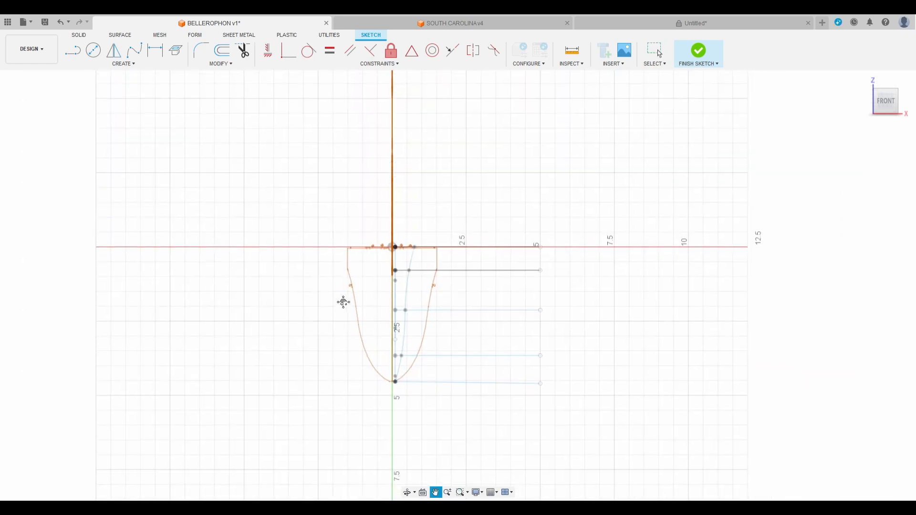
Add reference points to the sketch where the keel line and the upper deck line cross the section plane
left_click_drag(890, 111, 872, 120)
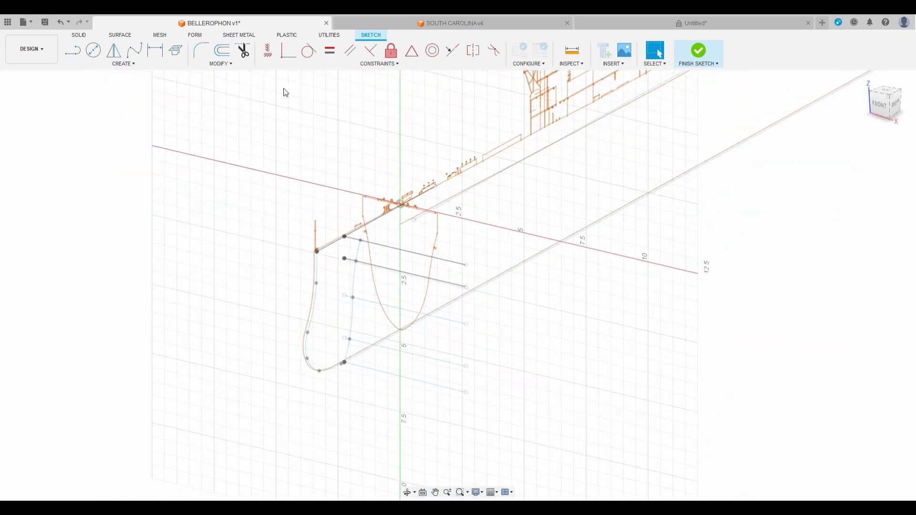
left_click(179, 56)
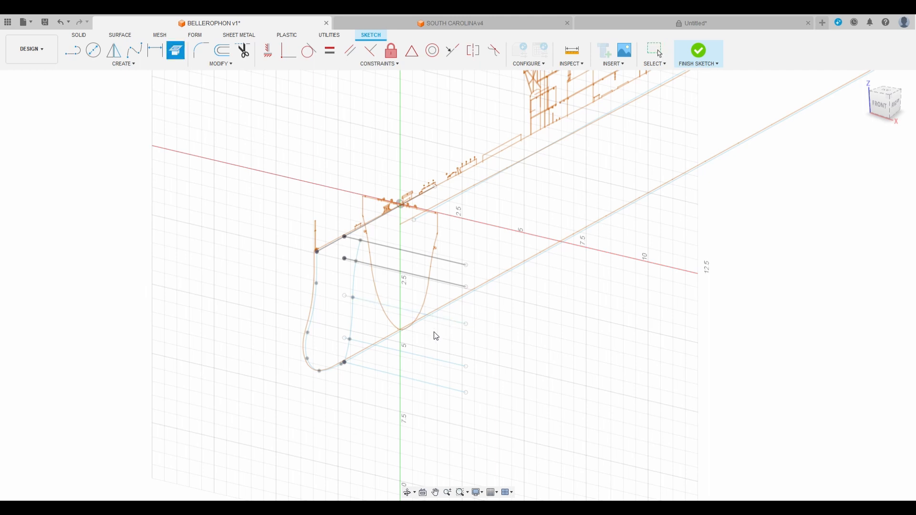
left_click(424, 319)
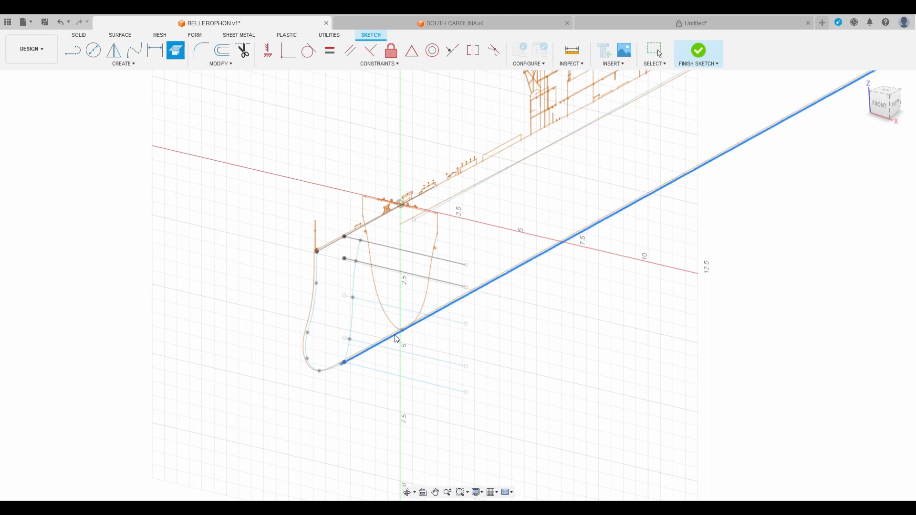
left_click(388, 213)
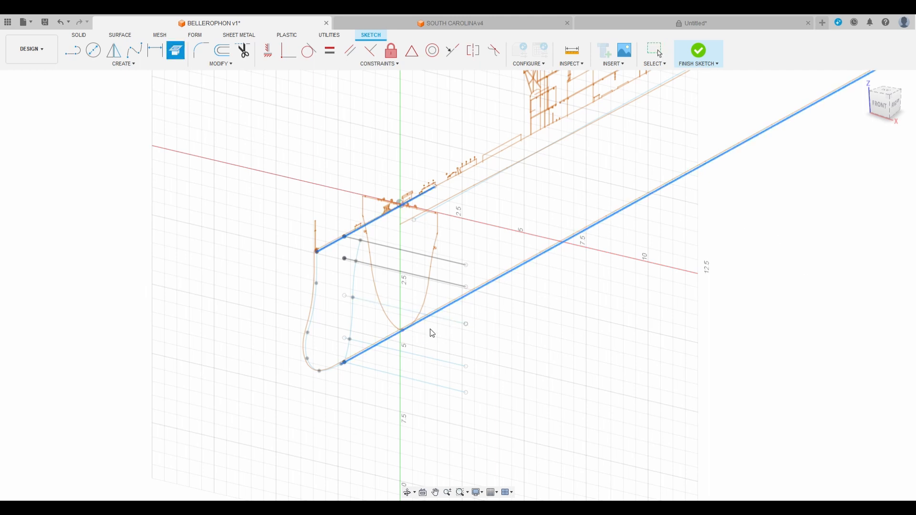
key("Escape")
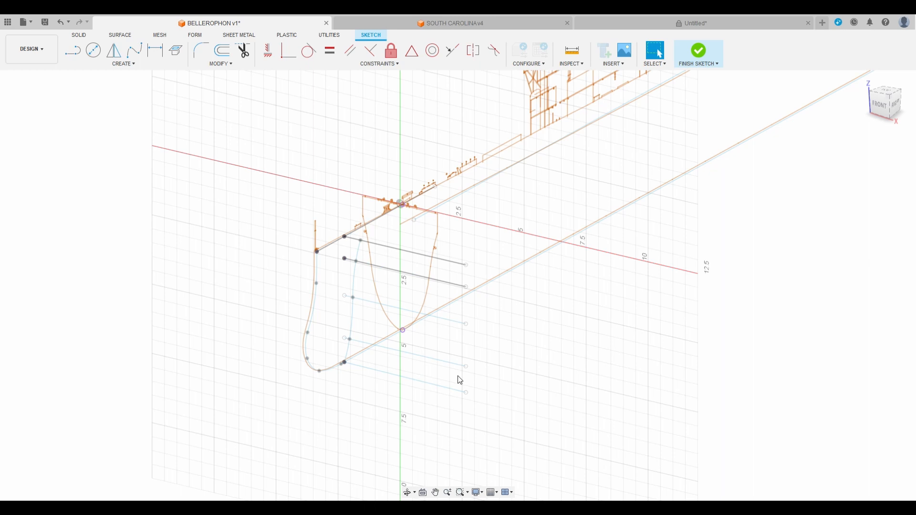
Project the previous section's five horizontal guide lines onto the new sketch plane
left_click(453, 263)
left_click(446, 282, "shift")
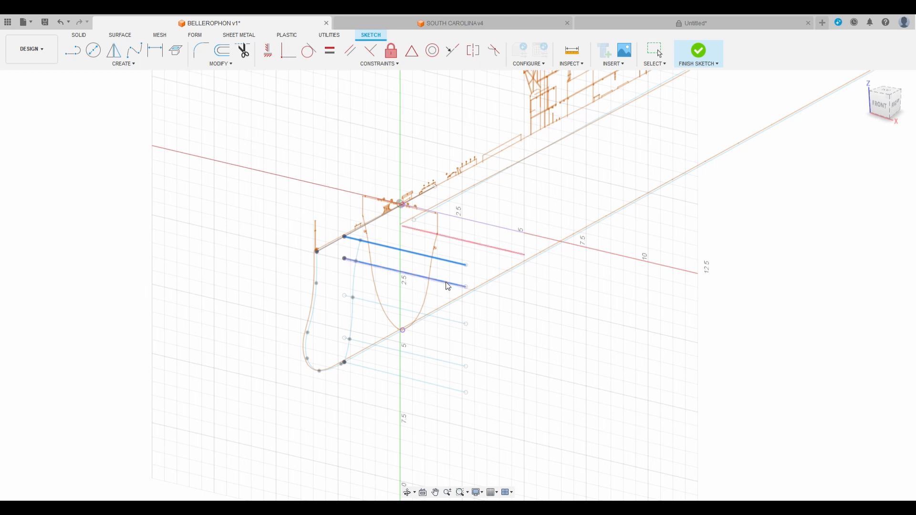
left_click(448, 319, "shift")
left_click(446, 361, "shift")
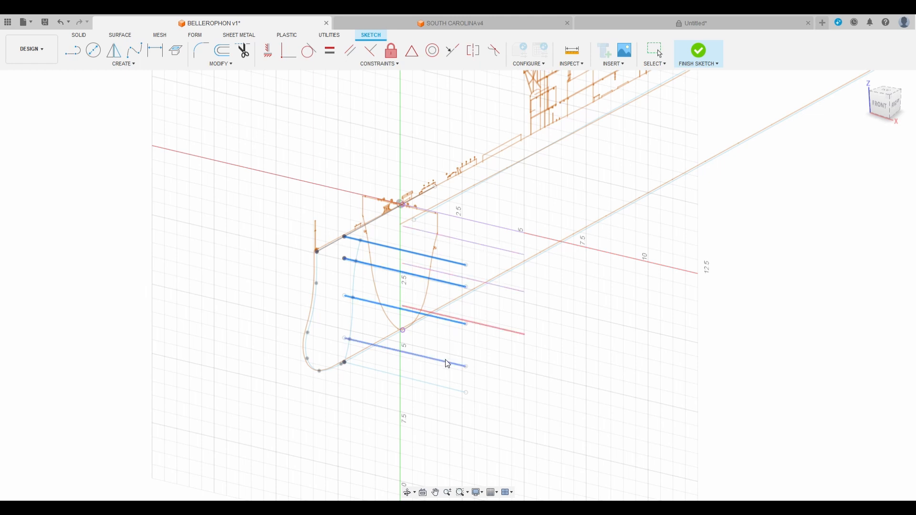
left_click(448, 392, "shift")
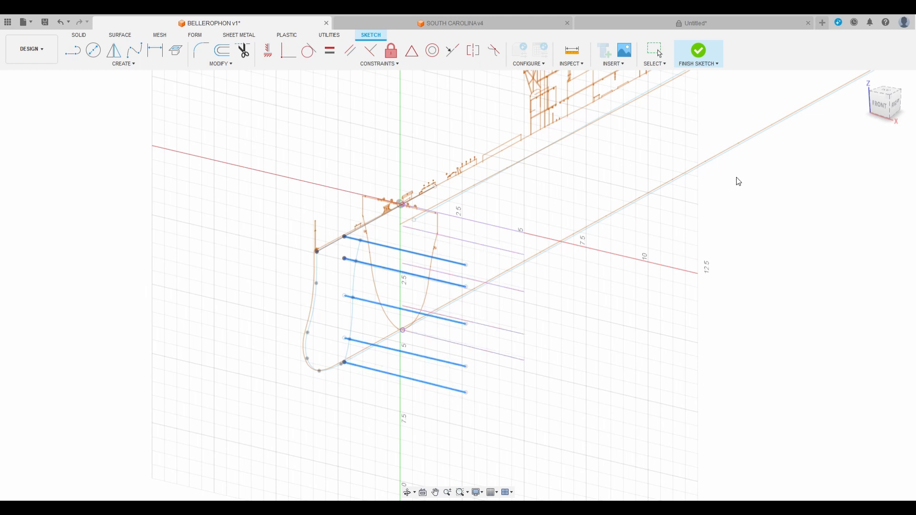
key("Return")
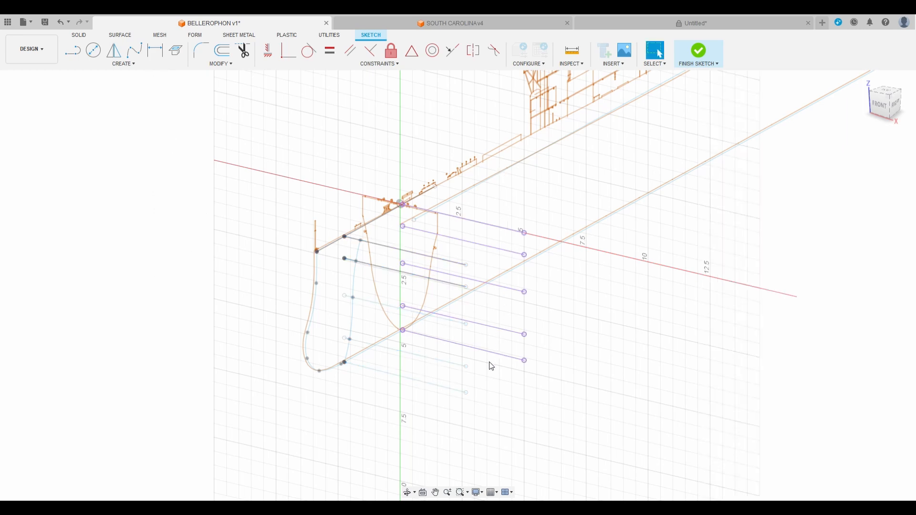
Compare the projected lines with the hull outline, then show the ship mesh and examine the hull-side corner below the deck edge
left_click(881, 109)
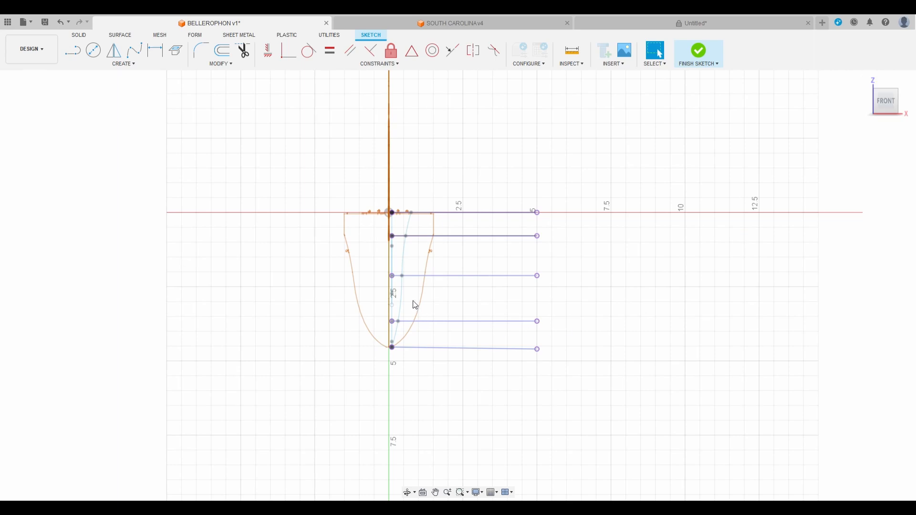
scroll(415, 302, "up", 5)
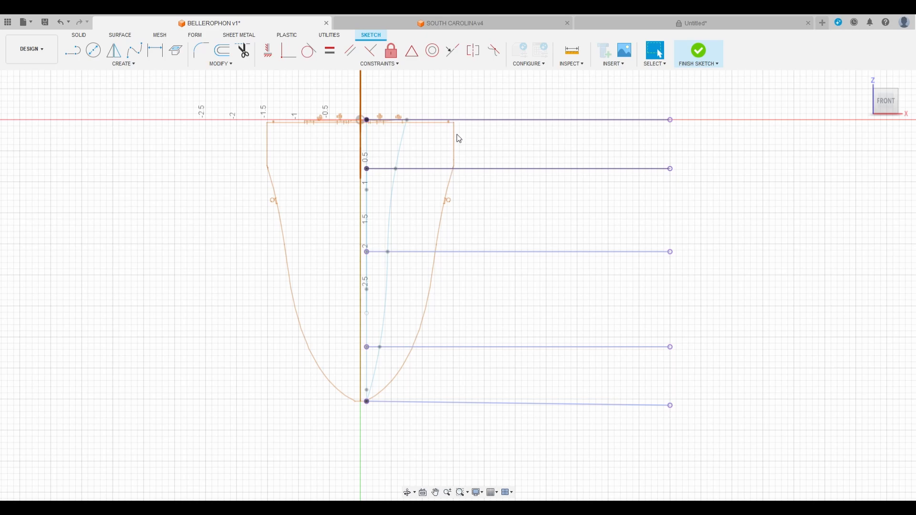
left_click_drag(888, 102, 857, 118)
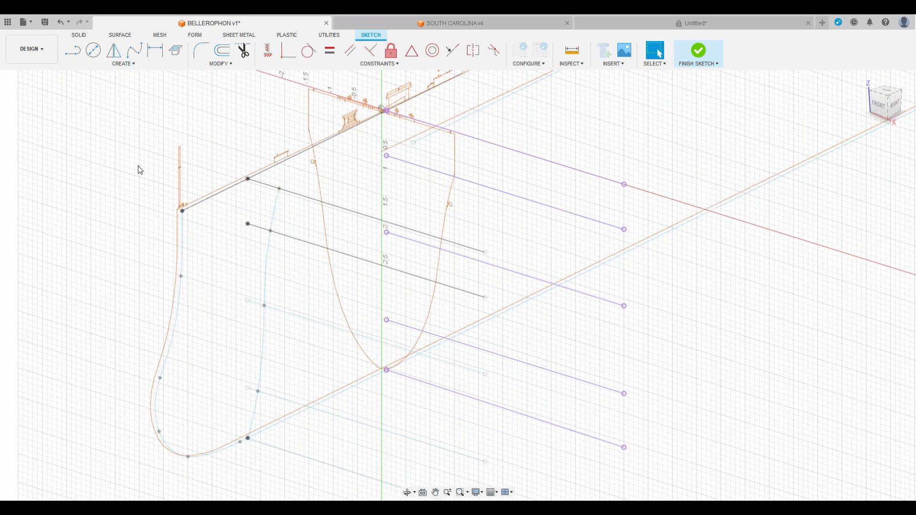
left_click(39, 151)
scroll(176, 241, "down", 4)
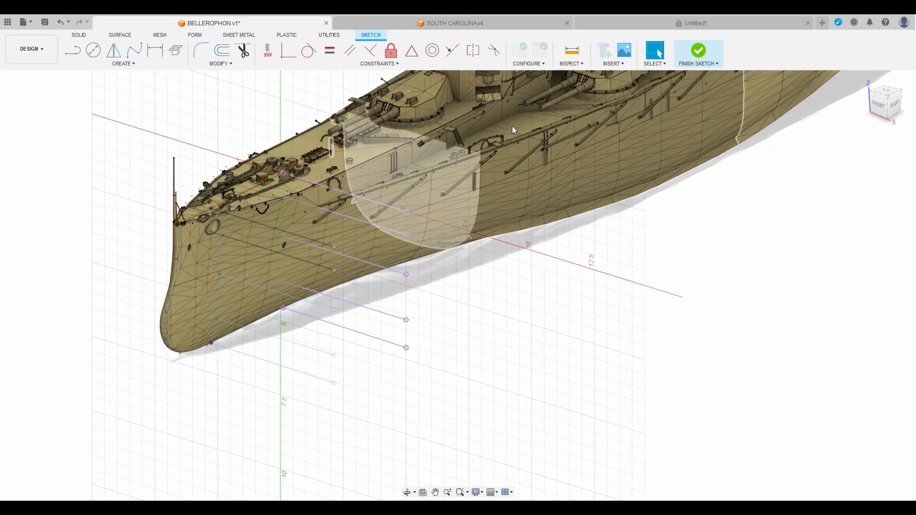
scroll(316, 204, "up", 5)
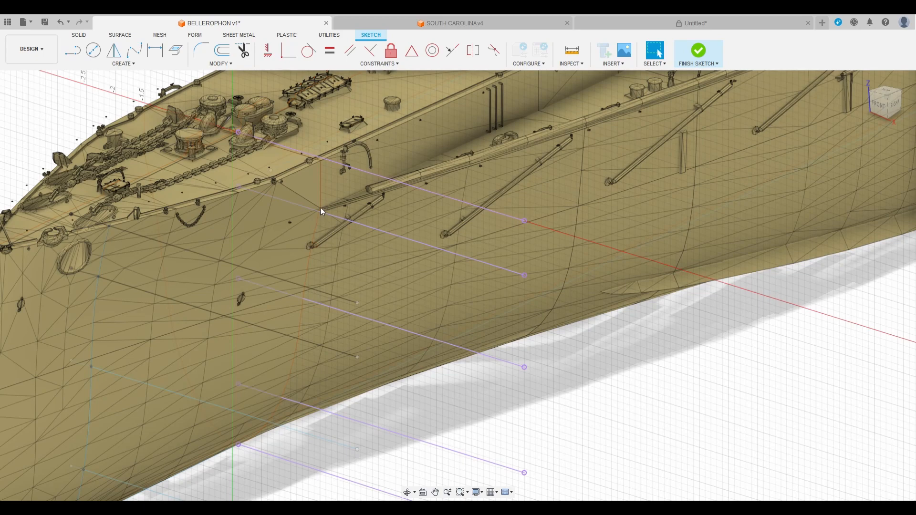
scroll(321, 208, "up", 5)
scroll(319, 211, "down", 2)
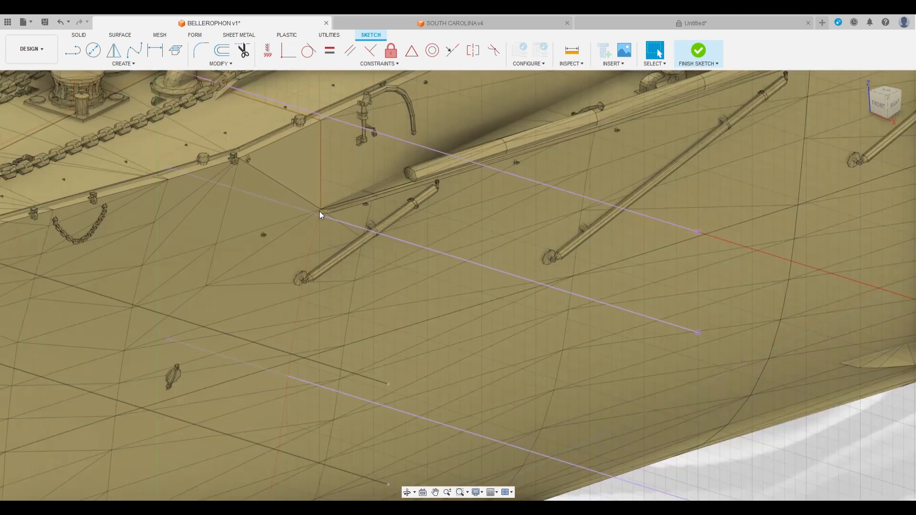
Hide the ship mesh and face the section sketch from the front
scroll(319, 211, "down", 2)
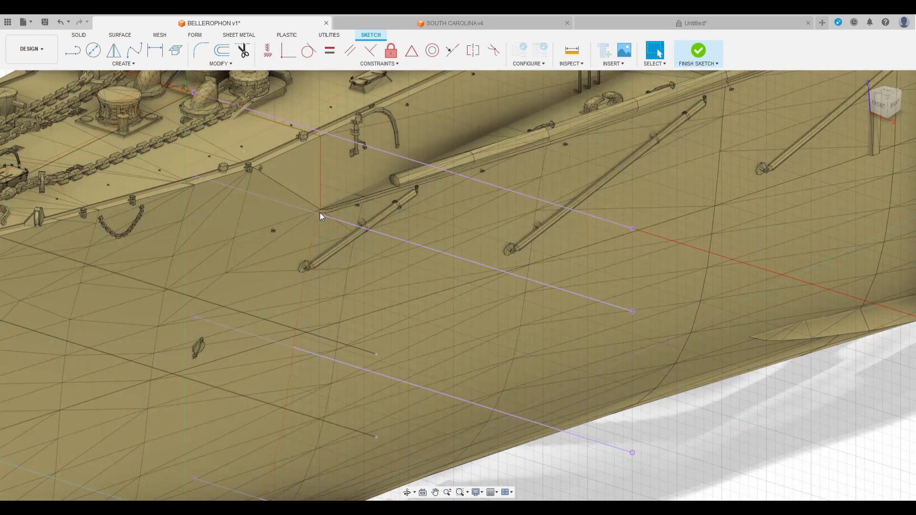
scroll(321, 215, "down", 3)
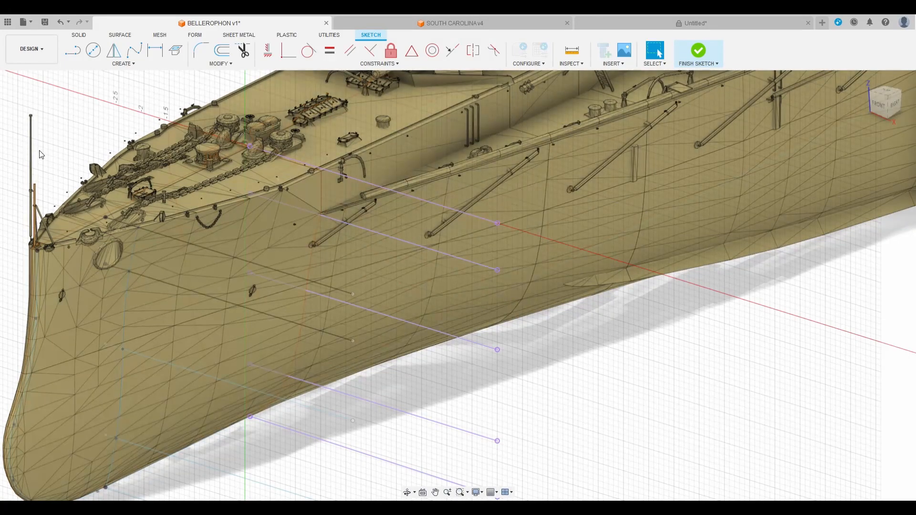
left_click(40, 150)
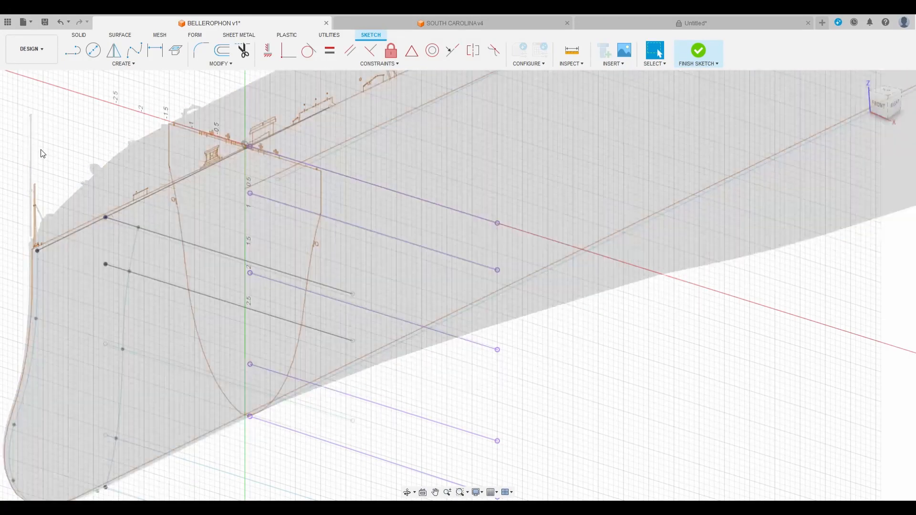
left_click(879, 103)
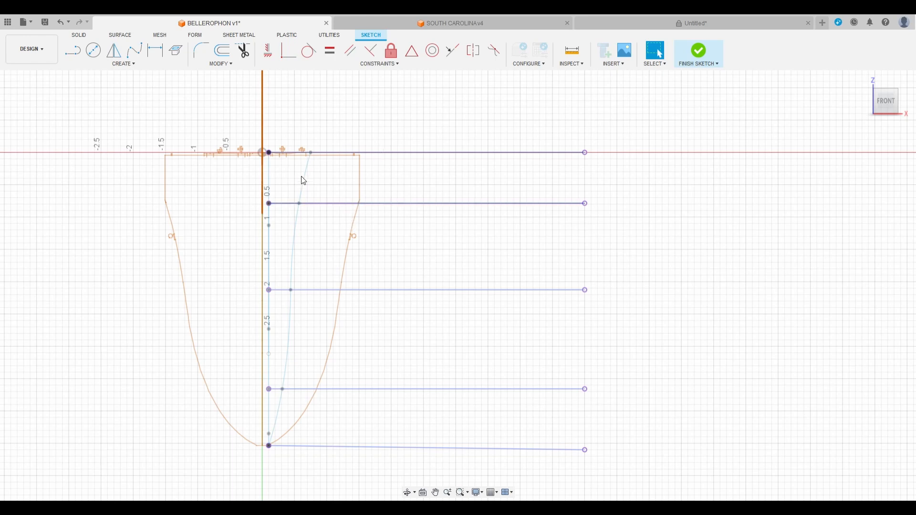
Draw a fit point spline from the deck guide line down to the keel point, following the hull outline's crossings with the guide lines between
left_click(135, 52)
scroll(363, 211, "up", 3)
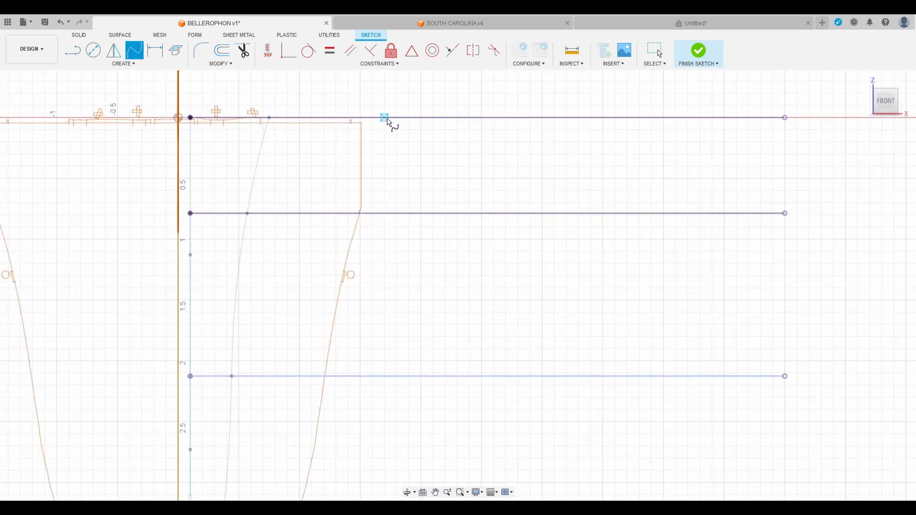
left_click(385, 118)
scroll(366, 222, "up", 4)
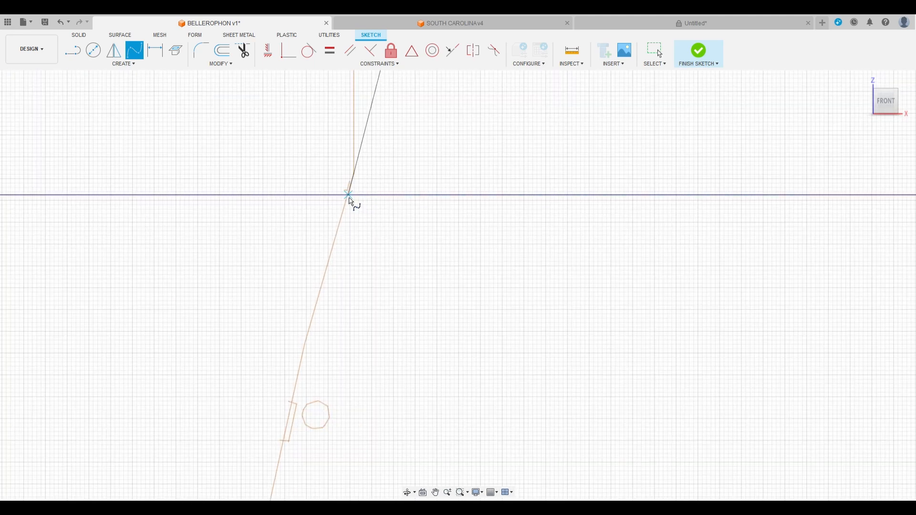
left_click(349, 196)
scroll(372, 143, "down", 5)
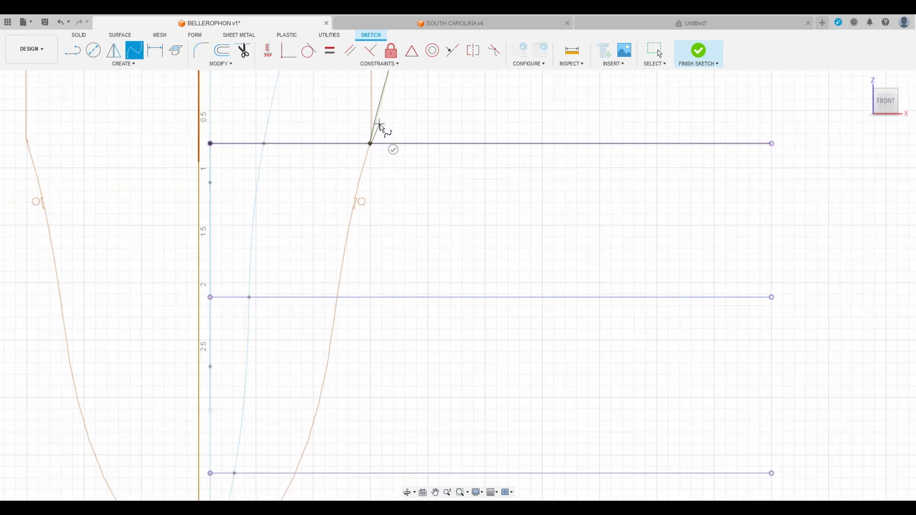
scroll(356, 217, "up", 3)
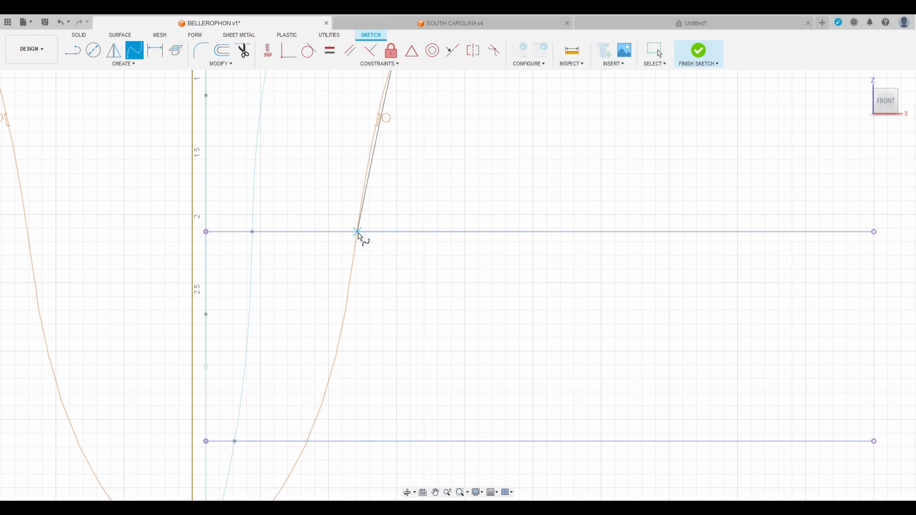
left_click(358, 233)
scroll(366, 164, "down", 5)
scroll(364, 263, "up", 6)
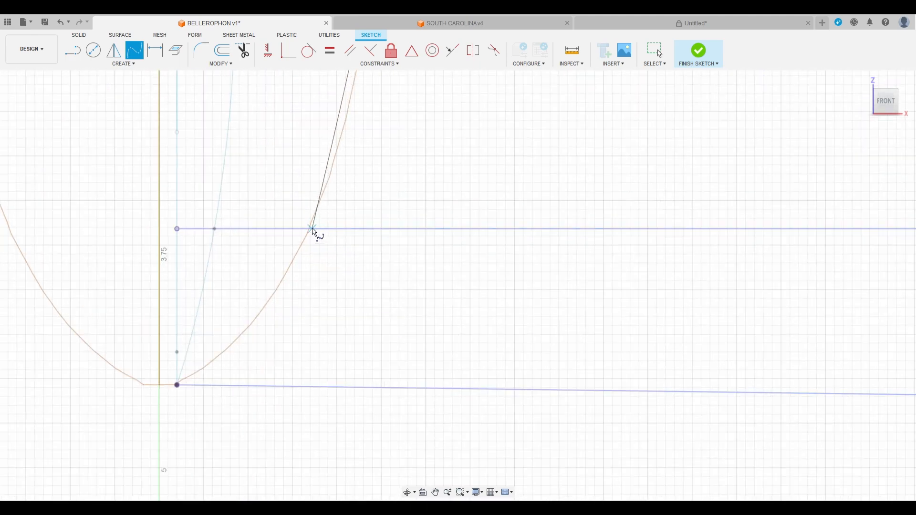
left_click(310, 230)
scroll(345, 240, "down", 4)
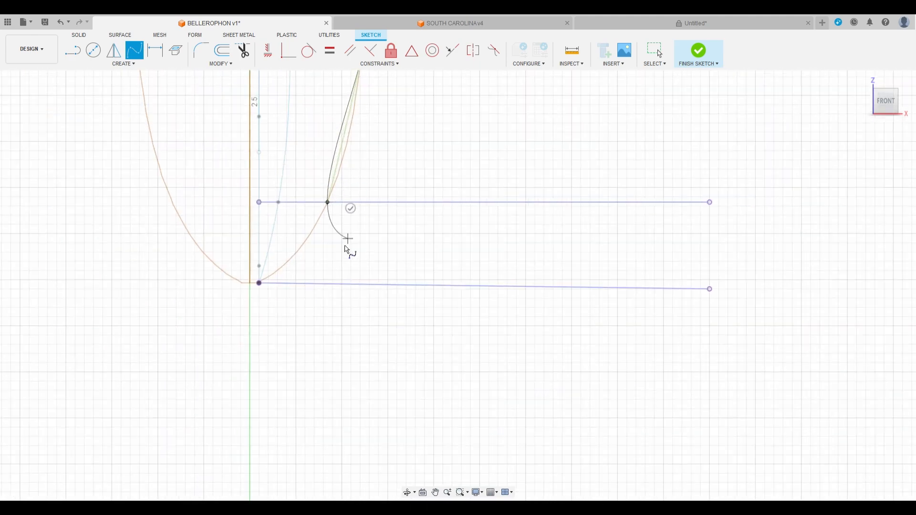
scroll(292, 282, "up", 4)
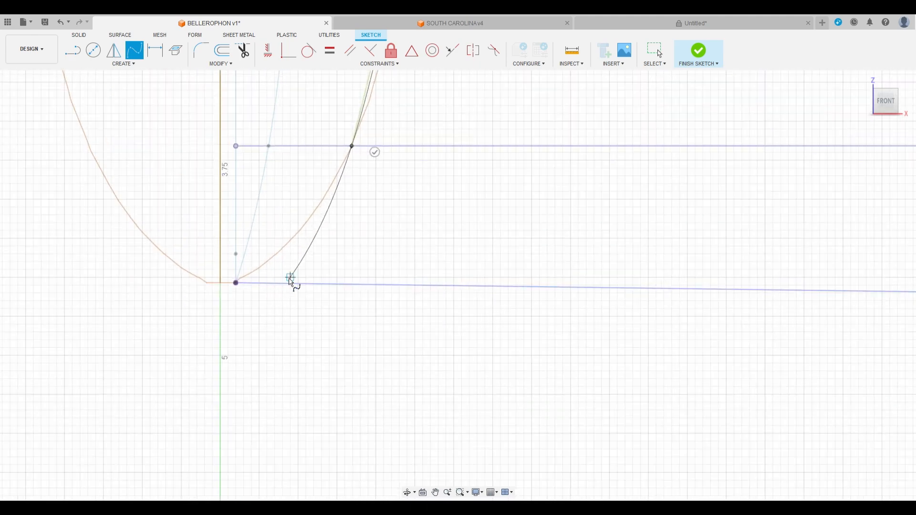
left_click(236, 283)
left_click(249, 305)
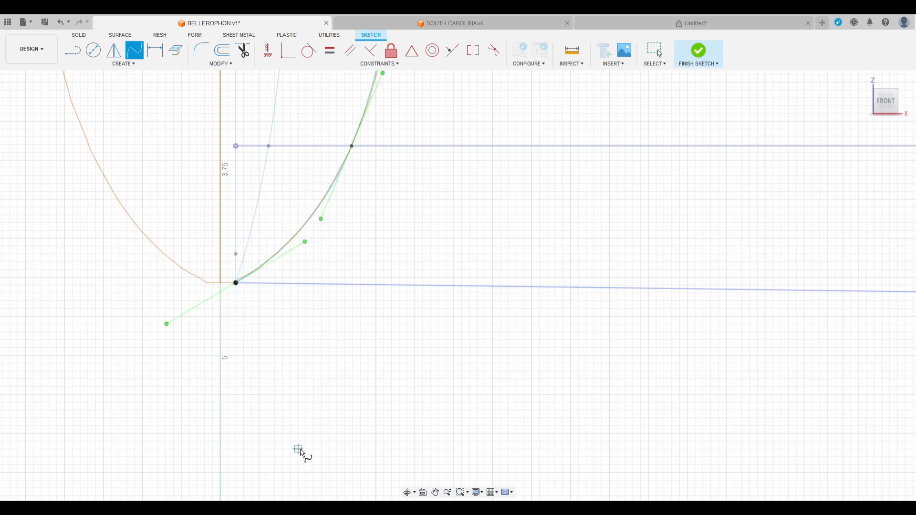
key("Escape")
Adjust the spline's tangent handle below the second guide line so the curve follows the hull section outline
scroll(422, 281, "down", 5)
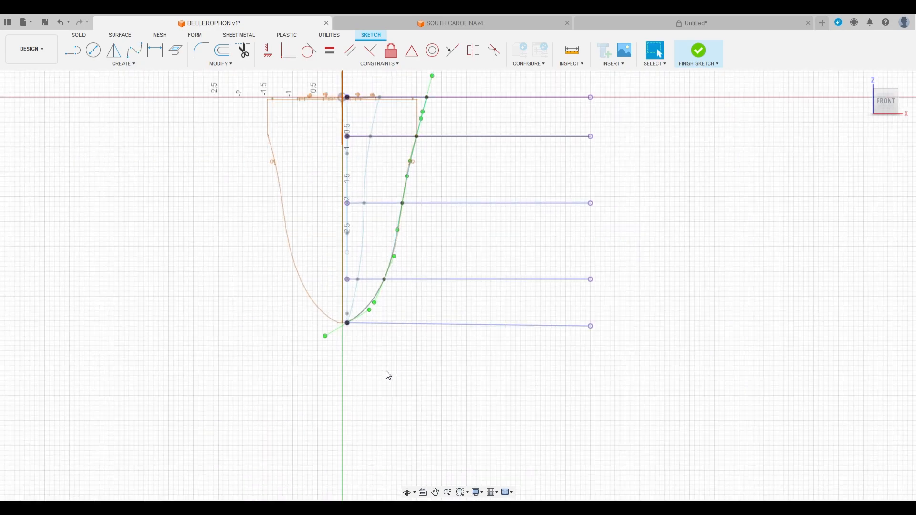
scroll(403, 238, "up", 2)
scroll(408, 212, "up", 6)
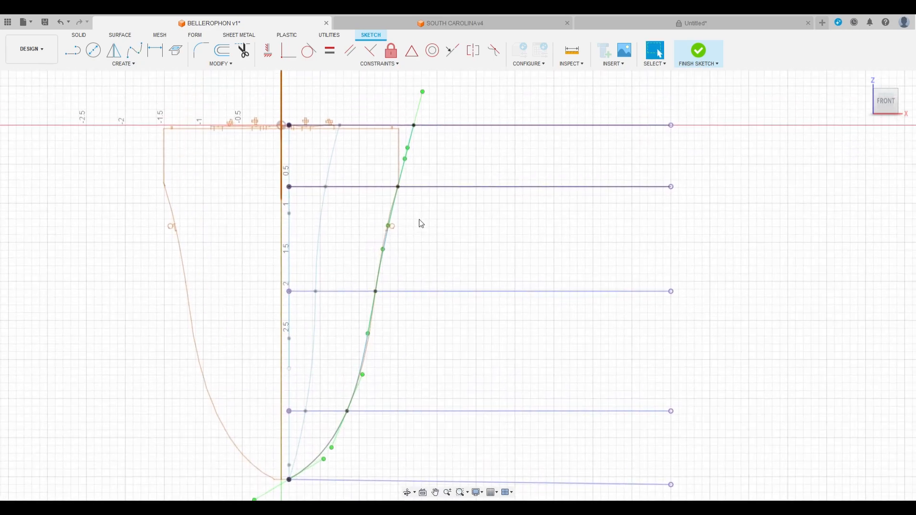
scroll(365, 310, "down", 5)
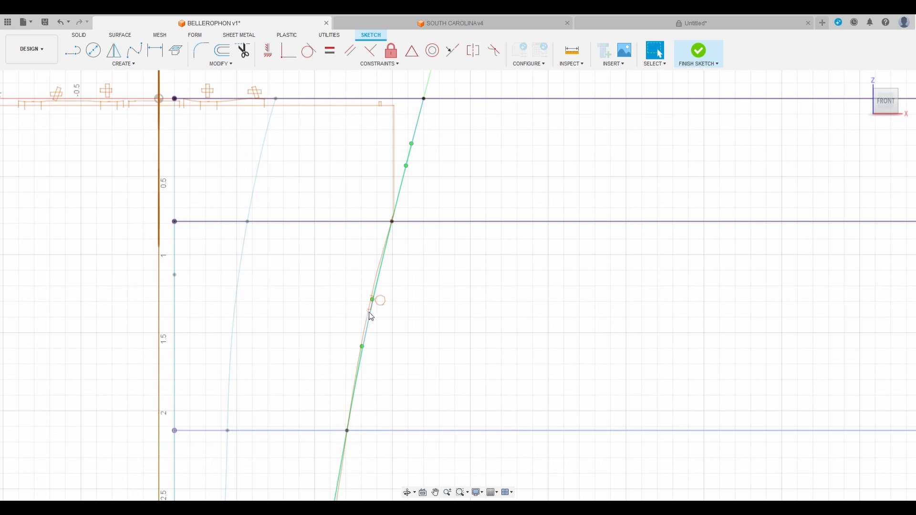
scroll(370, 305, "up", 5)
left_click(372, 311)
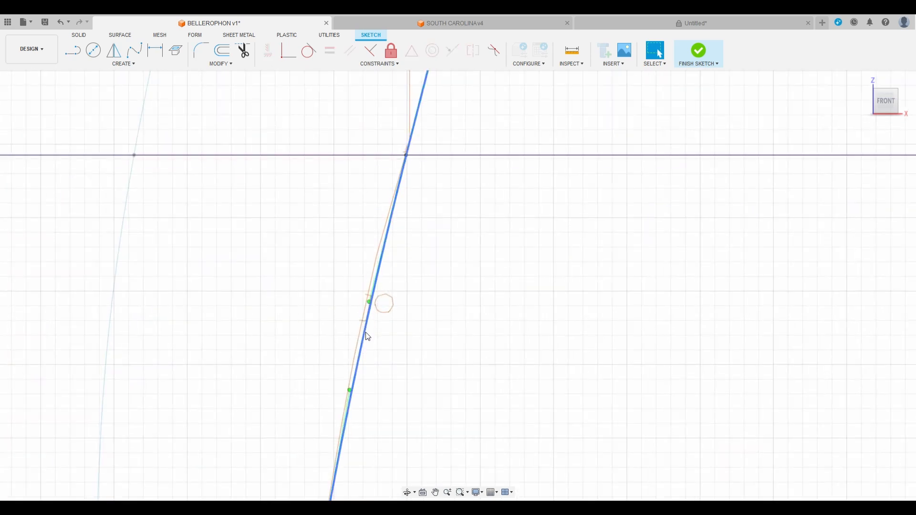
left_click_drag(369, 302, 364, 303)
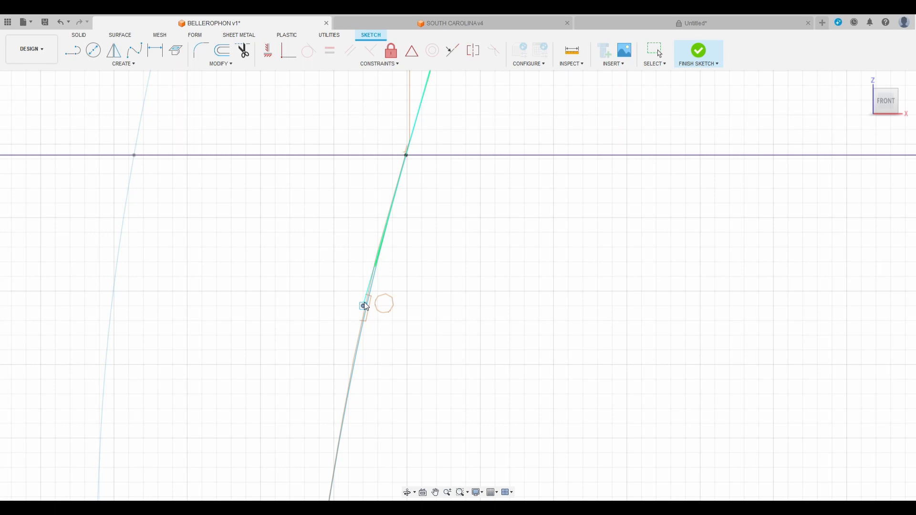
Move the spline's top end point slightly outward along the deck guide line and finish the sketch
scroll(442, 310, "down", 6)
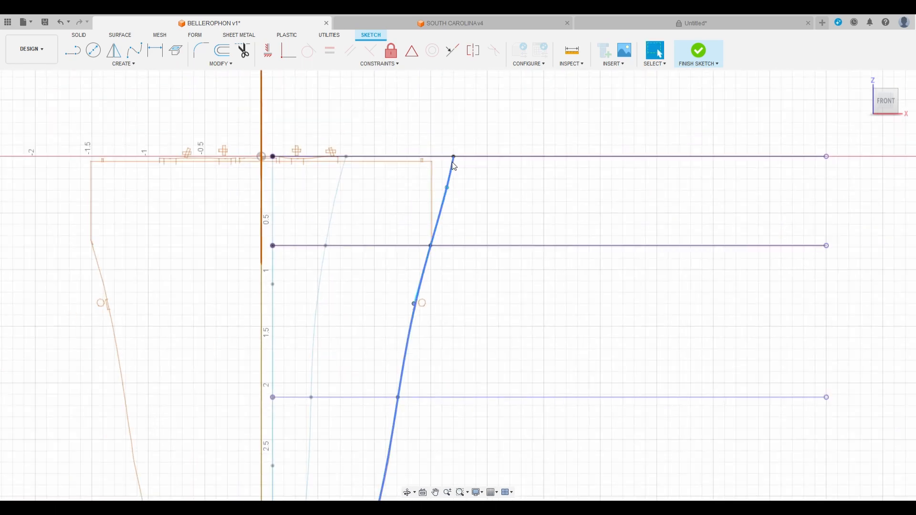
scroll(453, 160, "up", 4)
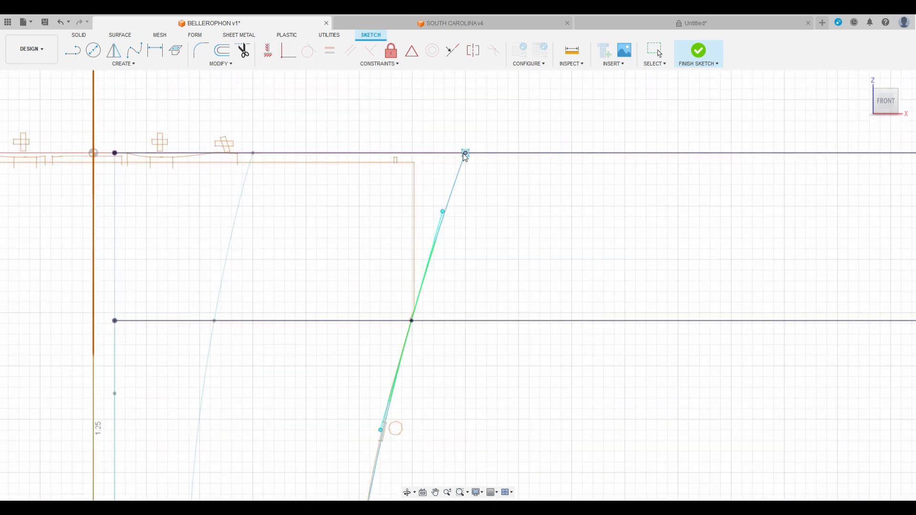
left_click_drag(463, 153, 462, 154)
scroll(461, 201, "down", 5)
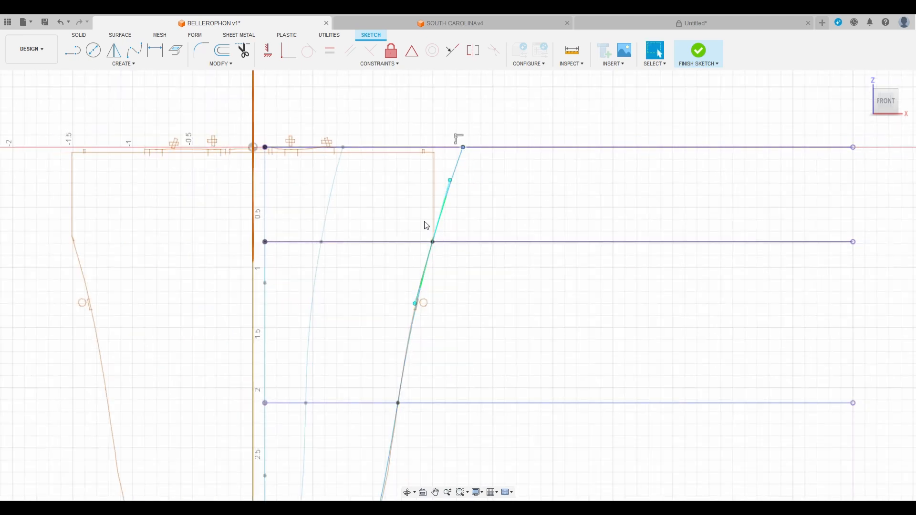
scroll(480, 98, "down", 4)
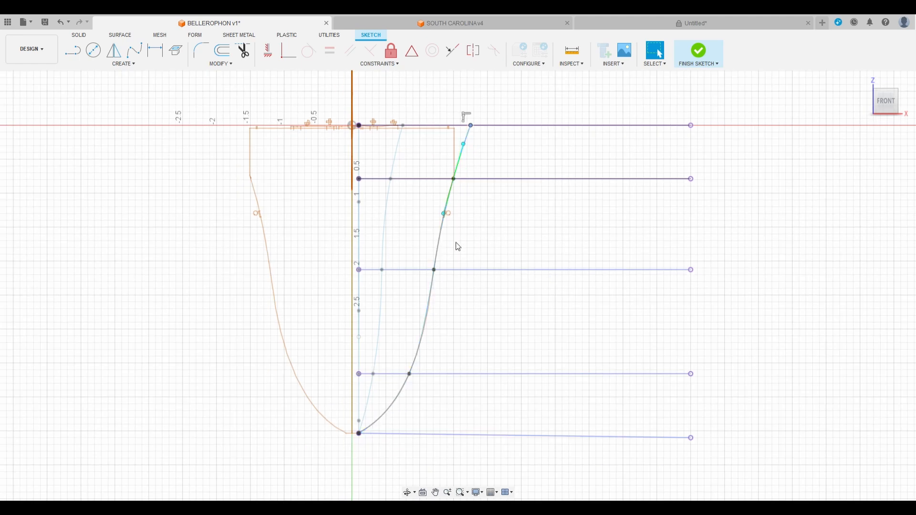
left_click(704, 61)
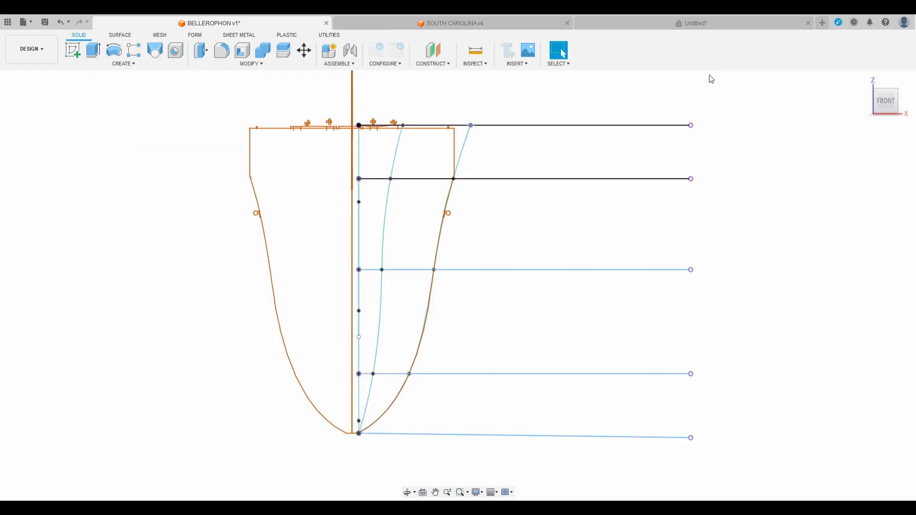
Show the next hull section outline and the construction planes, and hide the outline of the section just traced
middle_click_drag(458, 285, 473, 287, "shift")
scroll(395, 309, "down", 5)
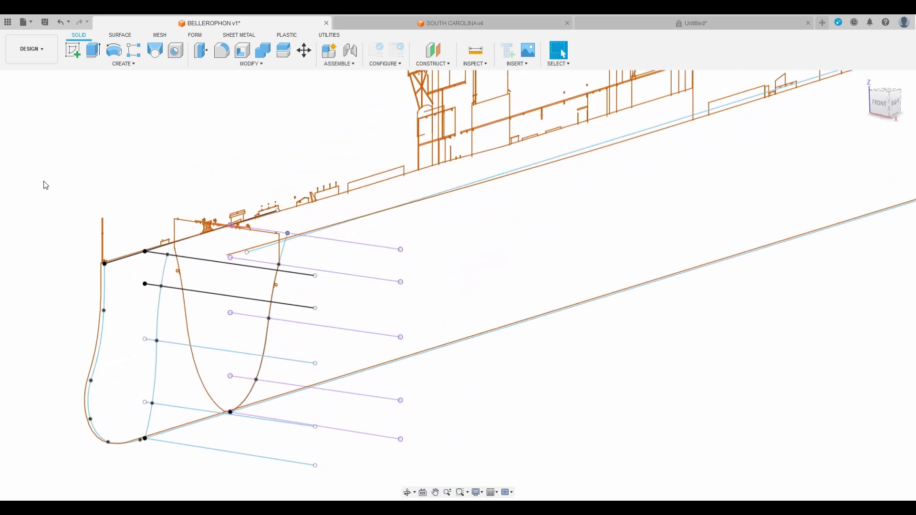
left_click(40, 194)
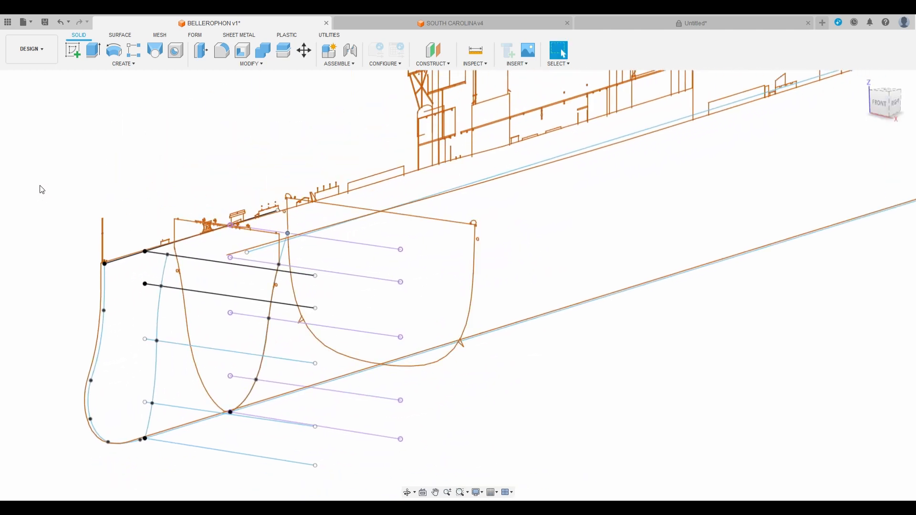
left_click(40, 185)
left_click(32, 378)
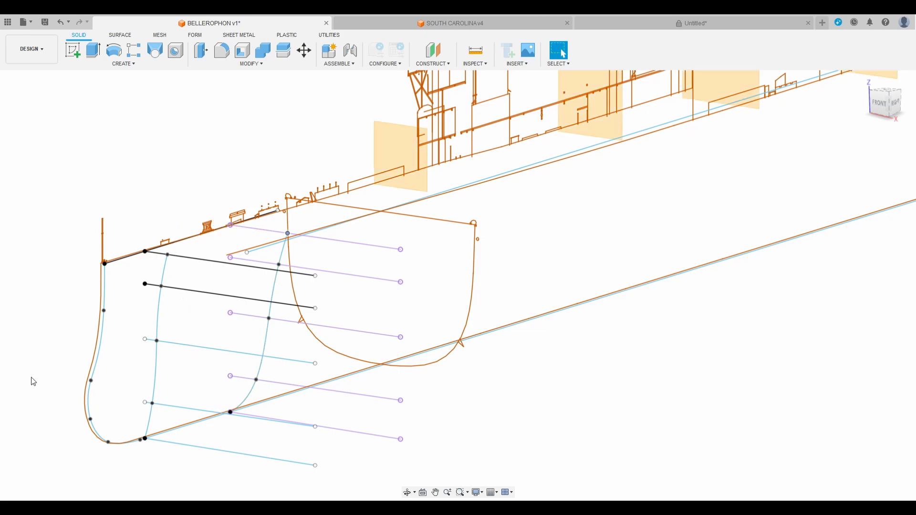
Start a new sketch on the construction plane at the next, wider hull section
left_click(70, 52)
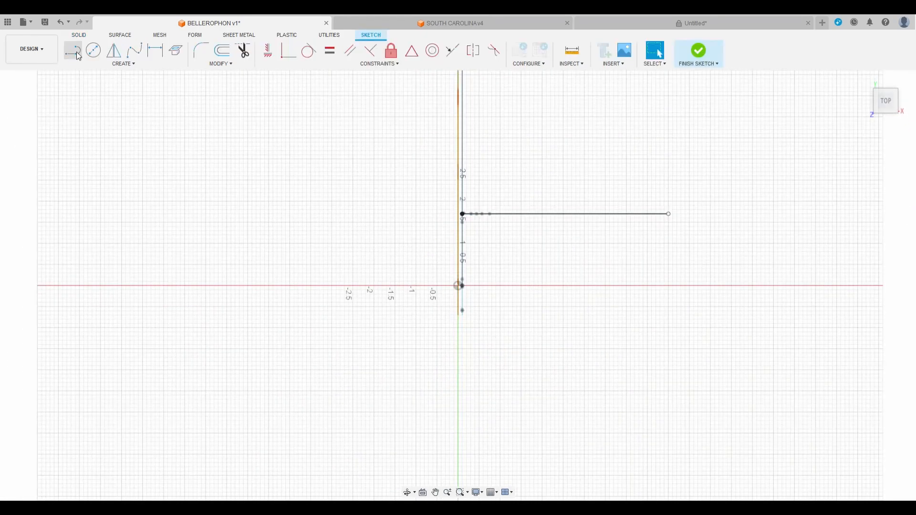
key("ctrl+z")
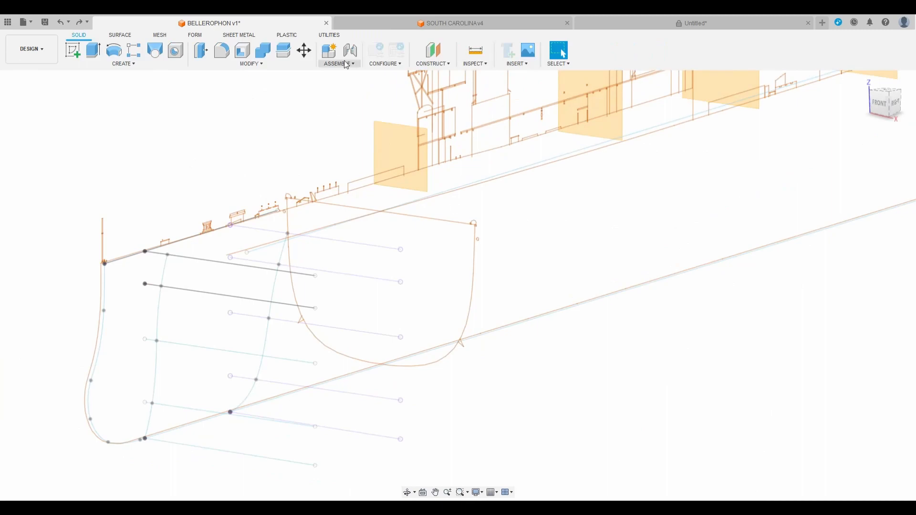
left_click(73, 50)
left_click(395, 161)
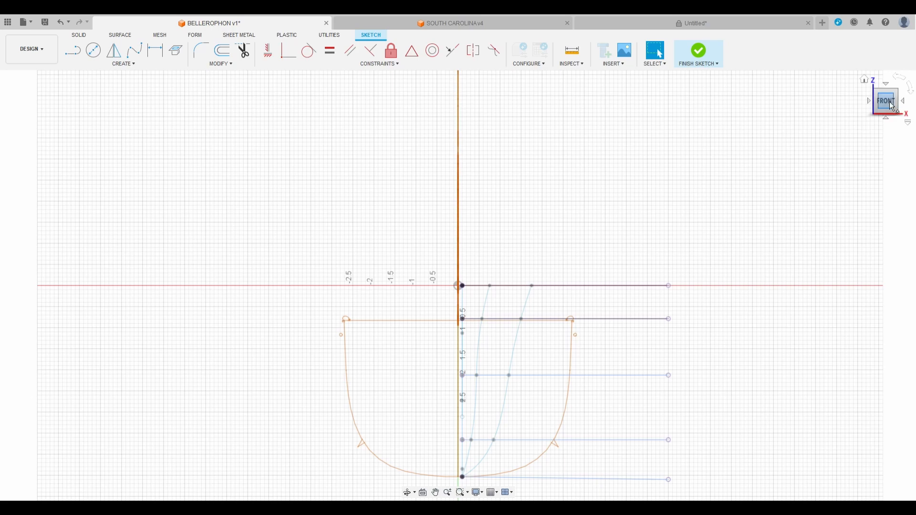
Project the previous section's lower four guide lines onto the new sketch plane, leaving out the topmost line
left_click_drag(886, 101, 875, 105)
mouse_move(541, 225)
middle_mouse_down()
mouse_move(439, 170)
mouse_move(433, 127)
middle_mouse_up()
scroll(377, 428, "up", 1)
scroll(378, 428, "up", 1)
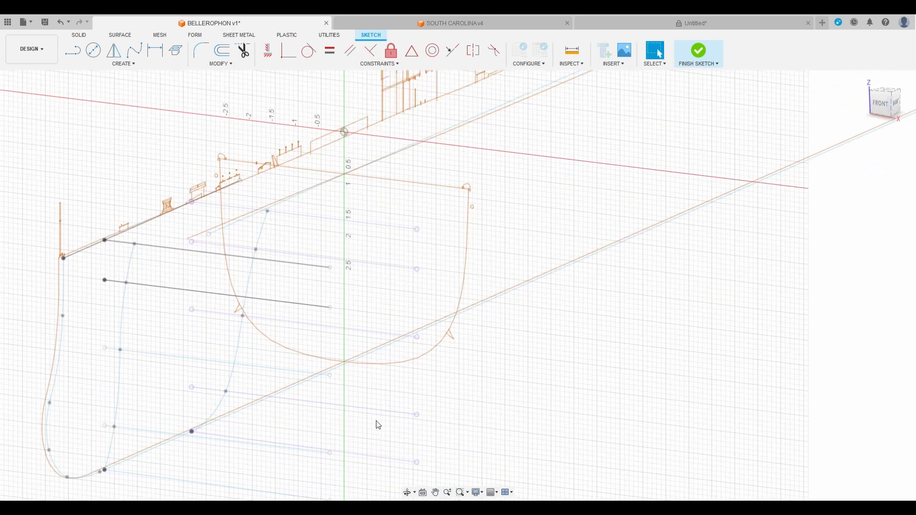
key("p")
left_click(389, 459)
left_click(392, 413)
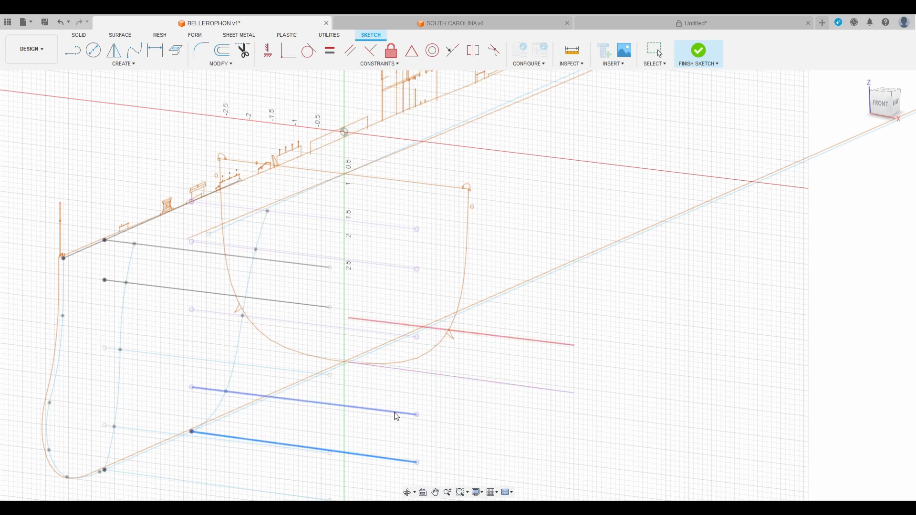
left_click(396, 333)
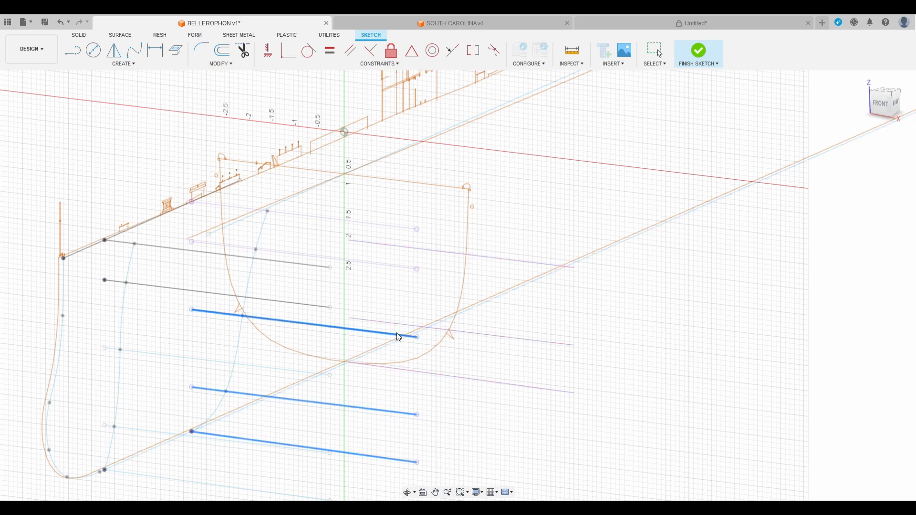
left_click(391, 268)
left_click(394, 227)
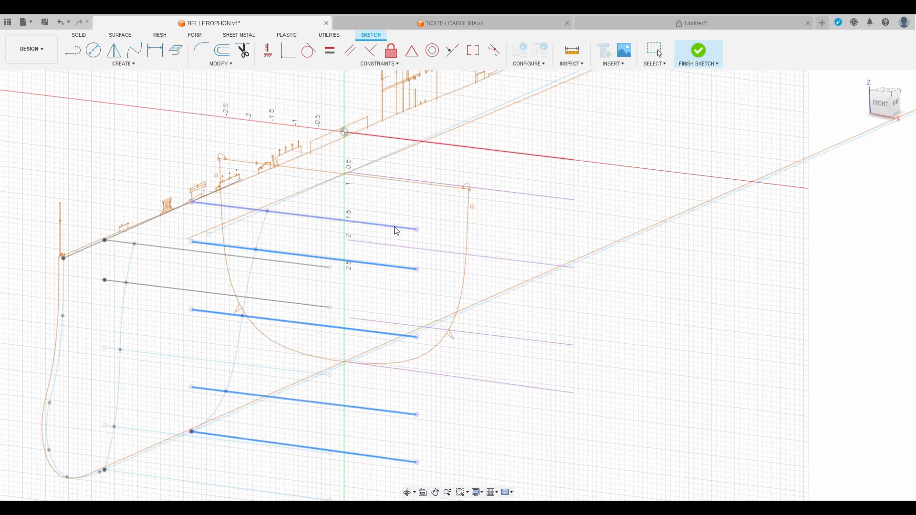
left_click(896, 102)
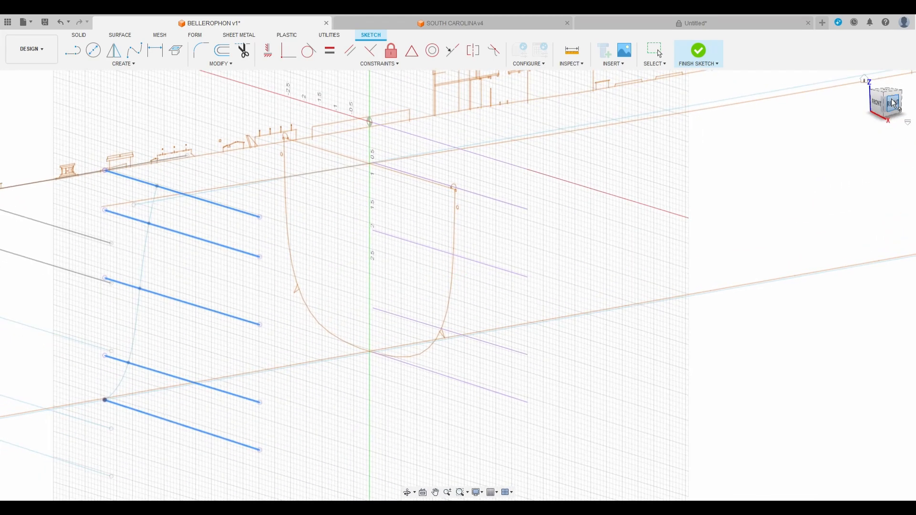
left_click(240, 215)
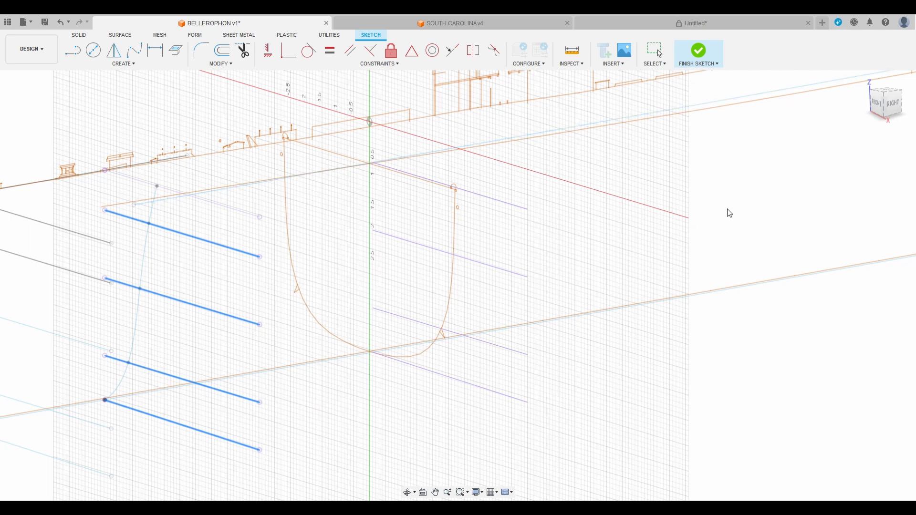
left_click(742, 186)
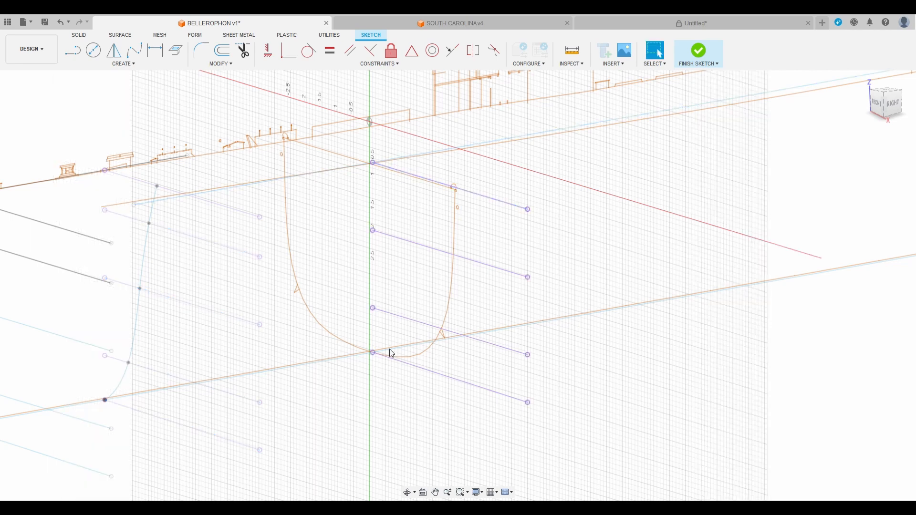
Draw a fit-point spline along the section outline's right half, from the uppermost projected guide line through the two middle ones to the keel point
left_click(884, 106)
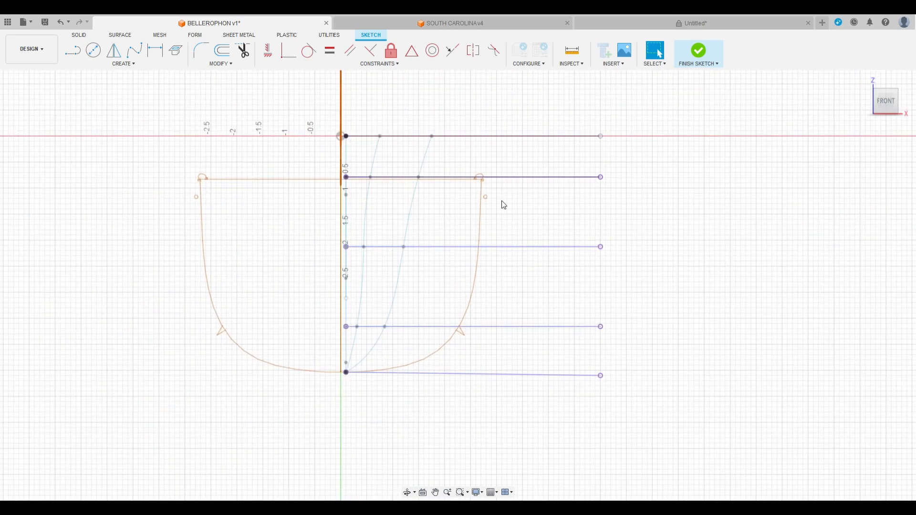
scroll(504, 205, "up", 2)
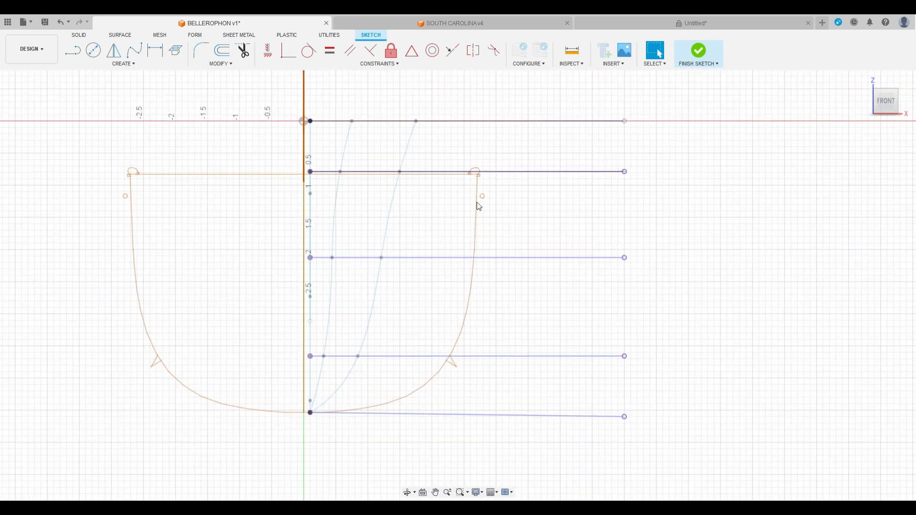
left_click(134, 51)
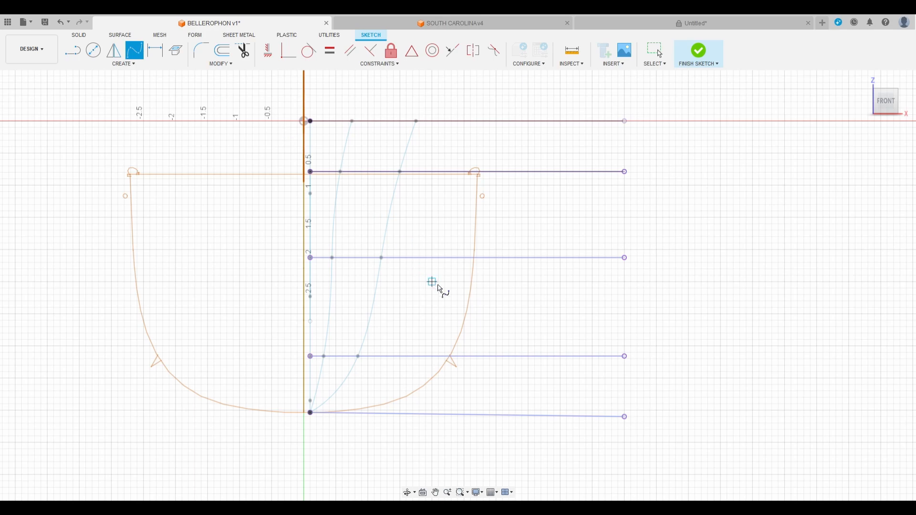
scroll(494, 188, "up", 2)
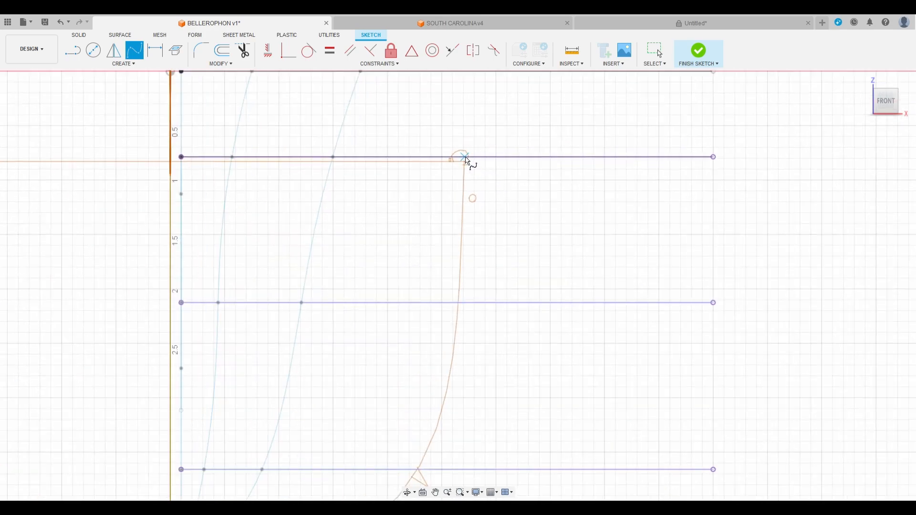
left_click(466, 159)
scroll(466, 302, "up", 4)
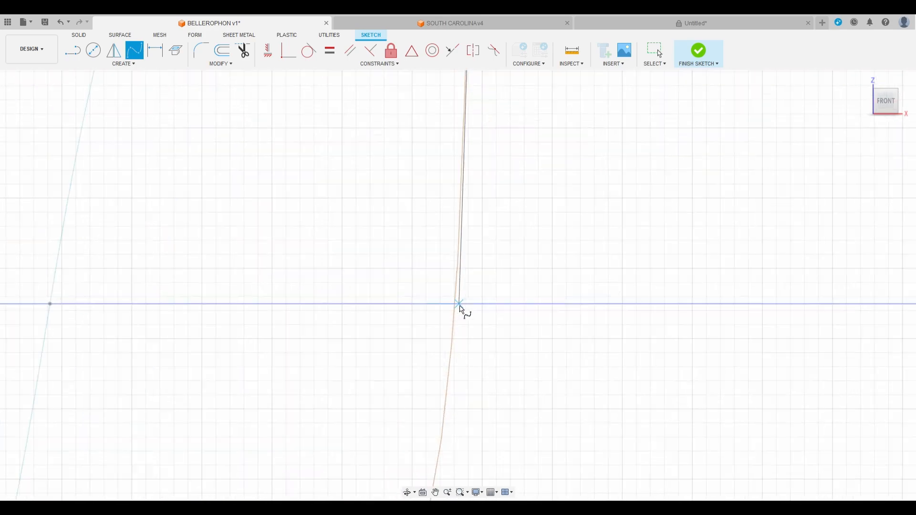
left_click(452, 303)
scroll(484, 215, "down", 5)
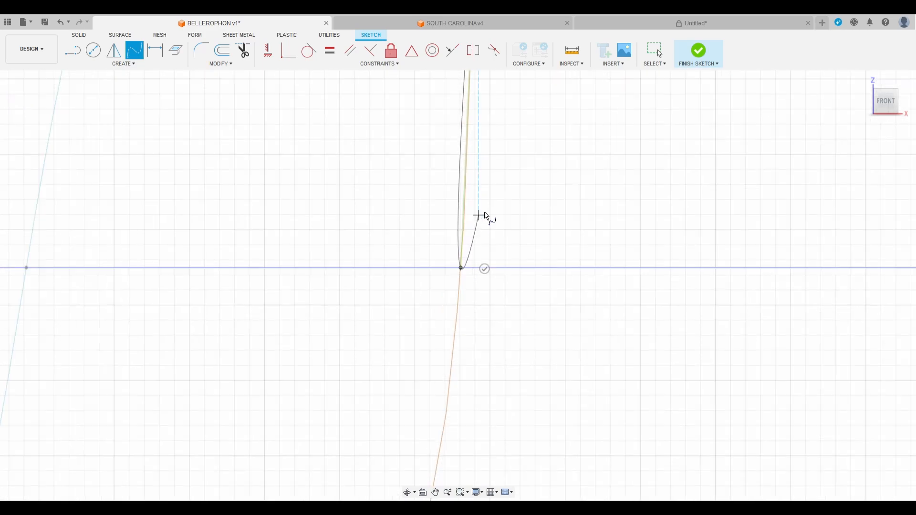
scroll(478, 296, "up", 5)
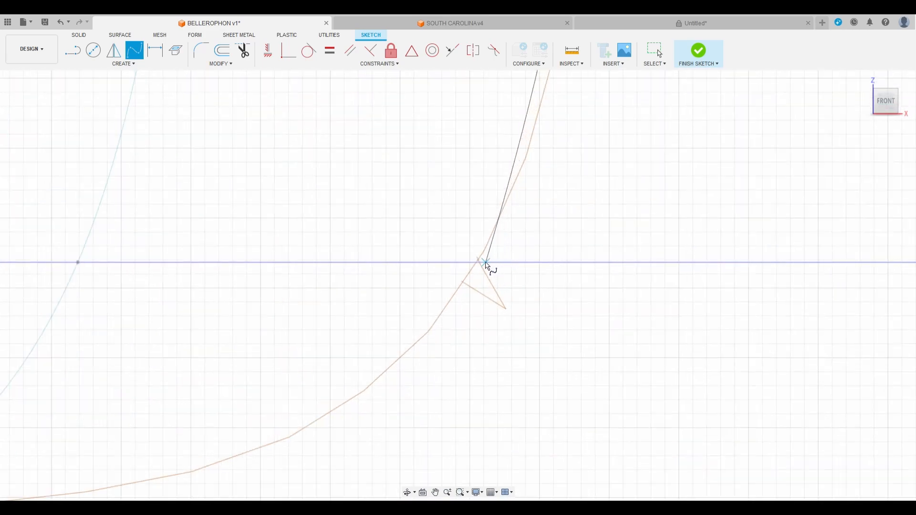
left_click(479, 262)
scroll(524, 227, "down", 6)
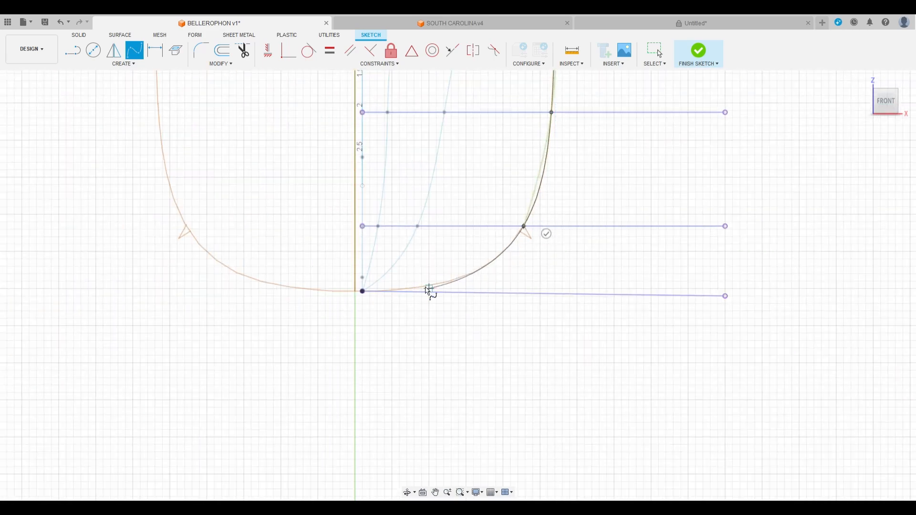
scroll(406, 289, "up", 5)
double_click(285, 298)
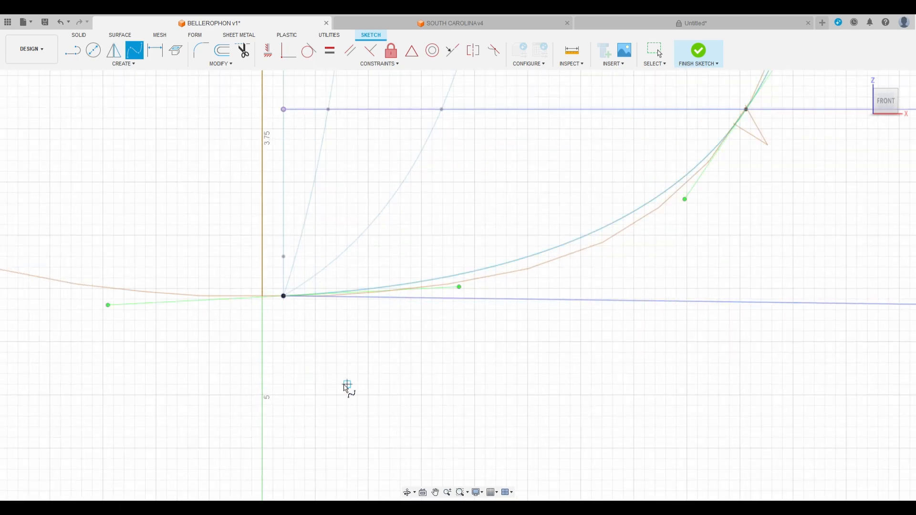
key("Escape")
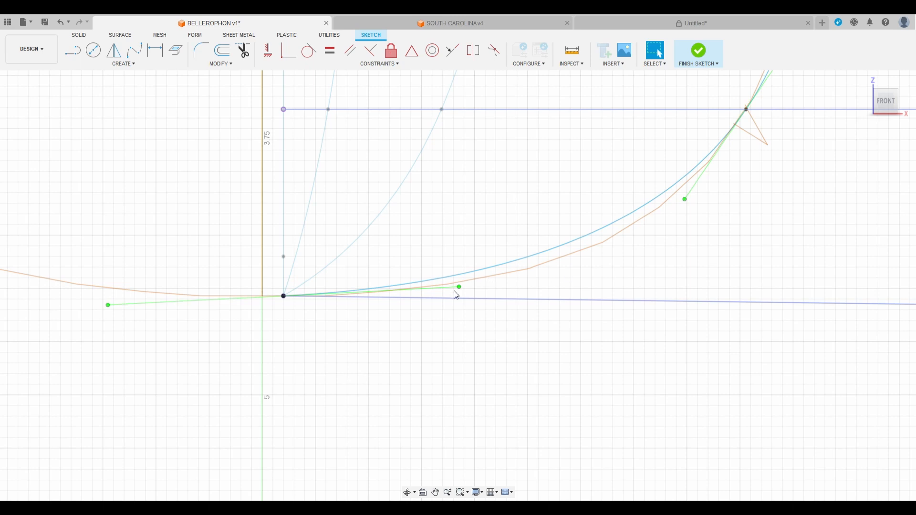
Adjust the spline's tangent handles at the keel point and the lower guide line so the curve follows the section outline
left_click_drag(460, 288, 462, 295)
scroll(477, 303, "down", 3)
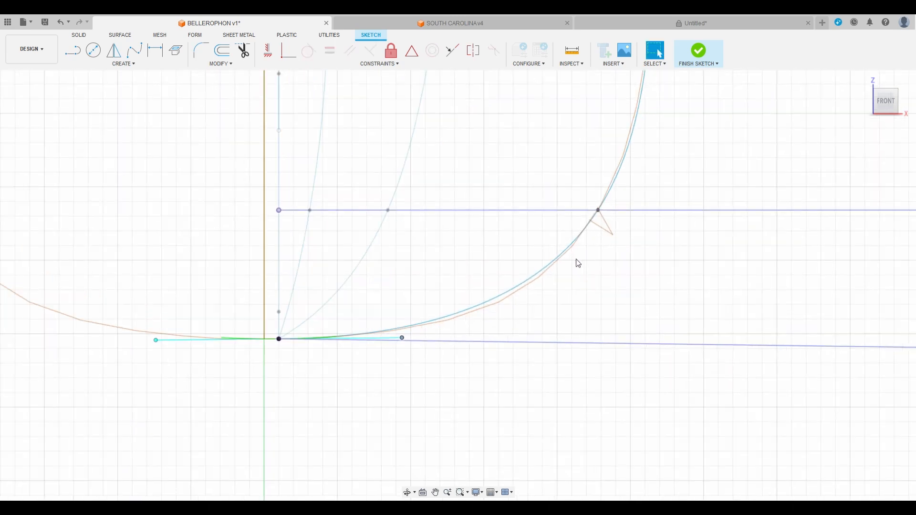
left_click(542, 275)
left_click_drag(557, 274, 561, 277)
scroll(466, 385, "down", 3)
scroll(552, 251, "up", 6)
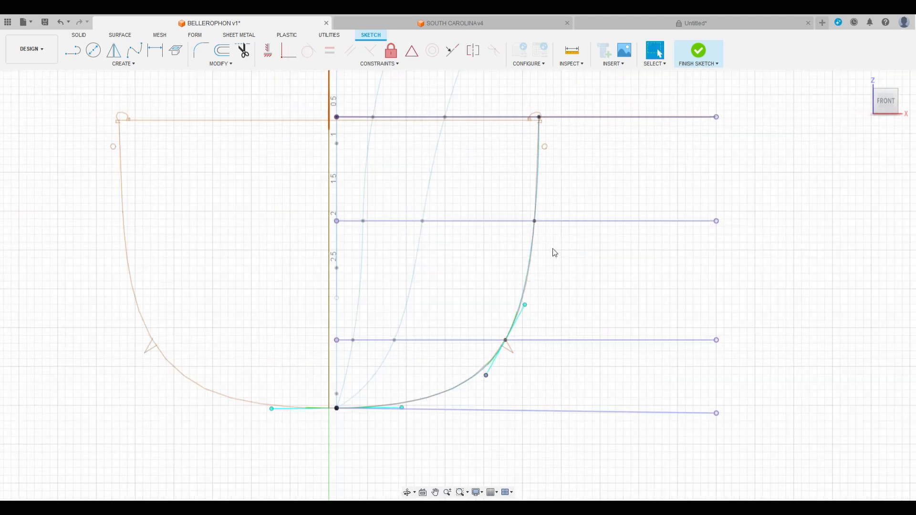
Check the whole spline against the section outline and finish the sketch
scroll(518, 277, "down", 3)
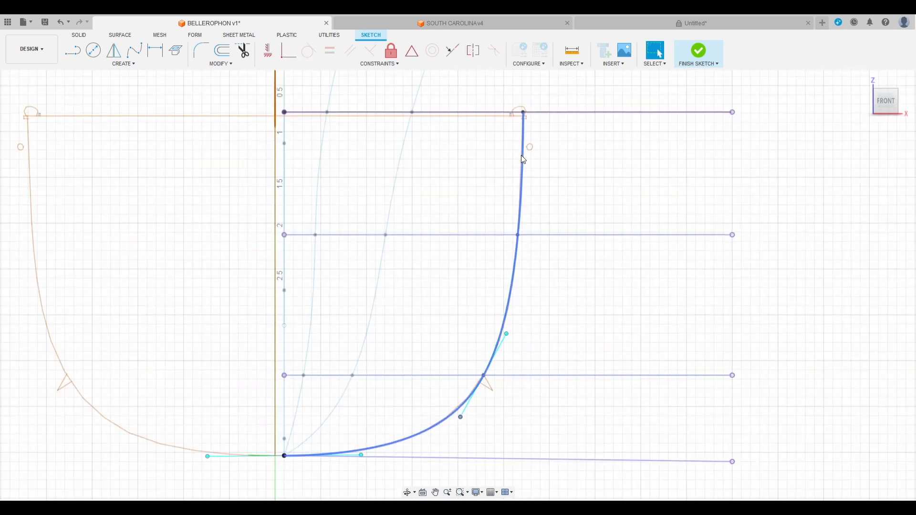
scroll(522, 158, "up", 1)
scroll(477, 327, "down", 2)
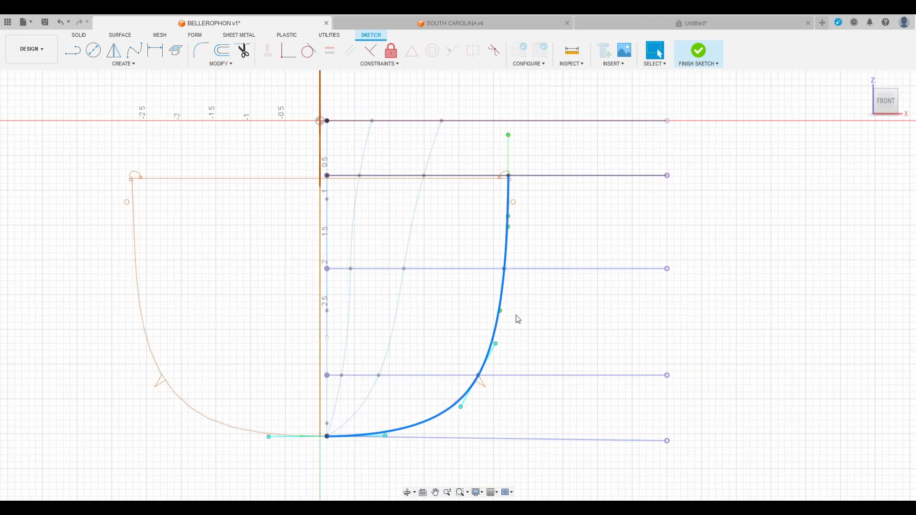
scroll(518, 319, "up", 1)
left_click(549, 309)
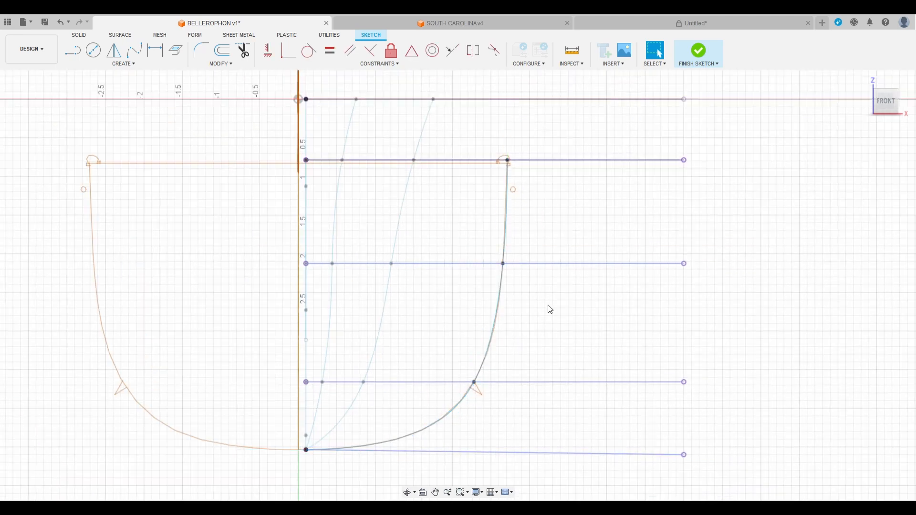
left_click(698, 51)
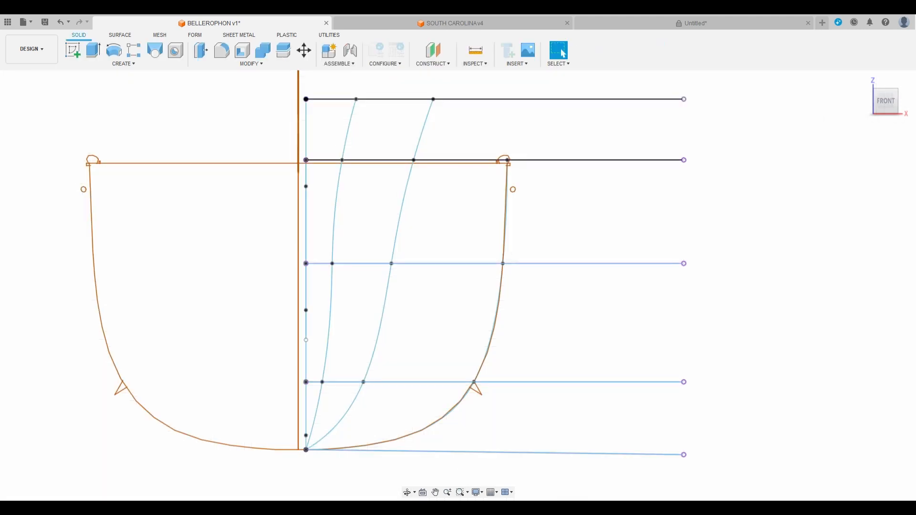
Hide the outline of the section just traced, and show the next, boxier section outline and the construction planes
middle_click_drag(458, 283, 231, 367, "shift")
scroll(205, 381, "down", 4)
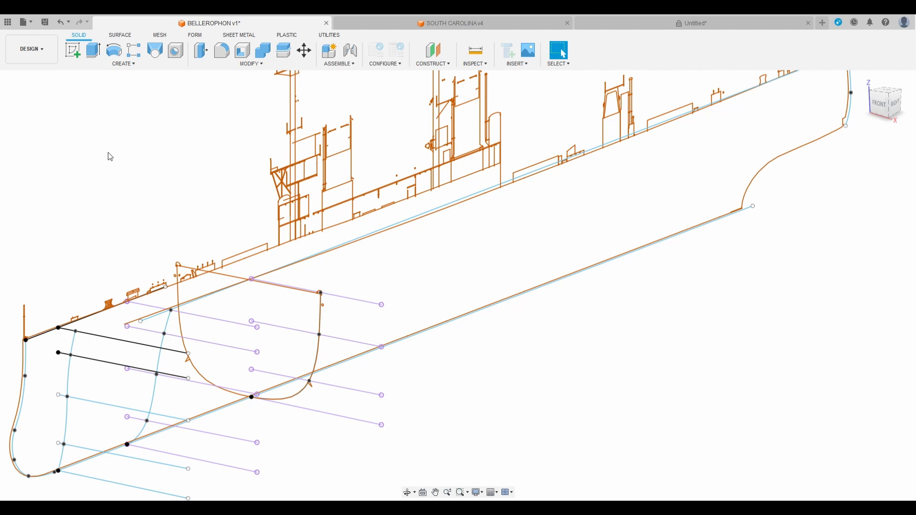
scroll(485, 208, "down", 2)
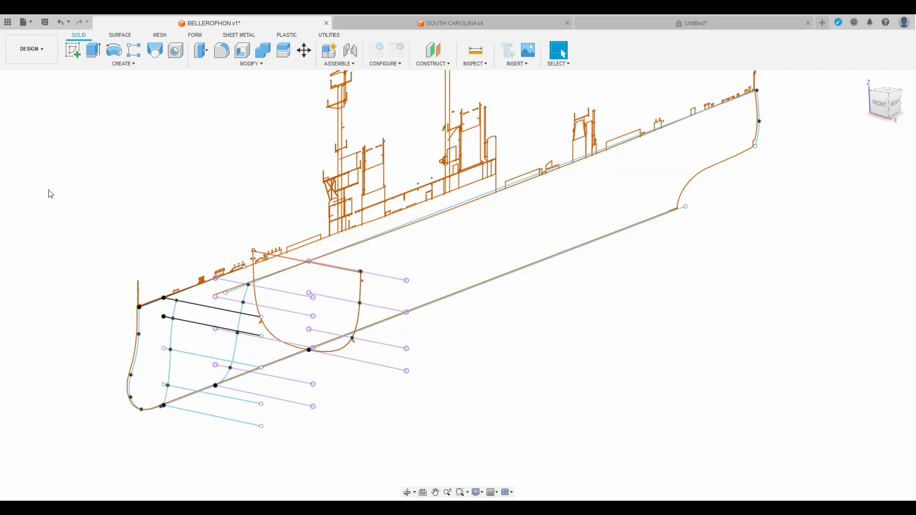
left_click(39, 197)
left_click(43, 212)
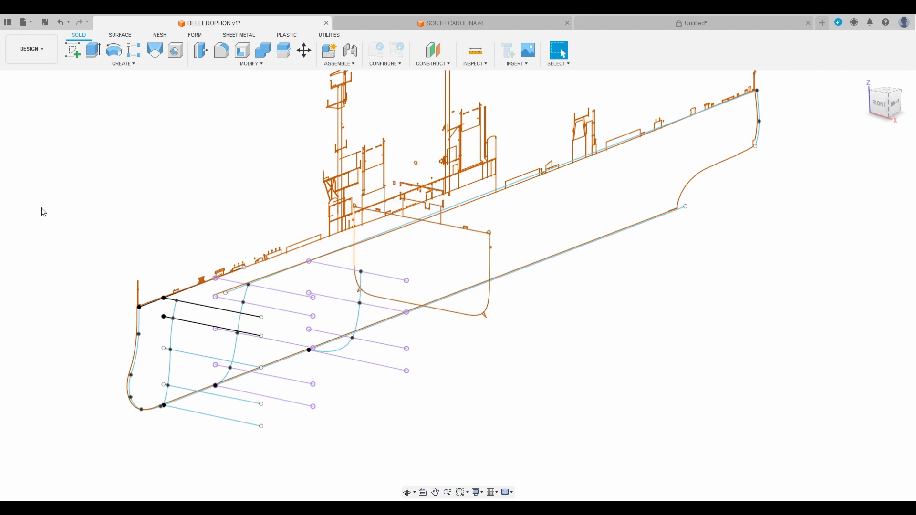
left_click(33, 393)
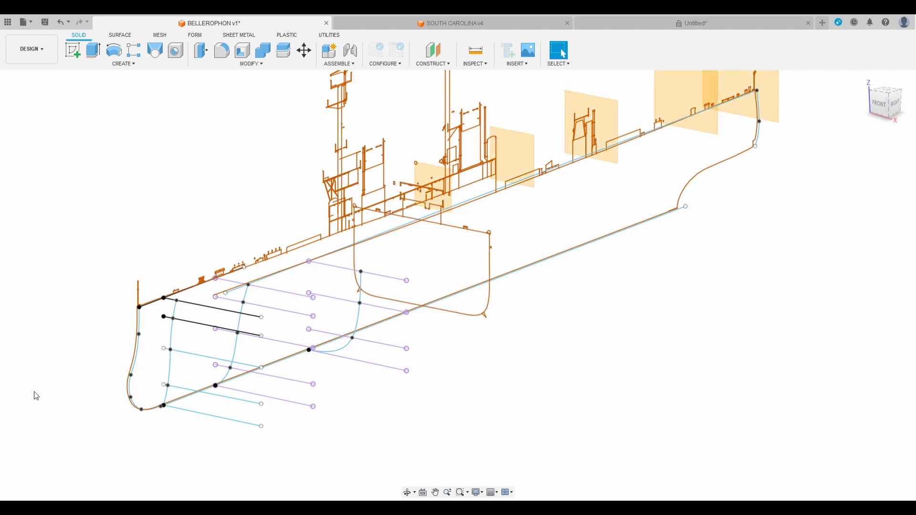
Start a new sketch on the construction plane at the boxier section and project the previous section's four guide lines onto it
left_click(78, 53)
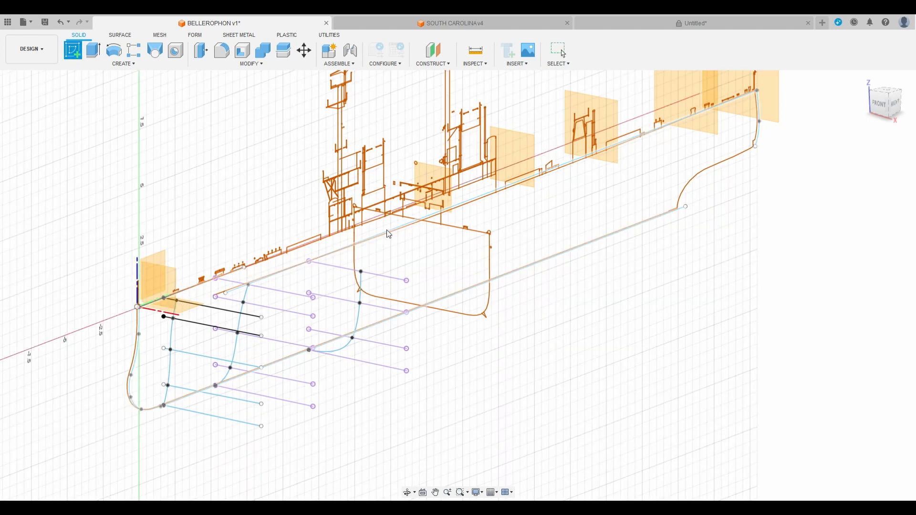
left_click(442, 188)
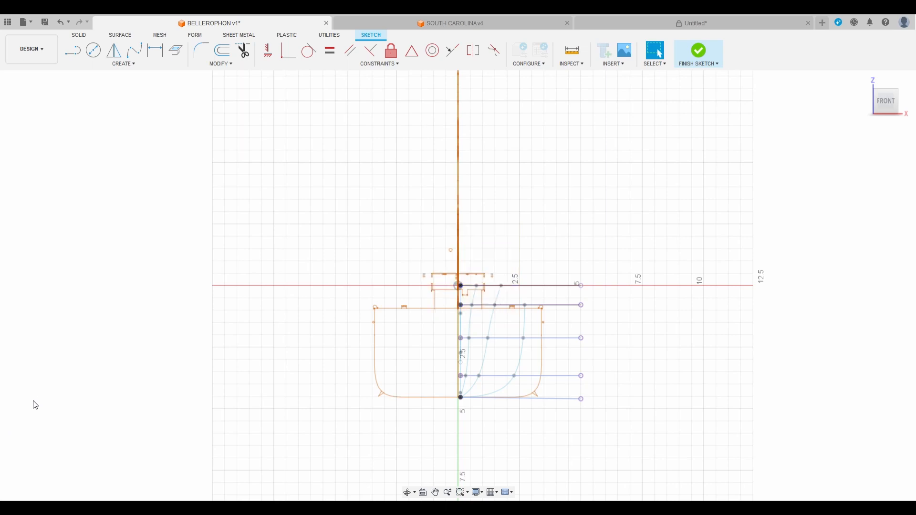
mouse_move(458, 285)
middle_mouse_down("shift")
mouse_move(466, 204)
mouse_move(450, 93)
middle_mouse_up("shift")
scroll(442, 384, "up", 6)
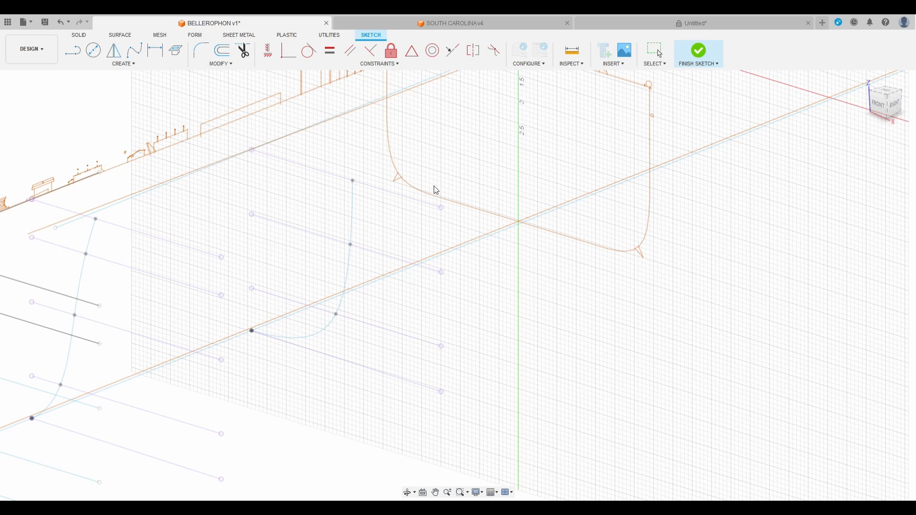
left_click(429, 204)
left_click(431, 268)
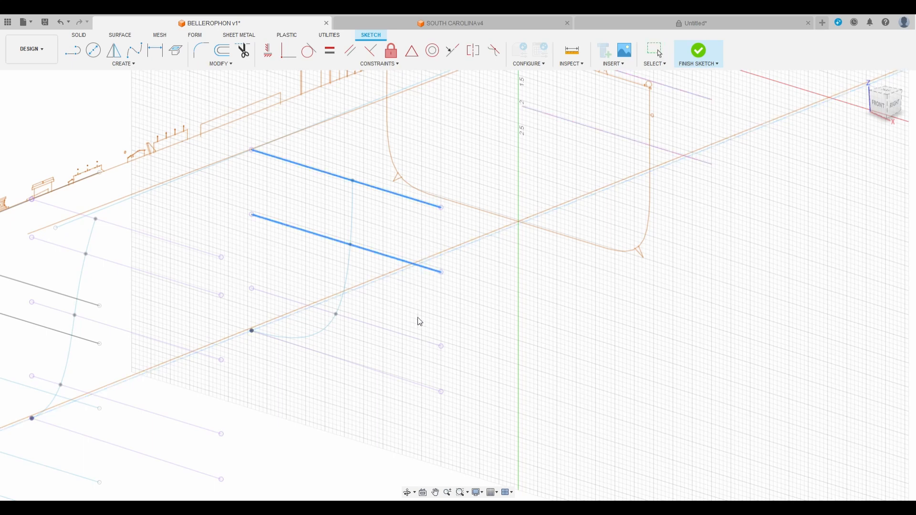
left_click(415, 338)
left_click(415, 382)
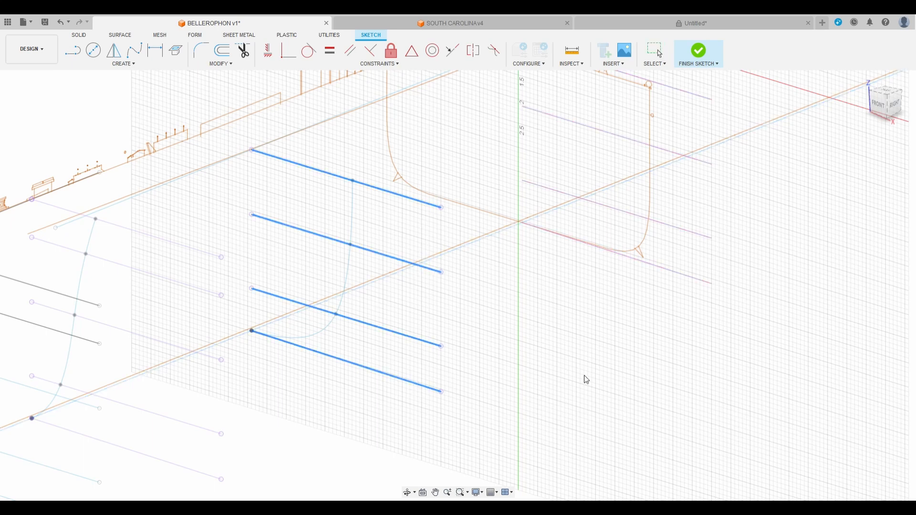
left_click(746, 179)
Start a fit-point spline from the front view, placing points where the boxier section outline meets the upper three guide lines
scroll(450, 351, "down", 3)
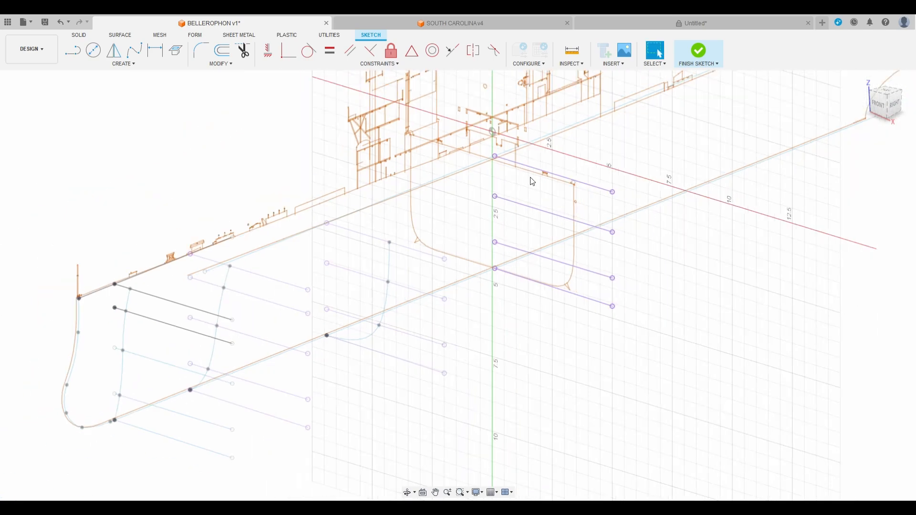
scroll(532, 182, "up", 3)
scroll(343, 309, "down", 3)
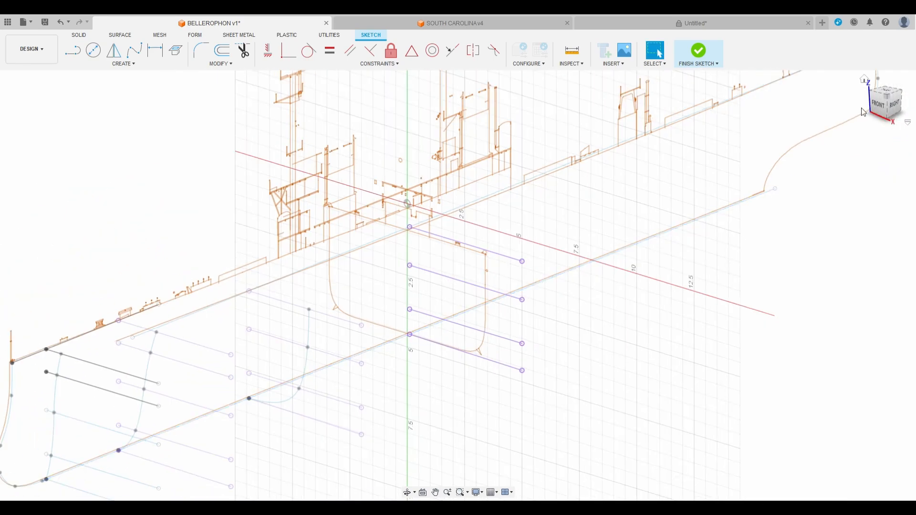
left_click(882, 111)
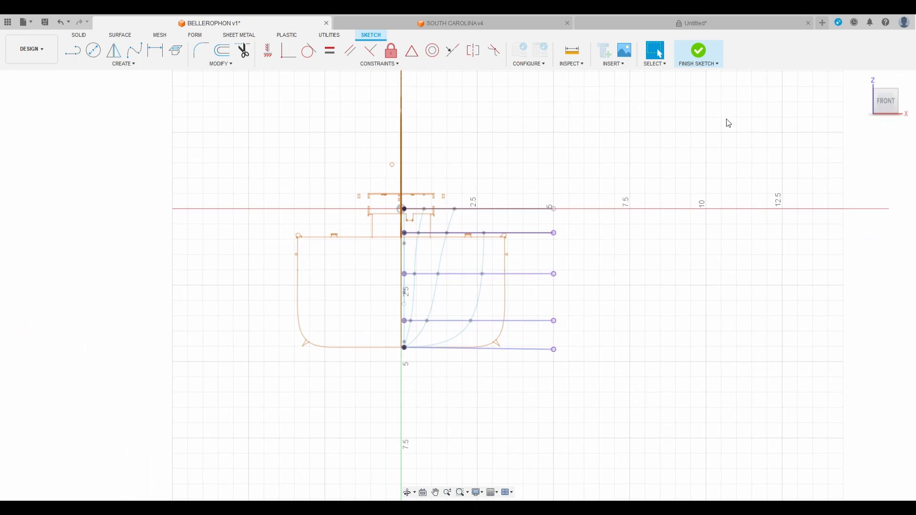
left_click(134, 50)
scroll(507, 258, "up", 5)
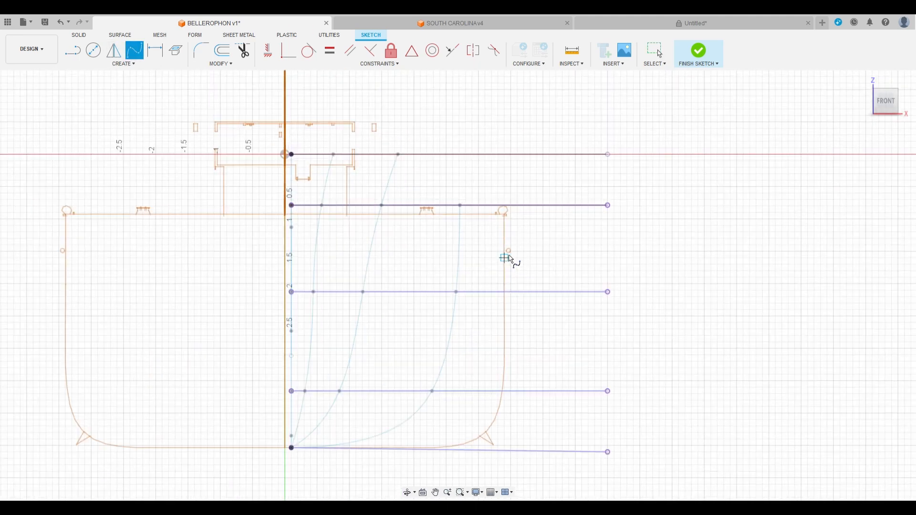
scroll(509, 216, "up", 3)
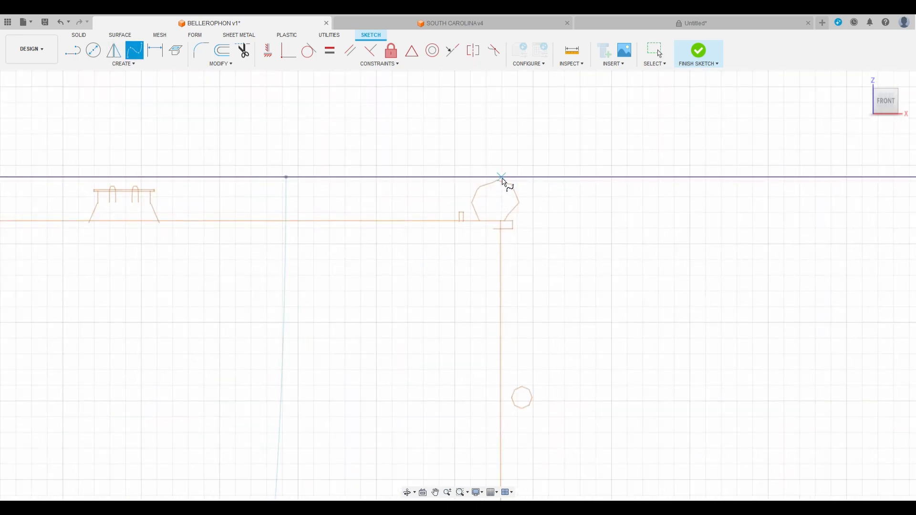
left_click(501, 178)
scroll(496, 146, "down", 5)
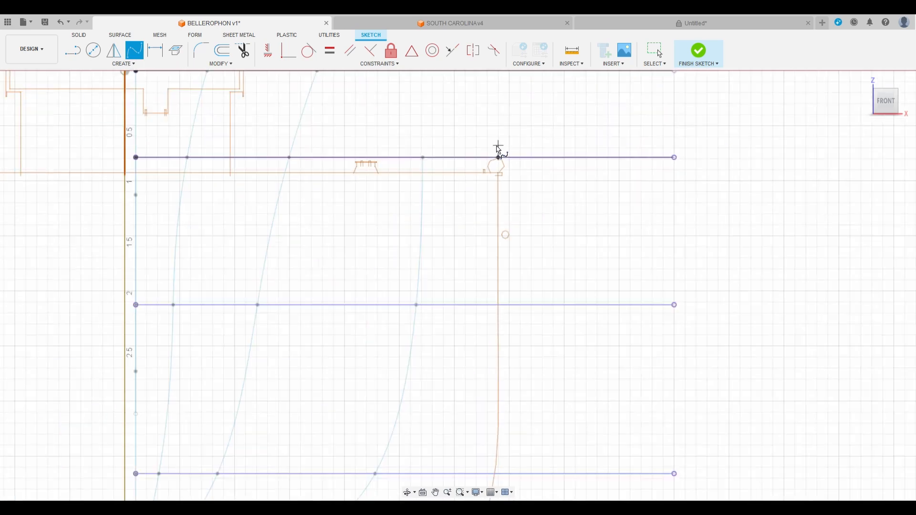
left_click(497, 290)
scroll(503, 194, "down", 3)
scroll(499, 349, "up", 6)
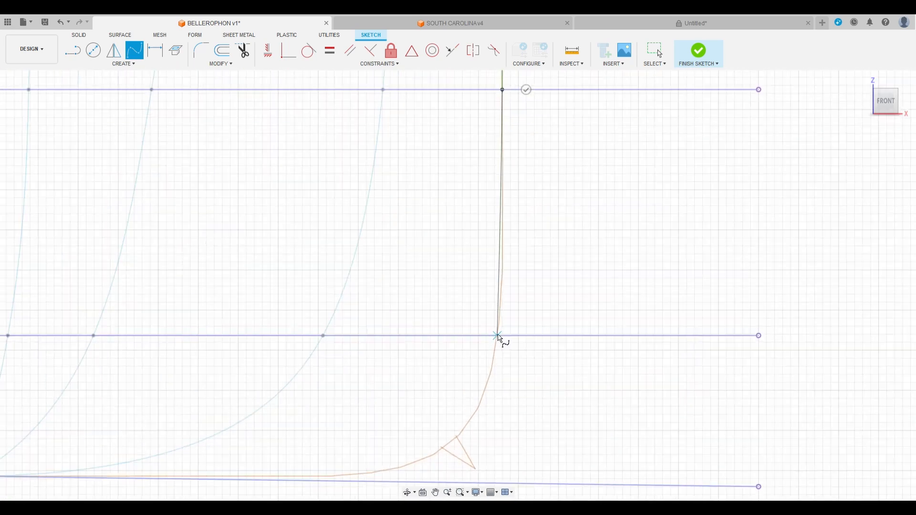
left_click(496, 335)
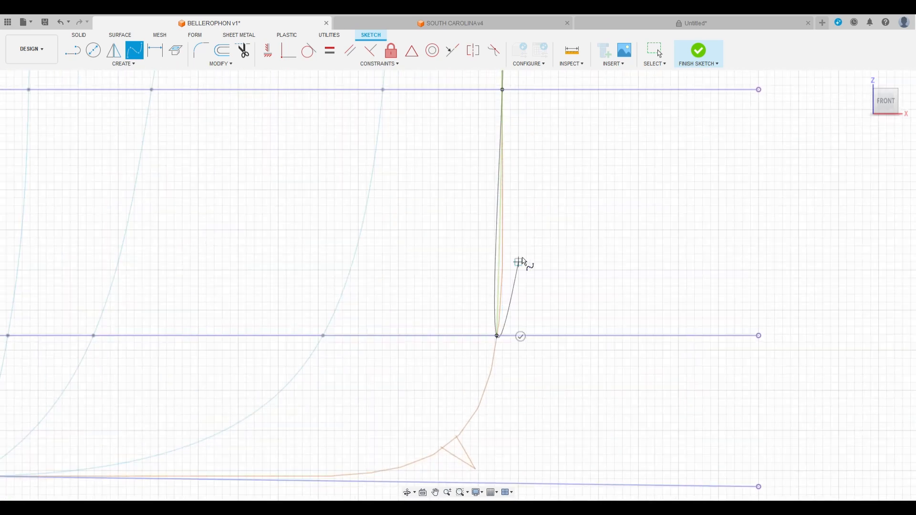
Place the spline's last point on the lowest guide line, along the flat bottom of the section outline, and end the spline
scroll(525, 295, "down", 3)
scroll(431, 389, "up", 4)
scroll(431, 388, "up", 1)
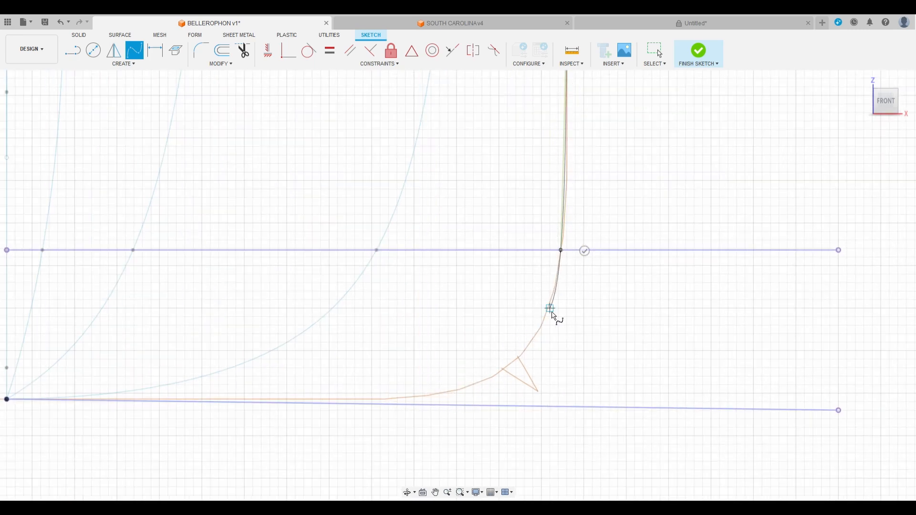
scroll(453, 394, "down", 3)
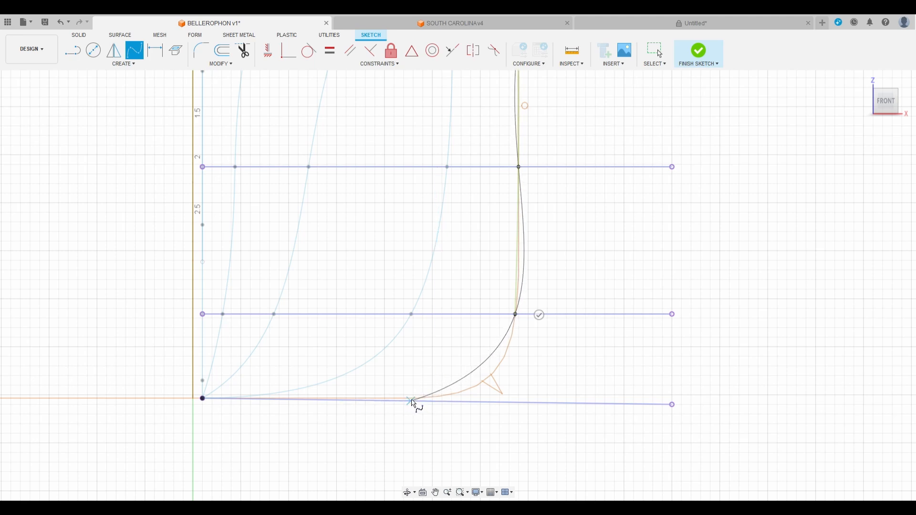
scroll(378, 405, "up", 4)
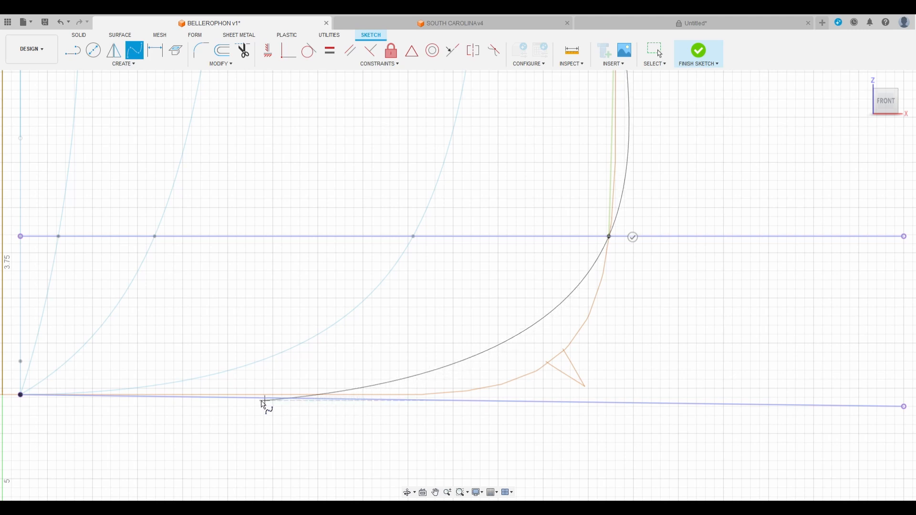
scroll(312, 403, "down", 5)
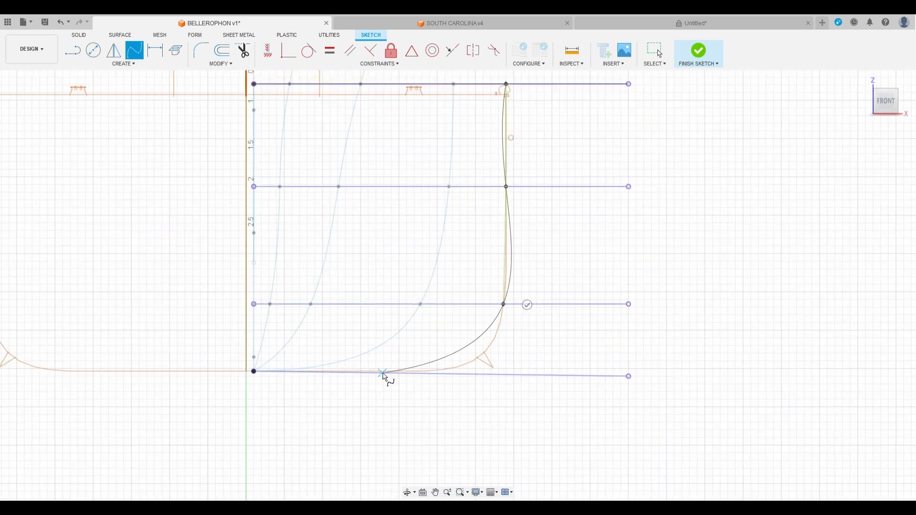
scroll(385, 377, "up", 5)
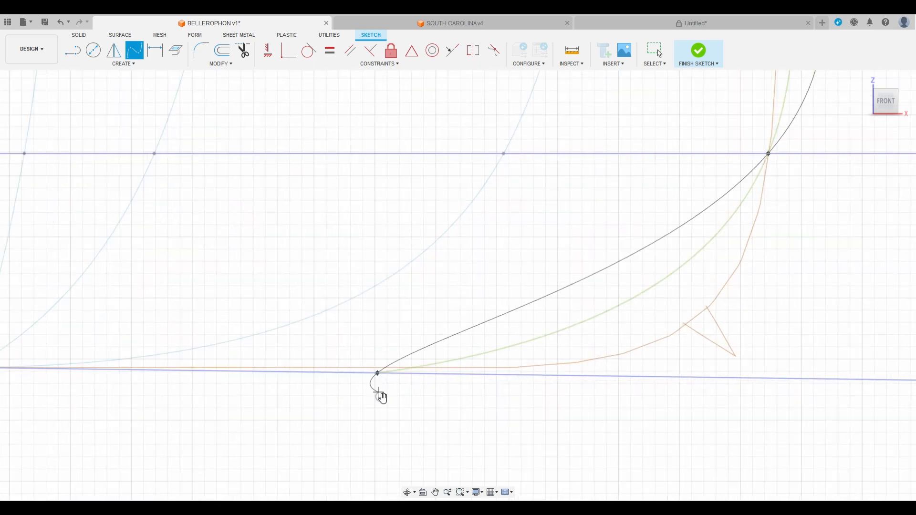
double_click(378, 374)
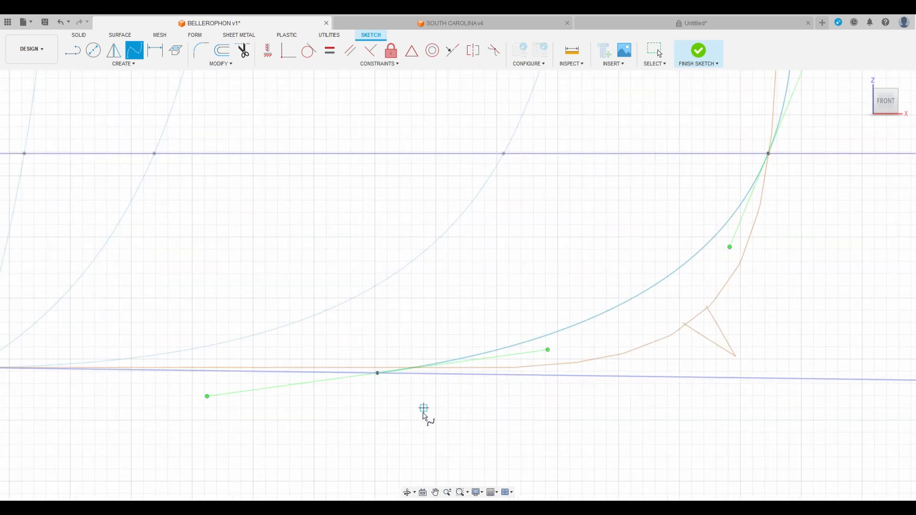
scroll(424, 411, "down", 5)
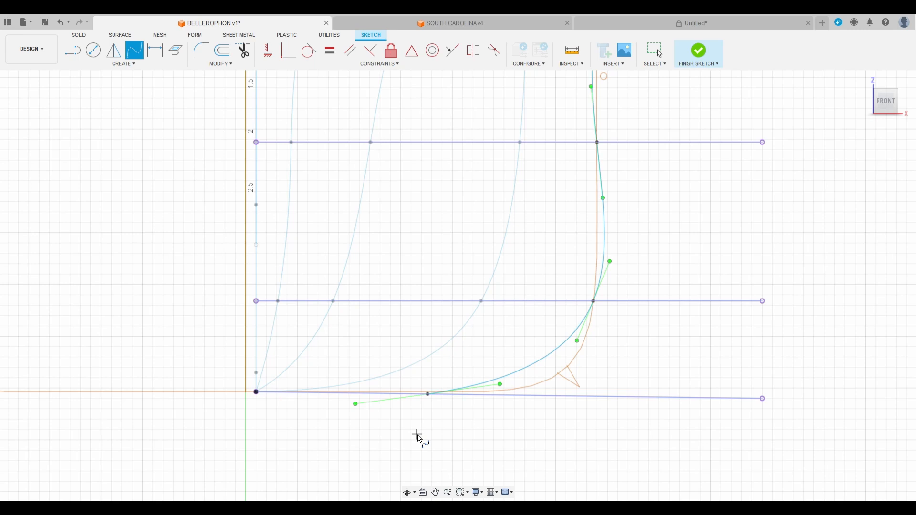
key("Escape")
Align the spline's bottom tangent handle with the lowest guide line and steepen the handle at the guide line above to fit the rounded bilge
scroll(518, 379, "up", 5)
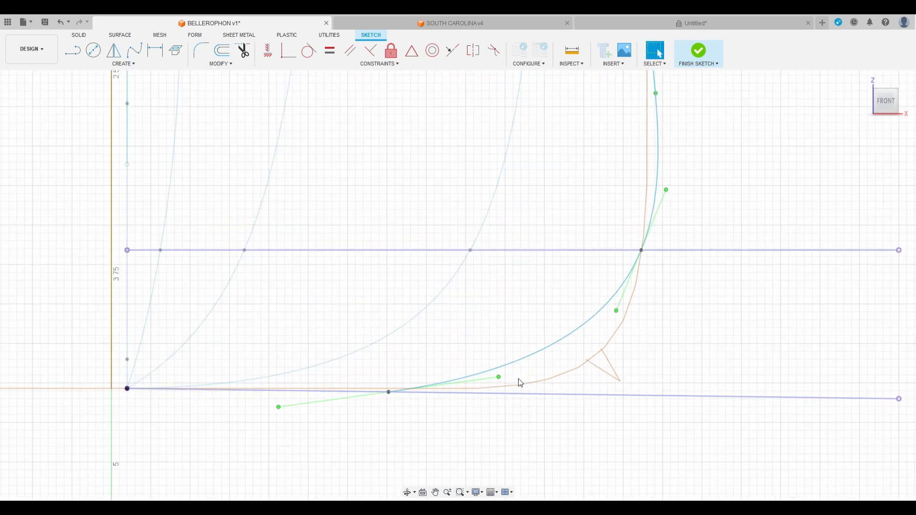
left_click_drag(492, 378, 494, 405)
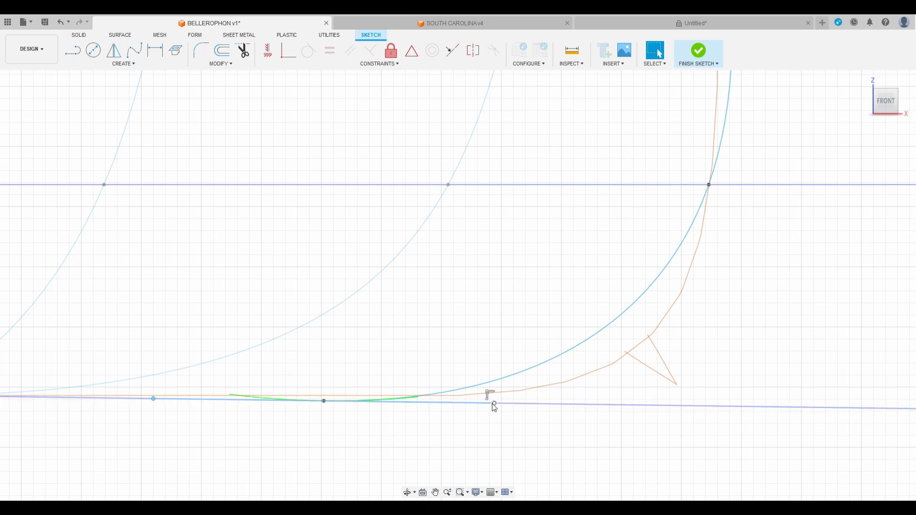
scroll(364, 420, "down", 3)
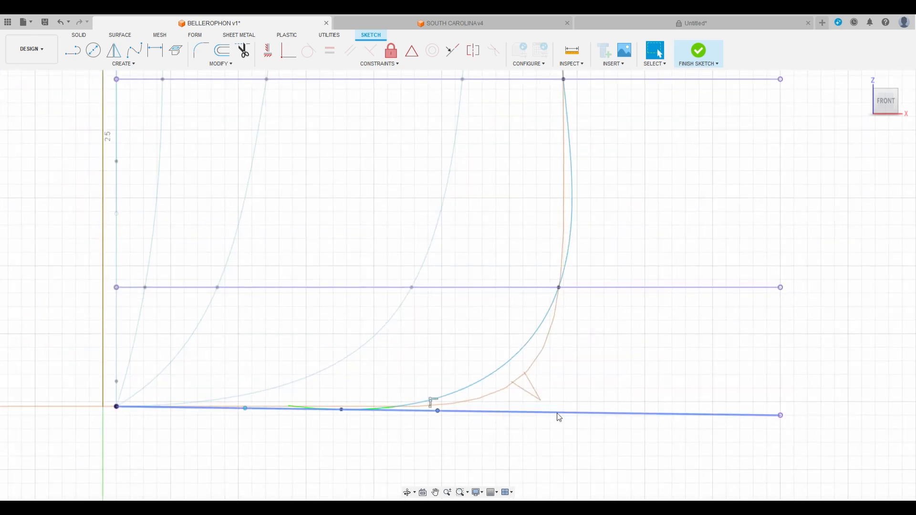
left_click(537, 340)
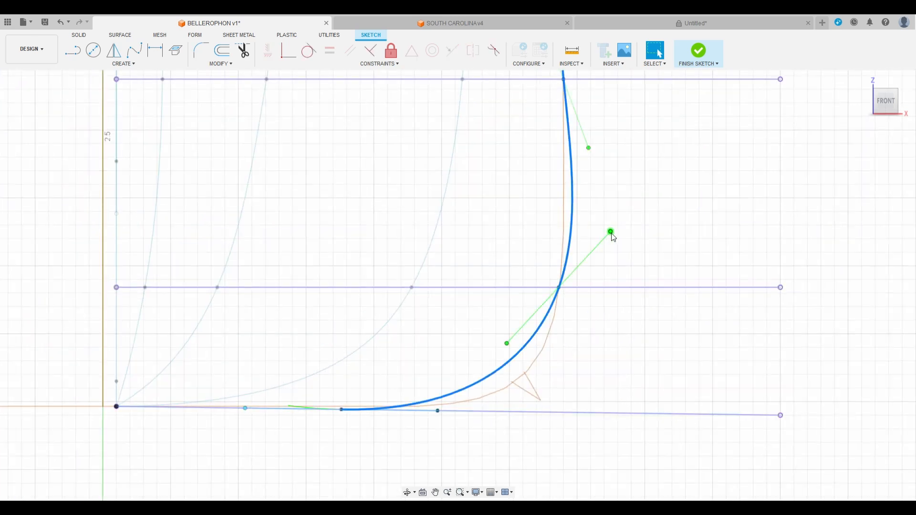
left_click_drag(610, 231, 569, 208)
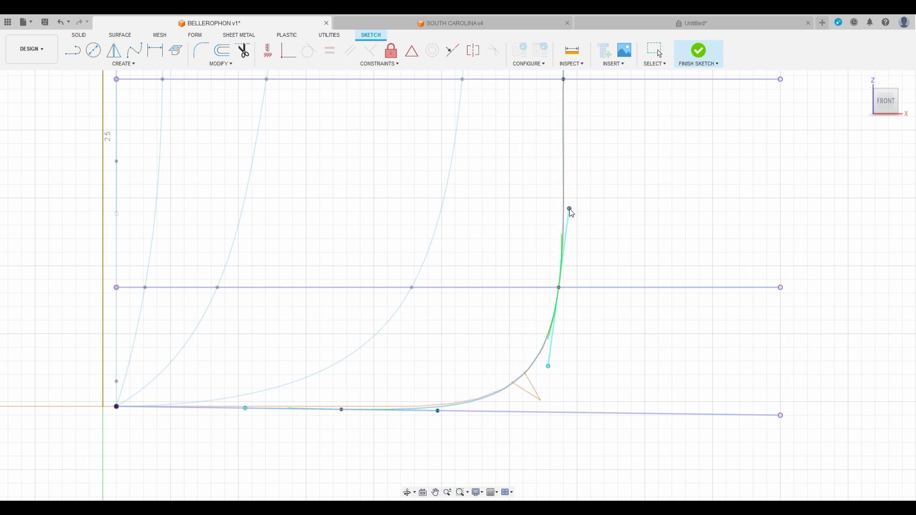
Check the spline's side and bottom against the boxier section outline and finish the sketch
scroll(480, 490, "down", 3)
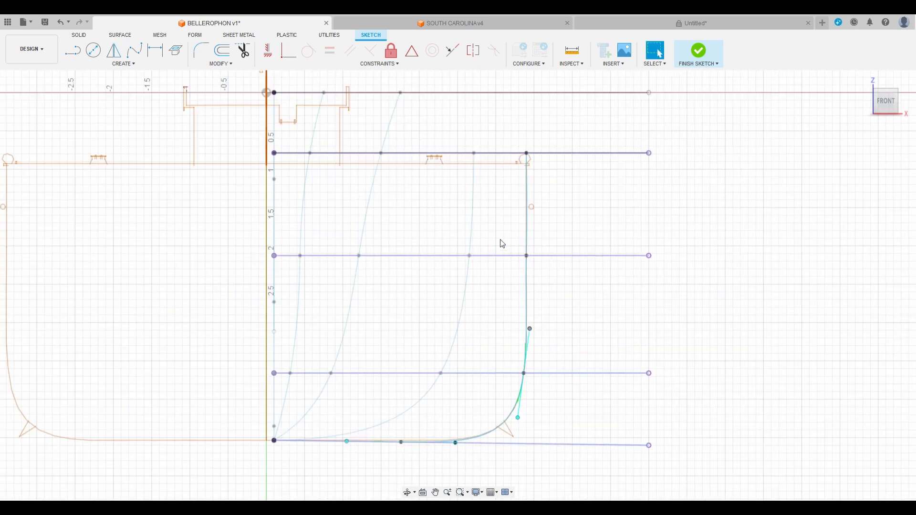
scroll(529, 208, "up", 3)
left_click(530, 214)
scroll(512, 299, "down", 2)
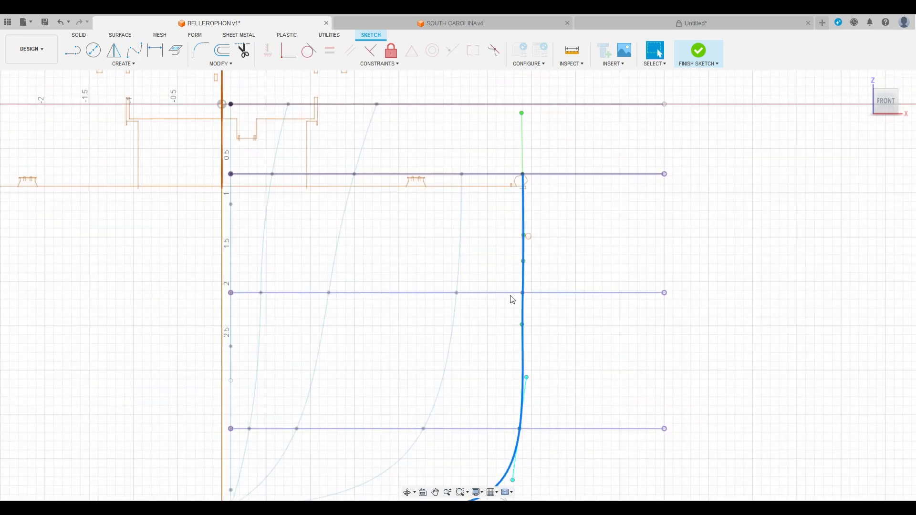
scroll(551, 147, "down", 3)
scroll(535, 350, "up", 2)
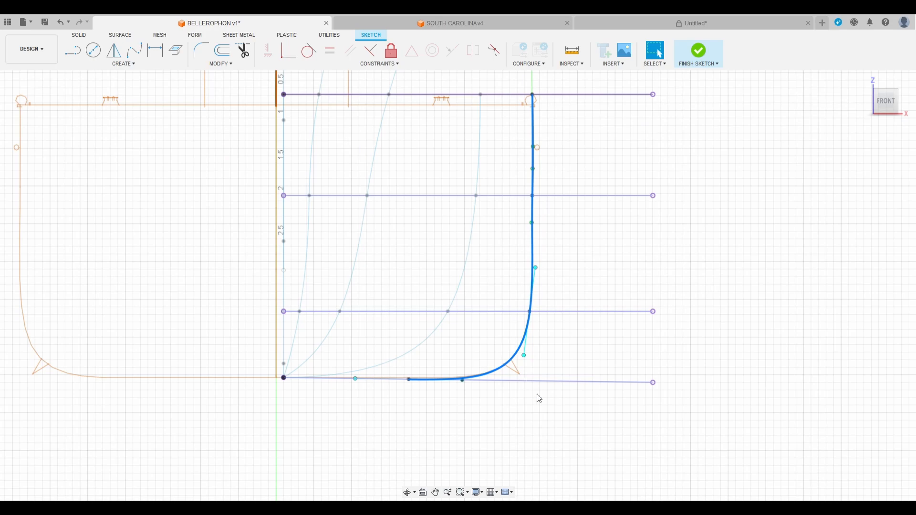
left_click(557, 433)
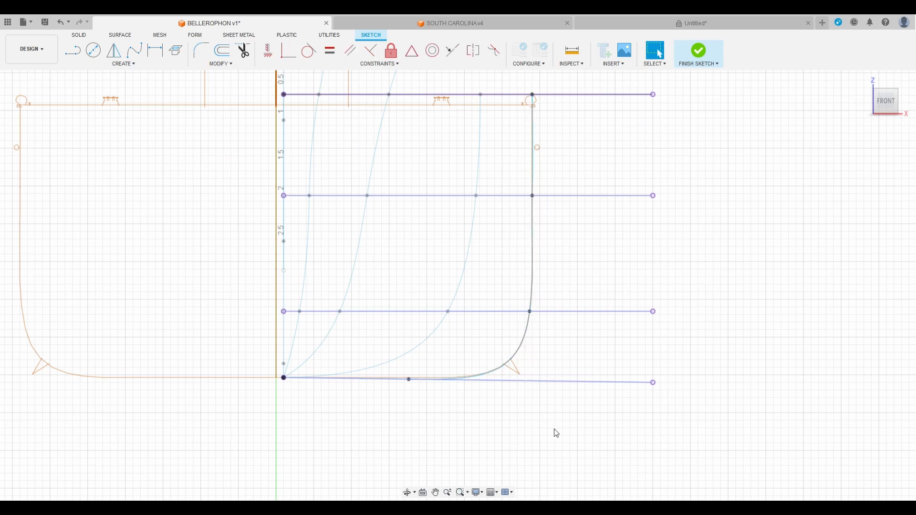
left_click(700, 50)
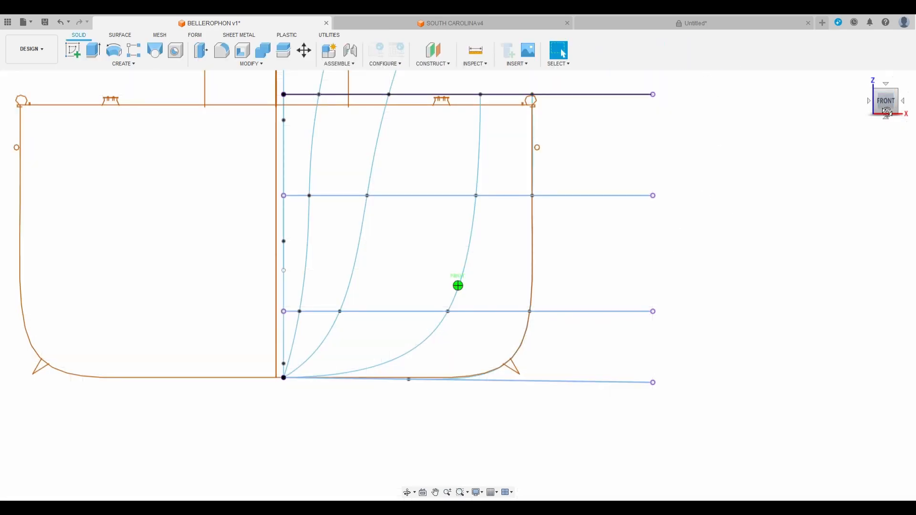
Hide the boxier section outline, and show the next section outline aft and the construction planes
left_click_drag(886, 113, 868, 119)
scroll(392, 269, "down", 5)
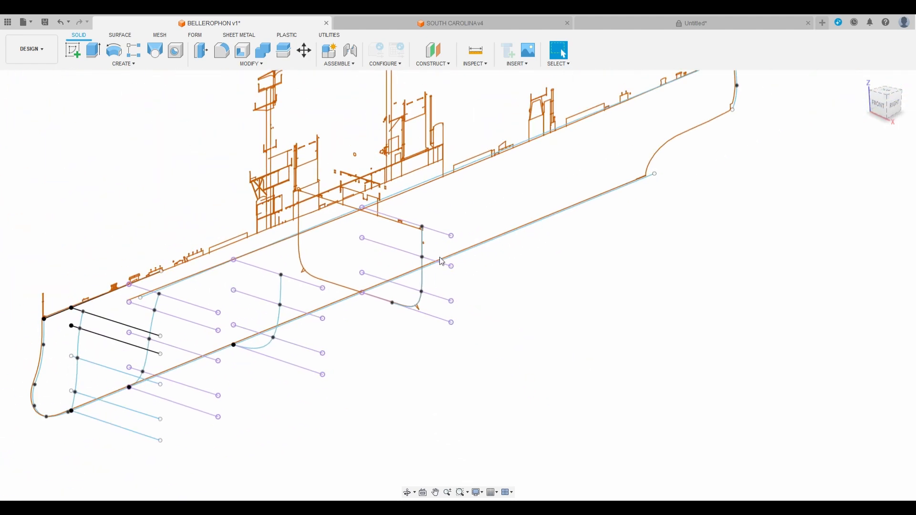
scroll(559, 248, "up", 2)
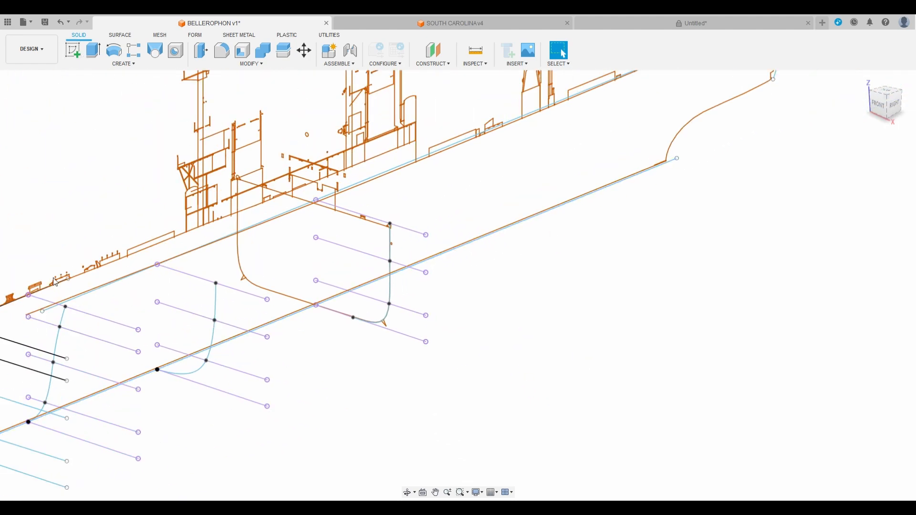
left_click(45, 224)
left_click(41, 211)
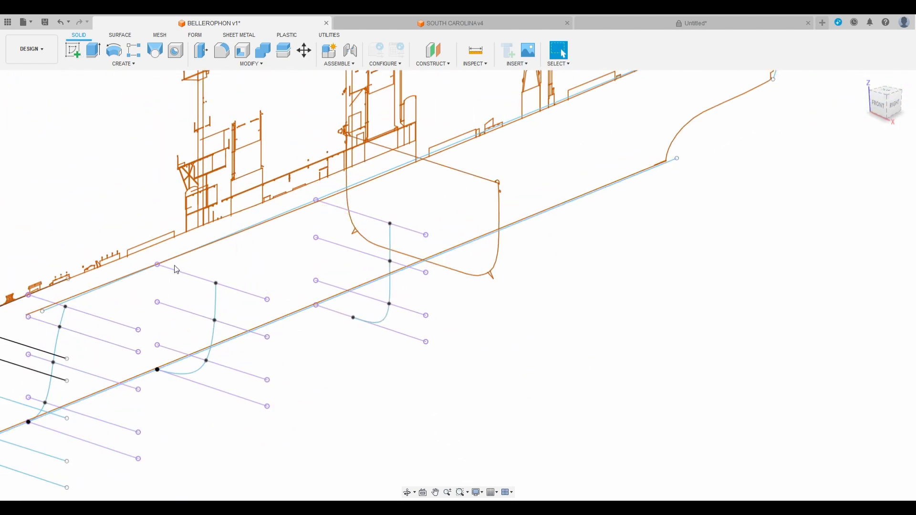
left_click(34, 403)
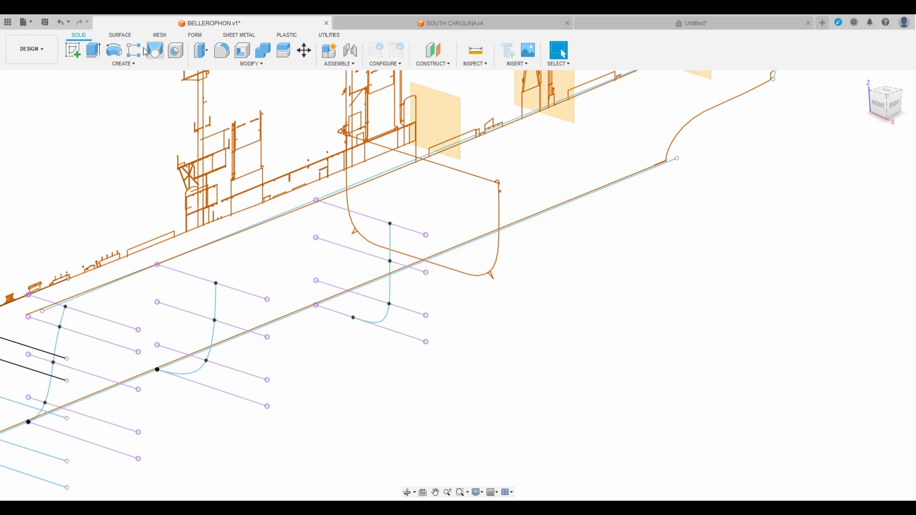
Start a new sketch on the construction plane for the next section outline aft
left_click(79, 58)
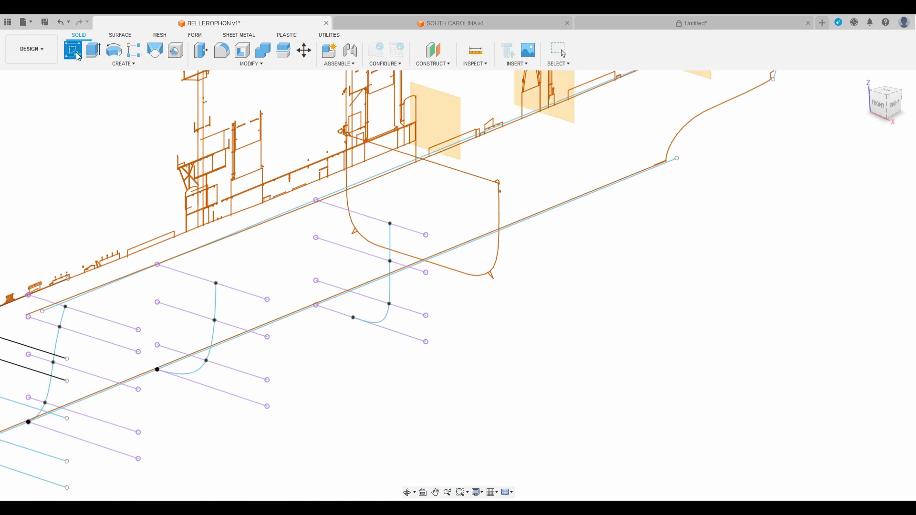
left_click(438, 137)
scroll(386, 112, "down", 2)
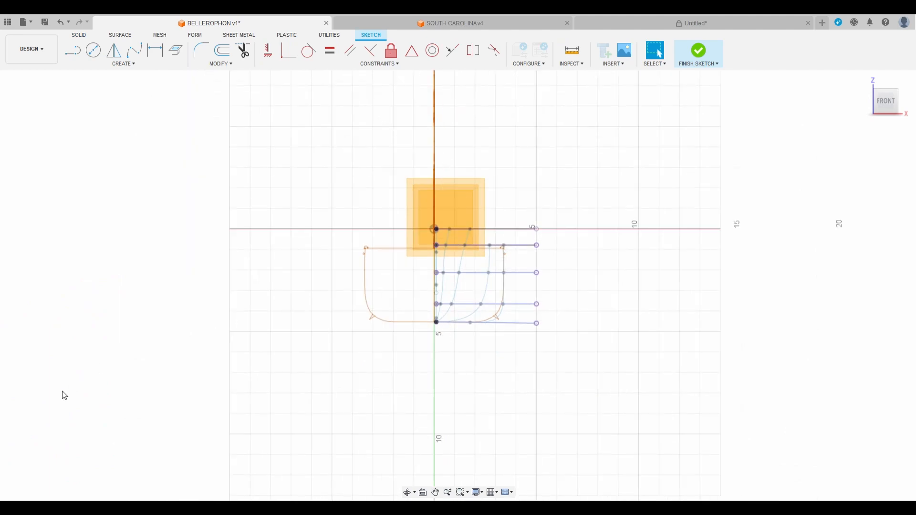
scroll(491, 322, "up", 5)
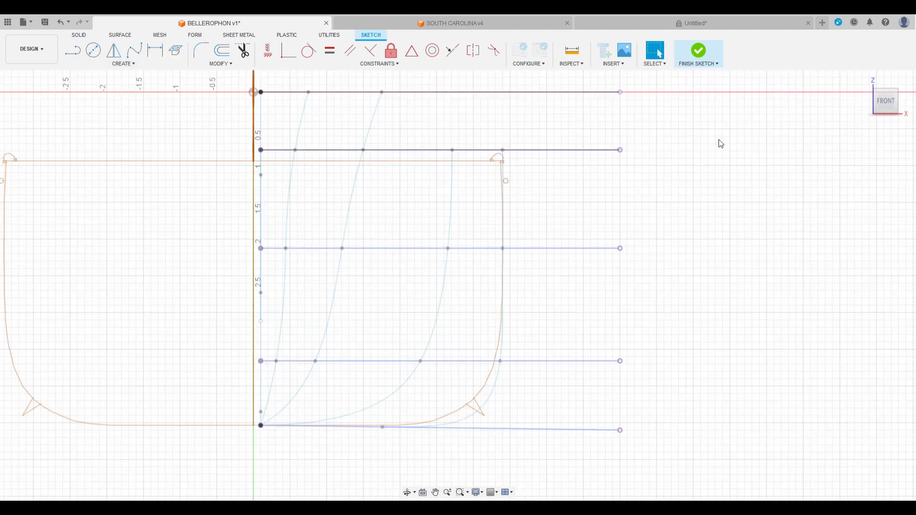
Project the previous section's four horizontal guide lines onto the new sketch plane
left_click_drag(888, 103, 870, 111)
scroll(417, 125, "down", 5)
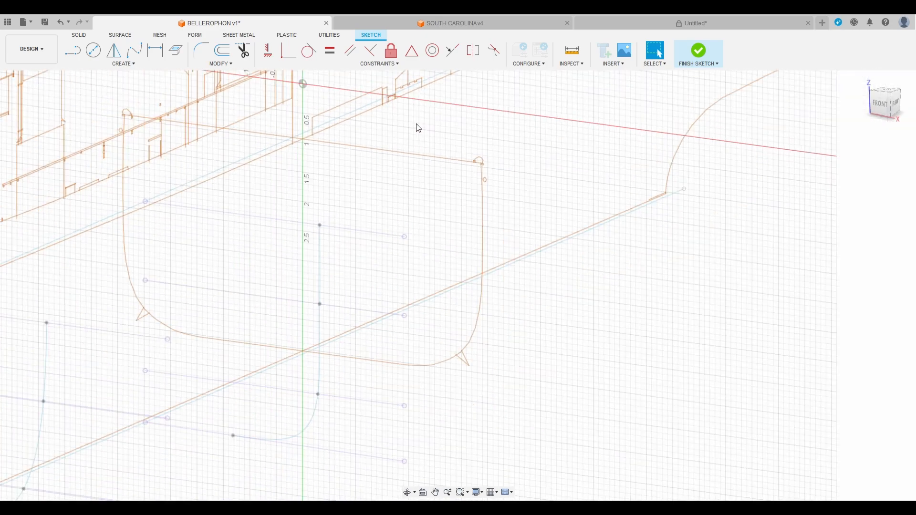
scroll(386, 357, "up", 2)
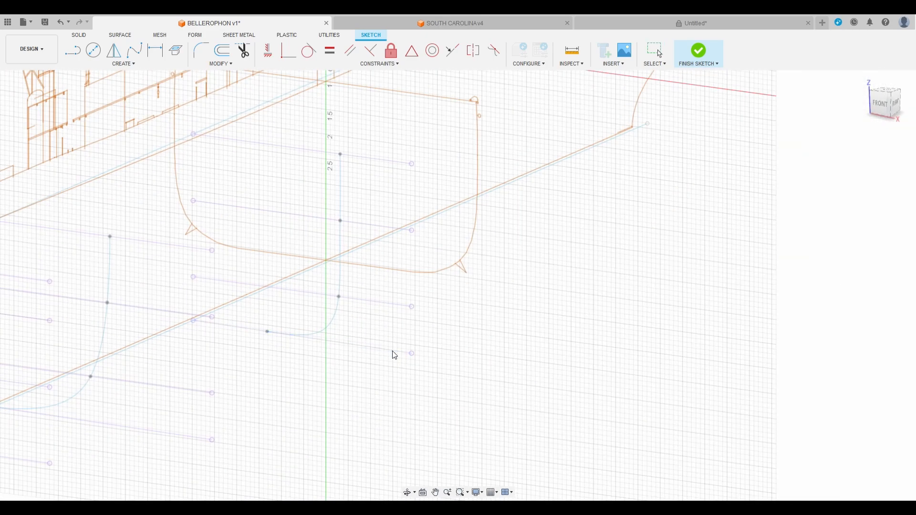
left_click(392, 350)
left_click(394, 304, "shift")
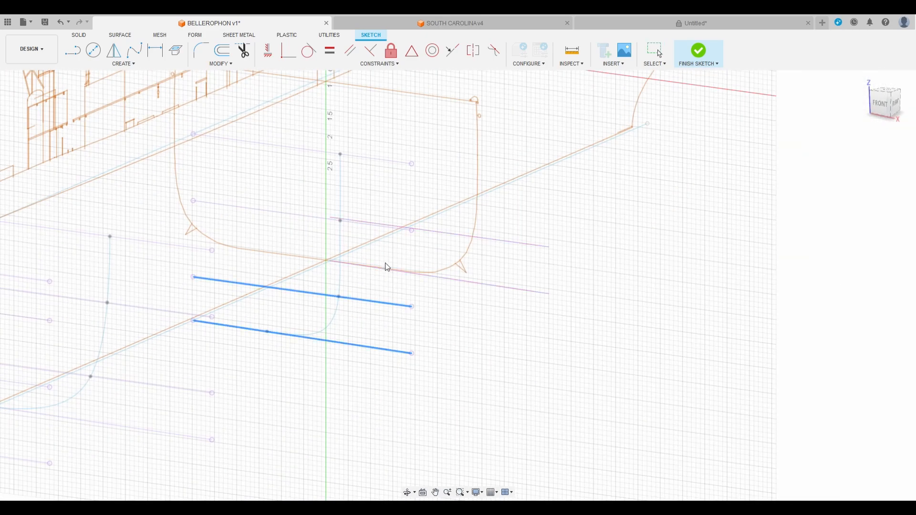
left_click(387, 227, "shift")
left_click(395, 162, "shift")
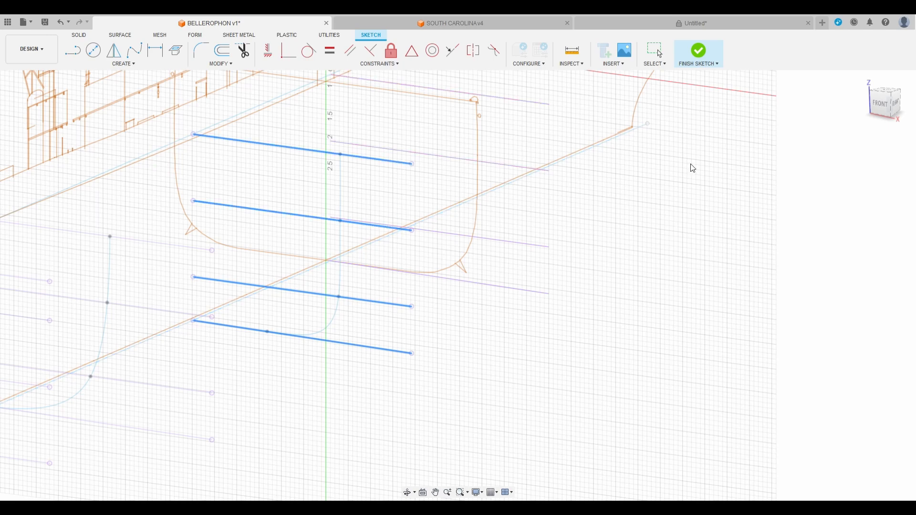
left_click(728, 185)
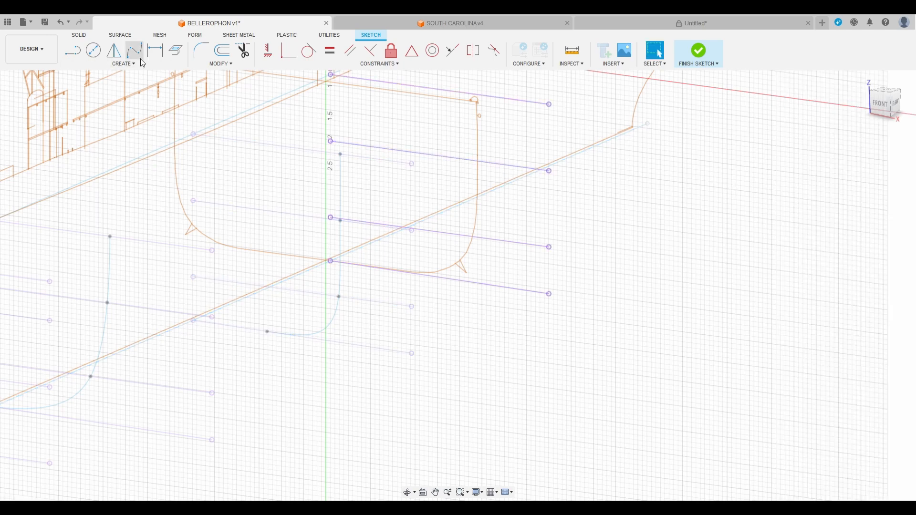
Start a fit point spline on the uppermost projected guide line above the outline's side, and add a point on the second guide line
left_click(879, 104)
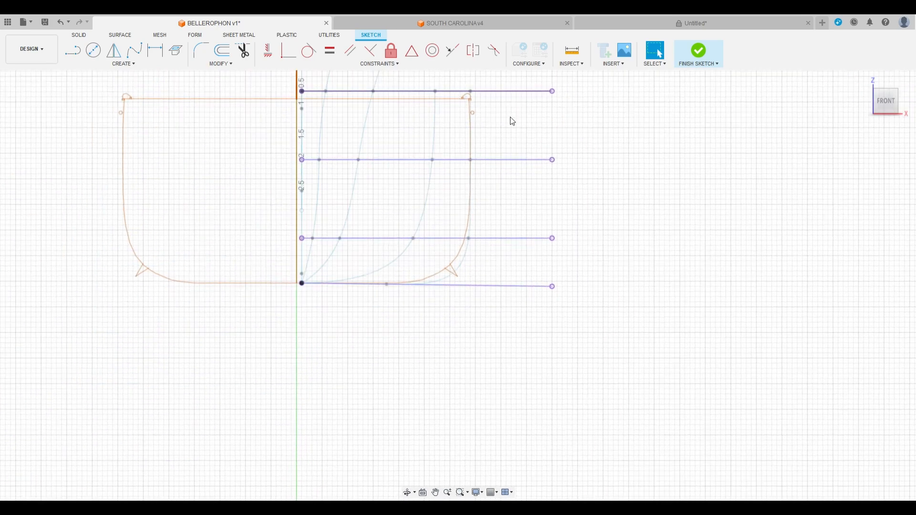
left_click(134, 50)
scroll(328, 360, "up", 5)
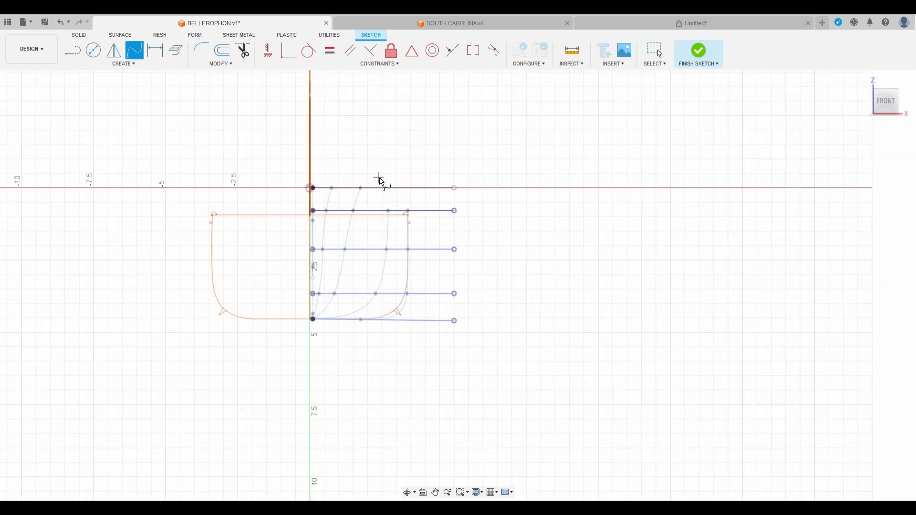
scroll(409, 246, "up", 3)
scroll(424, 127, "up", 3)
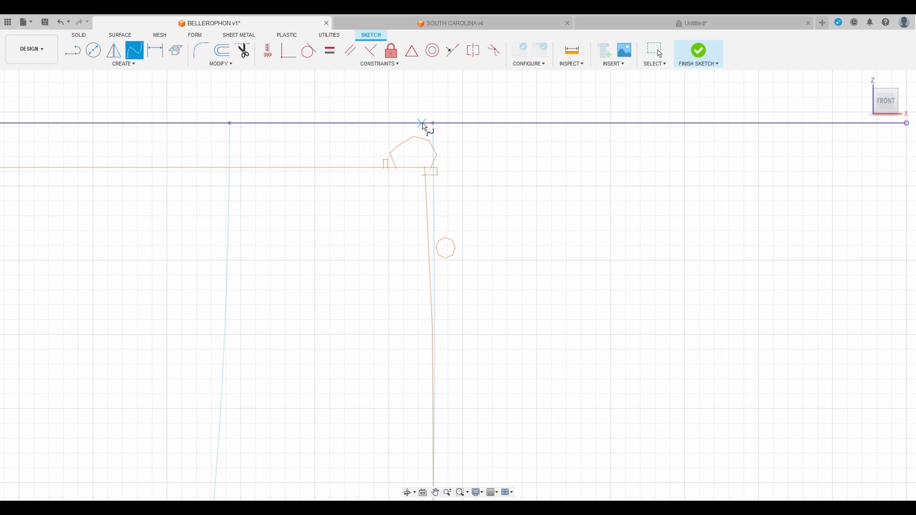
scroll(420, 127, "down", 4)
scroll(429, 267, "up", 5)
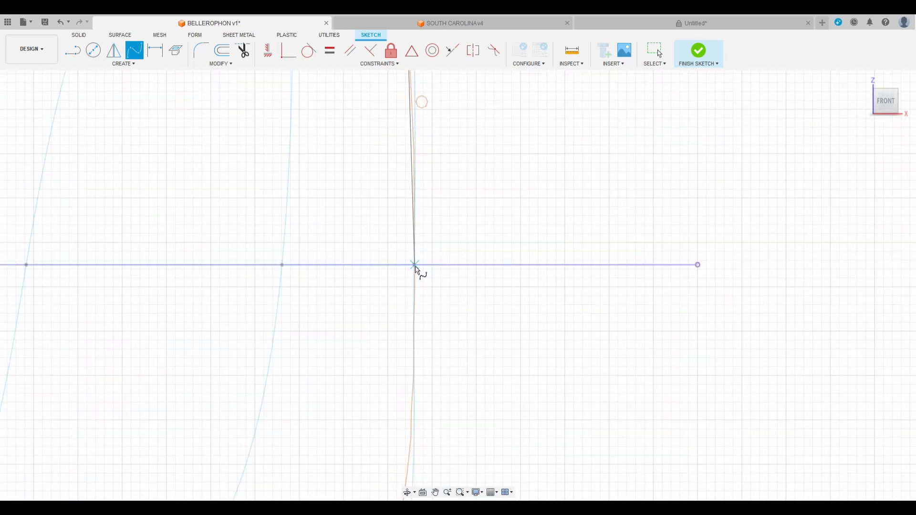
Add spline points where the outline crosses the third guide line and on the lowest guide line along the flat bottom, and end the spline
scroll(431, 211, "down", 5)
scroll(411, 407, "up", 5)
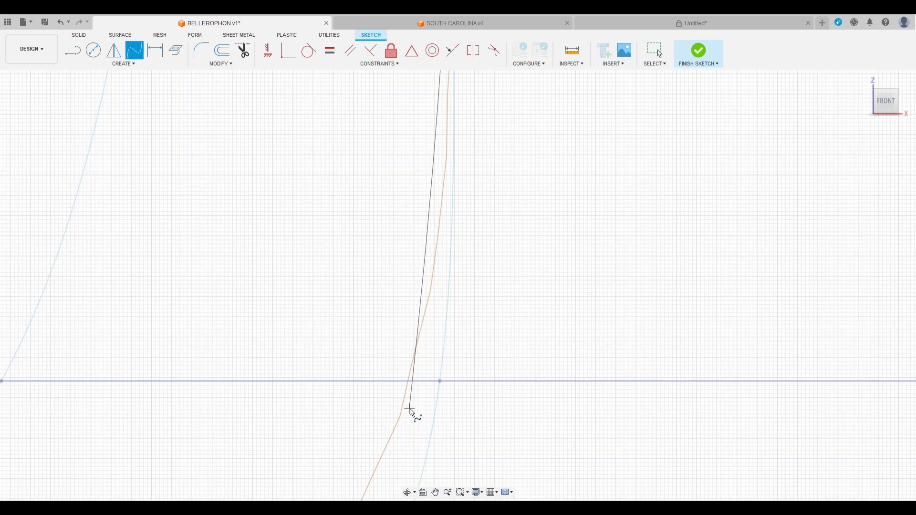
left_click(430, 372)
scroll(432, 377, "up", 2)
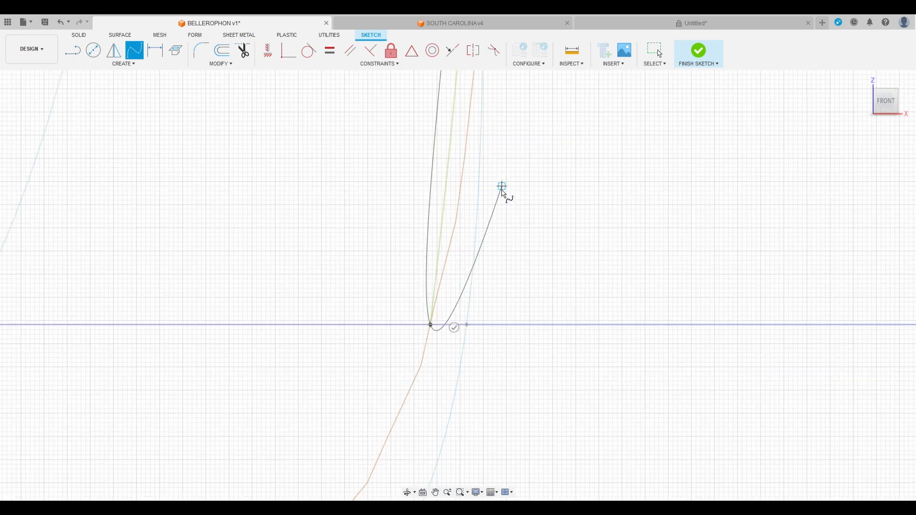
scroll(506, 192, "down", 7)
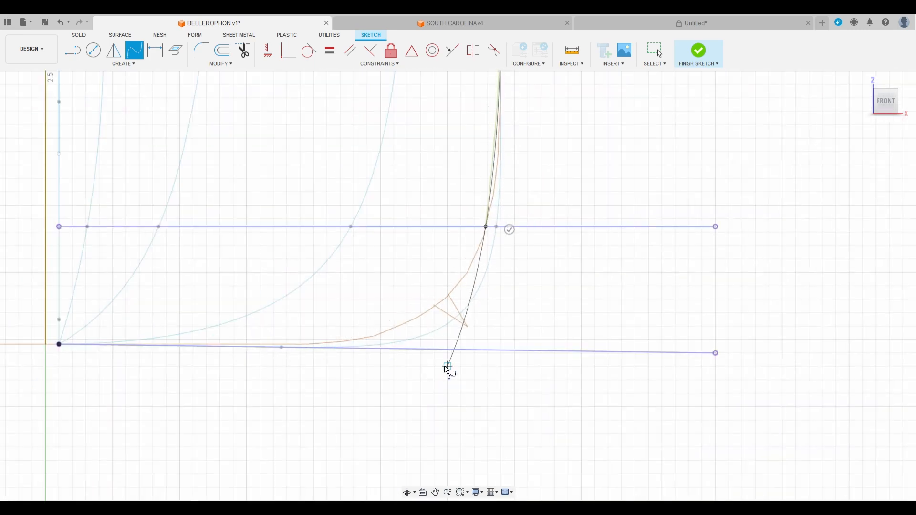
mouse_move(447, 370)
middle_mouse_down()
mouse_move(474, 379)
mouse_move(597, 368)
middle_mouse_up()
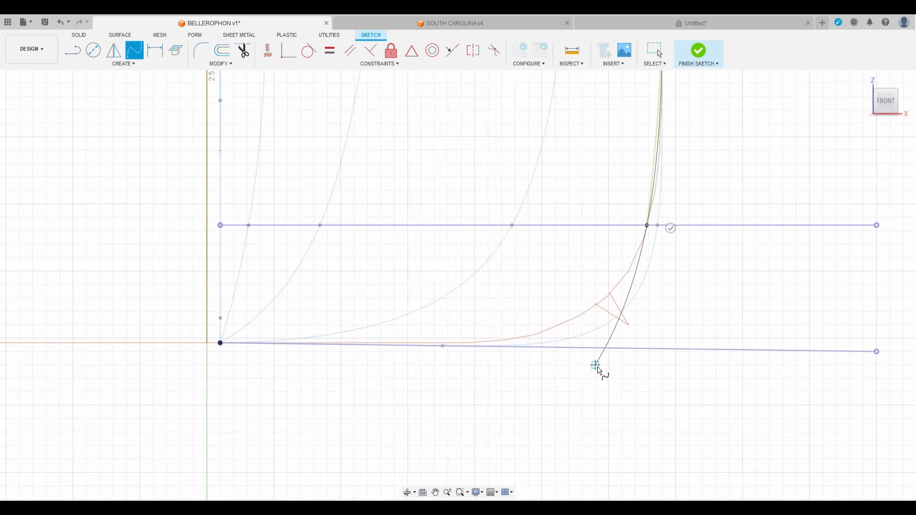
left_click(432, 349)
left_click(431, 371)
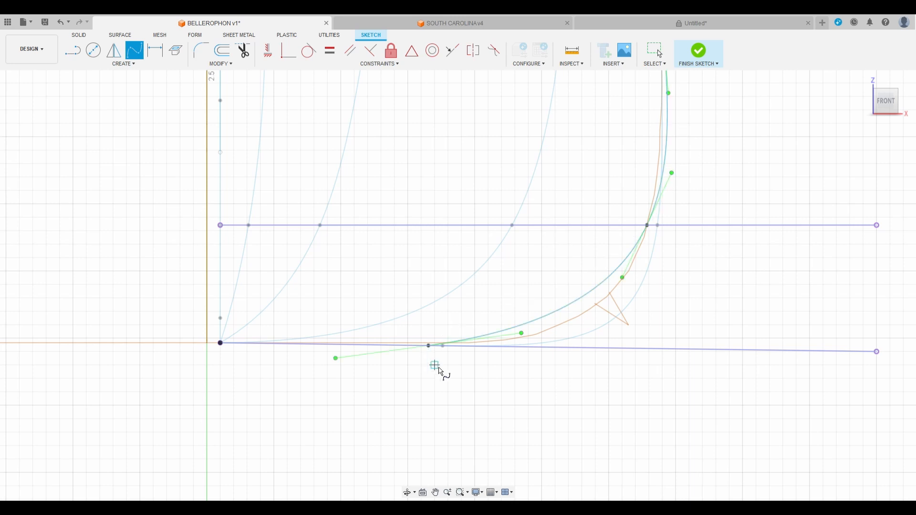
key("Escape")
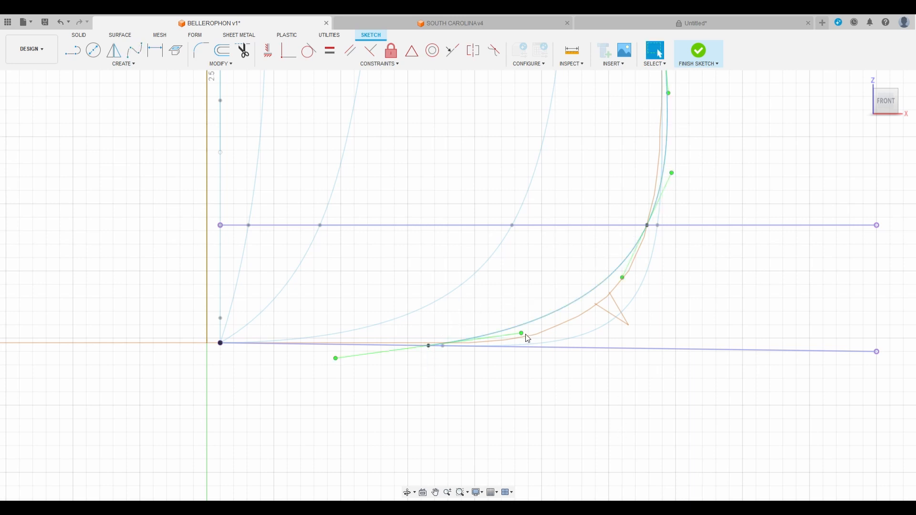
Align the spline's bottom tangent handle with the lowest guide line and steepen the handle on the third guide line to fit the bilge curve
mouse_move(521, 333)
left_mouse_down()
mouse_move(520, 348)
mouse_move(526, 342)
left_mouse_up()
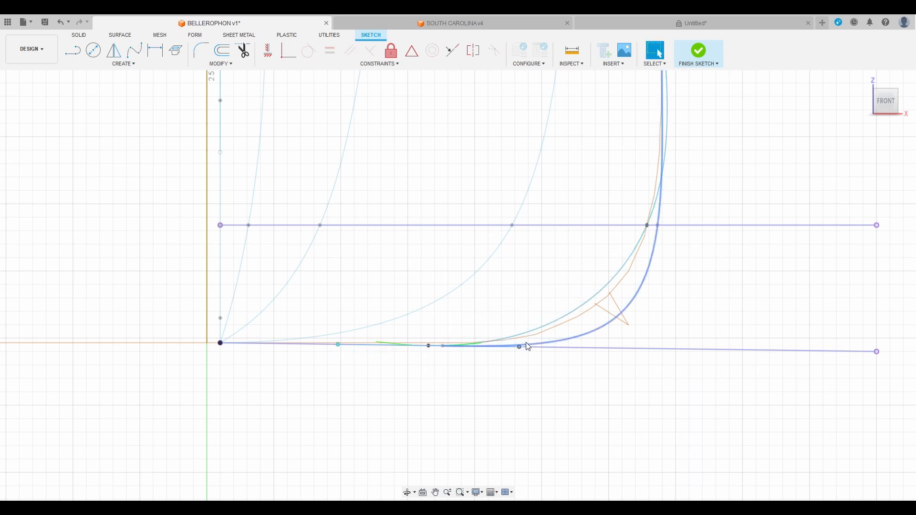
left_click(609, 283)
left_click_drag(592, 282, 628, 288)
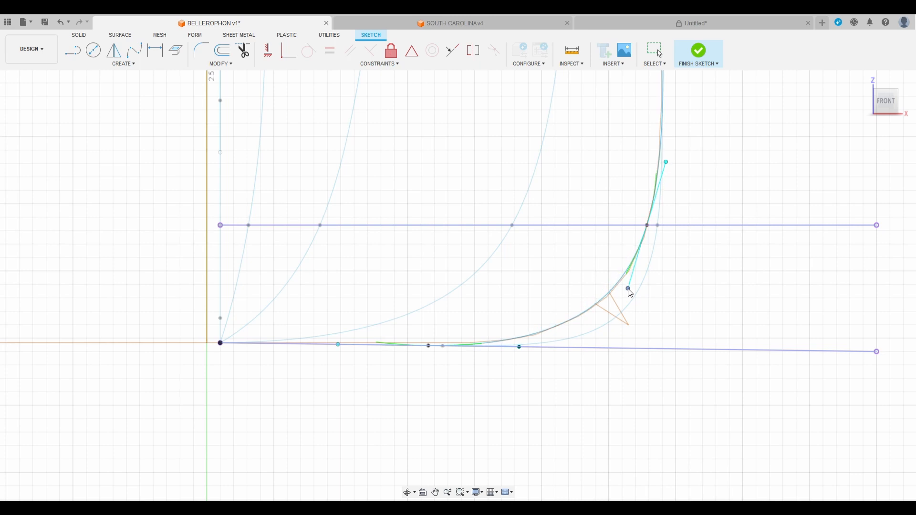
Check the spline's full side and bilge against the section outline and finish the sketch
mouse_move(629, 289)
middle_mouse_down()
mouse_move(620, 340)
mouse_move(549, 429)
middle_mouse_up()
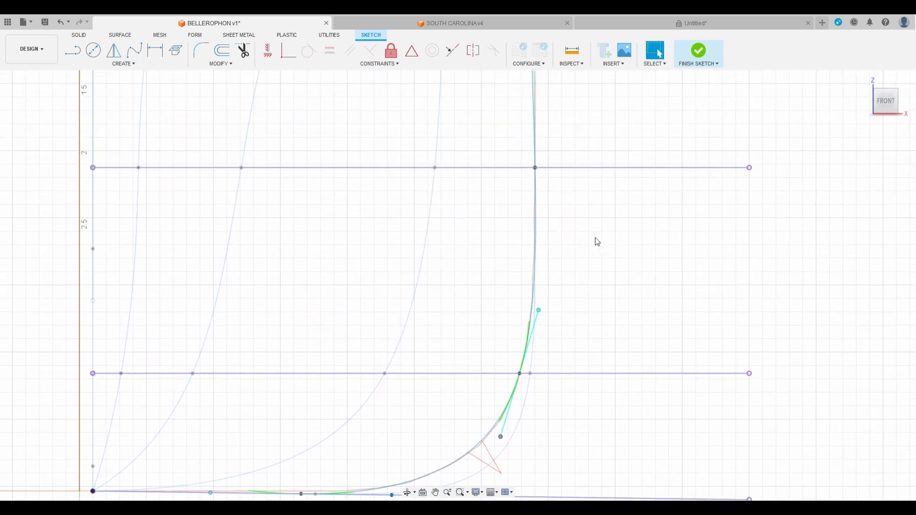
middle_click_drag(597, 242, 588, 386)
left_click(521, 198)
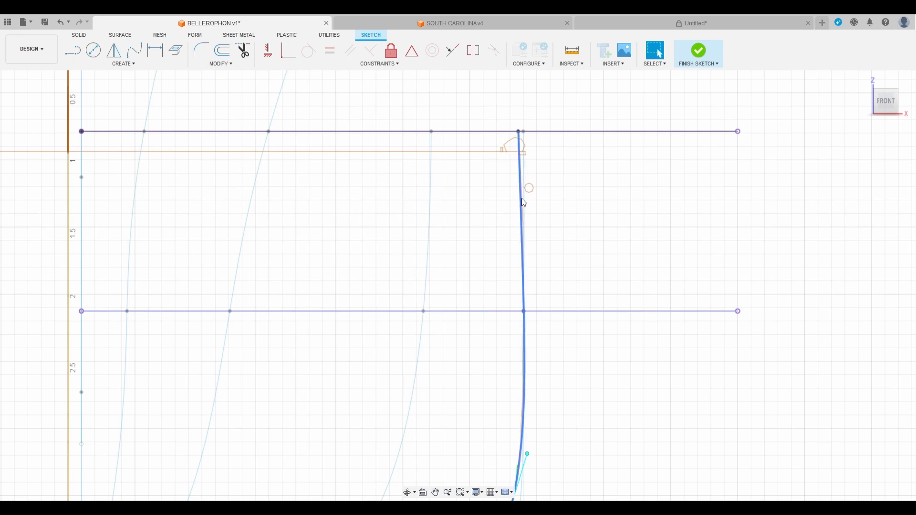
scroll(593, 114, "down", 5)
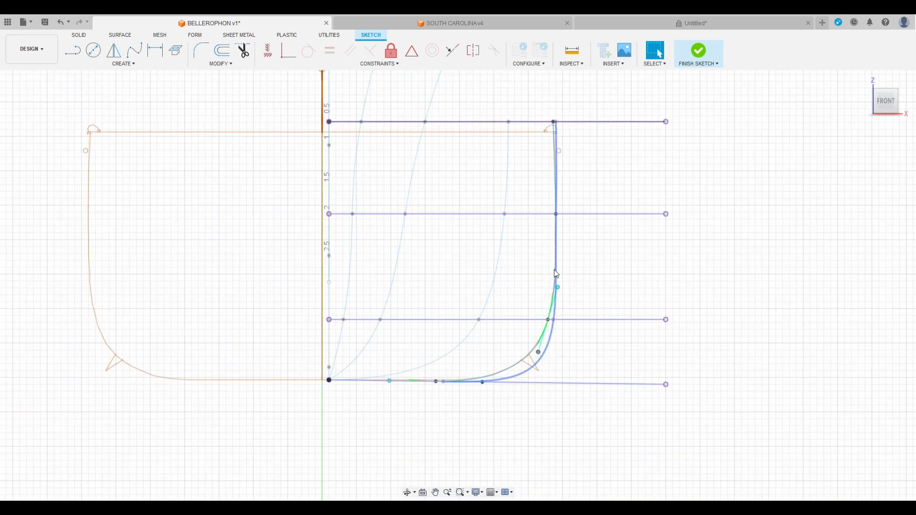
left_click_drag(556, 274, 541, 343)
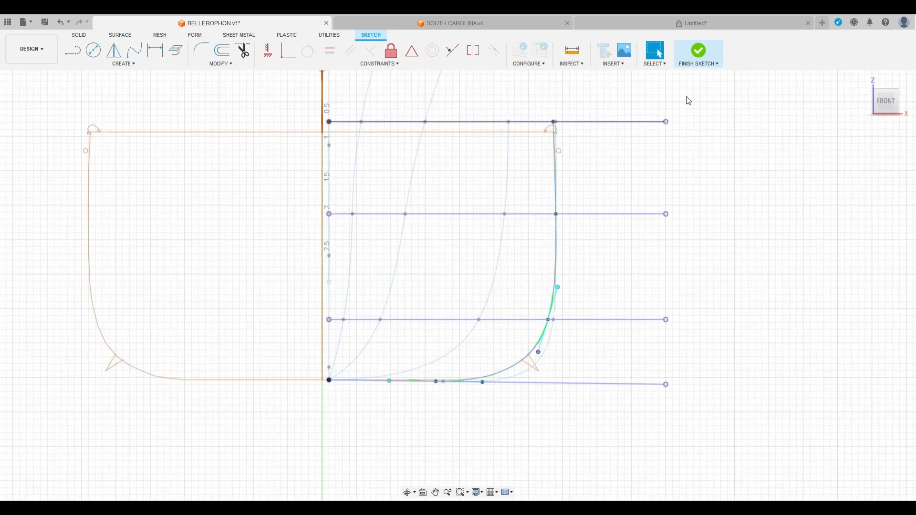
left_click(703, 57)
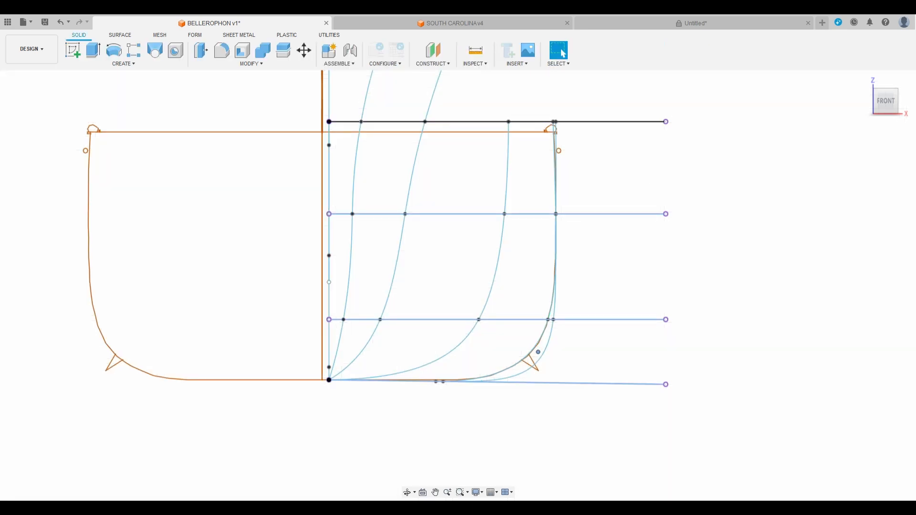
Show the next, rounder section outline aft, hide the traced outline, and show the construction planes
scroll(357, 338, "down", 4)
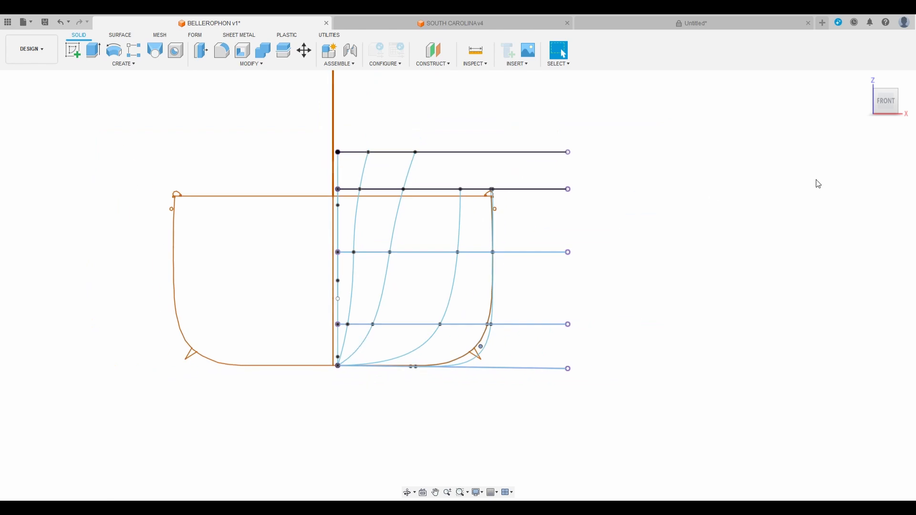
left_click_drag(886, 101, 835, 113)
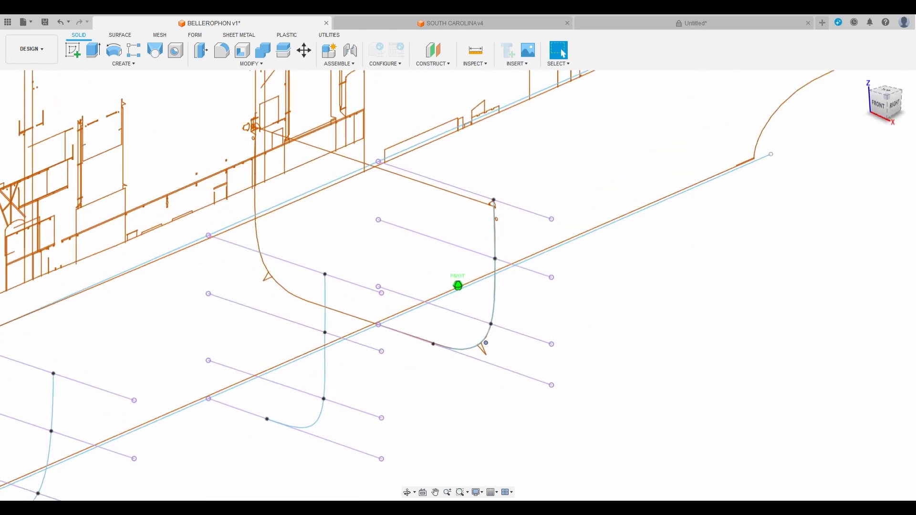
middle_click_drag(614, 264, 476, 345)
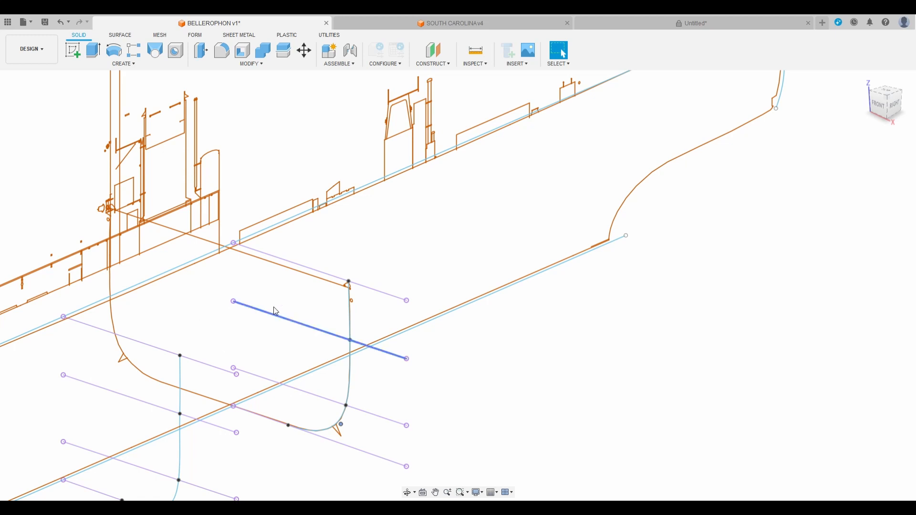
scroll(470, 288, "down", 3)
middle_click_drag(462, 275, 441, 245)
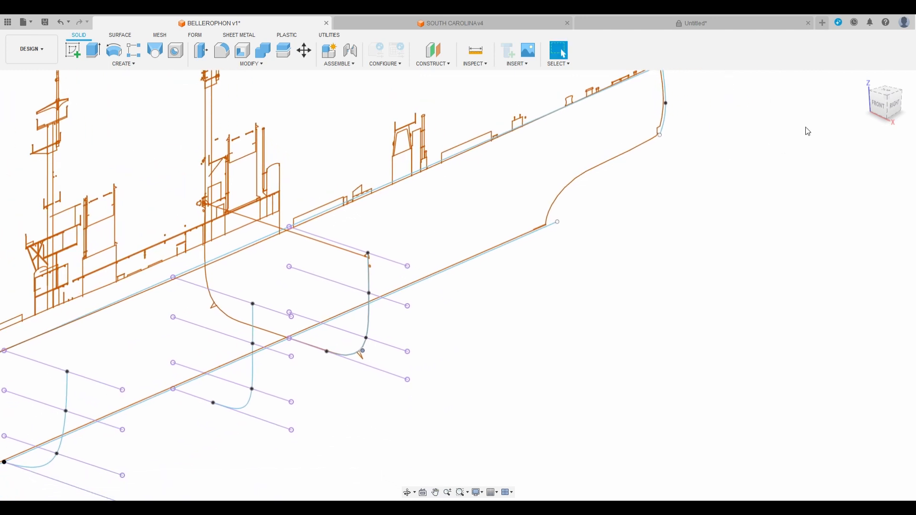
left_click_drag(885, 110, 880, 102)
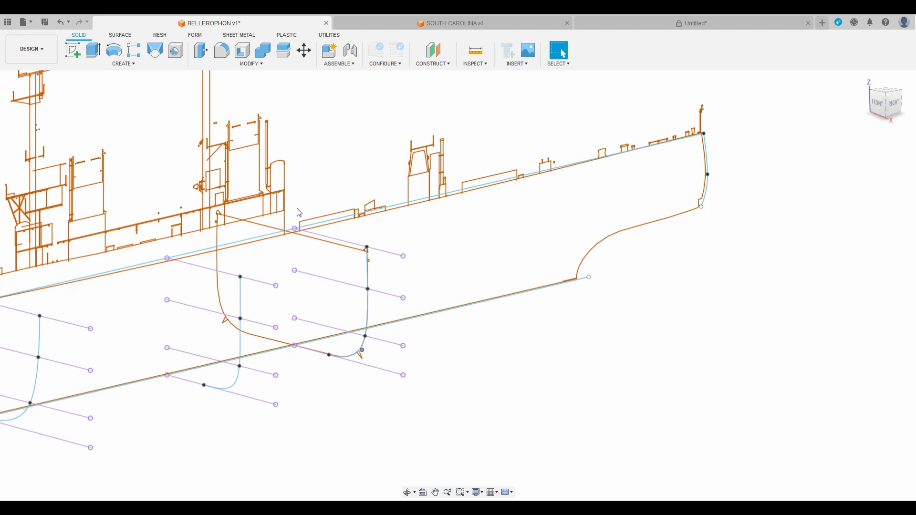
middle_click_drag(469, 254, 435, 279)
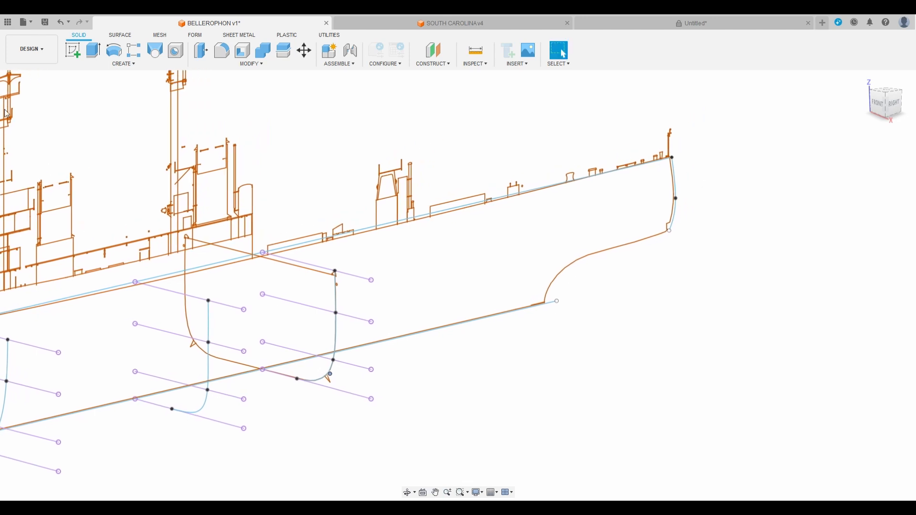
left_click(44, 228)
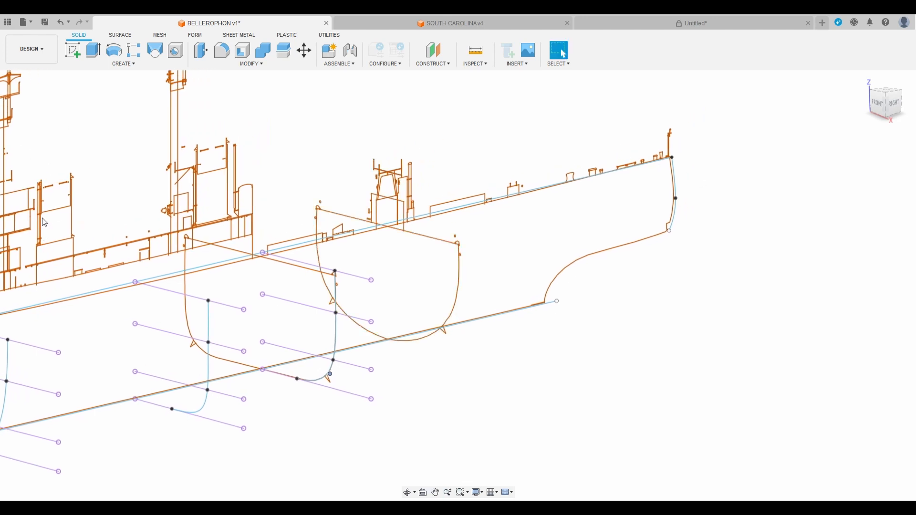
left_click(43, 218)
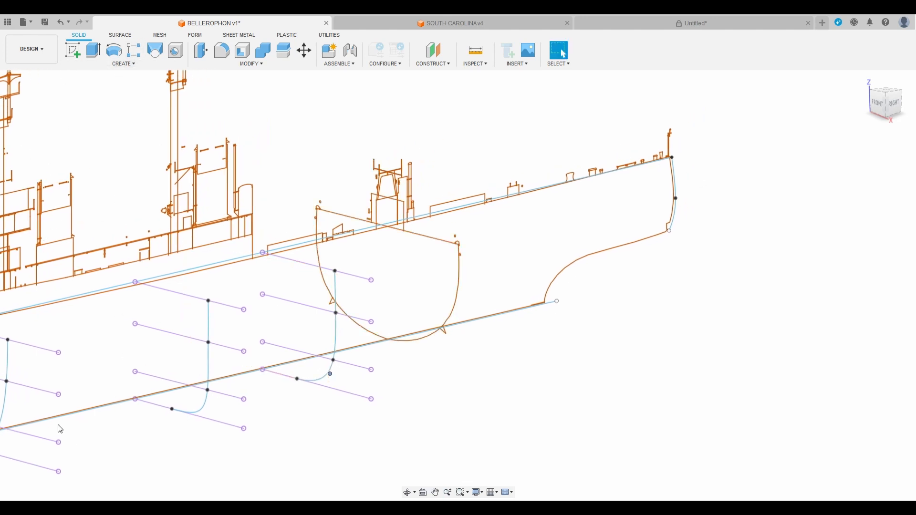
left_click(33, 413)
Start a new sketch on the construction plane for the rounder aft section outline
left_click(76, 55)
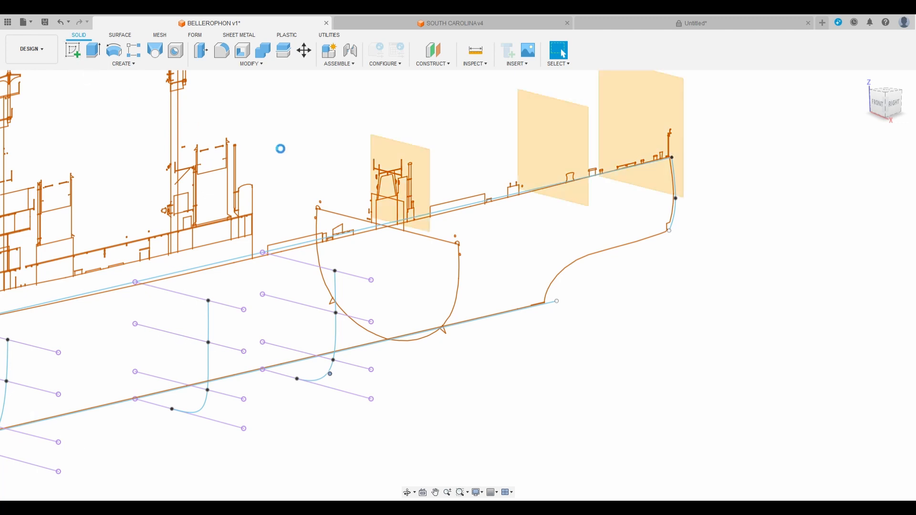
left_click(74, 50)
left_click(420, 178)
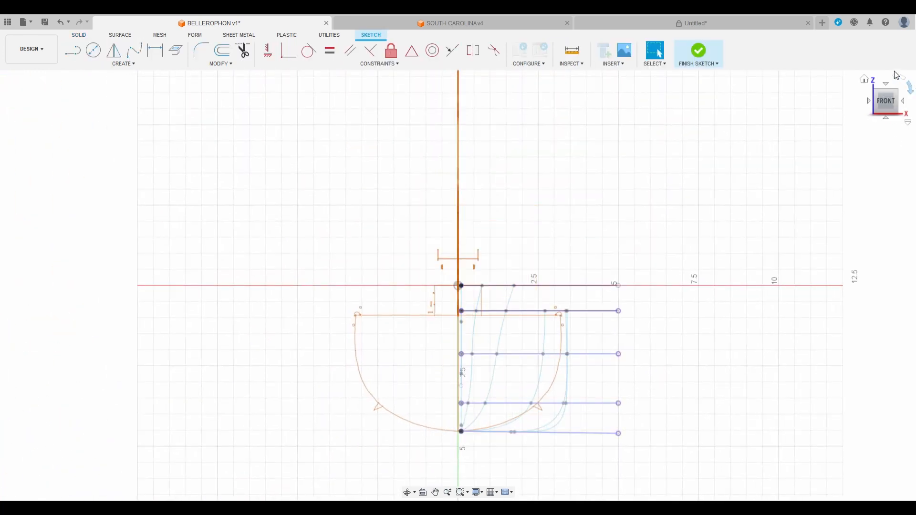
Project the four horizontal guide lines from the neighbouring section into the new sketch
mouse_move(894, 103)
left_mouse_down()
mouse_move(877, 105)
mouse_move(876, 115)
left_mouse_up()
middle_click_drag(535, 381, 500, 273)
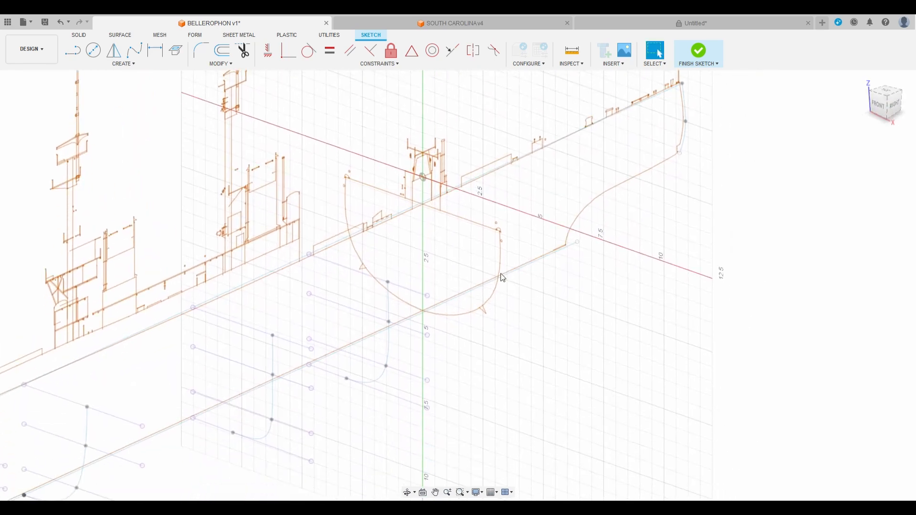
scroll(402, 400, "up", 3)
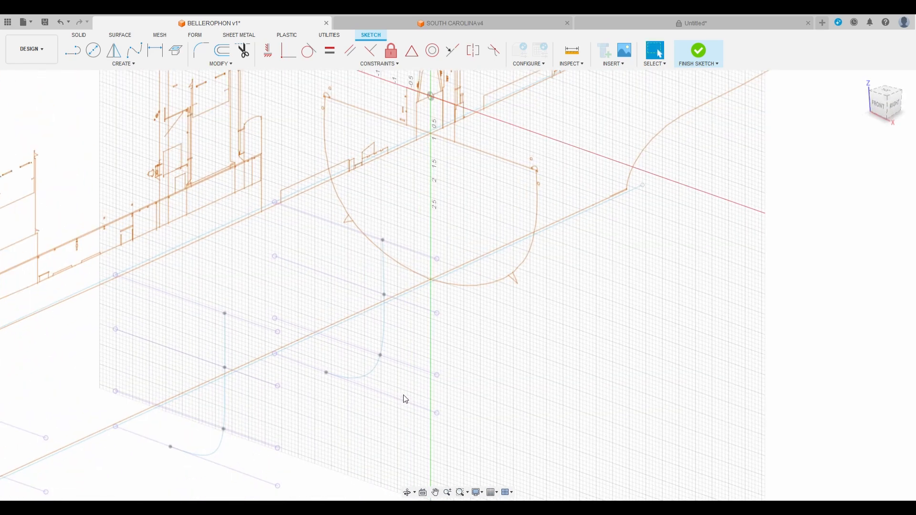
left_click(428, 257)
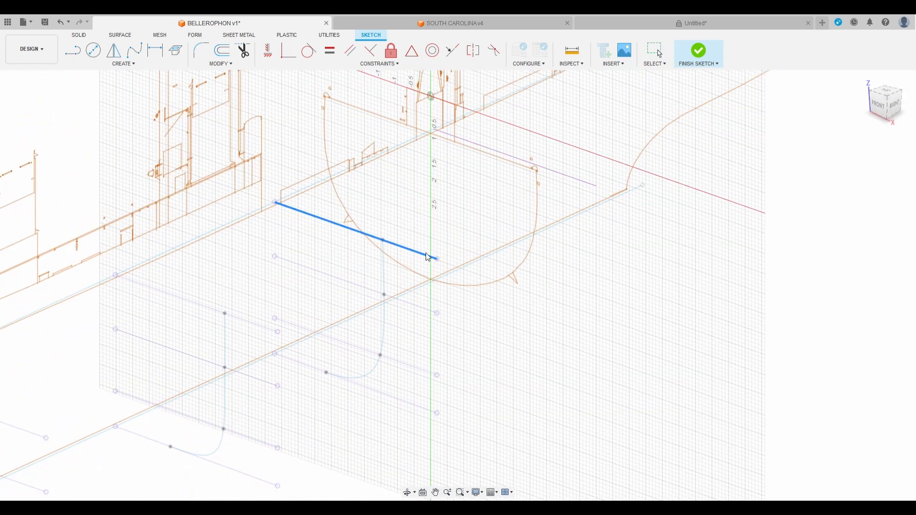
left_click(419, 306, "shift")
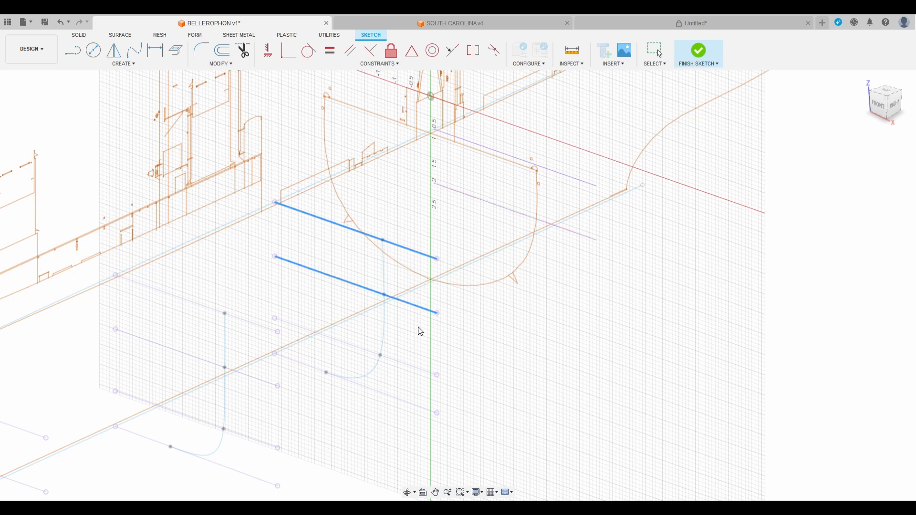
left_click(418, 371, "shift")
left_click(414, 404, "shift")
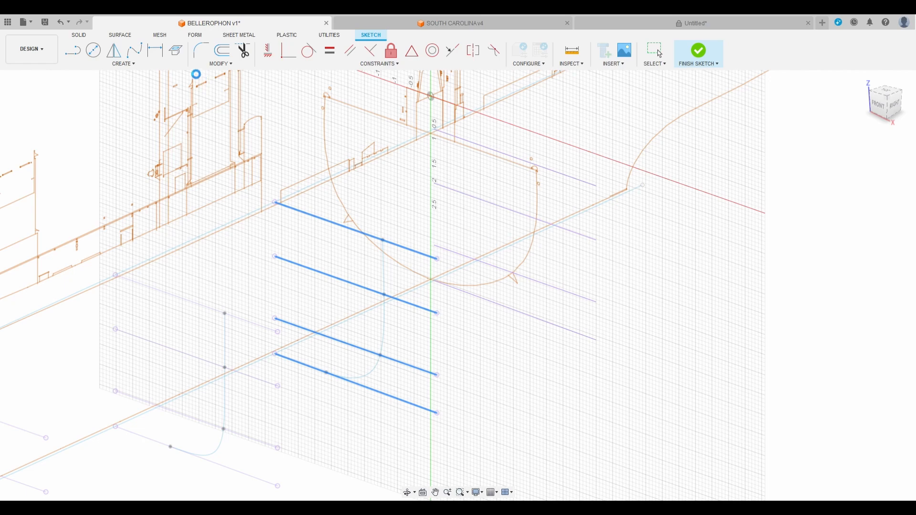
Begin a fit point spline on the rounder section outline, placing points at its crossings with the upper two projected guide lines
left_click(878, 111)
left_click(135, 51)
scroll(556, 173, "up", 3)
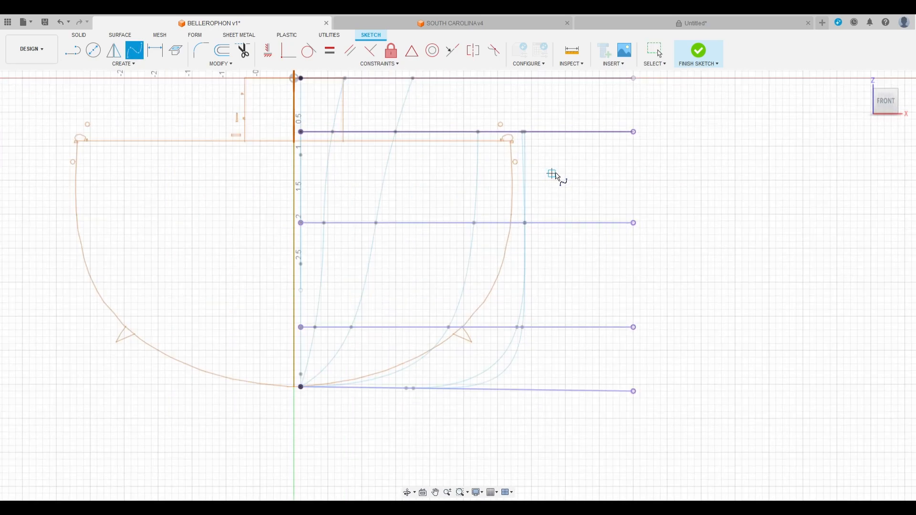
scroll(556, 174, "up", 6)
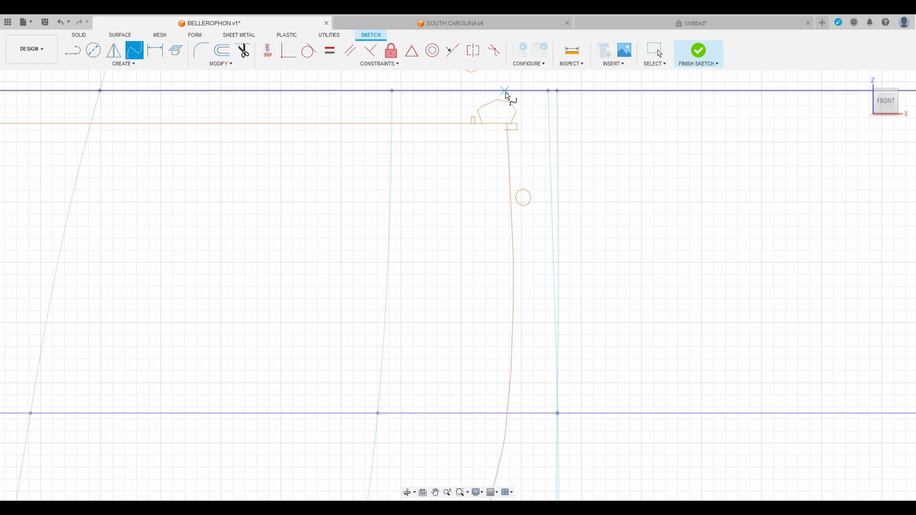
left_click(506, 94)
scroll(506, 94, "down", 3)
scroll(497, 306, "up", 3)
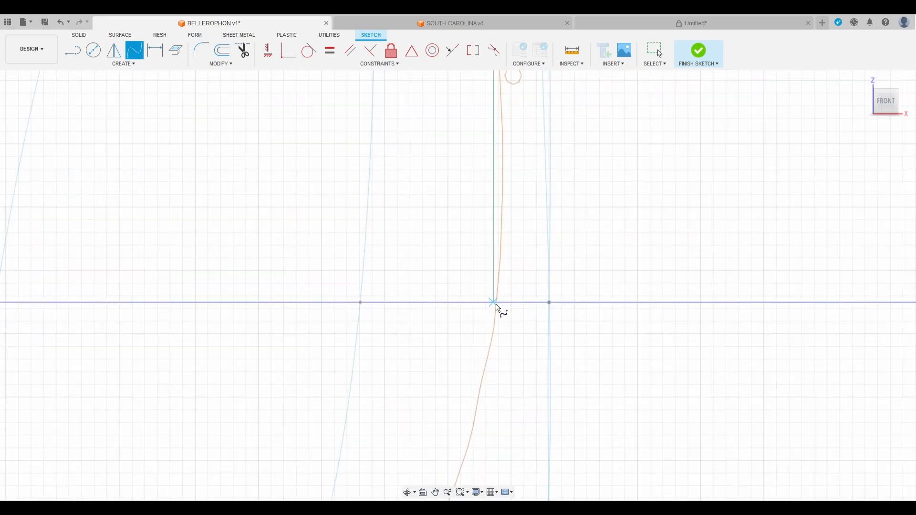
left_click(498, 303)
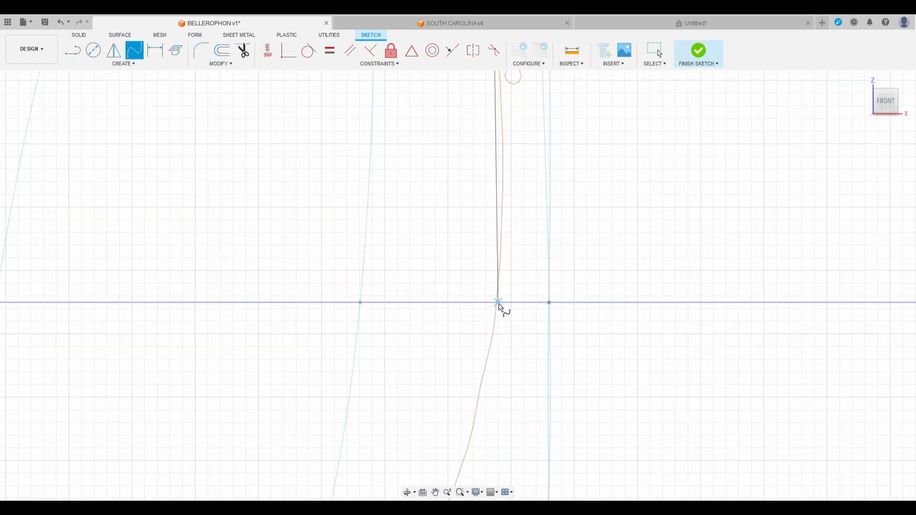
Continue the spline through the outline's crossing with the third guide line and end it at the keel point
scroll(499, 308, "down", 5)
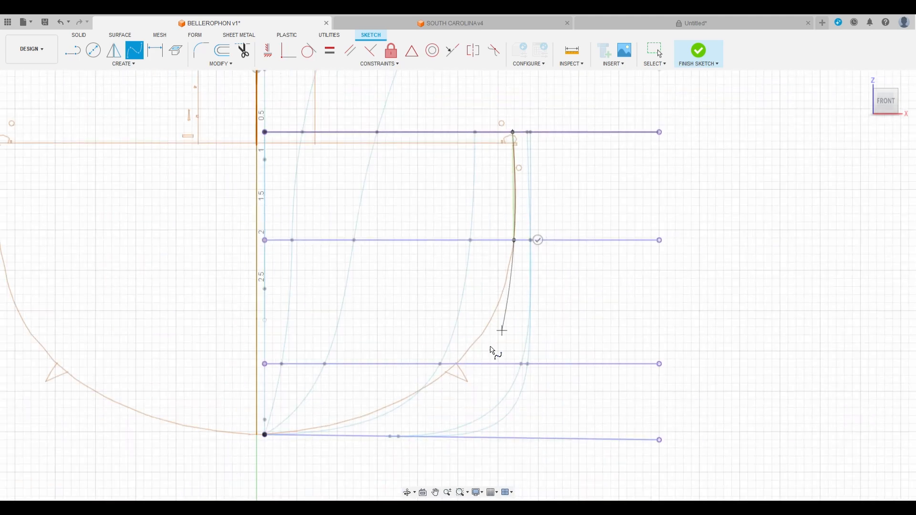
scroll(456, 367, "up", 5)
left_click(458, 352)
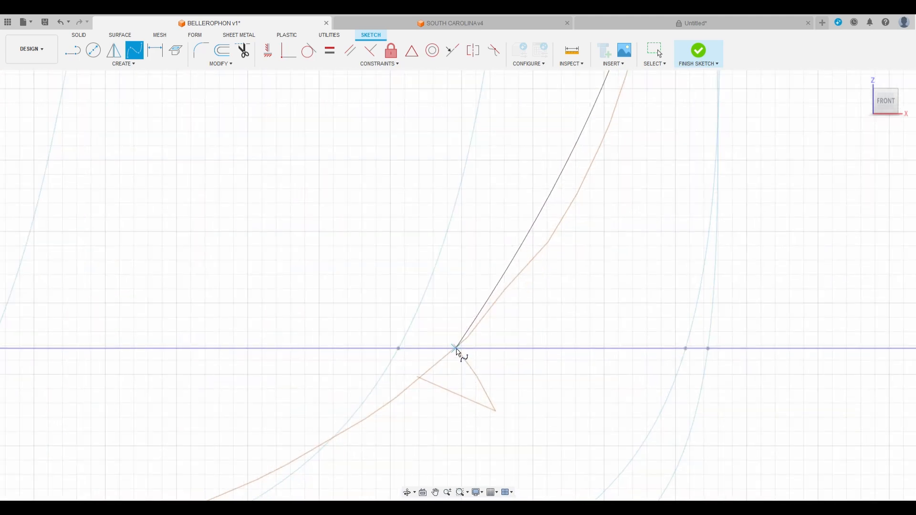
scroll(606, 239, "down", 3)
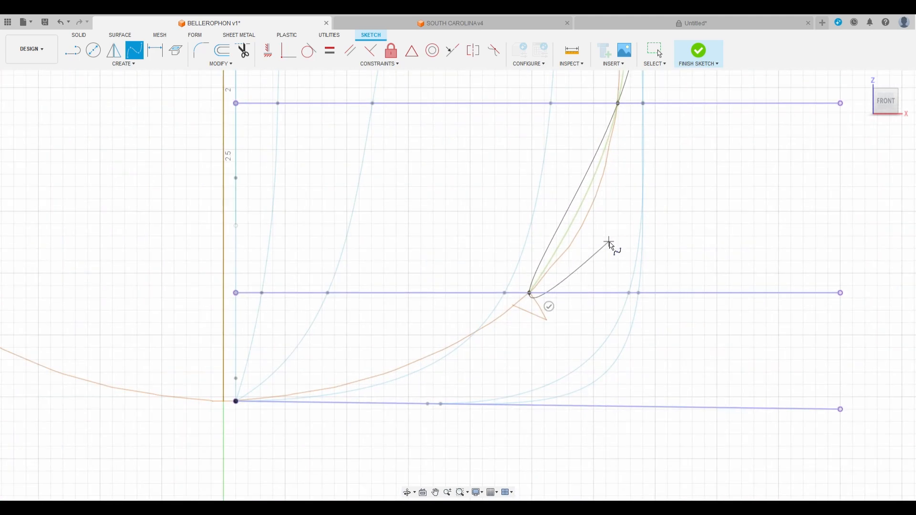
left_click(237, 402)
left_click(237, 425)
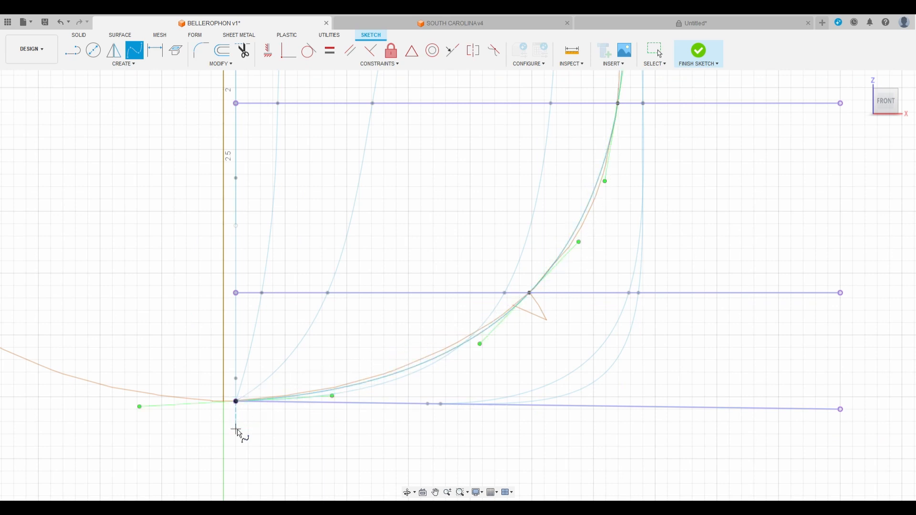
key("Escape")
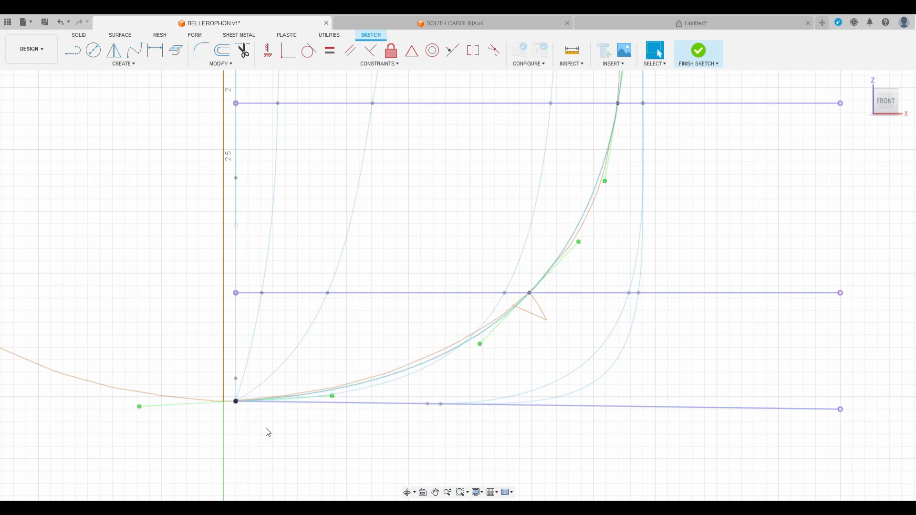
Adjust the spline's tangent handles at the keel point and on the third guide line to follow the bilge curve
left_click(143, 407)
scroll(352, 429, "down", 3)
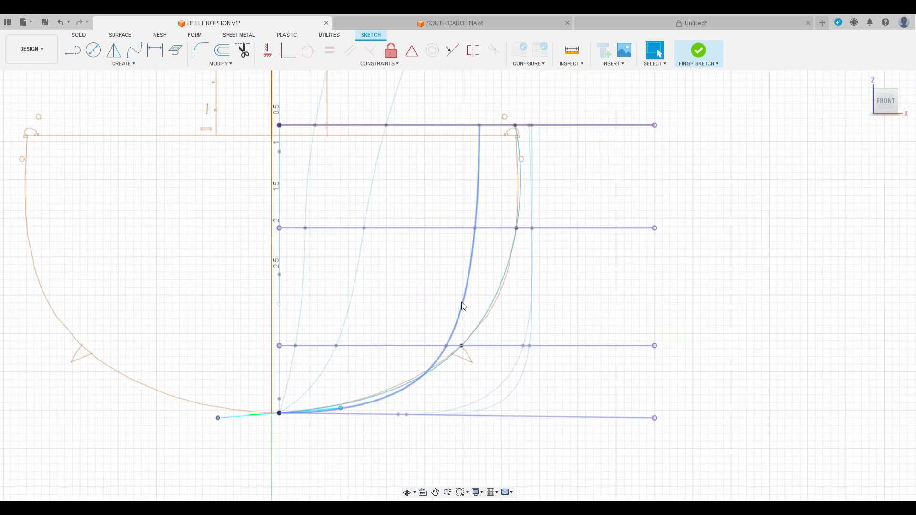
scroll(494, 306, "up", 3)
left_click(485, 305)
left_click_drag(490, 321, 492, 321)
scroll(502, 370, "down", 1)
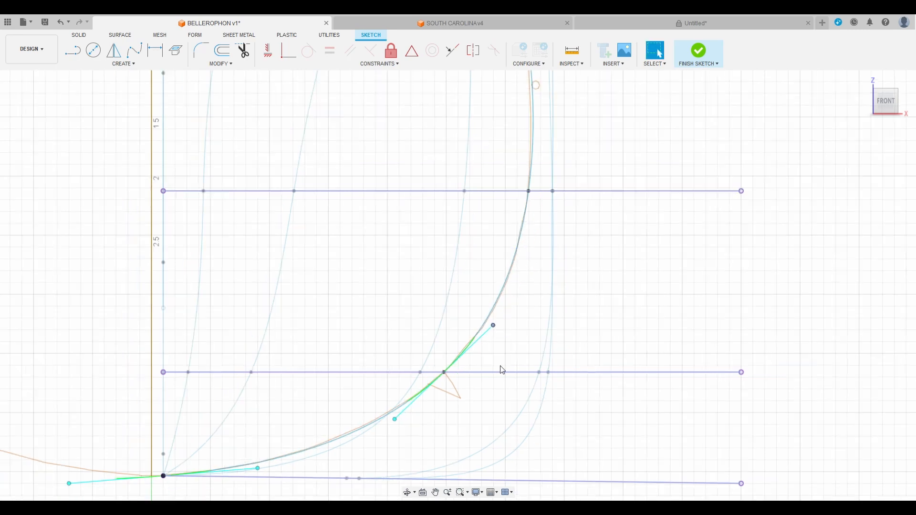
scroll(503, 370, "down", 1)
Move the spline's top tangent handle slightly inward to match the hull side and finish the sketch
scroll(541, 157, "up", 2)
left_click(527, 156)
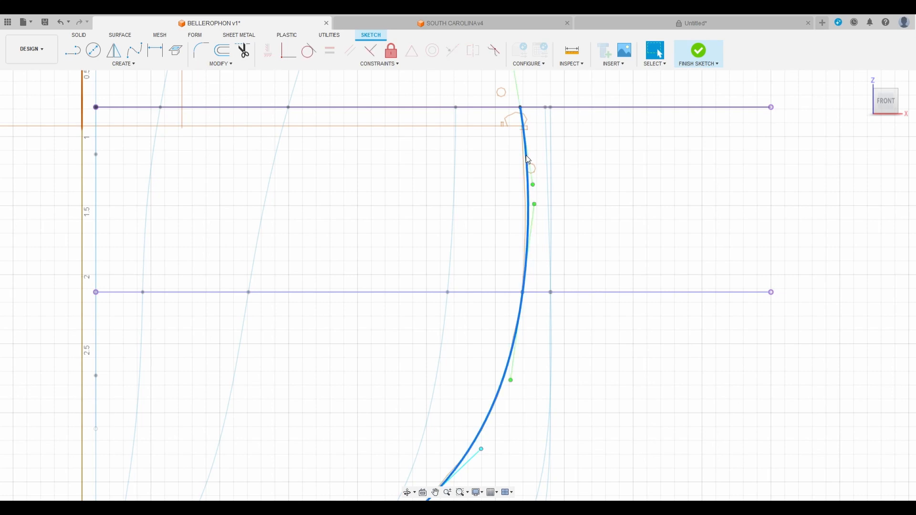
left_click_drag(533, 185, 529, 186)
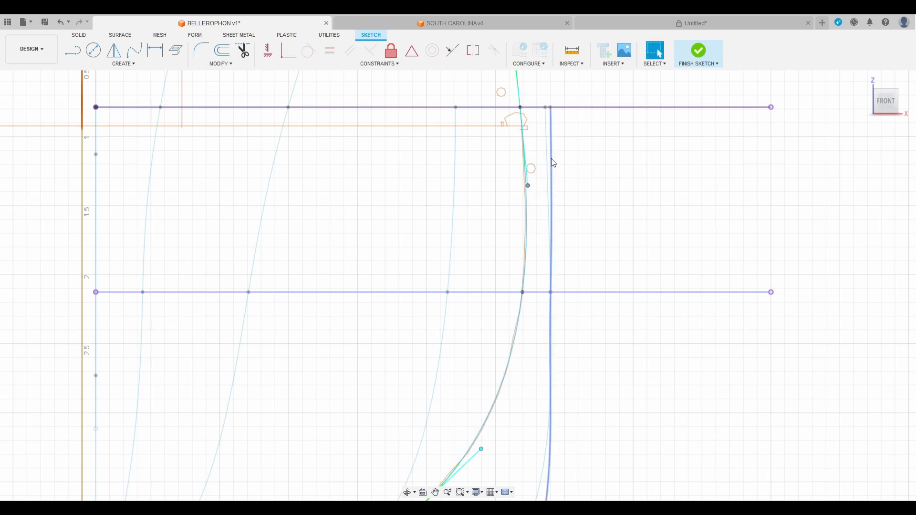
scroll(551, 159, "down", 3)
left_click(496, 346)
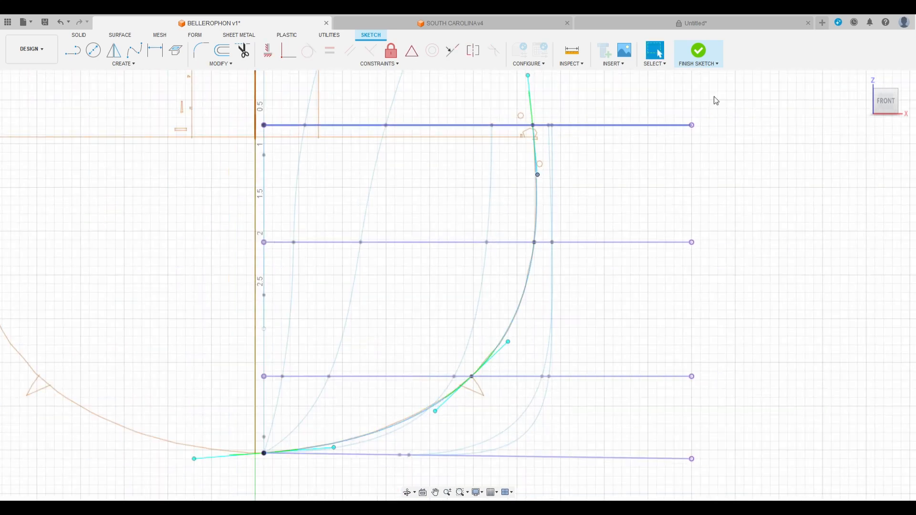
left_click(698, 51)
Show the next, V-shaped section outline aft, hide the traced round outline, and show the construction planes
left_click_drag(888, 102, 853, 130)
scroll(301, 358, "down", 5)
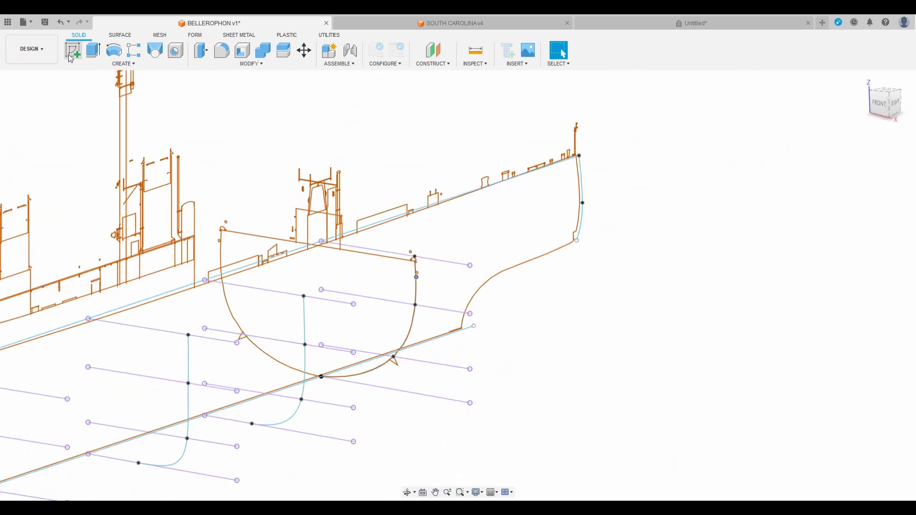
left_click(43, 245)
left_click(41, 226)
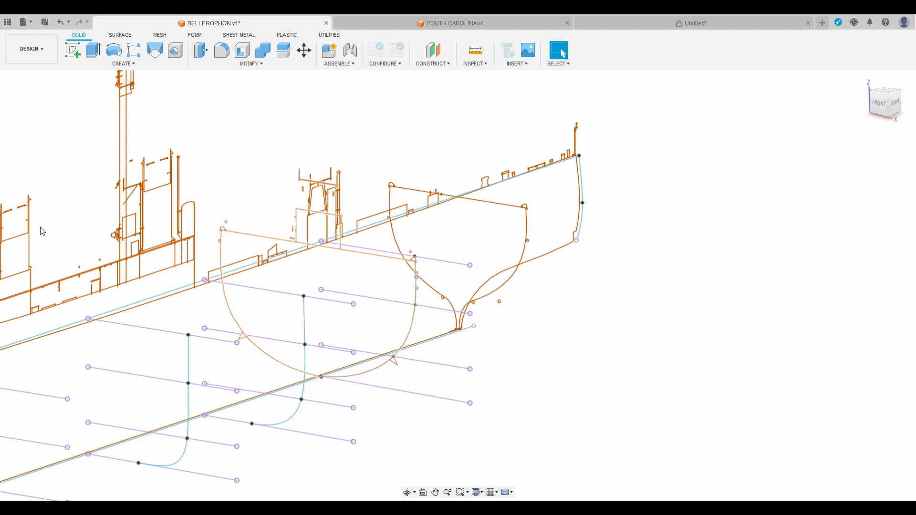
left_click(32, 423)
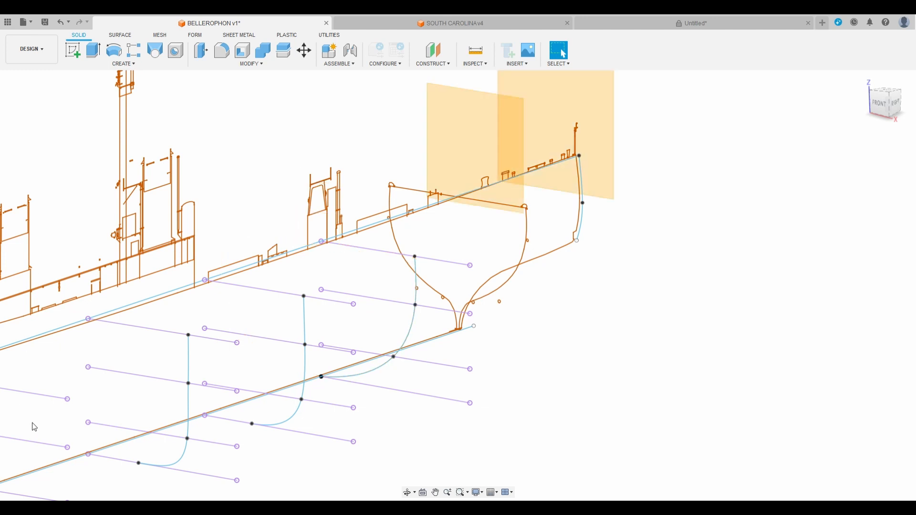
Start a sketch on the construction plane for the V-shaped section and project the four guide lines of the previous section into it
left_click(72, 49)
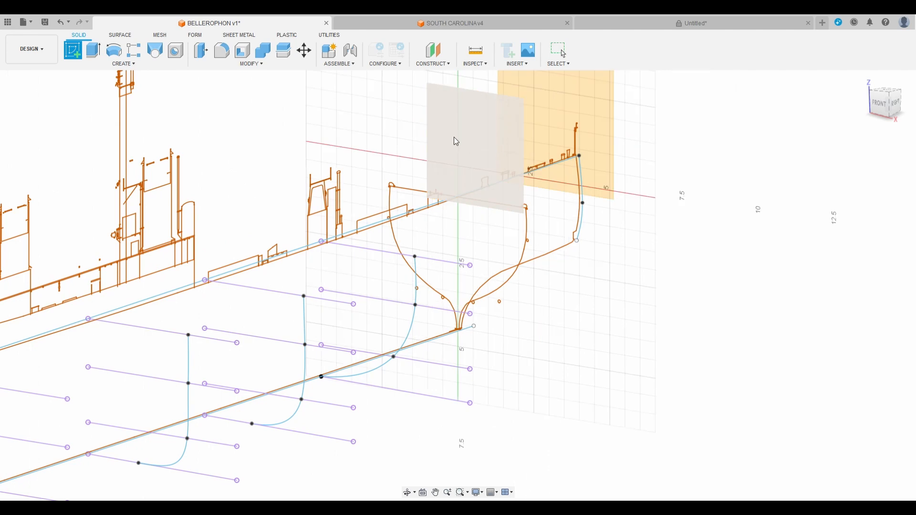
left_click(453, 138)
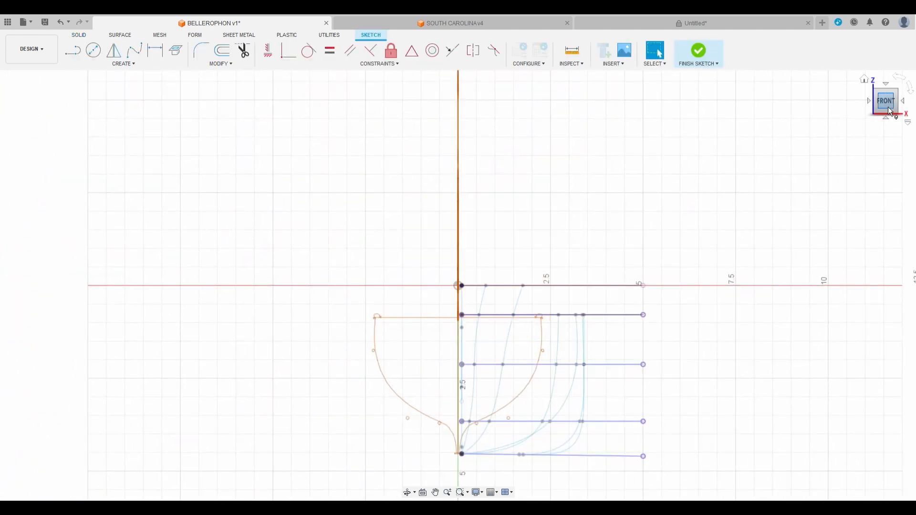
left_click_drag(888, 106, 870, 114)
middle_click_drag(401, 236, 431, 166)
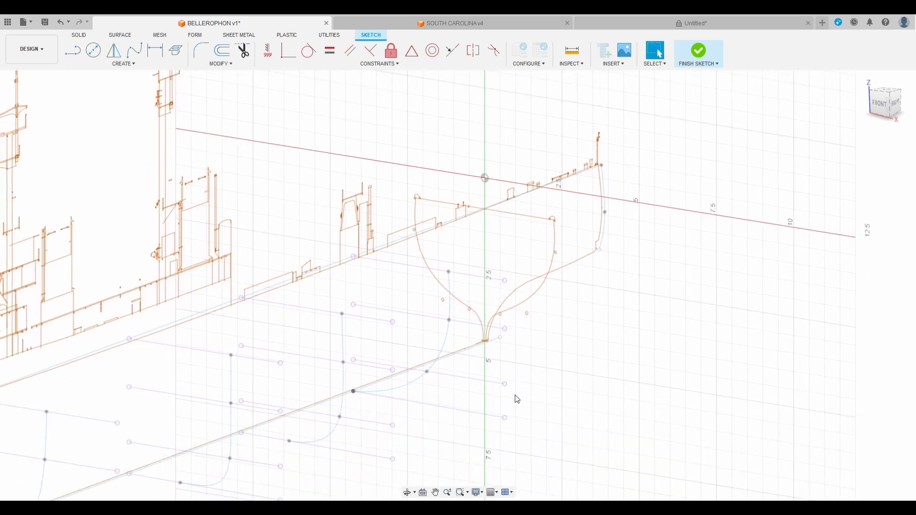
left_click(423, 267)
left_click(428, 316, "shift")
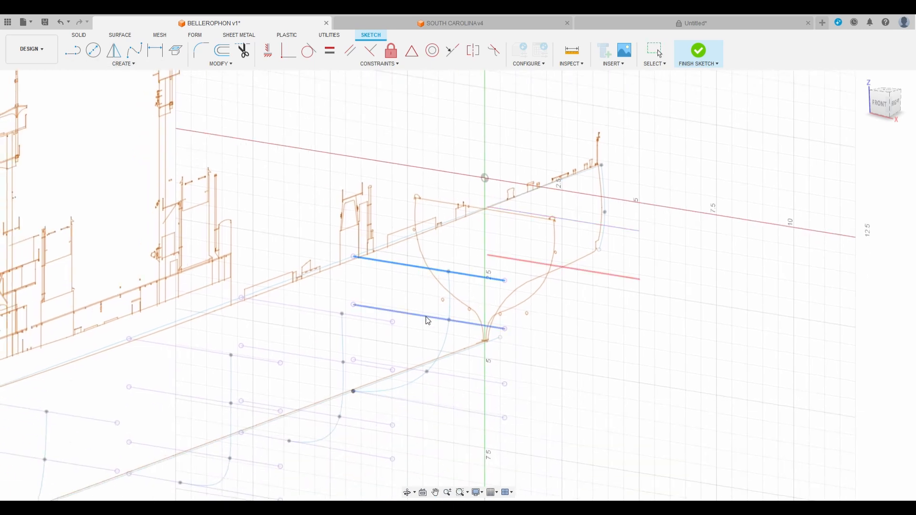
left_click(417, 370, "shift")
left_click(454, 410, "shift")
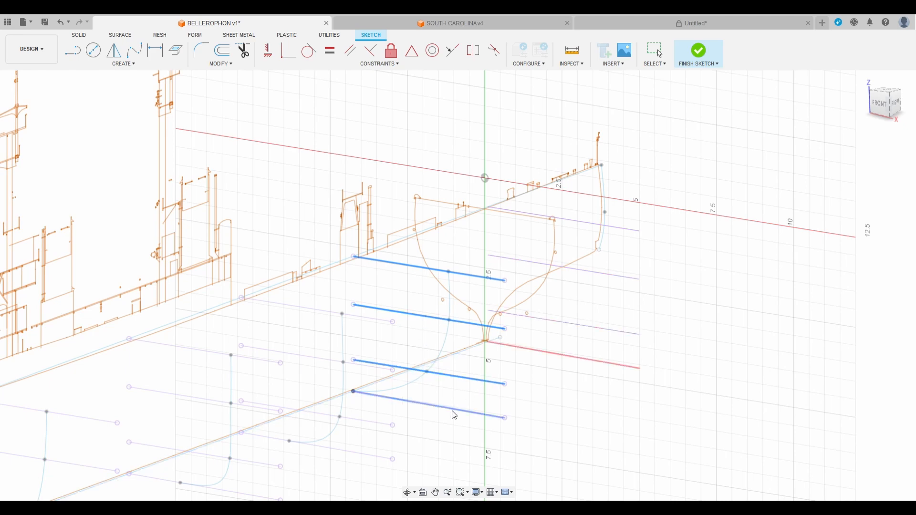
left_click(739, 180)
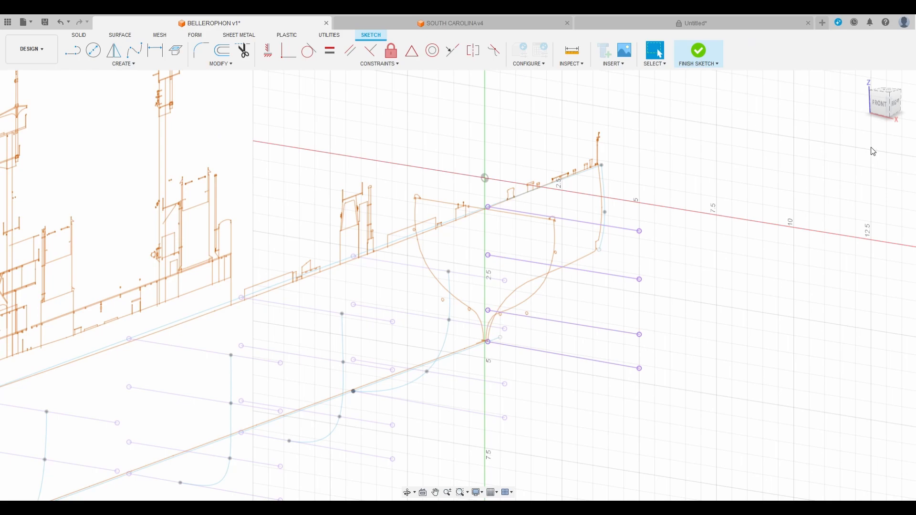
Start a fit-point spline on the V-shaped section outline, placing points where it meets the top and second guide lines
left_click(880, 103)
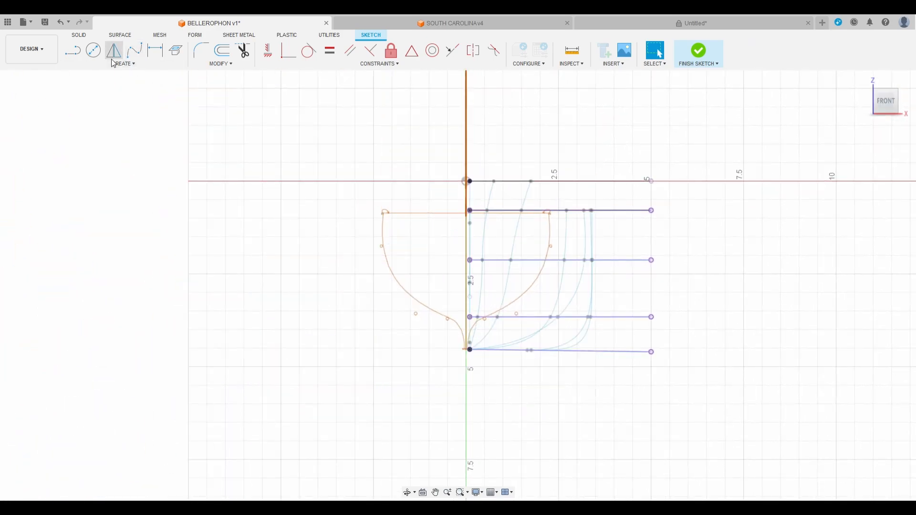
left_click(134, 50)
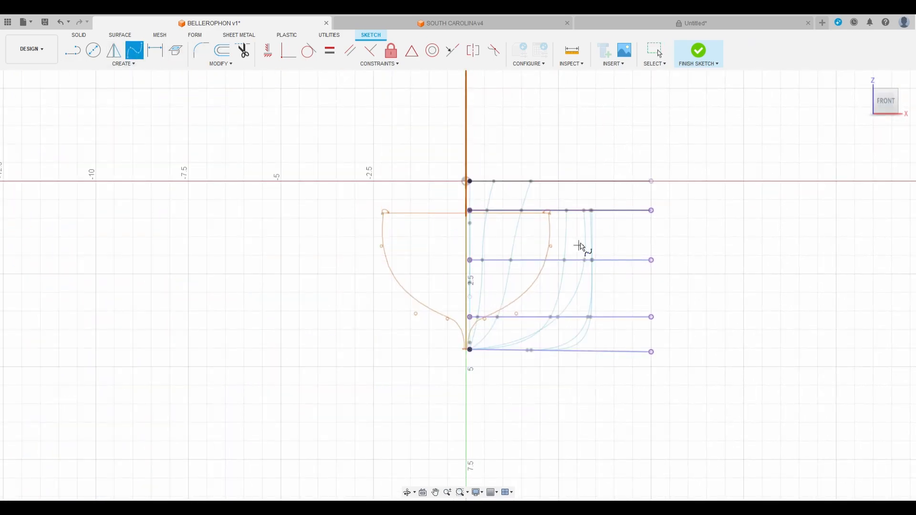
scroll(572, 243, "up", 8)
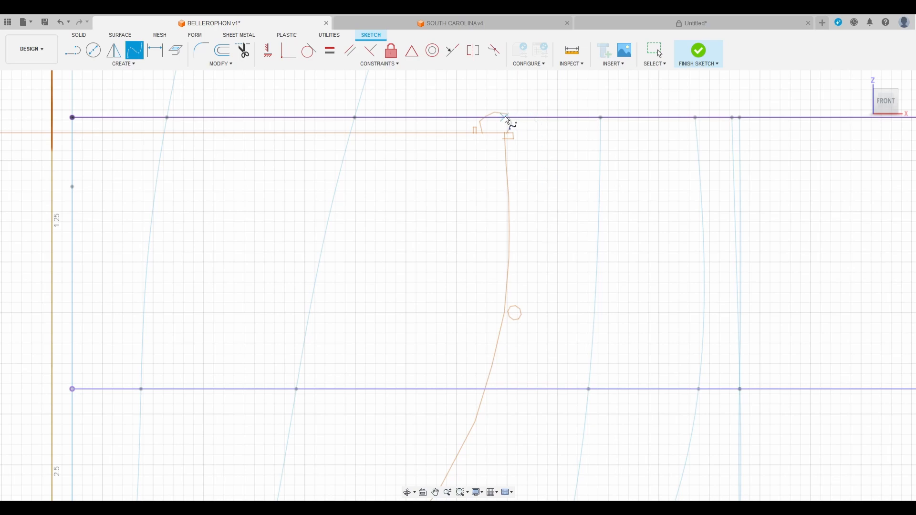
left_click(503, 117)
scroll(548, 286, "up", 2)
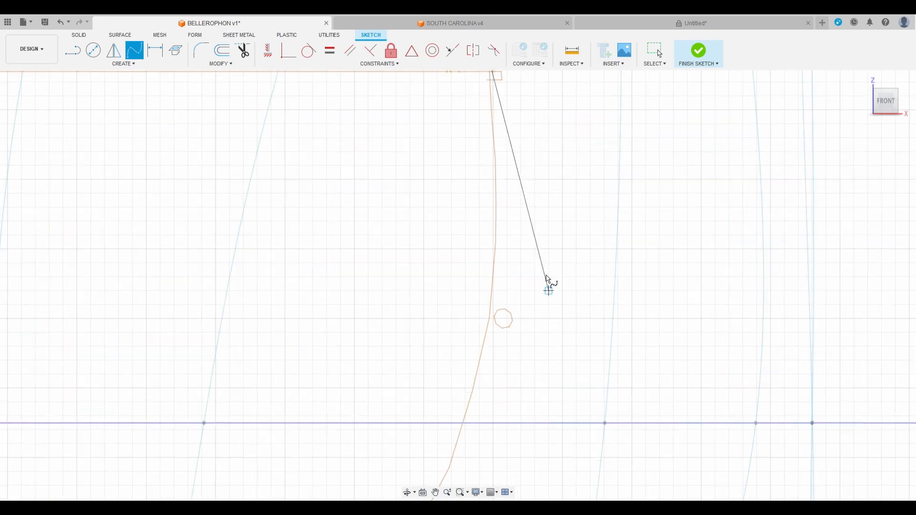
scroll(550, 189, "down", 4)
scroll(519, 287, "up", 6)
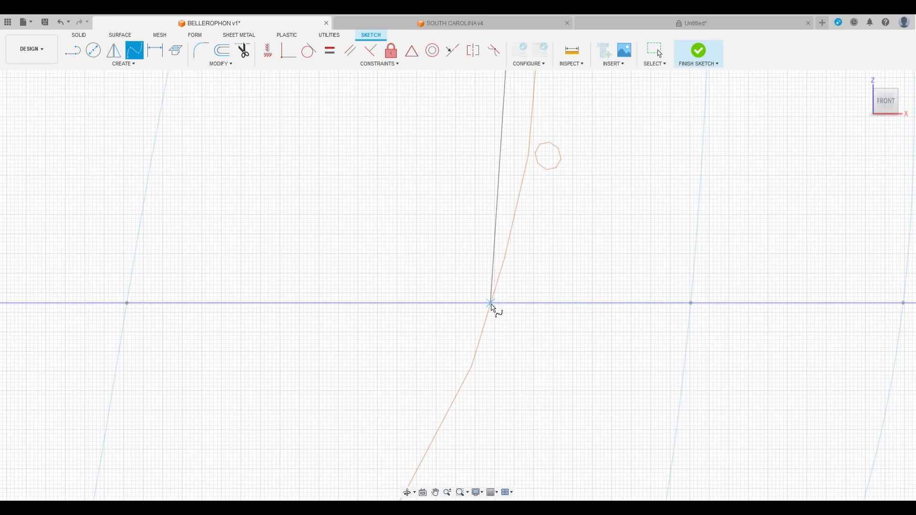
left_click(496, 303)
Continue the spline through the outline's crossing on the third guide line and end it at the keel point
scroll(577, 201, "down", 5)
scroll(431, 317, "up", 8)
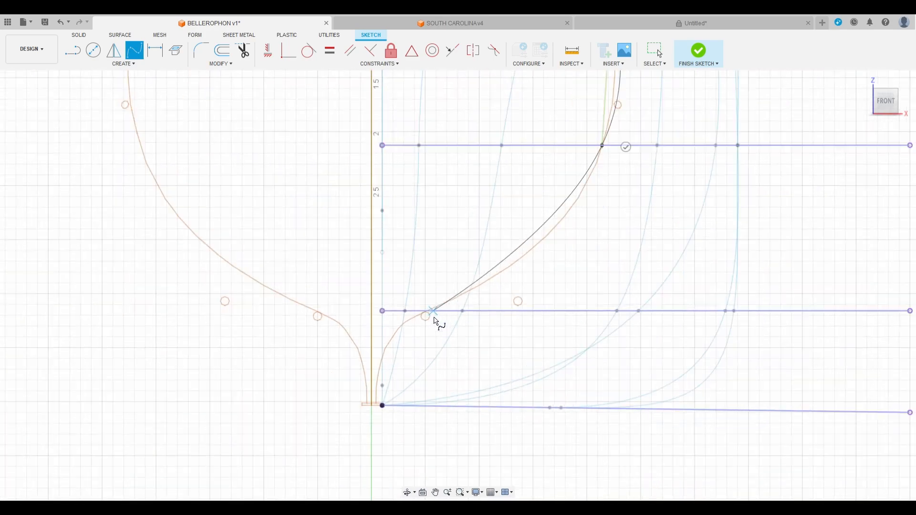
left_click(413, 295)
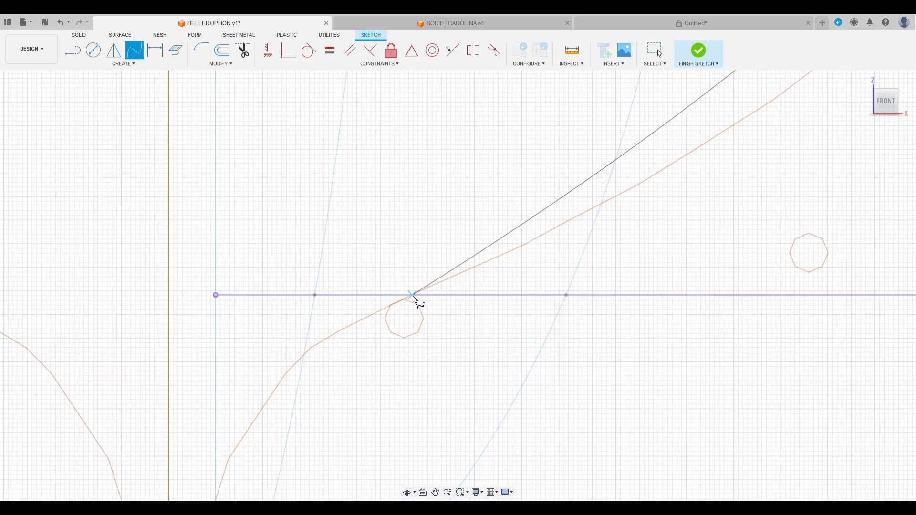
scroll(475, 198, "down", 3)
scroll(427, 210, "down", 2)
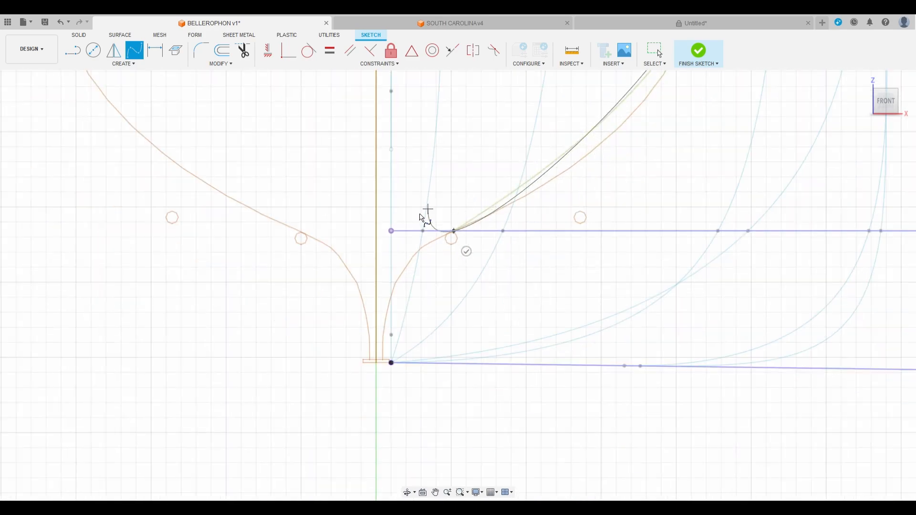
left_click(391, 363)
left_click(414, 364)
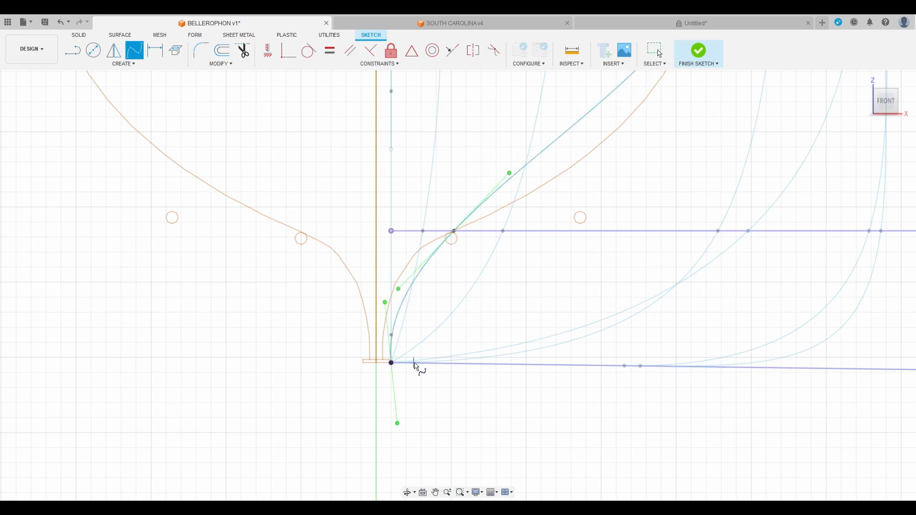
scroll(355, 432, "down", 3)
scroll(356, 431, "down", 2)
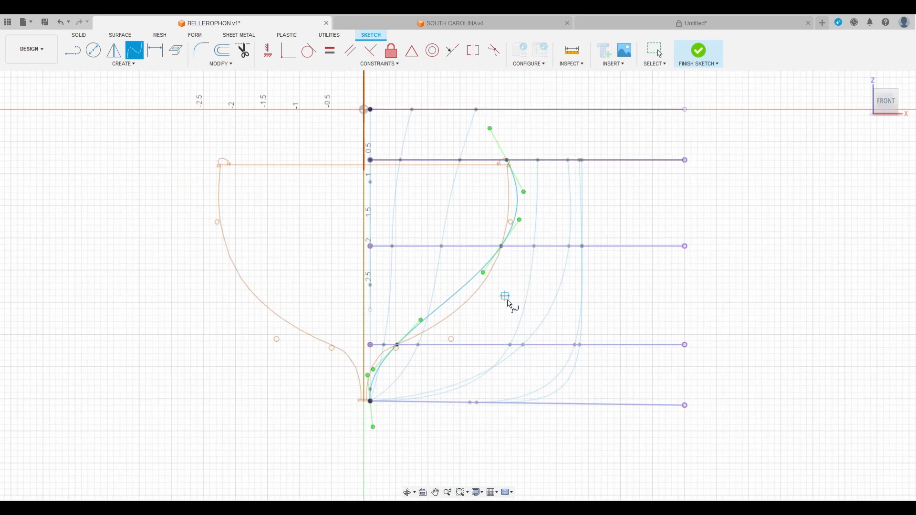
key("Escape")
Adjust the spline's tangent handles on the top and second guide lines to follow the upper hull side
scroll(510, 181, "up", 3)
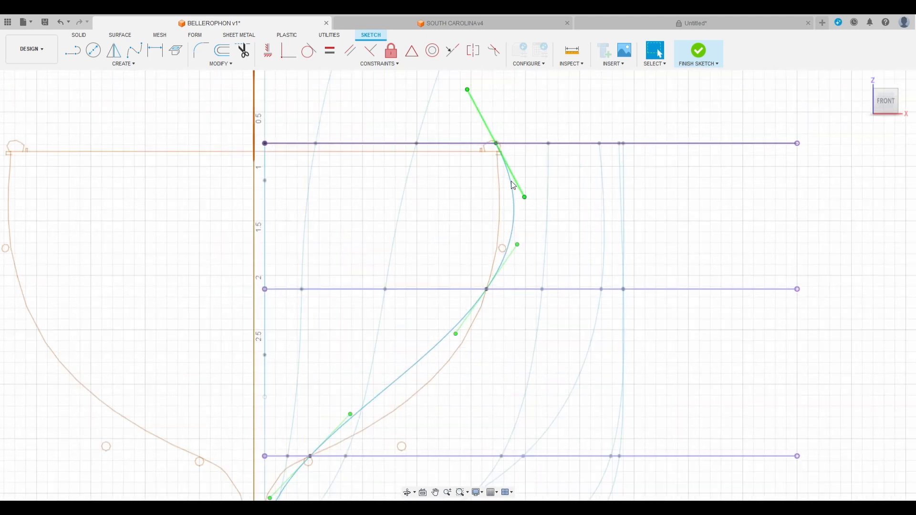
left_click_drag(526, 200, 499, 199)
left_click(497, 274)
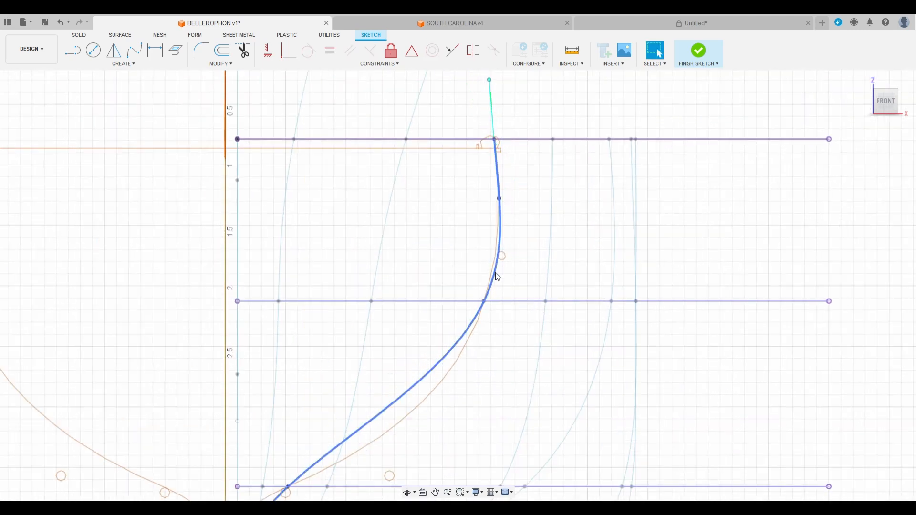
left_click_drag(509, 251, 504, 250)
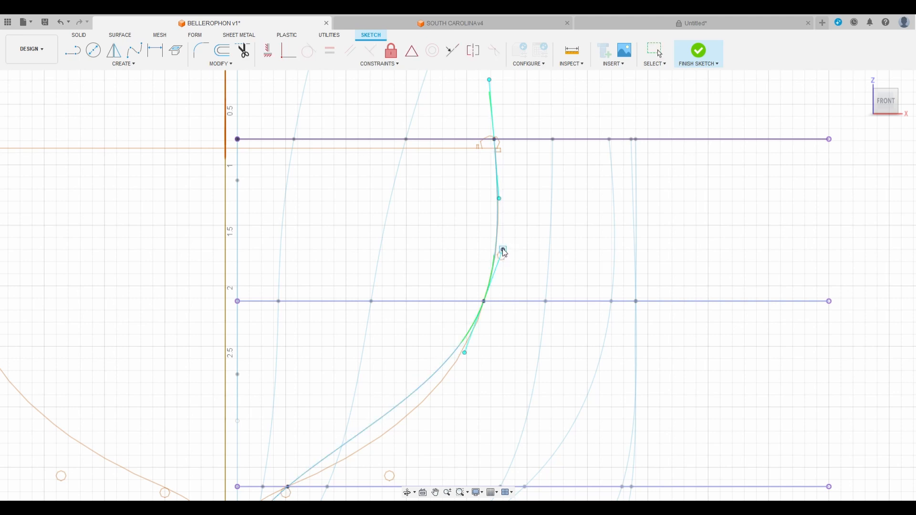
Rotate the spline's tangent handle on the third guide line to match the outline's slope above the keel
scroll(427, 214, "down", 3)
scroll(377, 352, "up", 2)
left_click(371, 345)
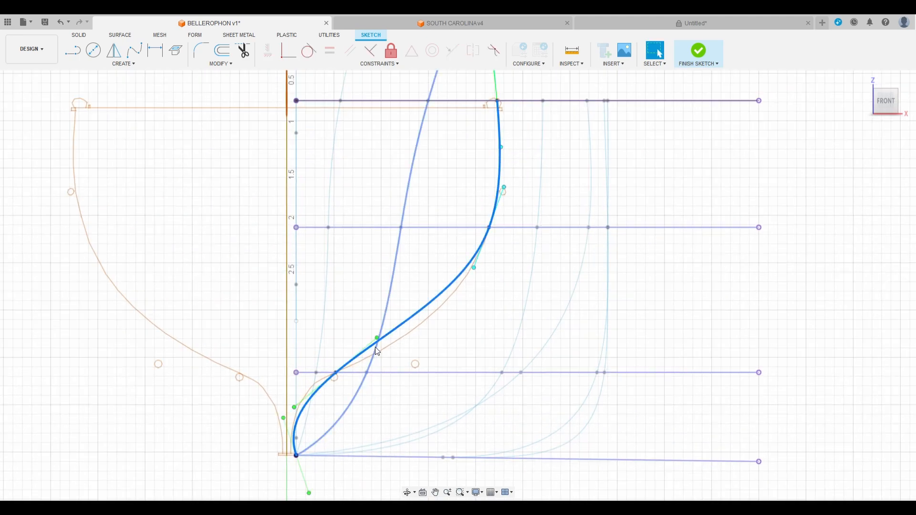
left_click_drag(376, 339, 383, 353)
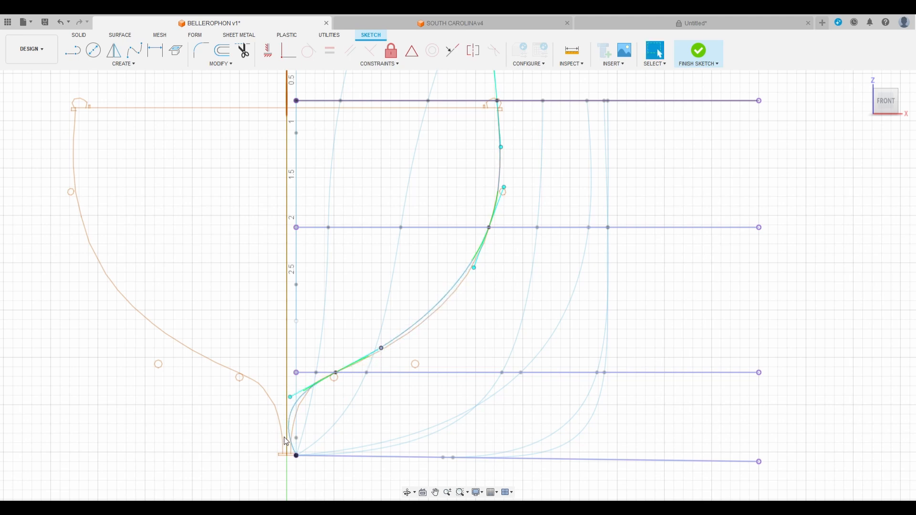
Align the spline's keel-point tangent handle vertically so the lower curve follows the outline
scroll(358, 305, "down", 3)
scroll(348, 410, "up", 4)
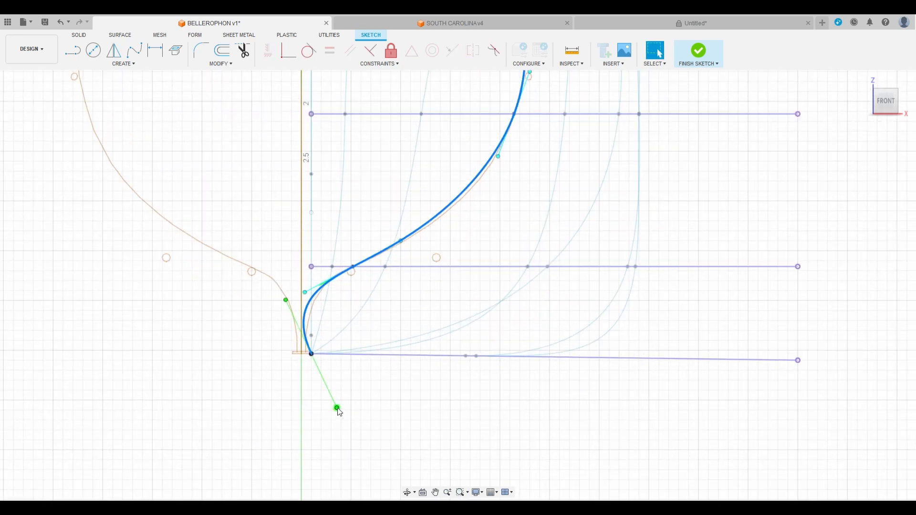
left_click_drag(337, 409, 310, 402)
scroll(311, 403, "up", 3)
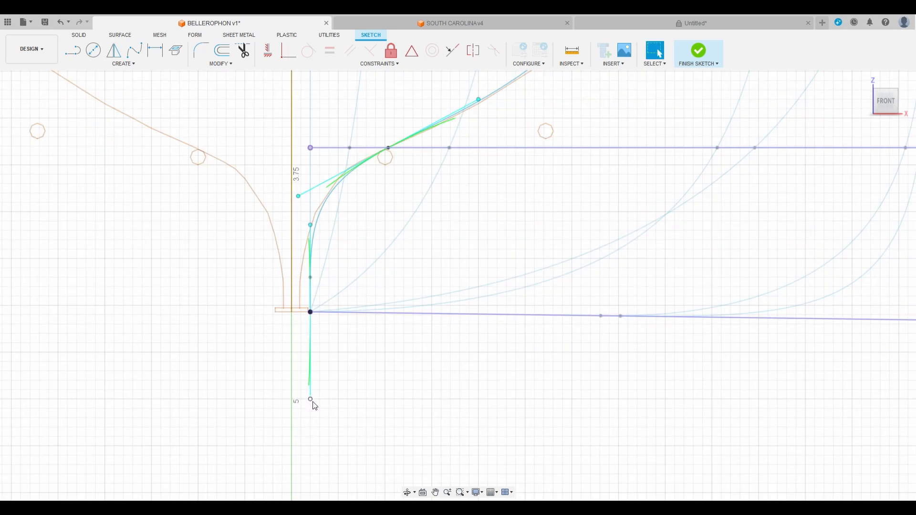
scroll(313, 395, "down", 2)
scroll(314, 373, "down", 3)
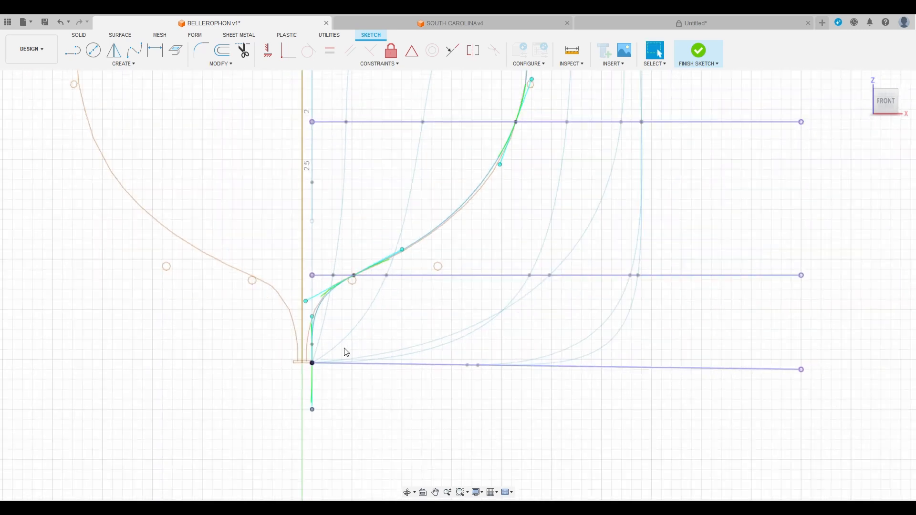
Fine-tune the second guide line's lower tangent handle to fit the spline to the outline's bilge
left_click(453, 219)
scroll(466, 266, "down", 2)
scroll(468, 258, "up", 4)
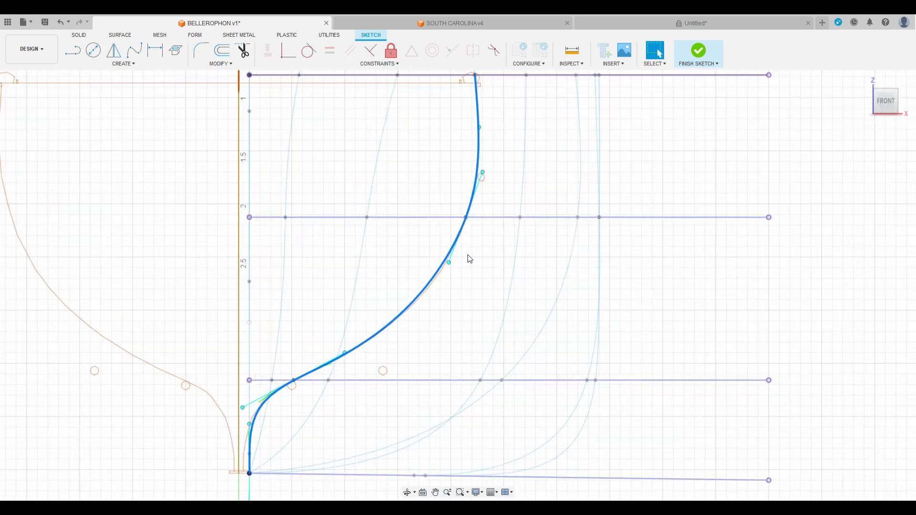
left_click(445, 268)
left_click_drag(444, 269, 446, 267)
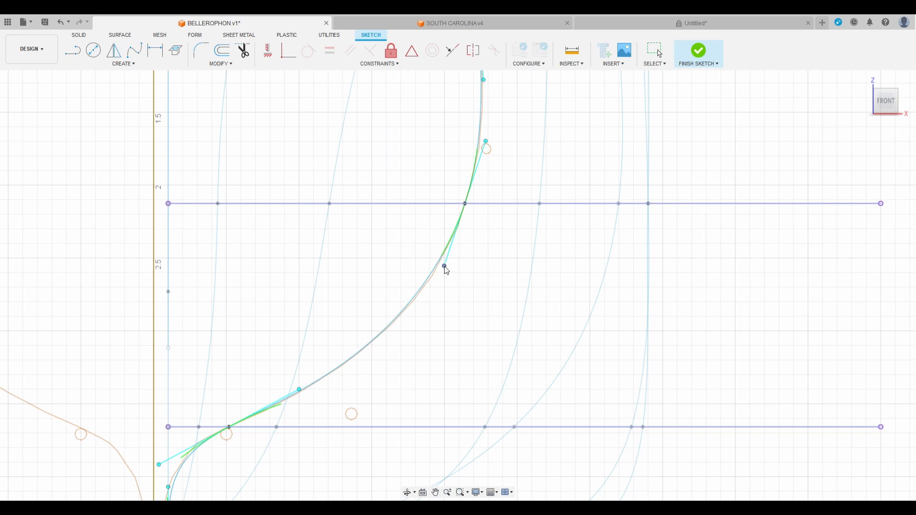
scroll(472, 333, "down", 3)
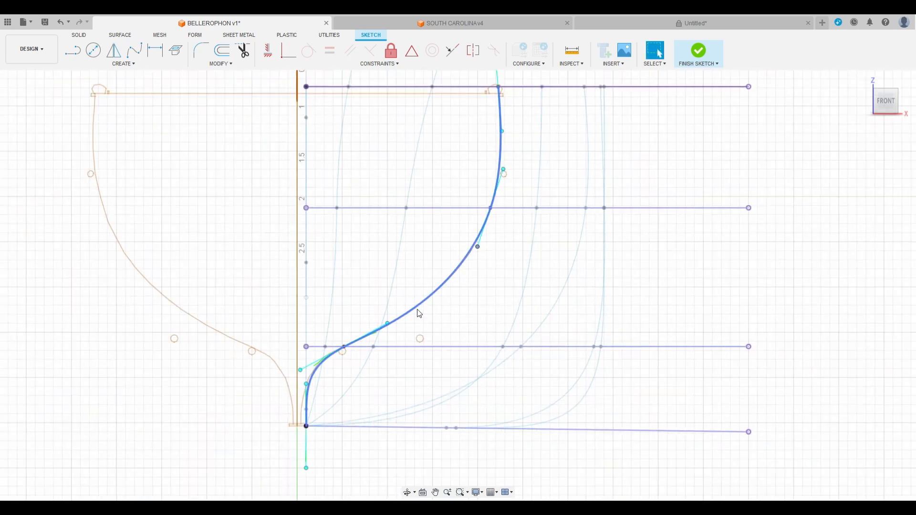
Tilt the spline's keel-point tangent handle slightly off vertical and finish the sketch
scroll(338, 320, "up", 5)
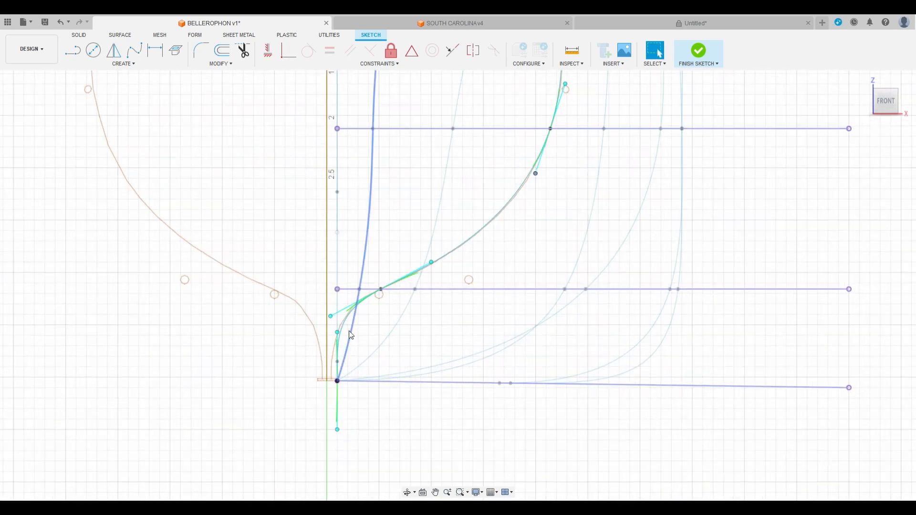
left_click(340, 324)
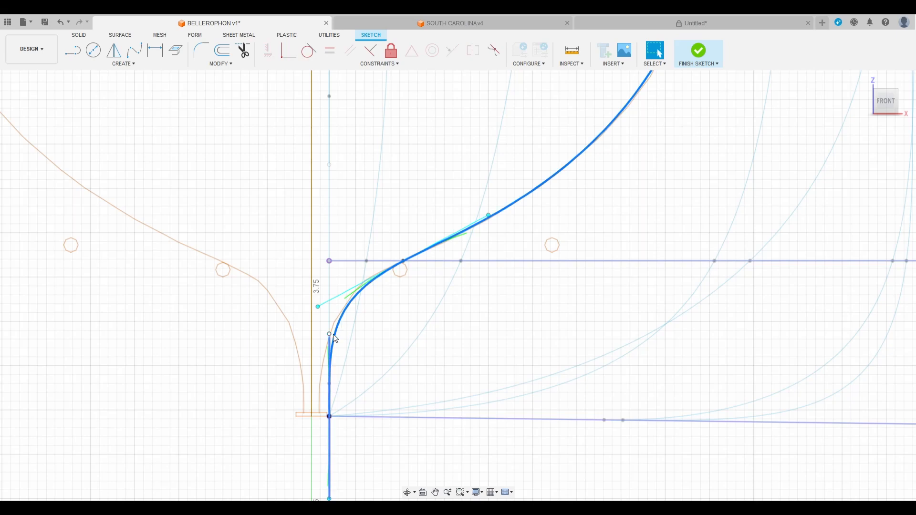
scroll(350, 326, "down", 3)
scroll(346, 442, "up", 3)
left_click_drag(330, 428, 325, 428)
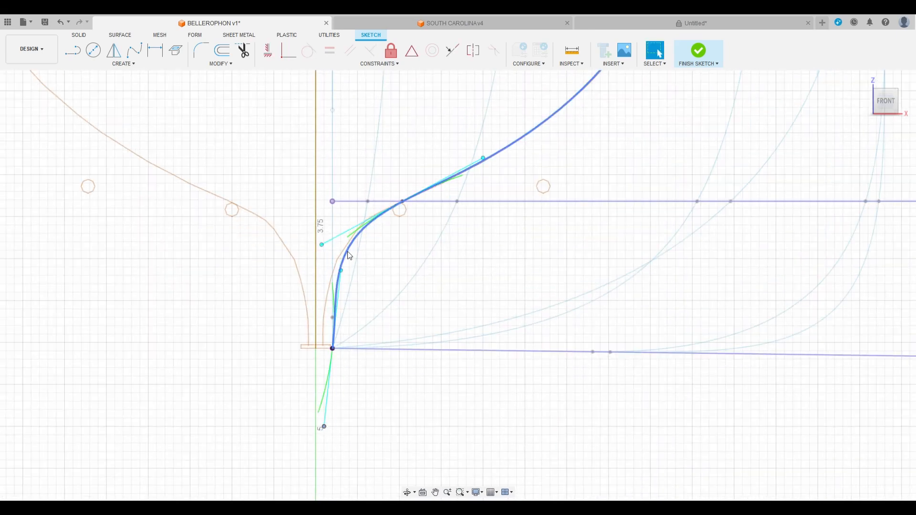
scroll(324, 384, "down", 5)
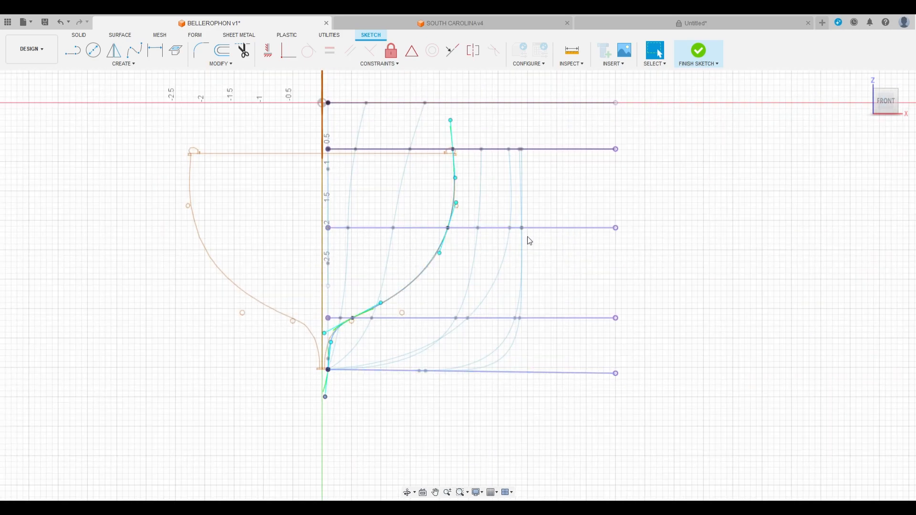
left_click(698, 51)
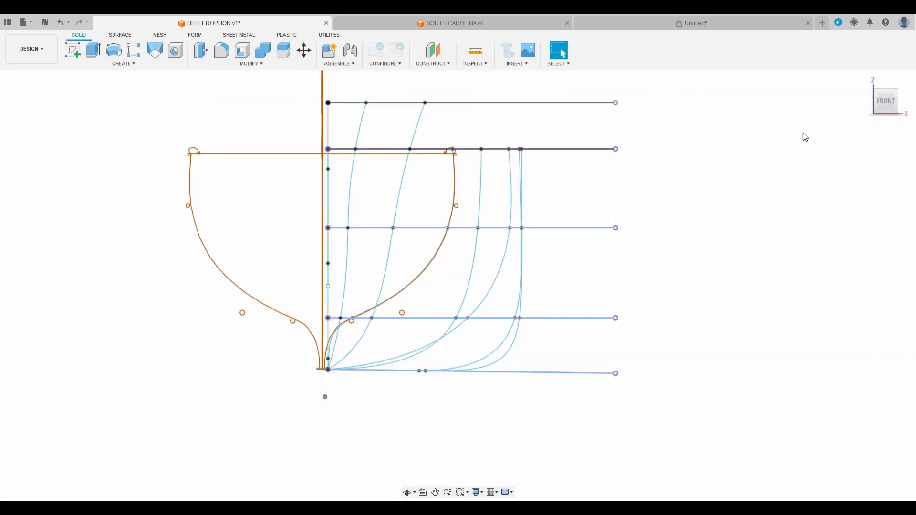
Hide the traced V-shaped section outline and show the next, narrower section outline near the stern
left_click_drag(888, 101, 876, 104)
scroll(384, 337, "down", 3)
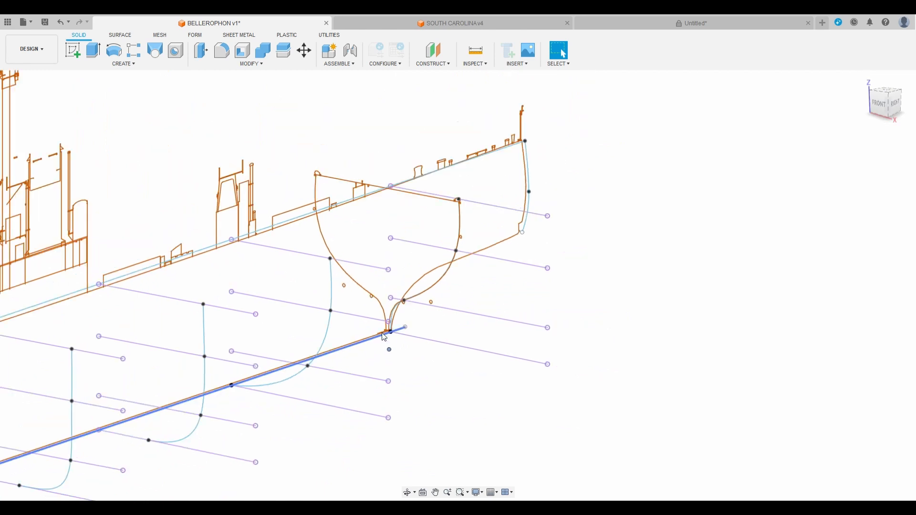
scroll(487, 305, "up", 4)
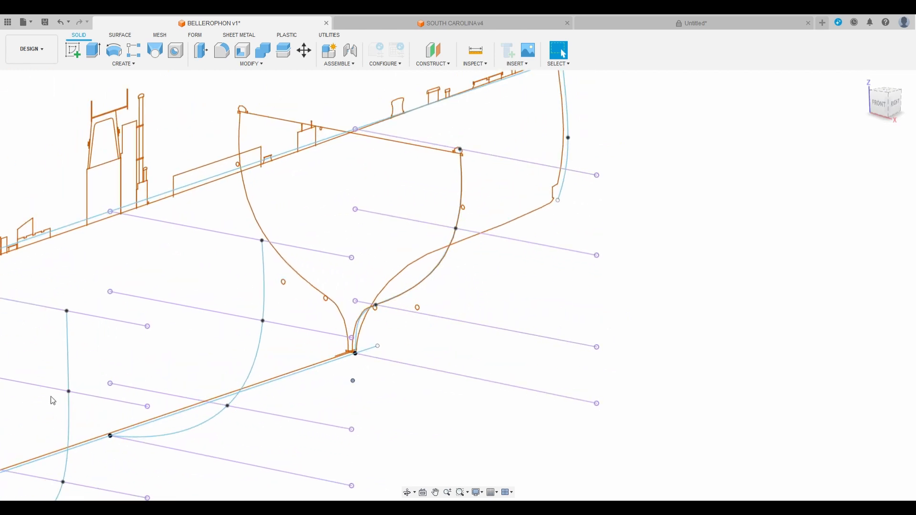
left_click(47, 153)
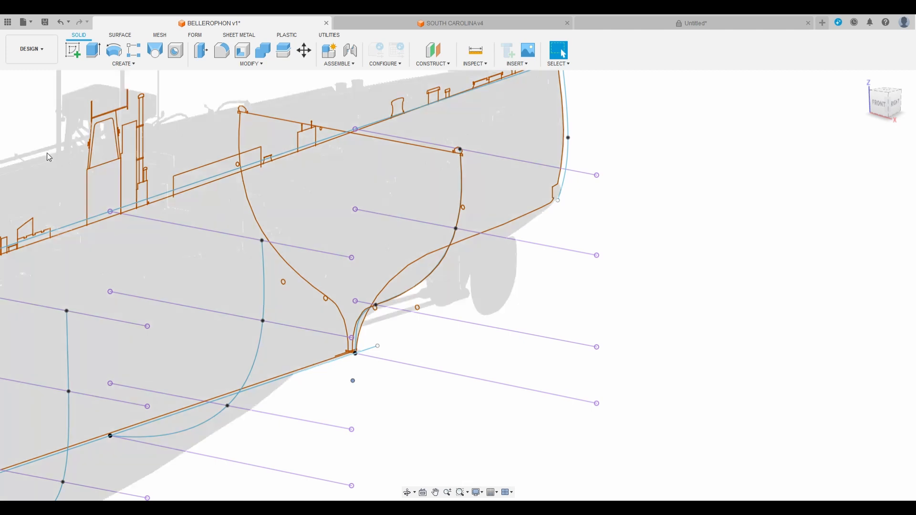
left_click(47, 154)
left_click(42, 253)
left_click(44, 258)
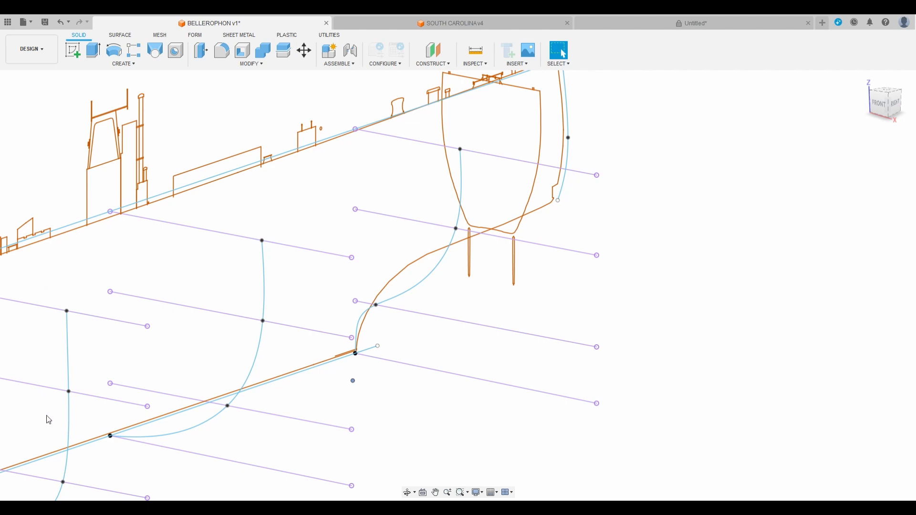
Show the construction plane of the stern section and start a sketch on it
left_click(38, 439)
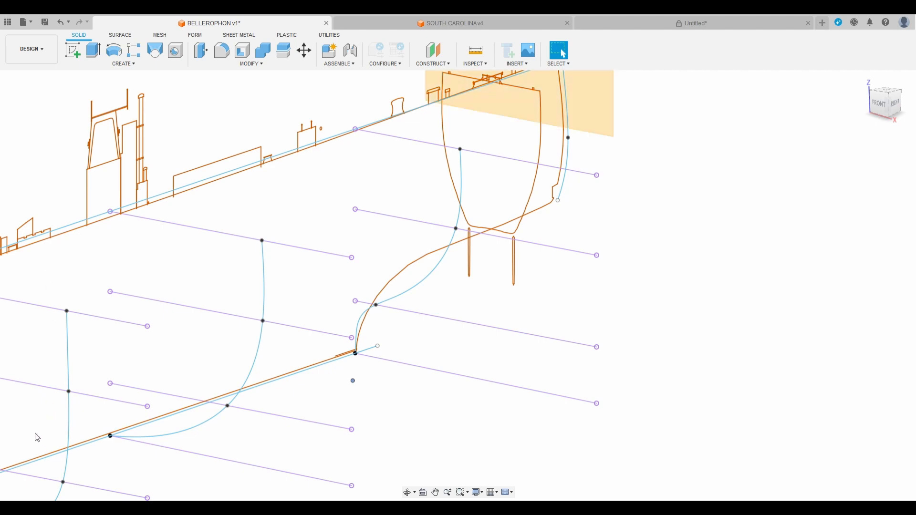
left_click(74, 51)
key("ctrl+z")
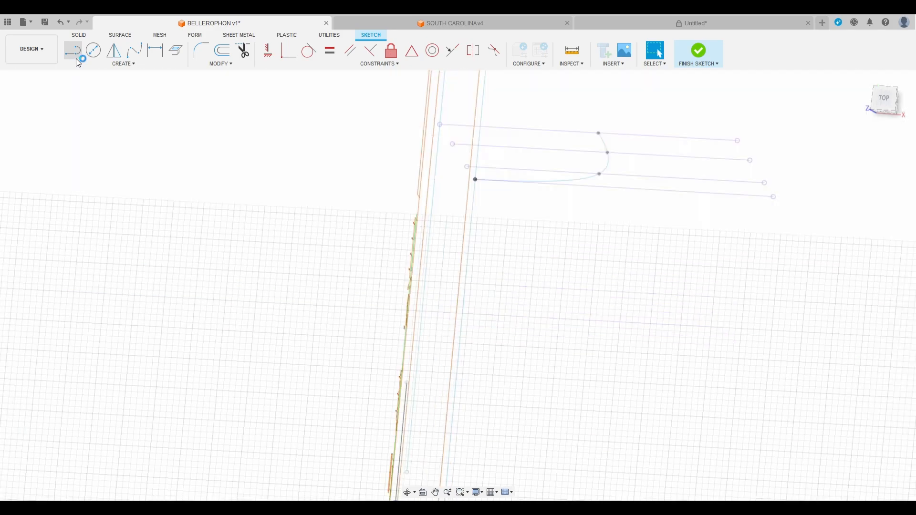
scroll(215, 229, "down", 4)
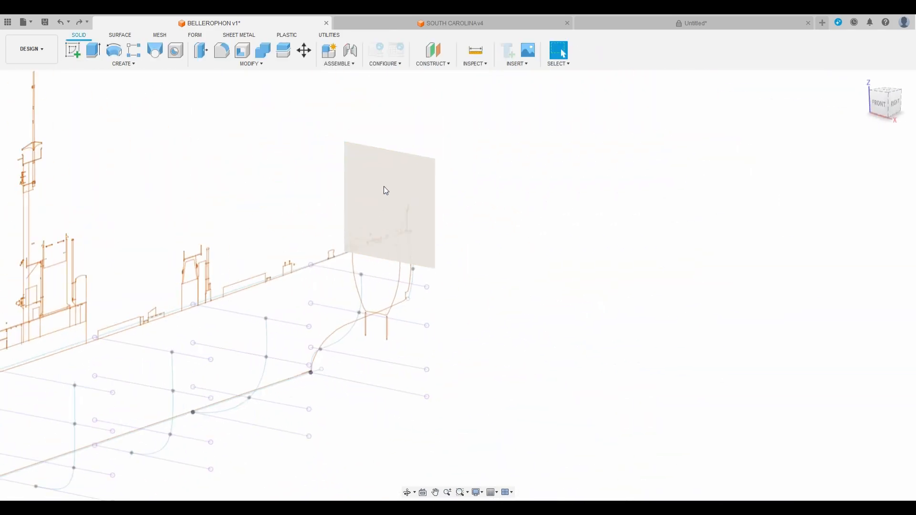
left_click(73, 50)
left_click(428, 190)
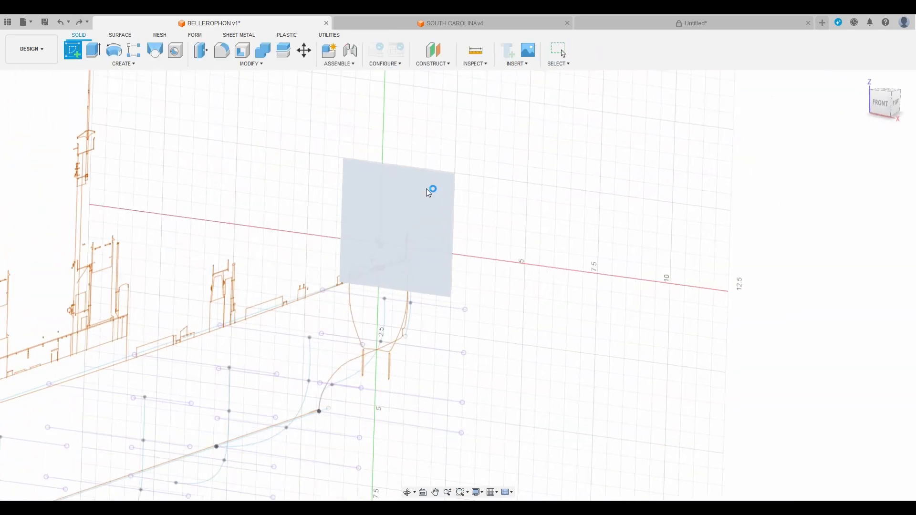
scroll(420, 287, "up", 1)
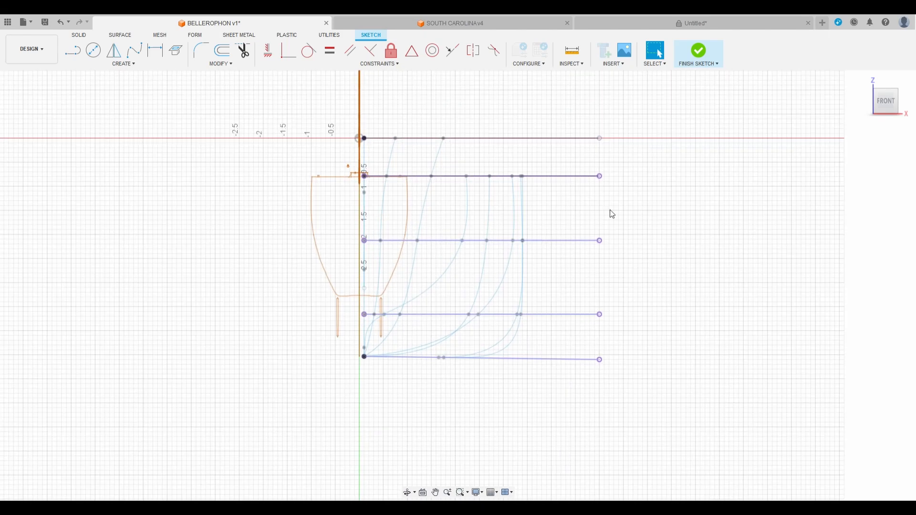
Project the upper three horizontal guide lines of the neighbouring section onto the stern section's sketch plane
left_click_drag(892, 106, 644, 234)
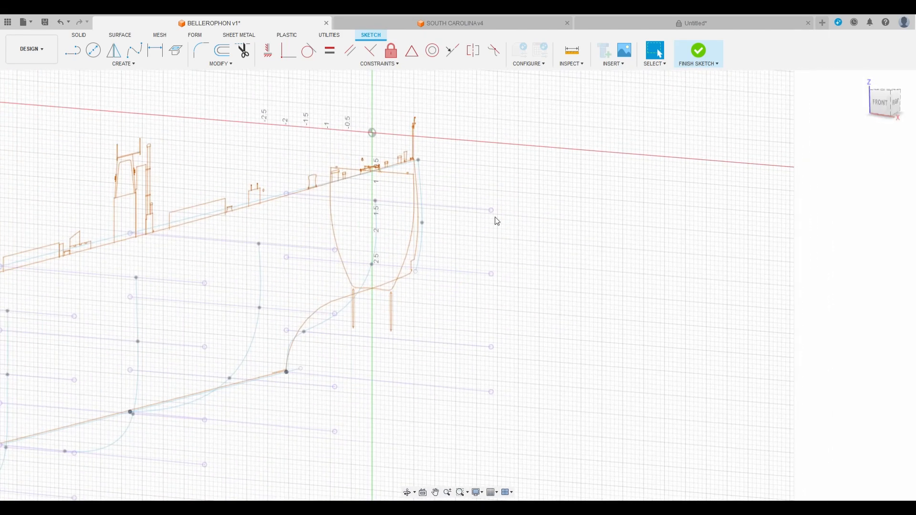
key("p")
left_click(476, 208)
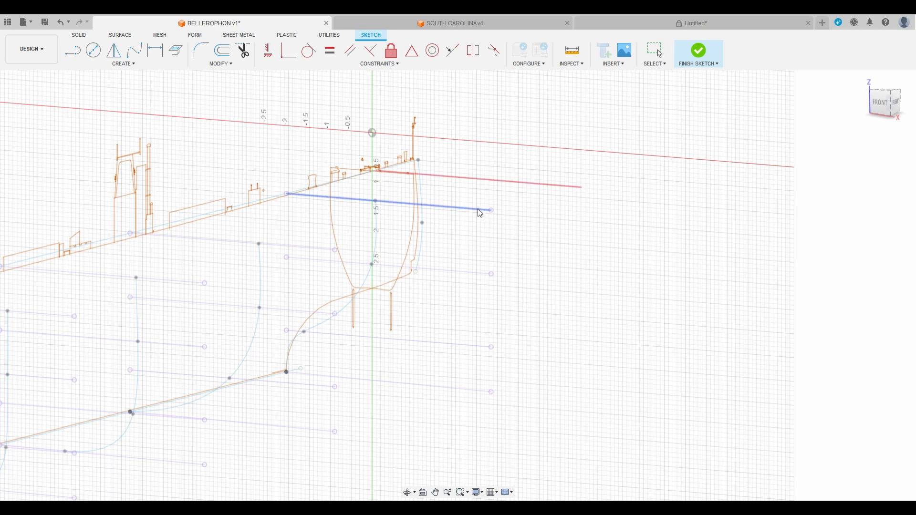
left_click(476, 271)
left_click(469, 347)
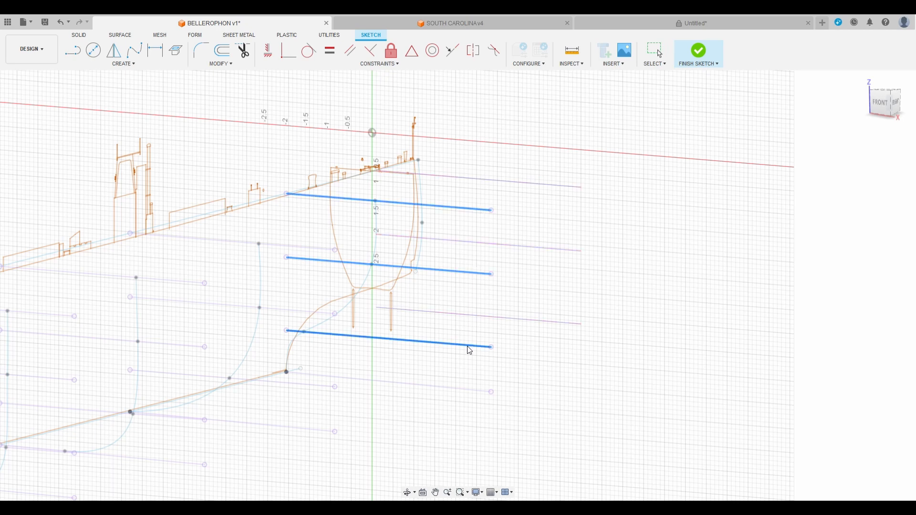
left_click(737, 185)
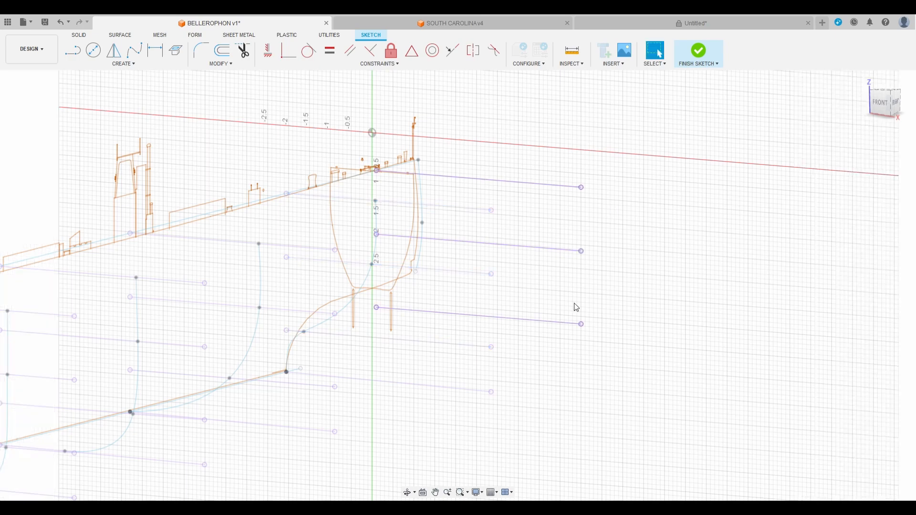
left_click(881, 105)
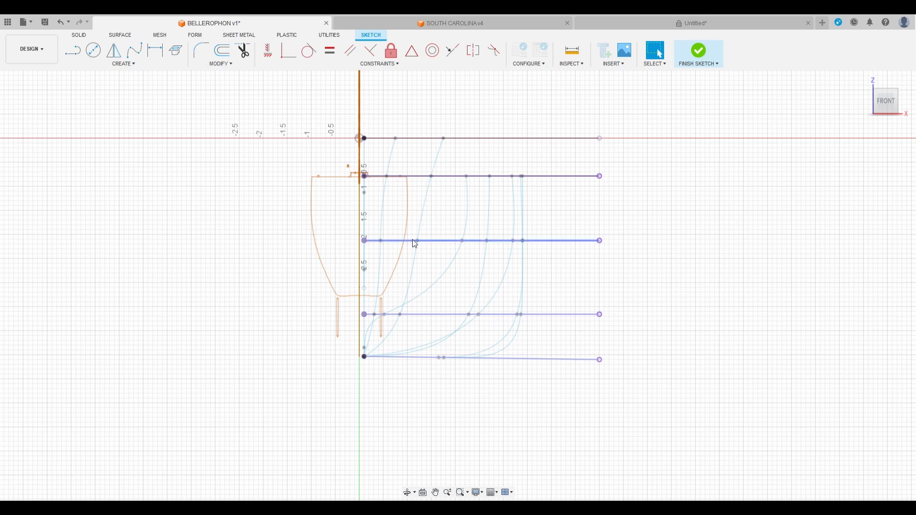
Trace the stern section with a spline from the deck line through the second guide line to the centreline below the third, and finish the sketch
scroll(412, 238, "up", 3)
left_click(134, 49)
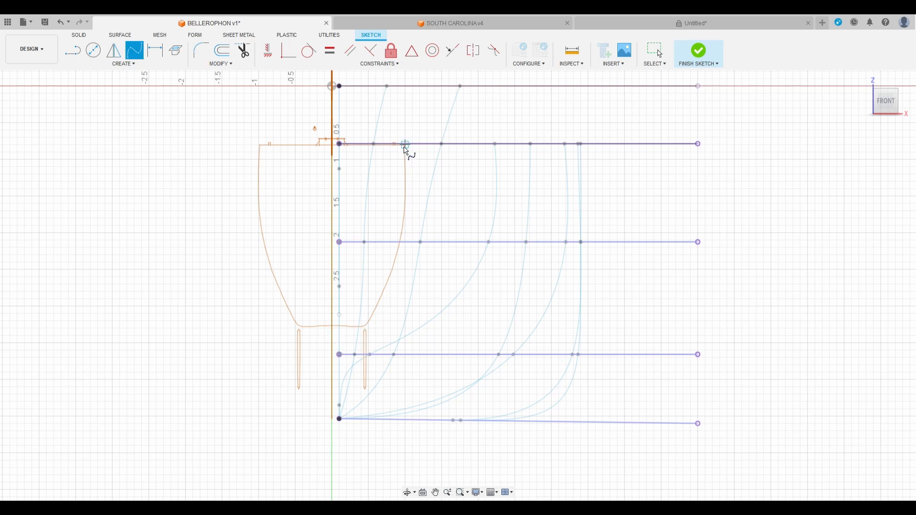
scroll(403, 151, "up", 8)
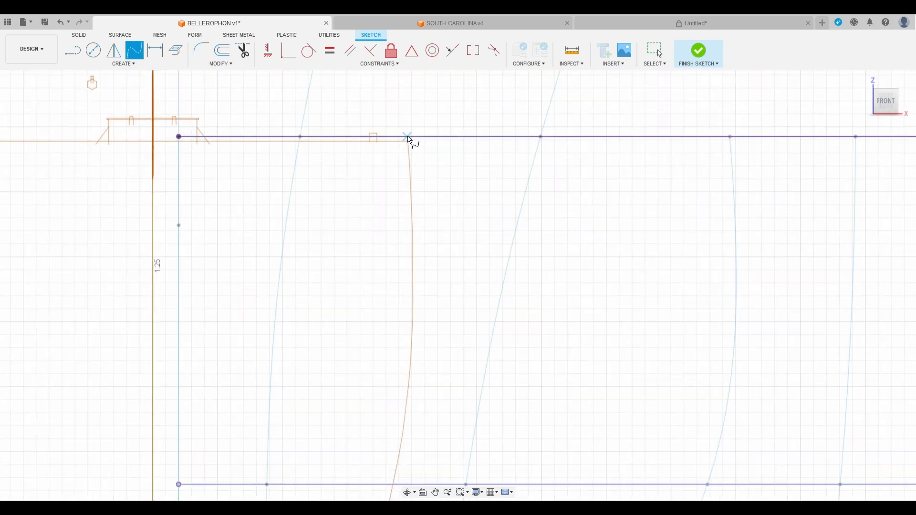
left_click(409, 137)
scroll(415, 136, "down", 6)
scroll(411, 284, "up", 5)
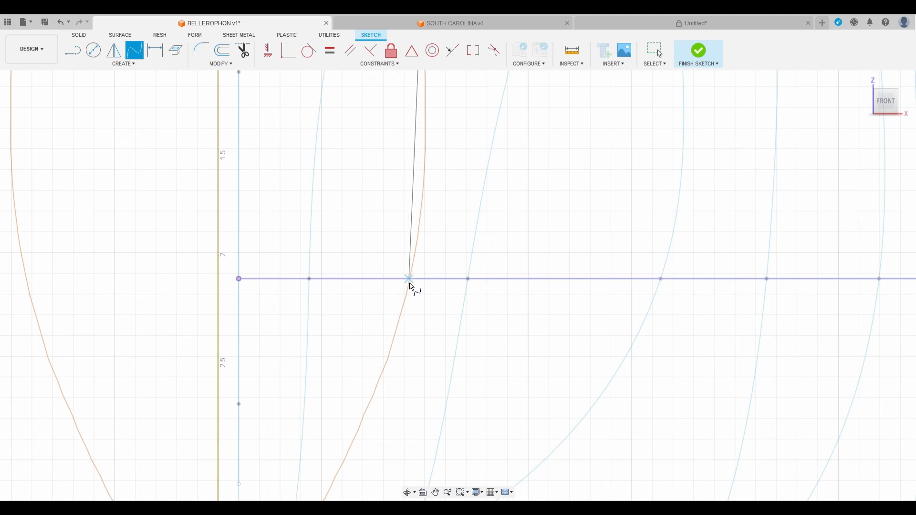
left_click(410, 282)
scroll(453, 204, "down", 3)
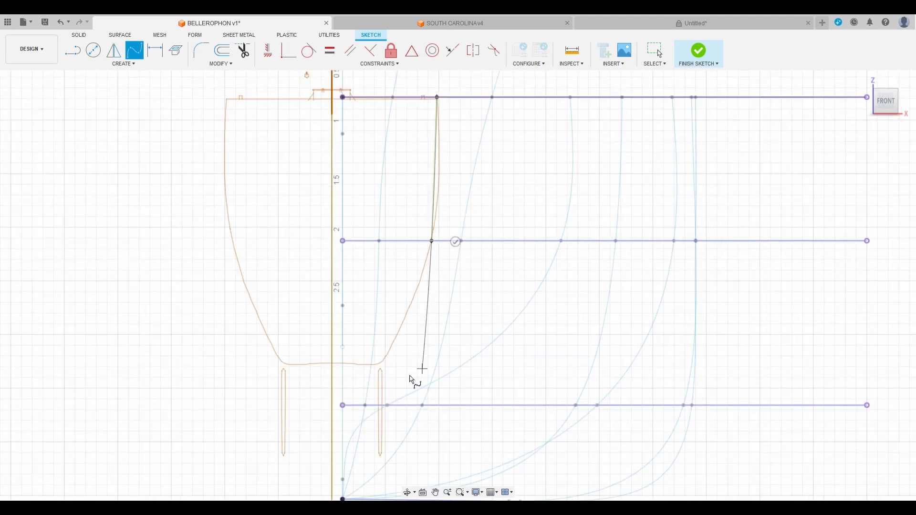
left_click(343, 435)
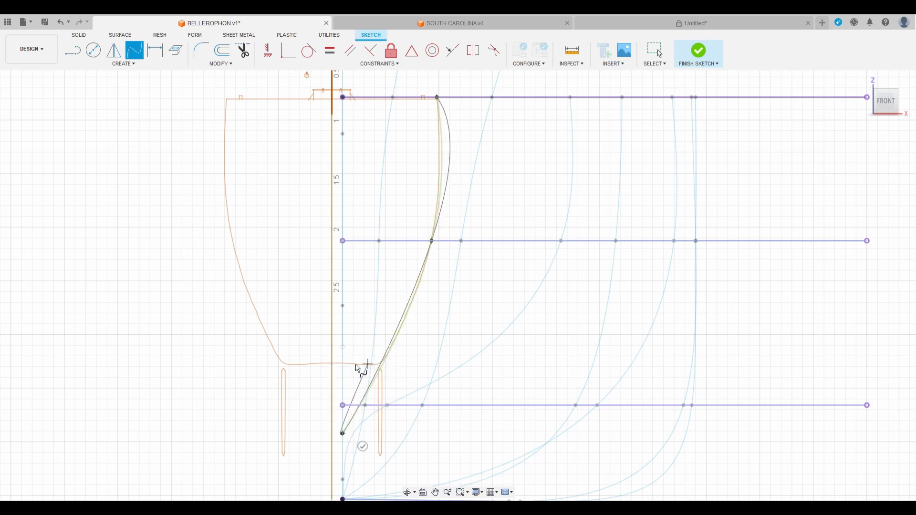
left_click(362, 447)
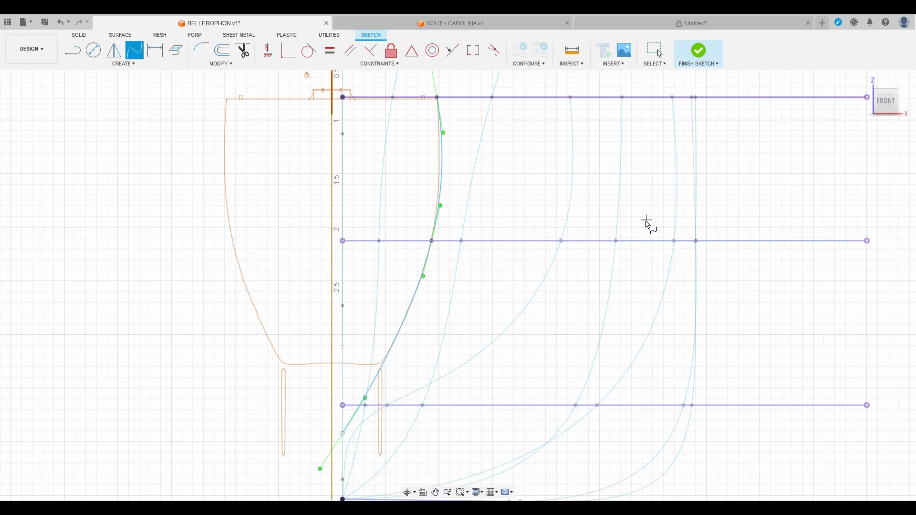
scroll(343, 384, "down", 3)
scroll(333, 385, "up", 4)
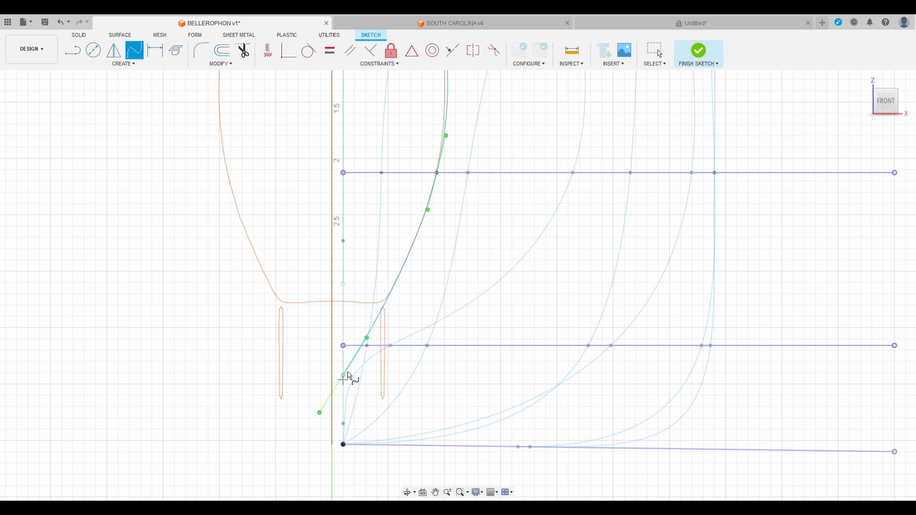
left_click(700, 53)
Open the side-profile sketch containing the keel line for editing
middle_click_drag(458, 286, 553, 285, "shift")
middle_click_drag(701, 192, 679, 186, "shift")
scroll(531, 186, "down", 3)
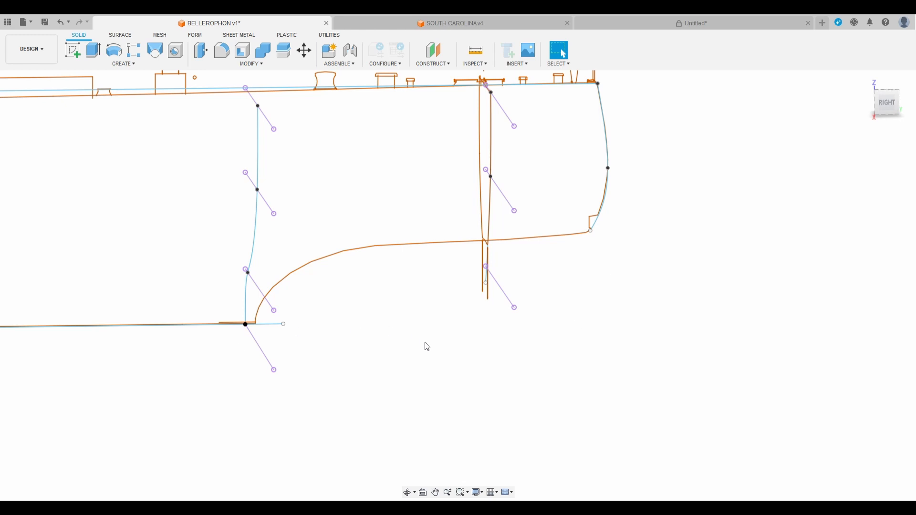
scroll(690, 274, "down", 8)
scroll(506, 307, "up", 5)
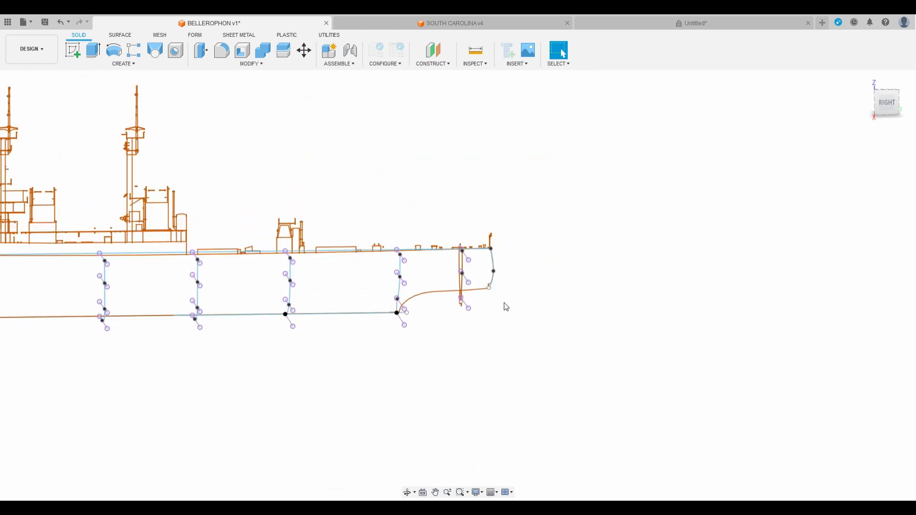
scroll(407, 321, "up", 6)
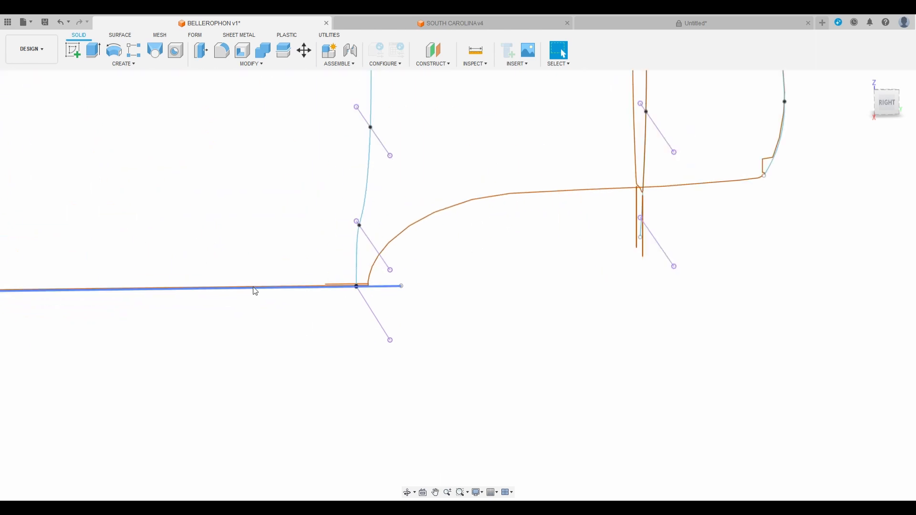
scroll(521, 327, "down", 2)
left_click(366, 309)
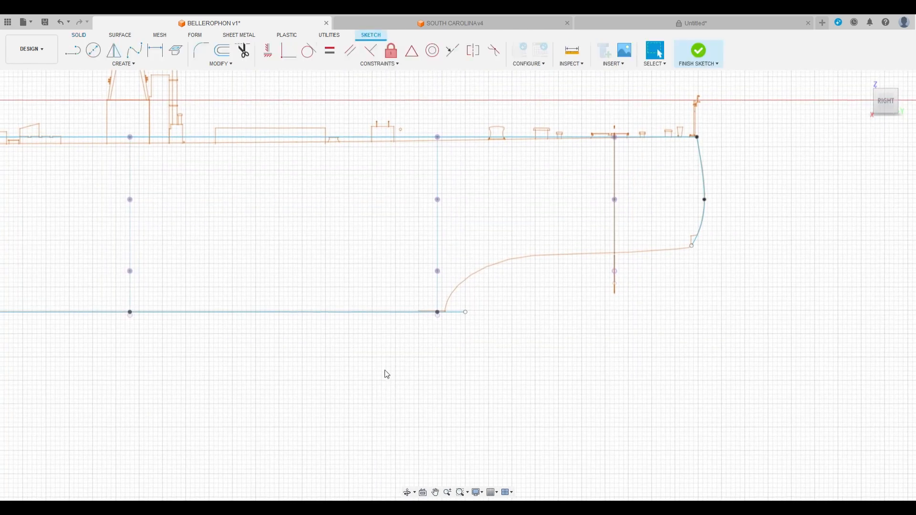
scroll(344, 361, "down", 3)
scroll(433, 345, "up", 3)
scroll(339, 327, "up", 5)
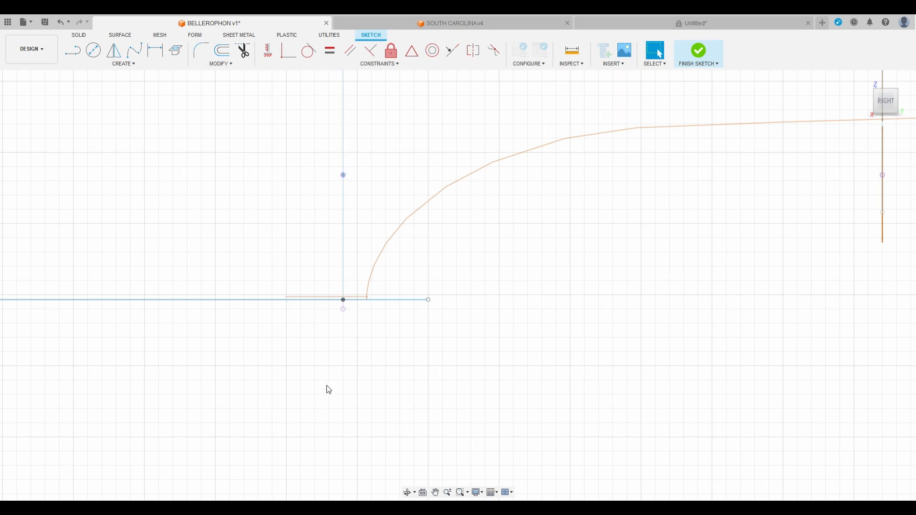
Draw a short helper line straight down from the keel point at the last full-depth section, with a short perpendicular segment at its end
key("l")
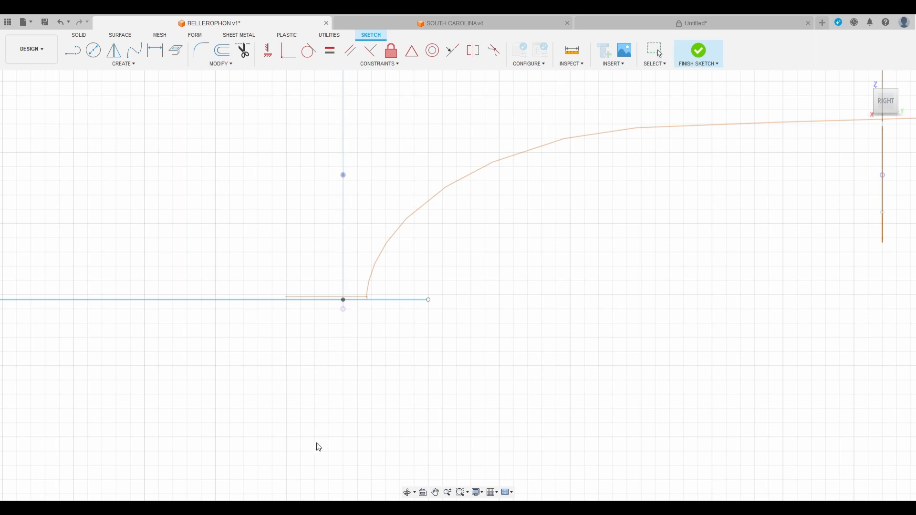
left_click(344, 278)
key("Escape")
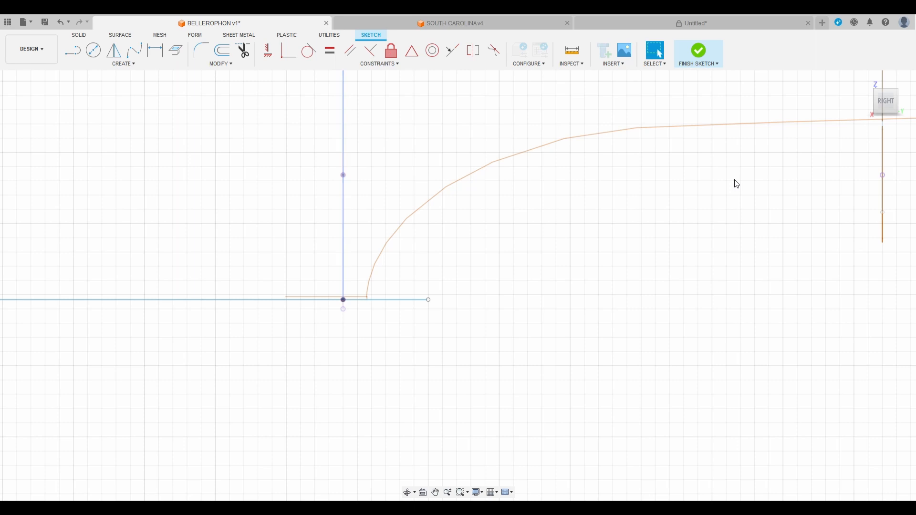
key("l")
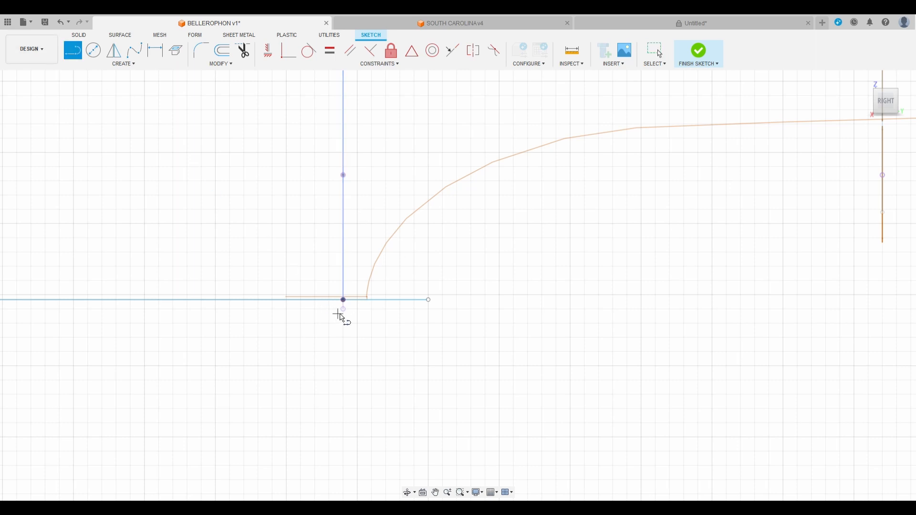
left_click(344, 300)
left_click(343, 338)
left_click(314, 342)
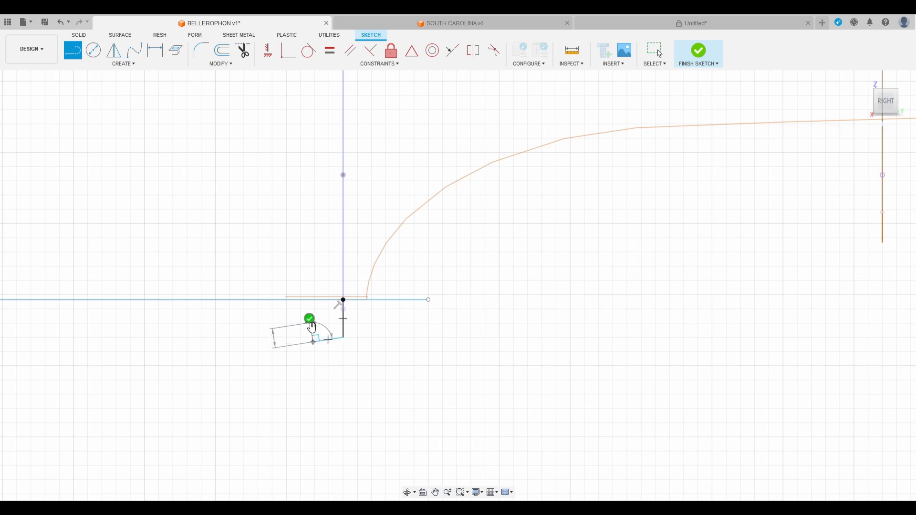
left_click(310, 318)
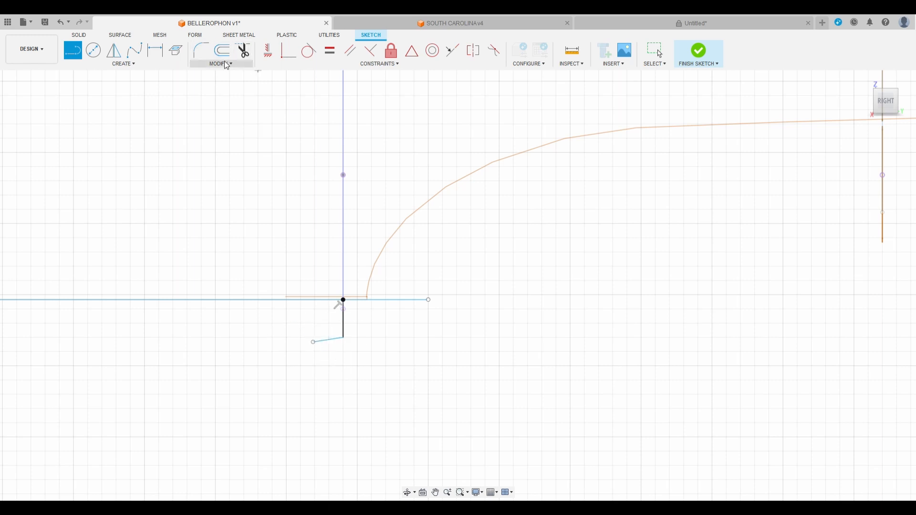
Trim the keel line's overhang beyond the section's keel point and remove both helper segments
left_click(243, 50)
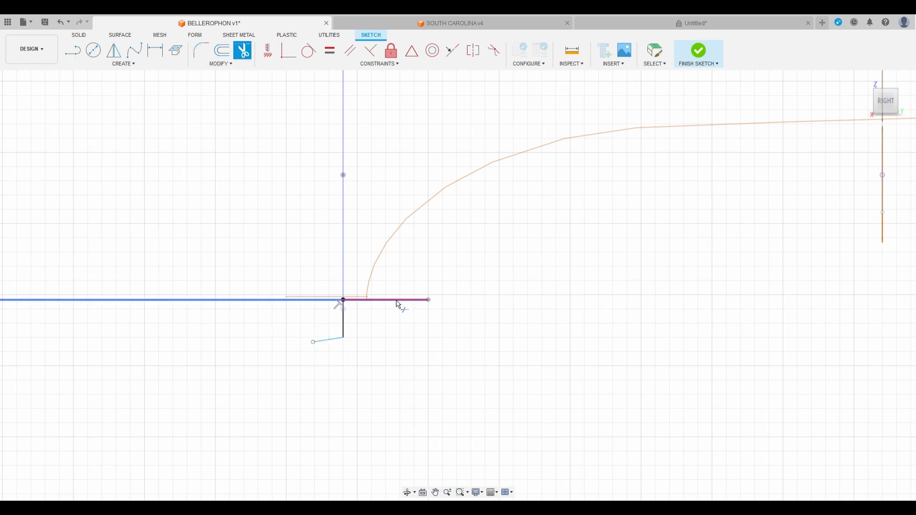
left_click(399, 303)
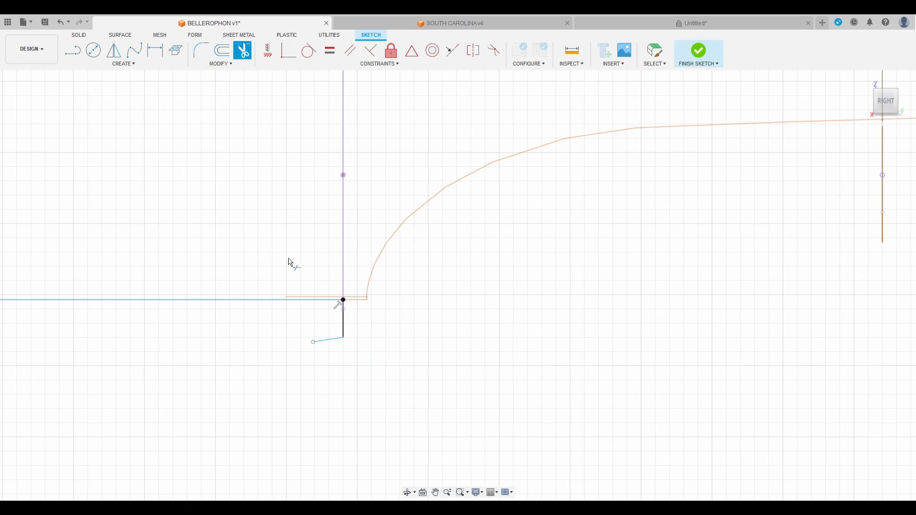
left_click(339, 339)
left_click(345, 333)
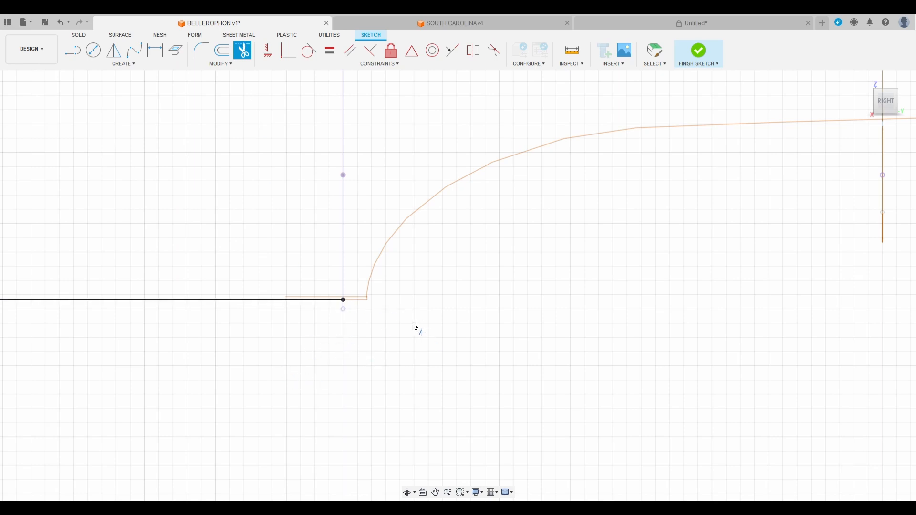
Try a straight line from the keel's aft end to the lower end of the stern curve, and undo it
scroll(263, 358, "down", 5)
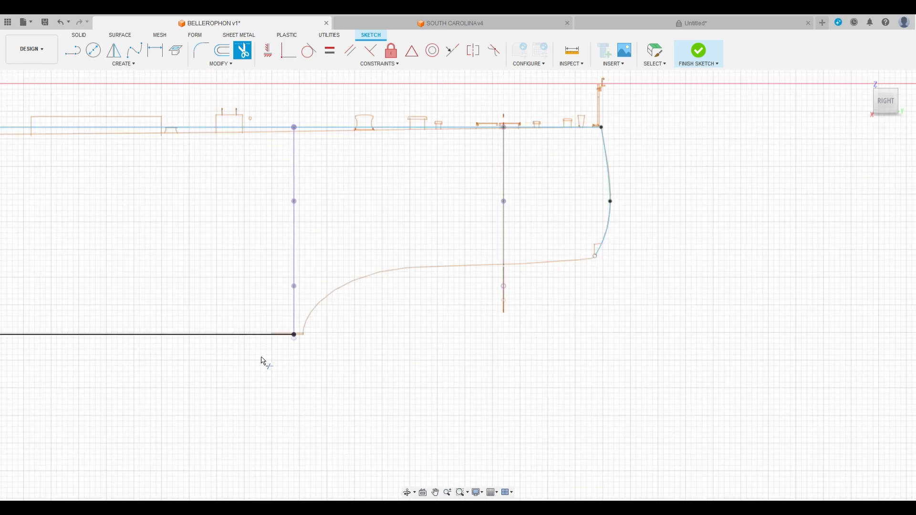
left_click(76, 54)
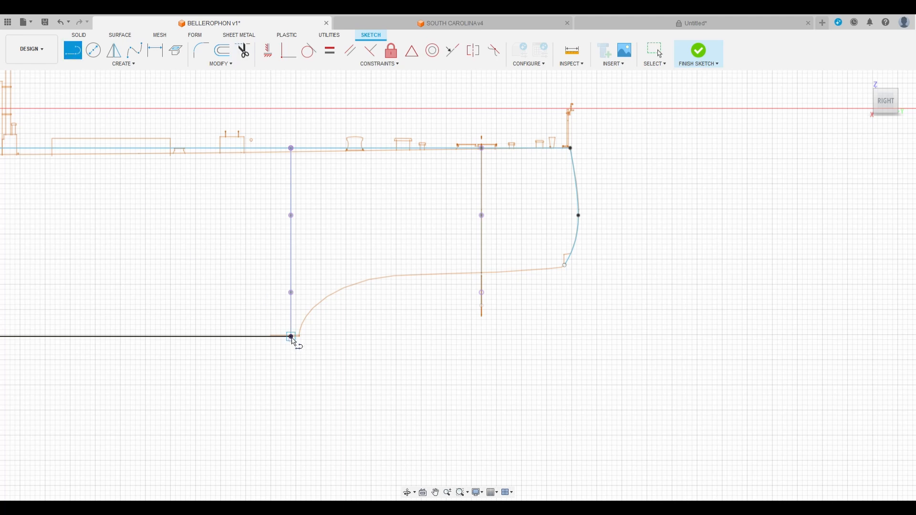
left_click(291, 338)
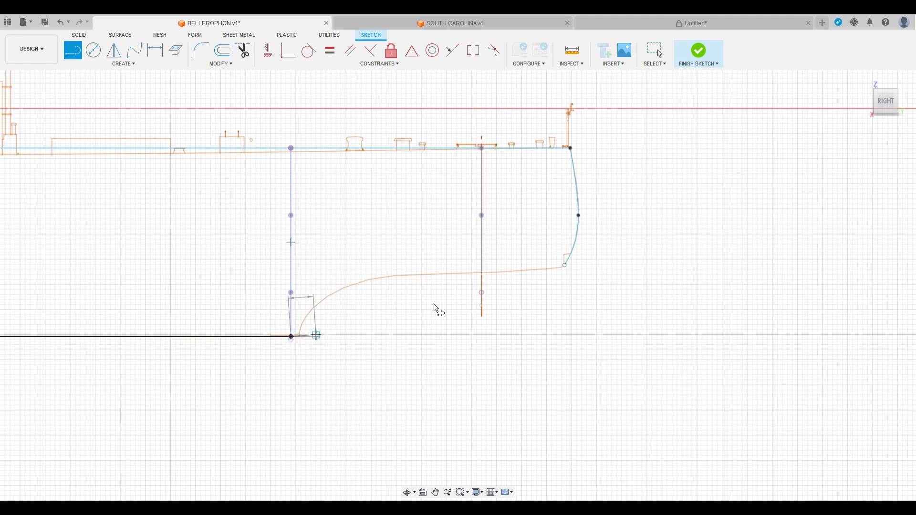
left_click(565, 266)
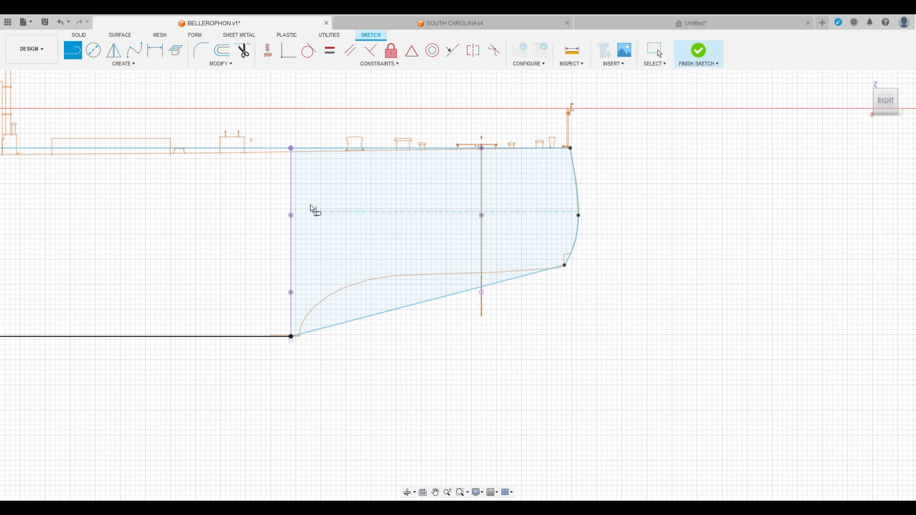
key("Escape")
key("ctrl+z")
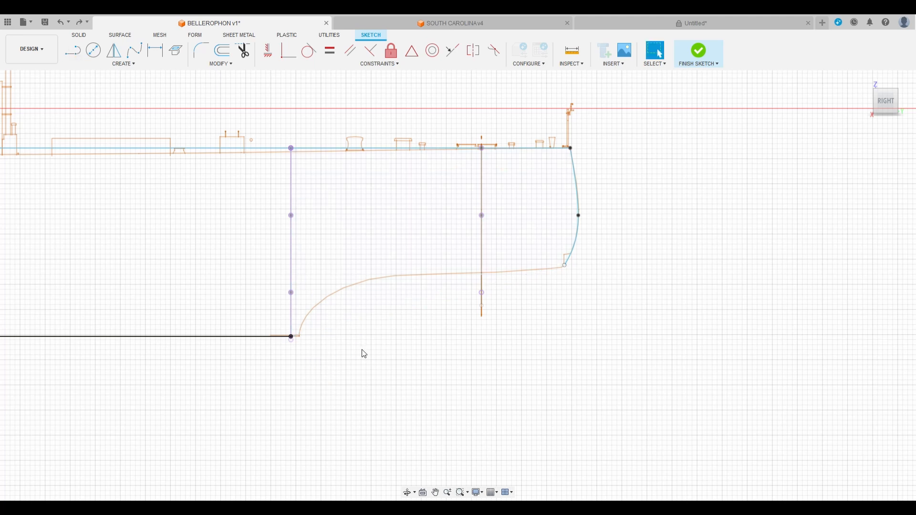
Draw a three-point spline from the keel's aft end along the blueprint's underwater stern outline to the stern curve's lower end
left_click(134, 50)
left_click(291, 336)
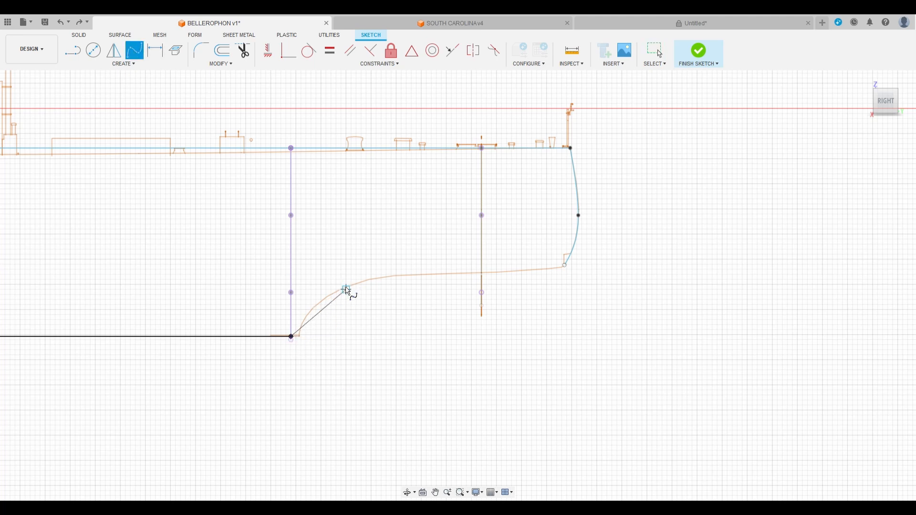
left_click(341, 290)
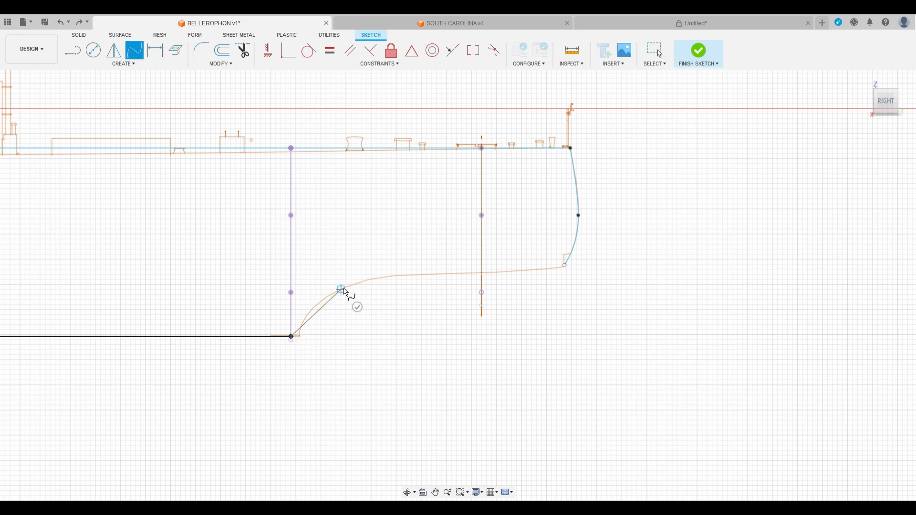
left_click(565, 265)
left_click(565, 289)
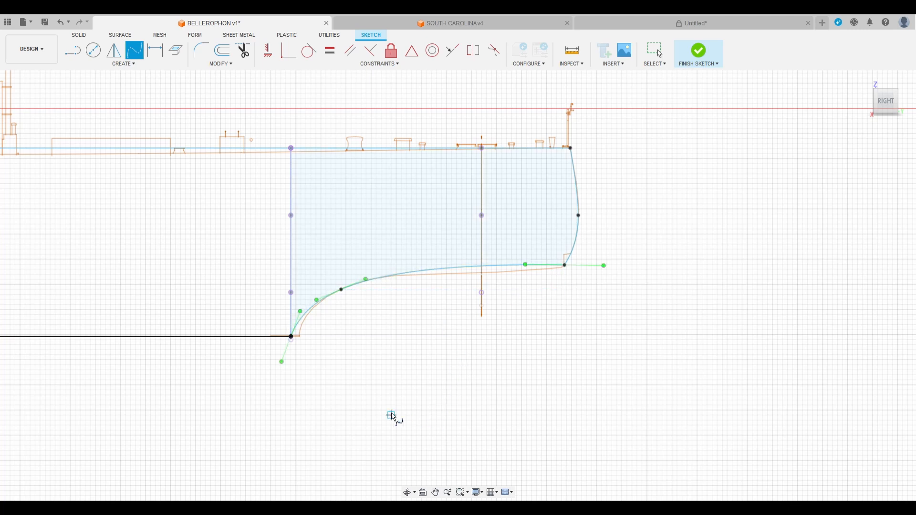
key("Escape")
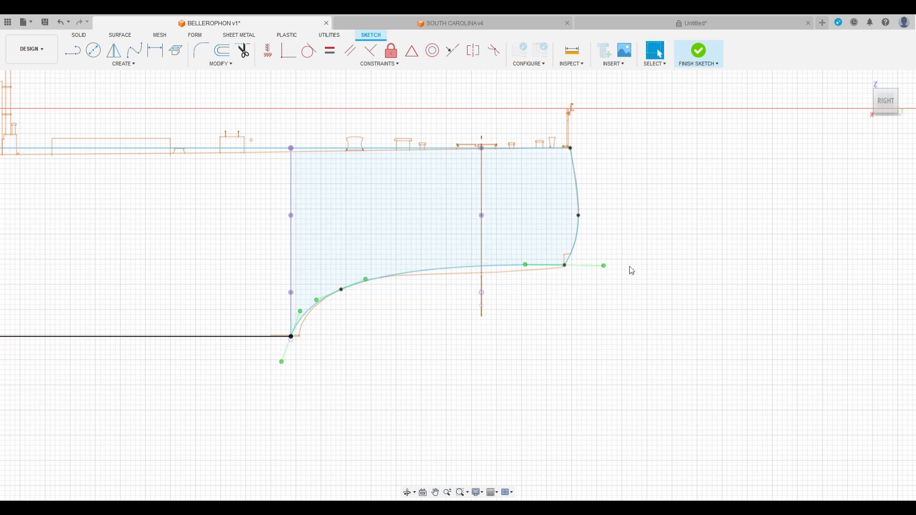
Tilt the new spline's tangent at the stern end so the curve follows the blueprint outline more closely
left_click_drag(604, 266, 607, 260)
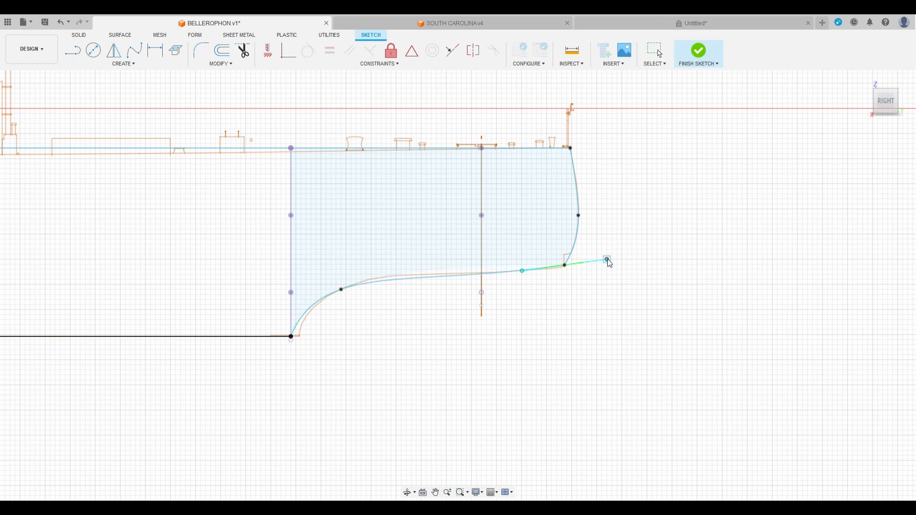
scroll(608, 262, "up", 3)
scroll(608, 262, "up", 1)
middle_click_drag(564, 310, 670, 282)
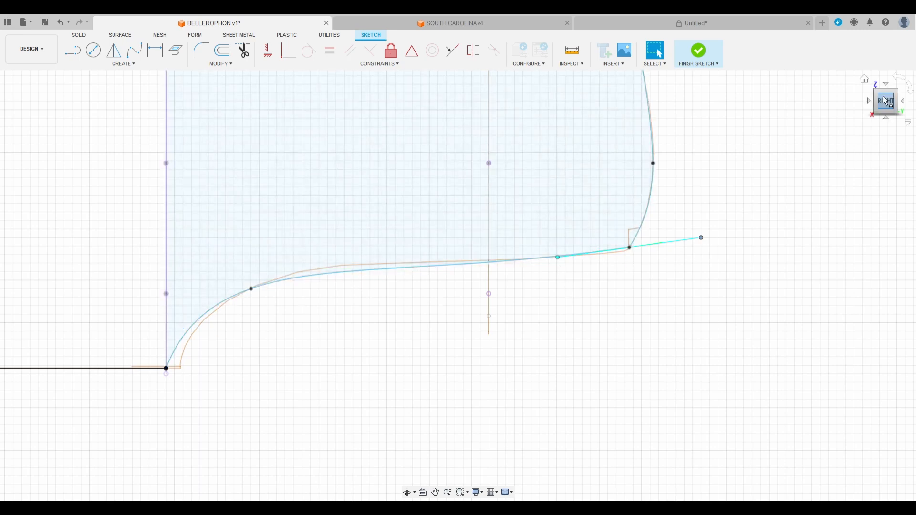
Finish the side-profile sketch and open the aftmost cross-section sketch for editing
left_click_drag(881, 97, 915, 114)
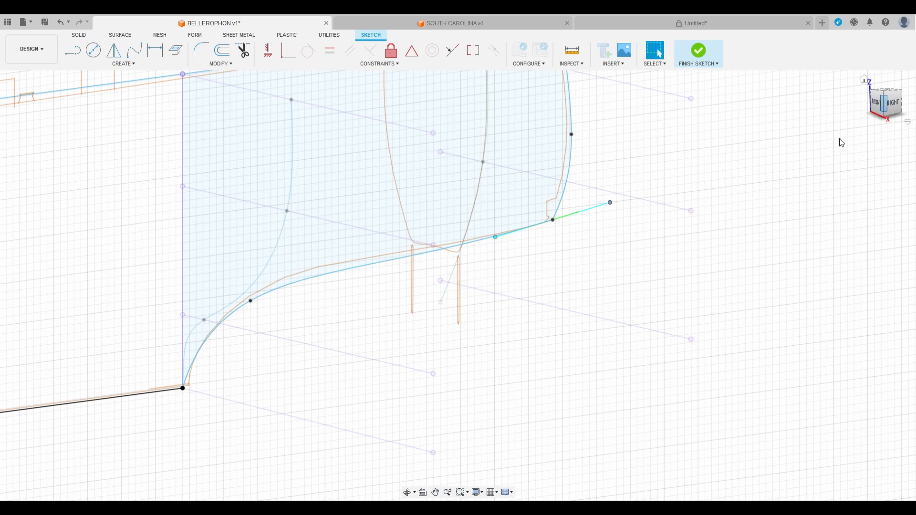
left_click(450, 273)
scroll(434, 309, "down", 3)
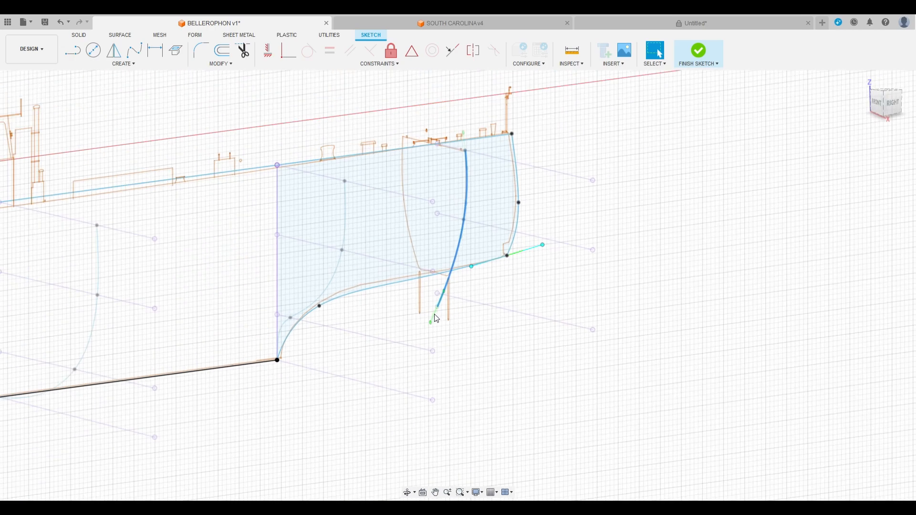
scroll(435, 309, "up", 3)
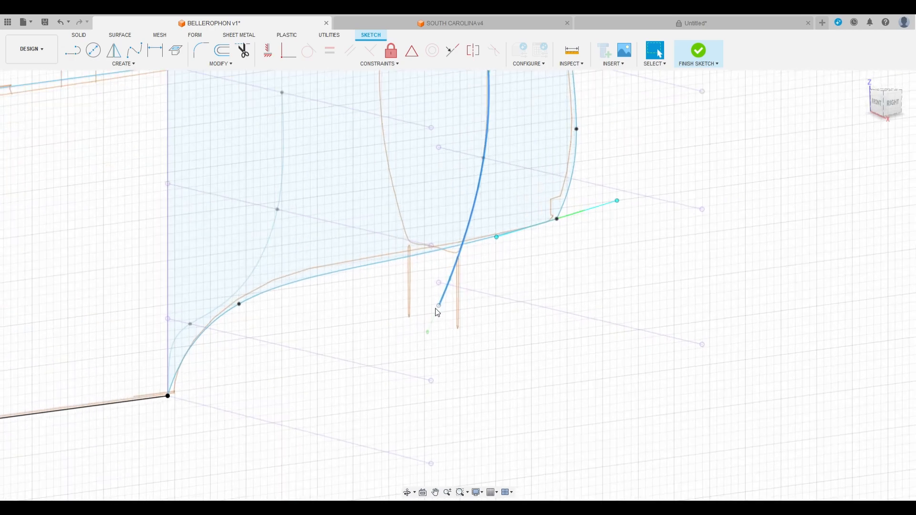
left_click(698, 53)
scroll(561, 216, "down", 1)
scroll(481, 258, "up", 5)
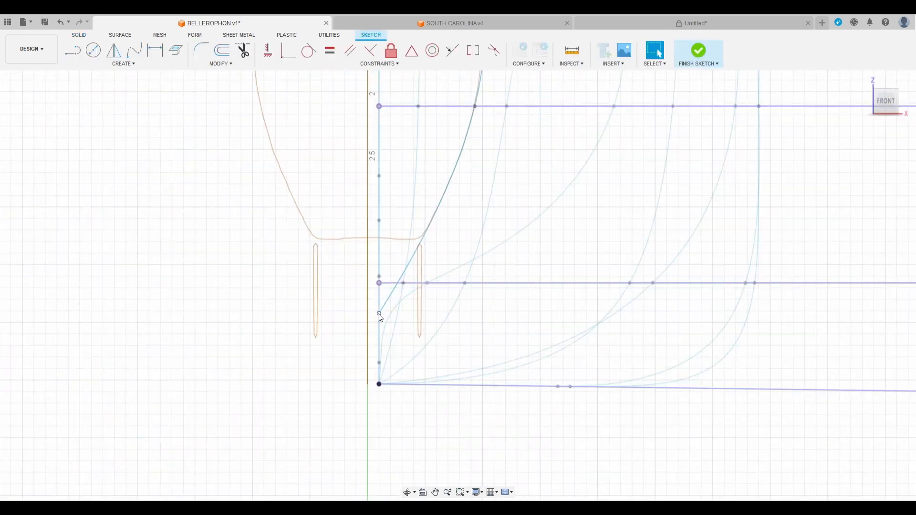
Project the point where the new stern underside spline crosses the section plane into the section sketch
left_click_drag(886, 104, 868, 109)
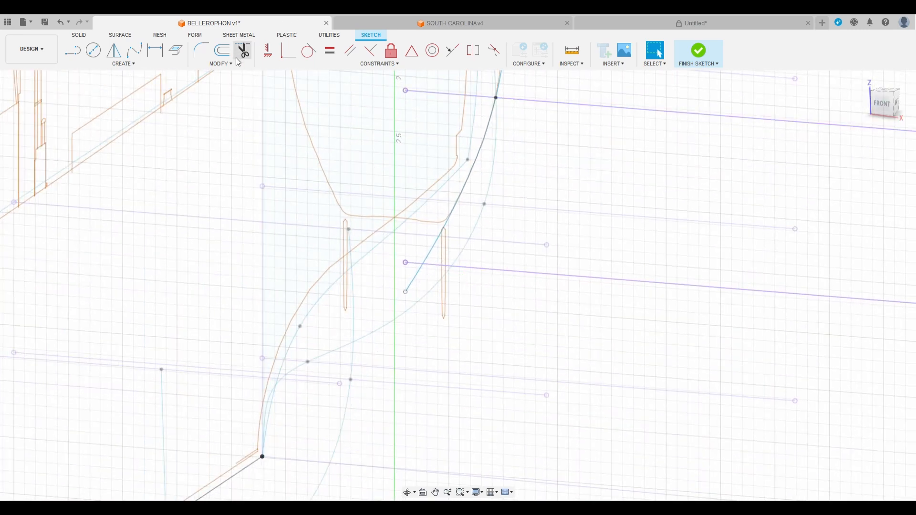
left_click(176, 50)
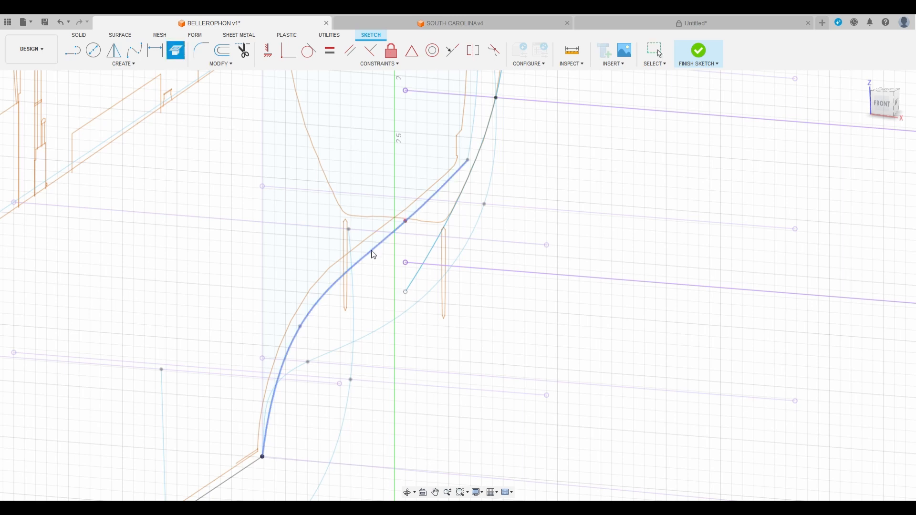
left_click(373, 254)
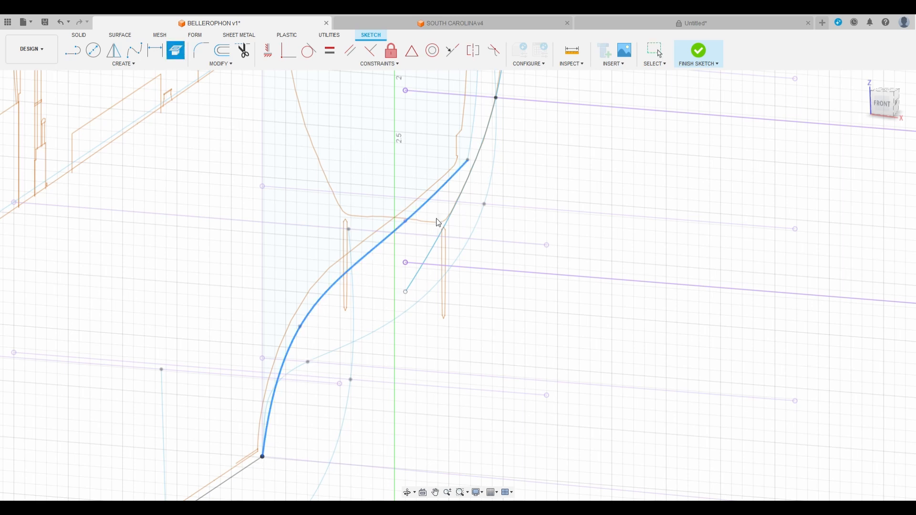
key("Escape")
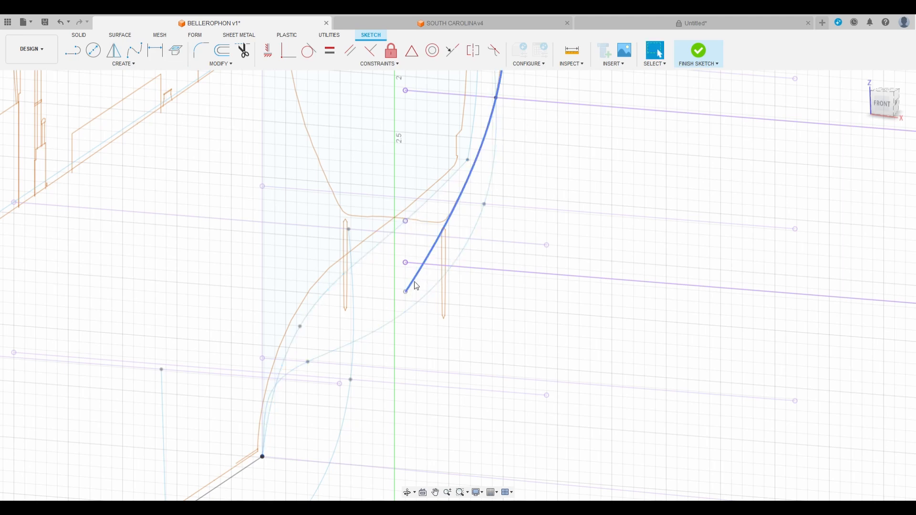
Delete the existing hull spline of the aftmost cross-section
left_click(883, 108)
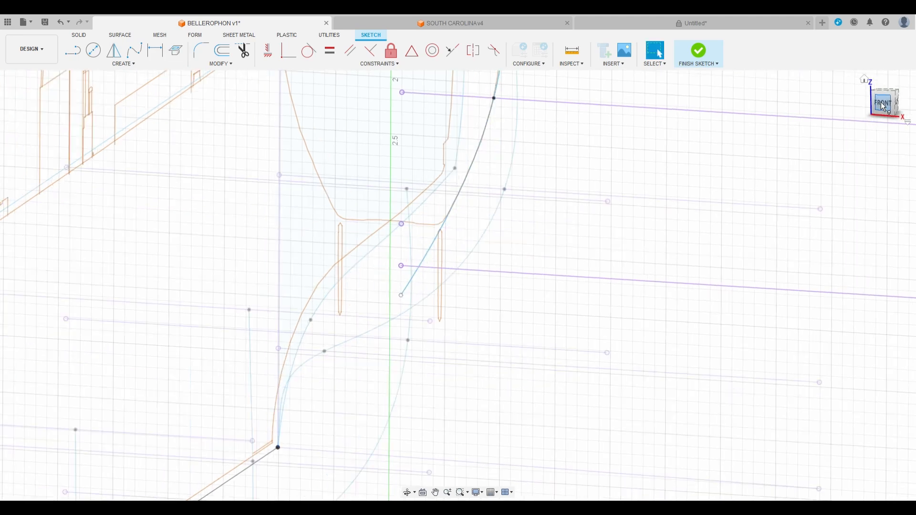
scroll(410, 249, "up", 3)
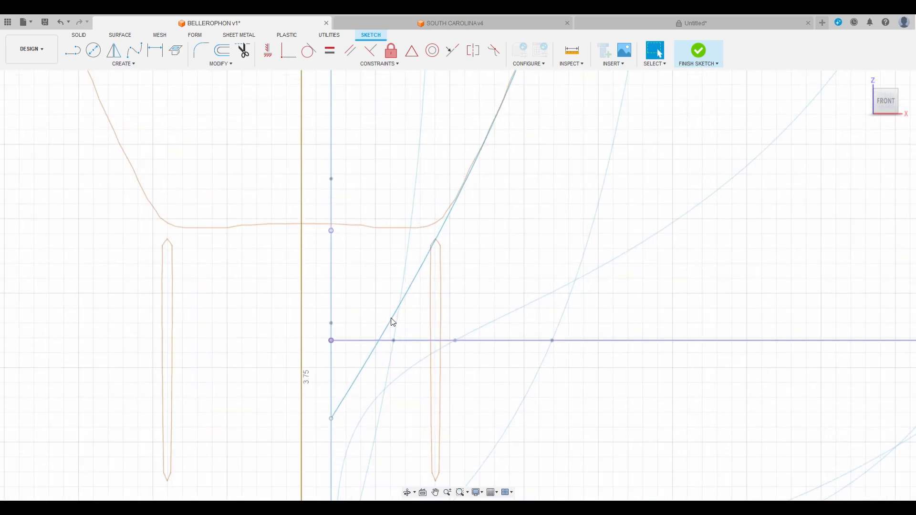
scroll(396, 315, "down", 3)
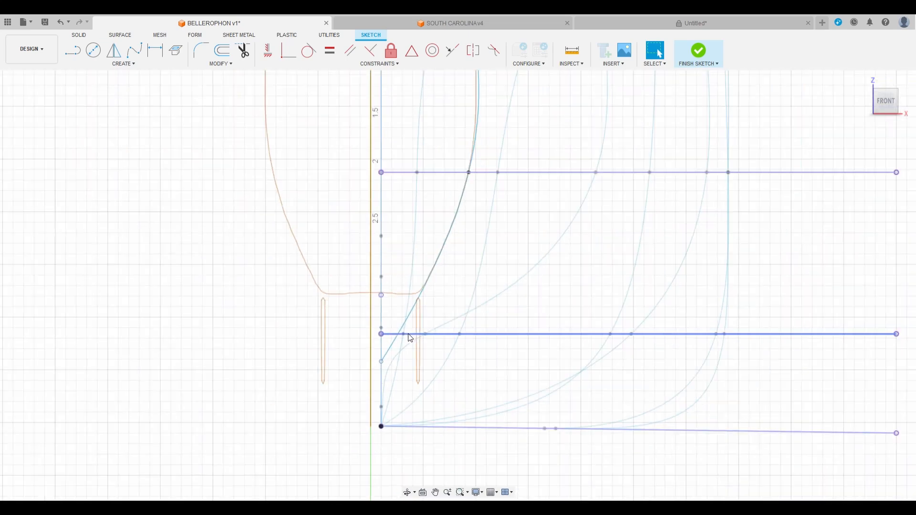
left_click(447, 247)
key("Delete")
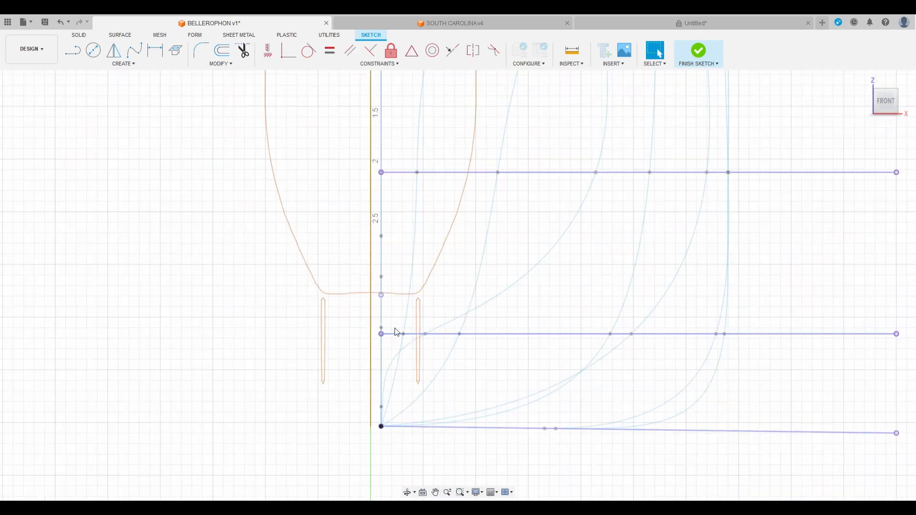
Draw a four-point section spline from the deck line through the upper waterline and the blueprint's bottom corner to the projected centreline point
left_click(134, 58)
scroll(437, 364, "down", 3)
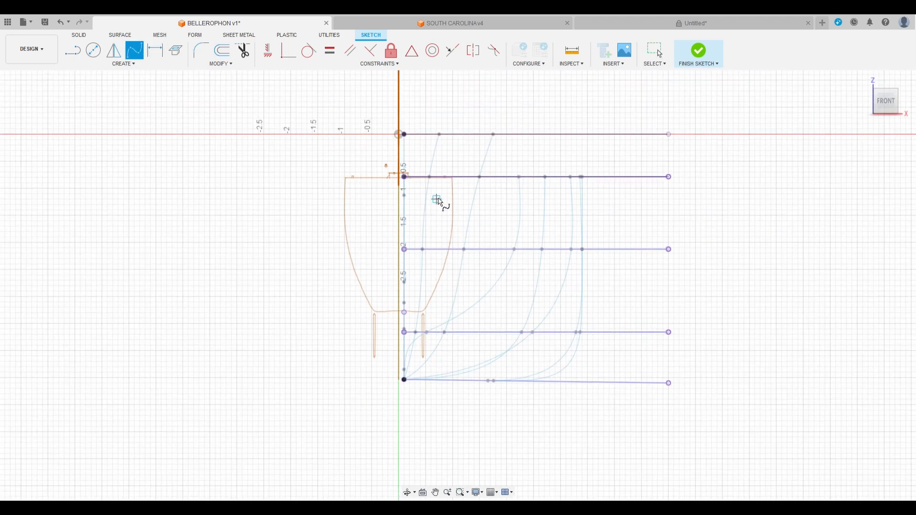
scroll(443, 191, "up", 5)
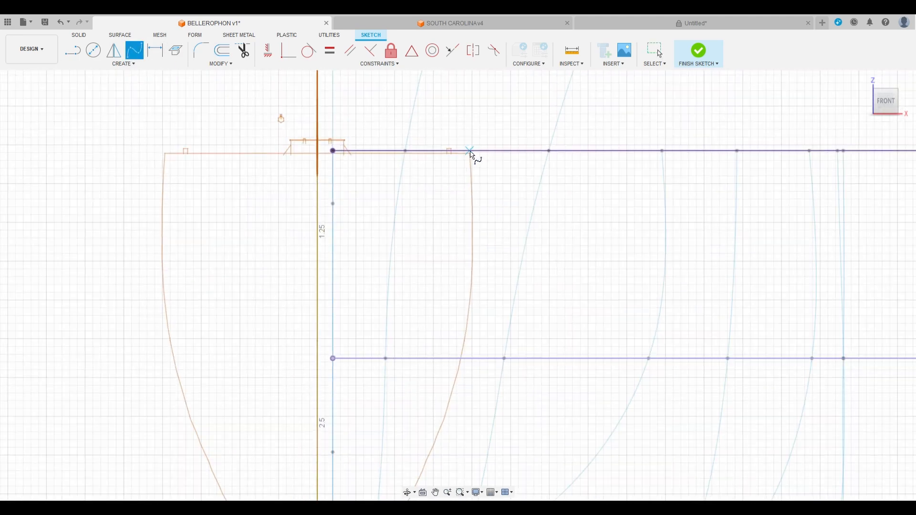
left_click(470, 151)
scroll(477, 334, "up", 4)
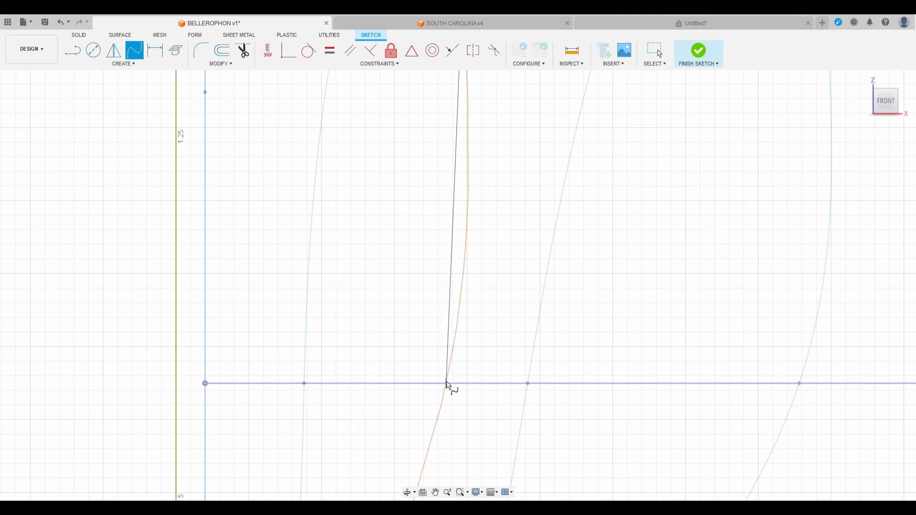
left_click(446, 383)
scroll(511, 217, "down", 4)
scroll(437, 370, "up", 6)
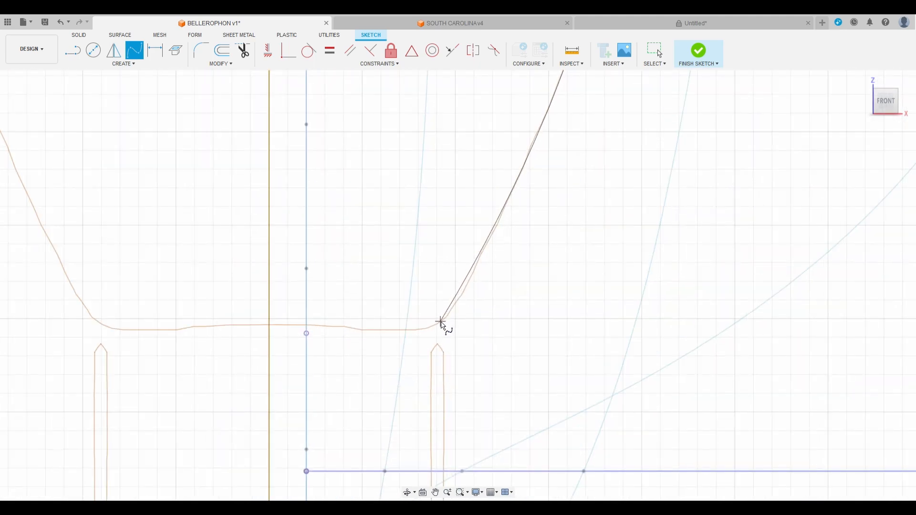
left_click(440, 321)
left_click(306, 334)
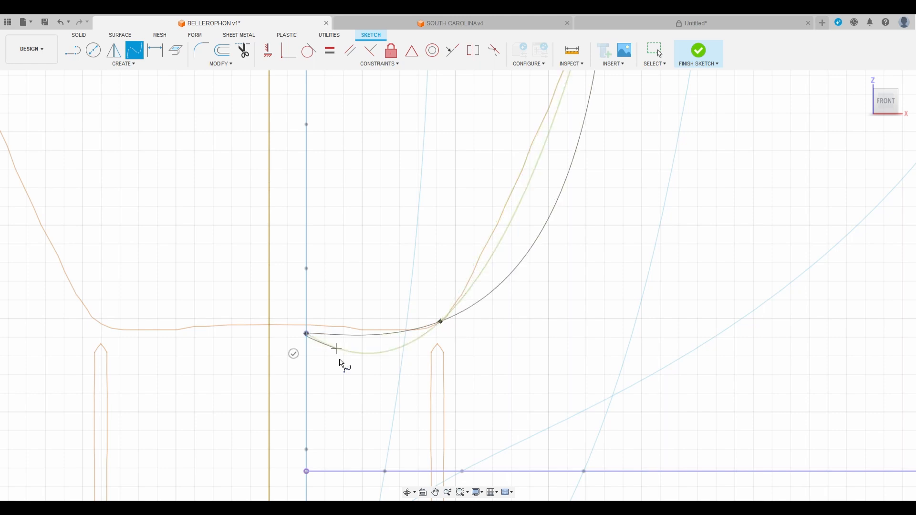
left_click(294, 353)
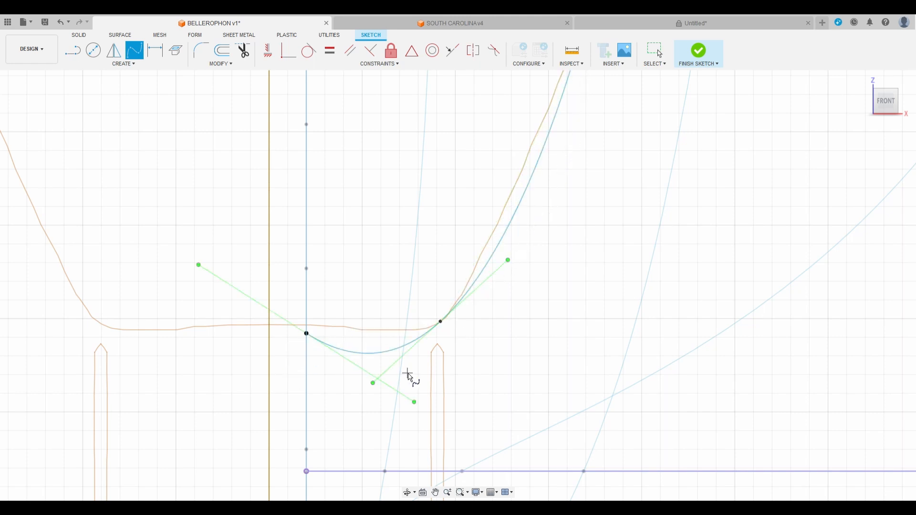
key("Escape")
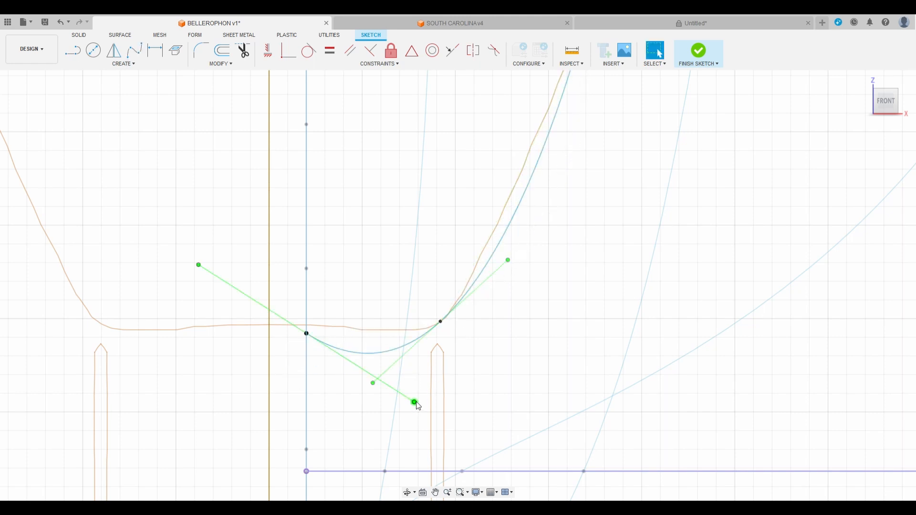
Level the section spline's tangent at the centreline point and shorten the one at the bottom corner to match the blueprint
left_click_drag(414, 402, 415, 335)
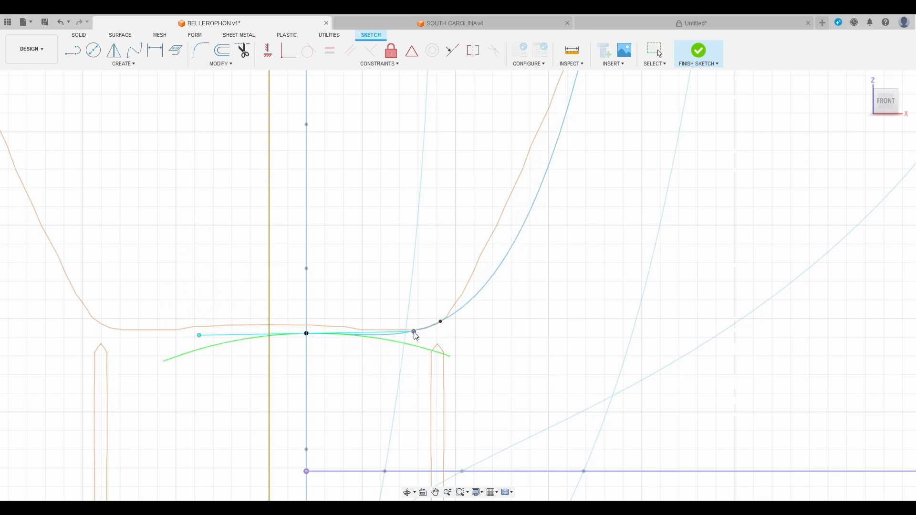
left_click(441, 322)
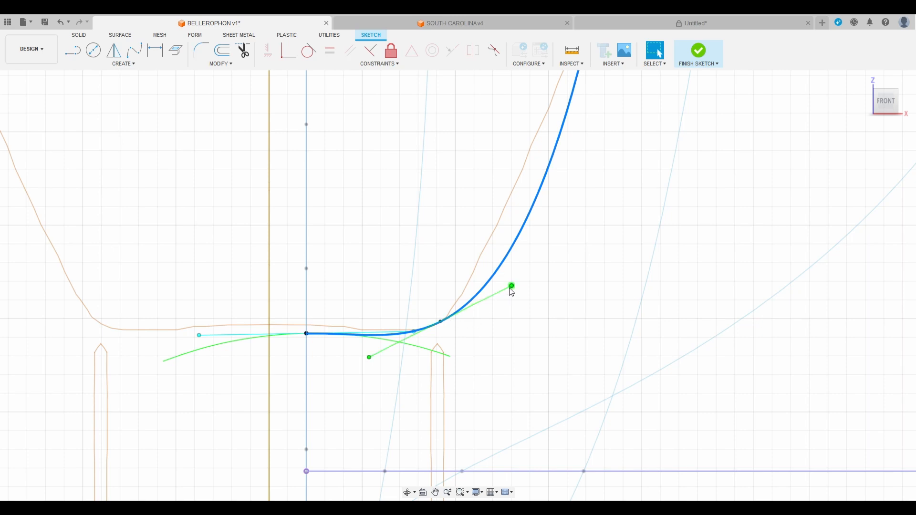
left_click_drag(511, 288, 483, 302)
scroll(440, 451, "down", 5)
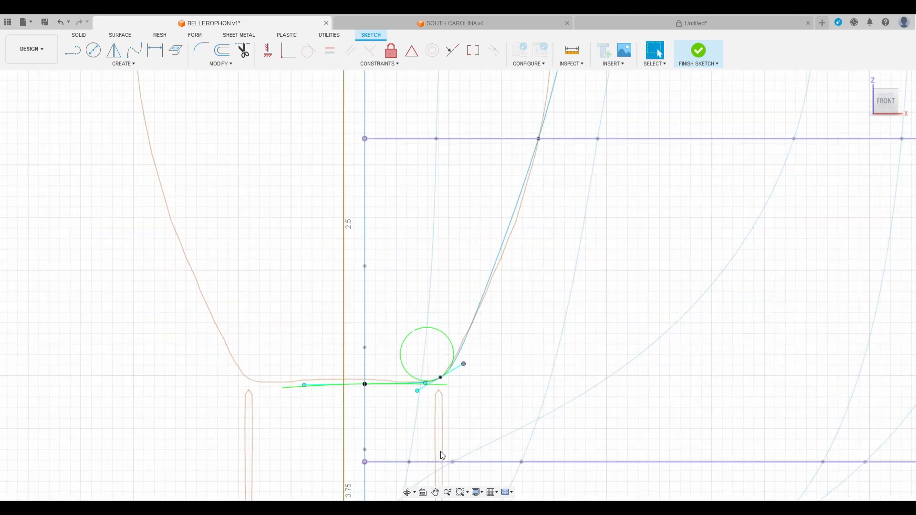
Adjust the section spline's tangents at the deck line and upper waterline to follow the blueprint, and finish the sketch
scroll(517, 260, "down", 4)
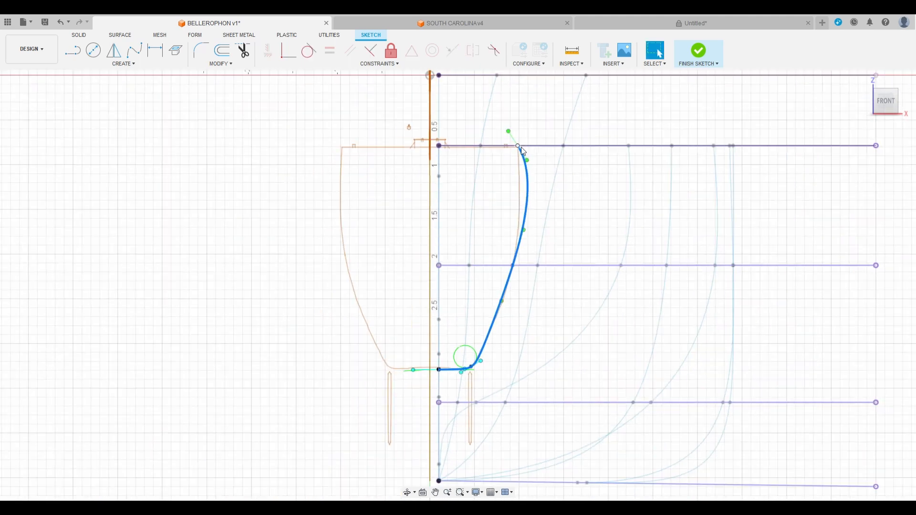
scroll(521, 147, "up", 3)
left_click_drag(529, 165, 521, 174)
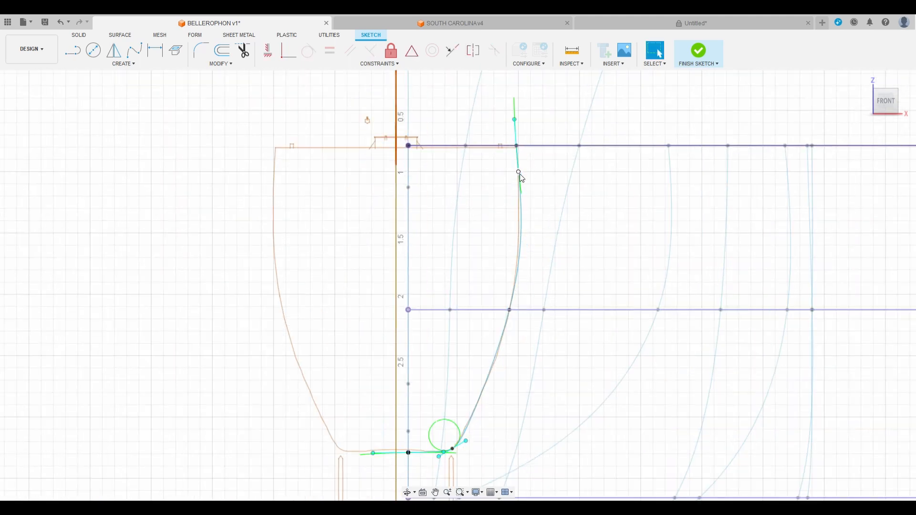
left_click(519, 174)
scroll(524, 286, "up", 3)
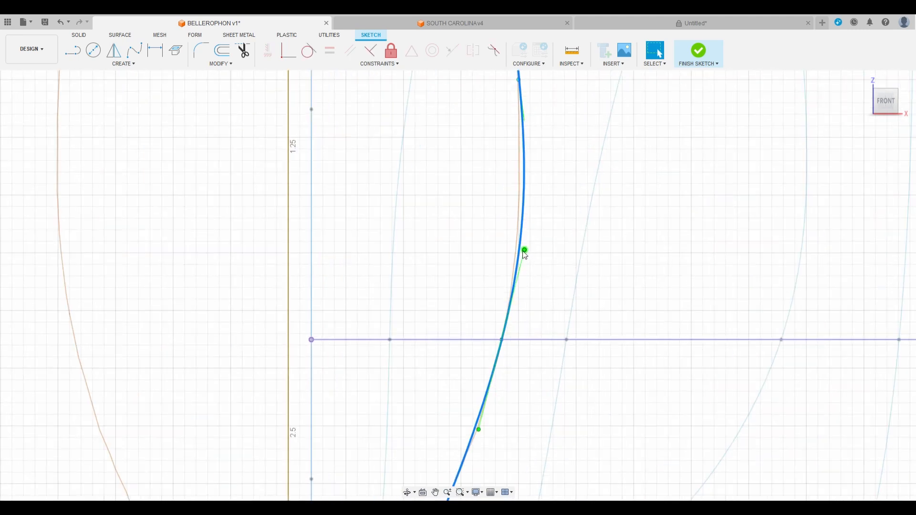
left_click(519, 253)
scroll(551, 196, "down", 3)
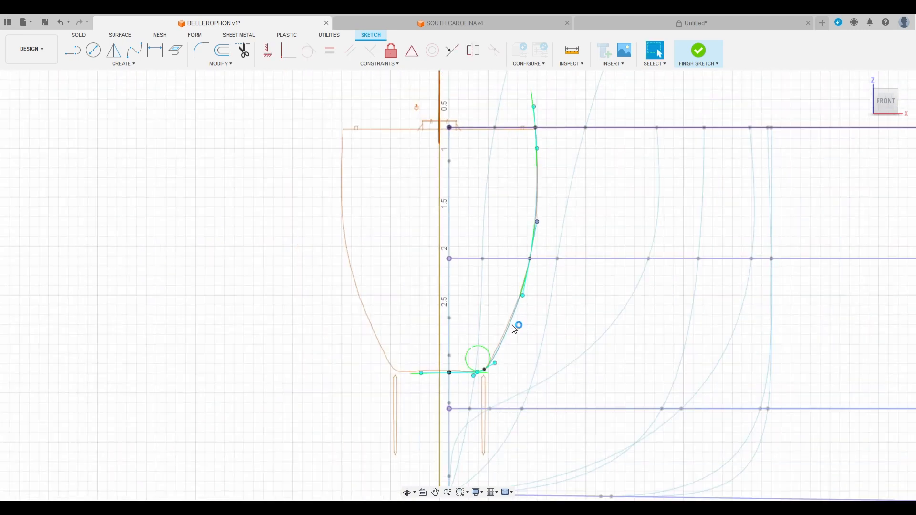
scroll(495, 355, "up", 5)
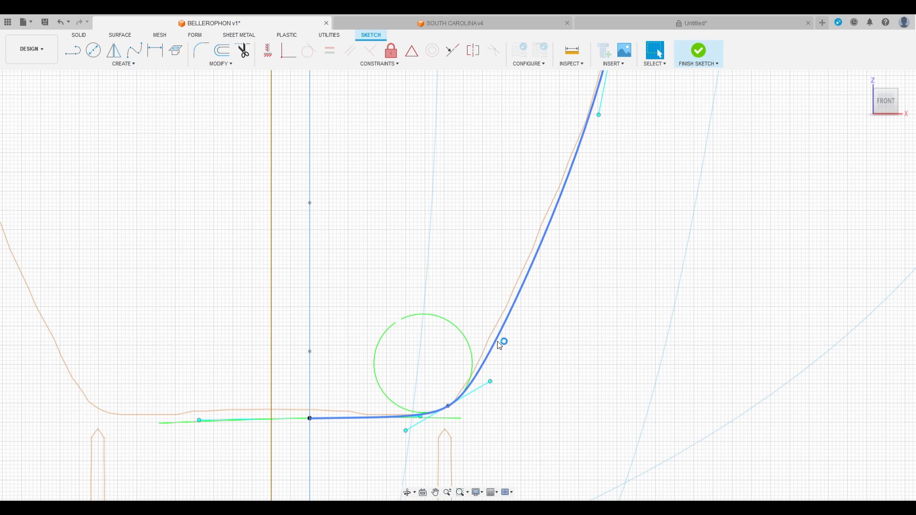
scroll(499, 342, "down", 6)
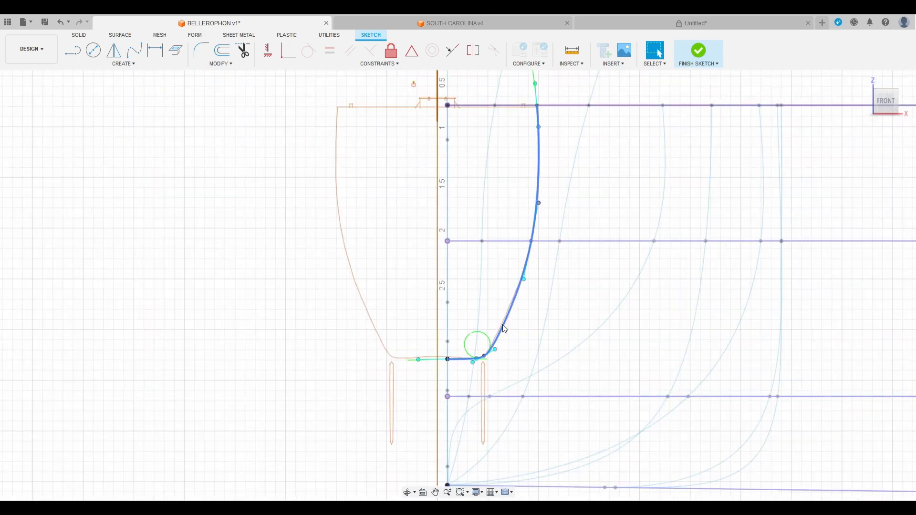
left_click(699, 53)
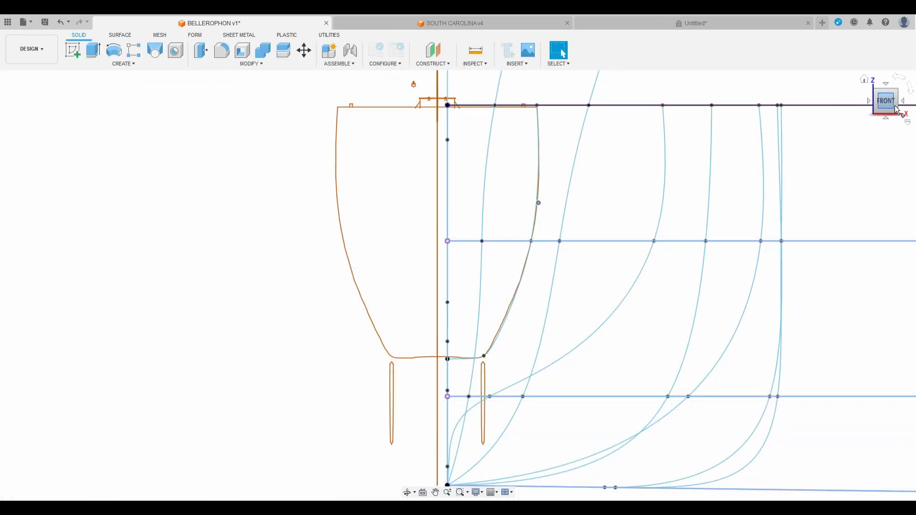
Open the side-profile sketch for editing at the keel line's forward end below the bow
left_click(897, 110)
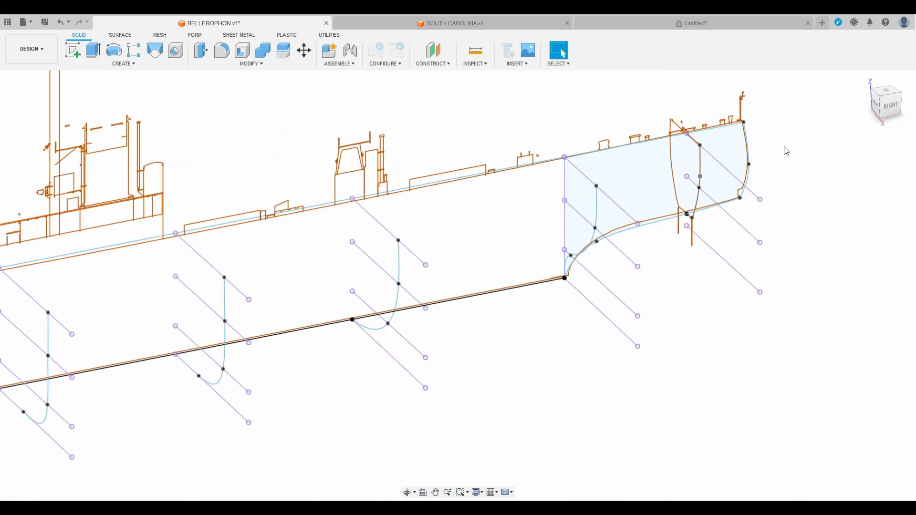
scroll(773, 150, "down", 3)
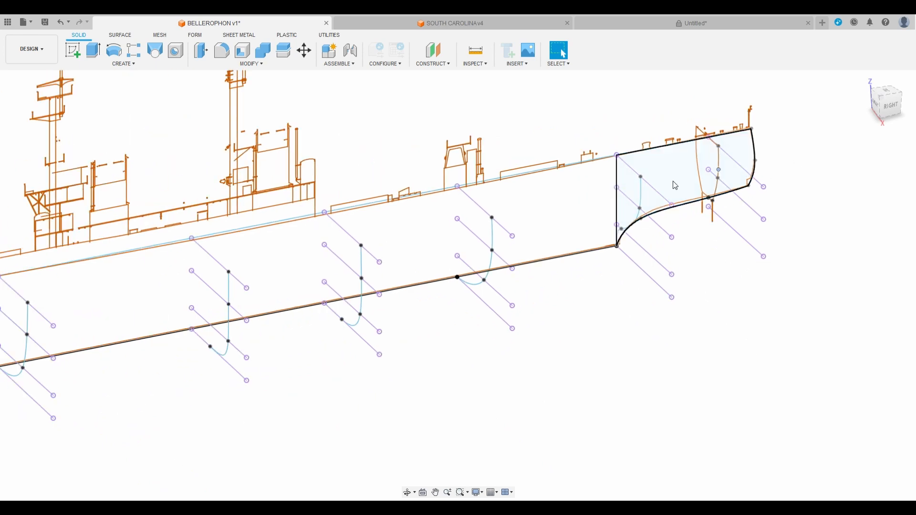
scroll(748, 204, "down", 5)
scroll(353, 286, "up", 6)
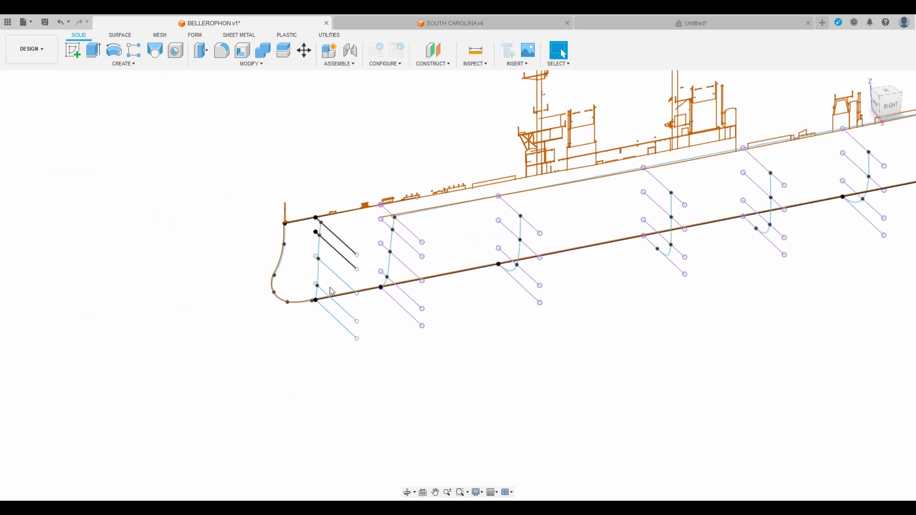
scroll(285, 327, "up", 3)
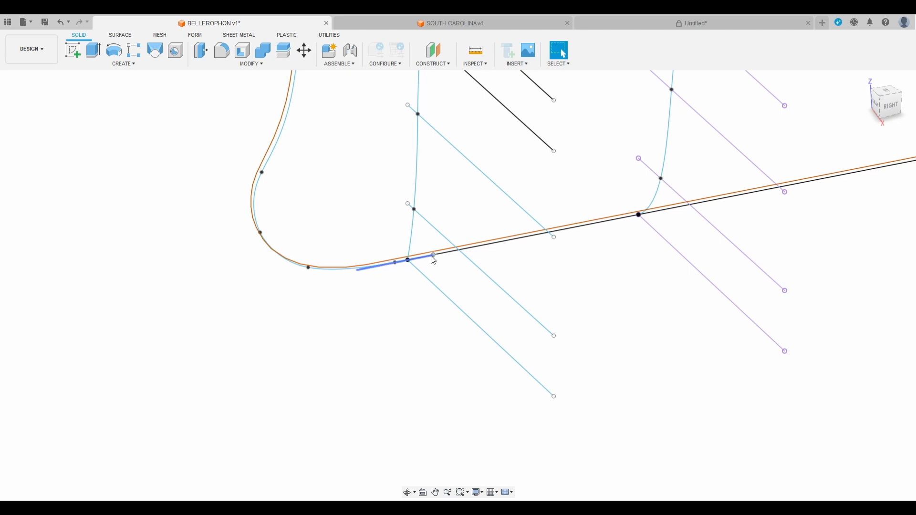
left_click(362, 273)
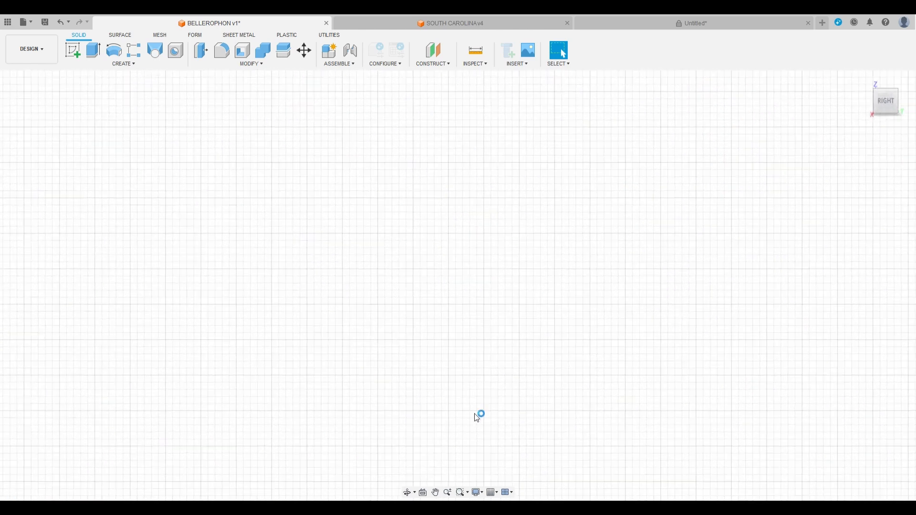
scroll(428, 379, "up", 6)
scroll(428, 379, "up", 6)
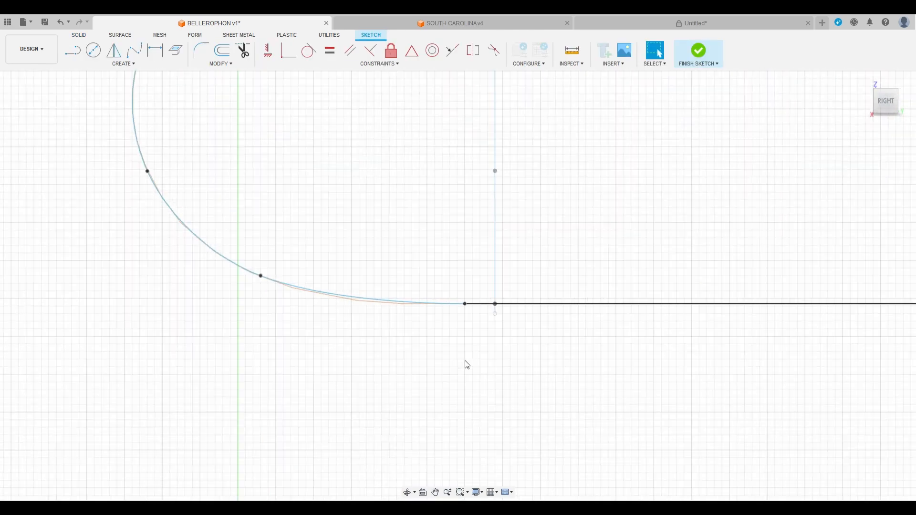
Try to trim the keel line's short stretch forward of the foremost section line
left_click(537, 276)
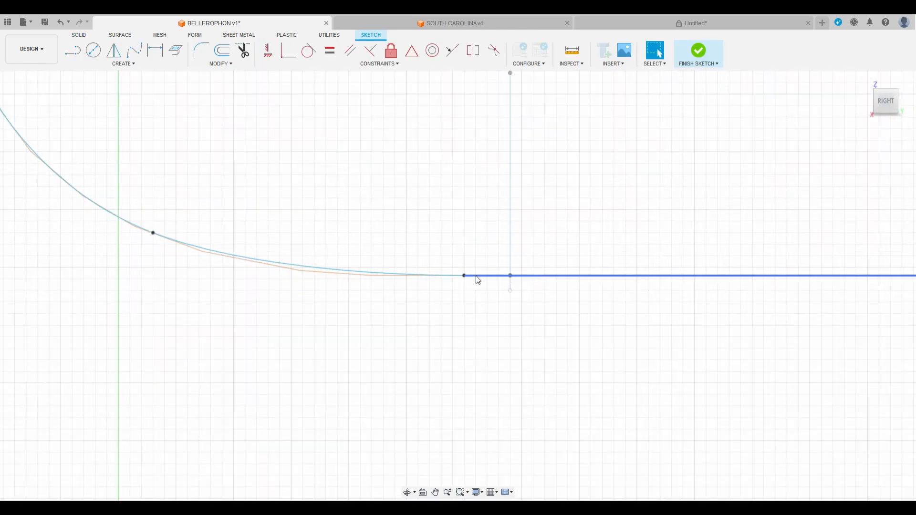
left_click(243, 50)
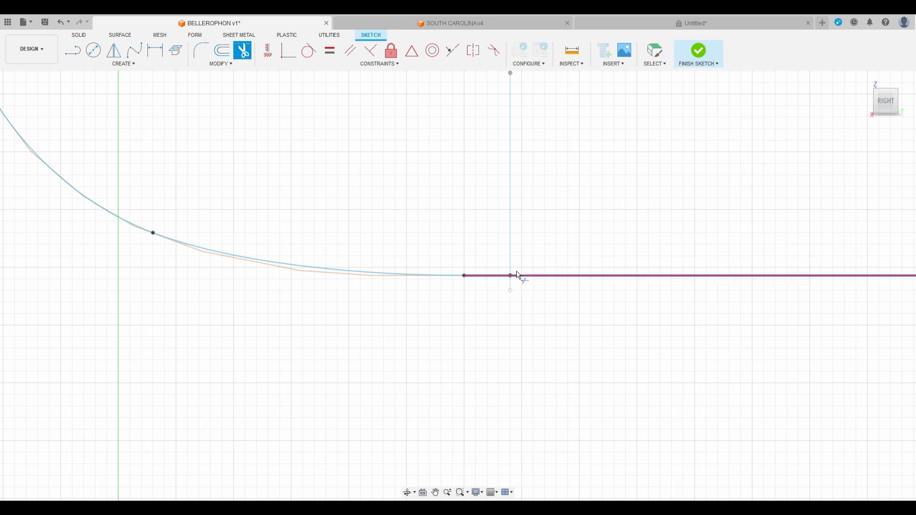
left_click(493, 281)
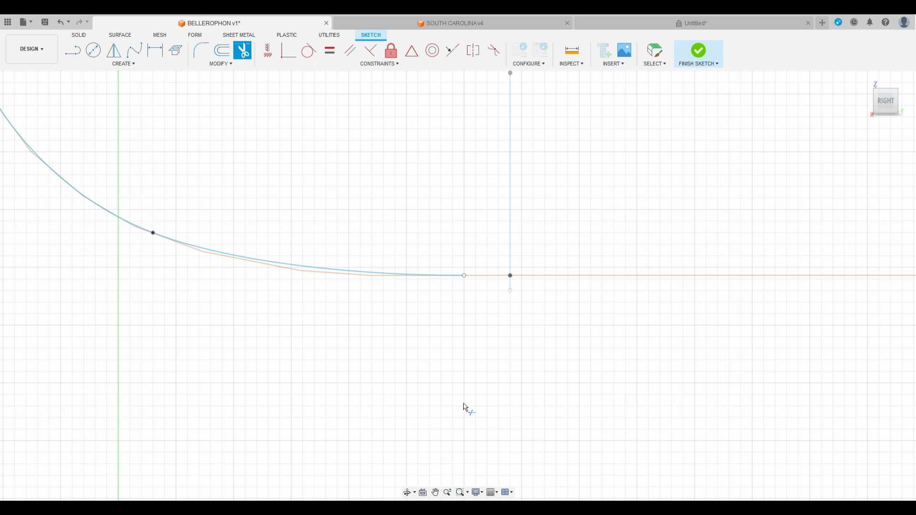
key("Escape")
key("ctrl+z")
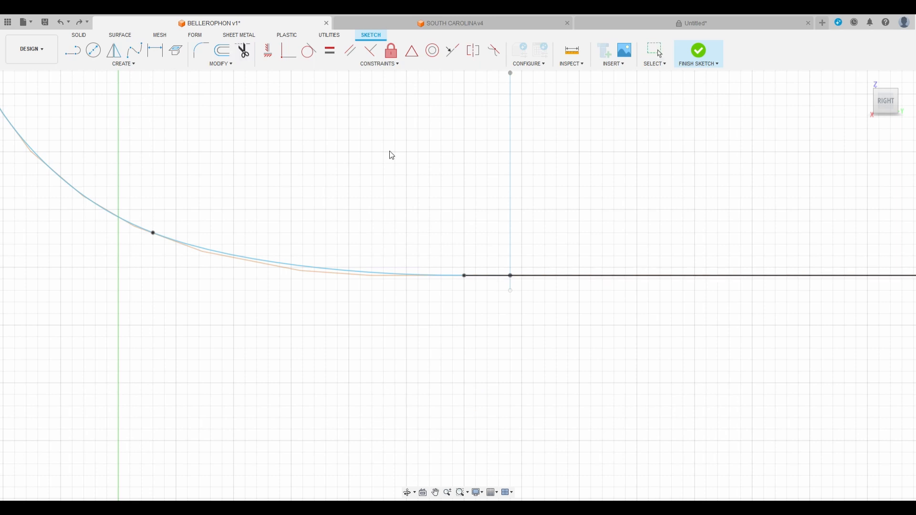
Trim the keel line back to the foremost section line using a short temporary vertical line, and attach the bow spline's lower end there
left_click_drag(676, 184, 744, 181)
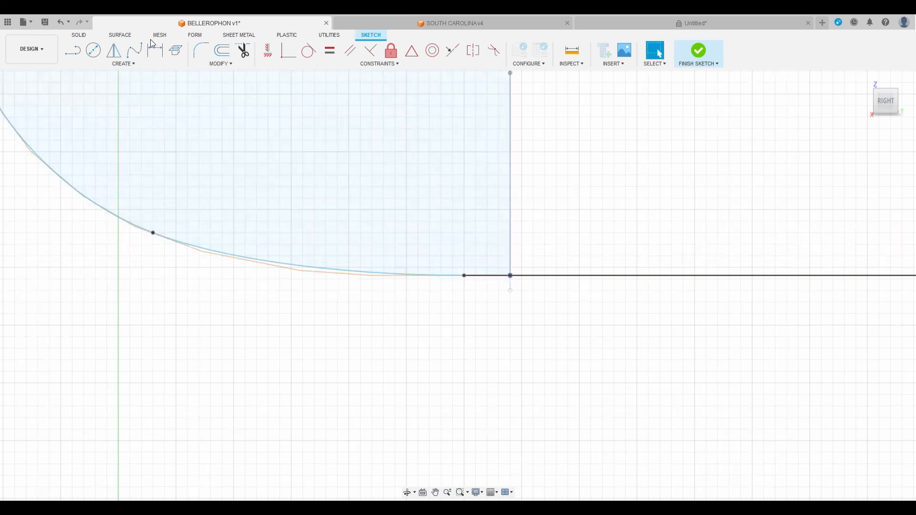
left_click(79, 56)
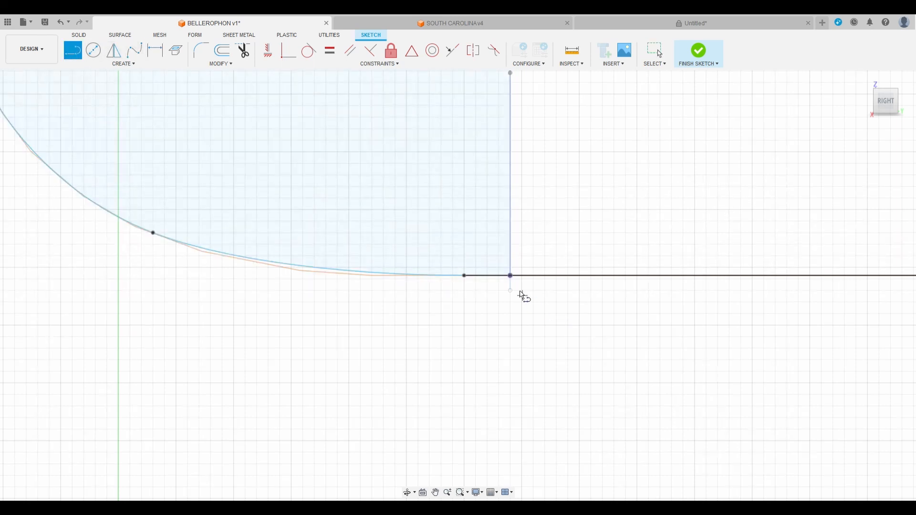
left_click(511, 275)
left_click(510, 326)
left_click(486, 325)
left_click(243, 50)
left_click(486, 276)
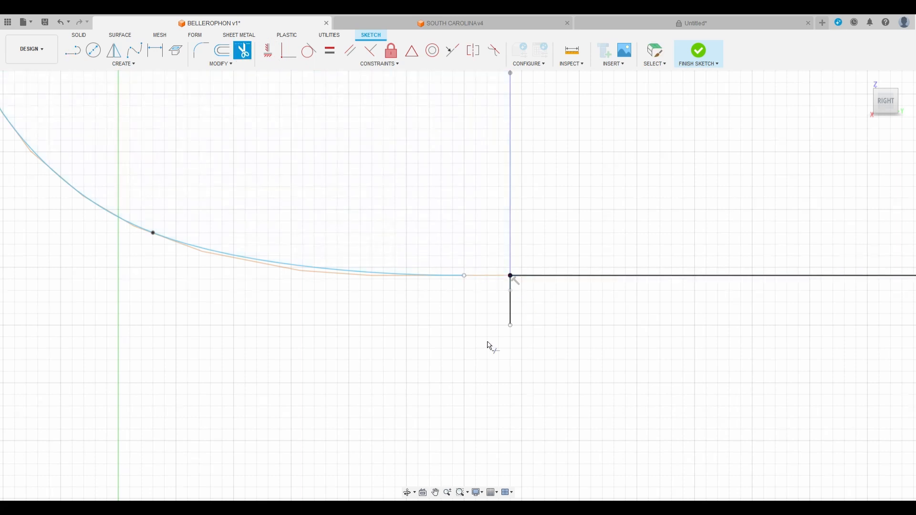
left_click(511, 314)
key("Escape")
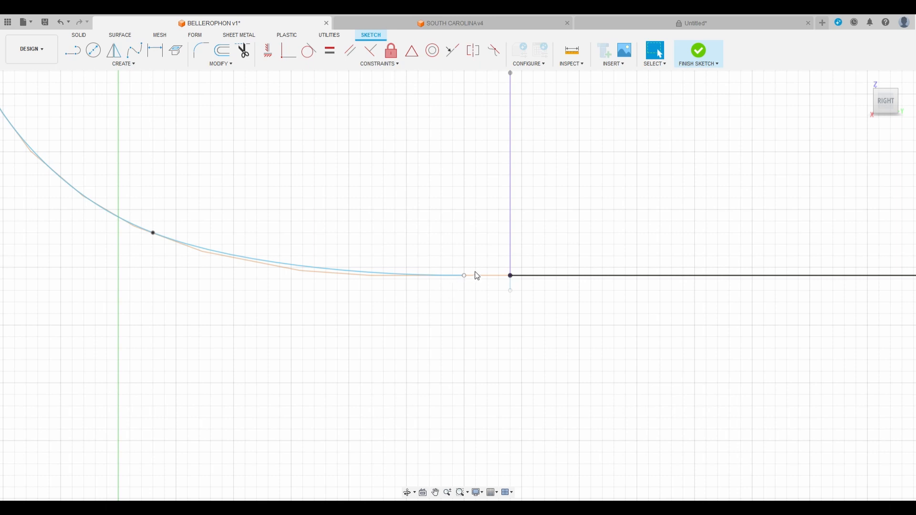
left_click_drag(465, 277, 511, 277)
Check the side profile against the blueprint from the bow curve to the stern underside, and finish the sketch
scroll(554, 367, "down", 4)
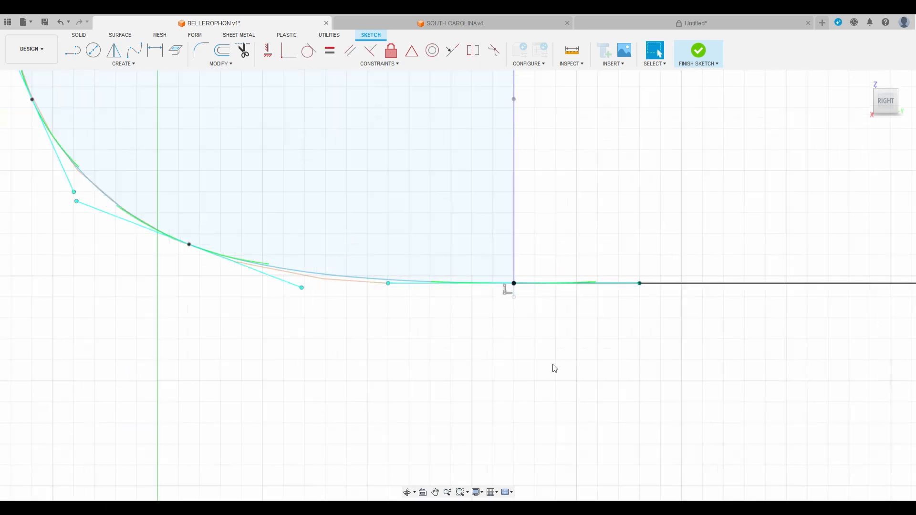
scroll(454, 327, "up", 4)
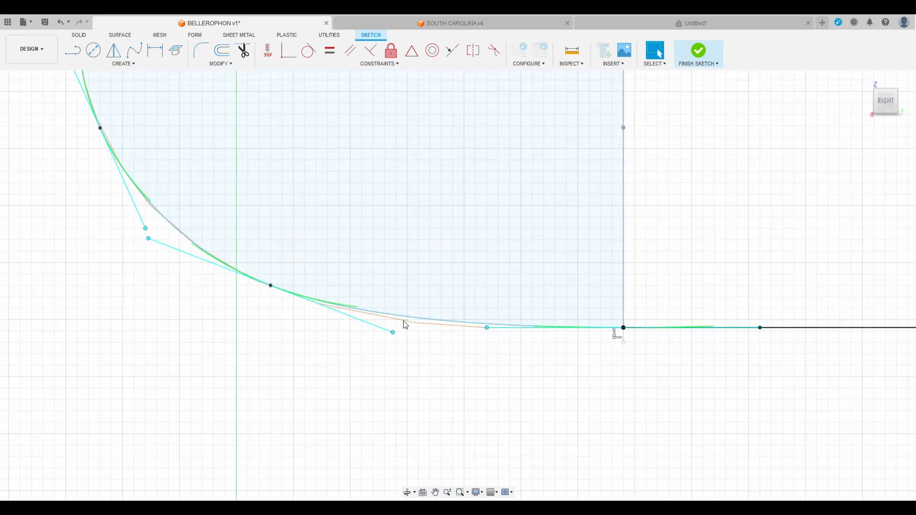
scroll(462, 390, "down", 4)
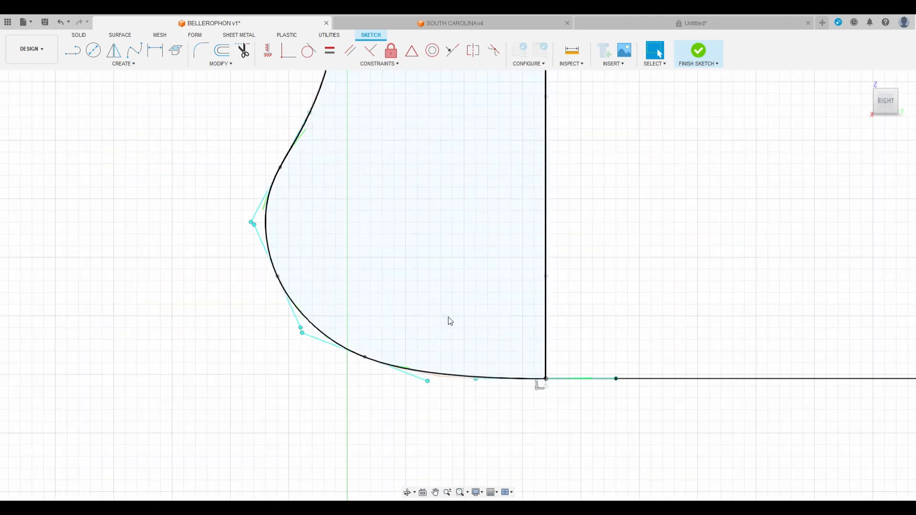
scroll(444, 382, "down", 5)
scroll(446, 343, "up", 2)
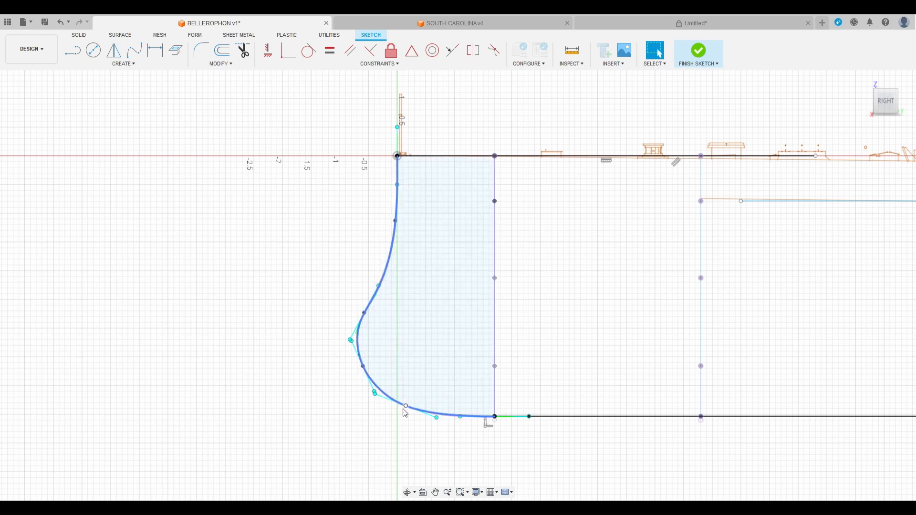
scroll(221, 379, "down", 6)
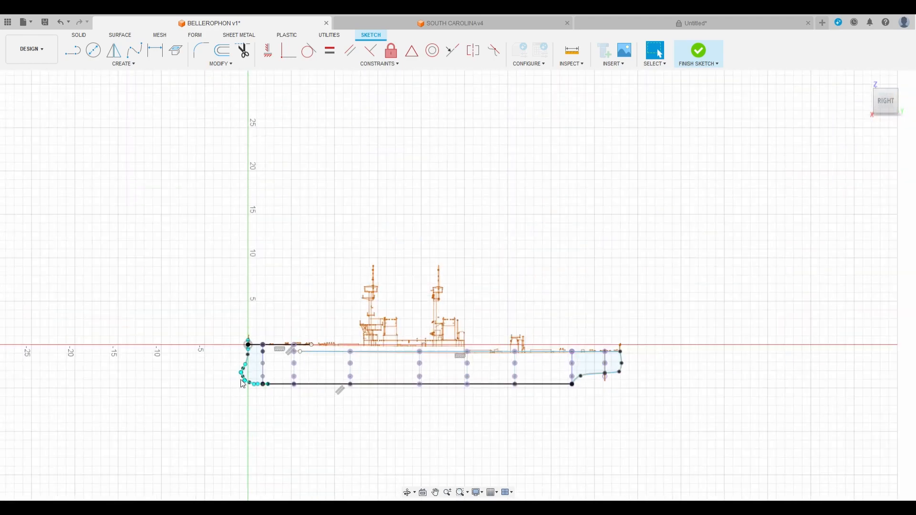
scroll(525, 377, "up", 3)
scroll(758, 365, "up", 3)
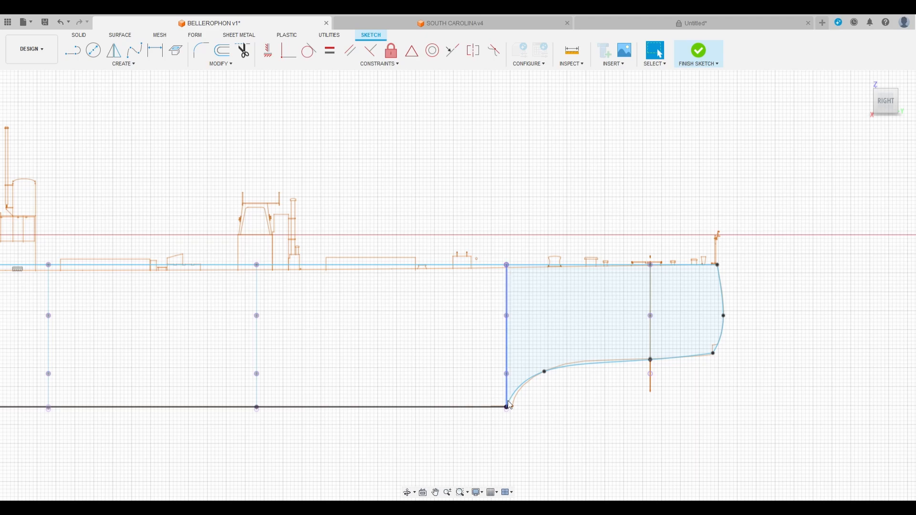
scroll(697, 352, "down", 5)
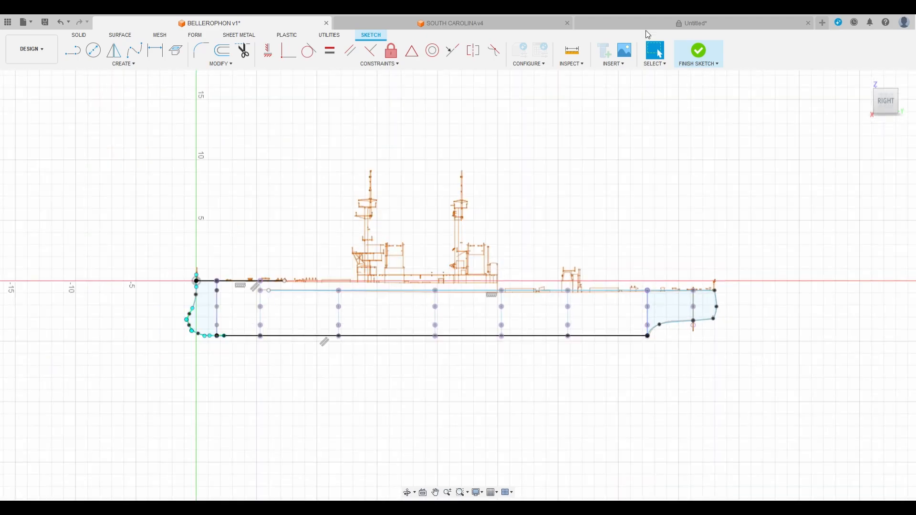
left_click(698, 54)
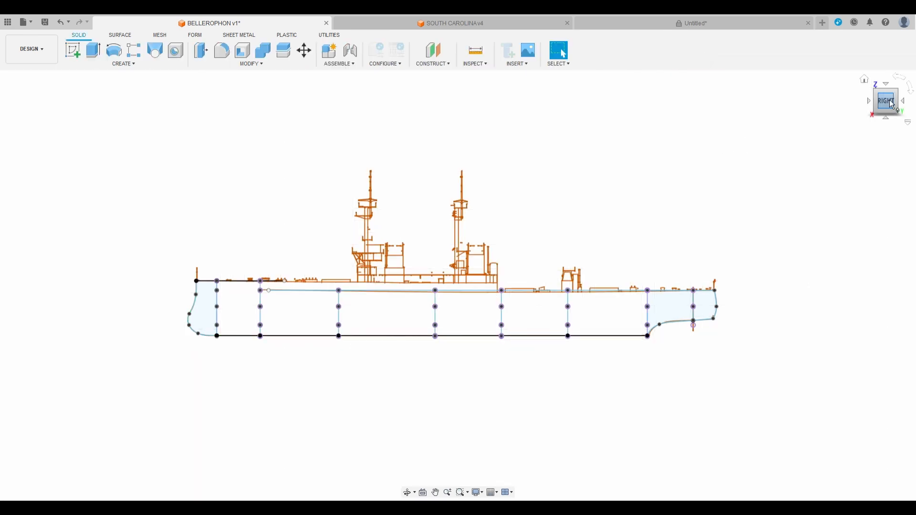
Reopen the side-profile sketch for editing at the bow
left_click_drag(888, 102, 915, 125)
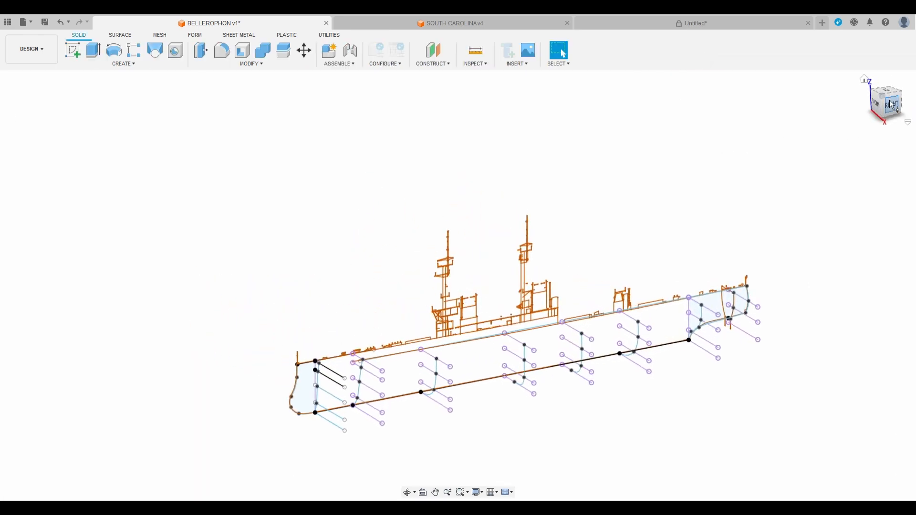
left_click(891, 104)
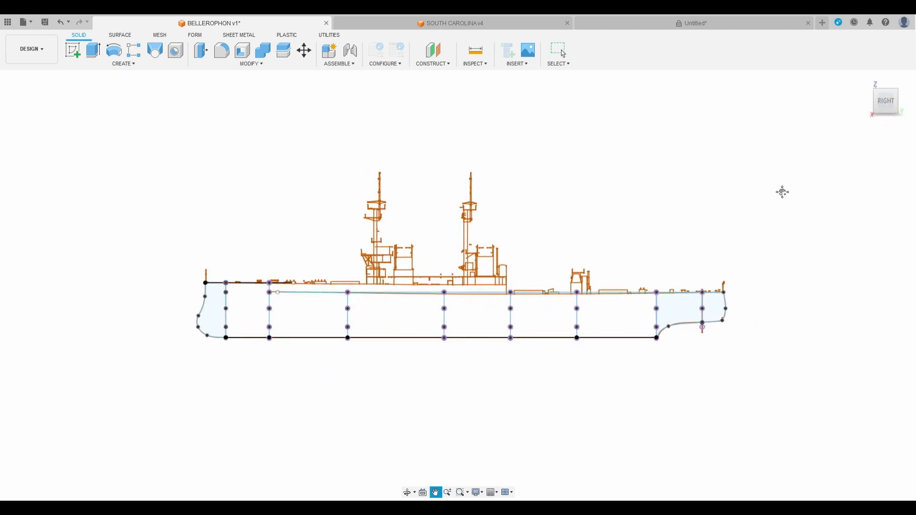
scroll(345, 326, "up", 6)
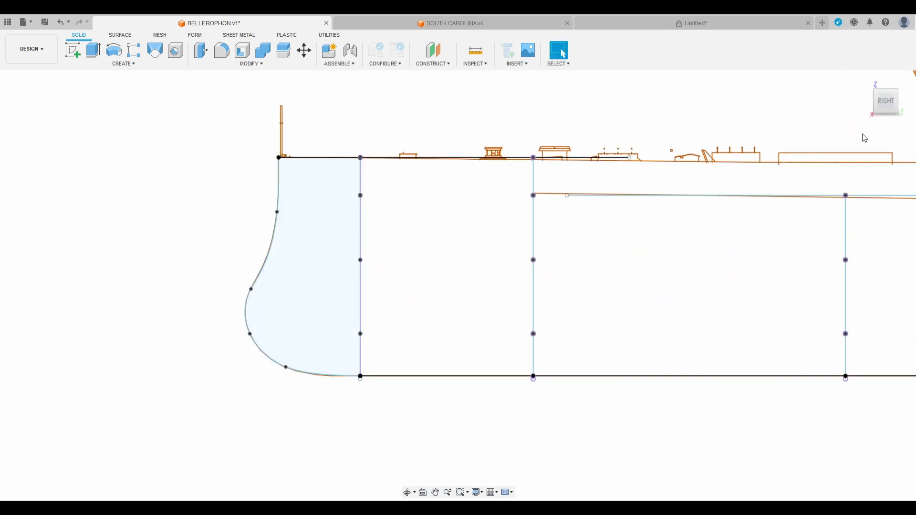
left_click_drag(885, 101, 895, 105)
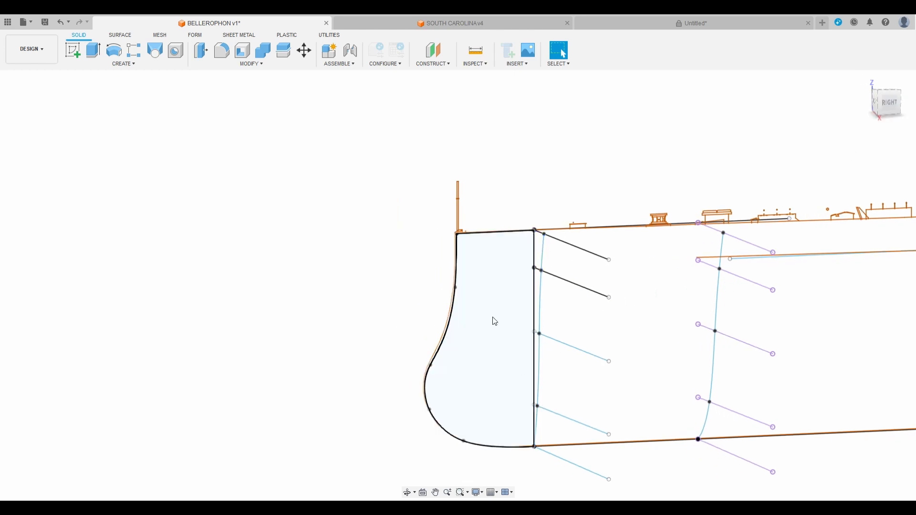
left_click(886, 101)
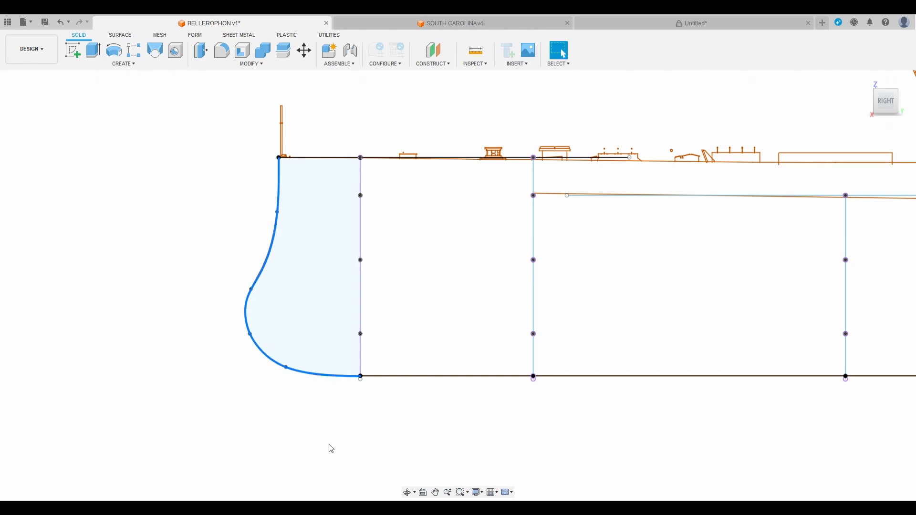
scroll(643, 398, "down", 5)
scroll(511, 291, "up", 5)
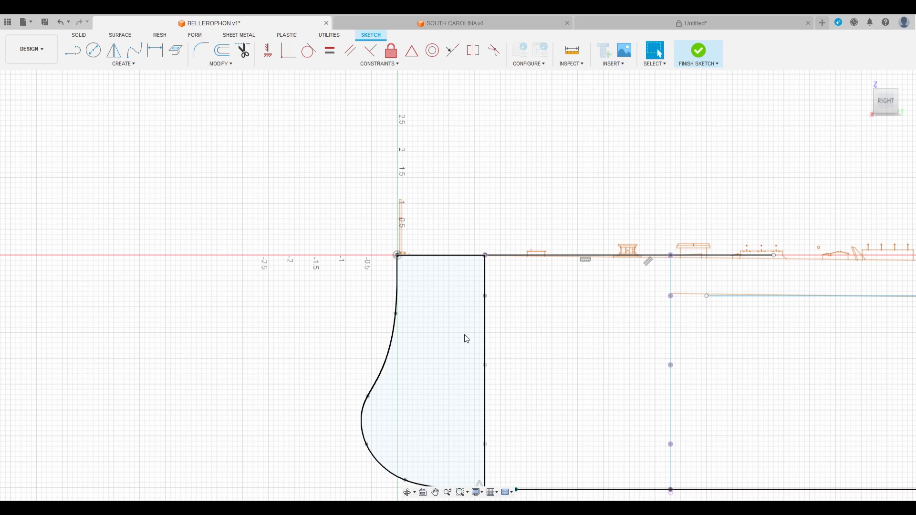
middle_click_drag(362, 300, 329, 235)
left_click(72, 51)
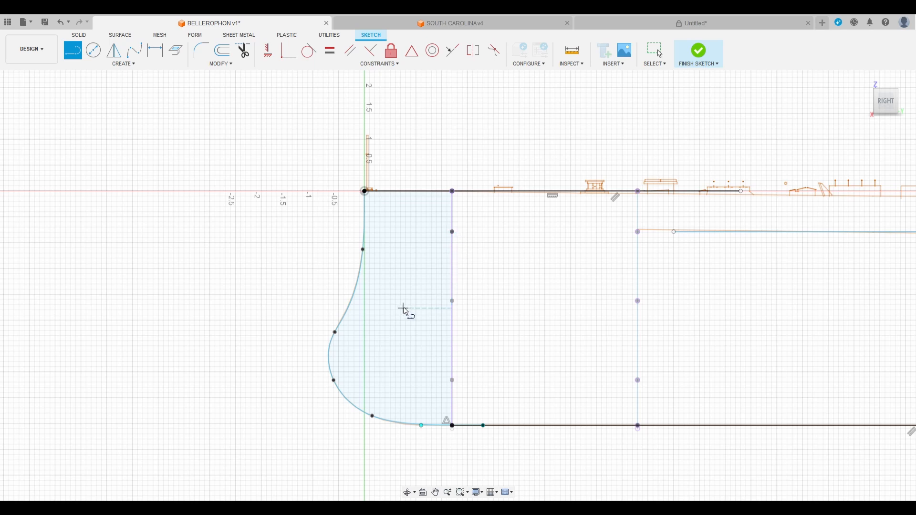
key("Escape")
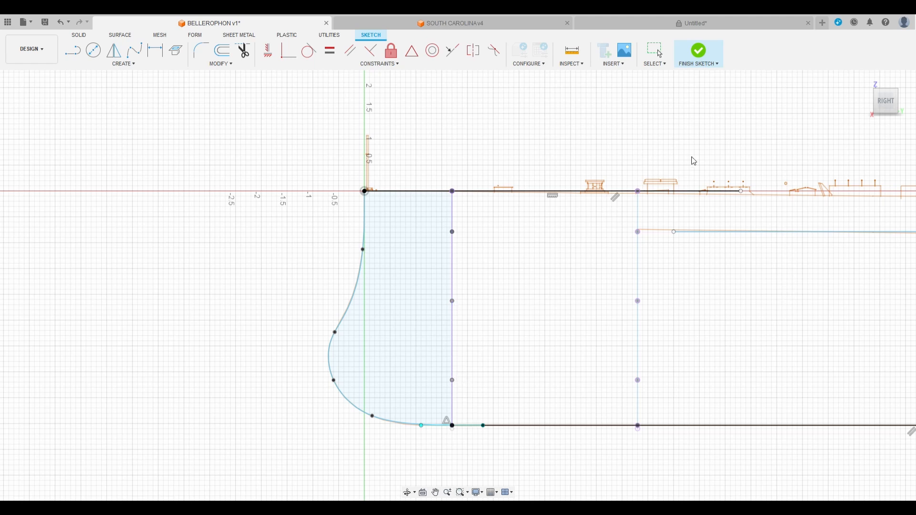
key("Escape")
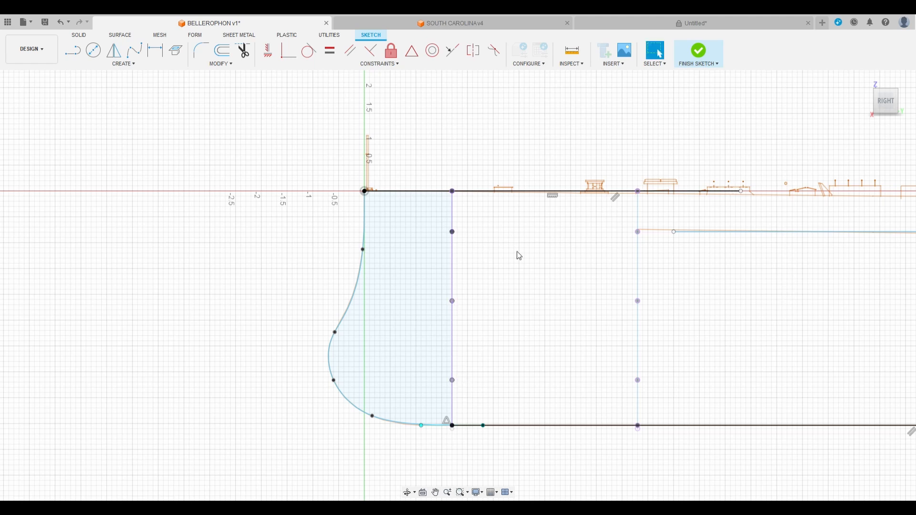
Draw three horizontal lines from the three intermediate points on the foremost section line to the bow curve
key("l")
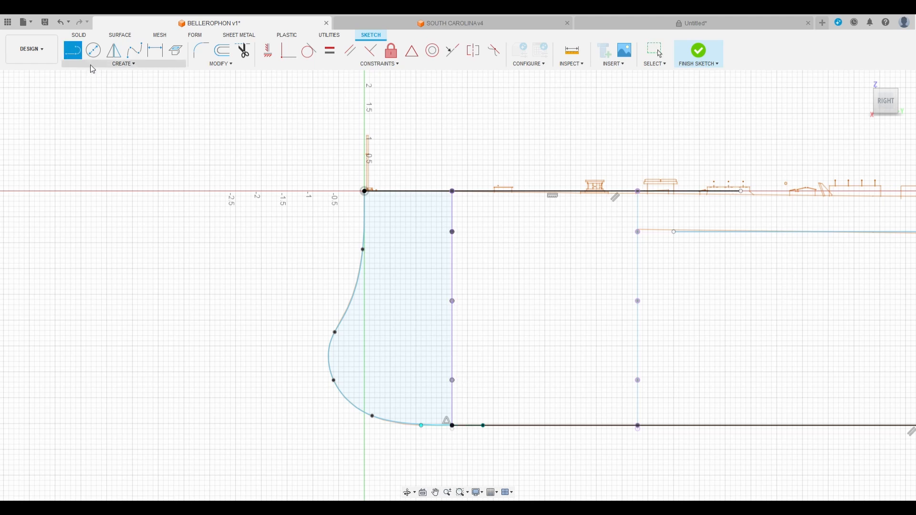
left_click(453, 231)
double_click(365, 232)
left_click_drag(452, 301, 352, 304)
double_click(351, 302)
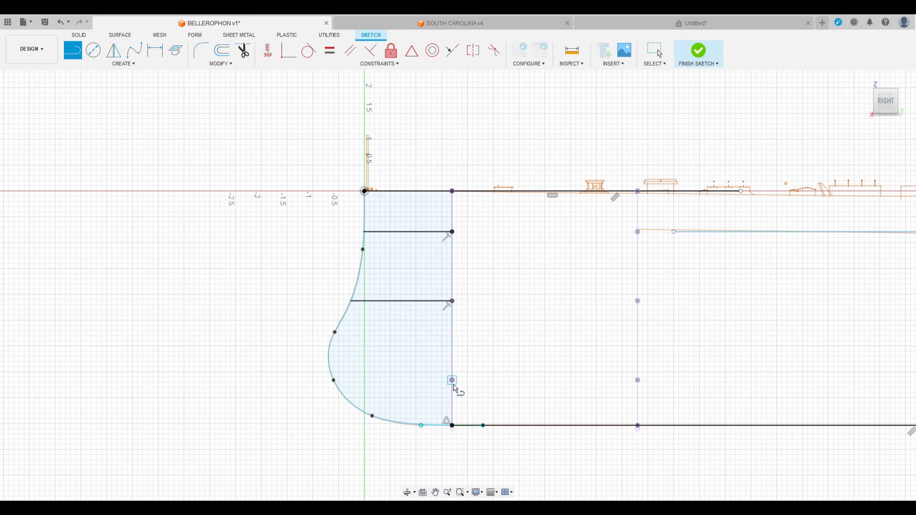
left_click(452, 380)
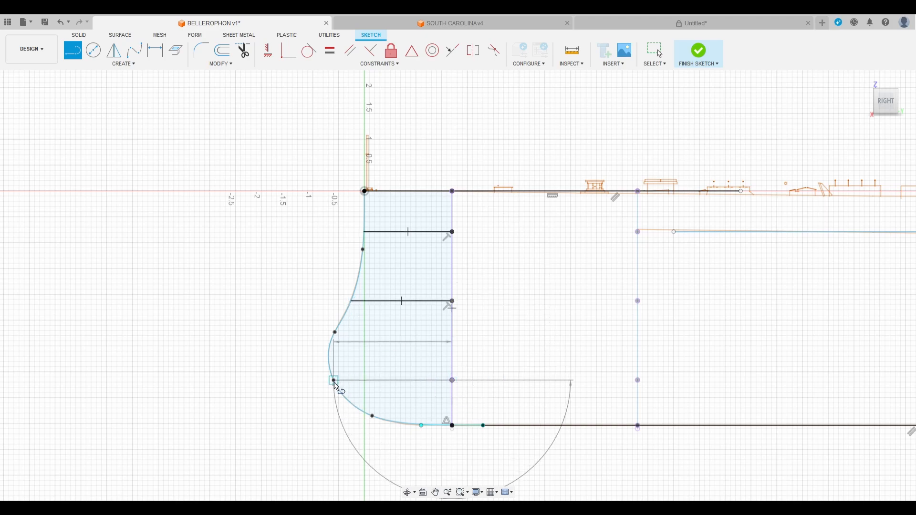
scroll(336, 387, "up", 7)
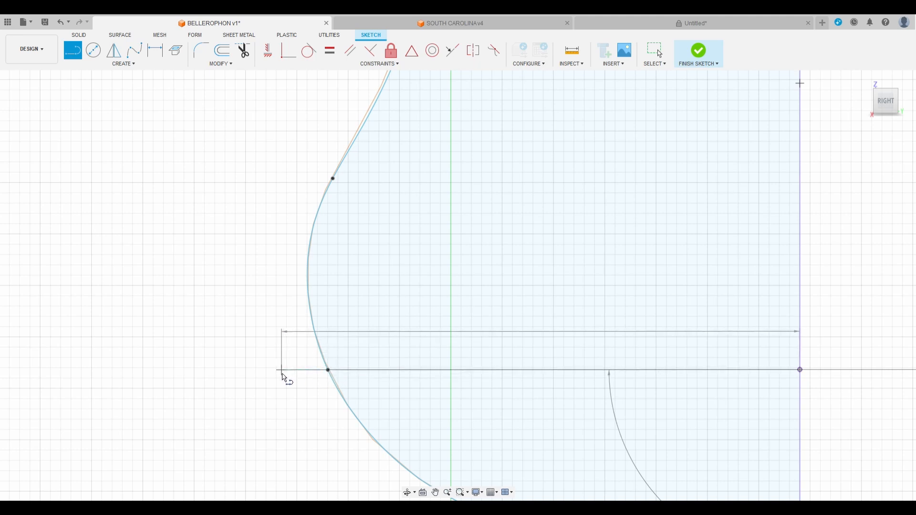
left_click(328, 369)
scroll(286, 385, "down", 10)
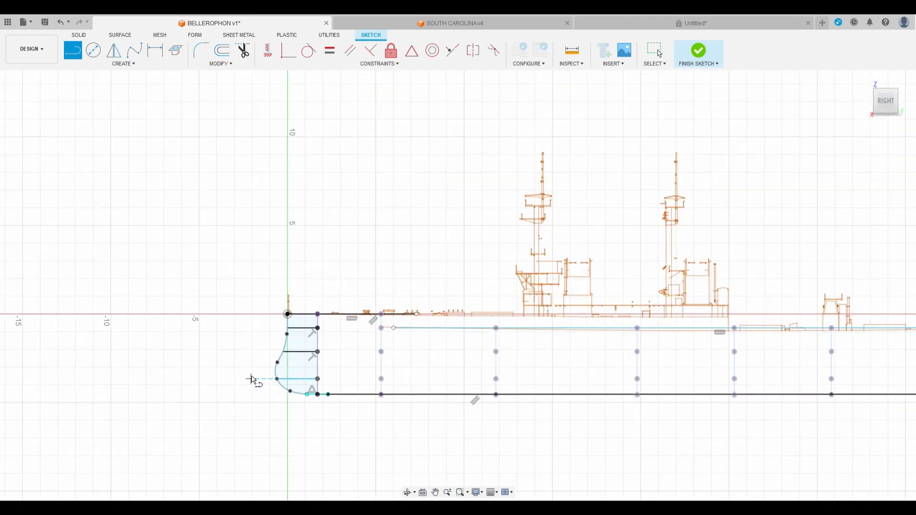
Draw a horizontal line from the middle point on the aftmost section line to the stern curve's middle point, and finish the sketch
scroll(251, 378, "down", 4)
scroll(414, 377, "down", 3)
scroll(572, 368, "up", 4)
scroll(491, 376, "up", 8)
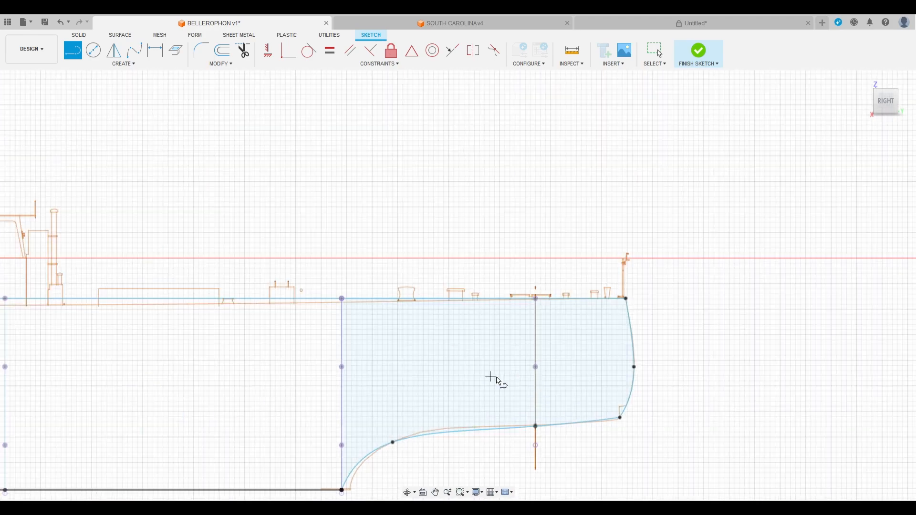
scroll(491, 377, "up", 2)
scroll(531, 384, "down", 5)
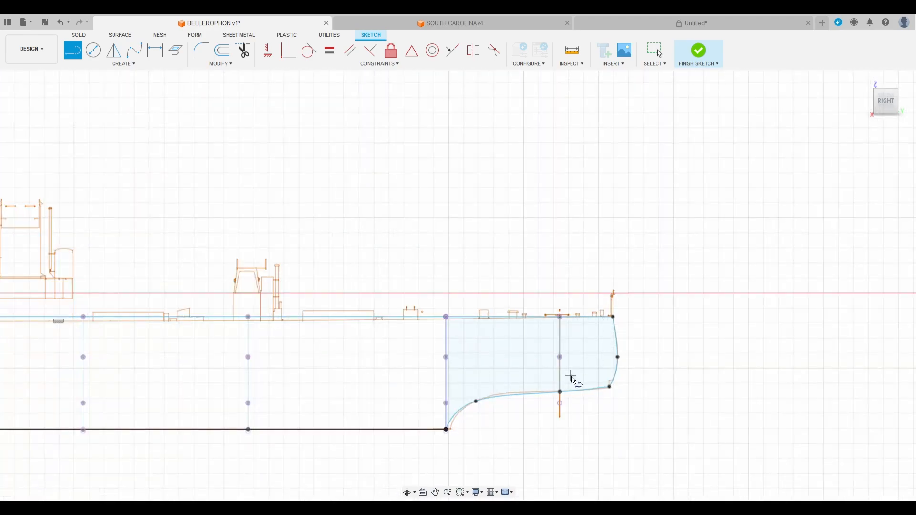
key("Escape")
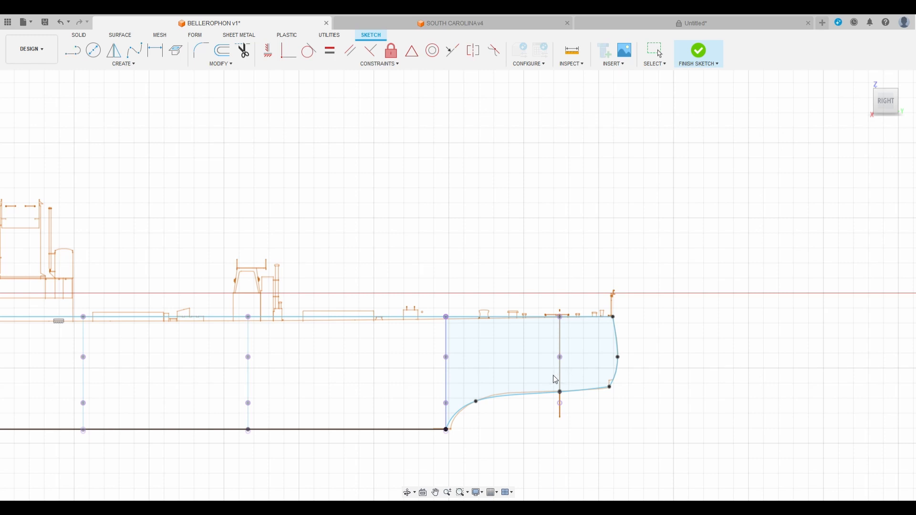
scroll(545, 374, "up", 2)
left_click(554, 356)
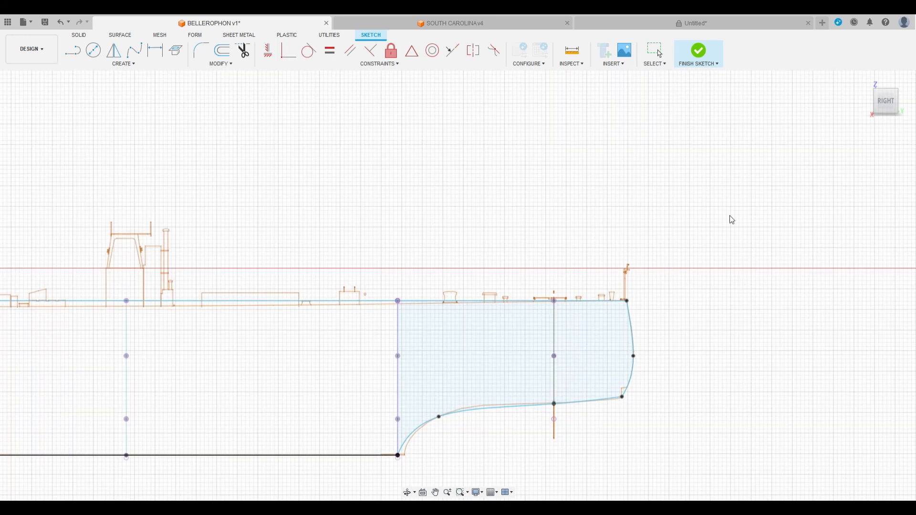
key("Escape")
key("l")
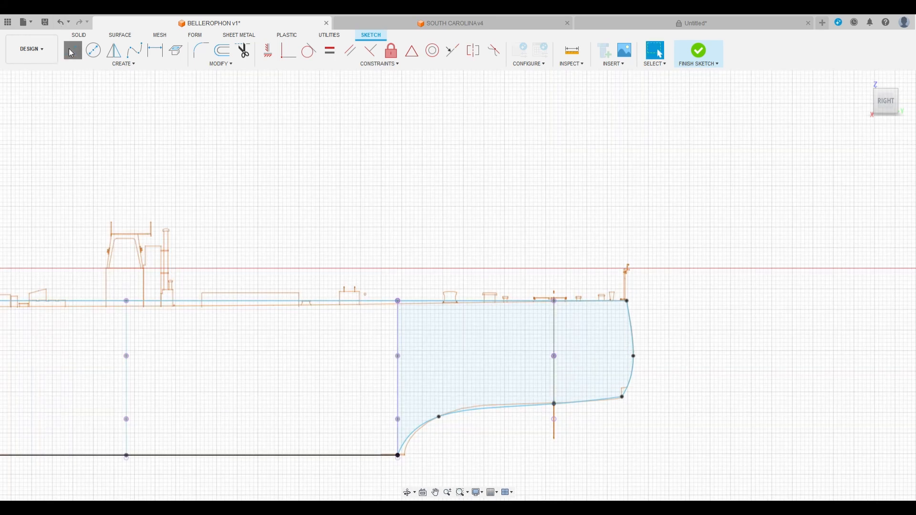
left_click(555, 355)
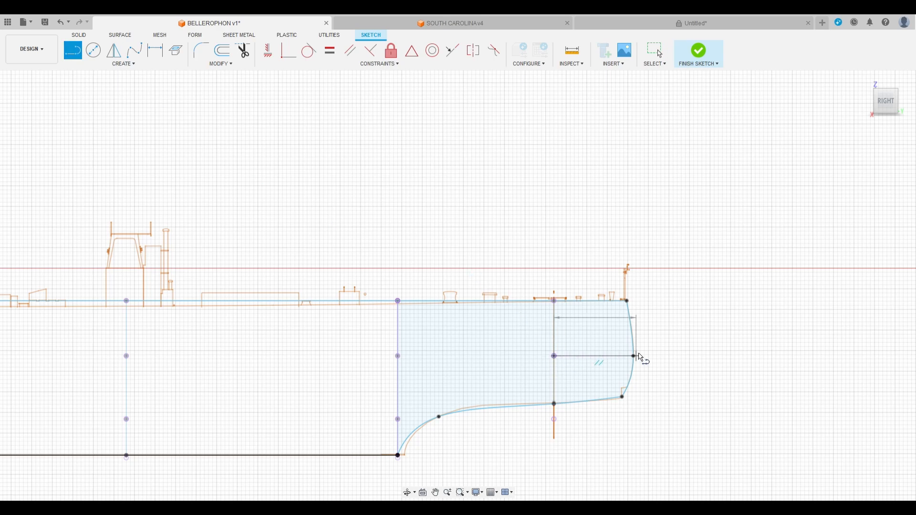
scroll(637, 362, "up", 5)
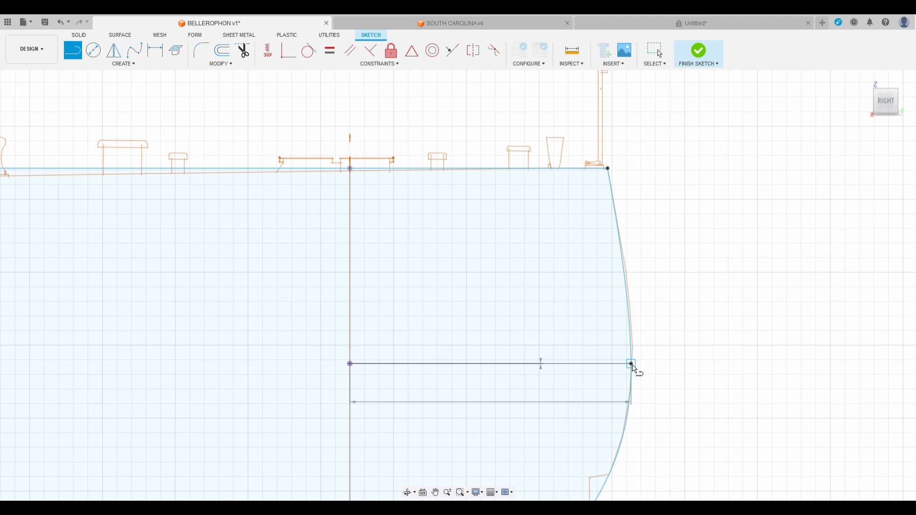
left_click(632, 363)
scroll(692, 290, "down", 5)
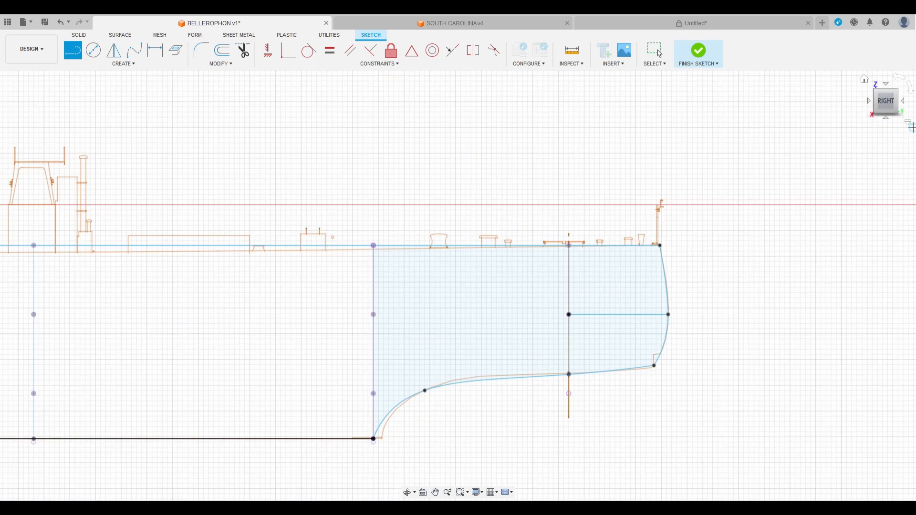
left_click(698, 52)
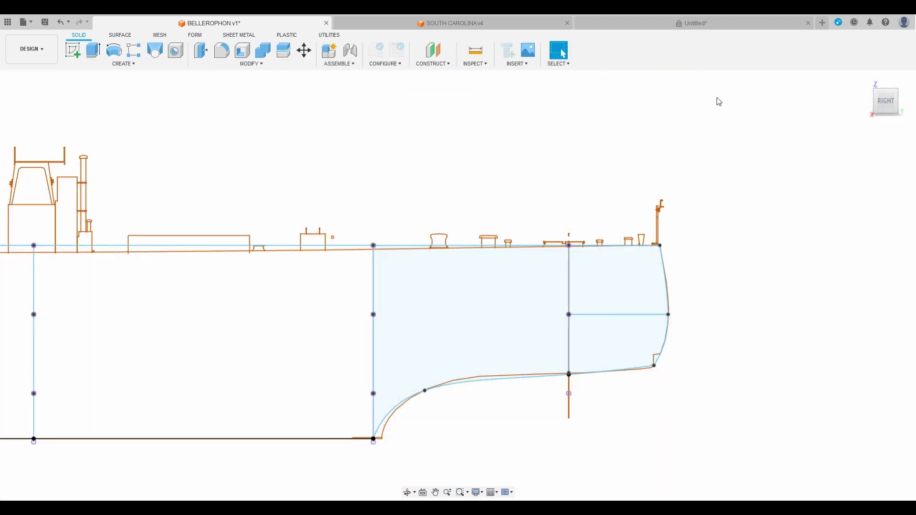
Start a new sketch on the horizontal origin plane at the top of the bow
scroll(733, 199, "down", 4)
middle_click_drag(458, 285, 482, 286, "shift")
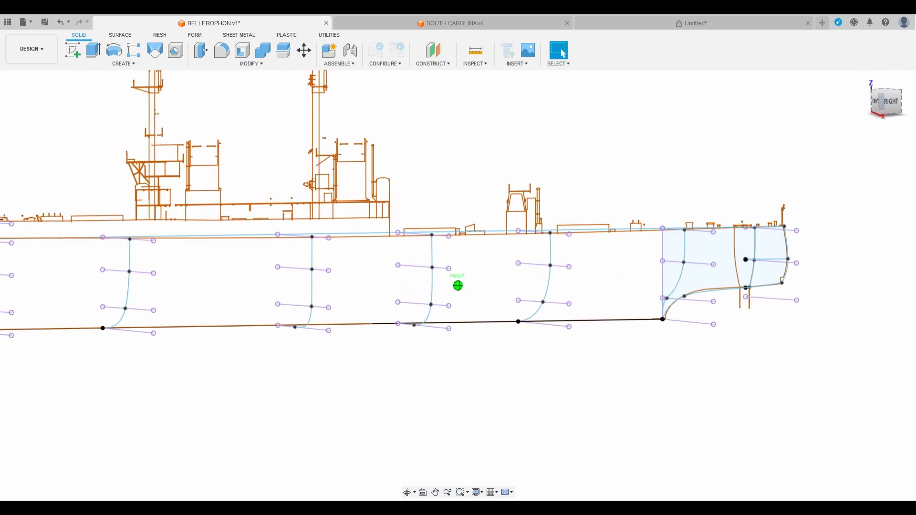
middle_click_drag(644, 143, 677, 171, "shift")
middle_click_drag(678, 171, 756, 65)
middle_click_drag(495, 319, 602, 244)
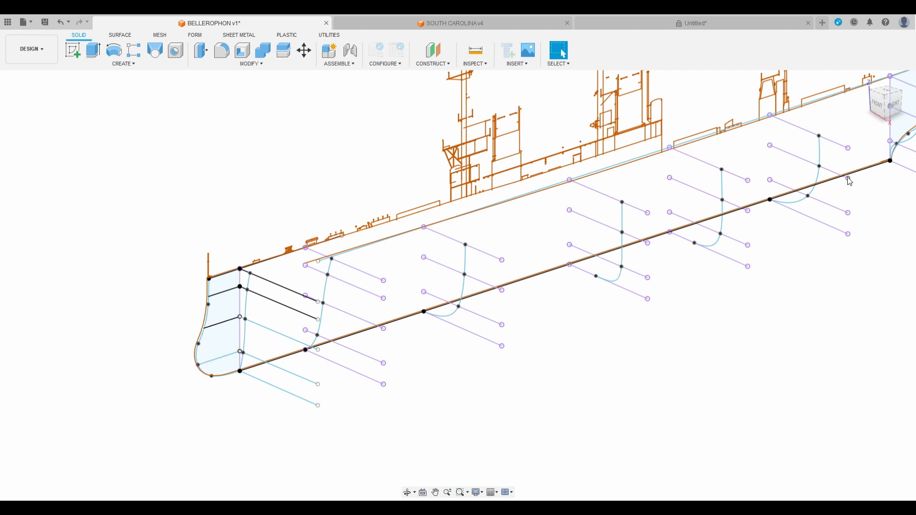
middle_click_drag(640, 357, 595, 372)
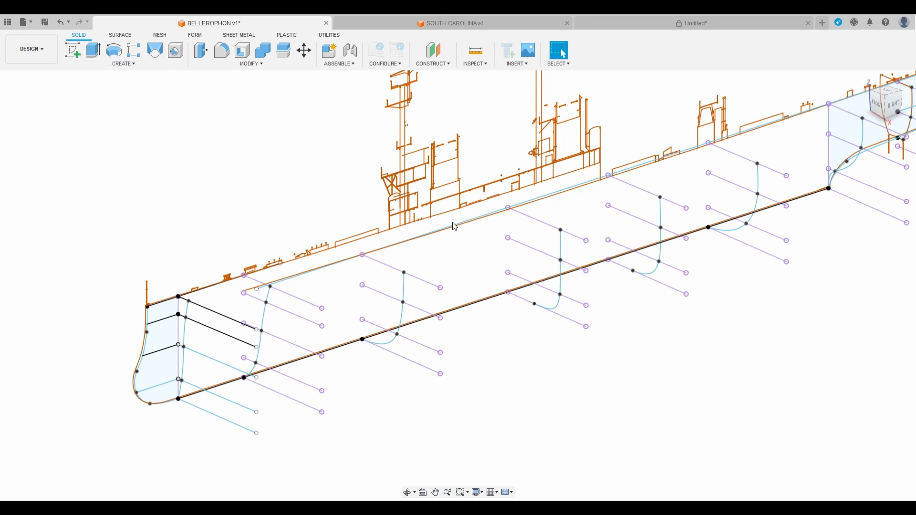
scroll(328, 147, "down", 2)
left_click(72, 50)
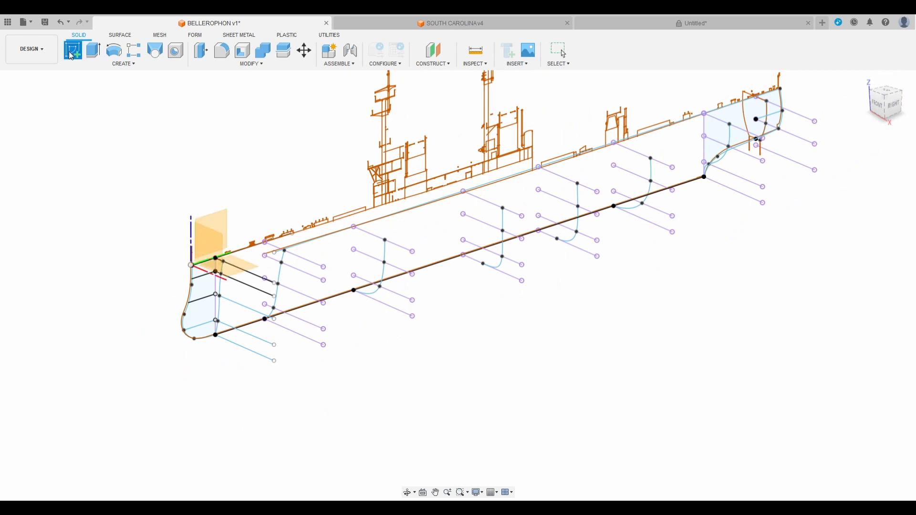
left_click(242, 260)
scroll(431, 304, "down", 2)
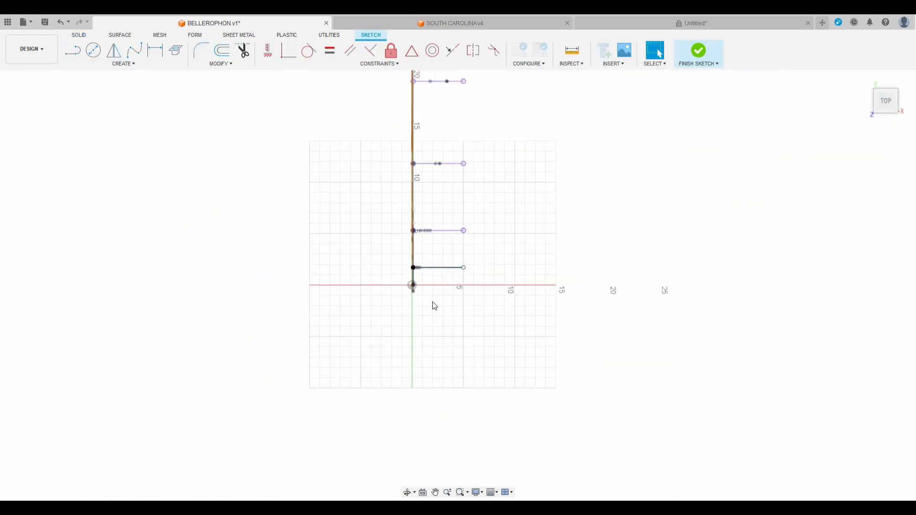
middle_click_drag(431, 305, 470, 381)
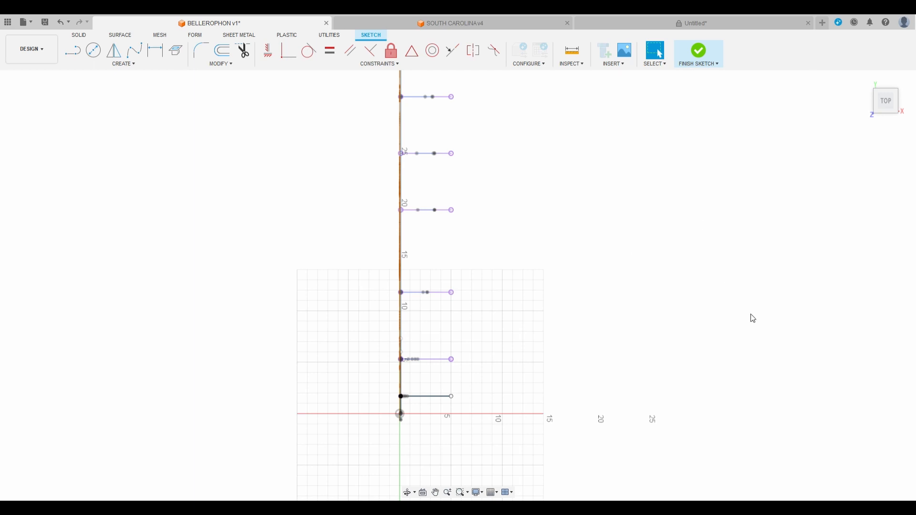
Draw a fit-point spline from the bow's upper end through the foremost section curve's top point to a point on the next section curve
left_click(864, 79)
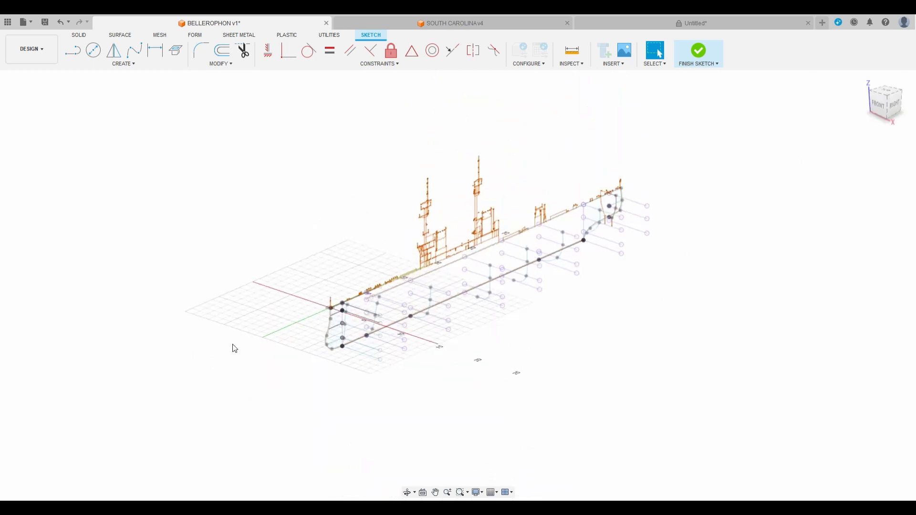
scroll(244, 347, "up", 4)
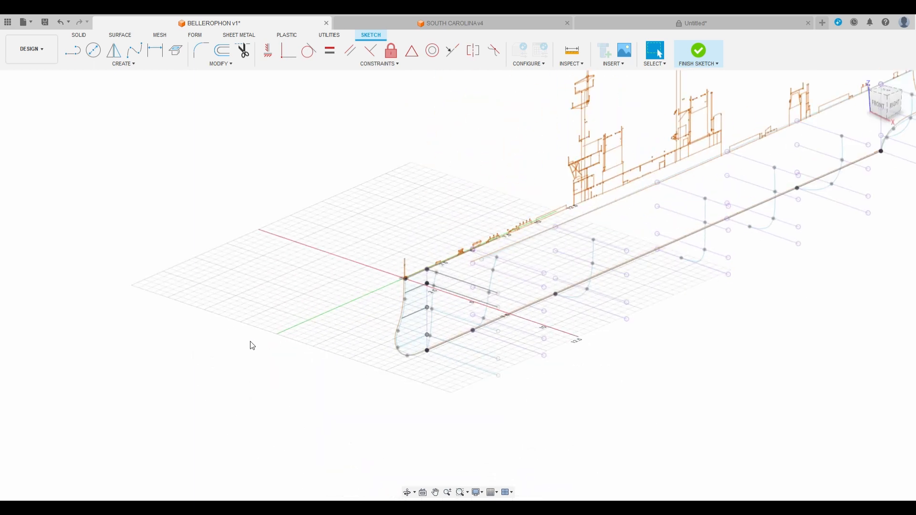
left_click(134, 49)
left_click(404, 278)
scroll(428, 290, "up", 3)
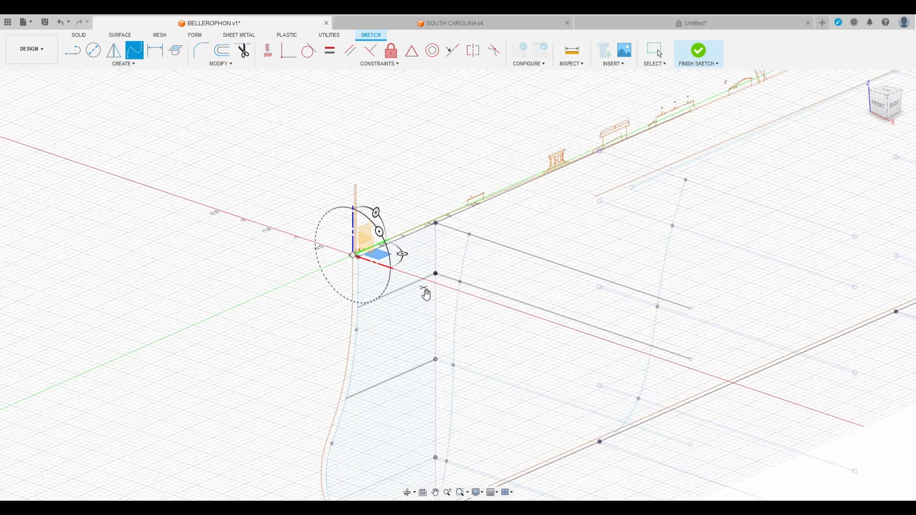
left_click(470, 235)
left_click(658, 307)
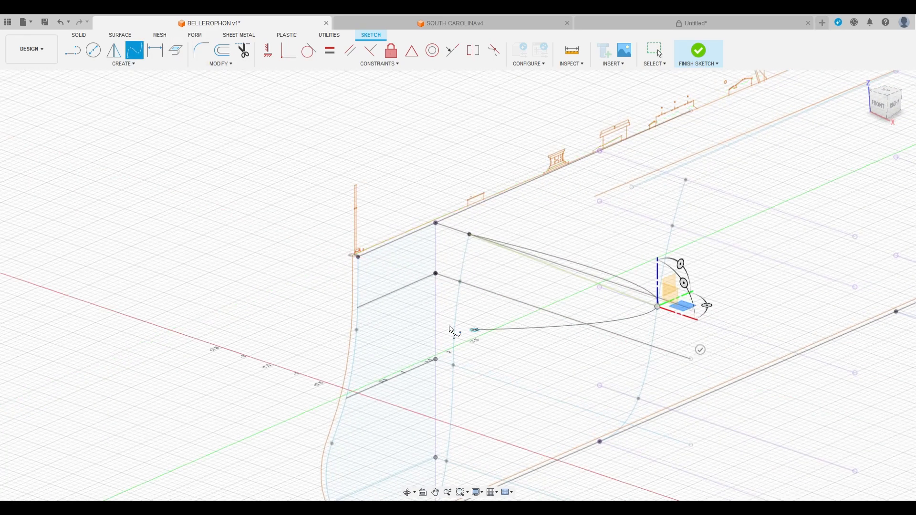
left_click(357, 330)
left_click(435, 223)
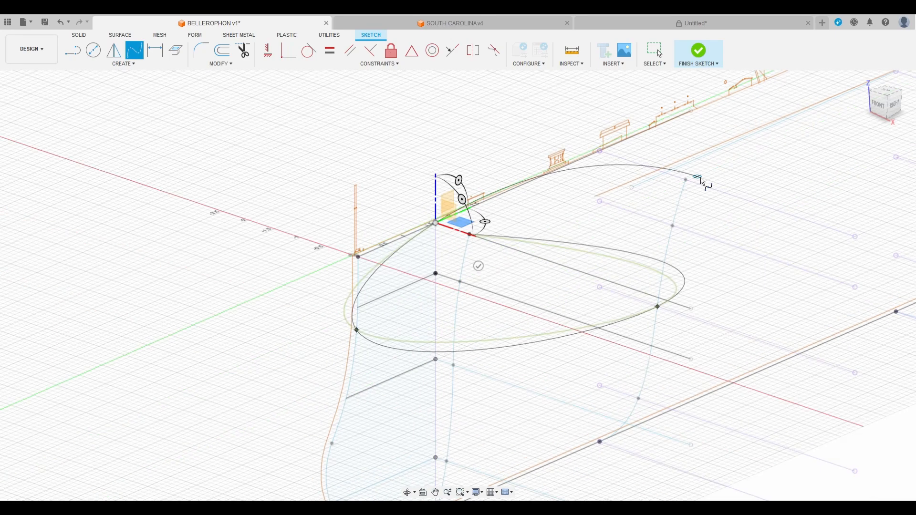
left_click(686, 180)
left_click(639, 398)
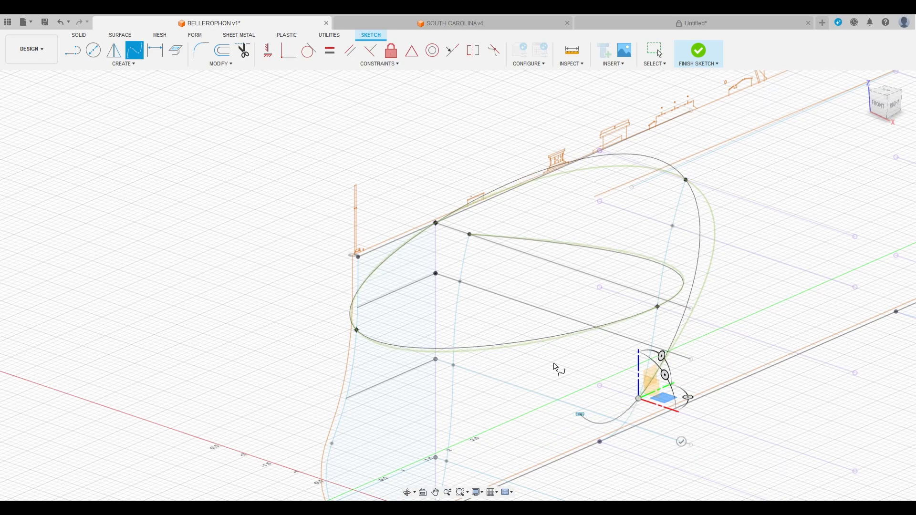
left_click(460, 283)
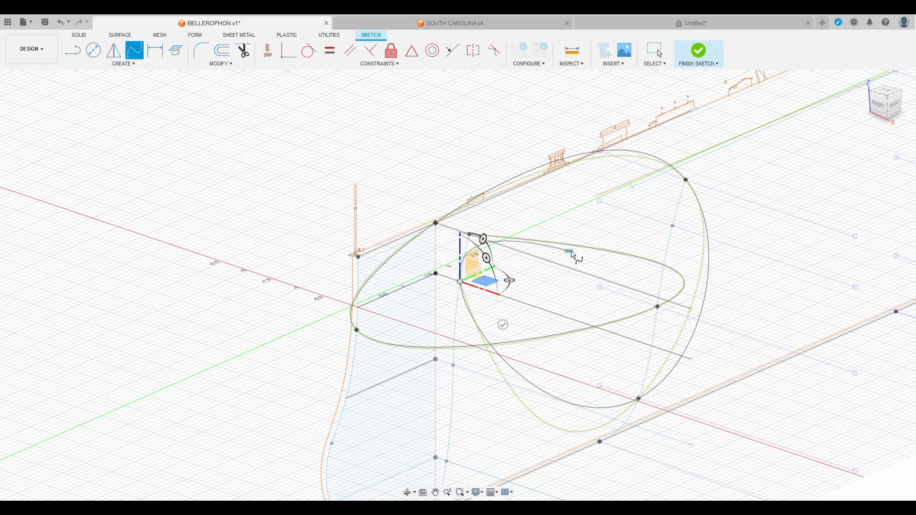
key("ctrl+z")
key("ctrl+z")
key("ctrl+z")
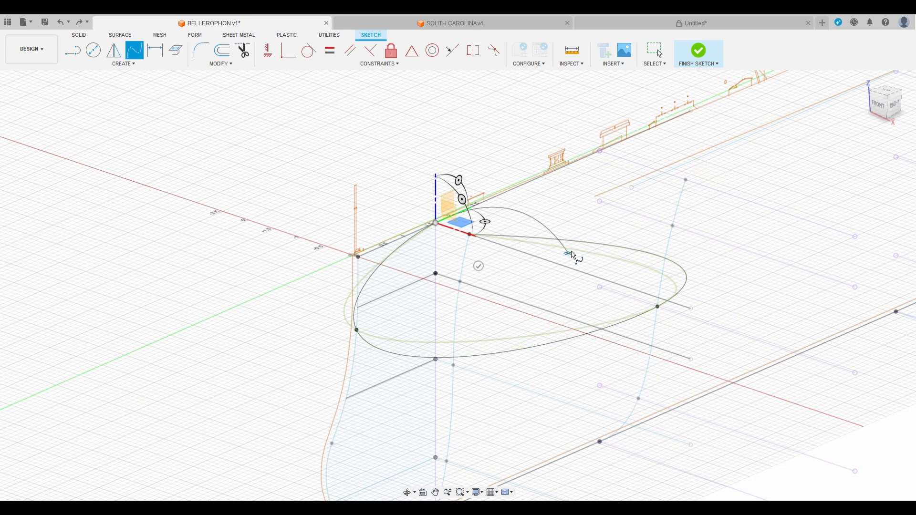
key("ctrl+z")
key("Escape")
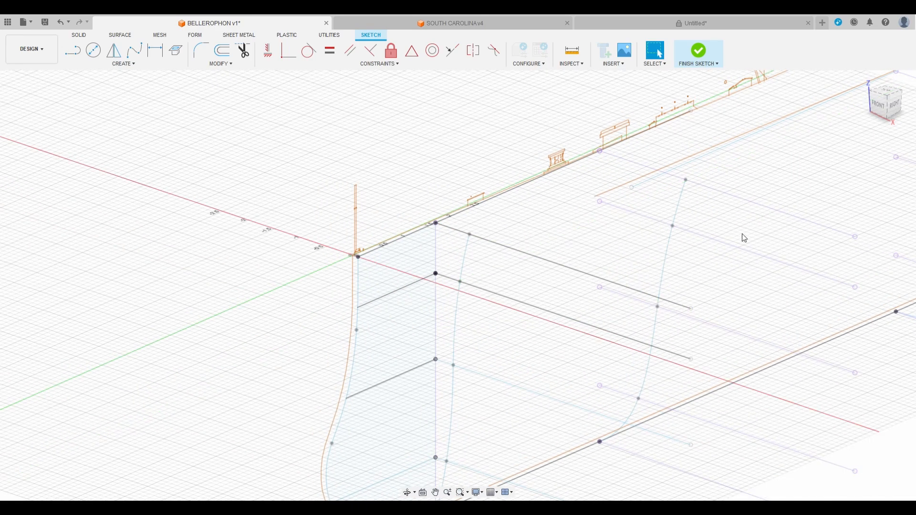
Draw a fit point spline from the bow's upper corner through the top points of the first two hull cross-section curves
scroll(351, 249, "down", 4)
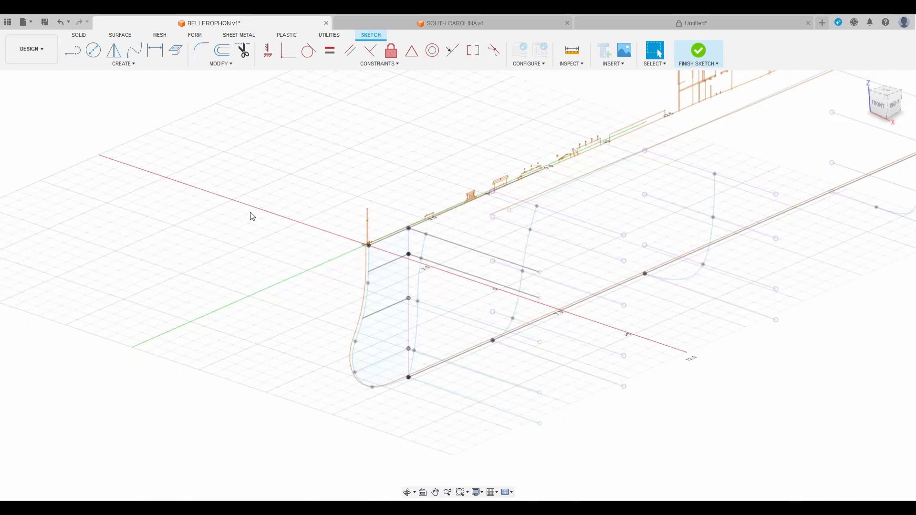
left_click(134, 50)
left_click(369, 245)
scroll(219, 261, "up", 1)
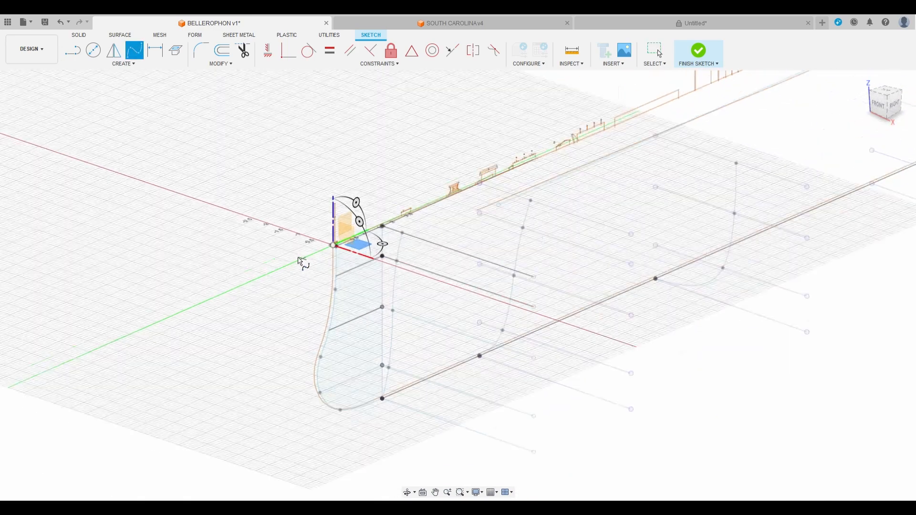
scroll(300, 263, "up", 1)
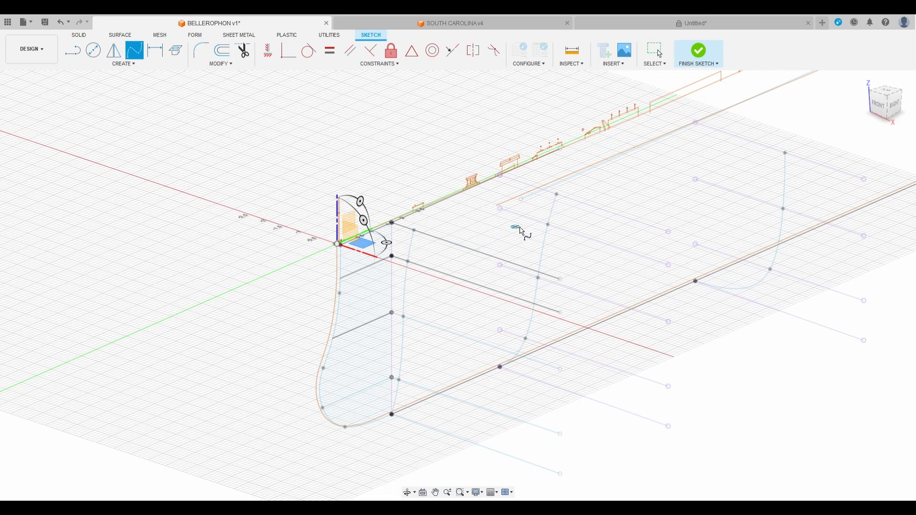
scroll(360, 241, "up", 4)
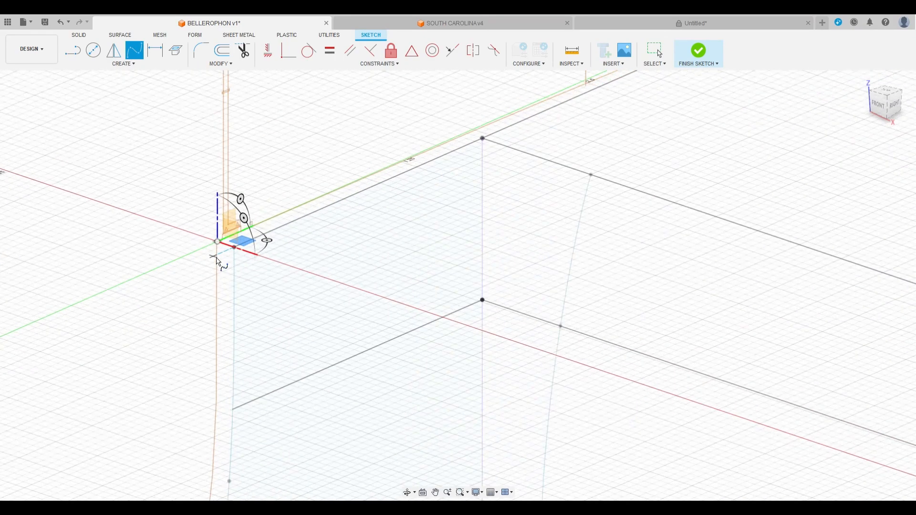
scroll(218, 262, "up", 2)
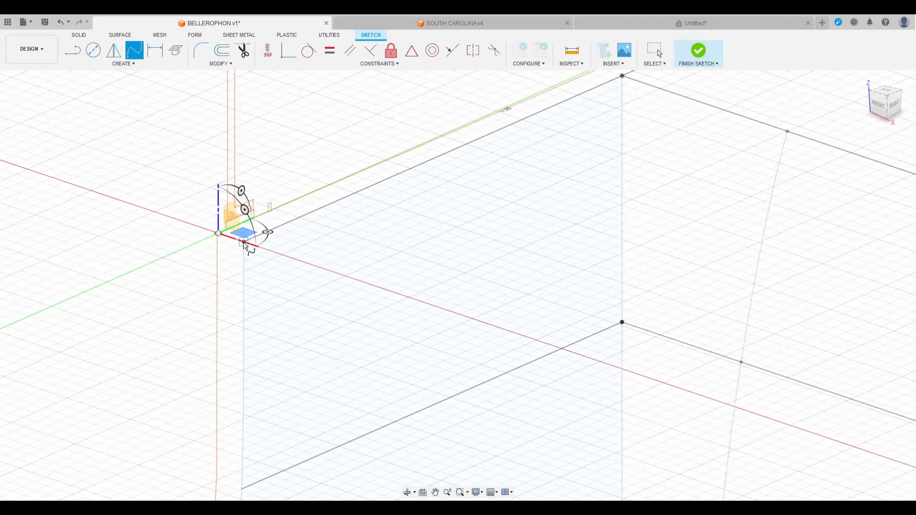
left_click(245, 247)
scroll(155, 280, "down", 3)
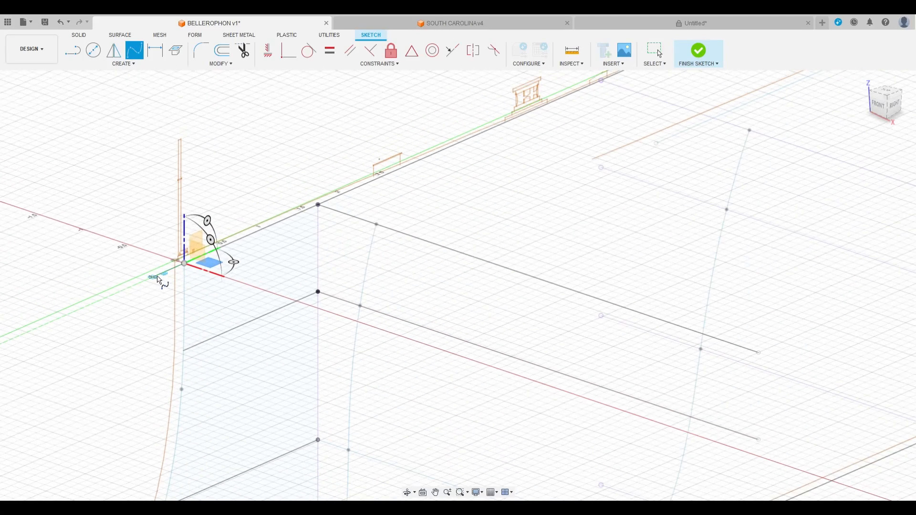
left_click(377, 227)
scroll(221, 299, "down", 3)
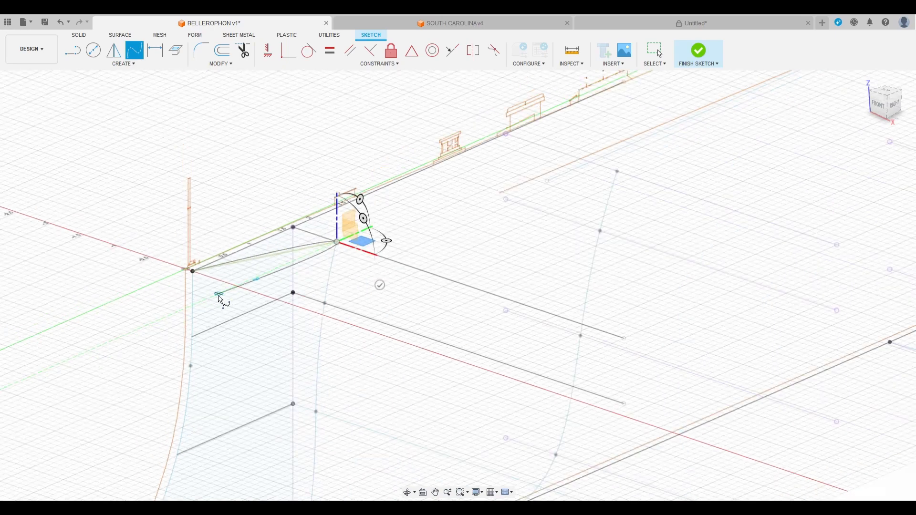
left_click(519, 208)
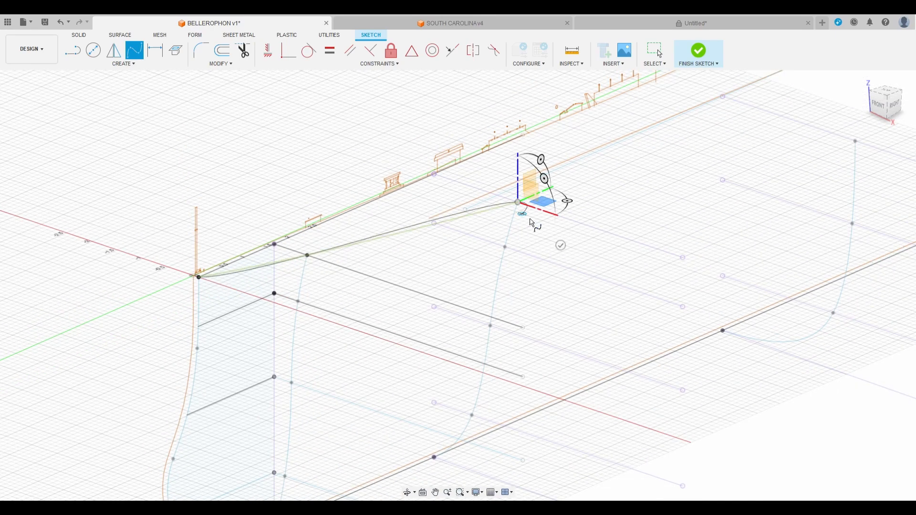
left_click(562, 246)
scroll(310, 307, "down", 2)
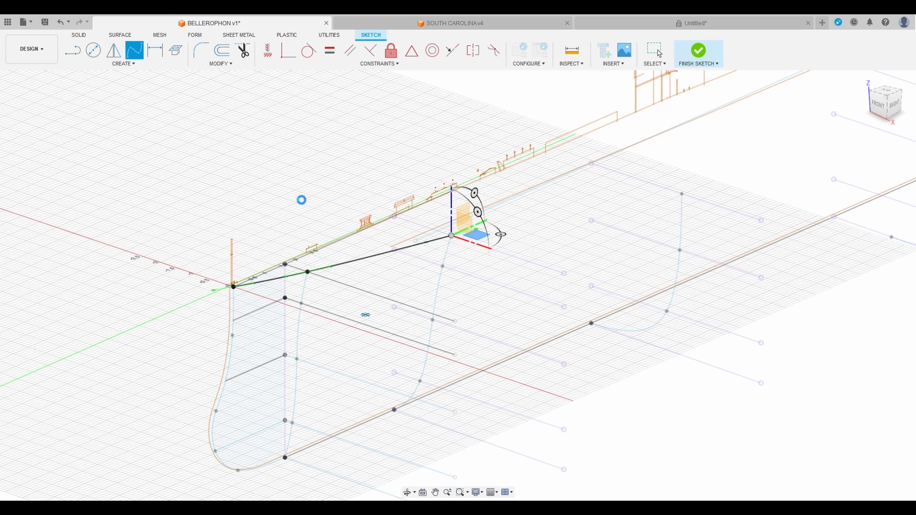
key("Escape")
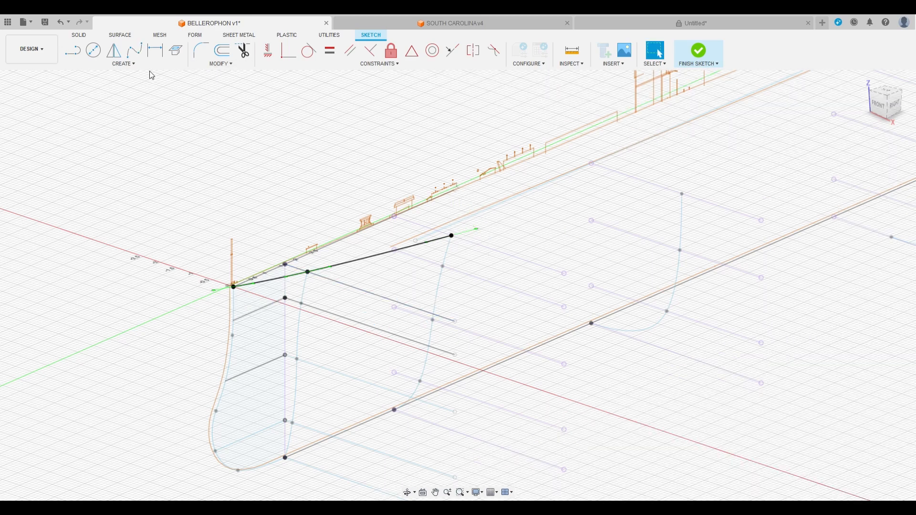
Compare the new bow edge spline with the reference ship's deck outline in plan view
left_click(885, 93)
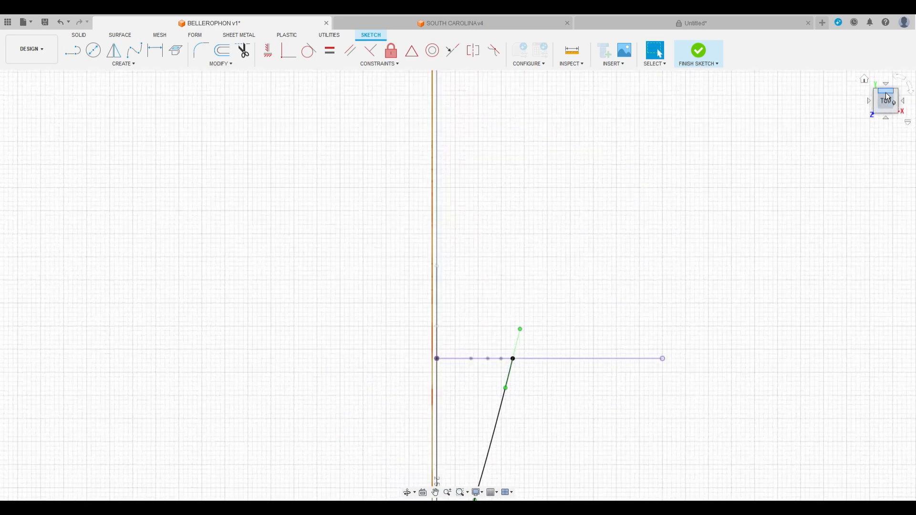
scroll(501, 154, "down", 3)
scroll(483, 381, "up", 2)
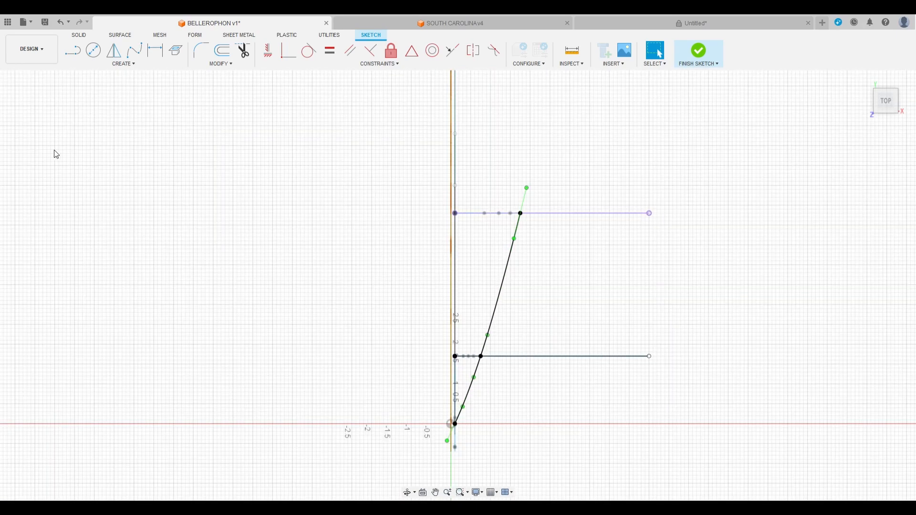
scroll(460, 419, "up", 2)
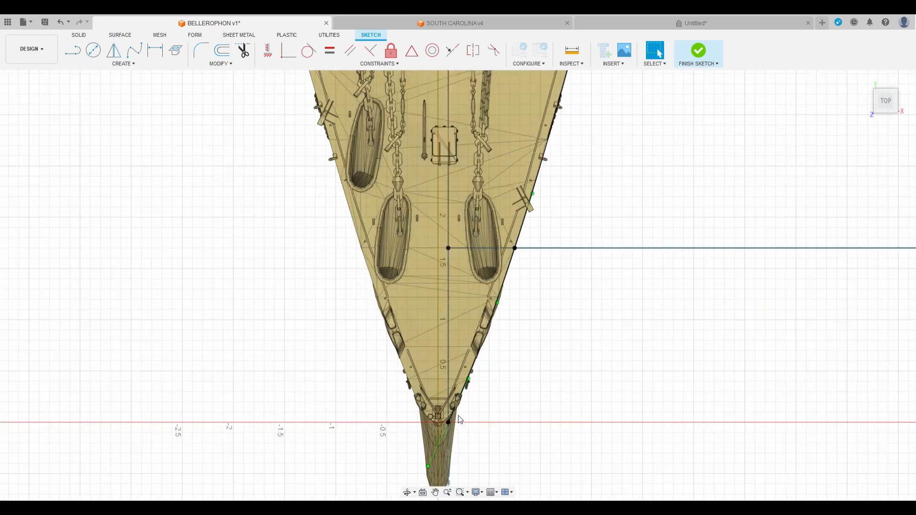
scroll(461, 420, "down", 2)
left_click(477, 348)
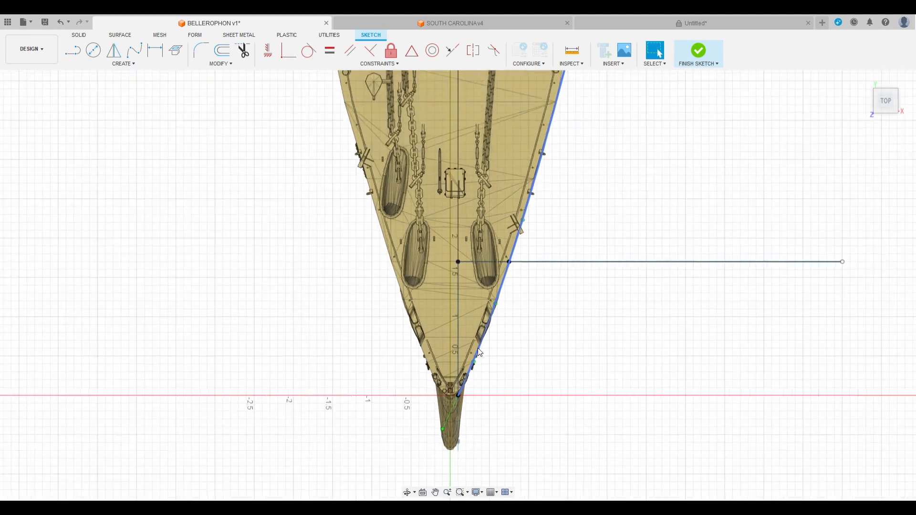
scroll(525, 257, "down", 3)
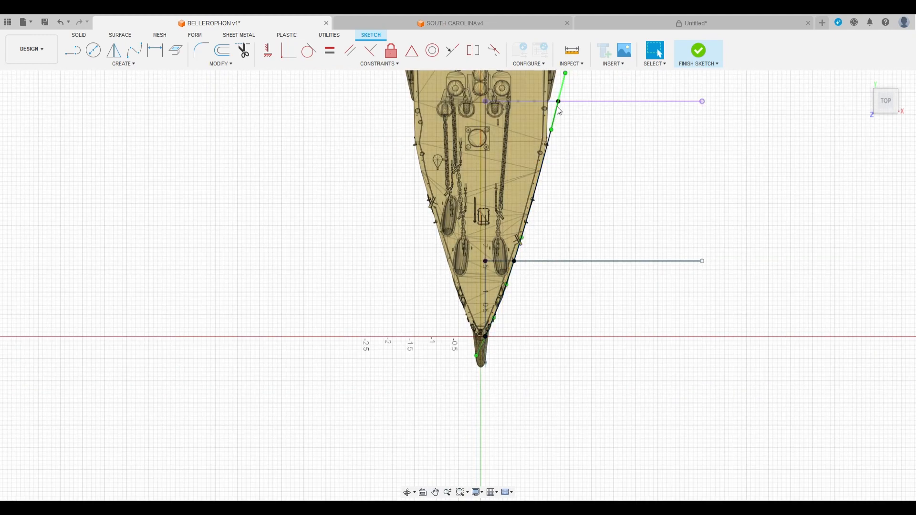
left_click(543, 184)
scroll(362, 253, "down", 2)
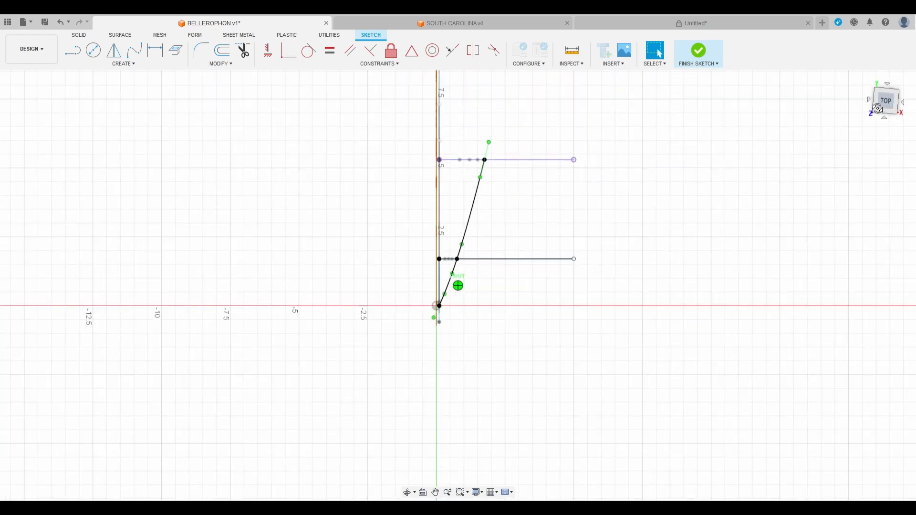
Start a second spline at the bow end of the upper horizontal guide line, passing through the second points of the first two cross-sections
left_click_drag(877, 109, 832, 72)
scroll(406, 300, "down", 3)
scroll(468, 264, "up", 3)
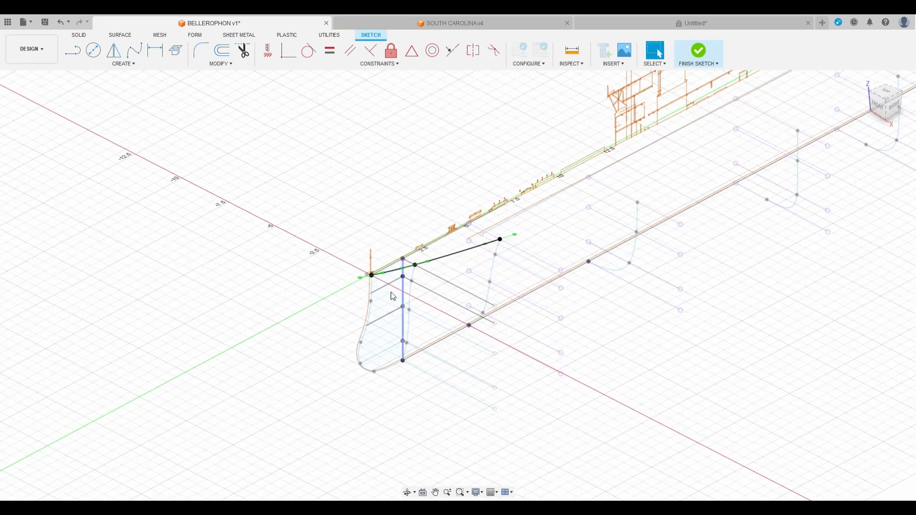
left_click(138, 57)
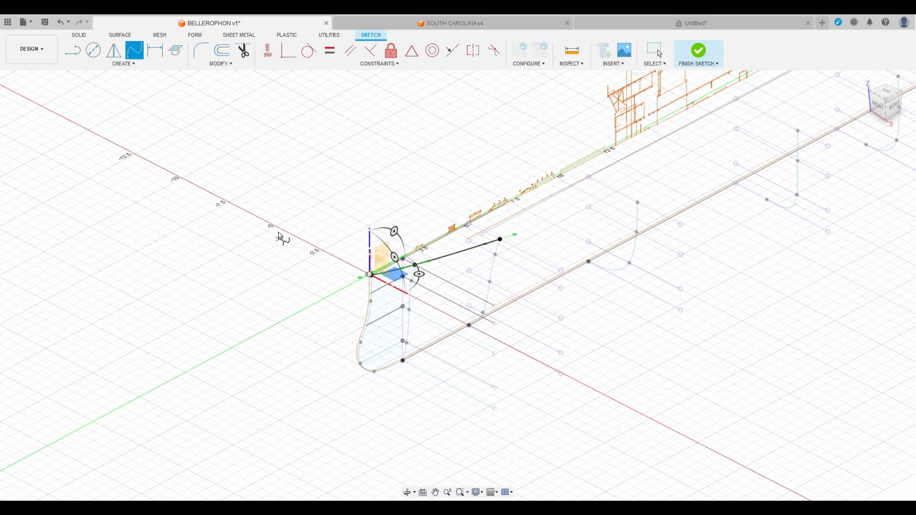
scroll(387, 303, "up", 5)
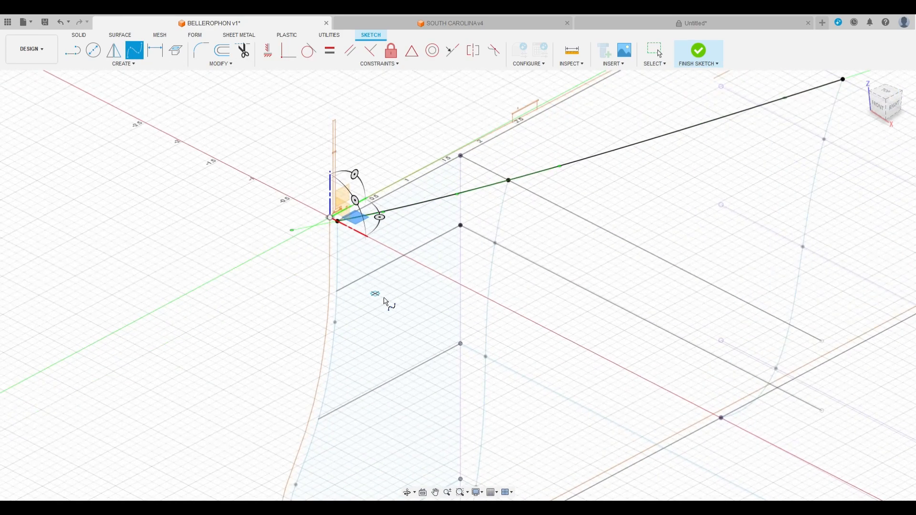
left_click(337, 292)
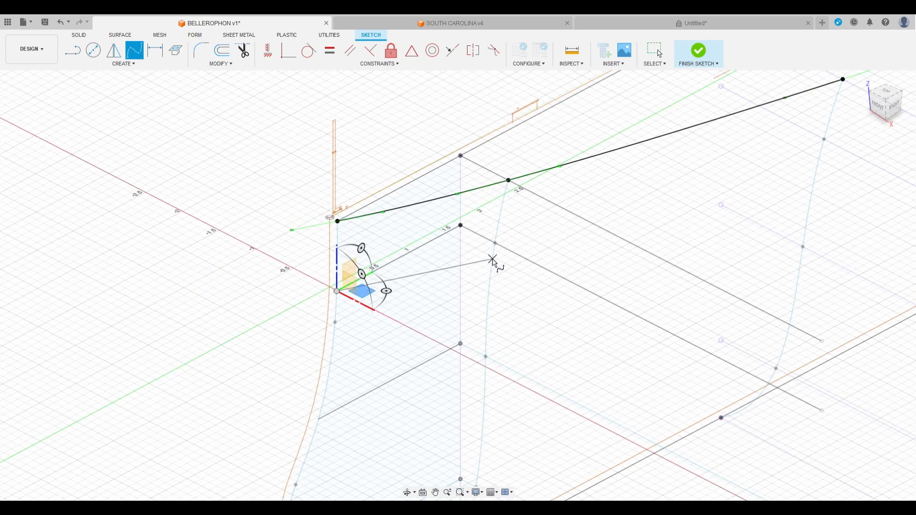
left_click(496, 244)
scroll(300, 278, "down", 5)
scroll(492, 232, "up", 3)
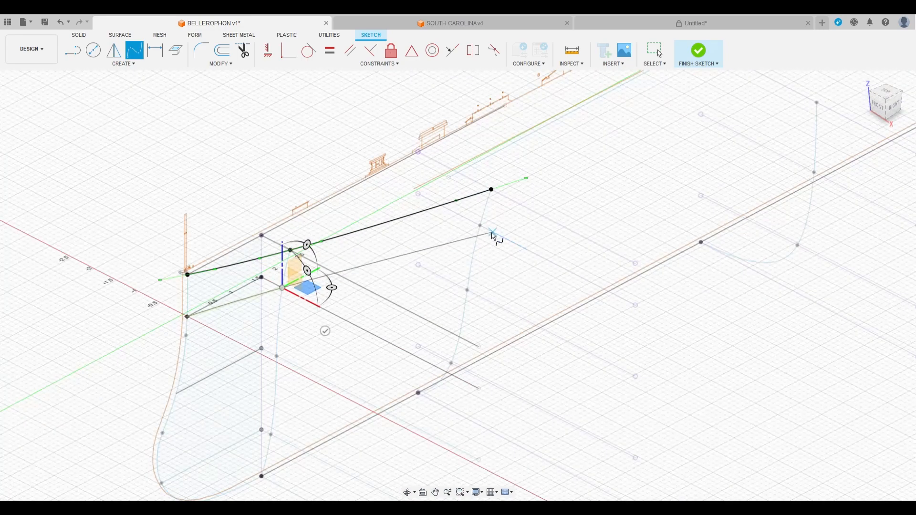
left_click(479, 228)
scroll(496, 225, "down", 4)
scroll(477, 220, "up", 4)
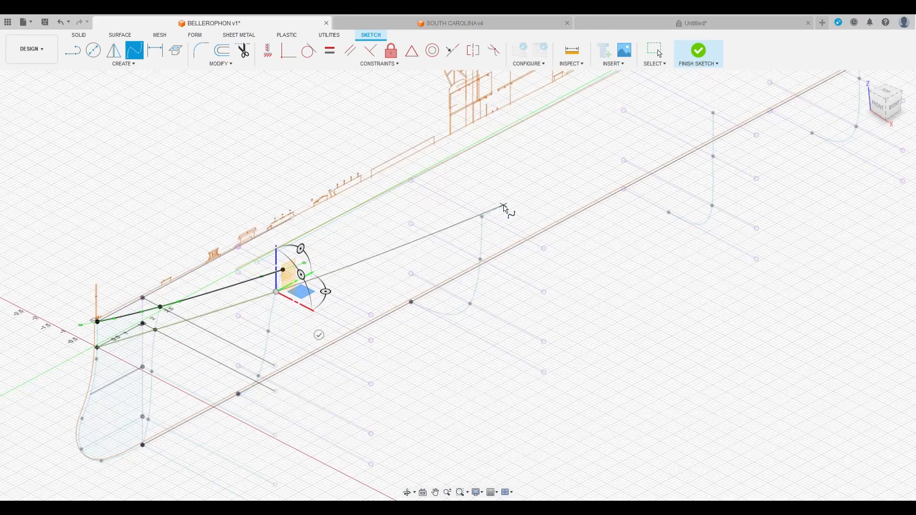
Continue the second hull spline aft through the top points of the third to sixth cross-sections
left_click(477, 226)
scroll(262, 348, "down", 4)
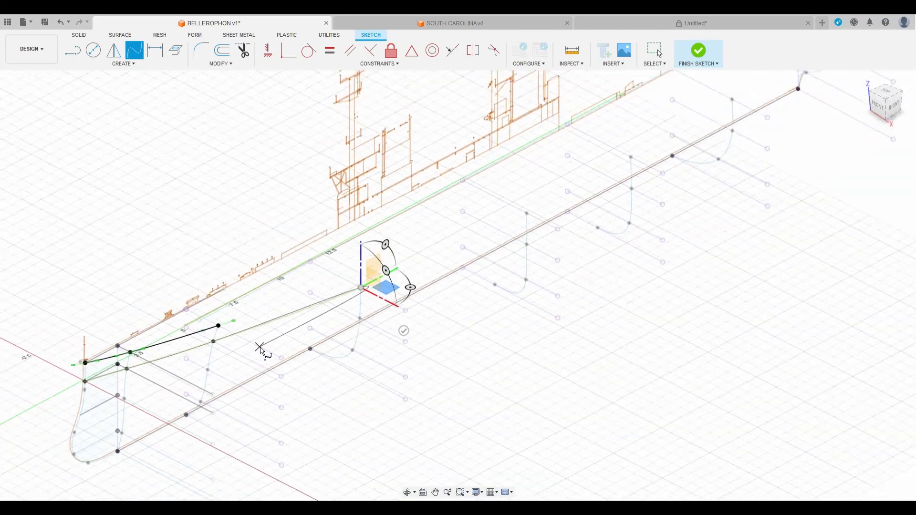
scroll(469, 254, "up", 4)
left_click(466, 257)
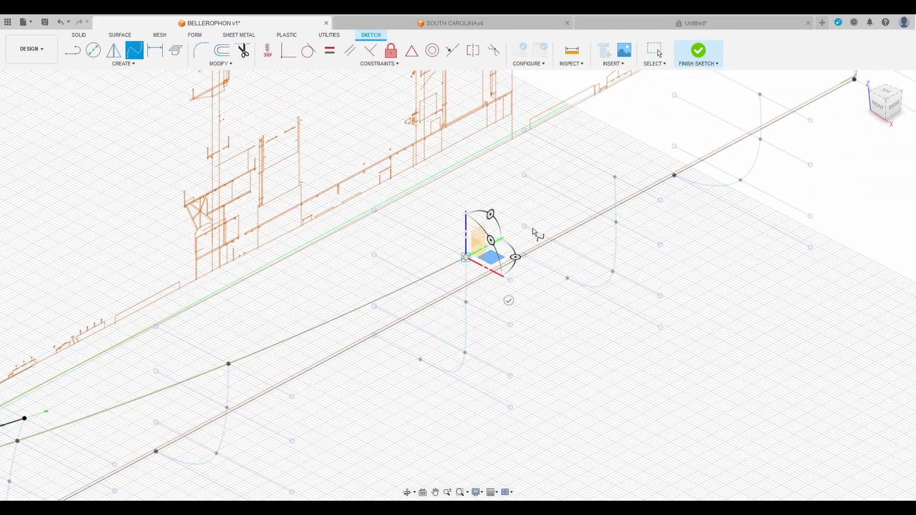
left_click(615, 177)
scroll(507, 217, "down", 2)
scroll(448, 254, "down", 4)
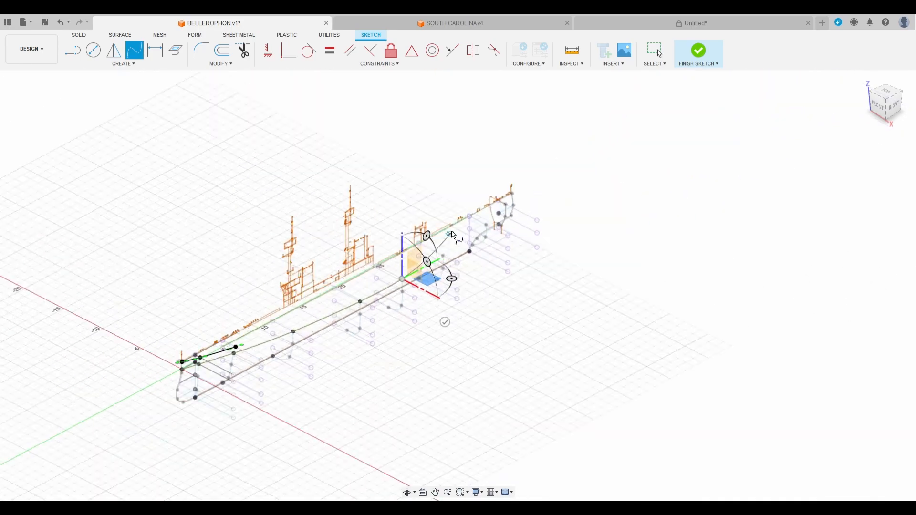
scroll(431, 272, "up", 8)
left_click(425, 280)
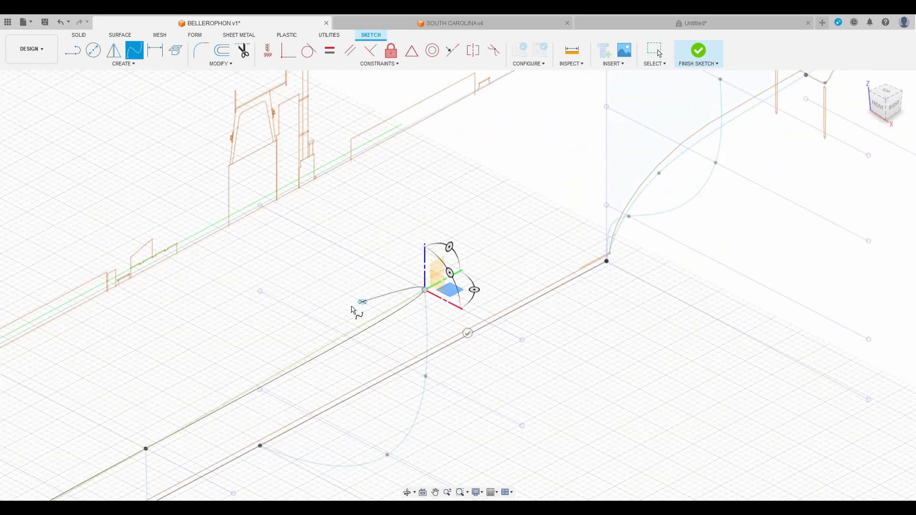
Run the second spline through the remaining aft cross-sections' top points and finish it at the stern's upper corner
scroll(358, 312, "down", 5)
scroll(486, 217, "up", 3)
scroll(486, 217, "up", 2)
left_click(506, 231)
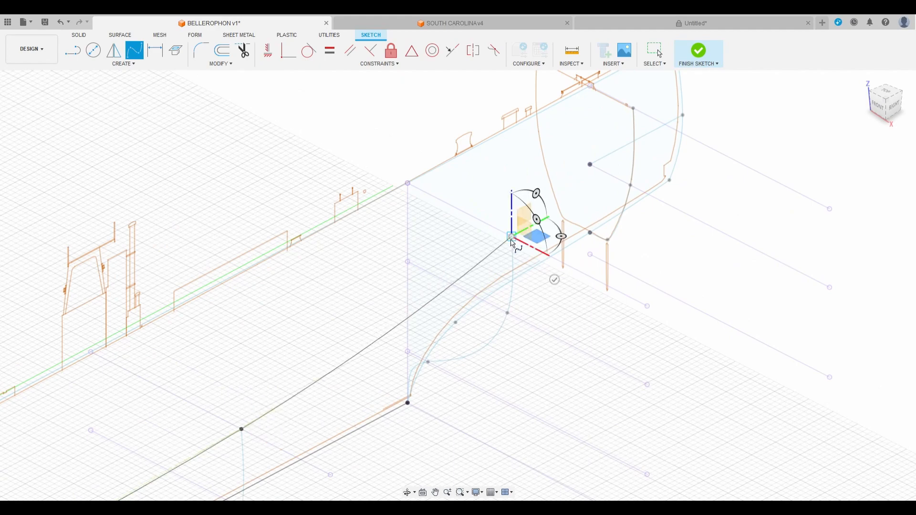
scroll(638, 115, "down", 3)
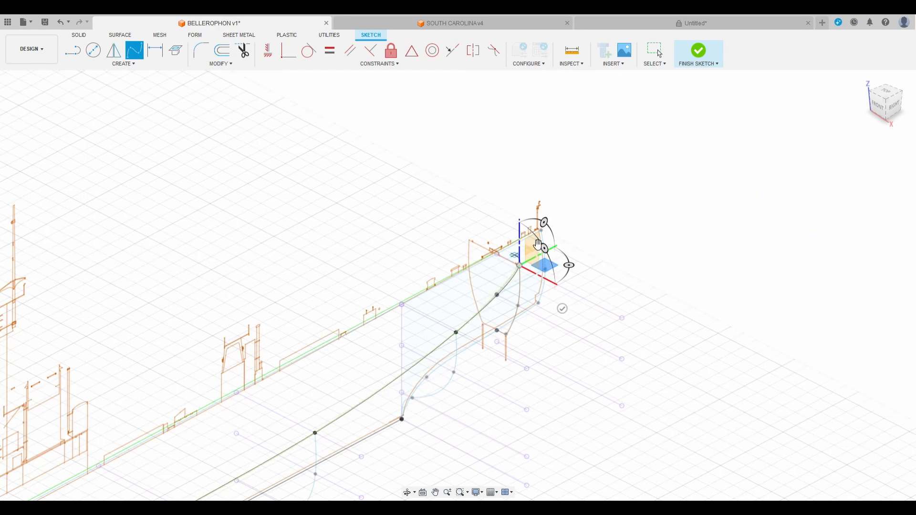
scroll(548, 224, "up", 5)
left_click(548, 220)
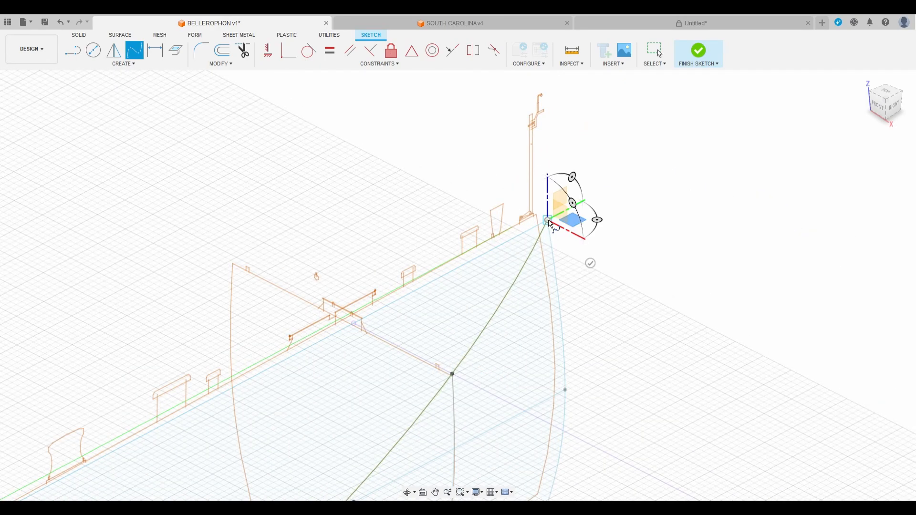
scroll(595, 268, "down", 5)
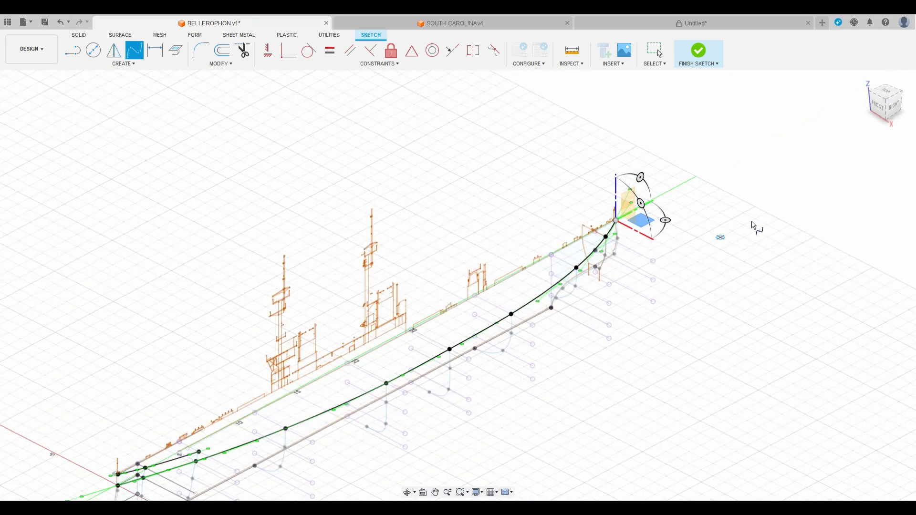
Show the reference ship in plan view and compare the second spline with its deck edge amidships
left_click(890, 99)
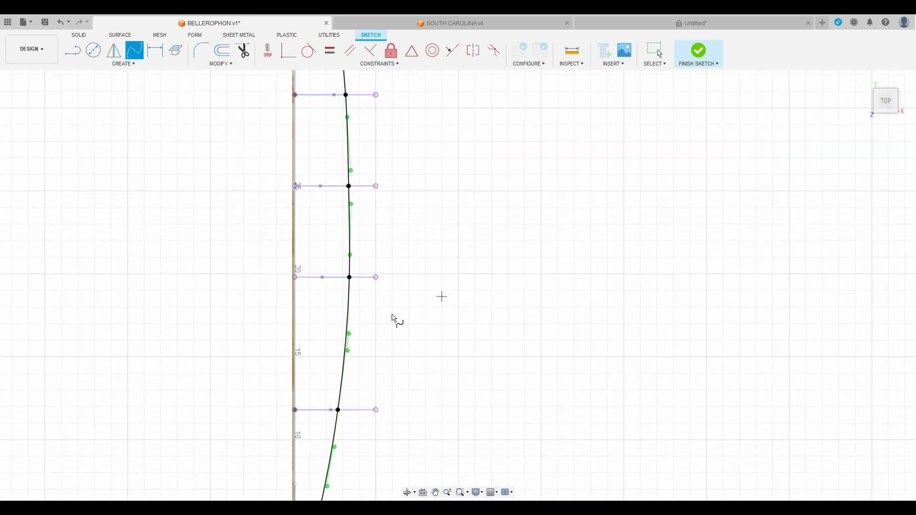
scroll(432, 276, "up", 3)
mouse_move(459, 241)
middle_mouse_down()
mouse_move(479, 311)
mouse_move(469, 201)
middle_mouse_up()
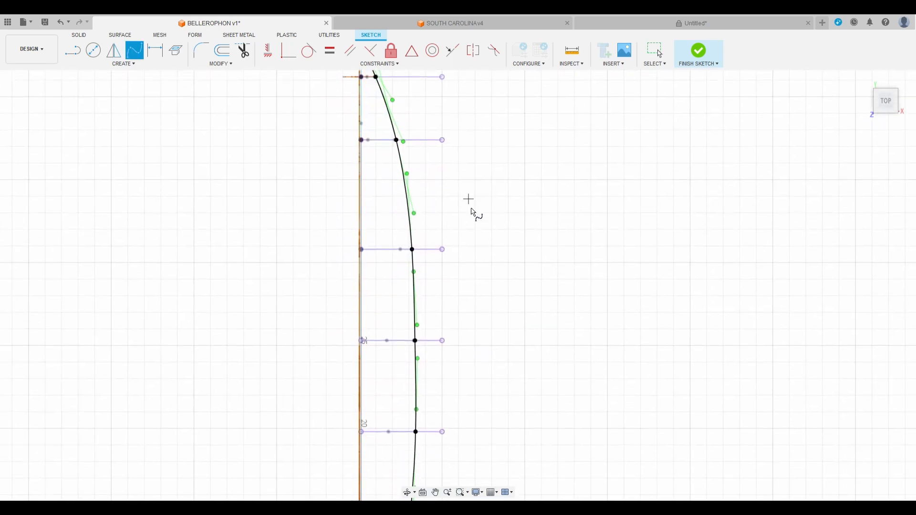
middle_click_drag(475, 325, 474, 155)
mouse_move(416, 389)
middle_mouse_down()
mouse_move(466, 300)
mouse_move(455, 188)
mouse_move(506, 288)
mouse_move(504, 357)
middle_mouse_up()
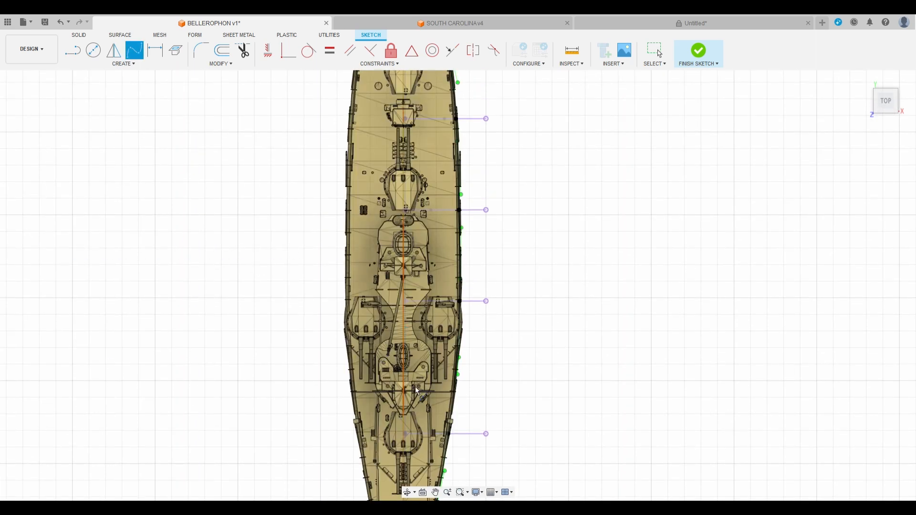
key("Escape")
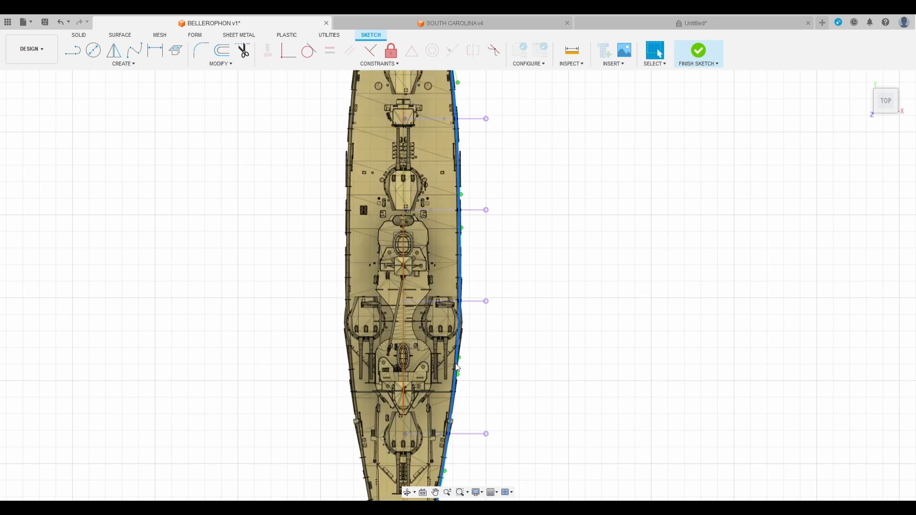
Compare the second spline with the reference ship's deck edge toward the stern, and hide the reference ship again
middle_click_drag(577, 145, 617, 317)
scroll(520, 233, "up", 2)
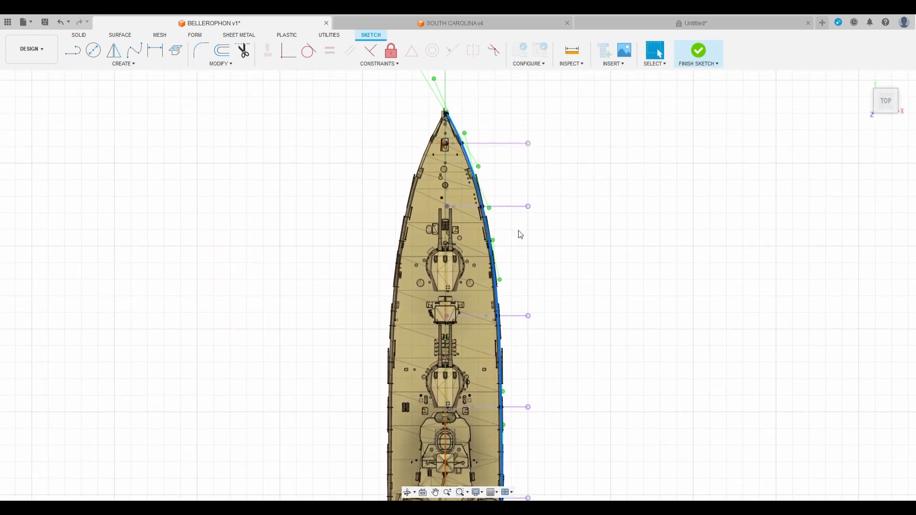
scroll(452, 112, "up", 5)
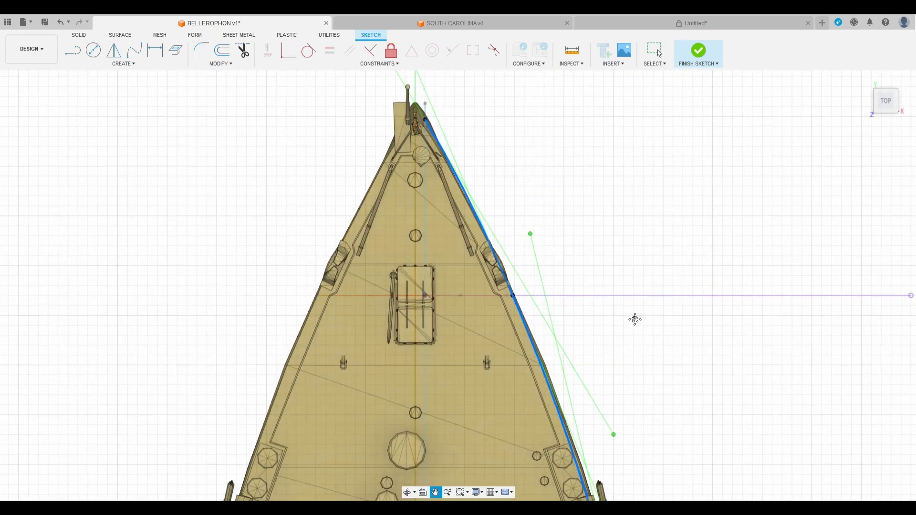
middle_click_drag(635, 319, 560, 159)
middle_click_drag(629, 339, 560, 110)
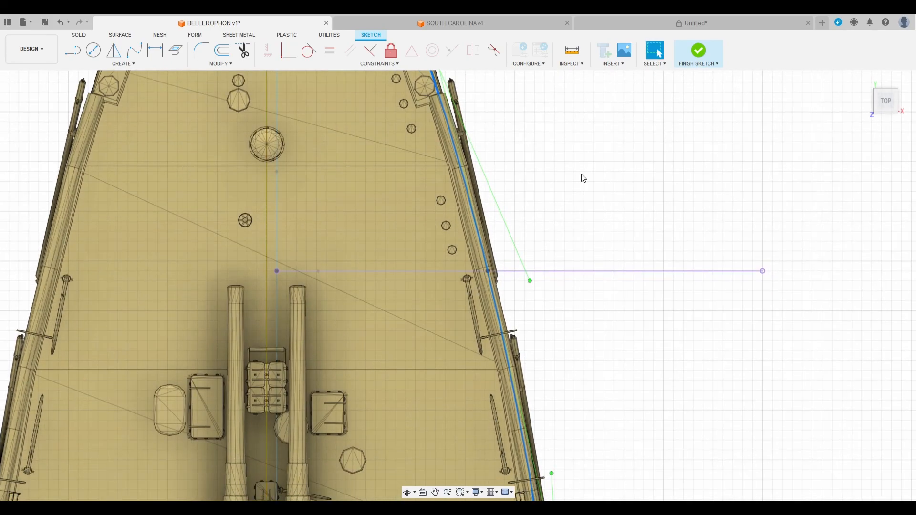
middle_click_drag(652, 381, 566, 119)
mouse_move(622, 335)
middle_mouse_down()
mouse_move(602, 267)
mouse_move(583, 252)
middle_mouse_up()
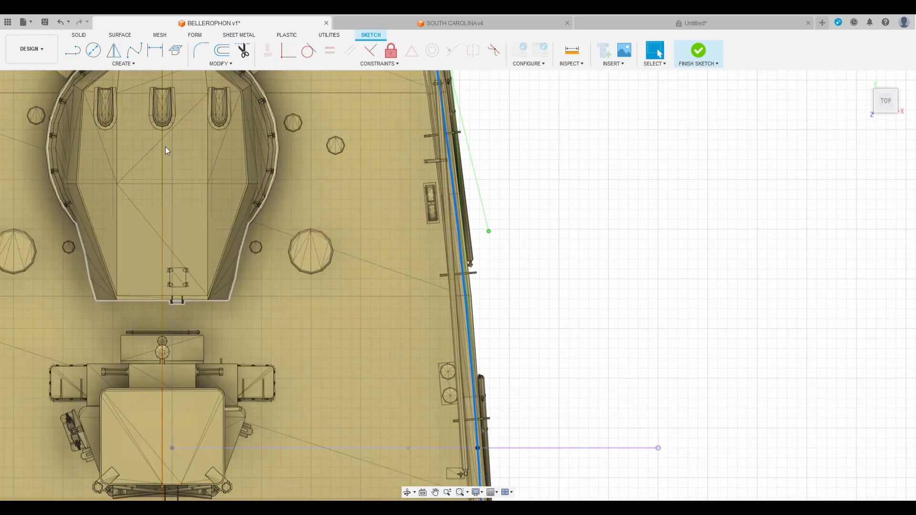
scroll(388, 171, "down", 5)
scroll(415, 162, "down", 5)
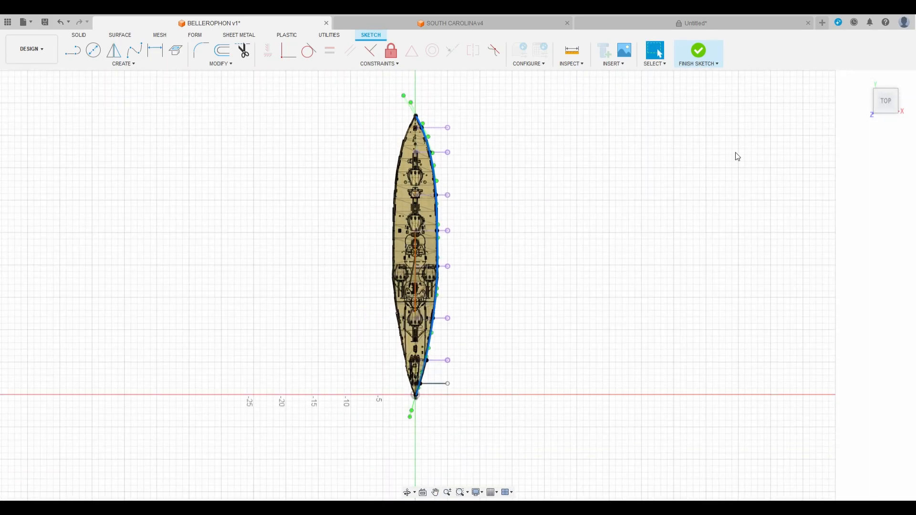
left_click_drag(886, 102, 866, 80)
scroll(433, 384, "up", 4)
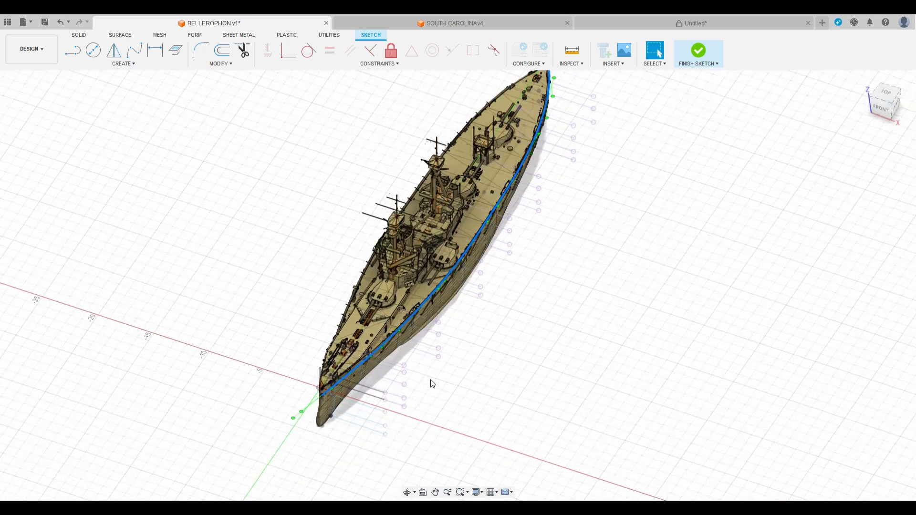
left_click(43, 149)
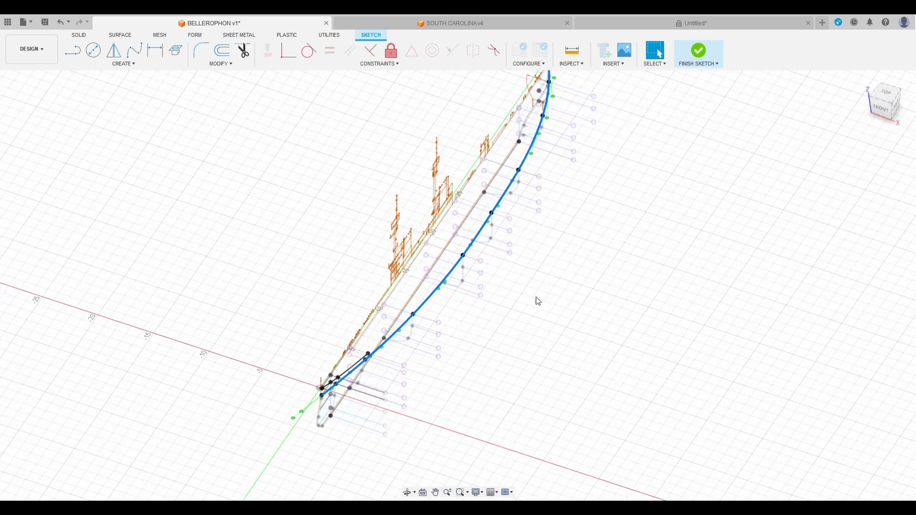
left_click(553, 282)
Start a third spline where the middle horizontal guide line meets the bow outline, passing through the matching points of the first two cross-sections
mouse_move(887, 95)
left_mouse_down()
mouse_move(875, 105)
mouse_move(869, 97)
left_mouse_up()
left_click(135, 51)
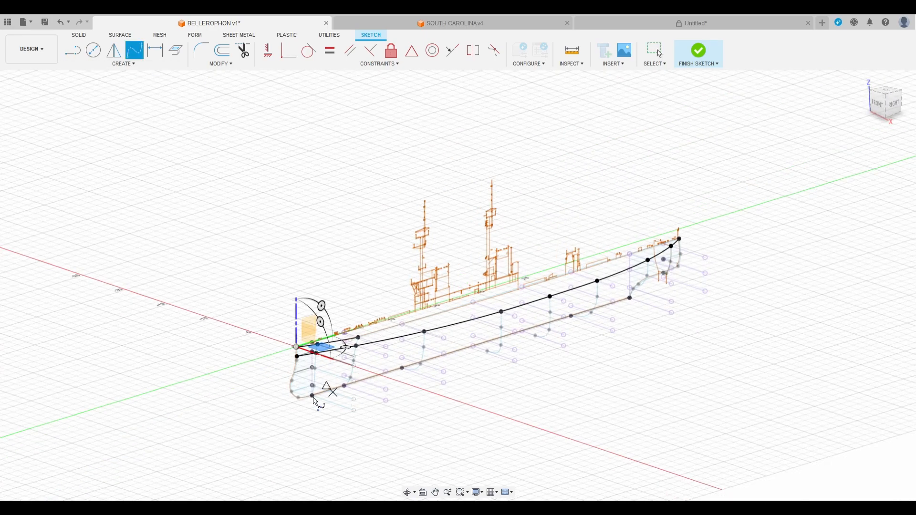
scroll(320, 351, "up", 6)
left_click(321, 285)
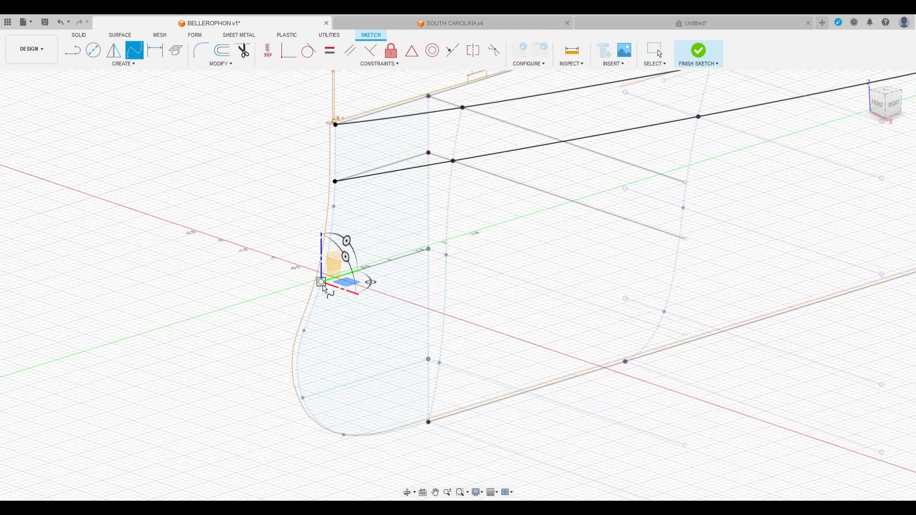
scroll(449, 259, "down", 2)
scroll(462, 307, "up", 4)
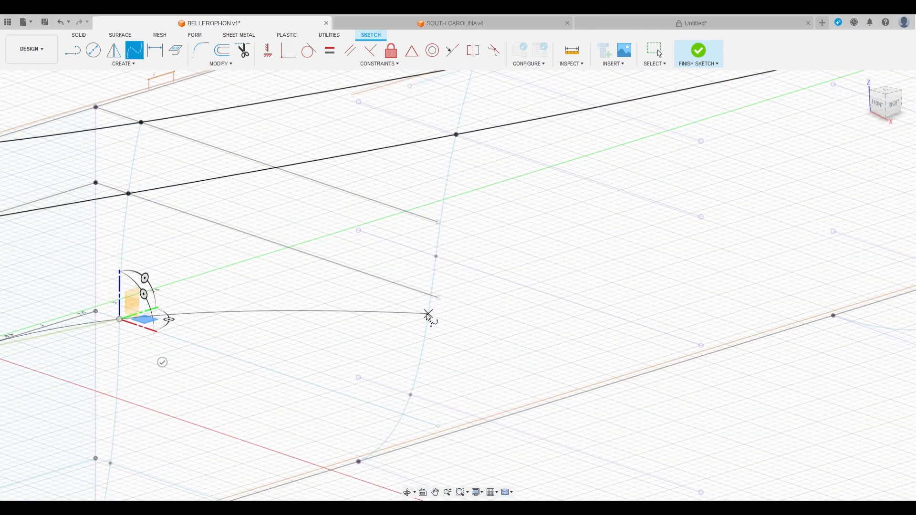
scroll(446, 323, "down", 2)
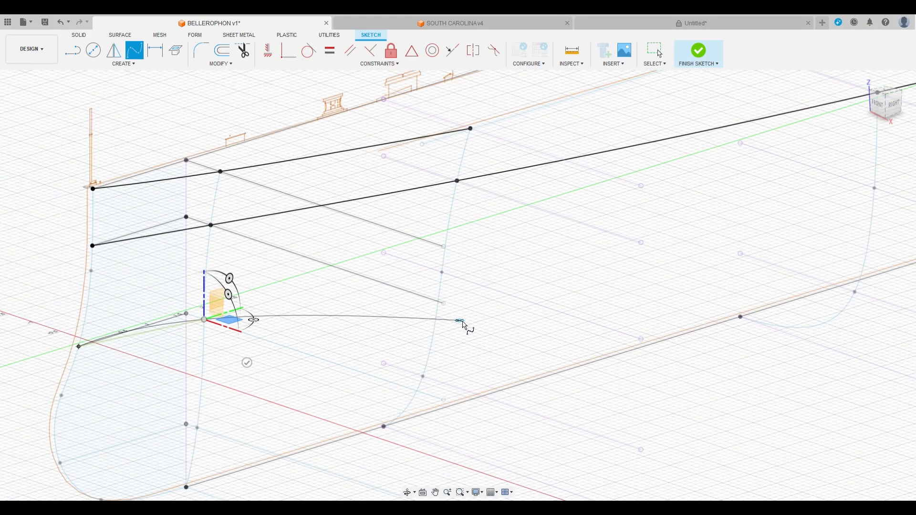
left_click(886, 114)
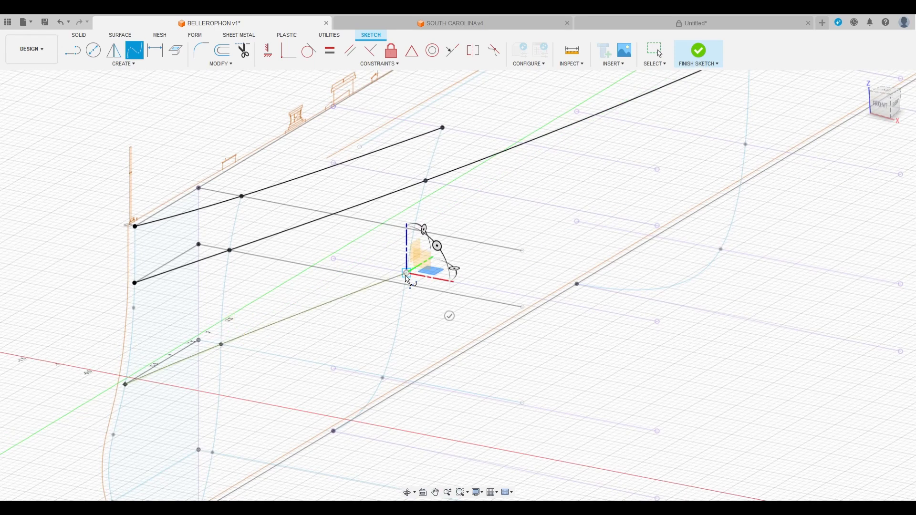
scroll(281, 367, "down", 3)
scroll(499, 279, "up", 2)
Continue the third hull spline aft through the mid-height points of the third to sixth cross-sections
left_click(499, 254)
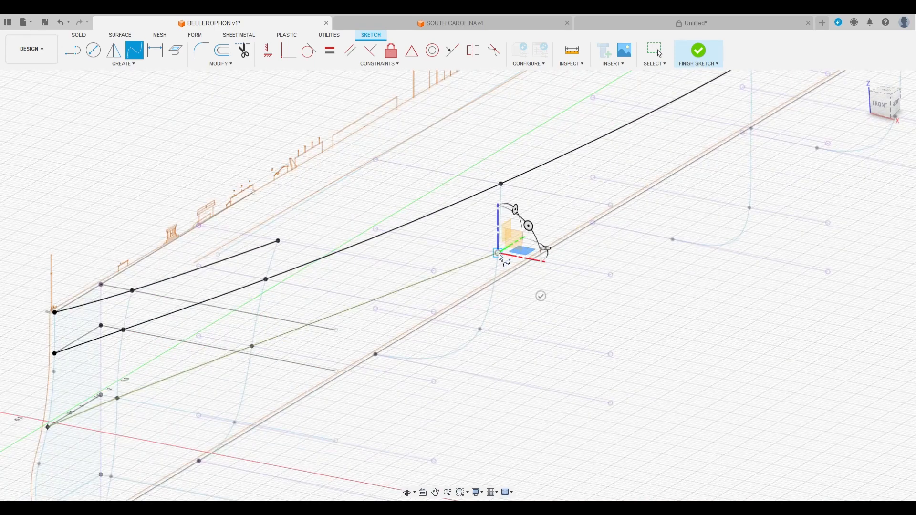
middle_click_drag(639, 233, 349, 377)
left_click(461, 273)
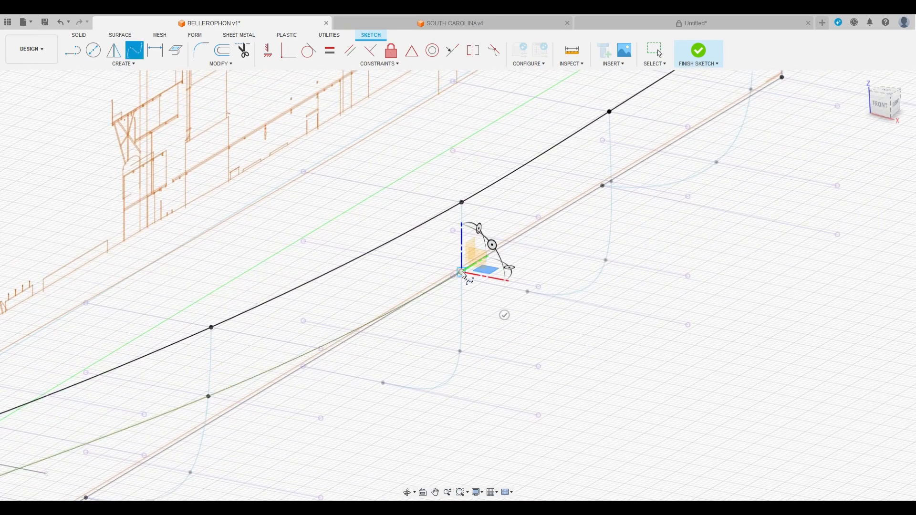
middle_click_drag(593, 262, 419, 381)
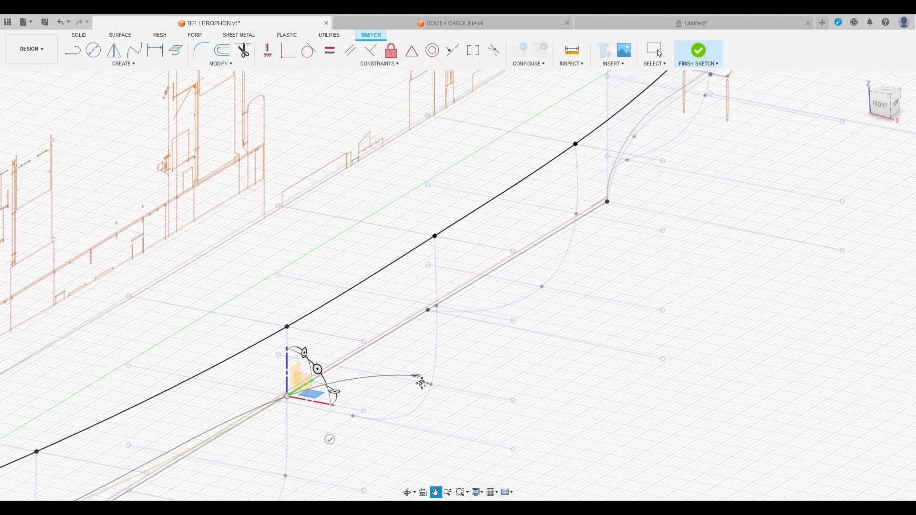
left_click(439, 311)
left_click(890, 95)
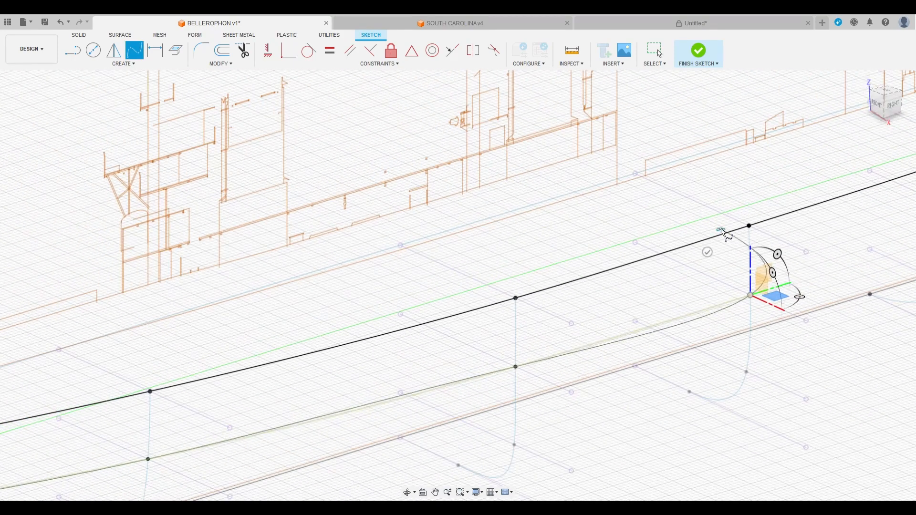
middle_click_drag(726, 234, 344, 341)
left_click(610, 304)
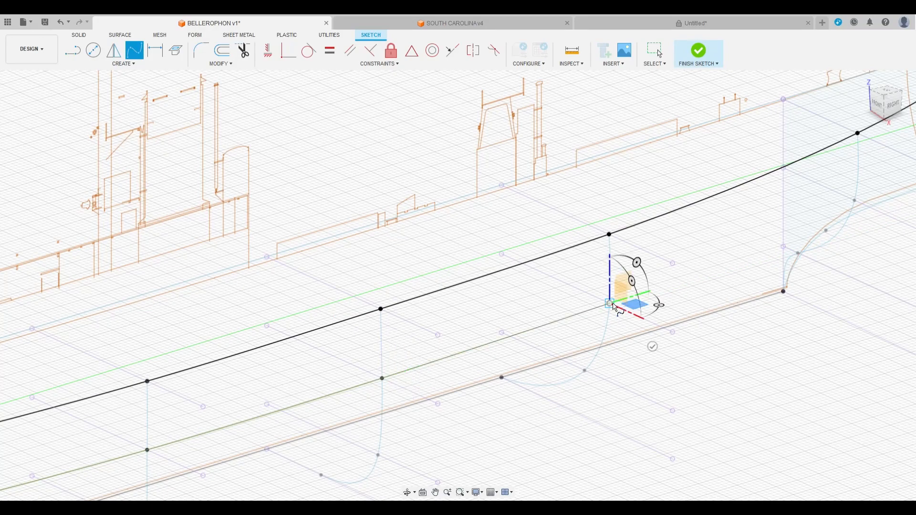
Run the third spline through the mid-height points of the last two cross-sections and end it on the stern outline
middle_click_drag(727, 242, 375, 355)
scroll(456, 338, "up", 3)
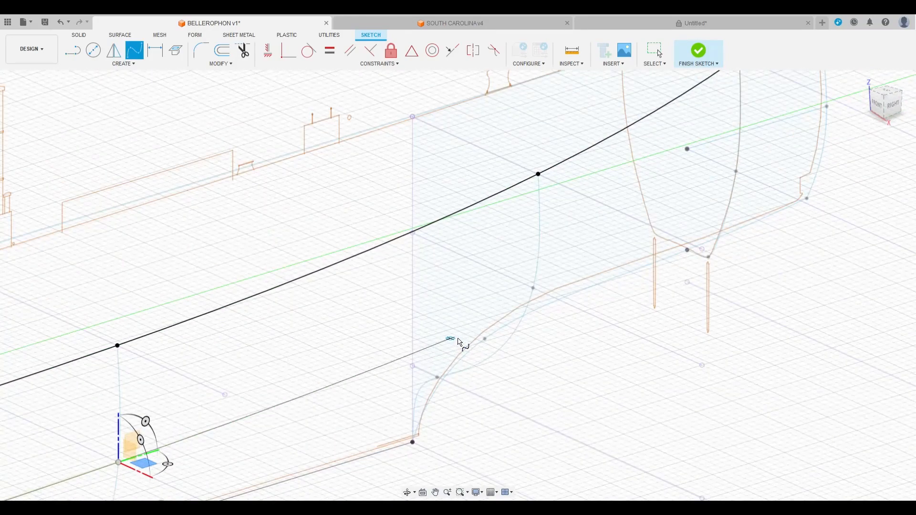
left_click(534, 292)
middle_click_drag(534, 292, 446, 364)
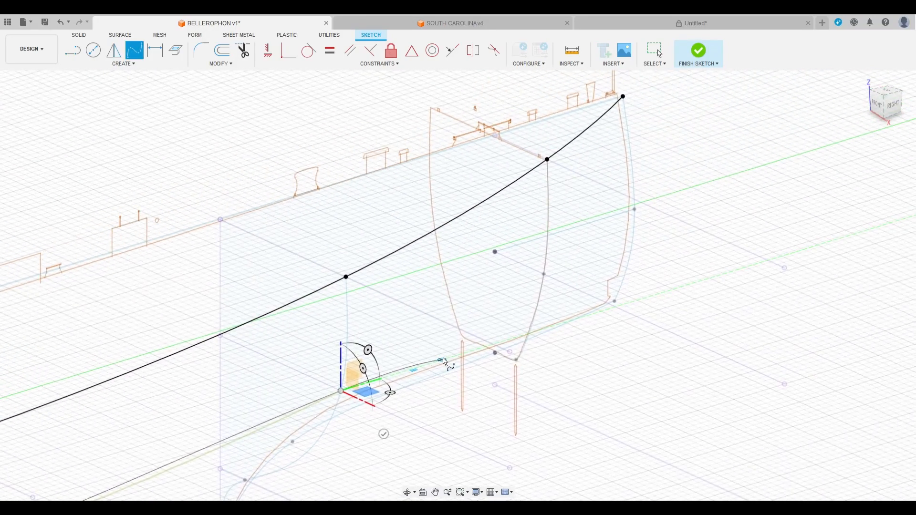
left_click(546, 275)
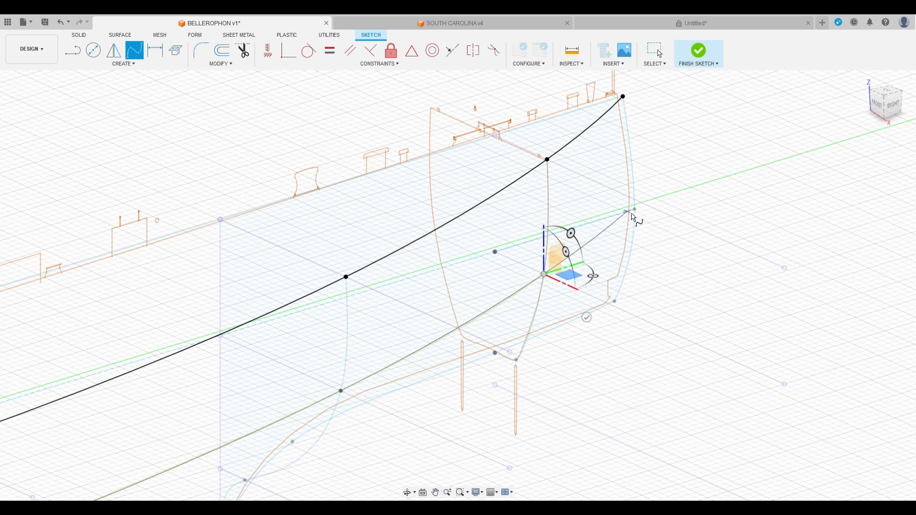
left_click(635, 211)
scroll(685, 205, "down", 6)
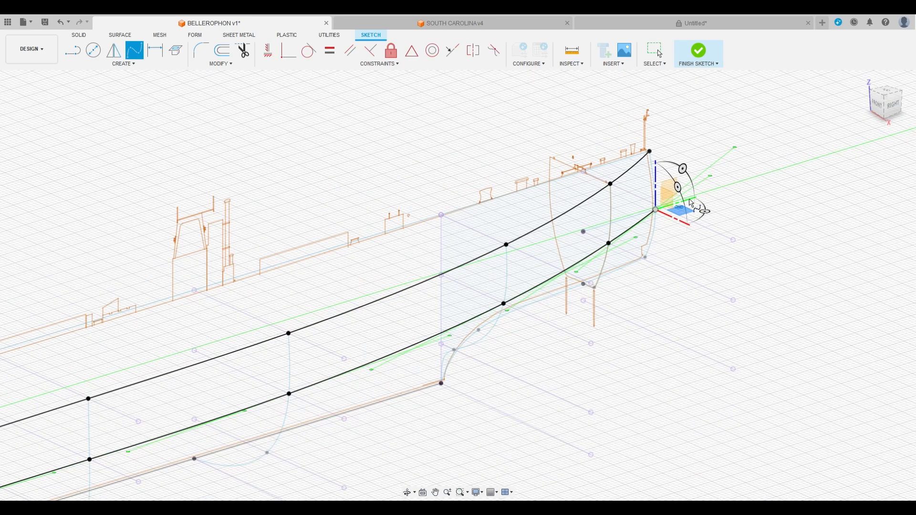
Start a fourth spline where the lower guide line meets the bow bulb, passing through the lower points of the first two cross-sections
scroll(210, 355, "up", 5)
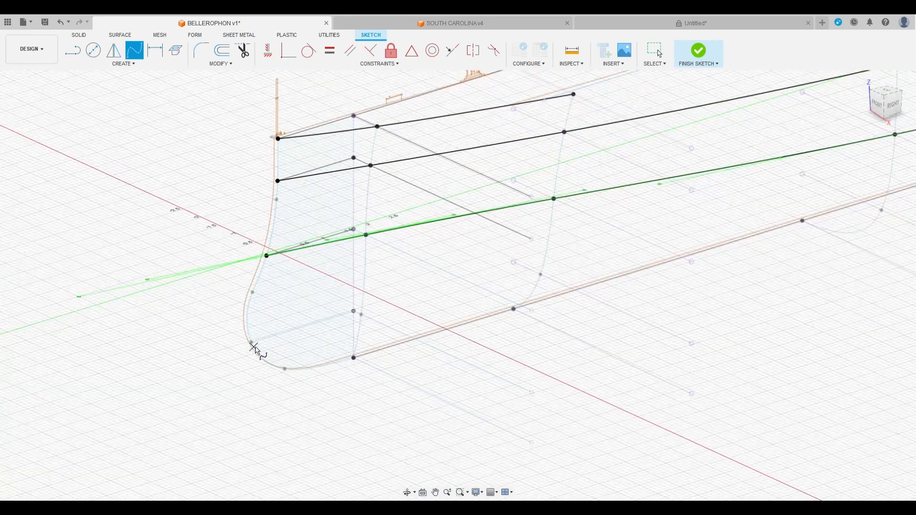
left_click(250, 341)
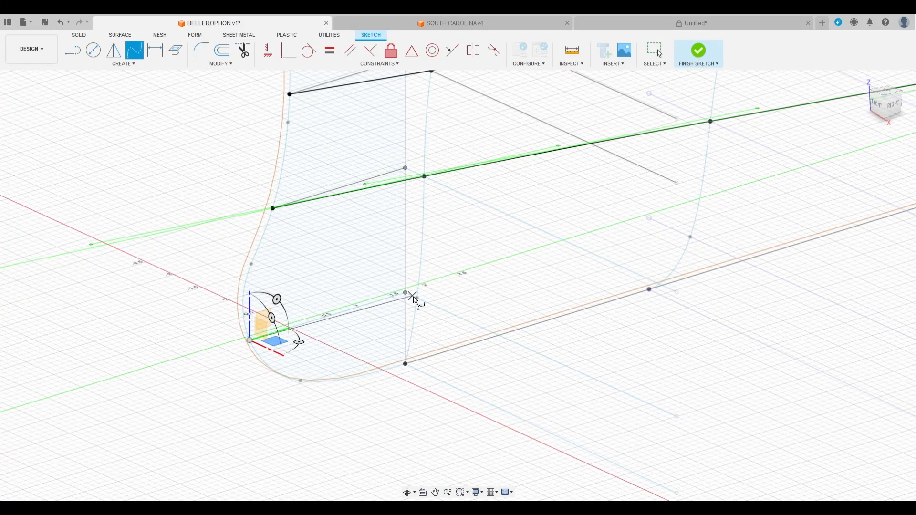
left_click(413, 297)
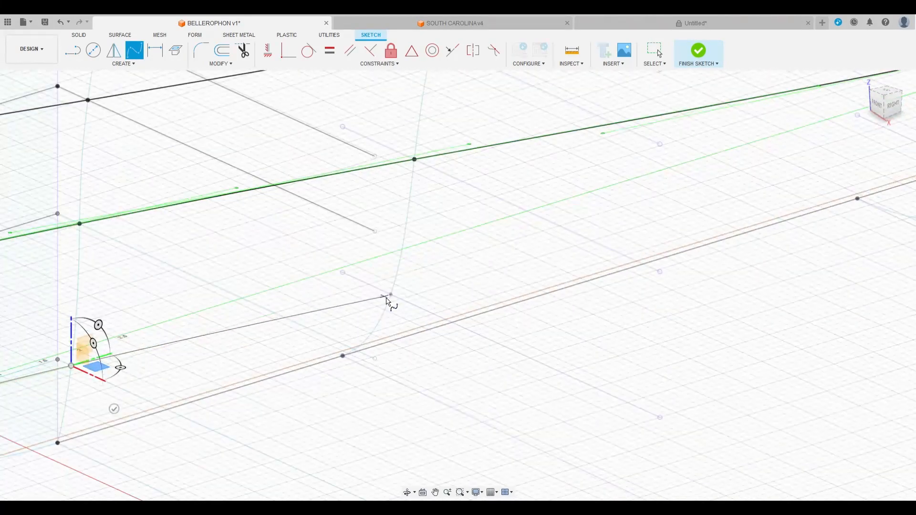
left_click(391, 298)
scroll(271, 330, "down", 5)
scroll(507, 286, "up", 5)
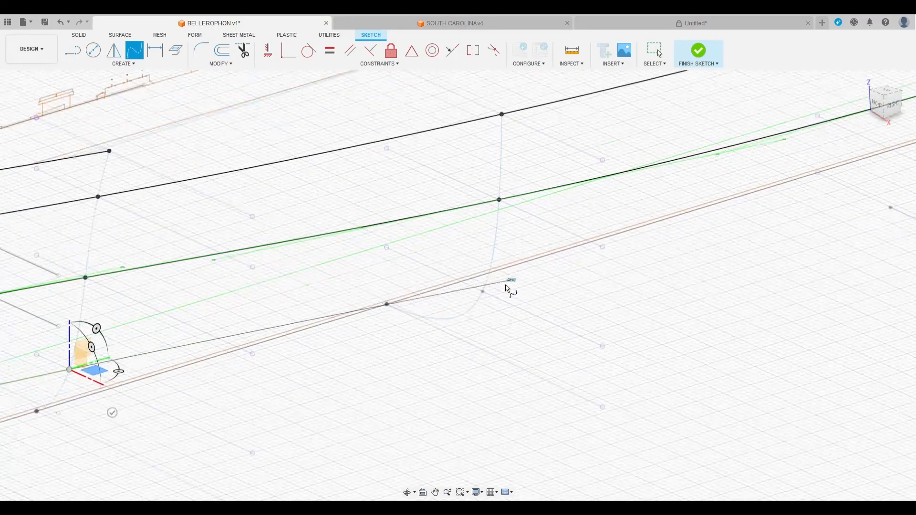
Continue the fourth hull spline aft through the lower points of the third to sixth cross-sections
middle_click_drag(578, 254, 172, 369)
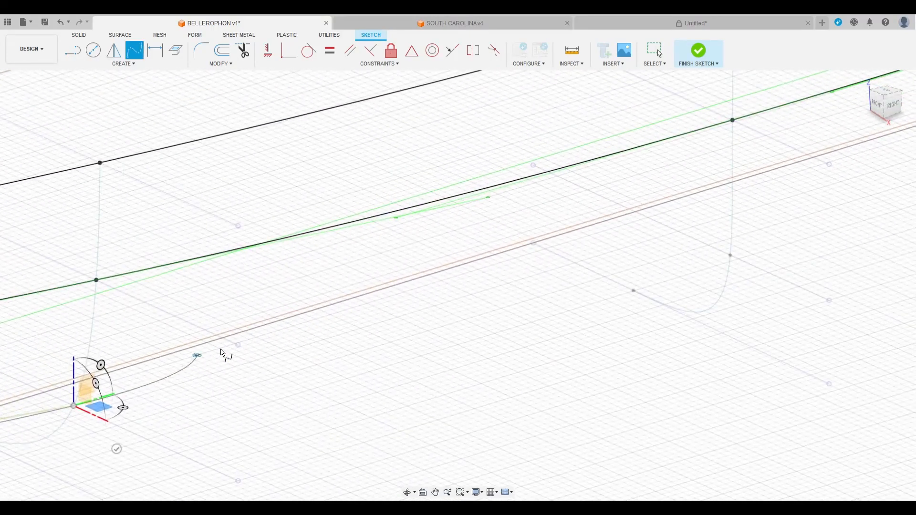
scroll(296, 331, "down", 3)
left_click(573, 290)
middle_click_drag(693, 243, 333, 352)
mouse_move(420, 329)
middle_mouse_down()
mouse_move(640, 245)
mouse_move(507, 327)
mouse_move(472, 330)
middle_mouse_up()
left_click(474, 331)
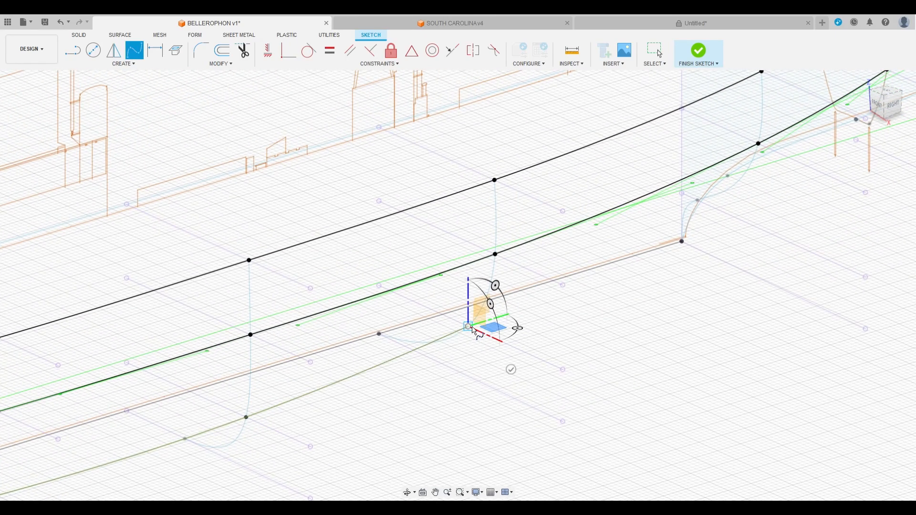
End the fourth spline at the seventh cross-section's lower point, above the aft end of the keel line, and finish the curve
middle_click_drag(606, 285, 505, 352)
left_click_drag(886, 112, 876, 103)
scroll(548, 176, "down", 1)
middle_click_drag(544, 177, 403, 129)
scroll(589, 368, "up", 5)
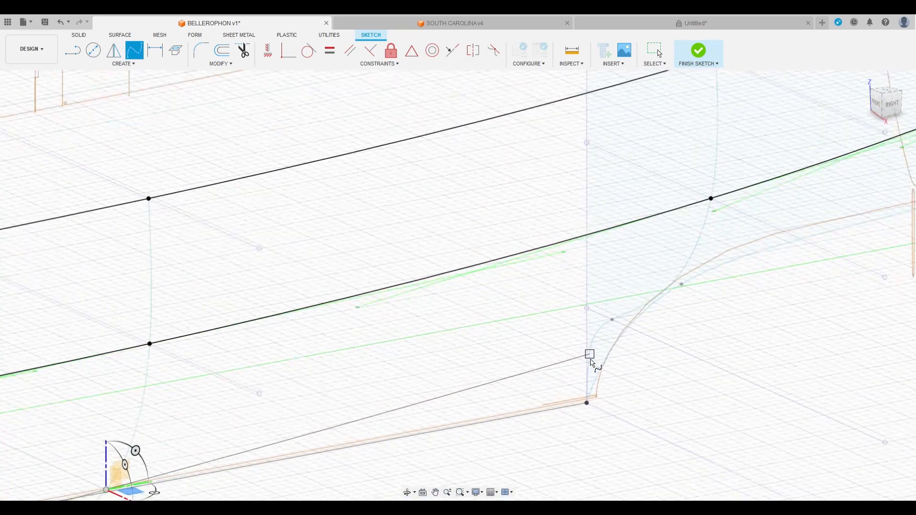
left_click(621, 306)
scroll(620, 309, "down", 5)
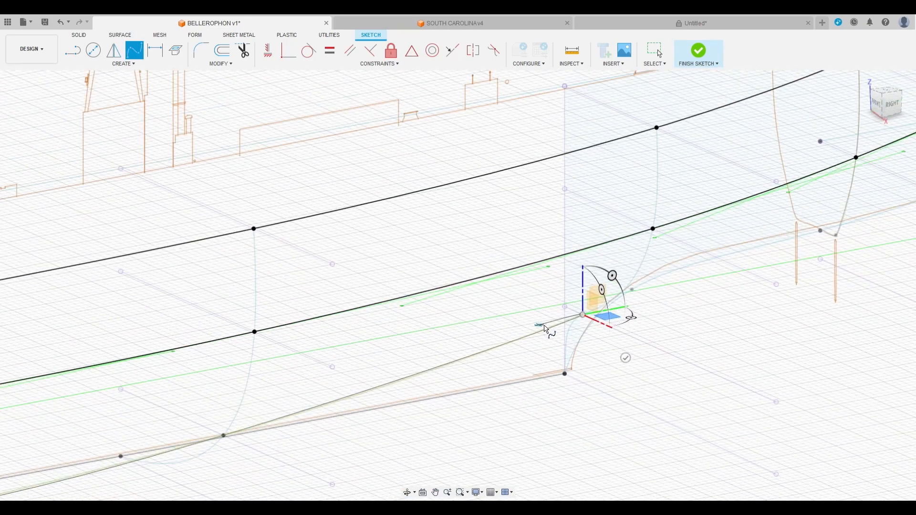
left_click(617, 362)
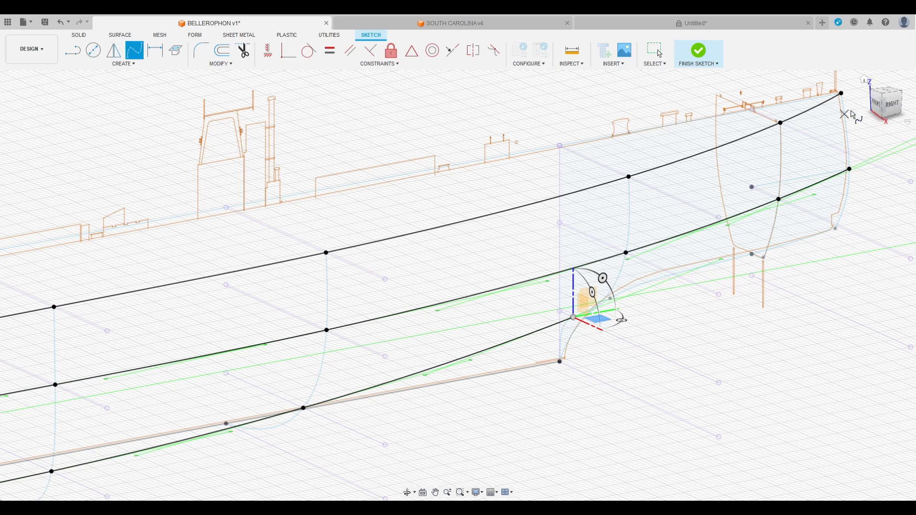
left_click(892, 105)
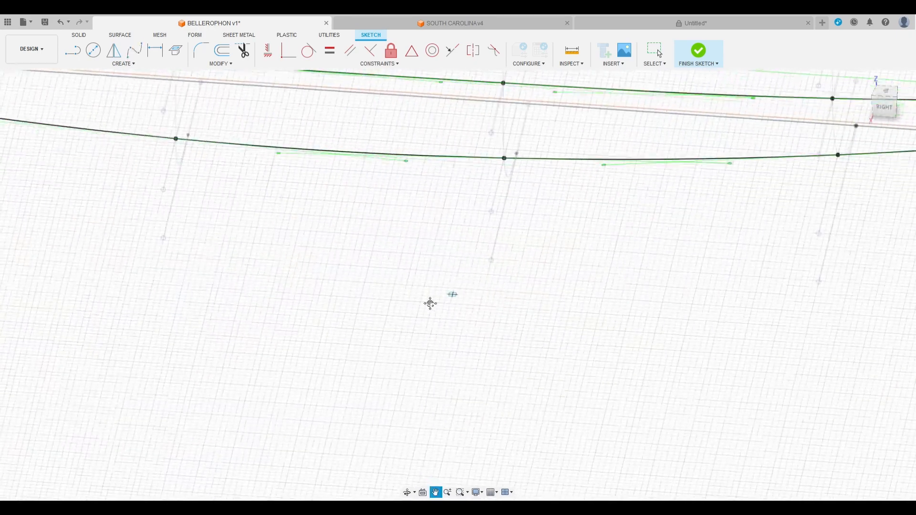
middle_click_drag(710, 291, 261, 376)
scroll(517, 311, "up", 3)
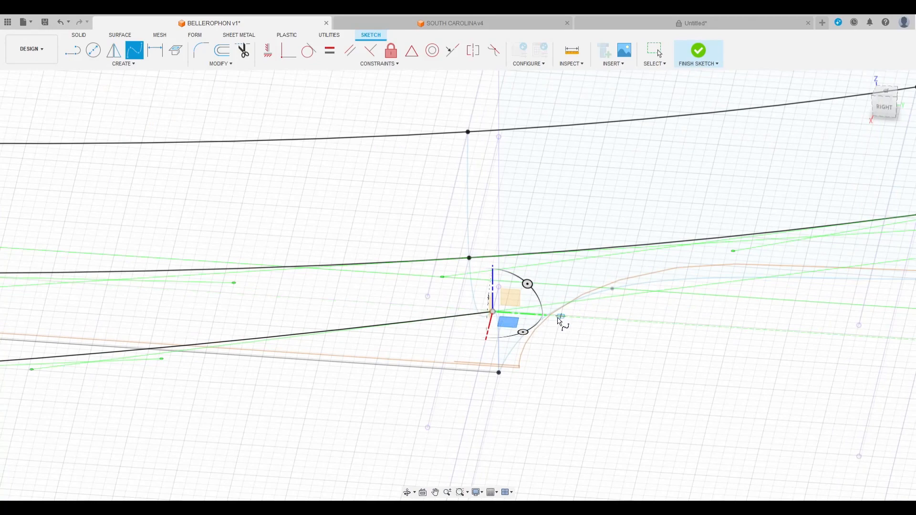
middle_click_drag(614, 356, 721, 336)
scroll(719, 333, "down", 6)
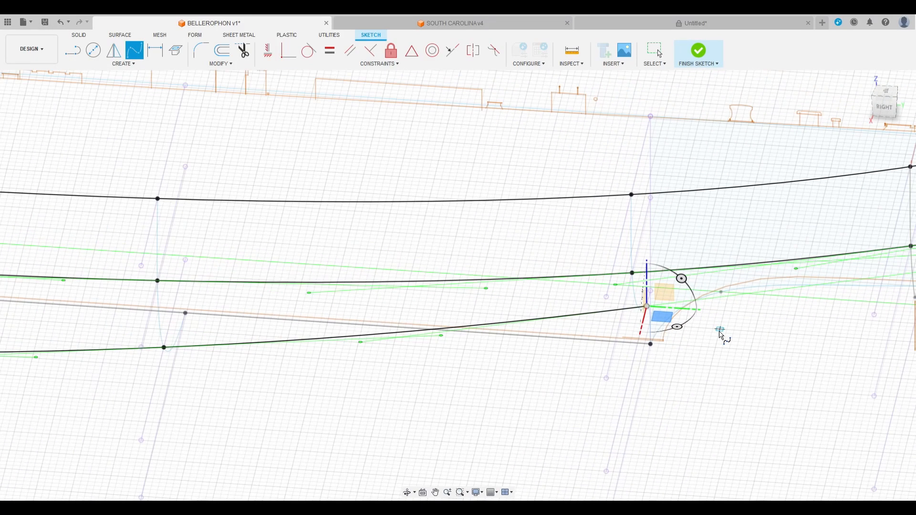
left_click_drag(885, 111, 884, 97)
scroll(633, 229, "down", 5)
middle_click_drag(634, 229, 725, 174)
middle_click_drag(513, 252, 680, 190)
left_click_drag(876, 106, 910, 138)
scroll(247, 273, "up", 3)
scroll(248, 276, "up", 3)
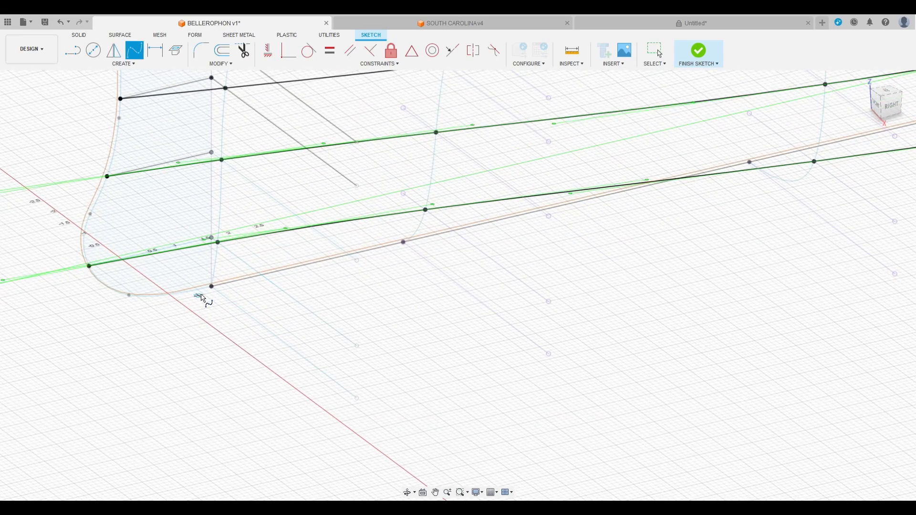
scroll(201, 322, "down", 3)
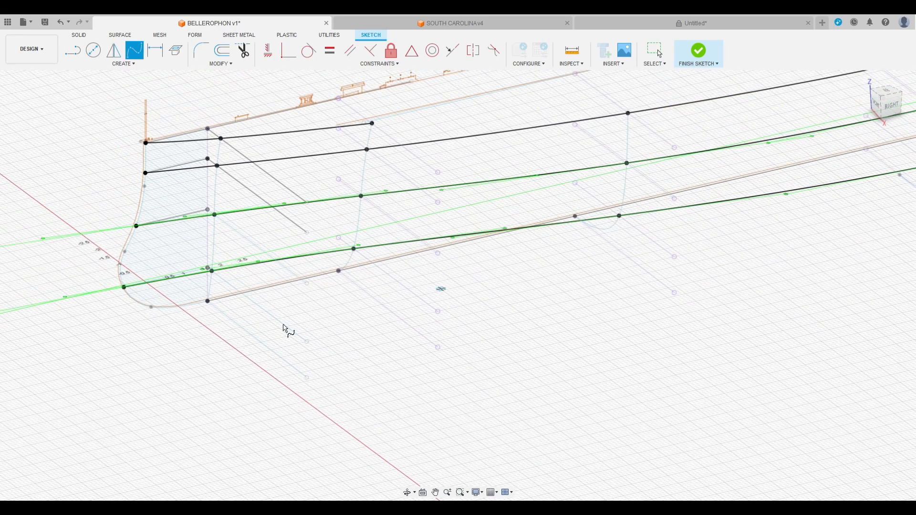
scroll(179, 306, "up", 3)
left_click(234, 298)
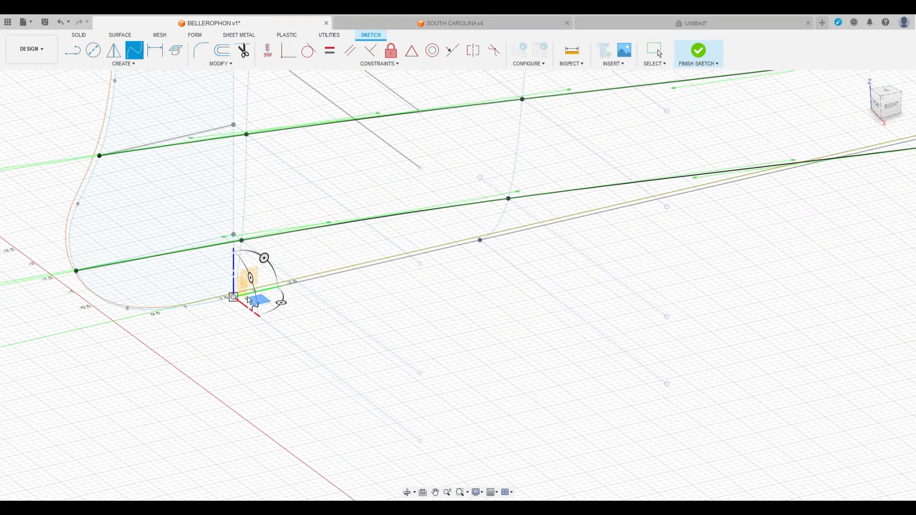
left_click(482, 243)
scroll(294, 326, "down", 5)
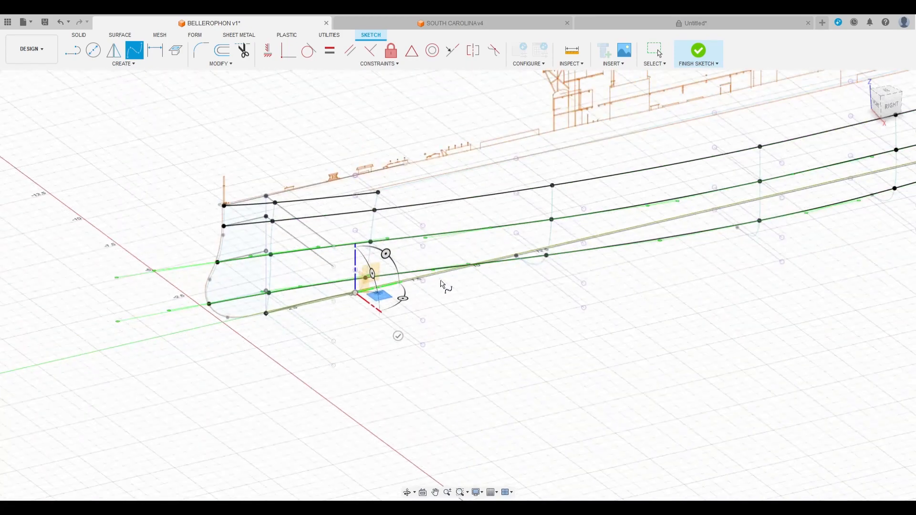
scroll(530, 271, "up", 5)
left_click(507, 231)
scroll(310, 320, "down", 5)
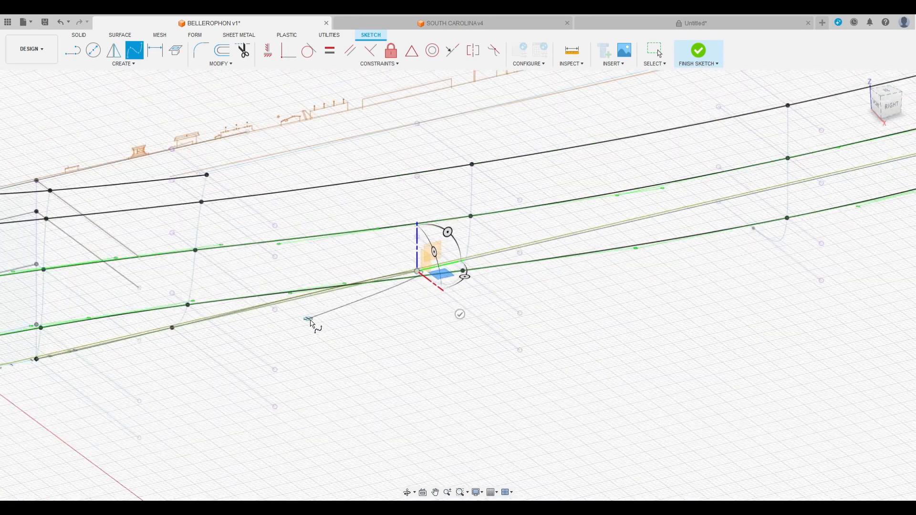
scroll(559, 252, "up", 2)
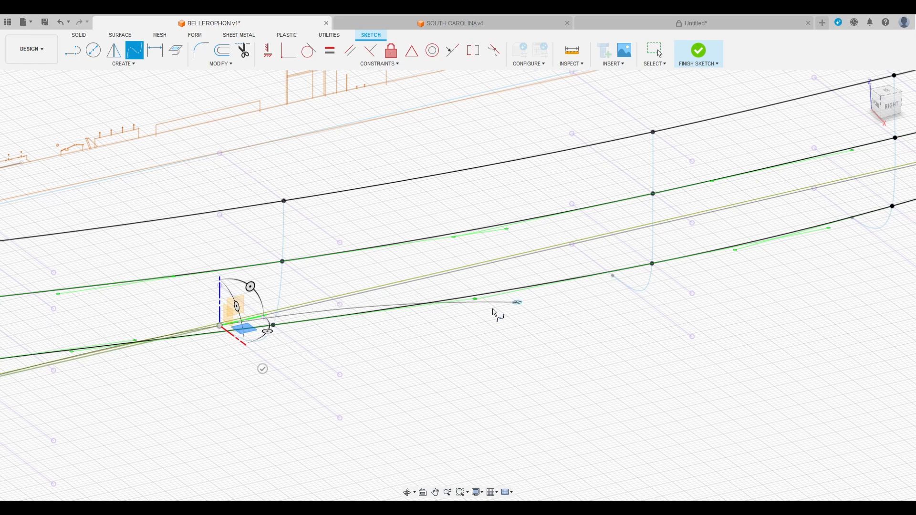
scroll(563, 347, "down", 5)
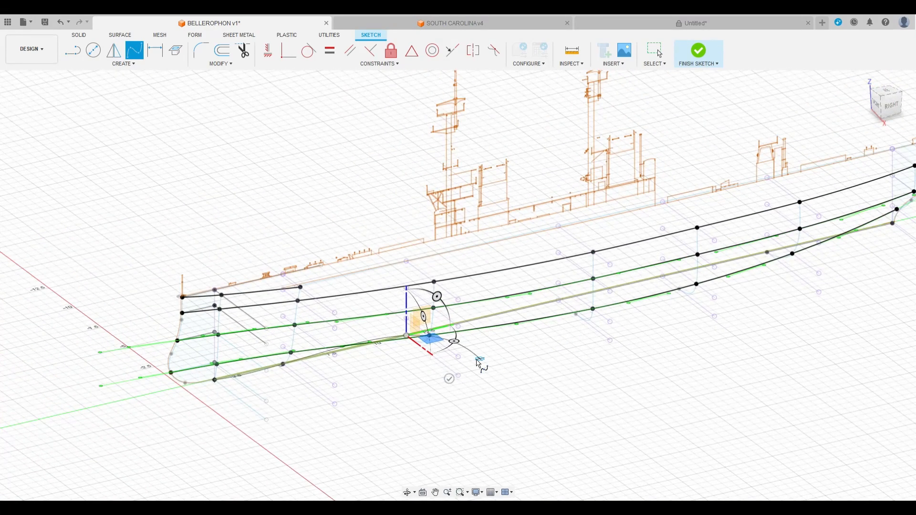
key("Escape")
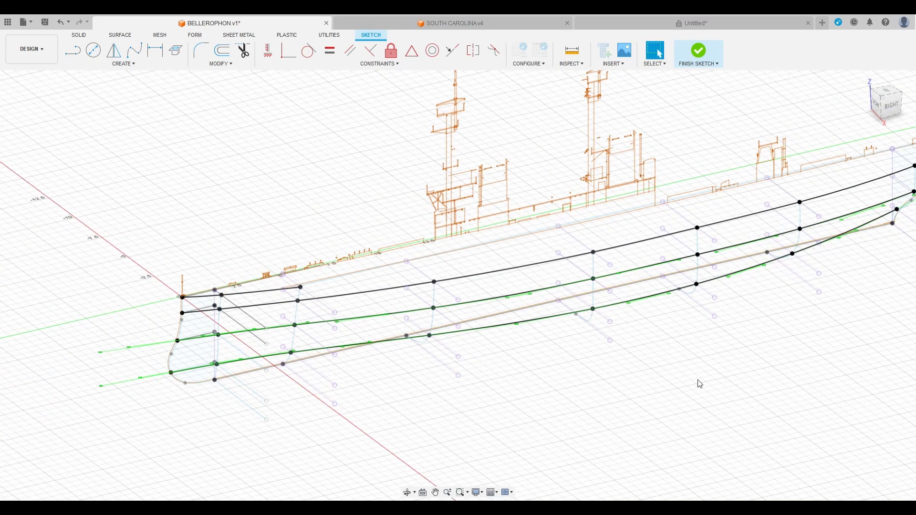
In the fourth cross-section's sketch, draw a line from the curve's lower inner end to the keel end of its lowest guide line and finish the sketch
scroll(542, 325, "up", 8)
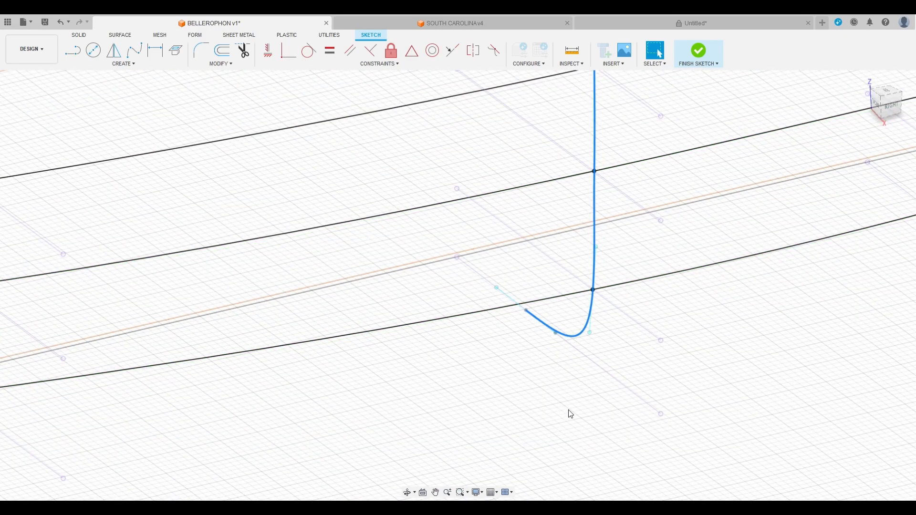
scroll(652, 271, "down", 7)
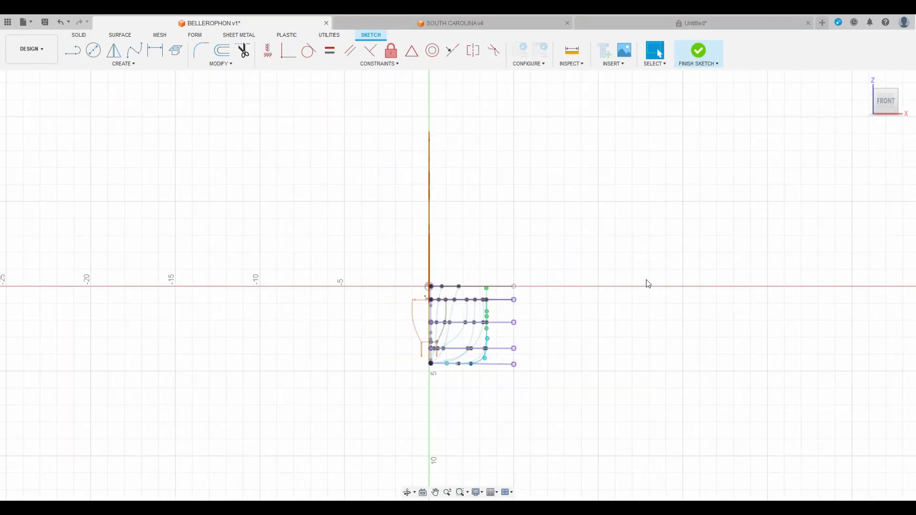
left_click_drag(888, 113, 858, 134)
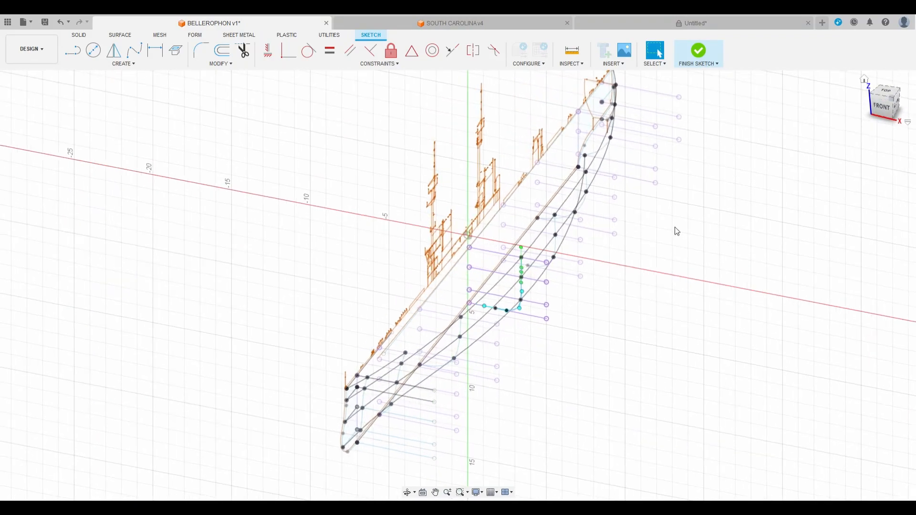
scroll(492, 310, "up", 6)
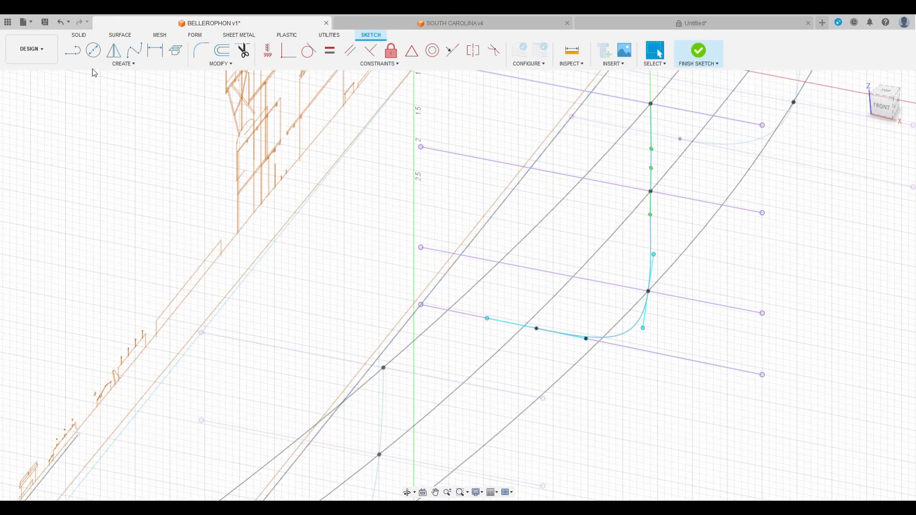
left_click(536, 329)
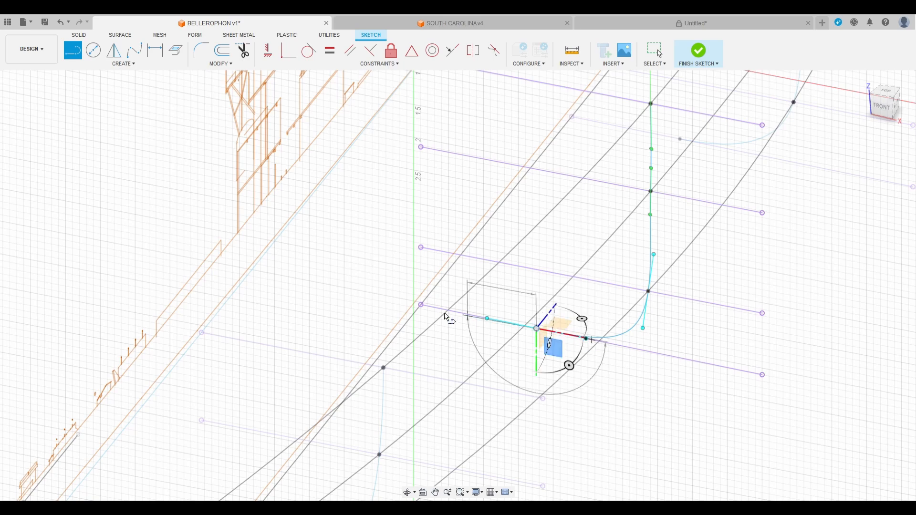
left_click(423, 305)
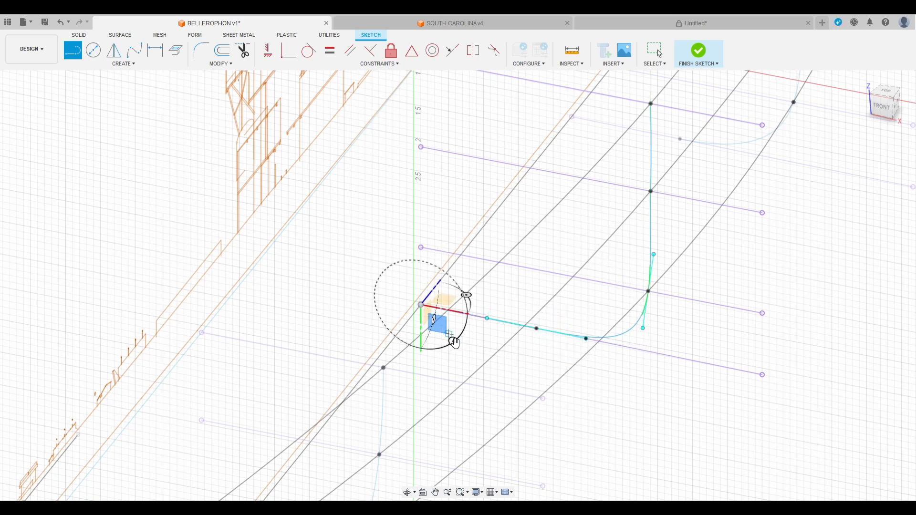
scroll(525, 384, "down", 3)
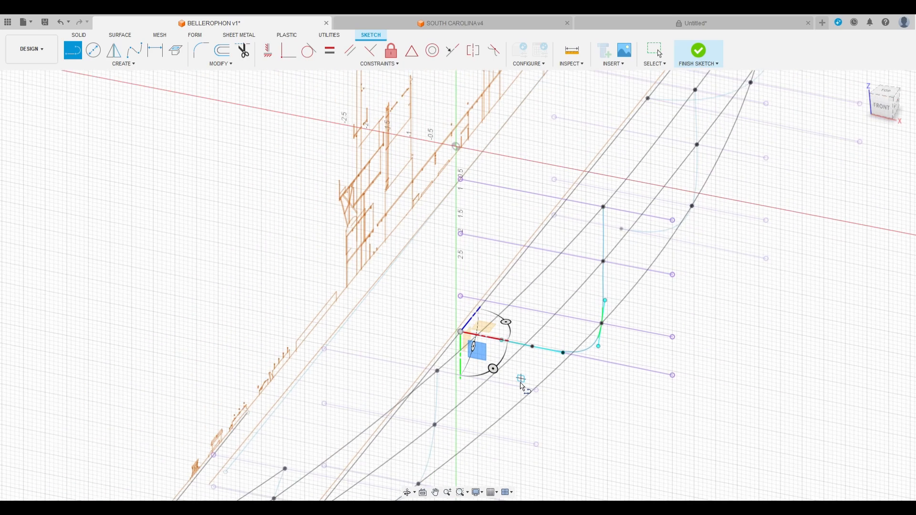
scroll(637, 225, "up", 2)
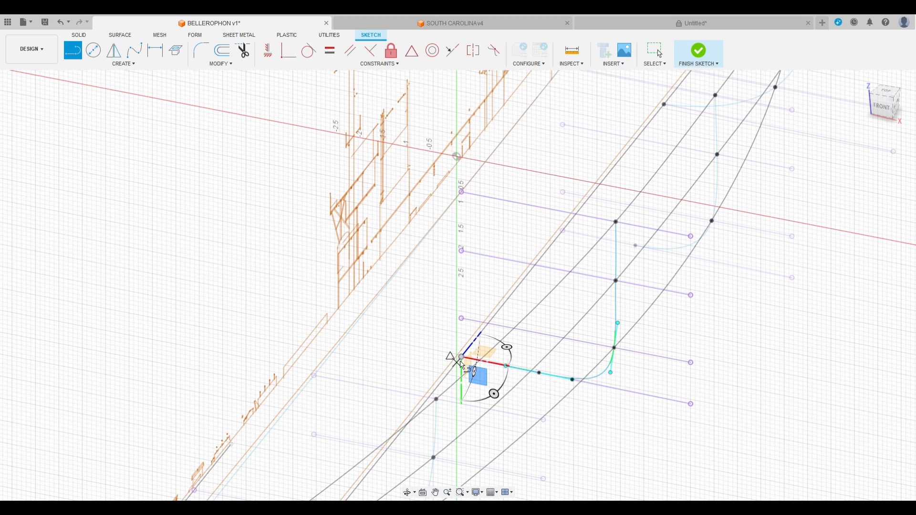
left_click(700, 54)
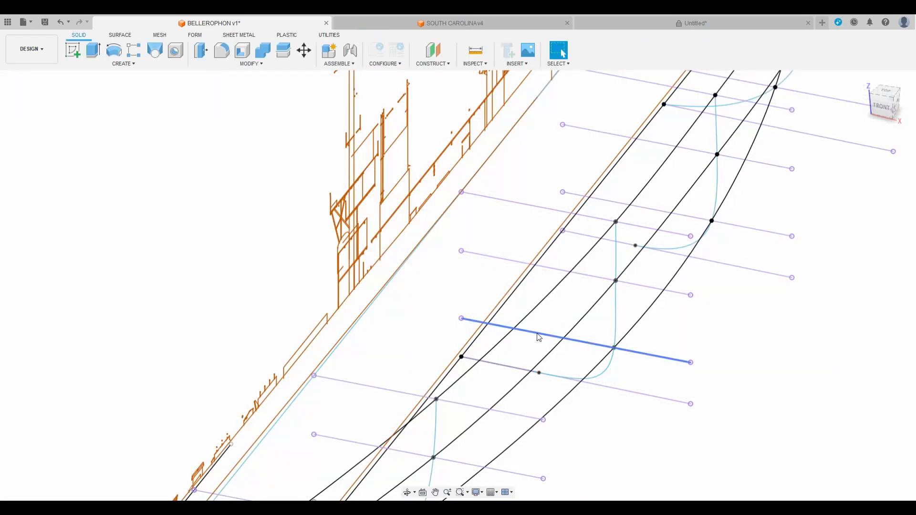
Edit the fifth cross-section's sketch, connect the curve's lower end to the keel with a straight line, and finish the sketch
scroll(595, 275, "up", 3)
scroll(596, 275, "down", 3)
left_click(644, 266)
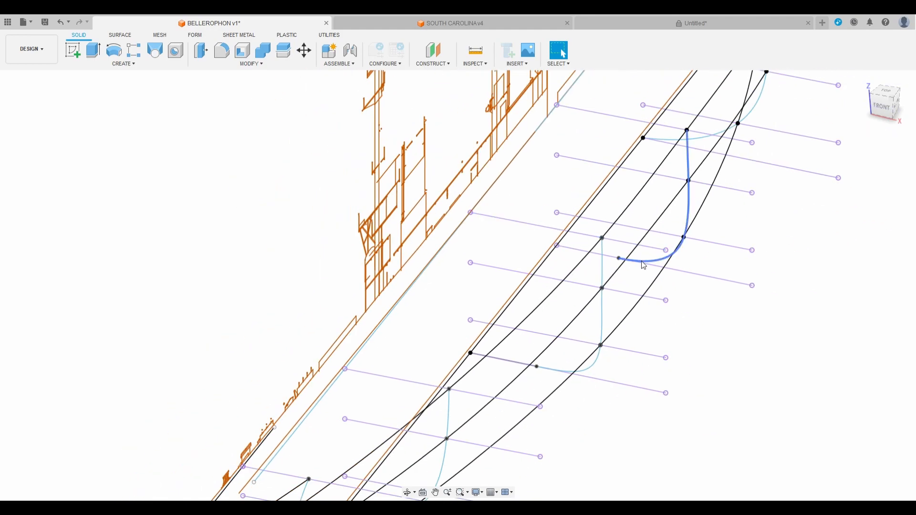
left_click(653, 264)
left_click(643, 331)
left_click_drag(885, 104, 869, 138)
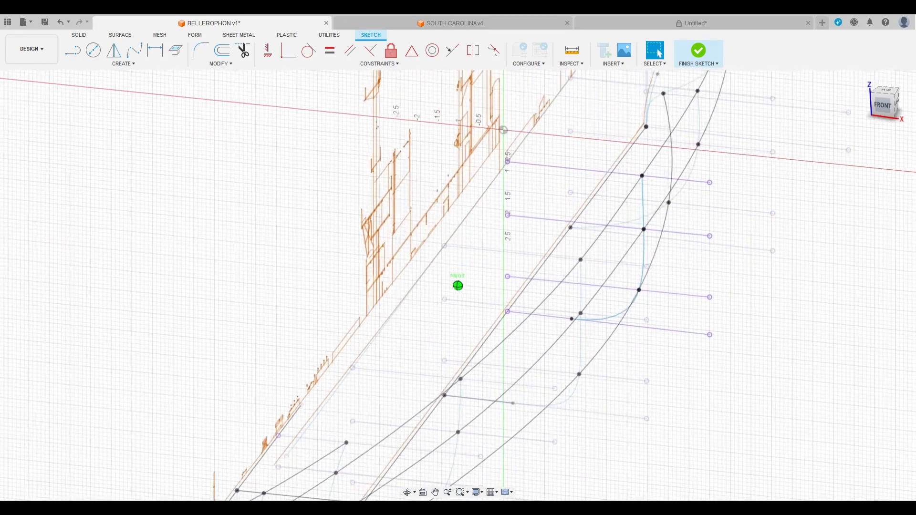
left_click(72, 49)
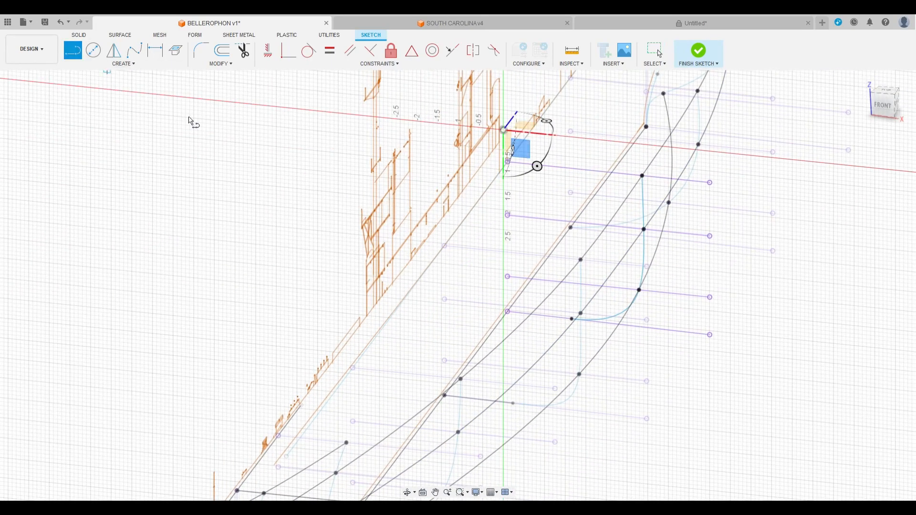
scroll(570, 320, "up", 10)
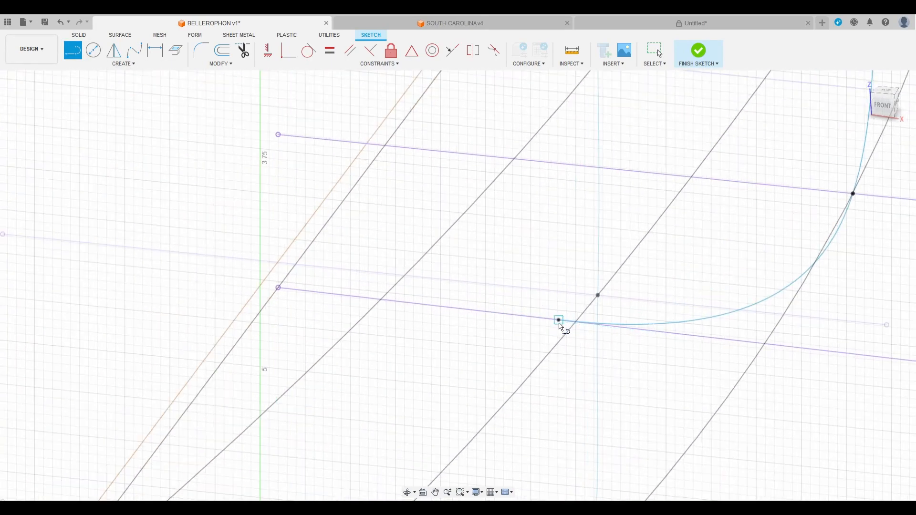
left_click(559, 320)
left_click(279, 288)
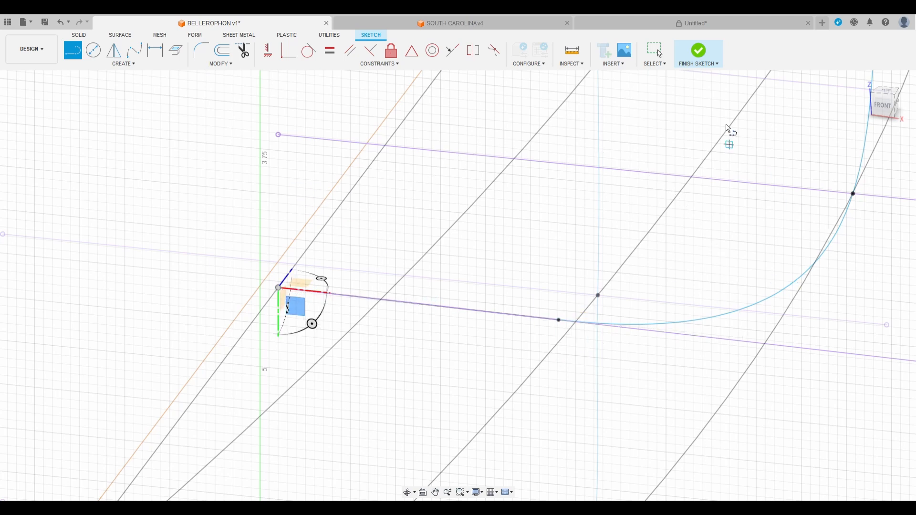
left_click(697, 52)
Delete the three sternmost horizontal guide lines, aft of the seventh cross-section
scroll(602, 216, "down", 5)
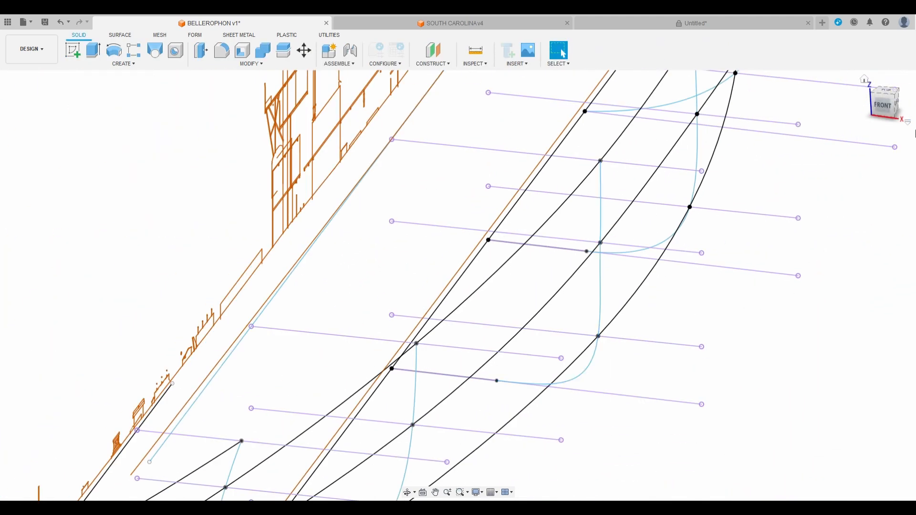
middle_click_drag(759, 214, 719, 198, "shift")
scroll(718, 199, "down", 5)
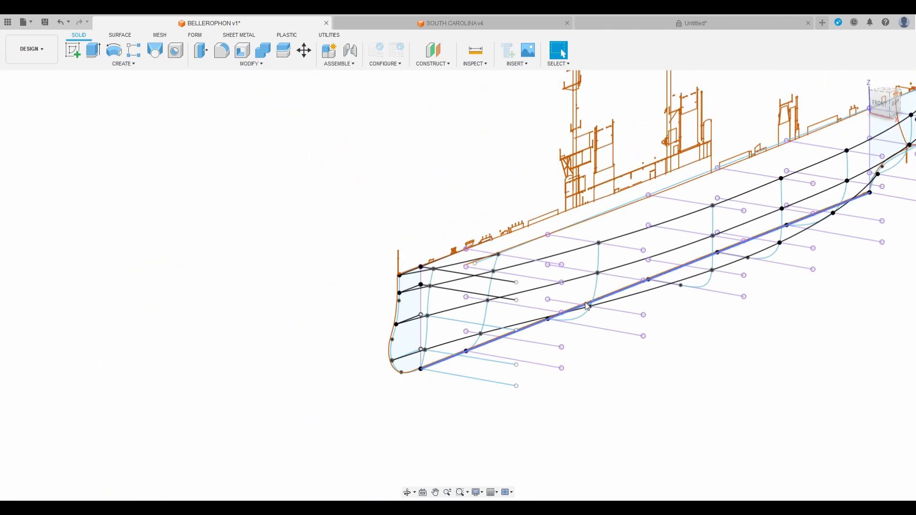
scroll(628, 358, "down", 2)
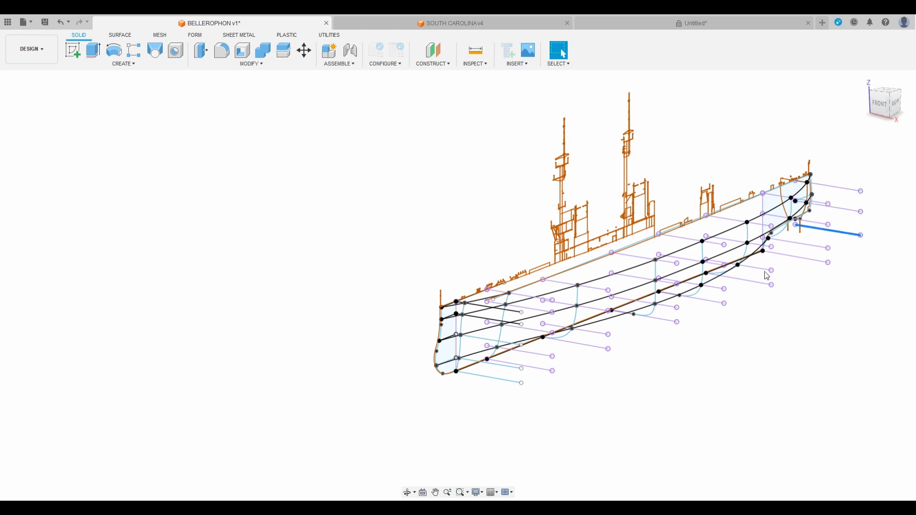
left_click(854, 210)
left_click(849, 234)
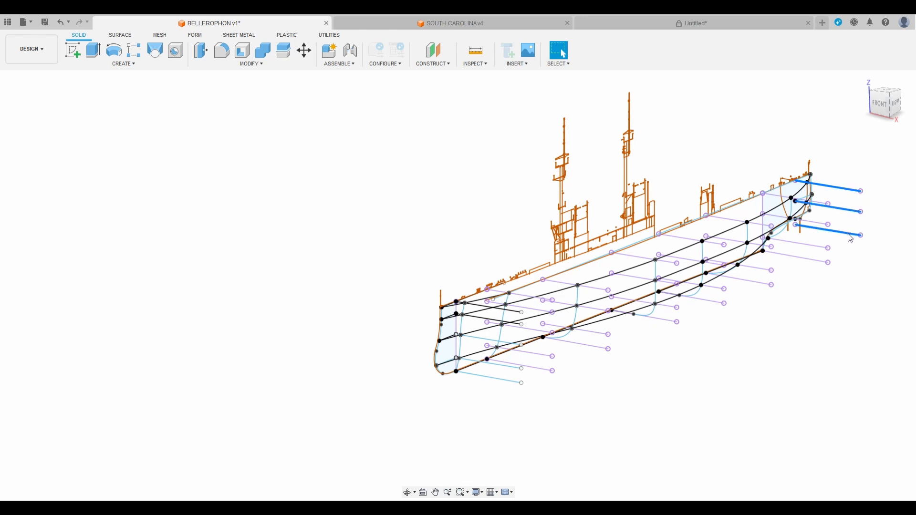
key("Delete")
Delete the horizontal guide lines of the second through seventh cross-sections, keeping those of the first section at the bow
left_click(823, 203)
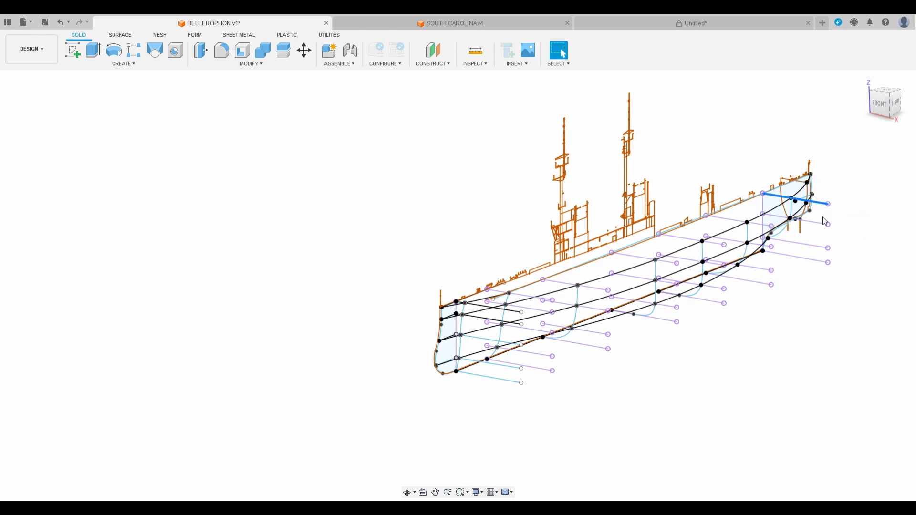
left_click(824, 224)
left_click(824, 249)
left_click(830, 263)
left_click(773, 286)
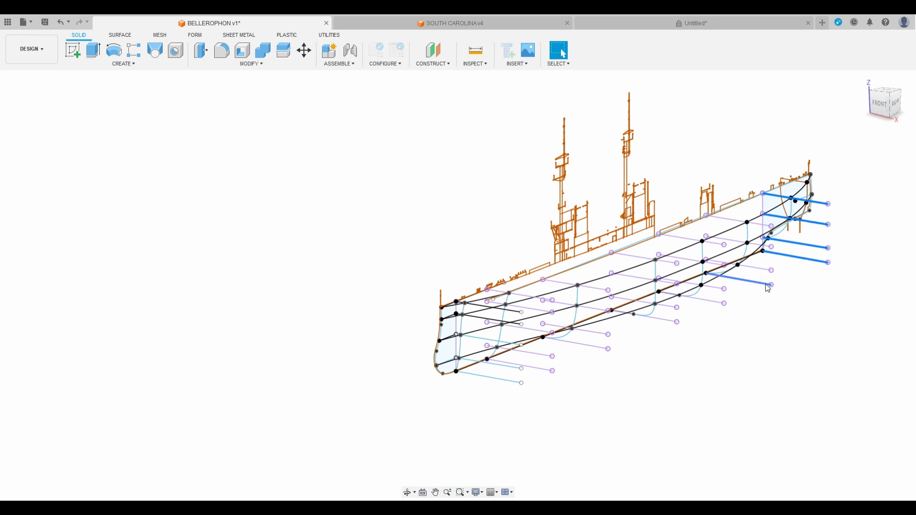
left_click(773, 270)
left_click(758, 246)
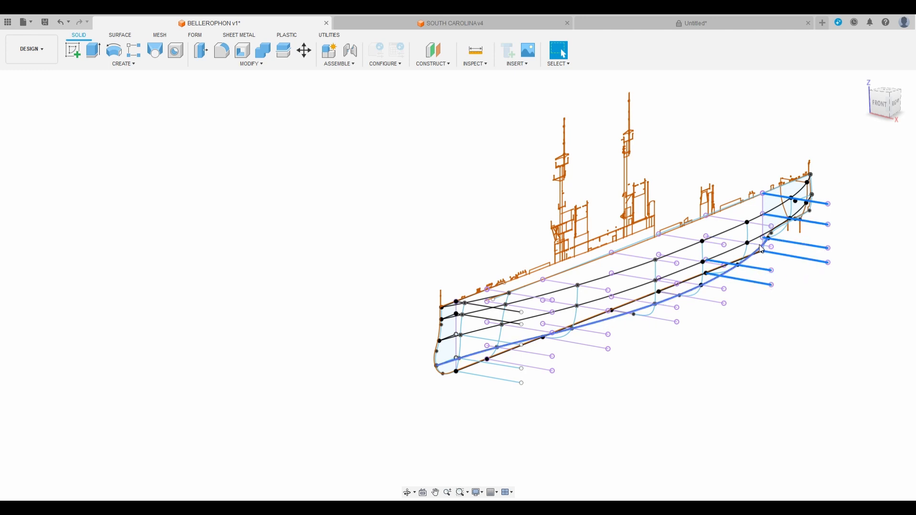
left_click(762, 225)
left_click(718, 244)
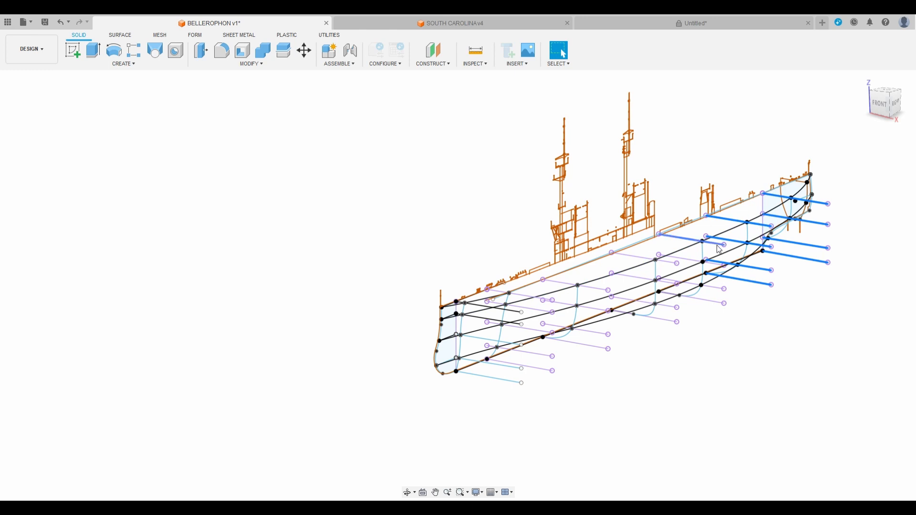
left_click(719, 266)
left_click(714, 287)
left_click(714, 301)
left_click(673, 322)
left_click(671, 308)
left_click(669, 284)
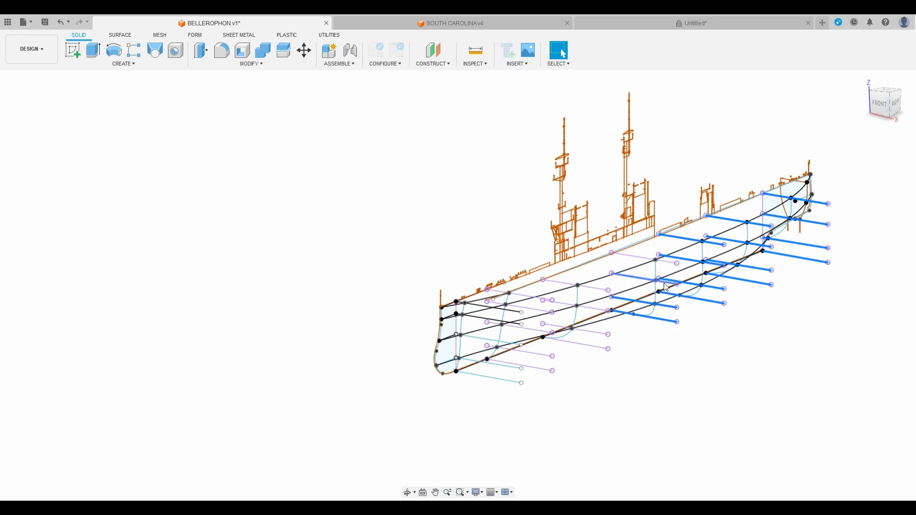
left_click(668, 264)
left_click(601, 289)
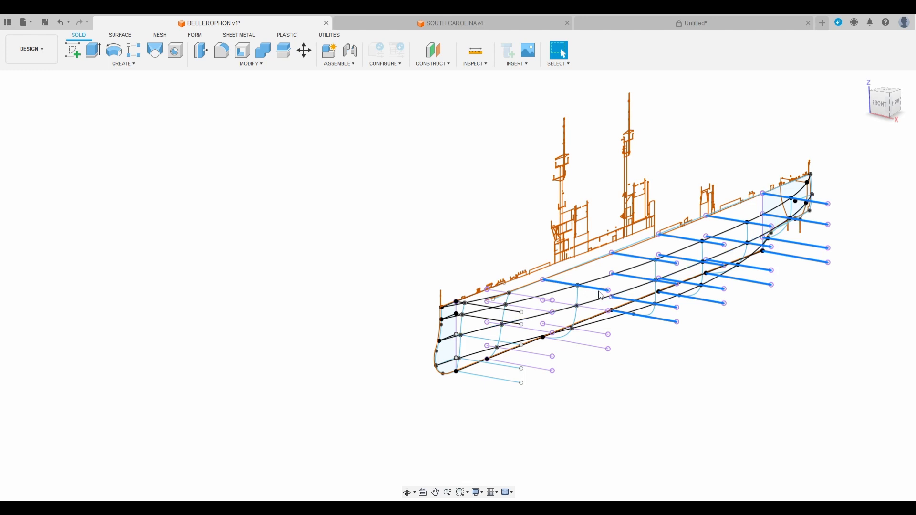
left_click(601, 309)
left_click(602, 336)
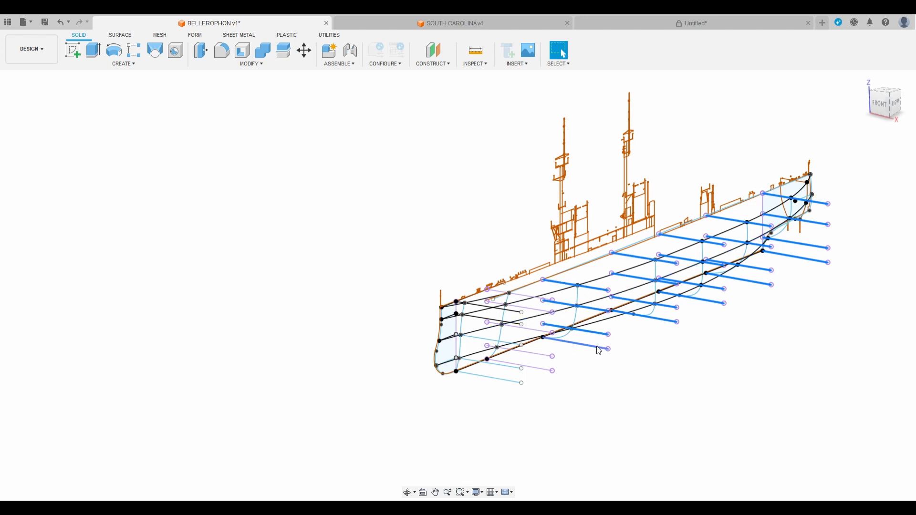
left_click(600, 351)
left_click(536, 369)
left_click(538, 355)
left_click(534, 329)
left_click(531, 309)
left_click(527, 297)
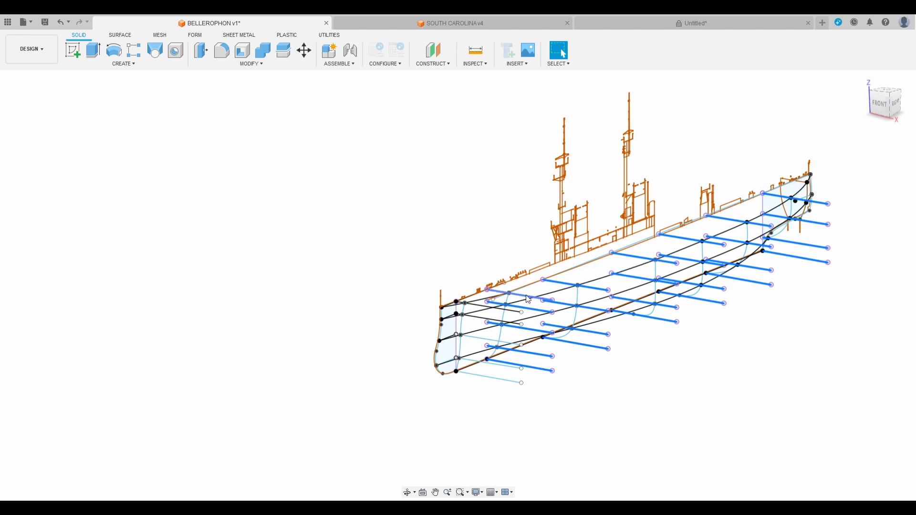
left_click(528, 299)
key("Delete")
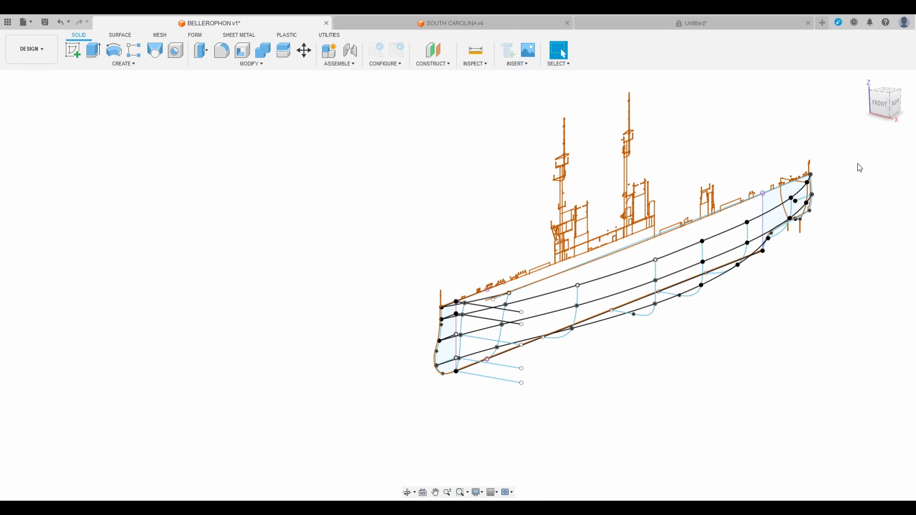
Examine the hull wireframe from several angles along its length, ending close up on the bow sections
mouse_move(890, 101)
left_mouse_down()
mouse_move(875, 97)
mouse_move(894, 121)
mouse_move(892, 100)
mouse_move(889, 112)
left_mouse_up()
middle_click_drag(864, 222, 768, 264)
mouse_move(890, 106)
left_mouse_down()
mouse_move(877, 101)
mouse_move(893, 112)
left_mouse_up()
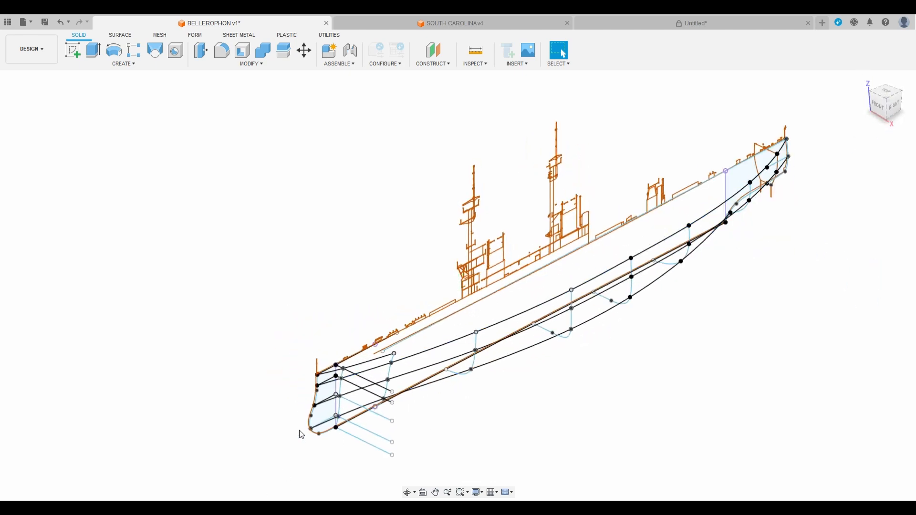
scroll(398, 286, "down", 1)
mouse_move(681, 393)
middle_mouse_down()
mouse_move(699, 375)
mouse_move(798, 343)
middle_mouse_up()
left_click_drag(892, 112, 891, 103)
scroll(410, 308, "up", 3)
scroll(411, 309, "up", 3)
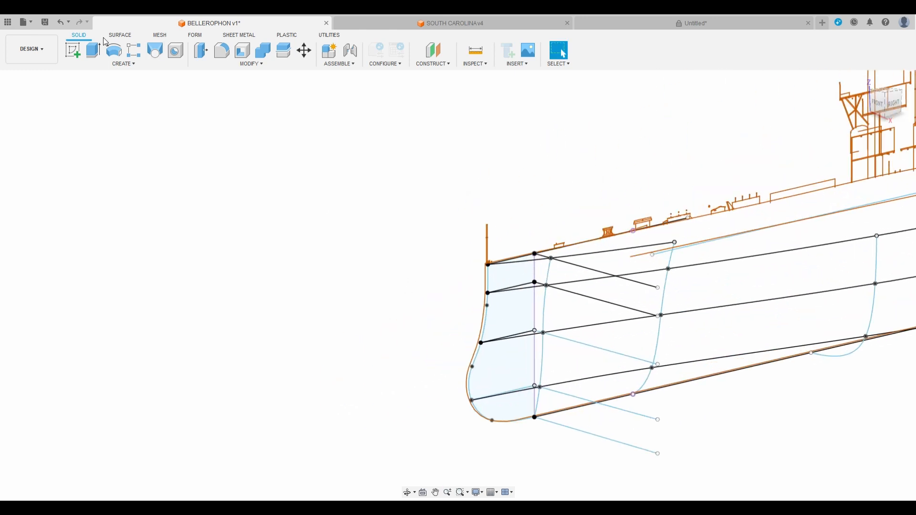
Start a surface Loft using the first cross-section curve and the curved bow outline as its profiles
left_click(120, 36)
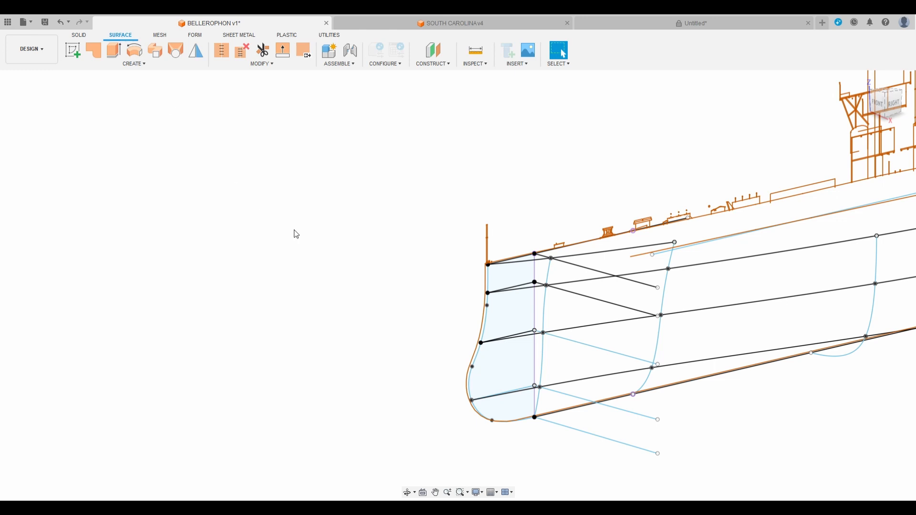
left_click(179, 57)
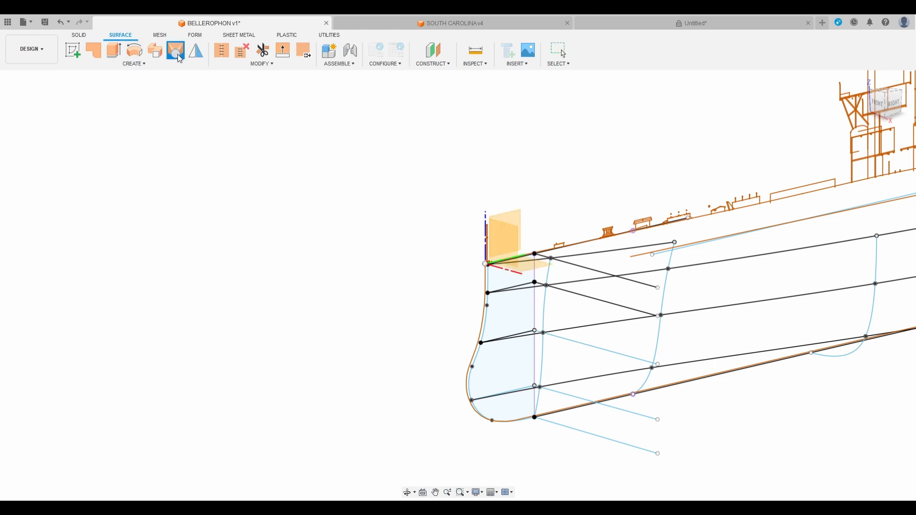
middle_click_drag(345, 204, 268, 179)
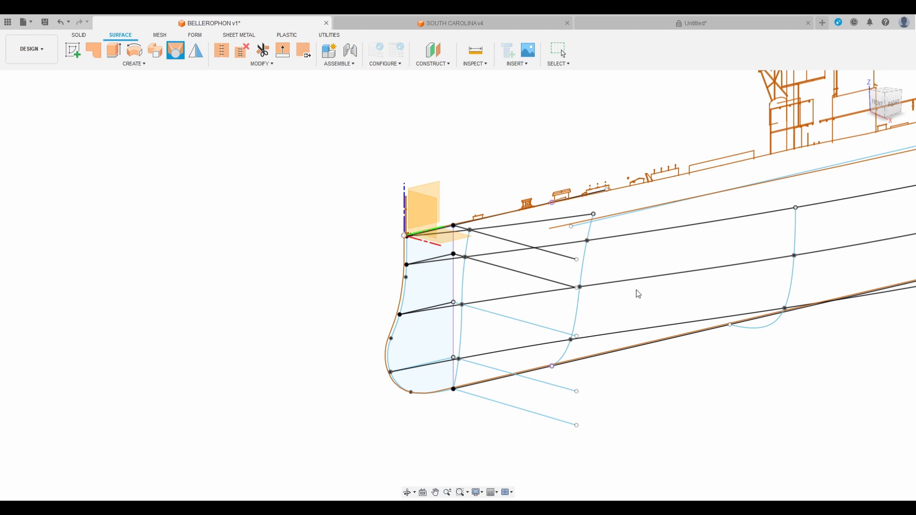
left_click(465, 281)
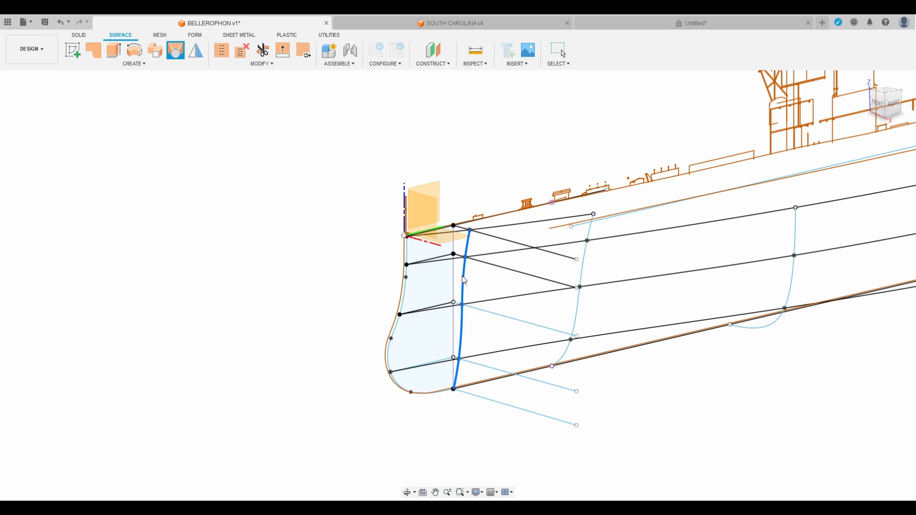
left_click(391, 359)
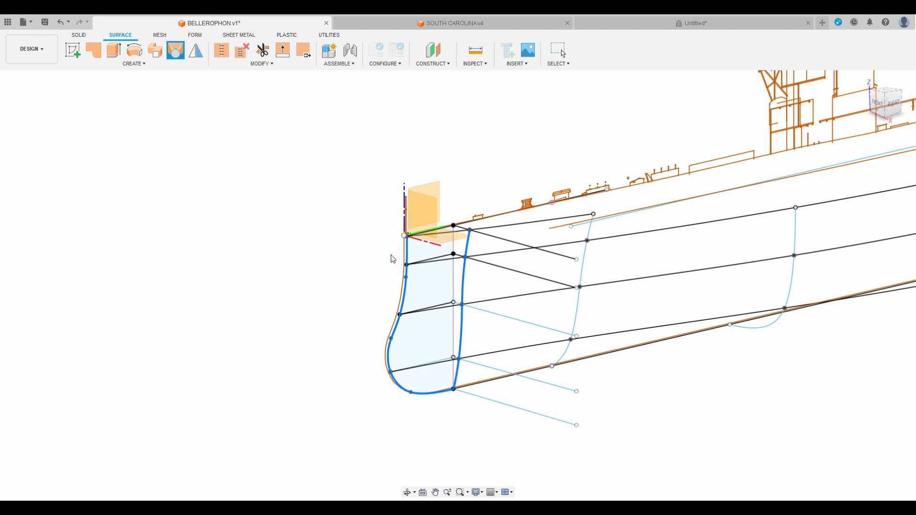
left_click(427, 395)
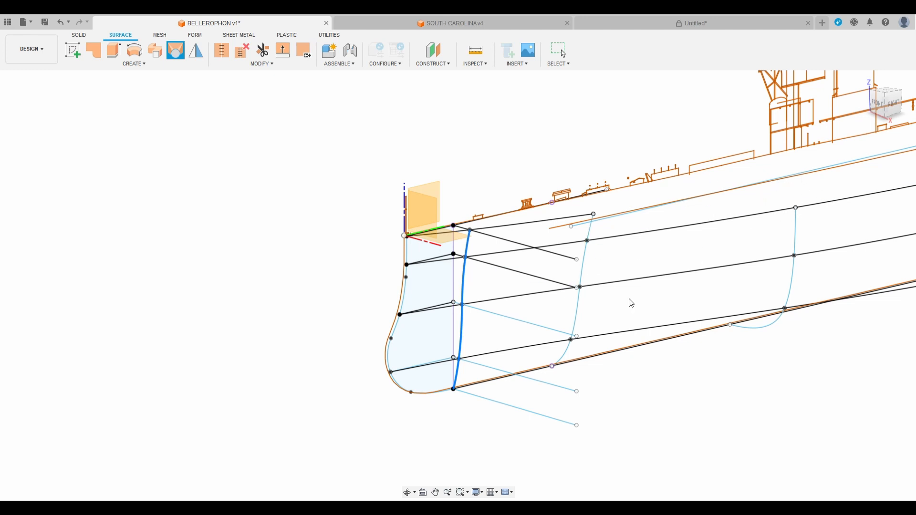
left_click(405, 300)
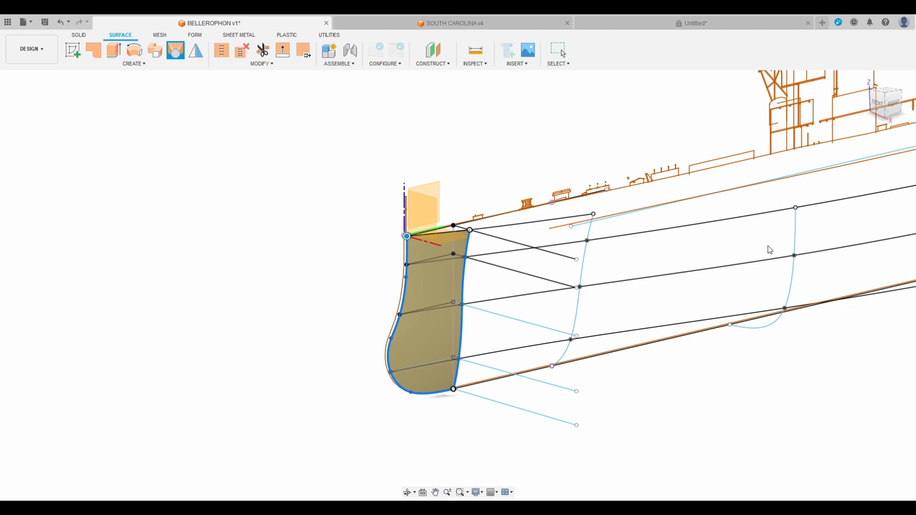
Add the four longitudinal splines as guide rails to the bow surface loft and complete it
left_click_drag(887, 102, 898, 117)
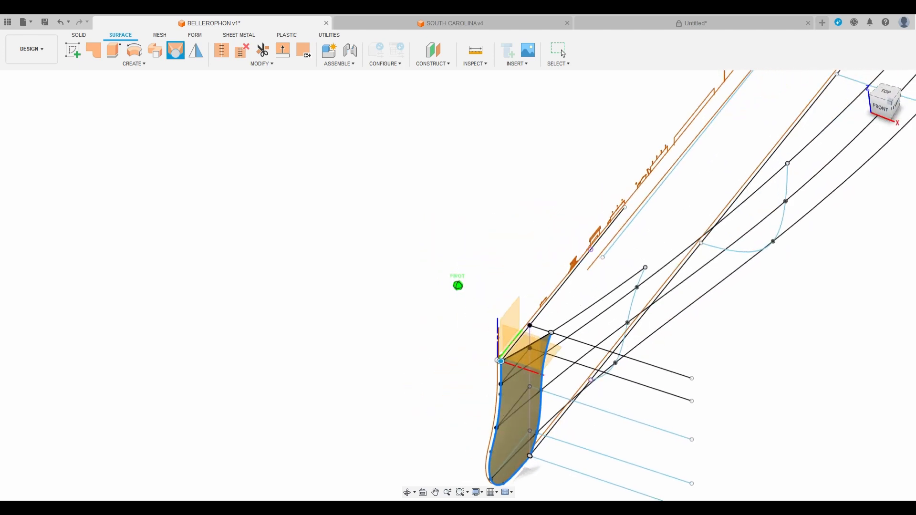
middle_click_drag(518, 192, 505, 114)
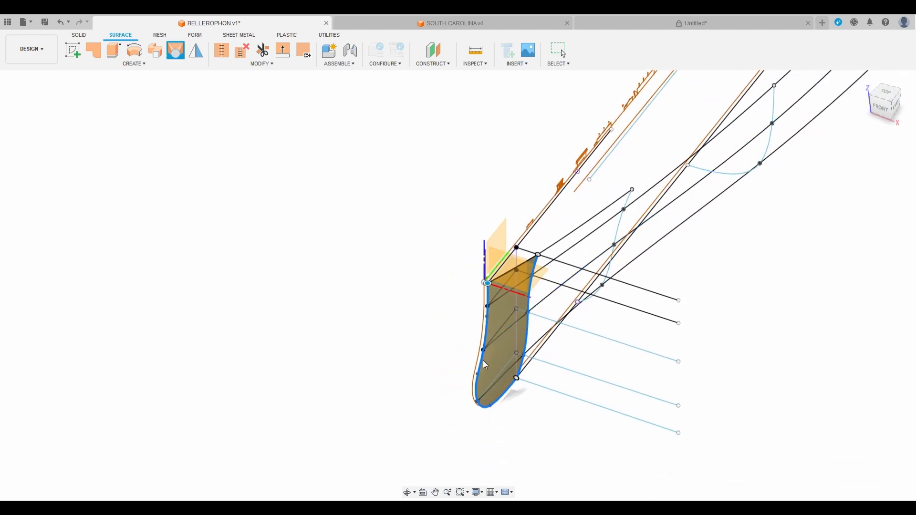
left_click_drag(888, 100, 893, 110)
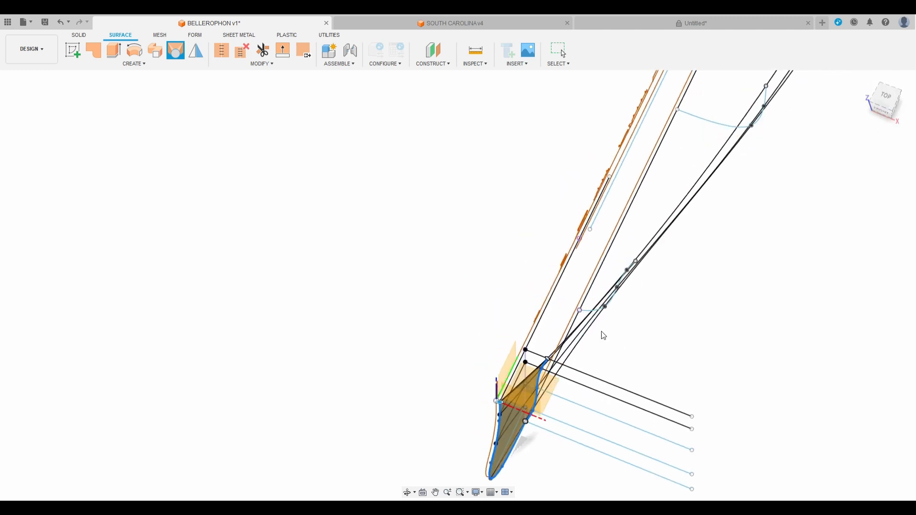
scroll(526, 408, "up", 5)
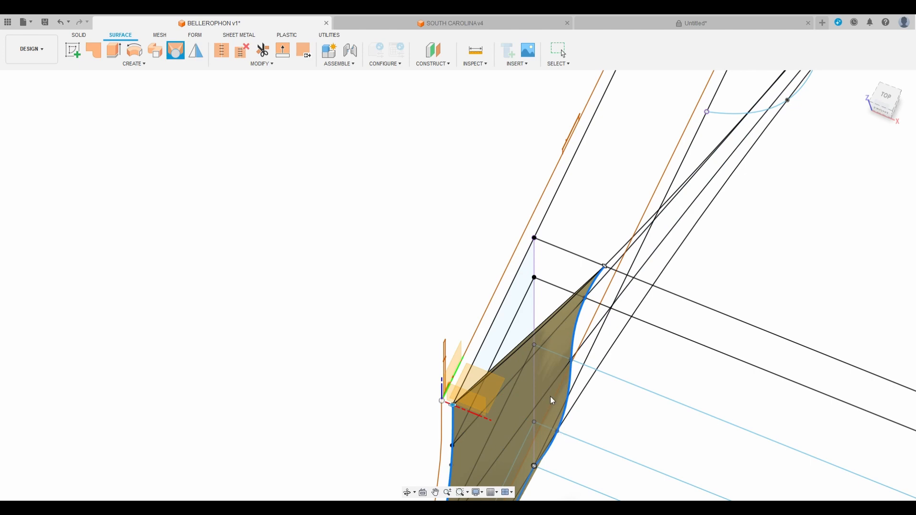
left_click_drag(893, 107, 875, 74)
middle_click_drag(587, 233, 540, 364)
scroll(536, 344, "down", 3)
middle_click_drag(564, 296, 553, 334)
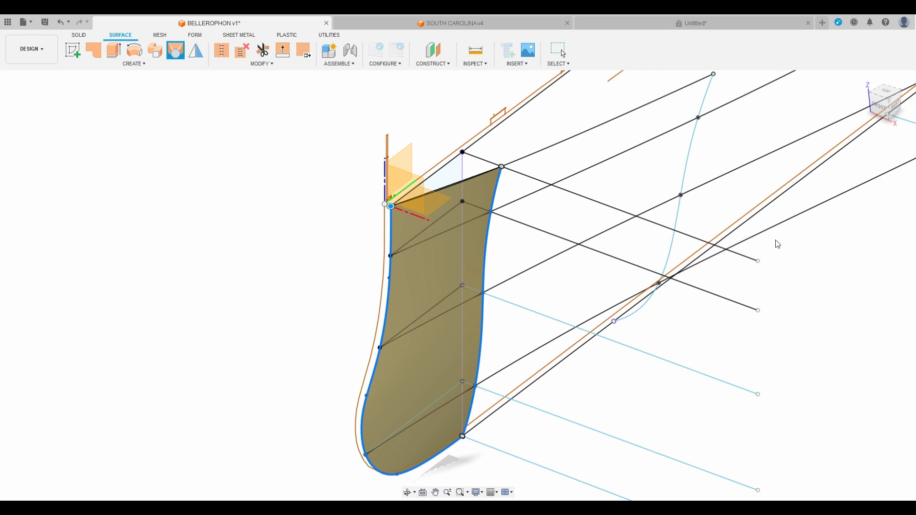
left_click(455, 187)
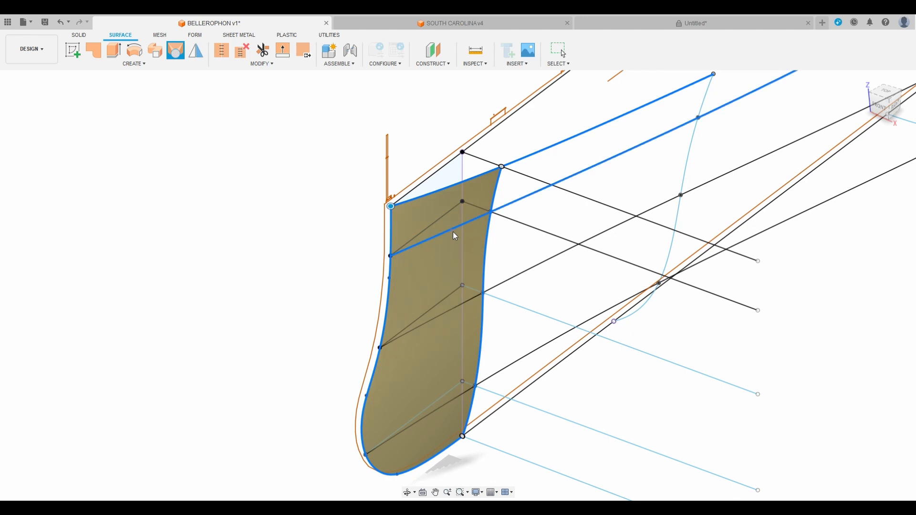
left_click(447, 316)
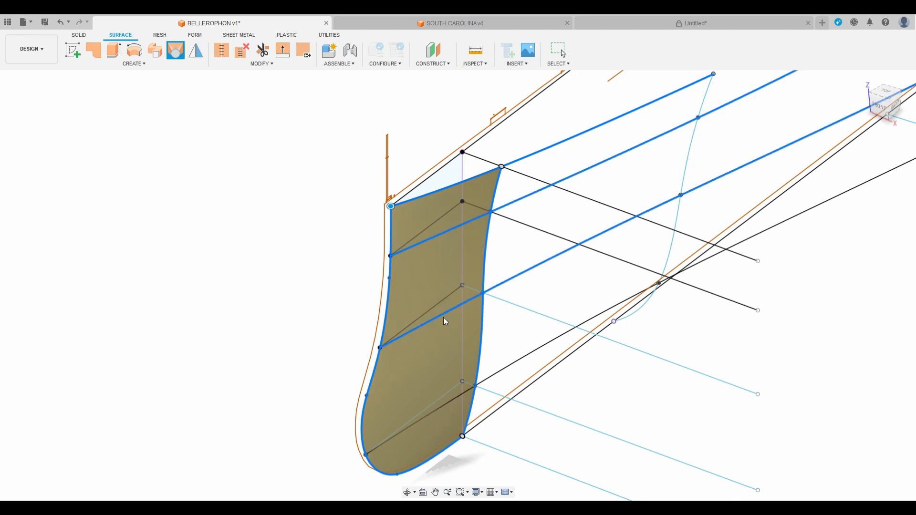
left_click(437, 413)
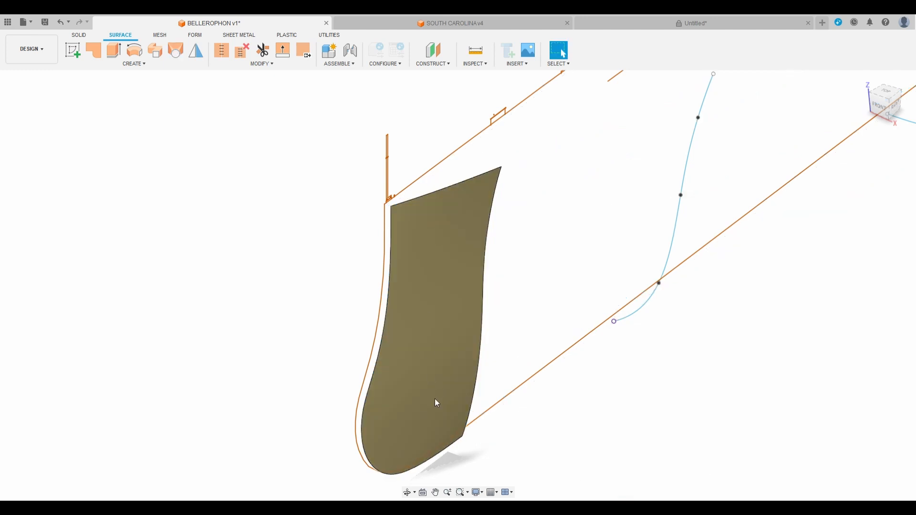
Show the bow and keel profile sketch, the first cross-section's sketch and the longitudinal spline sketch again
scroll(432, 397, "down", 3)
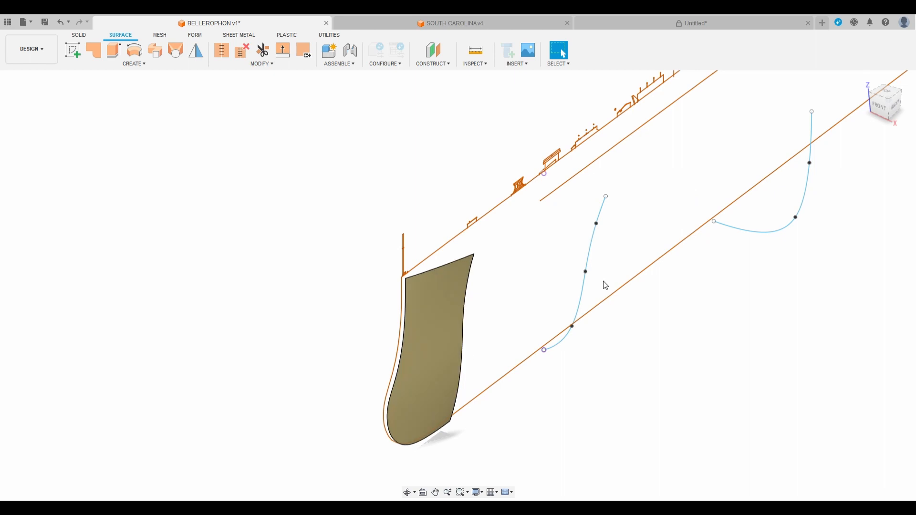
middle_click_drag(869, 114, 866, 109, "shift")
middle_click_drag(827, 166, 557, 198)
scroll(648, 224, "down", 2)
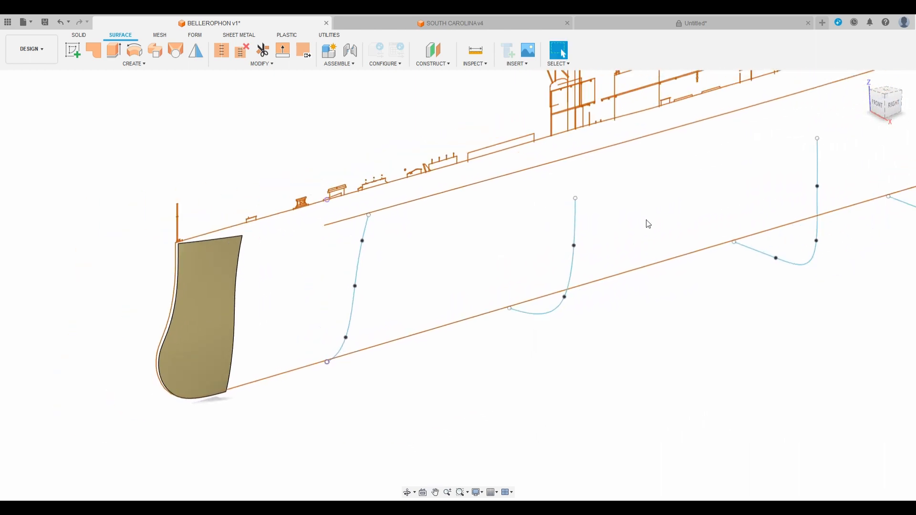
middle_click_drag(649, 224, 600, 270)
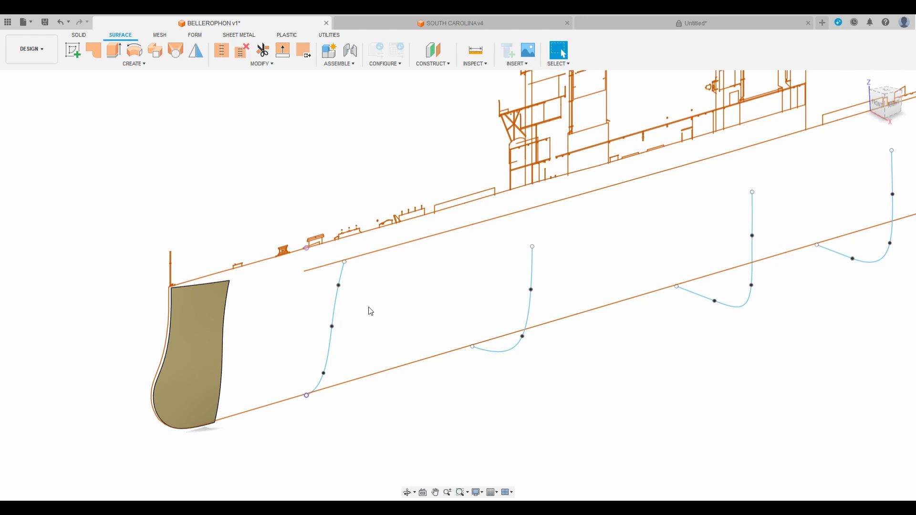
middle_click_drag(372, 311, 419, 303)
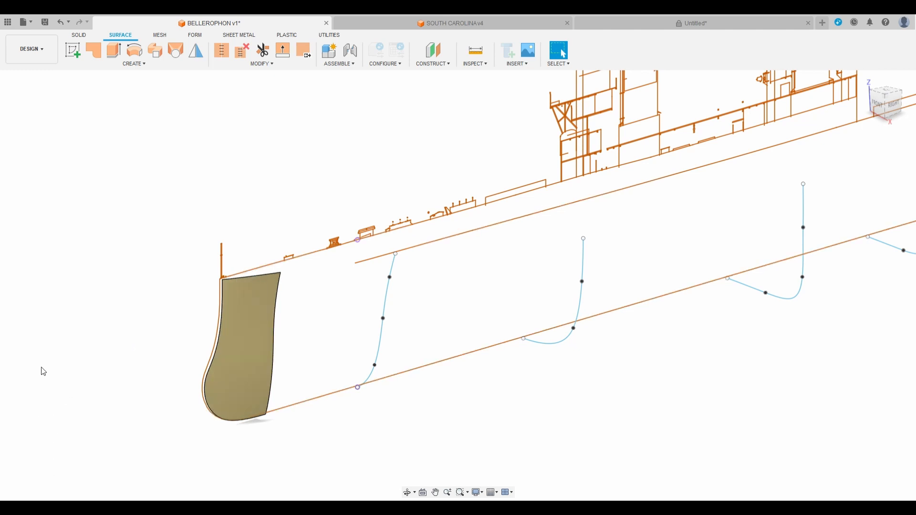
left_click(42, 345)
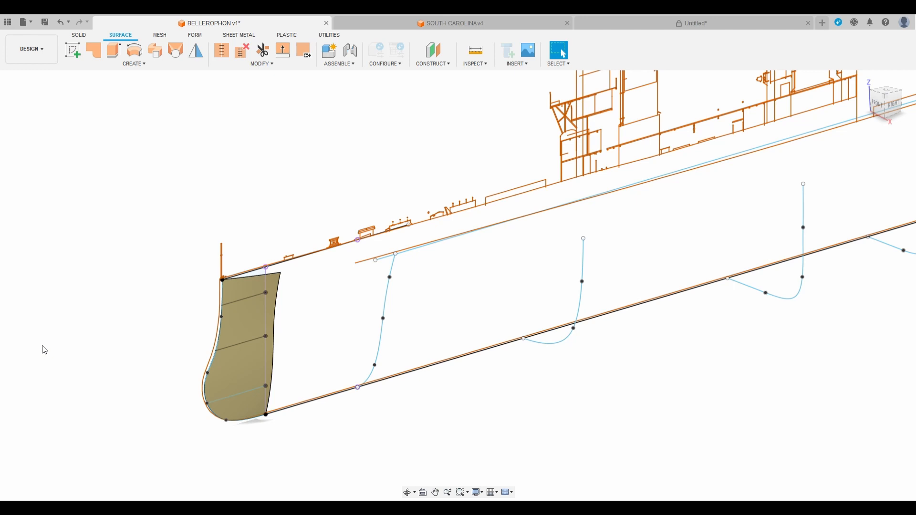
left_click(42, 364)
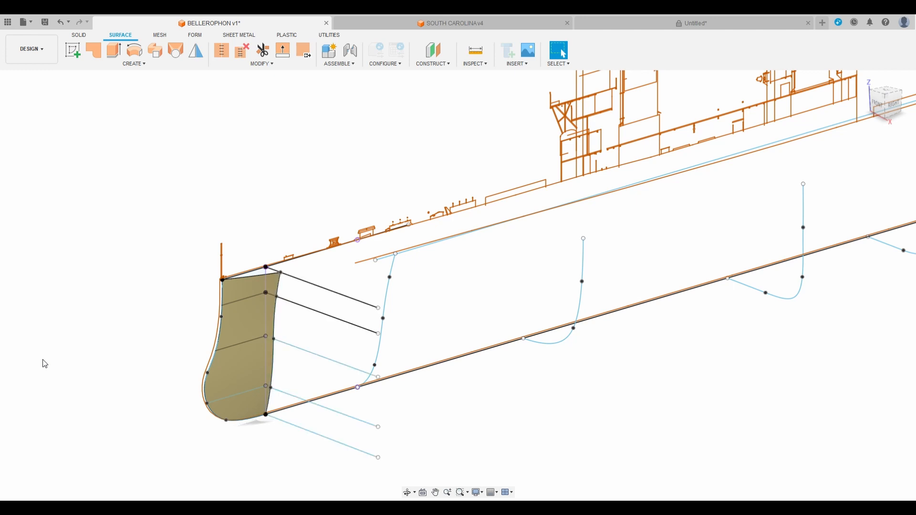
left_click(46, 450)
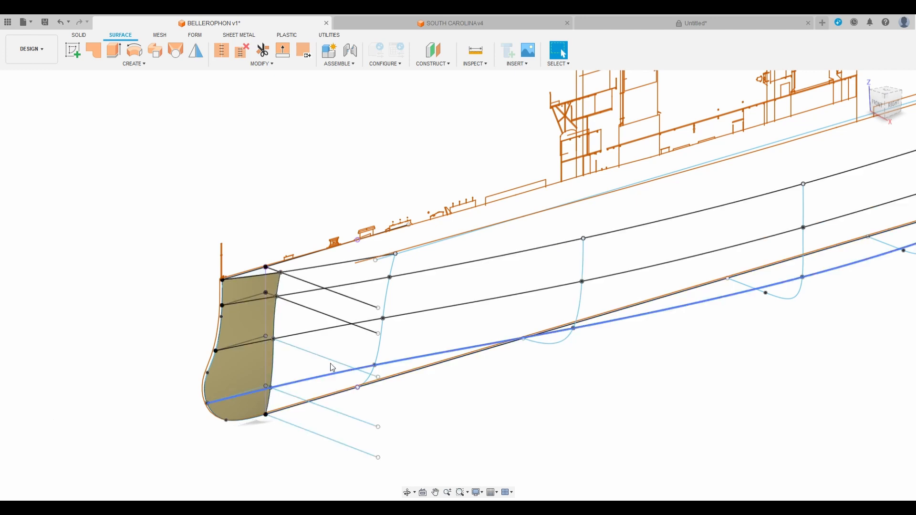
Start a surface Loft using the first and second cross-section curves as its profiles
left_click(181, 55)
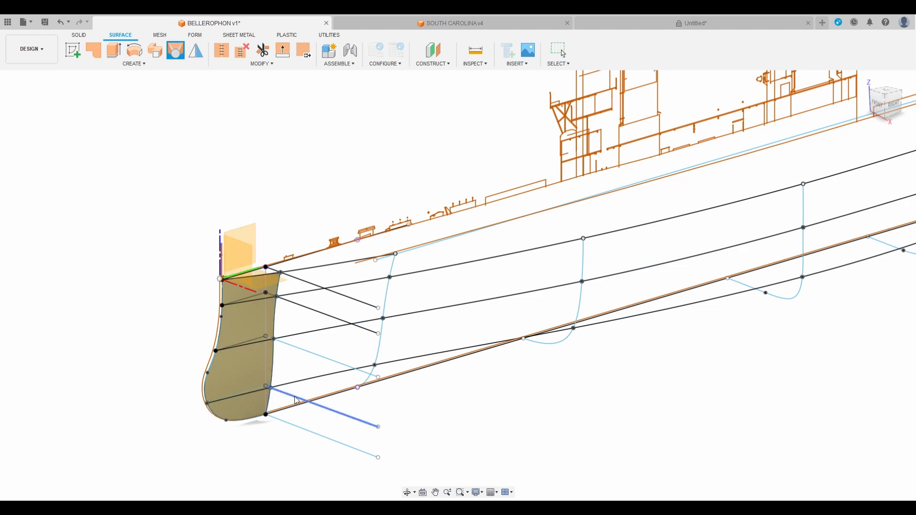
scroll(266, 370, "up", 3)
left_click(265, 368)
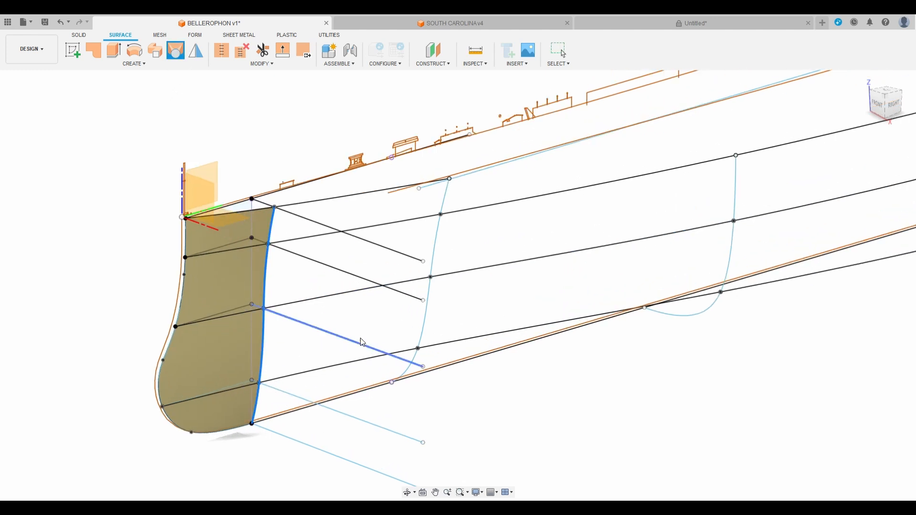
left_click(429, 316)
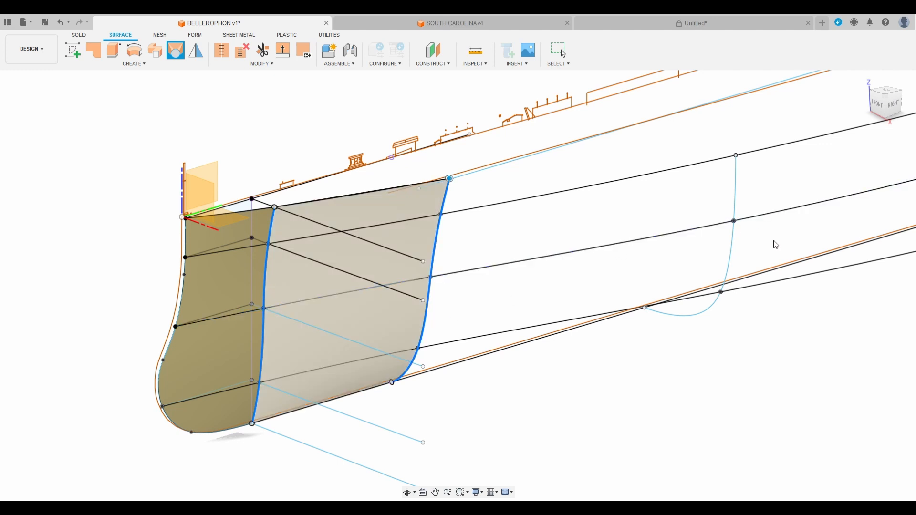
Add the four longitudinal splines and the straight keel line as guide rails and complete the loft between the first two cross-sections
left_click(353, 194)
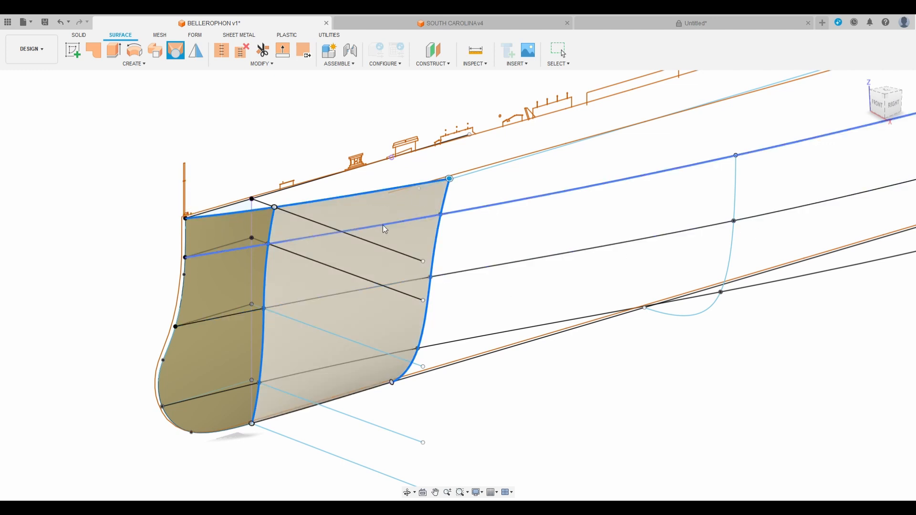
left_click(385, 226)
left_click(347, 293)
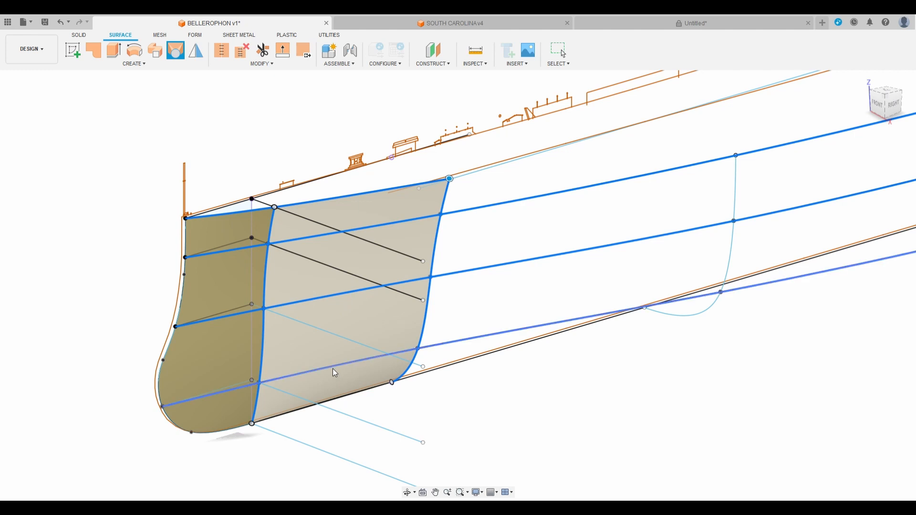
left_click(336, 373)
left_click(336, 401)
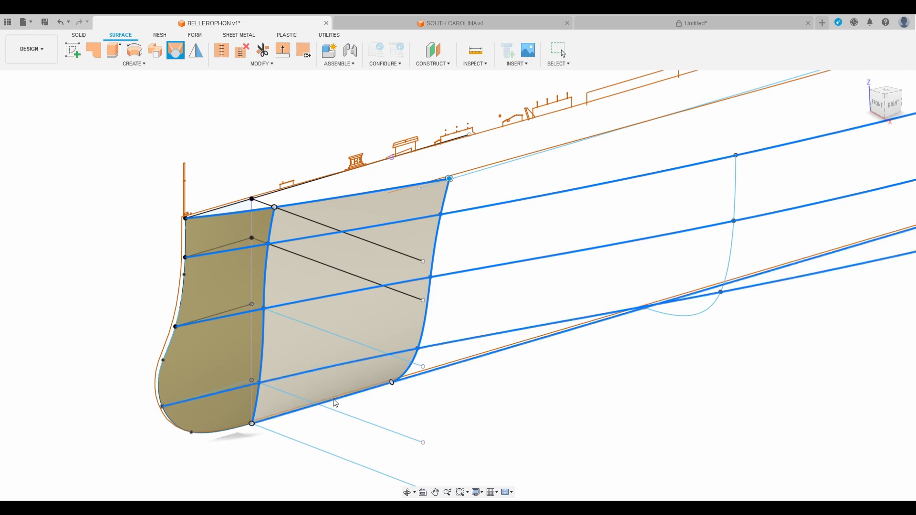
left_click(257, 413)
key("Return")
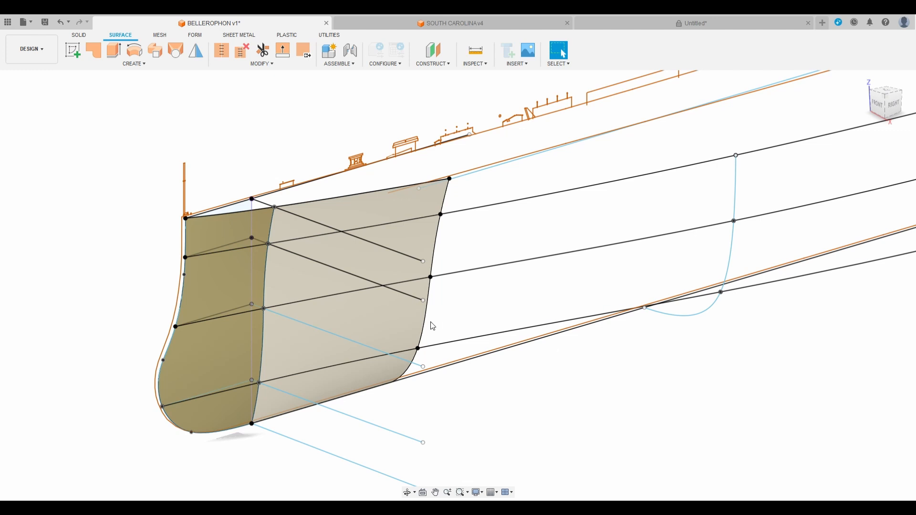
scroll(336, 263, "down", 3)
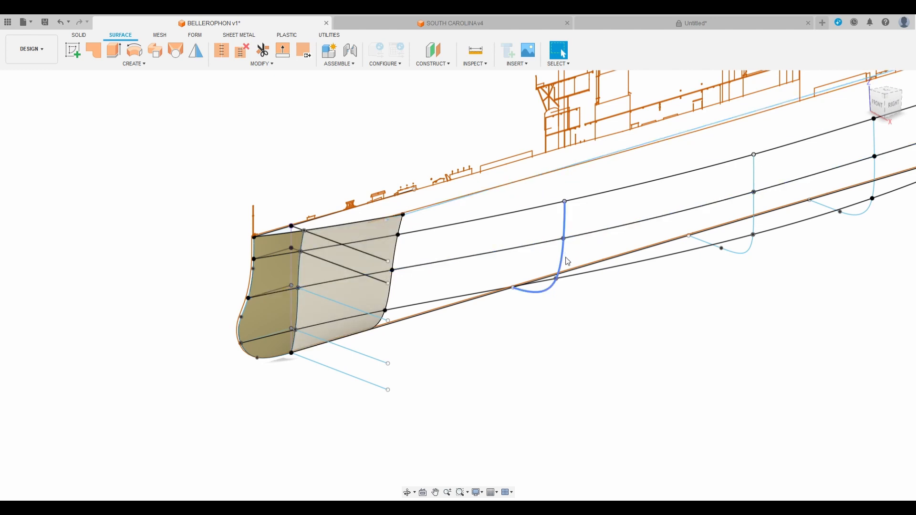
left_click(176, 50)
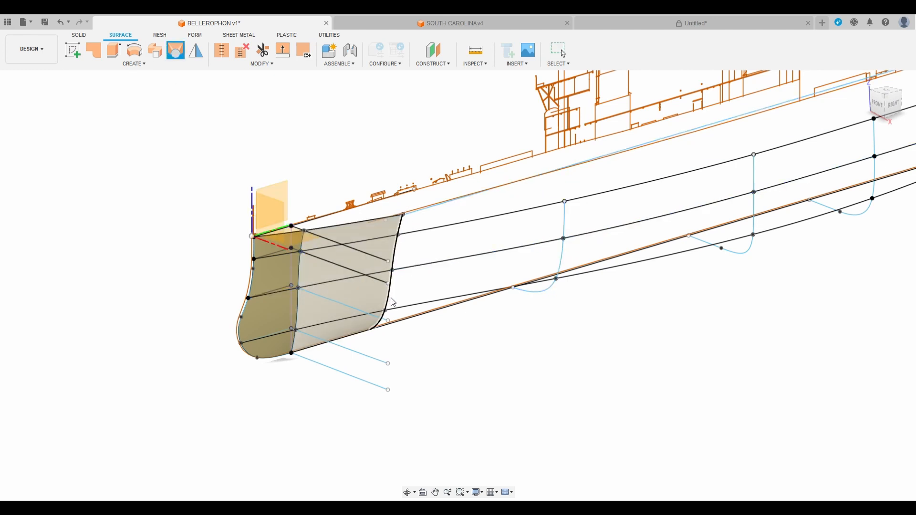
left_click(389, 300)
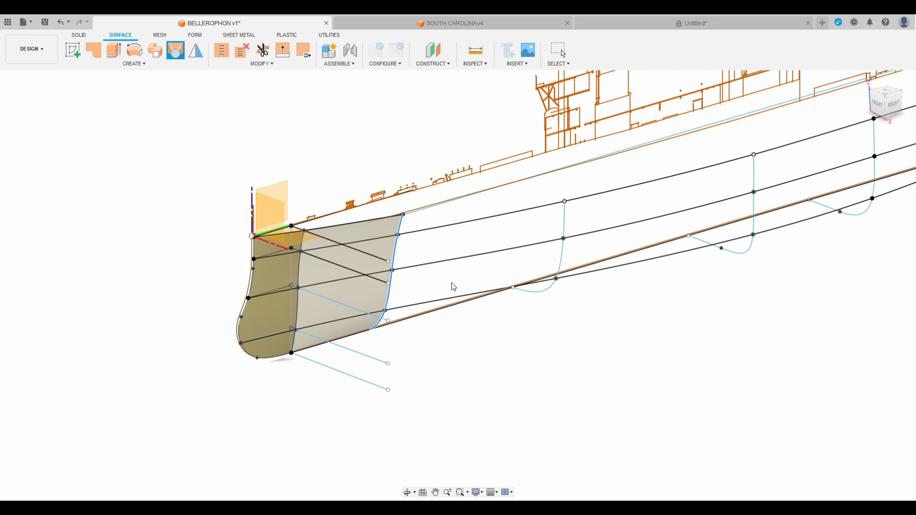
left_click(562, 263)
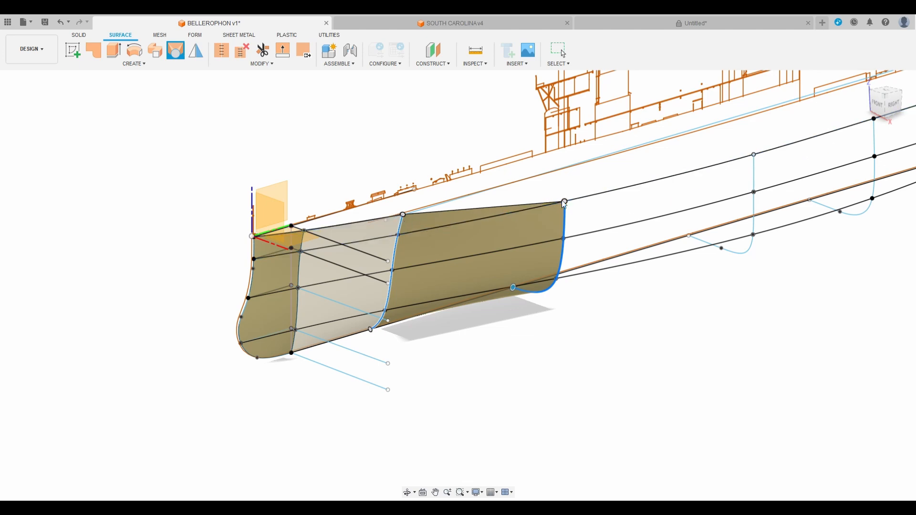
scroll(569, 224, "up", 3)
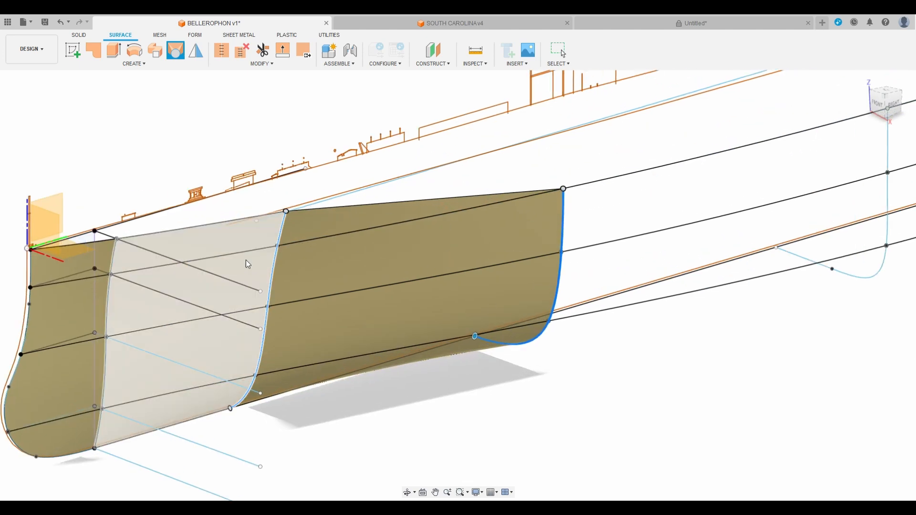
left_click(891, 360)
scroll(771, 321, "down", 3)
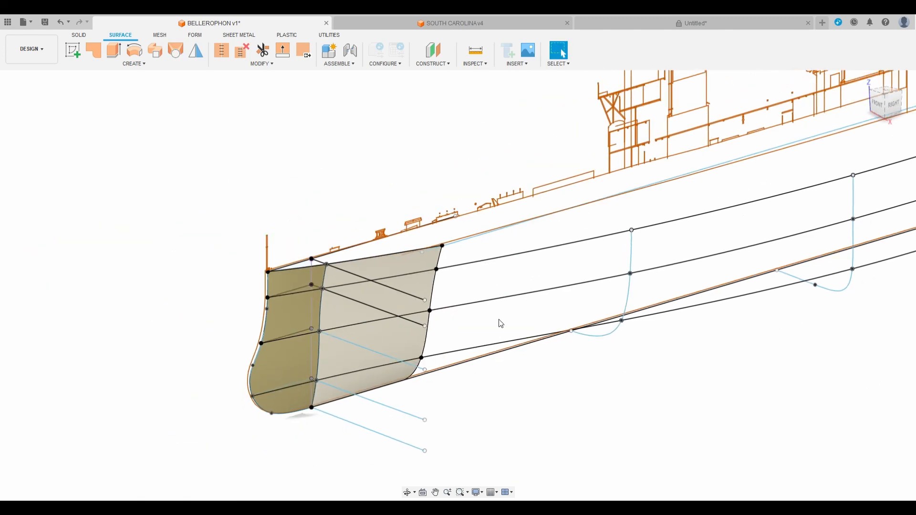
Edit the second cross-section's sketch and draw a short horizontal line outward from where the second spline from the deck meets the curve
scroll(426, 308, "up", 4)
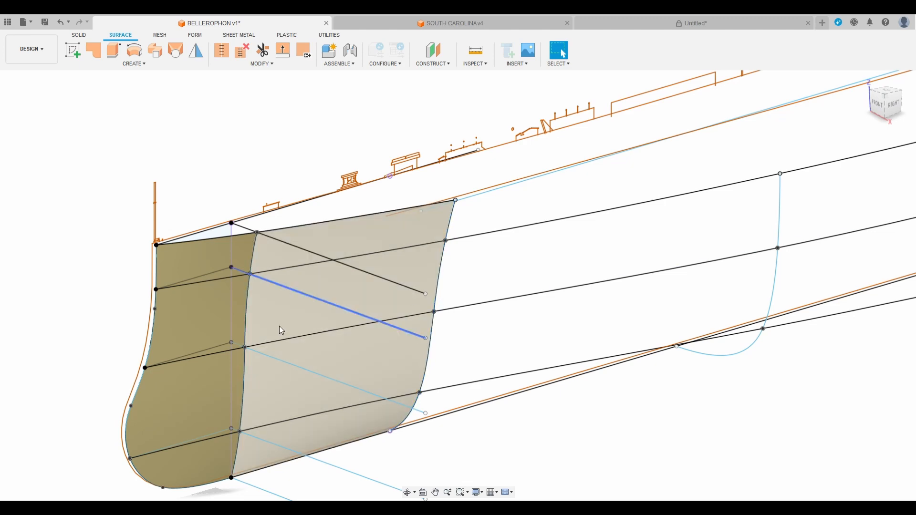
left_click(438, 290)
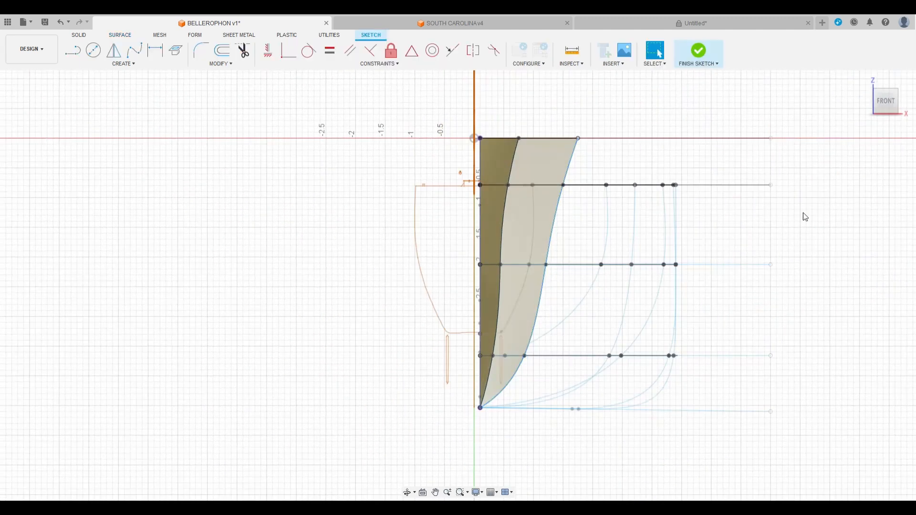
left_click_drag(886, 102, 869, 108)
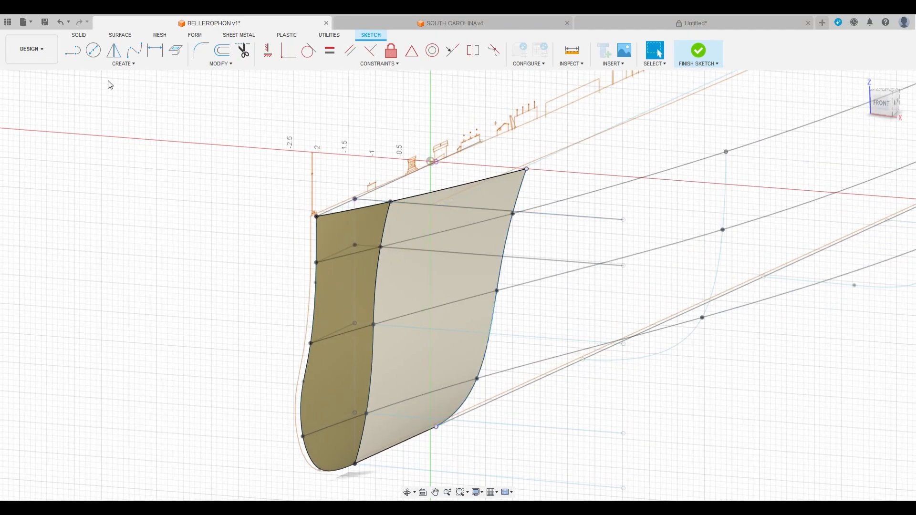
key("l")
scroll(515, 209, "up", 3)
left_click(514, 245)
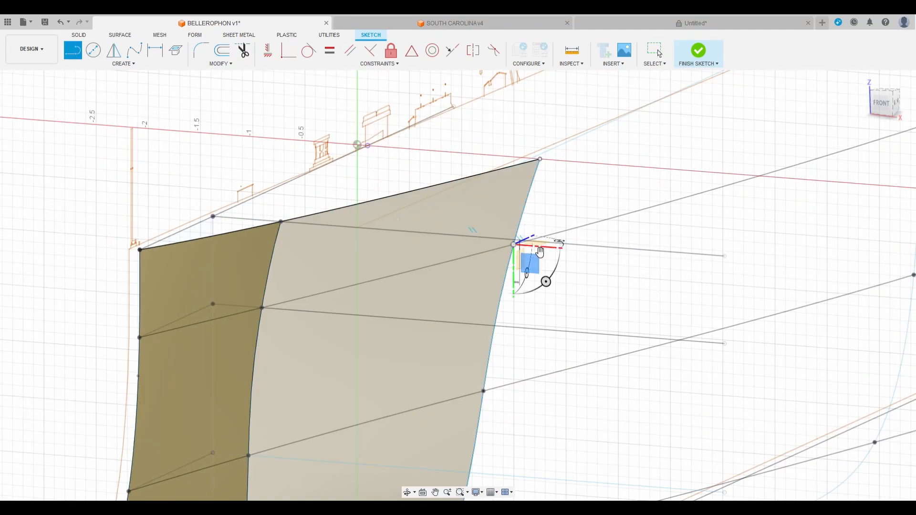
left_click(567, 248)
left_click(609, 292)
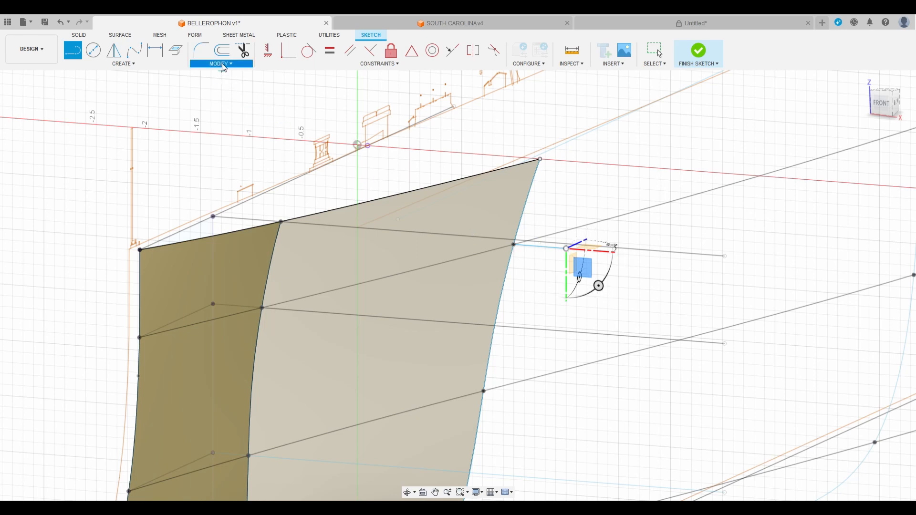
key("Escape")
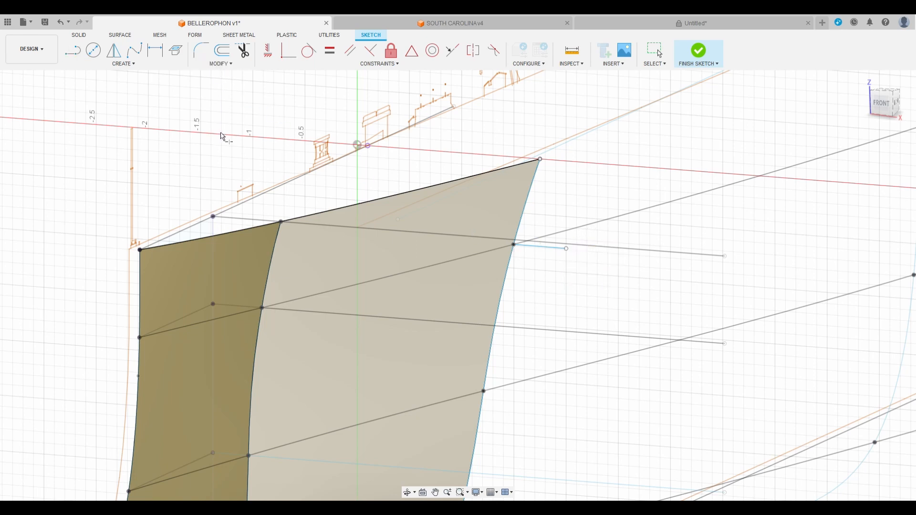
Break the second cross-section curve at the short line's start point, trim away the short line and finish the sketch
left_click(517, 238)
left_click(244, 53)
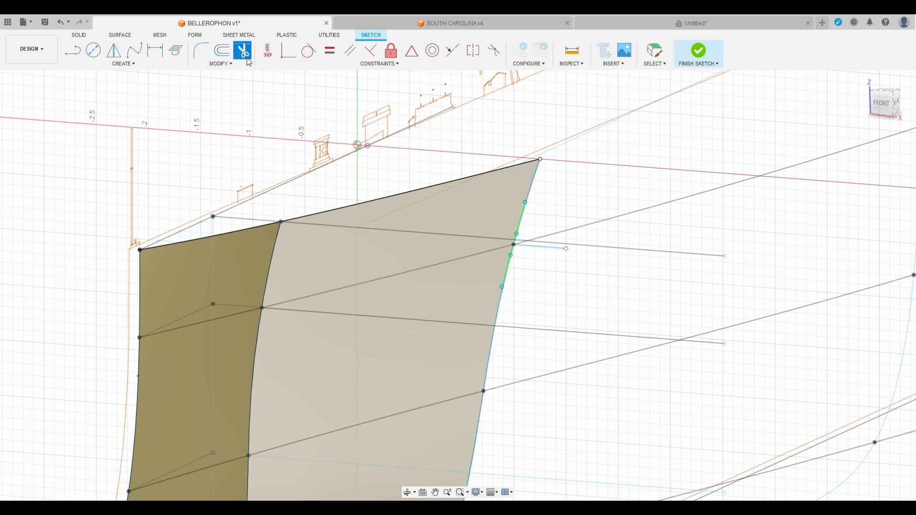
left_click(549, 247)
left_click(706, 51)
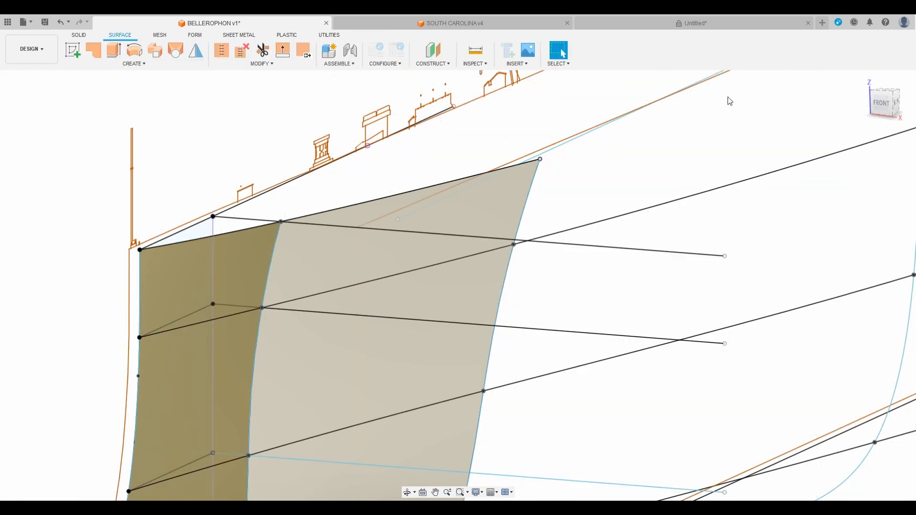
Start a surface Loft from the lower portion of the broken second cross-section curve through the third, fourth and fifth cross-section curves
left_click_drag(886, 102, 875, 104)
scroll(387, 138, "down", 5)
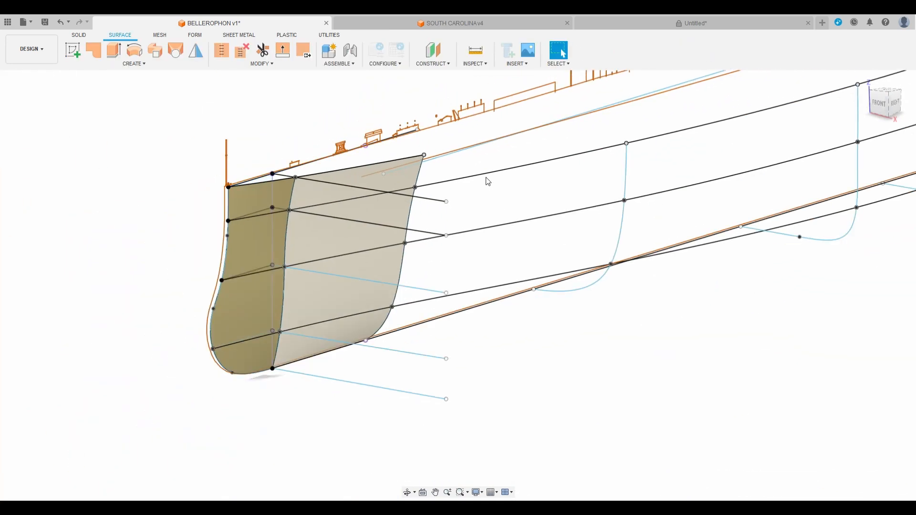
scroll(487, 182, "up", 3)
left_click(175, 50)
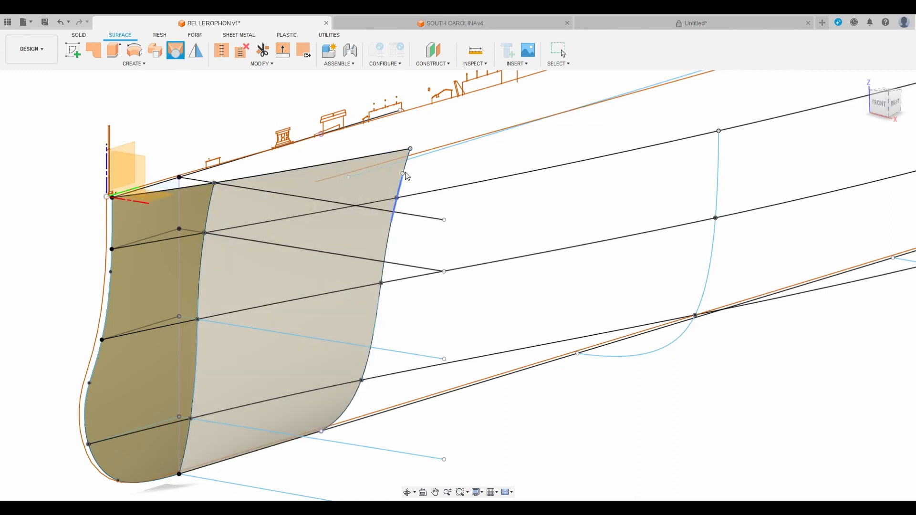
left_click(385, 246)
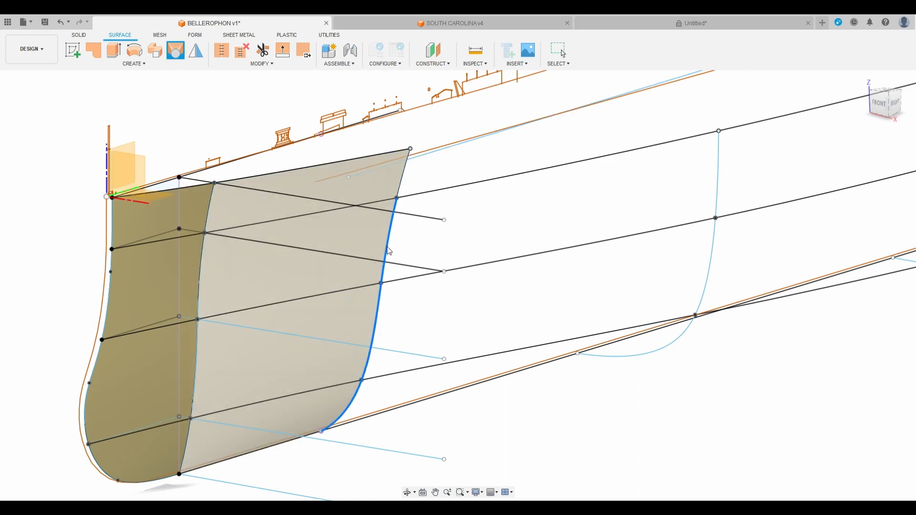
scroll(236, 254, "down", 3)
scroll(461, 281, "up", 3)
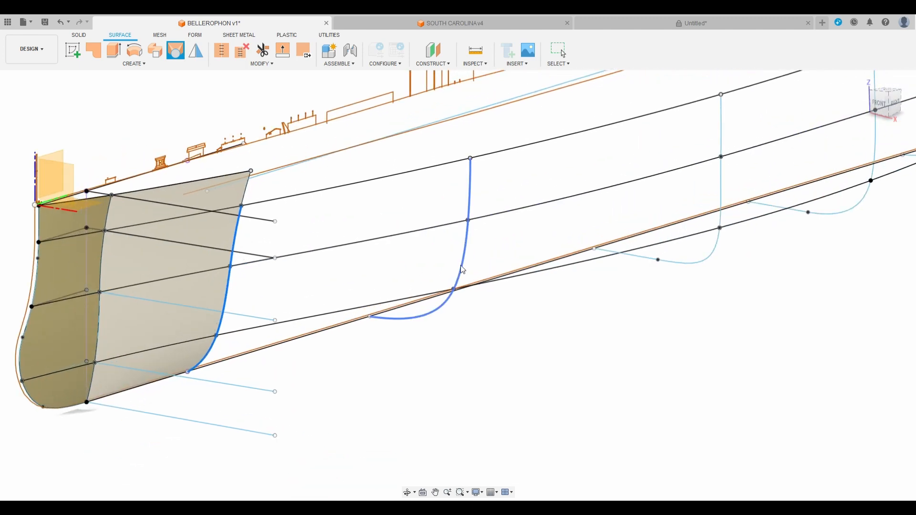
left_click(462, 281)
scroll(281, 267, "down", 3)
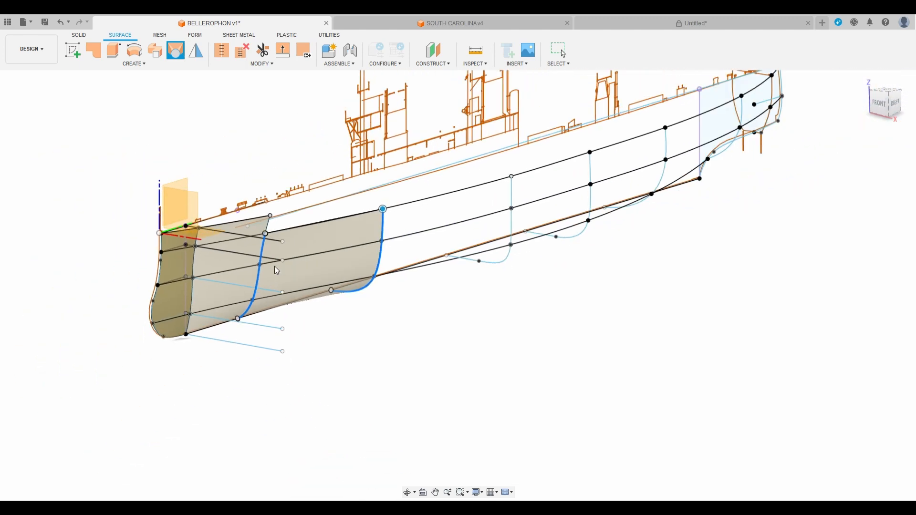
left_click(513, 227)
left_click(590, 203)
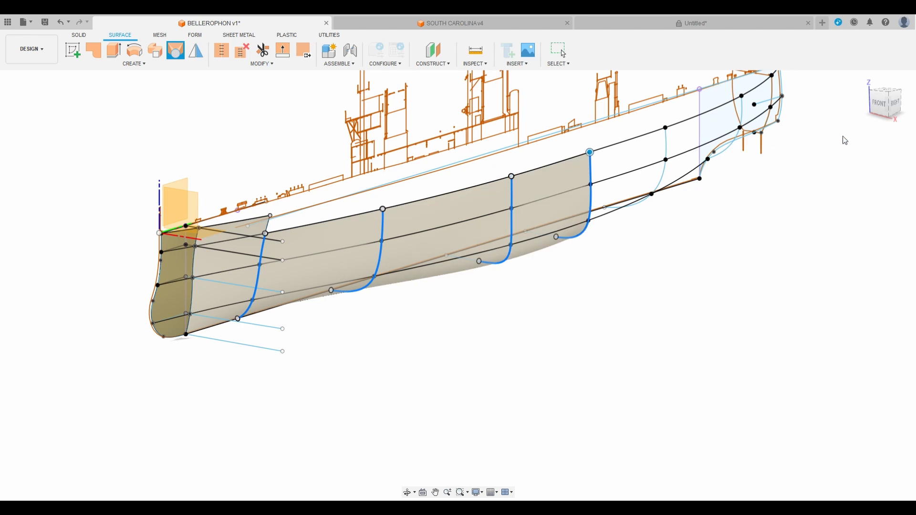
Add the two remaining cross-section curves toward the stern as profiles of the midship loft
left_click_drag(876, 115, 829, 136)
middle_click_drag(632, 240, 255, 344)
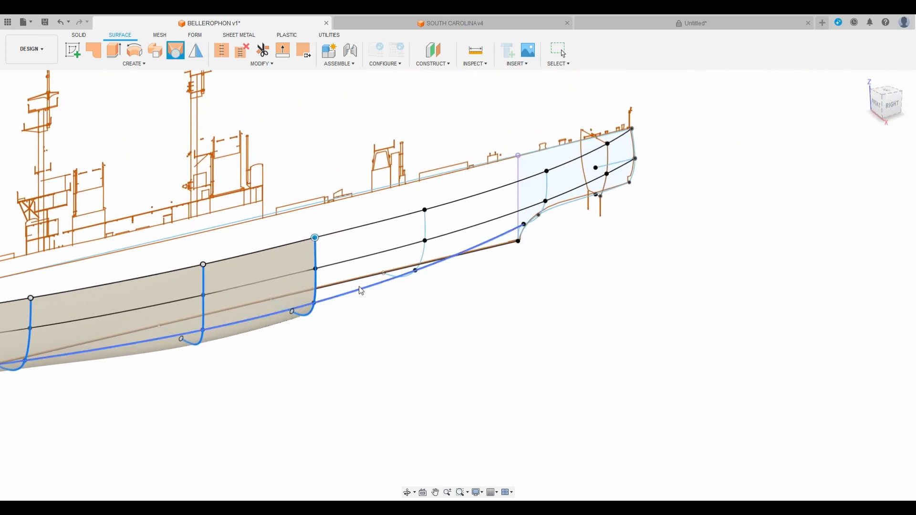
left_click(424, 260)
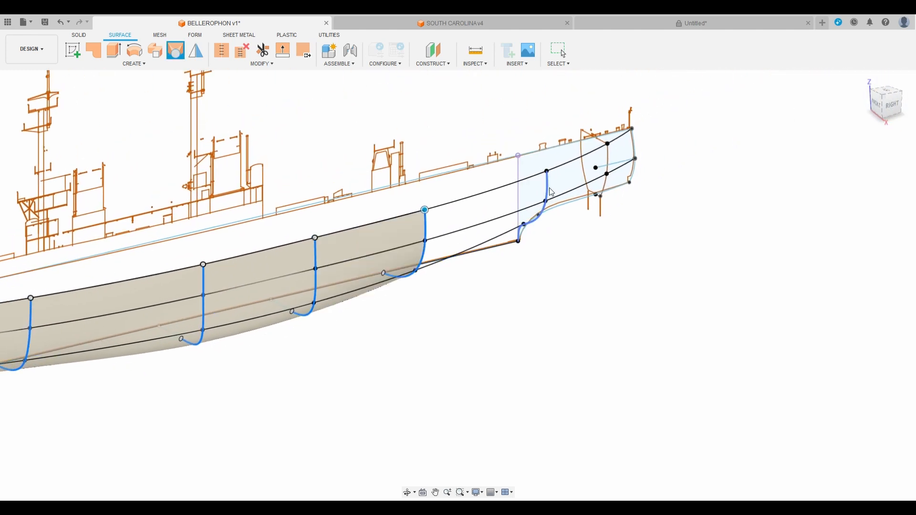
left_click(549, 193)
scroll(611, 230, "down", 5)
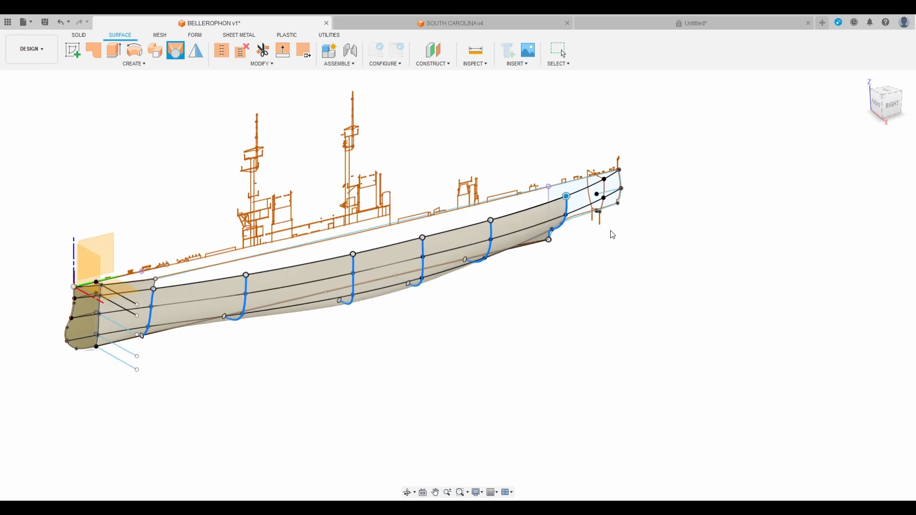
scroll(340, 316, "up", 2)
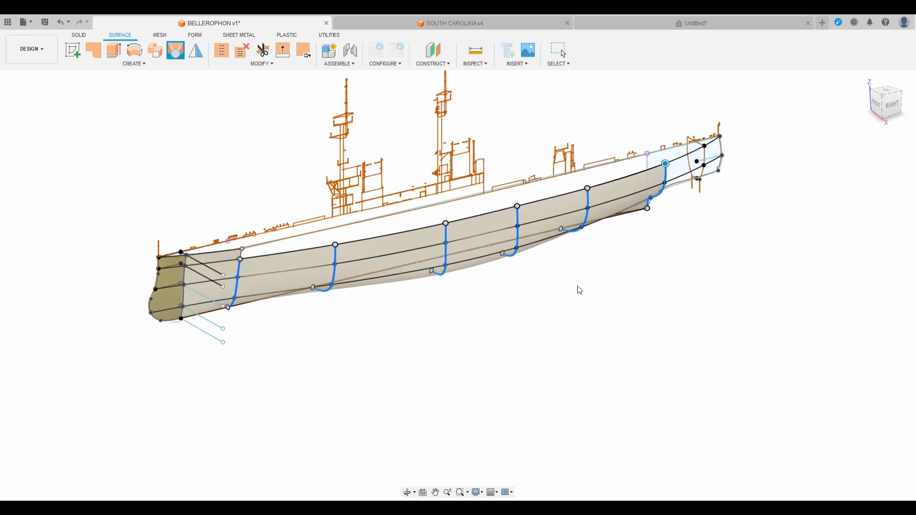
Add the three longitudinal splines and the keel line as guide rails of the midship loft
left_click(294, 252)
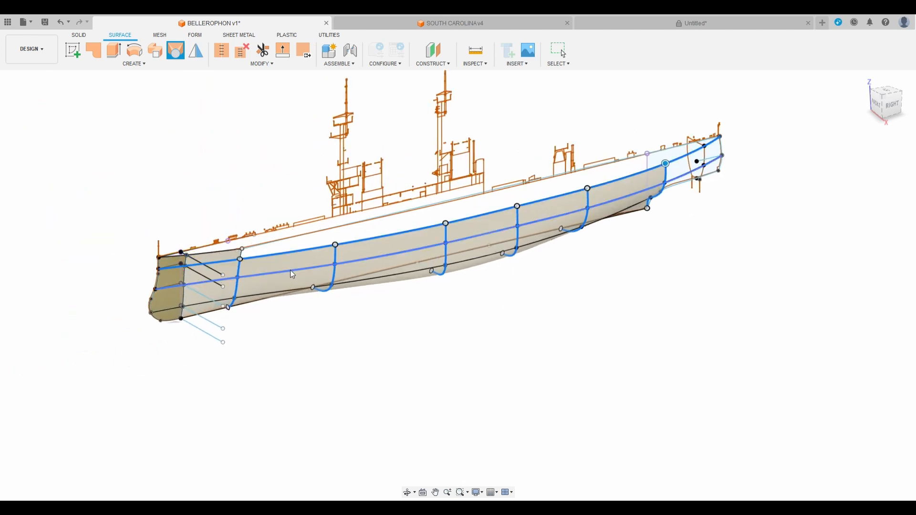
left_click(271, 292)
left_click(488, 248)
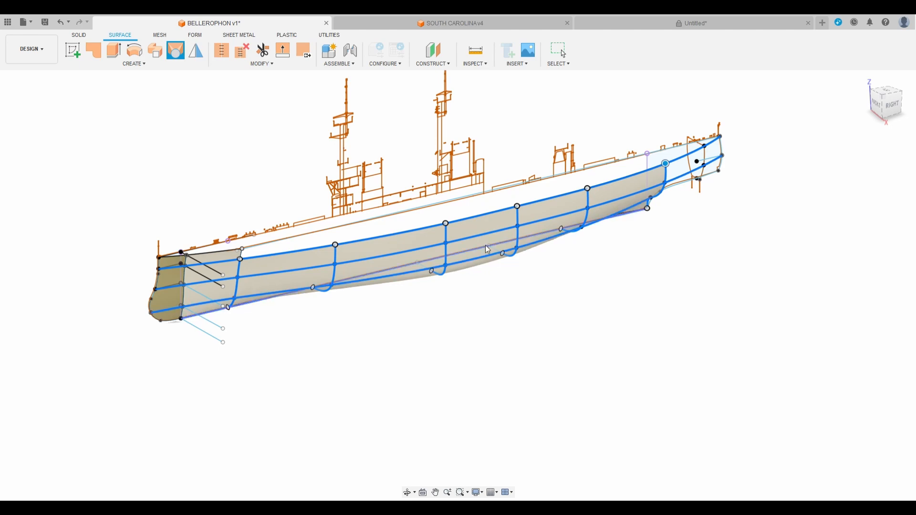
left_click(403, 270)
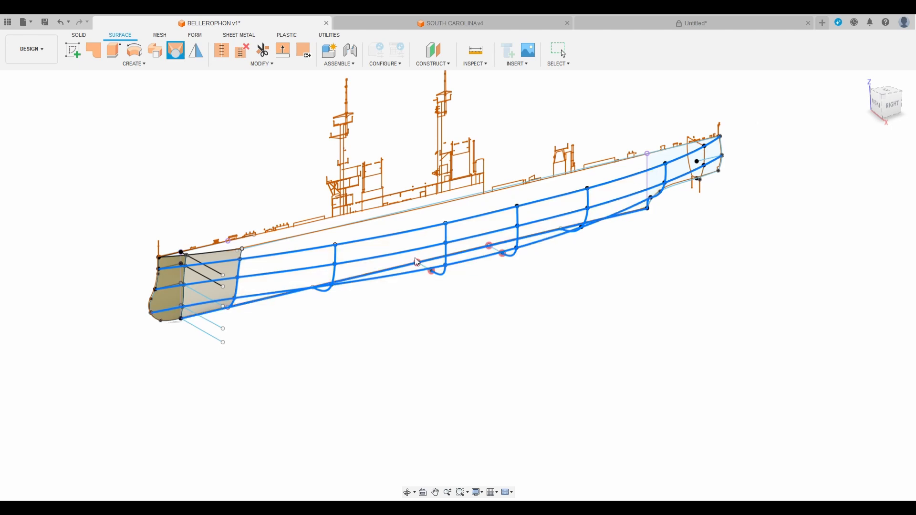
Extend the fourth cross-section profile with the straight bottom segment joining its curve to the keel line
scroll(417, 262, "up", 6)
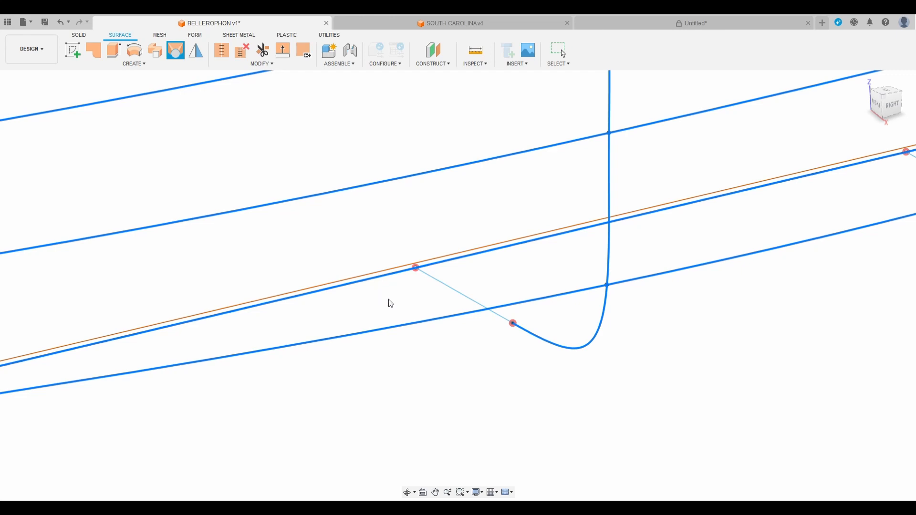
scroll(310, 400, "down", 3)
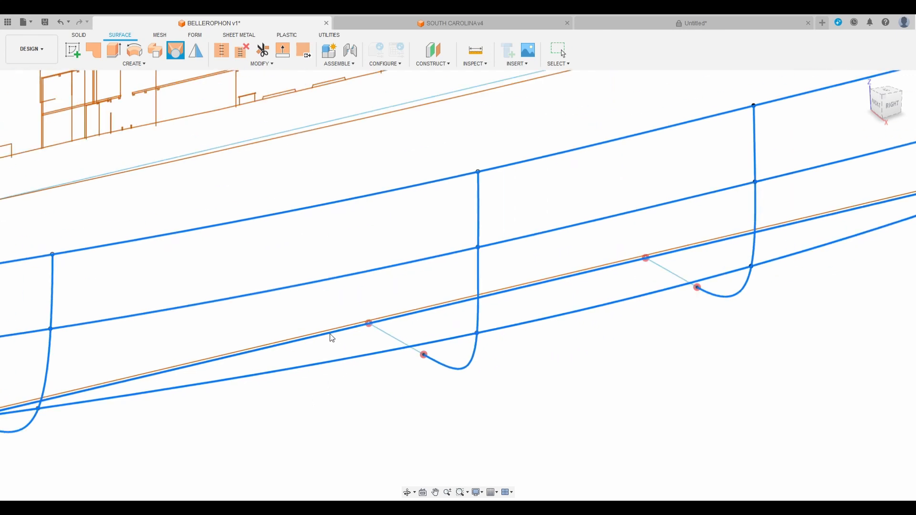
scroll(333, 338, "up", 5)
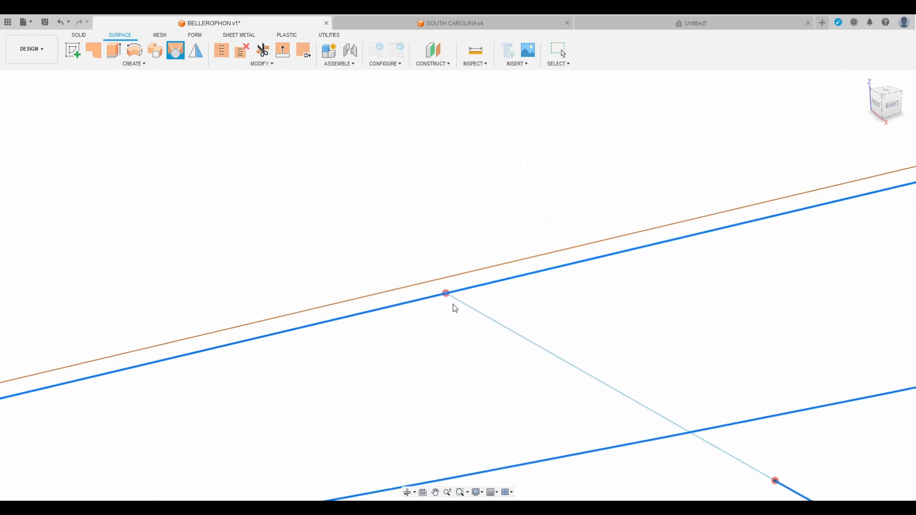
scroll(456, 308, "down", 5)
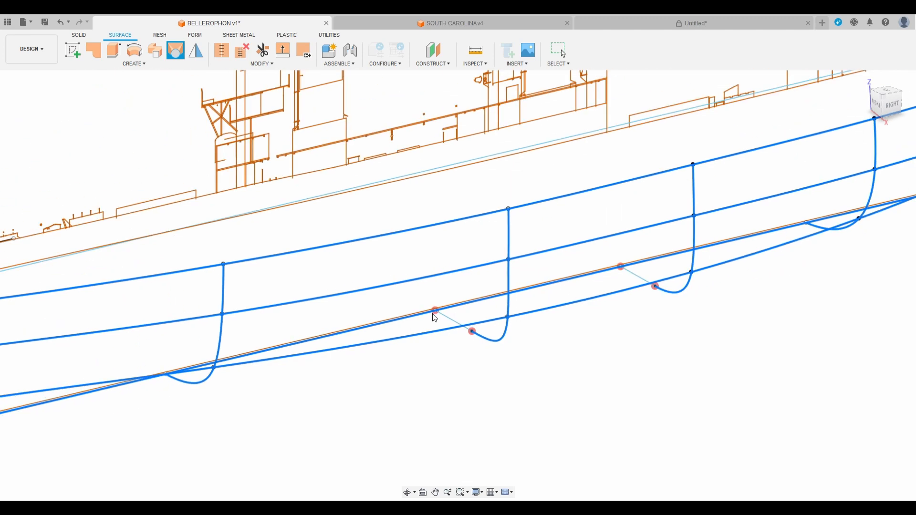
scroll(672, 313, "down", 3)
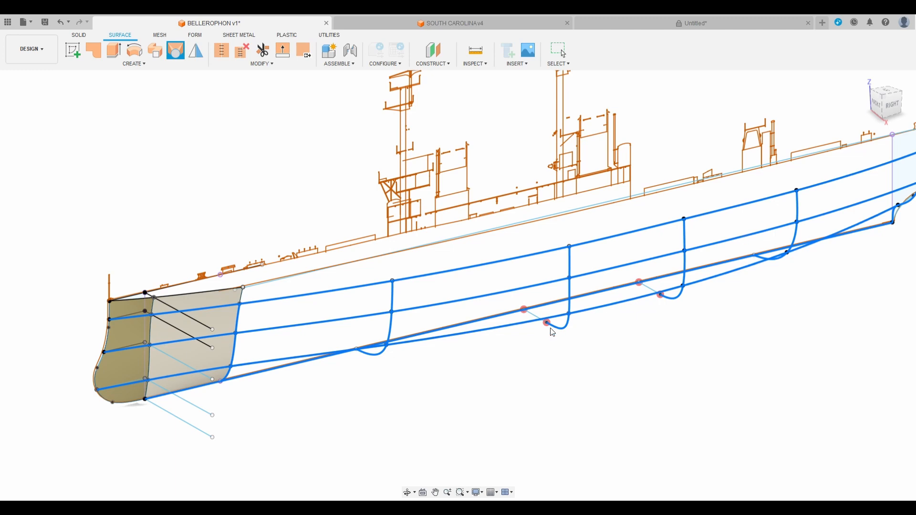
scroll(542, 327, "up", 3)
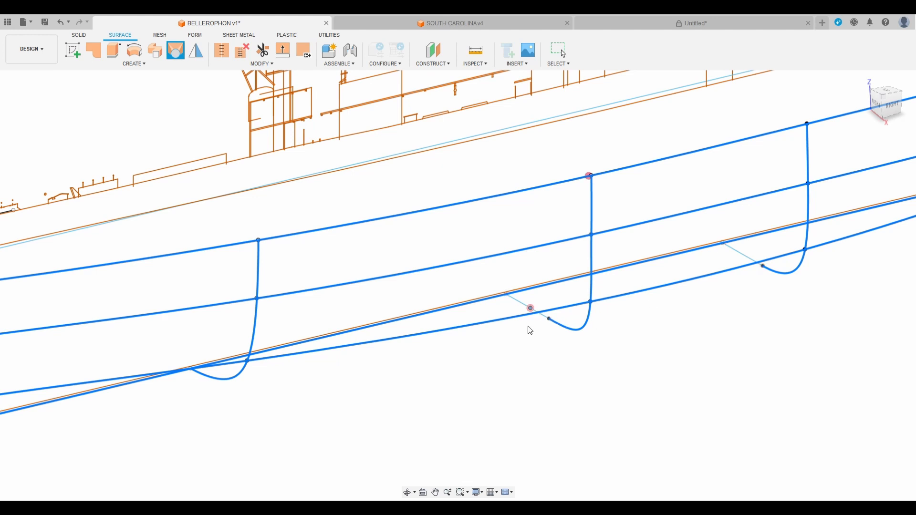
scroll(528, 324, "up", 3)
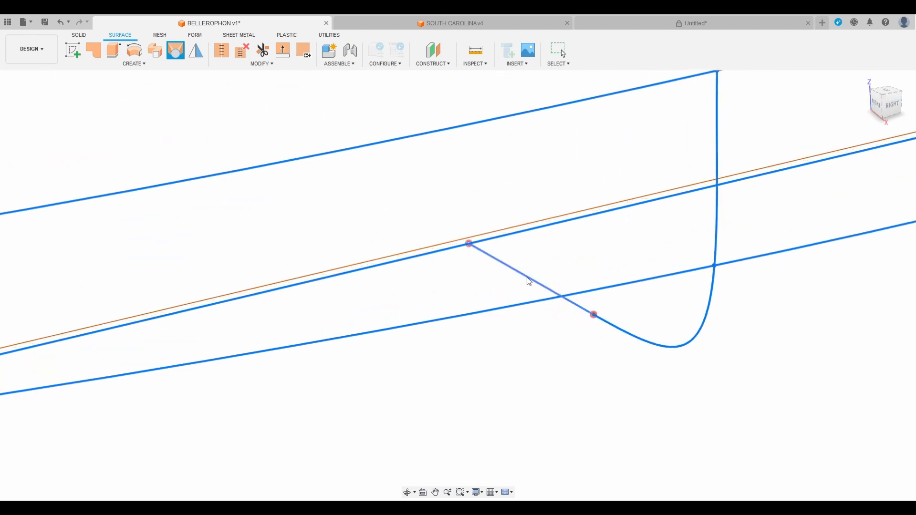
scroll(446, 374, "down", 2)
scroll(447, 373, "down", 1)
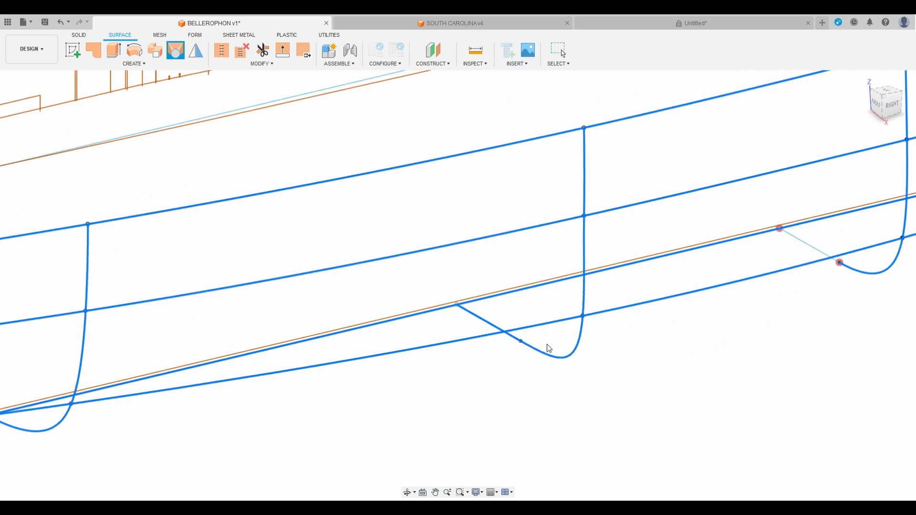
Extend the fifth cross-section profile with its straight bottom segment to the keel line and complete the midship loft
scroll(497, 358, "down", 5)
scroll(736, 251, "up", 5)
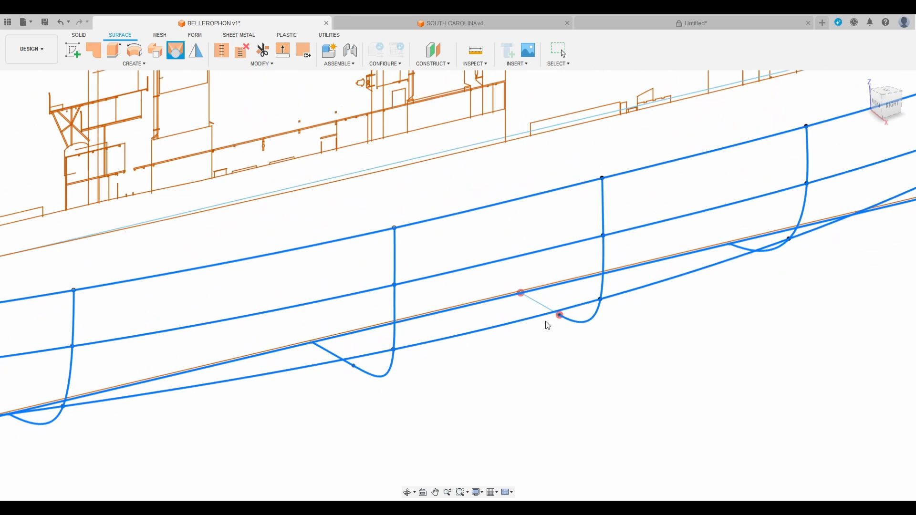
scroll(525, 318, "up", 4)
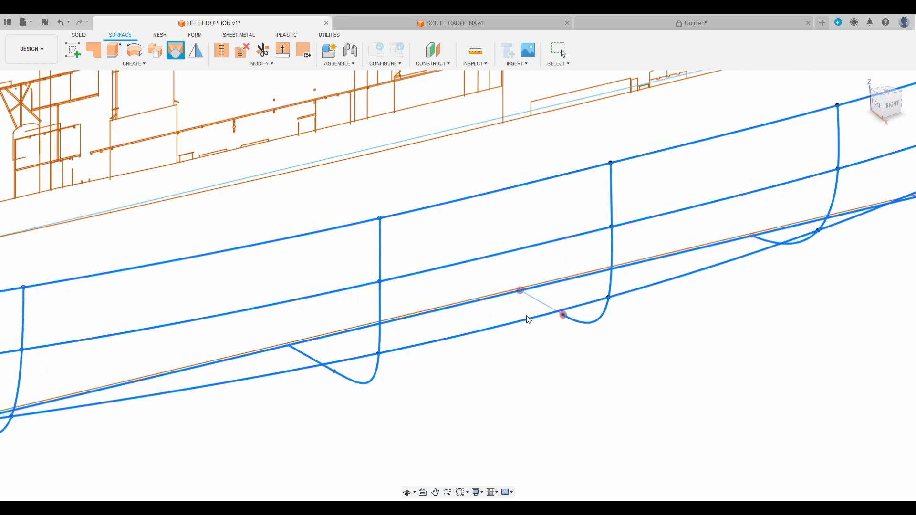
left_click(560, 284)
scroll(561, 340, "down", 8)
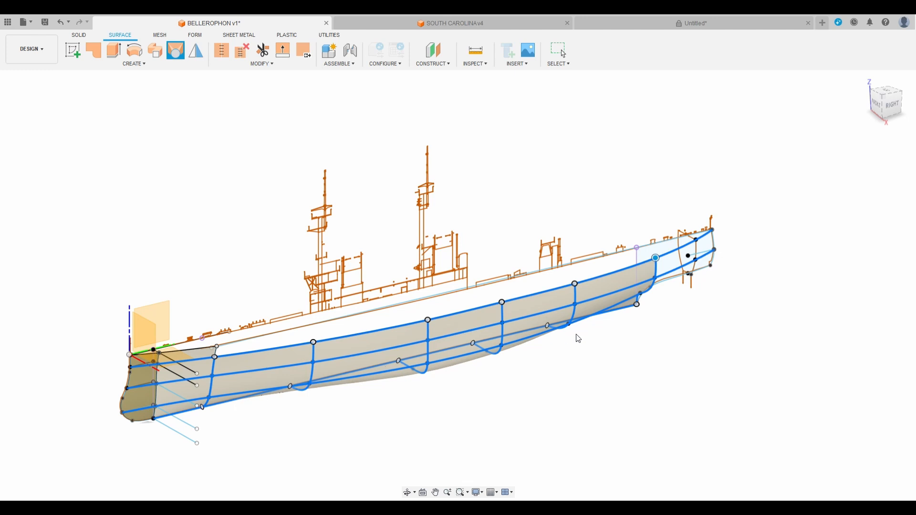
scroll(465, 350, "down", 1)
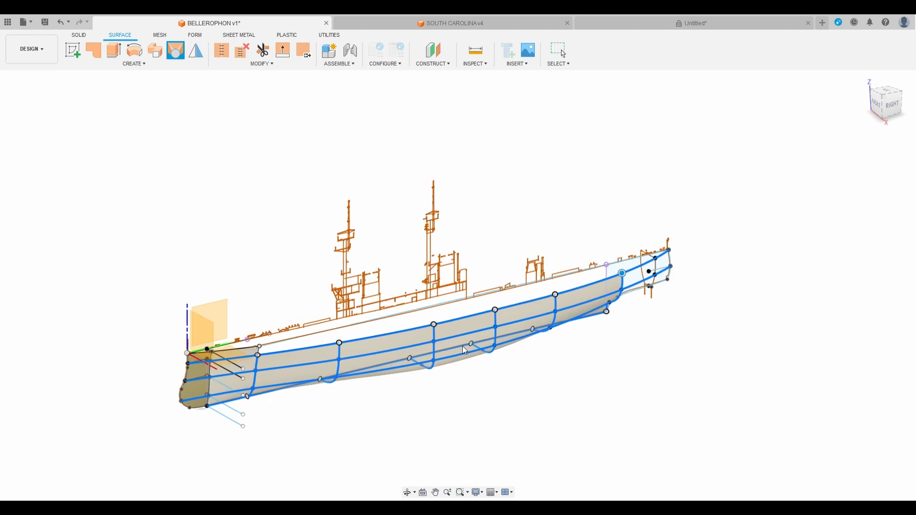
mouse_move(893, 106)
left_mouse_down()
mouse_move(865, 107)
mouse_move(890, 107)
left_mouse_up()
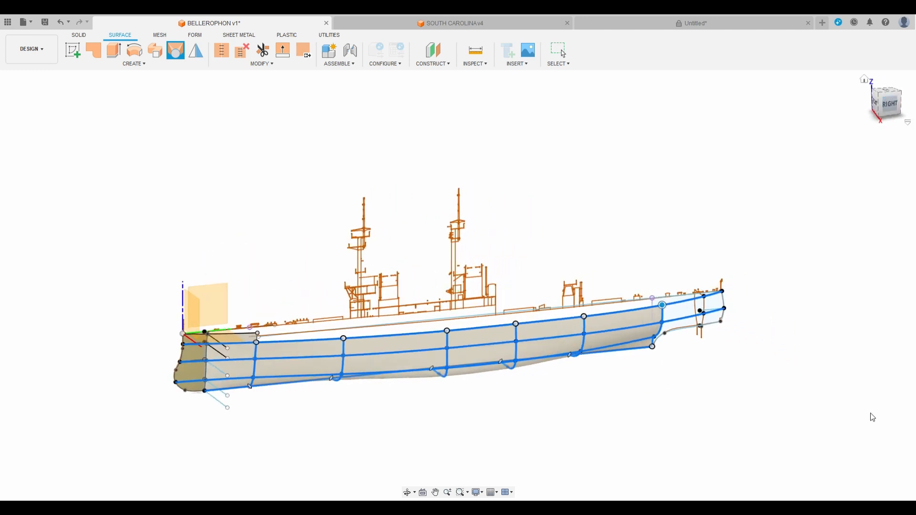
key("Return")
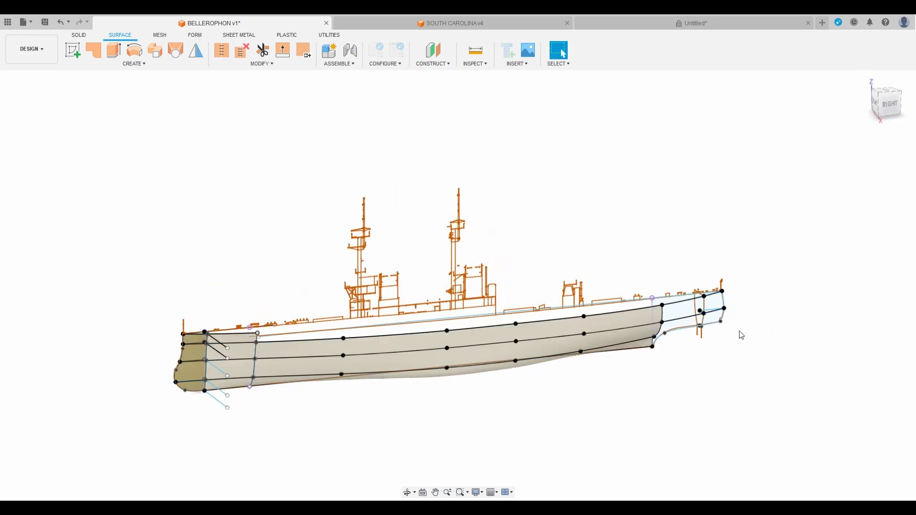
Try a surface Loft from the midship surface's aft edge through the stern cross-section curve to the curve at the stern's end
left_click(37, 188)
mouse_move(890, 114)
left_mouse_down()
mouse_move(886, 104)
mouse_move(912, 108)
mouse_move(881, 102)
mouse_move(895, 107)
left_mouse_up()
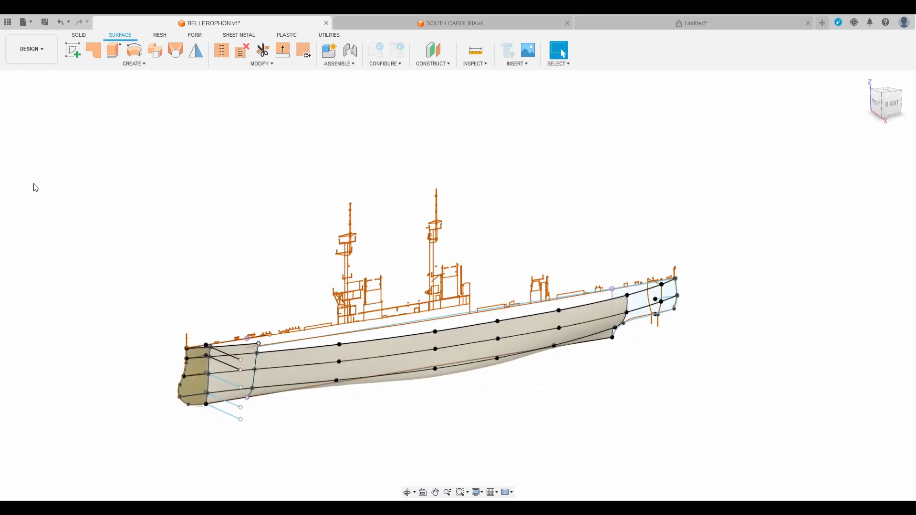
middle_click_drag(525, 241, 546, 200, "shift")
scroll(472, 379, "up", 5)
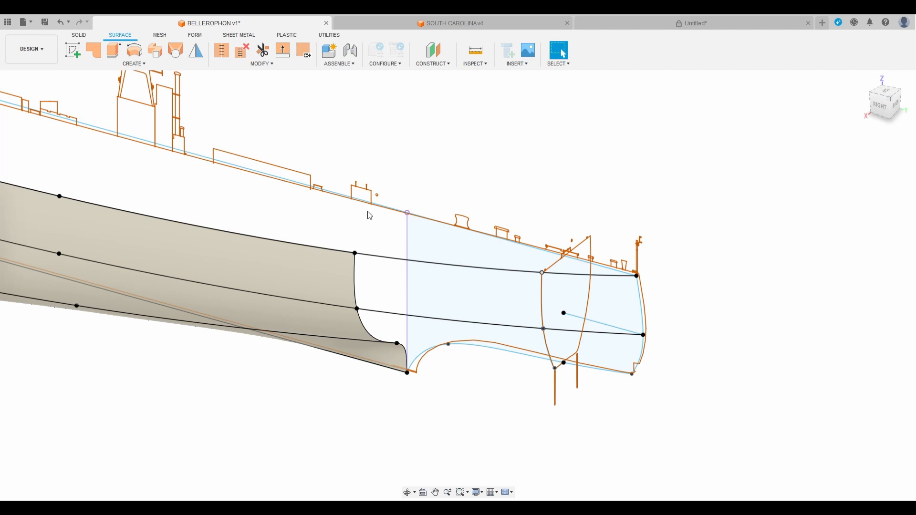
left_click(176, 50)
left_click(369, 334)
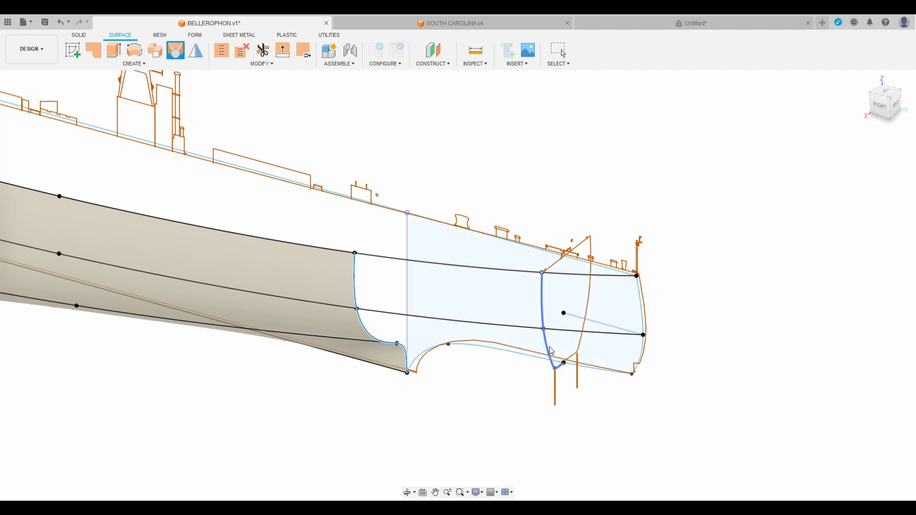
left_click(550, 348)
left_click(643, 360)
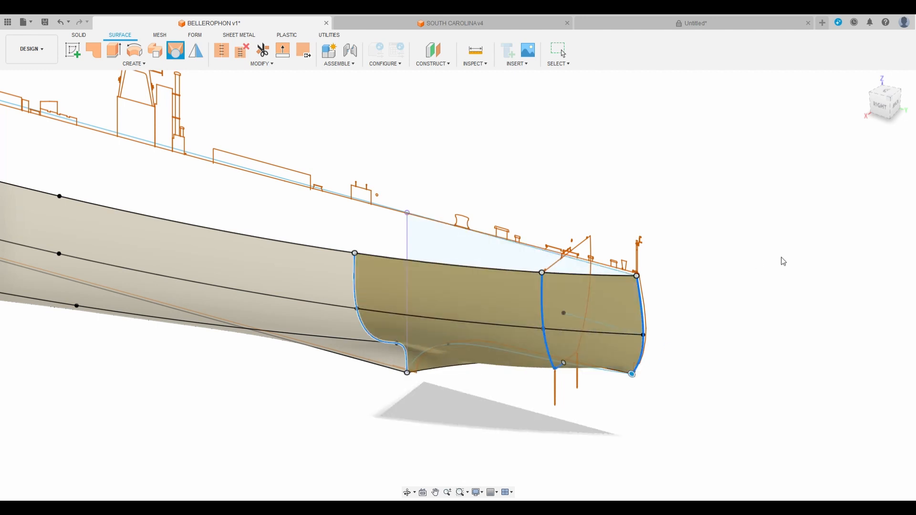
Add the two upper longitudinal splines and the curved lower stern outline as rails, and complete the stern loft
left_click(880, 104)
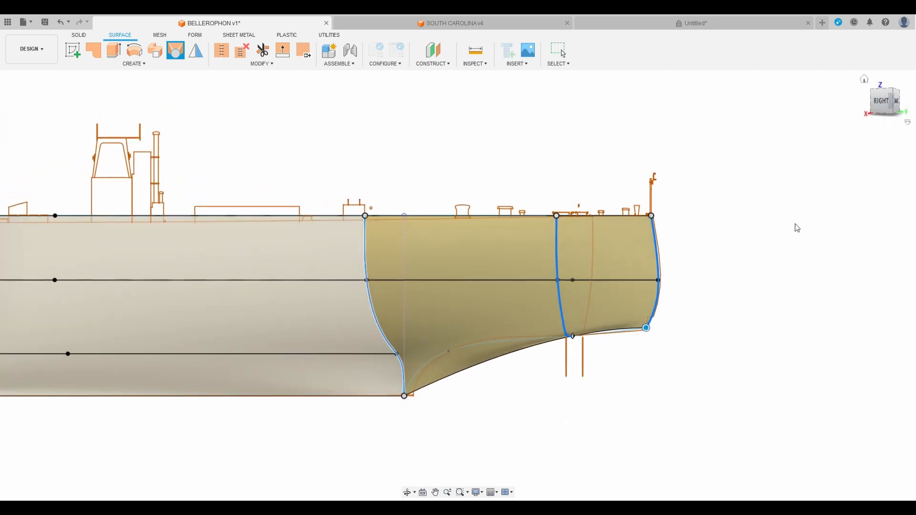
left_click(483, 216)
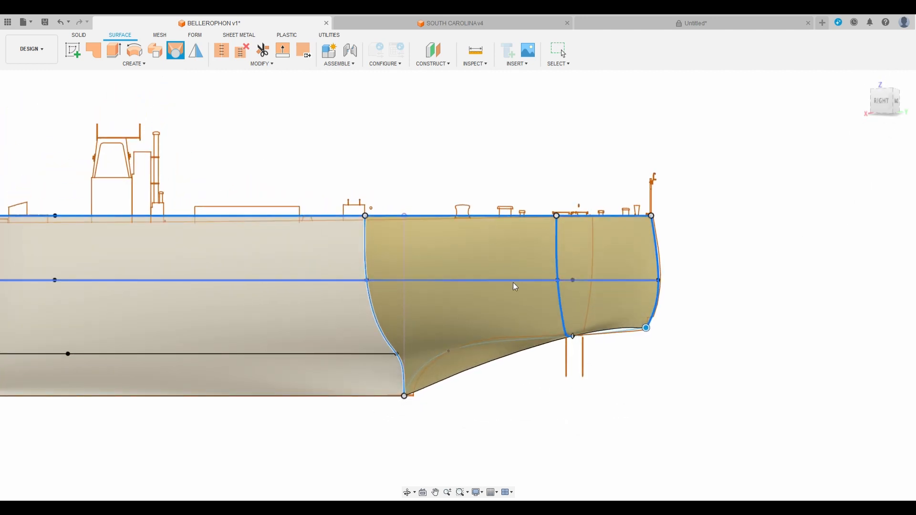
left_click(514, 281)
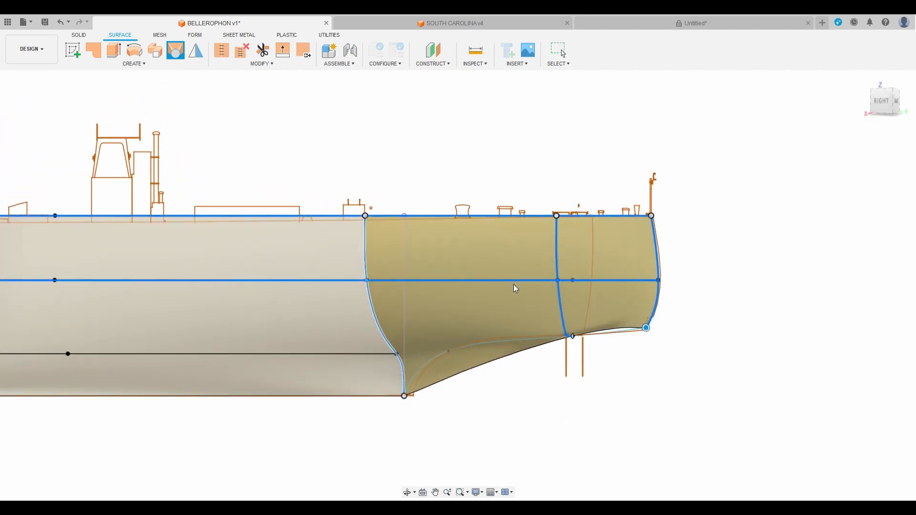
left_click(513, 342)
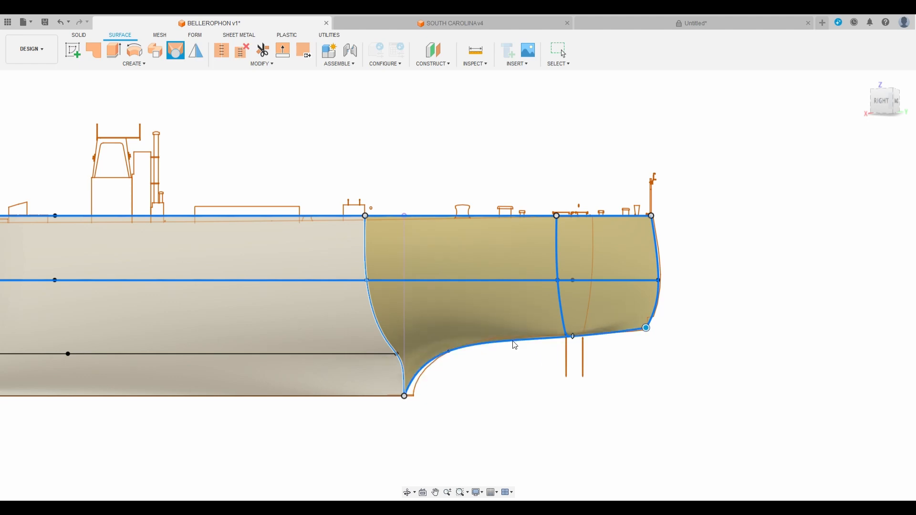
mouse_move(885, 106)
left_mouse_down()
mouse_move(861, 78)
mouse_move(895, 89)
mouse_move(885, 104)
mouse_move(873, 96)
left_mouse_up()
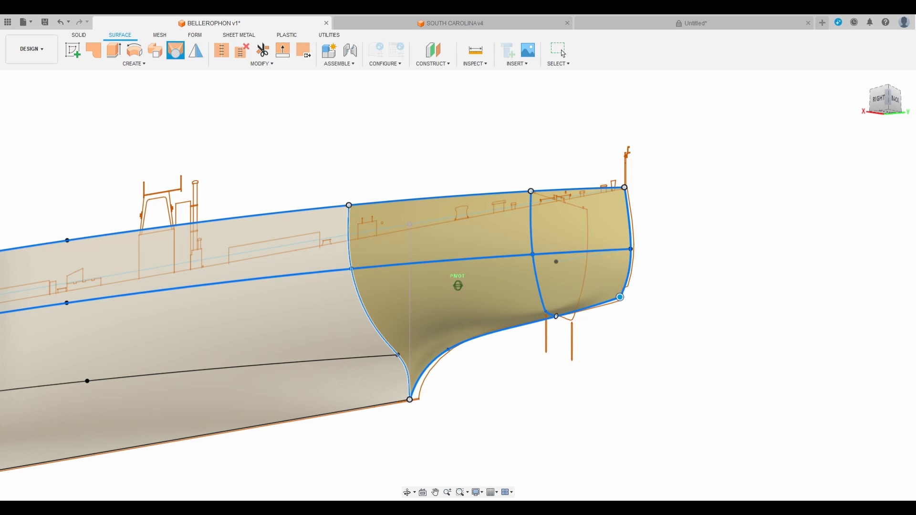
mouse_move(888, 96)
left_mouse_down()
mouse_move(881, 104)
mouse_move(904, 121)
mouse_move(8, 120)
mouse_move(871, 430)
left_mouse_up()
key("Escape")
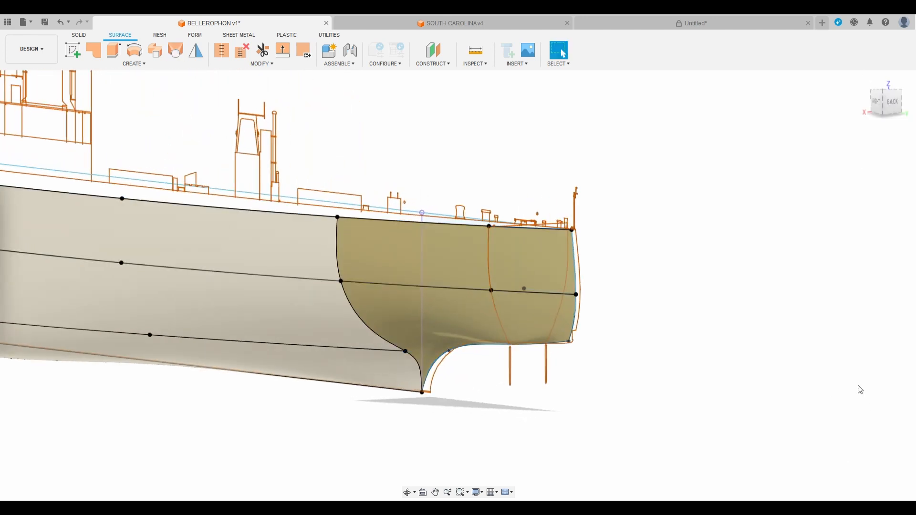
Hide the sketches and examine the stern surface's smoothness with a Zebra analysis, closing it without keeping it
left_click(32, 194)
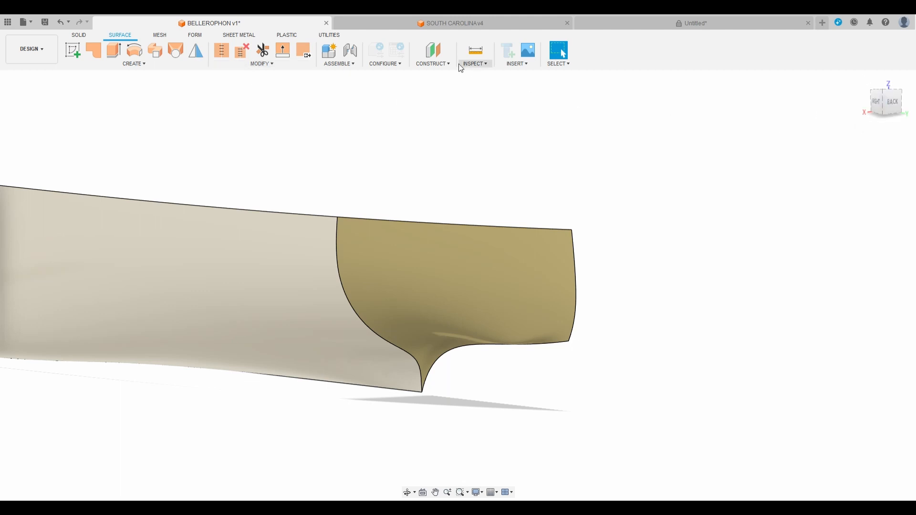
mouse_move(880, 93)
left_mouse_down()
mouse_move(901, 90)
mouse_move(904, 47)
mouse_move(894, 83)
mouse_move(911, 85)
mouse_move(887, 85)
left_mouse_up()
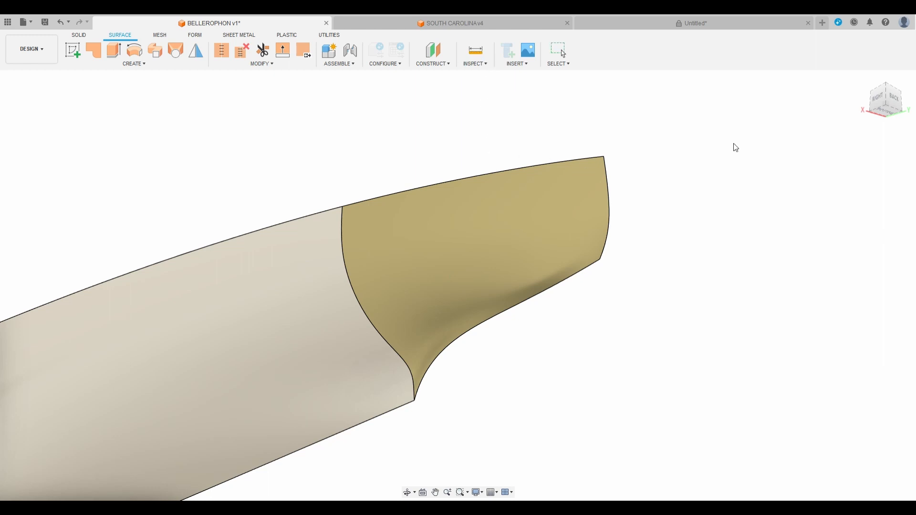
left_click(527, 204)
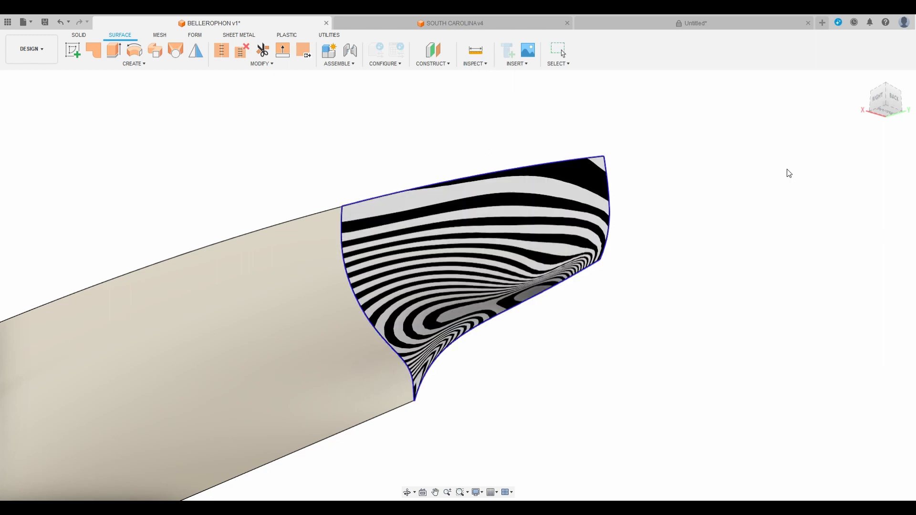
mouse_move(888, 109)
left_mouse_down()
mouse_move(913, 113)
mouse_move(859, 112)
mouse_move(888, 108)
left_mouse_up()
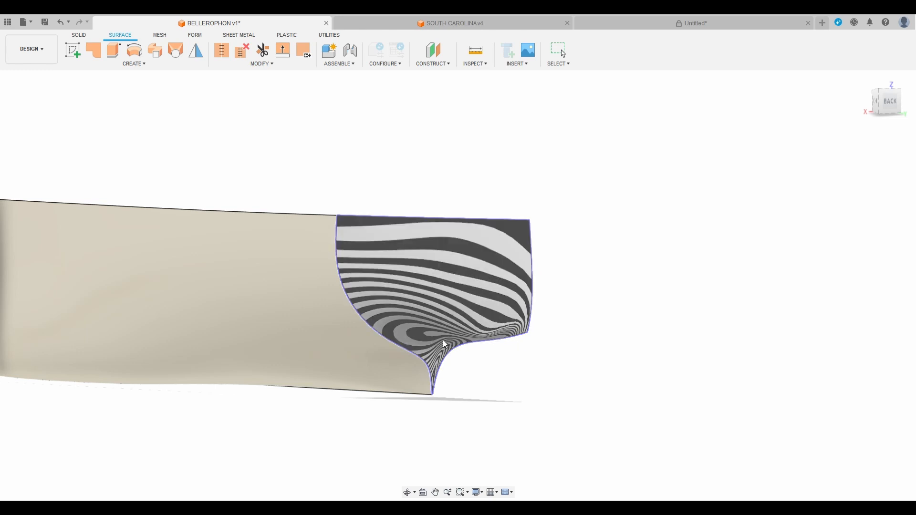
key("Escape")
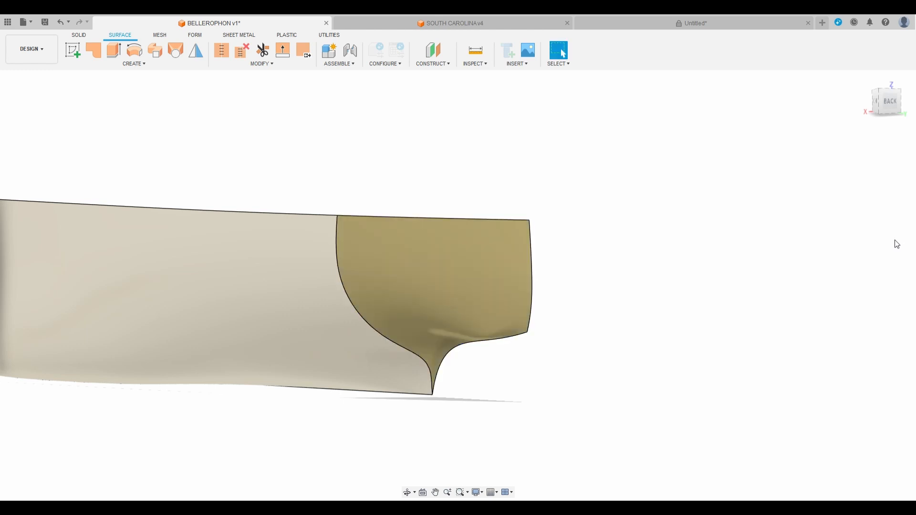
Undo the stern loft and bring the sketches back into view around the stern
scroll(577, 282, "down", 2)
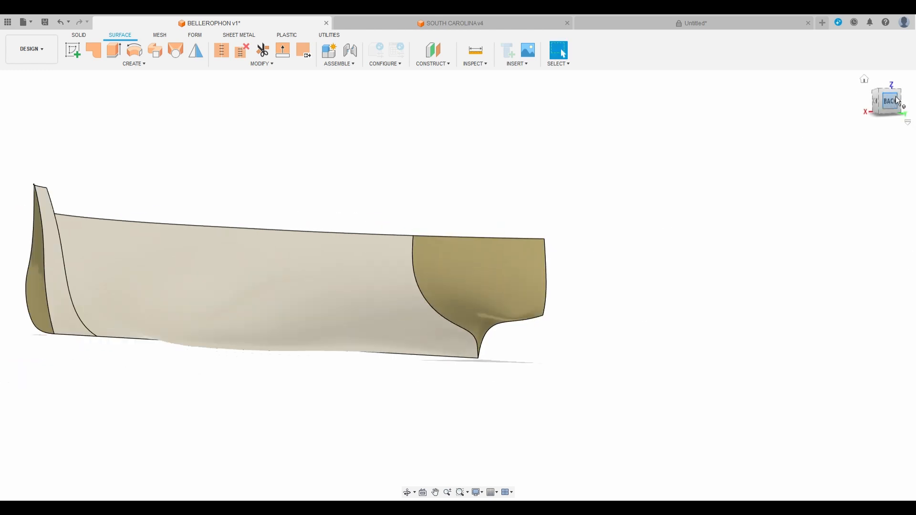
mouse_move(881, 101)
left_mouse_down()
mouse_move(8, 117)
mouse_move(882, 113)
left_mouse_up()
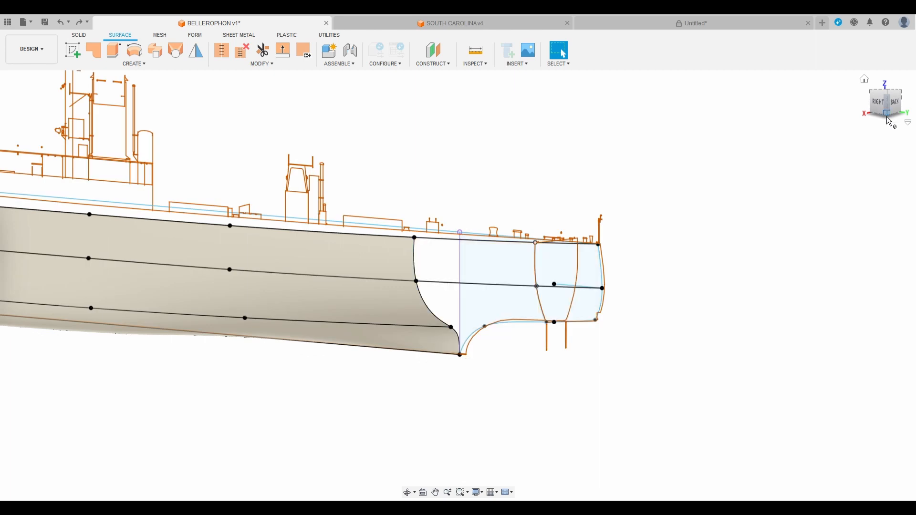
left_click(879, 103)
scroll(513, 327, "up", 5)
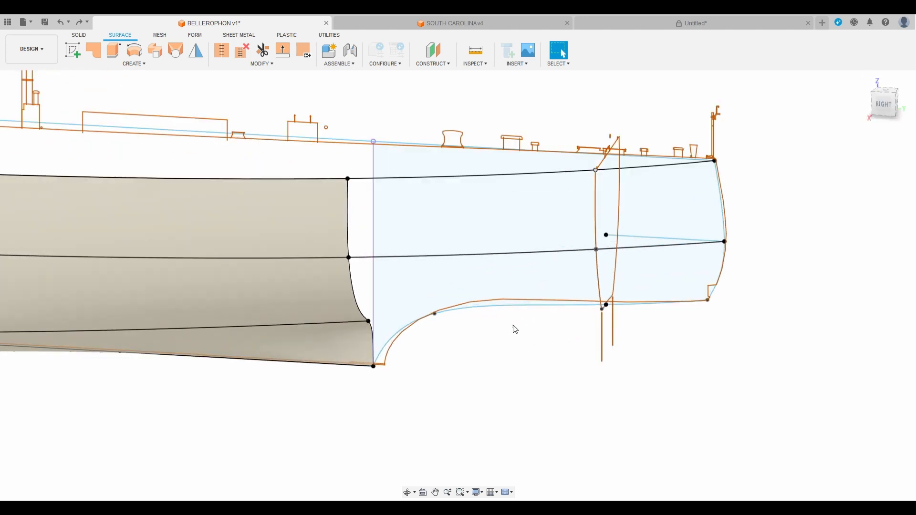
Replace the curved lower stern outline in the side-profile sketch with a straight line from the keel's aft end to the stern's lower corner
left_click(507, 306)
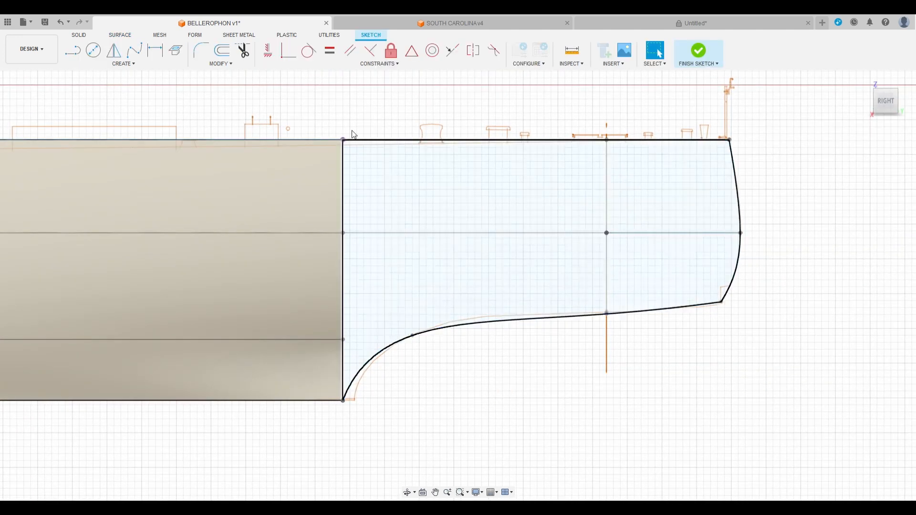
key("t")
left_click(481, 325)
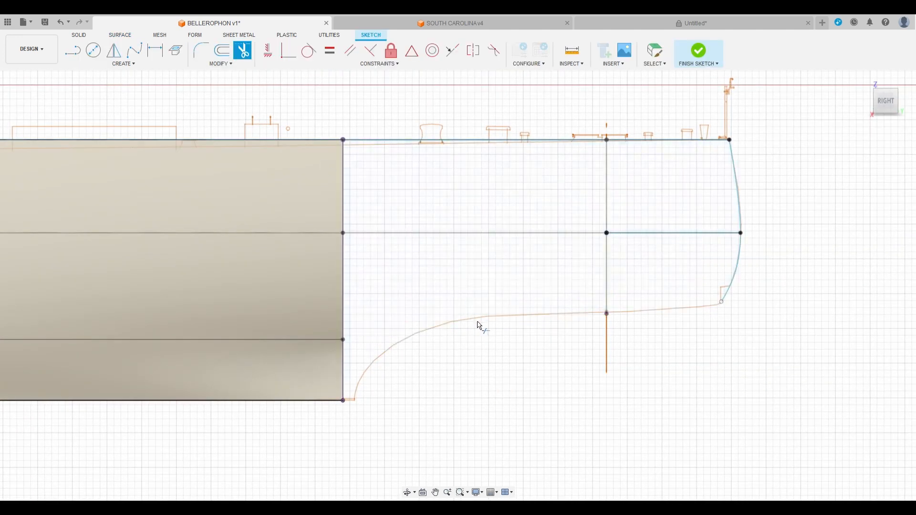
key("l")
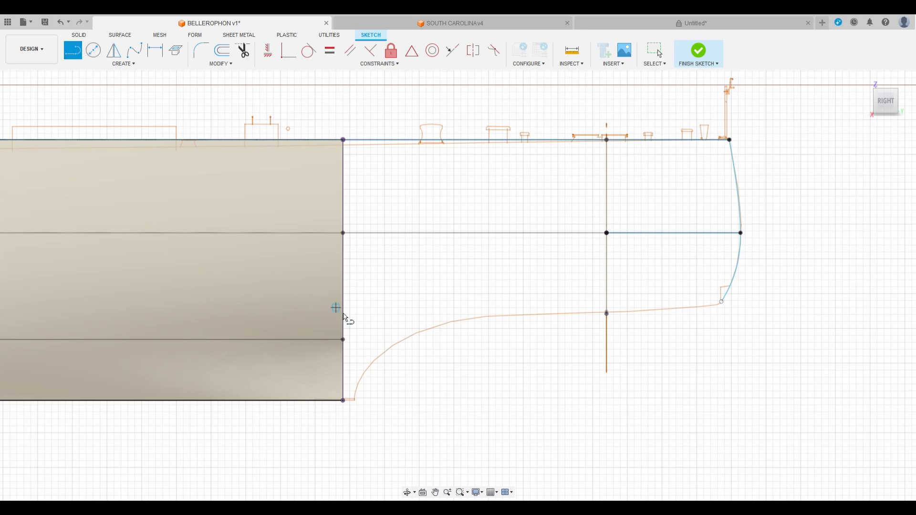
left_click(344, 402)
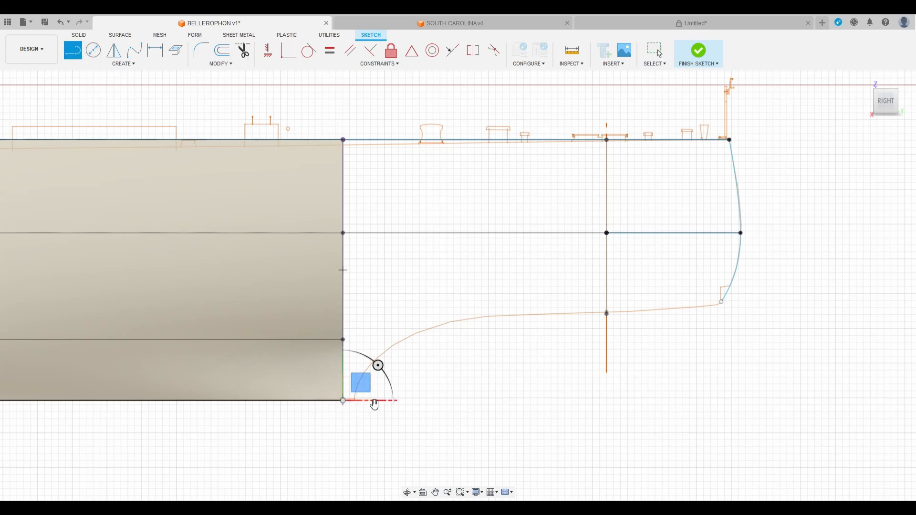
left_click(722, 302)
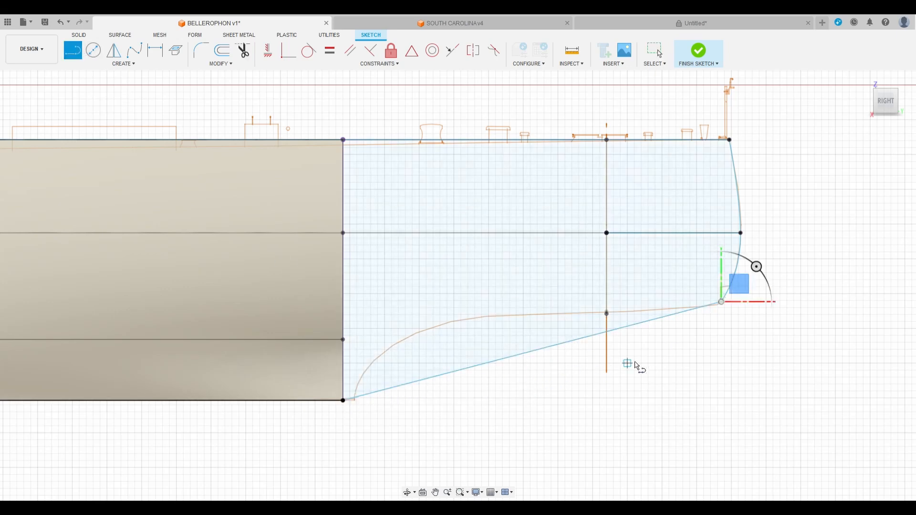
left_click(703, 60)
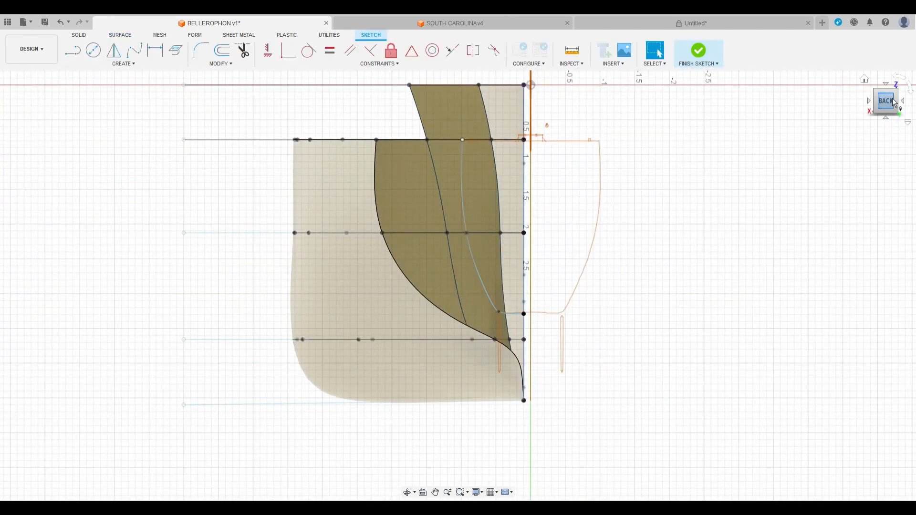
Remove the old hull section spline from the stern cross-section sketch with the Trim tool
left_click_drag(889, 103, 843, 111)
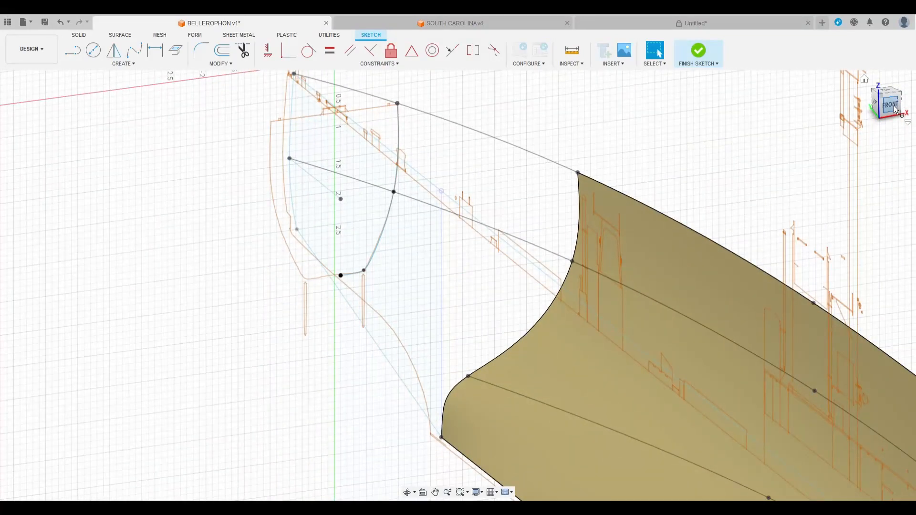
left_click(900, 103)
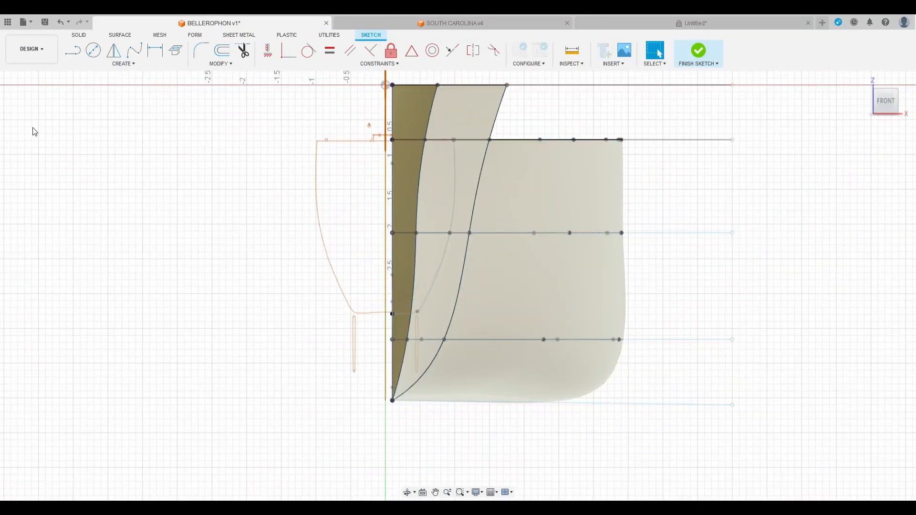
scroll(428, 302, "up", 3)
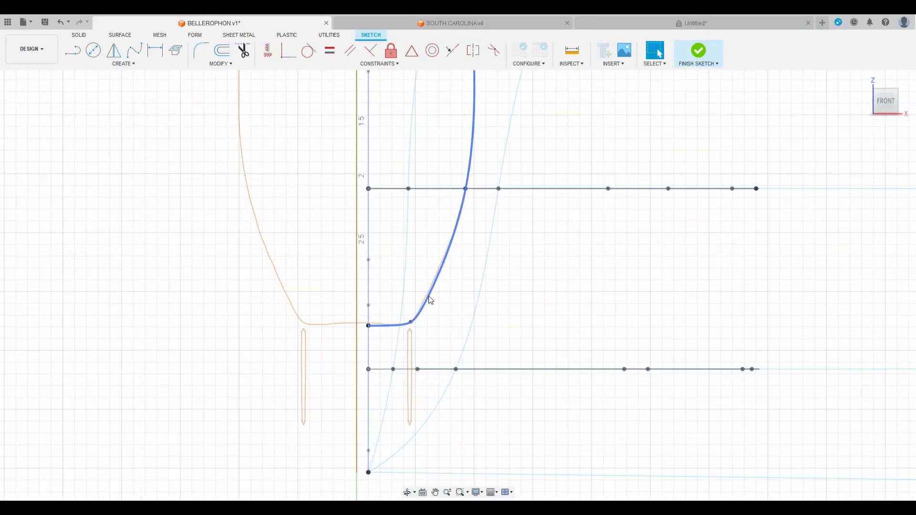
left_click(243, 50)
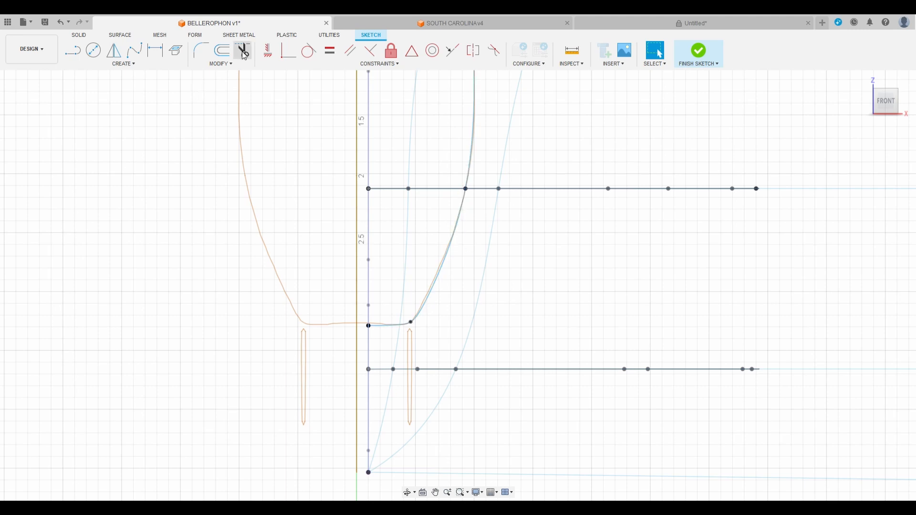
left_click(450, 263)
middle_click_drag(451, 262, 467, 252, "shift")
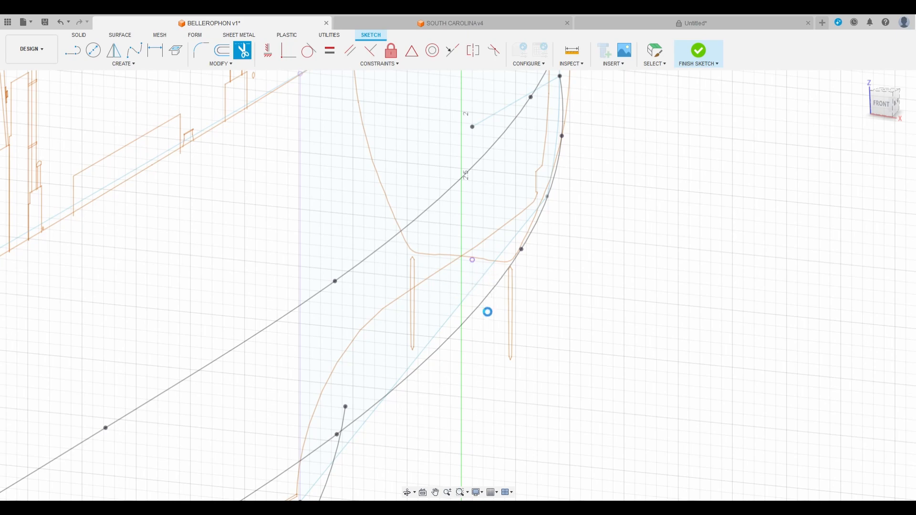
key("Escape")
scroll(477, 334, "down", 2)
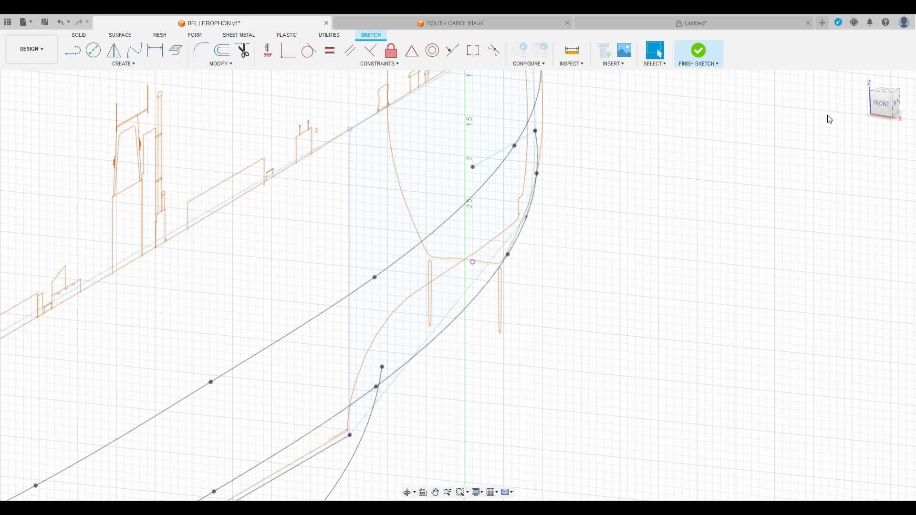
Bring the point where the straight lower stern line crosses the section plane into the stern cross-section sketch as projected geometry
middle_click_drag(458, 285, 433, 349, "shift")
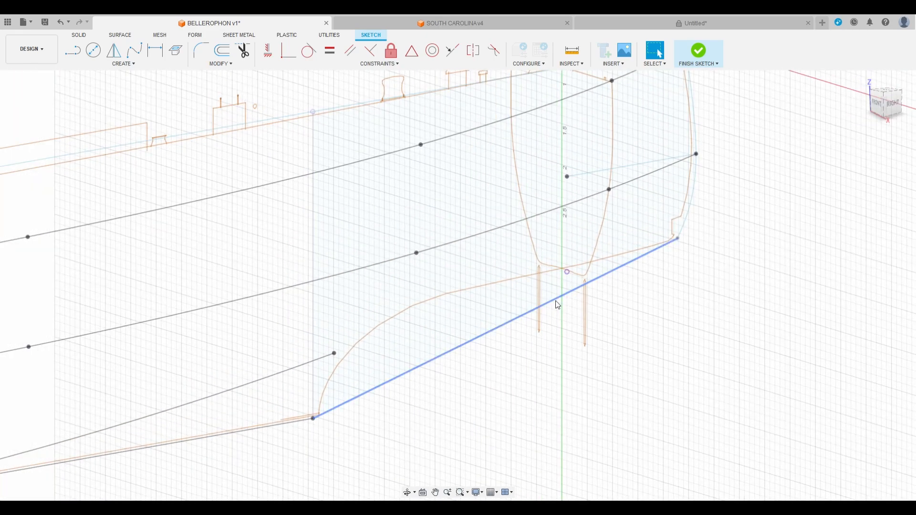
left_click(176, 50)
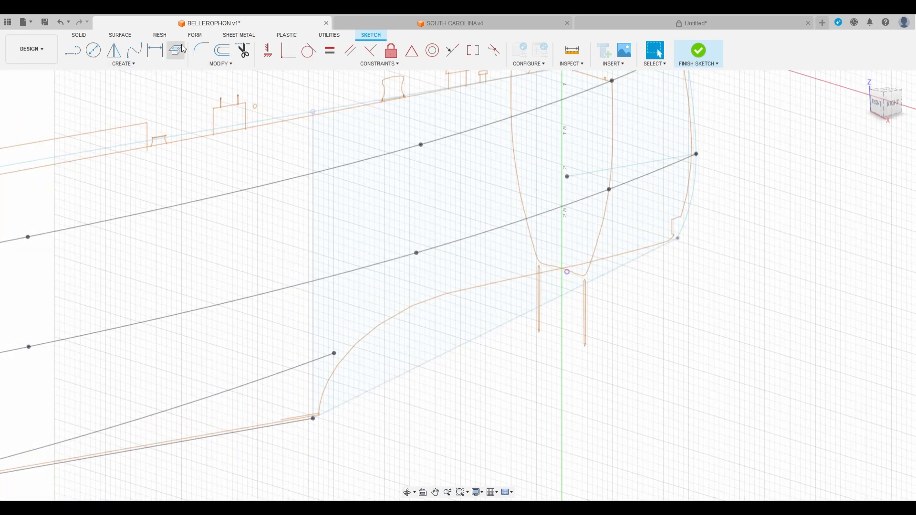
left_click(521, 316)
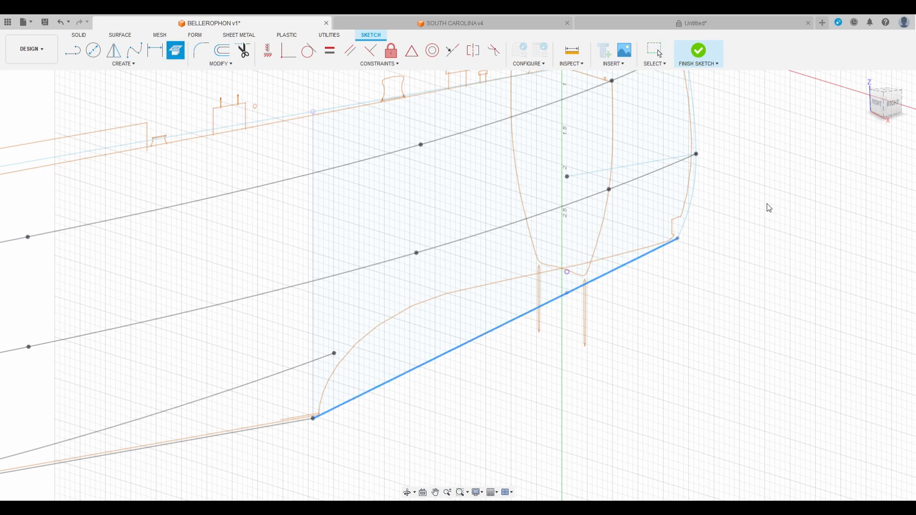
key("Escape")
scroll(566, 276, "up", 3)
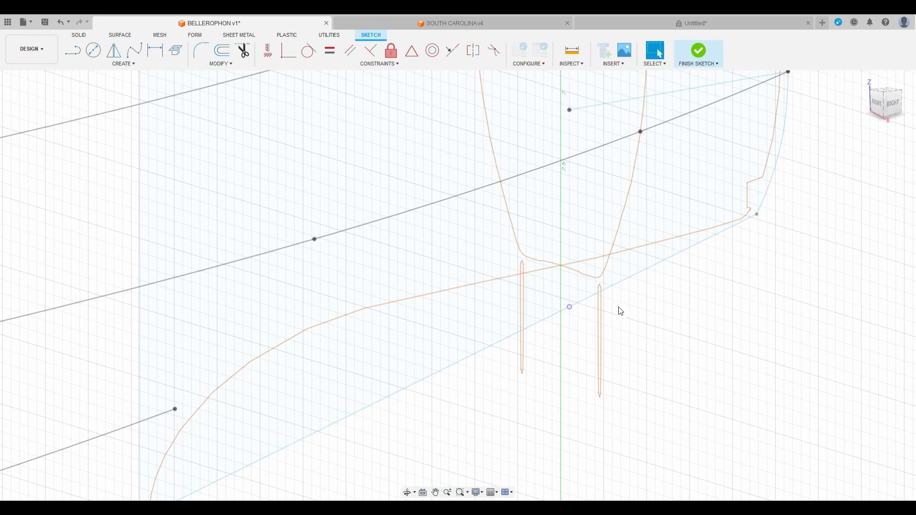
scroll(621, 311, "down", 2)
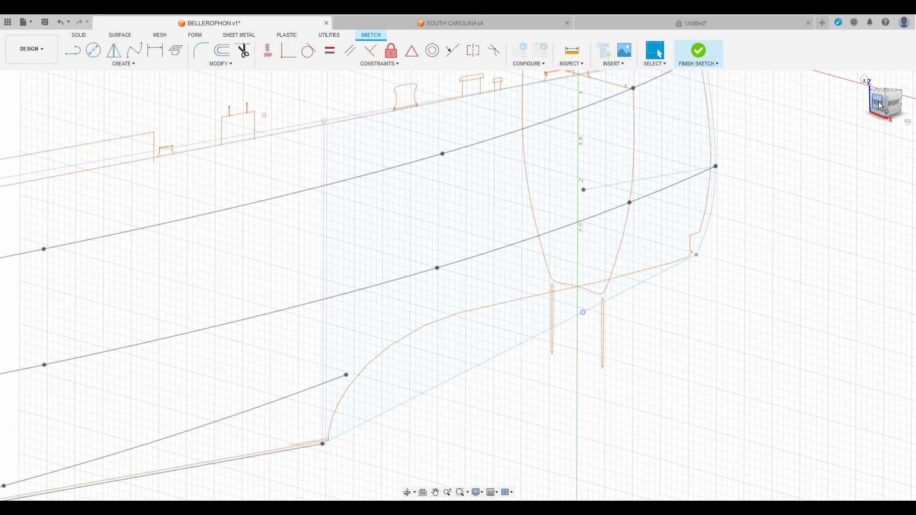
Project two horizontal reference lines of the forward section sketch, at the levels of the upper longitudinal splines, into the stern cross-section sketch
left_click(879, 104)
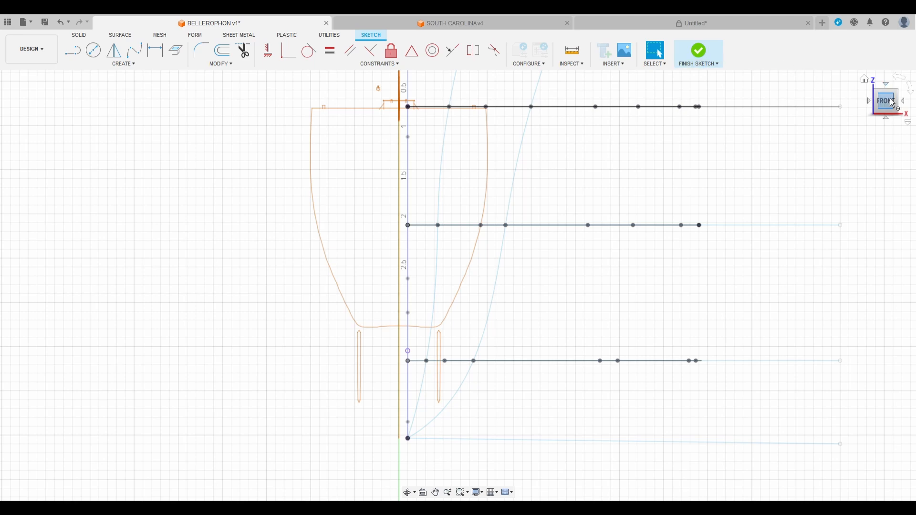
left_click_drag(881, 101, 869, 107)
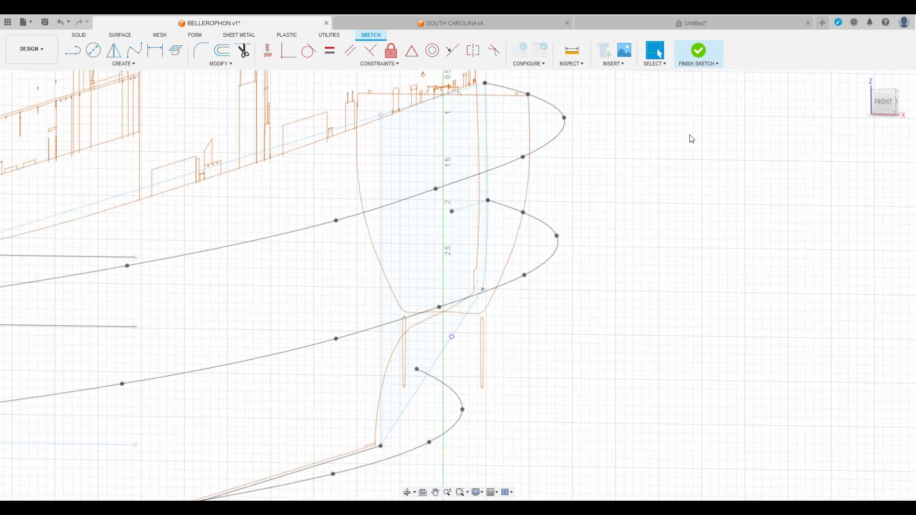
scroll(689, 132, "down", 5)
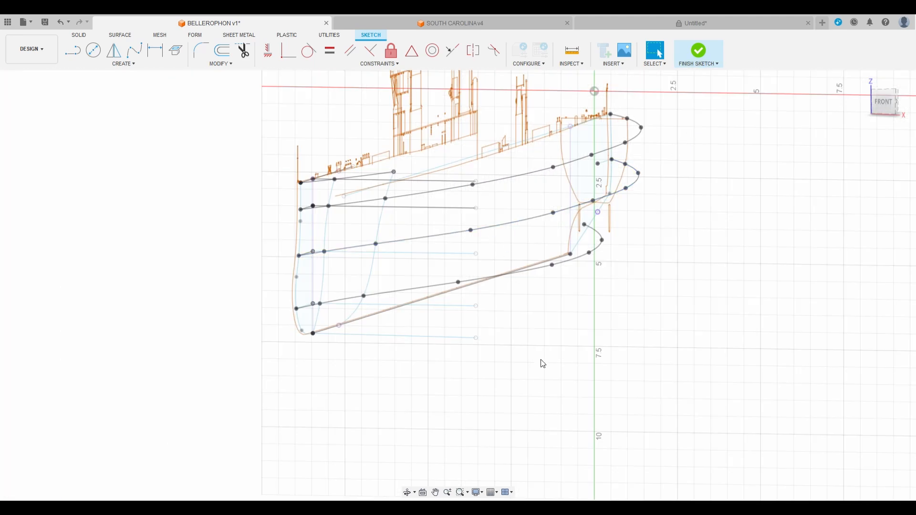
left_click(434, 207)
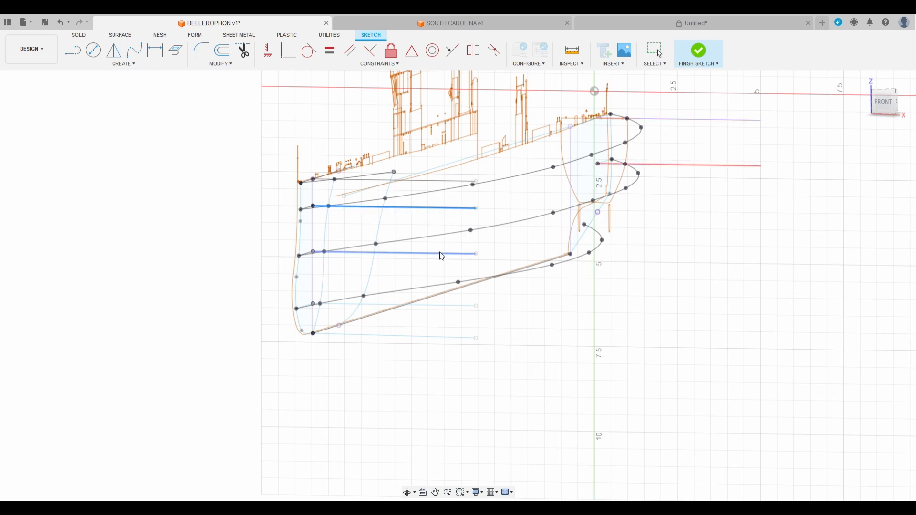
left_click(442, 253, "shift")
key("Escape")
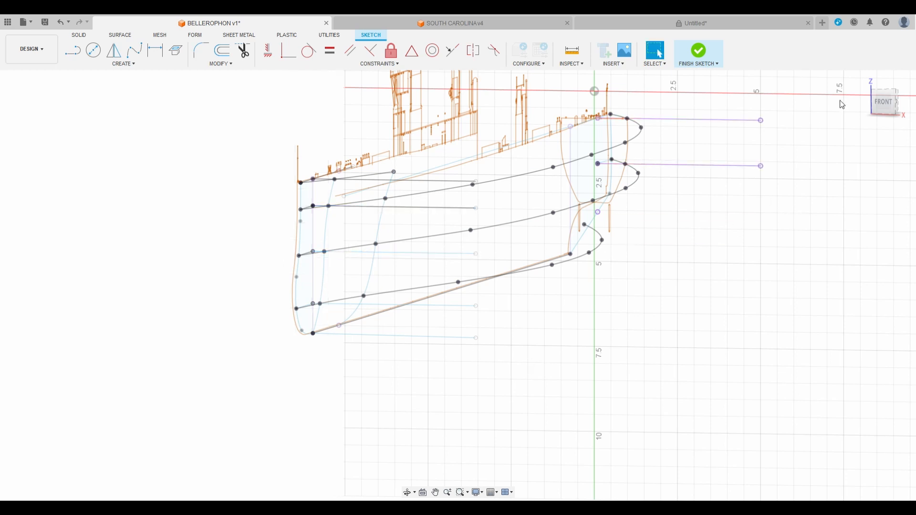
Draw a fit point spline from the upper longitudinal's crossing point through the one below it to the projected point on the centreline
left_click(887, 103)
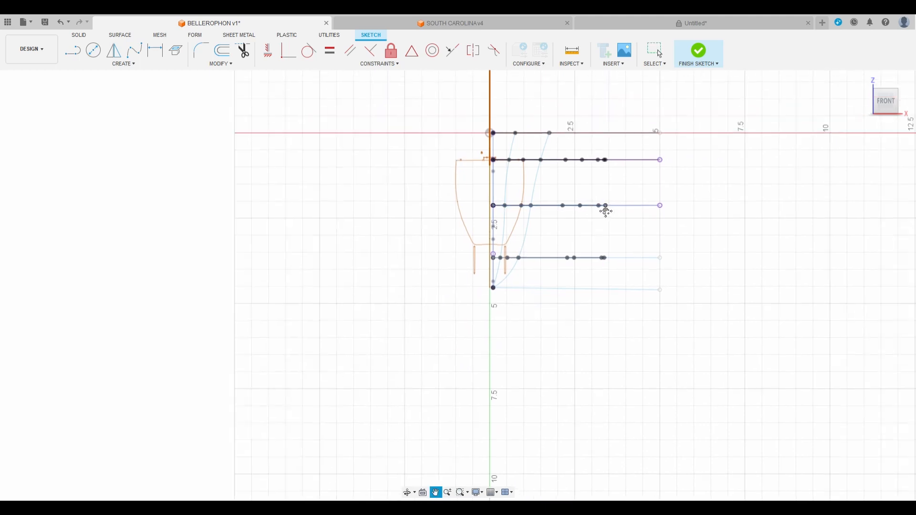
scroll(484, 205, "up", 4)
left_click(134, 50)
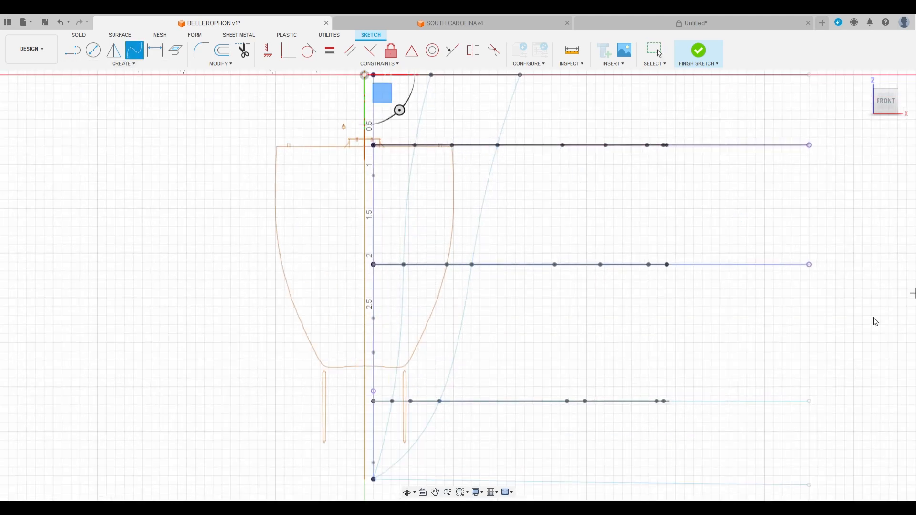
left_click(157, 56)
left_click(134, 50)
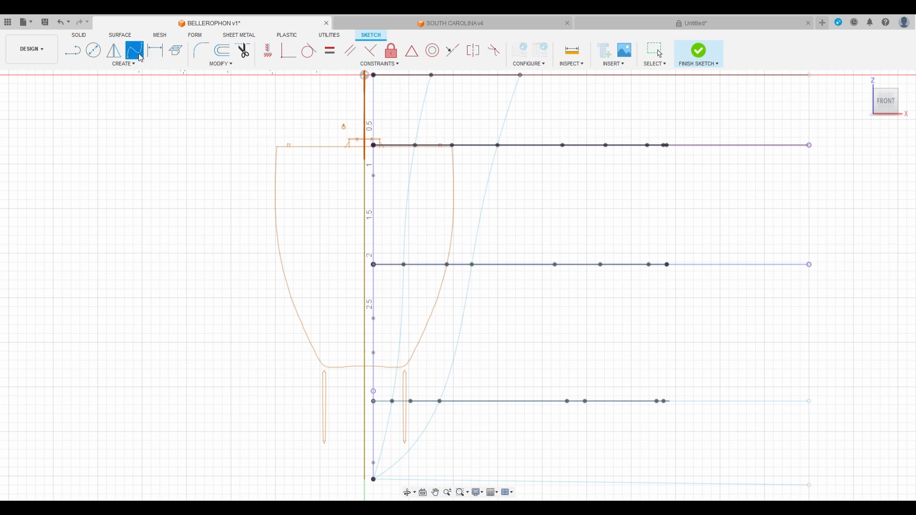
left_click(452, 145)
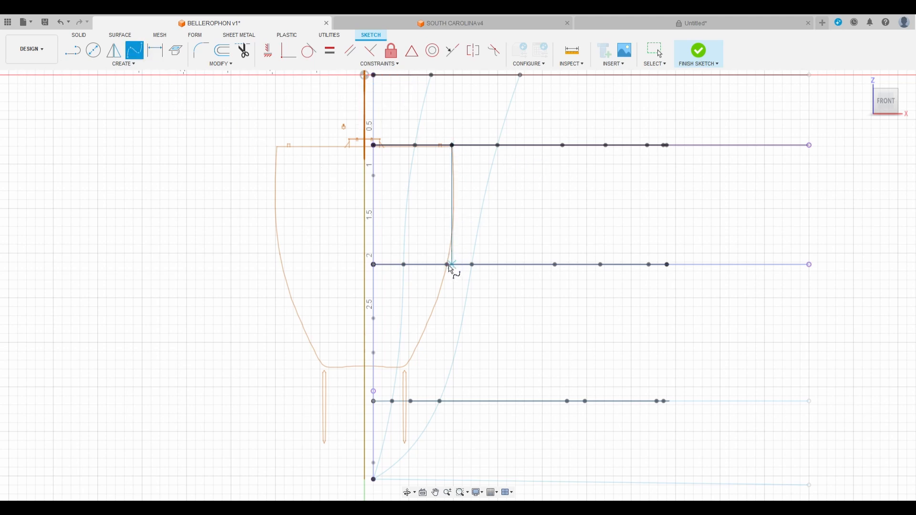
scroll(450, 266, "up", 5)
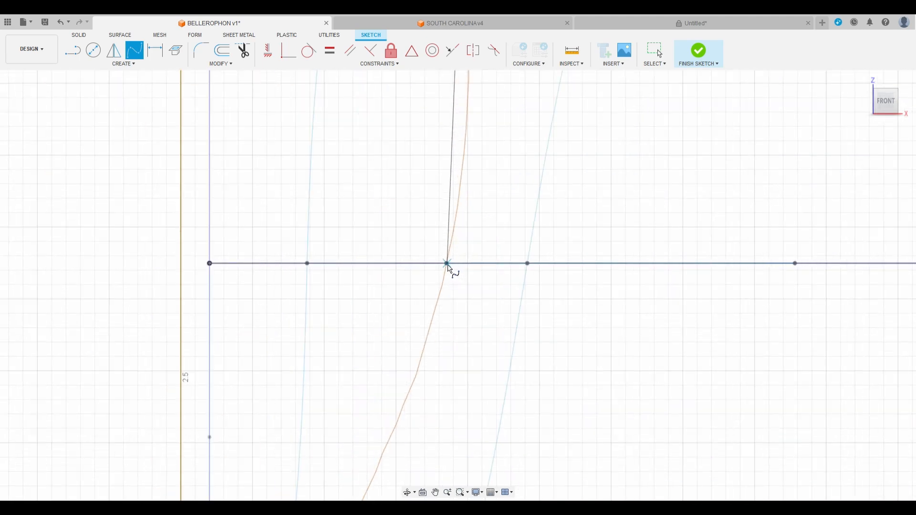
left_click(451, 263)
scroll(482, 190, "down", 4)
scroll(401, 355, "up", 2)
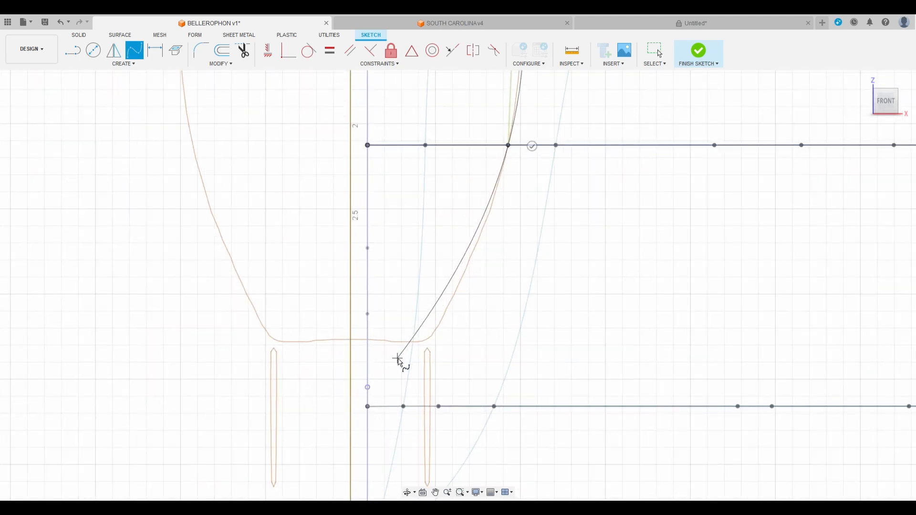
left_click(368, 388)
left_click(385, 403)
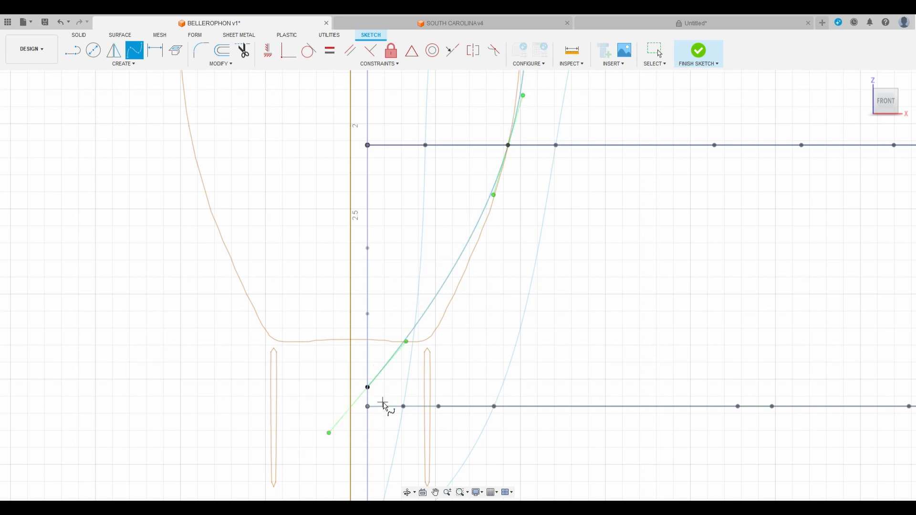
key("Escape")
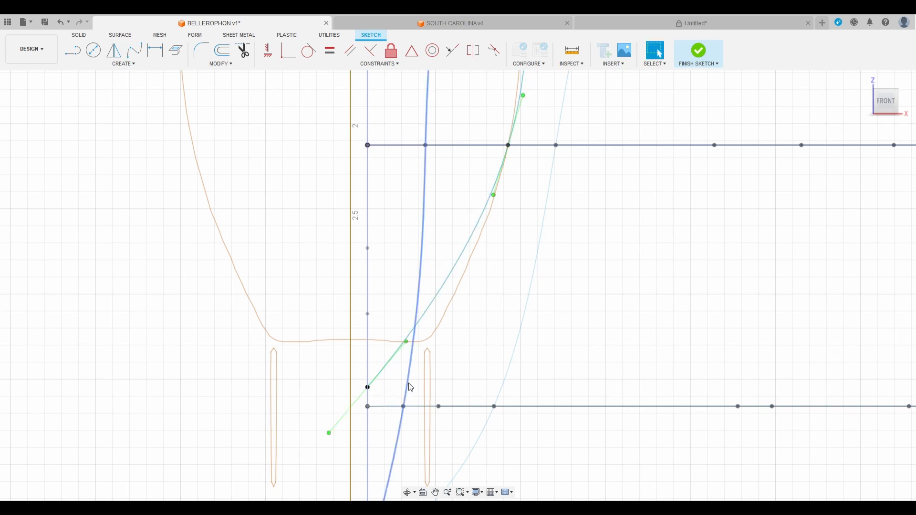
Adjust the tangent handles at the spline's lower end and middle point so its lower part bulges outward along the reference section outline
left_click_drag(409, 343, 421, 354)
left_click(471, 285)
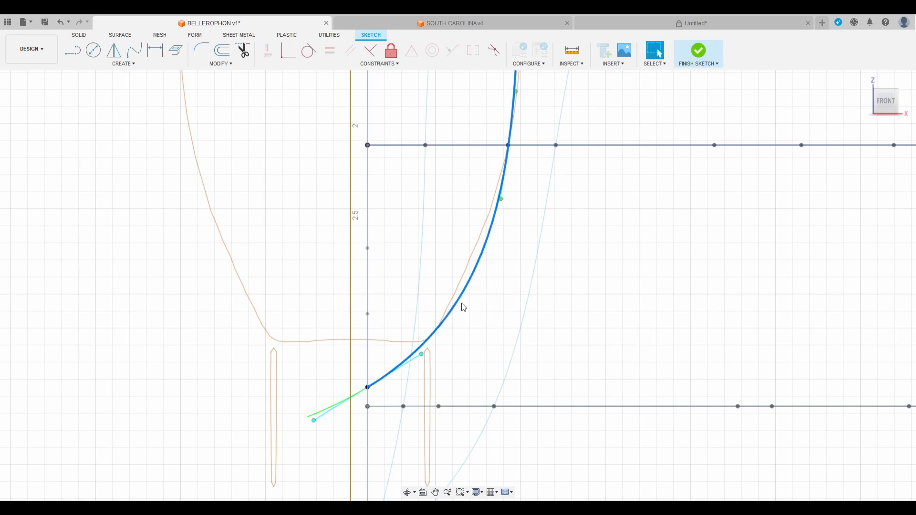
scroll(462, 302, "down", 2)
left_click_drag(489, 242, 485, 244)
scroll(465, 359, "down", 2)
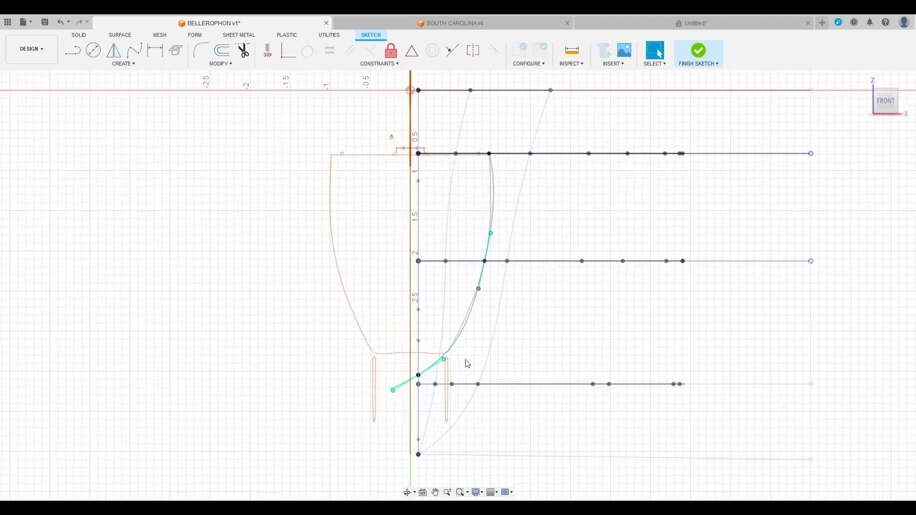
Fine-tune the tangent handles at the spline's top and middle points so its upper part follows the reference outline
scroll(502, 154, "up", 3)
left_click(487, 210)
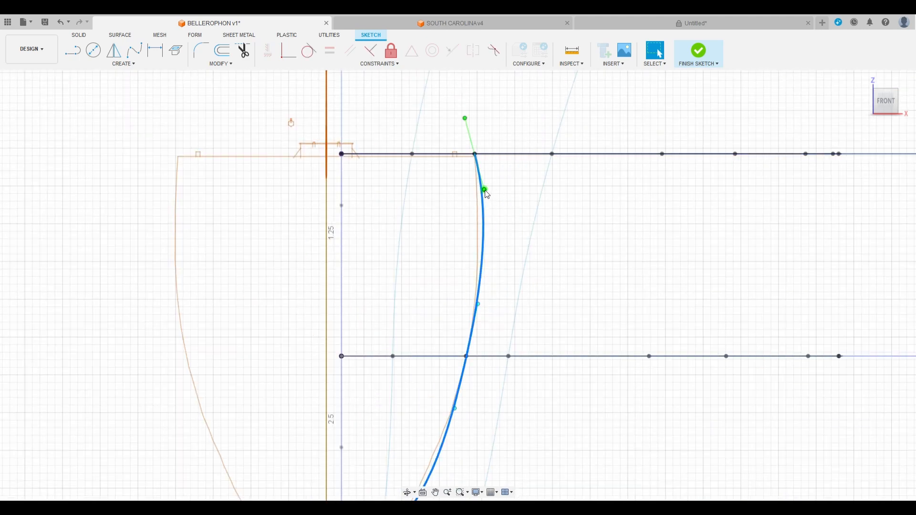
left_click_drag(485, 190, 478, 207)
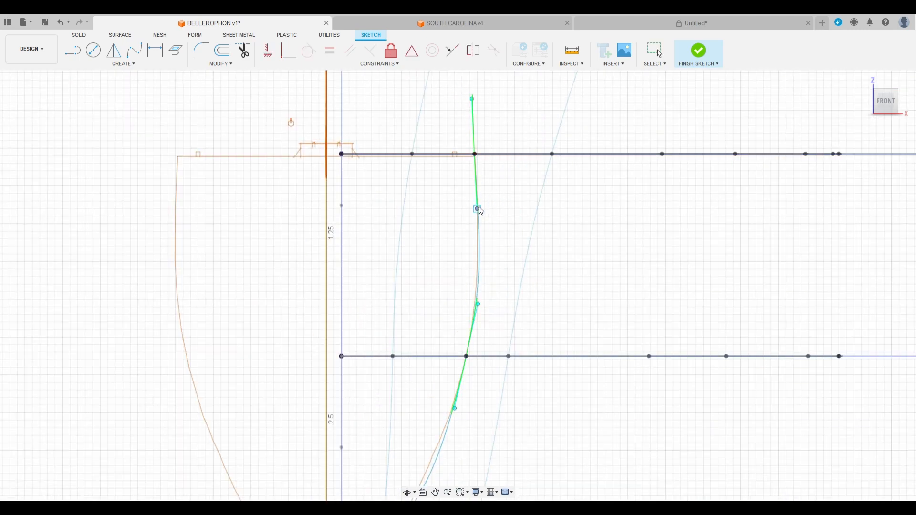
left_click_drag(478, 305, 477, 309)
scroll(469, 367, "down", 3)
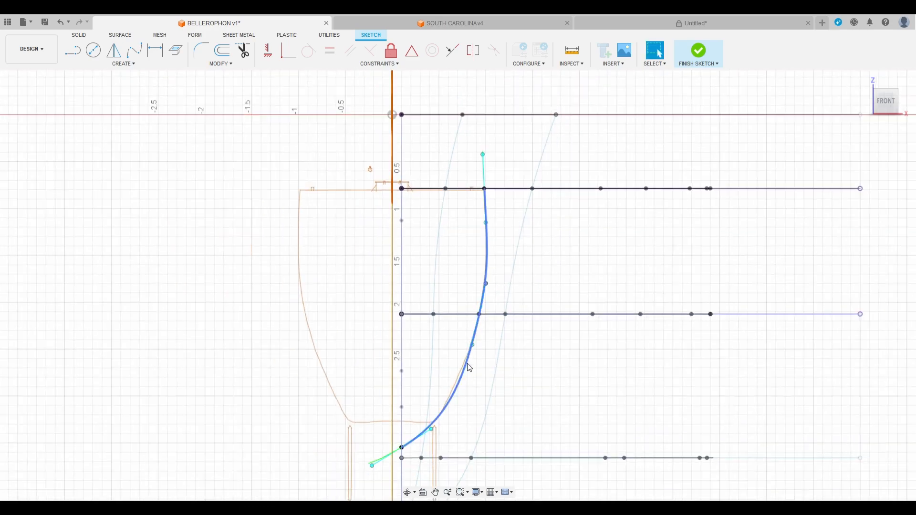
Check the new spline against the reference section outline and finish the stern cross-section sketch
scroll(469, 368, "up", 5)
scroll(462, 401, "down", 5)
scroll(471, 358, "up", 3)
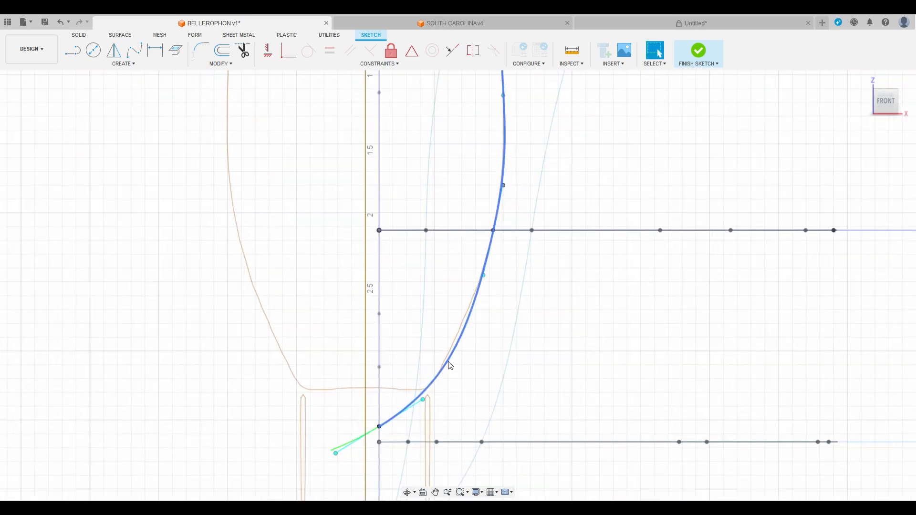
scroll(449, 365, "down", 2)
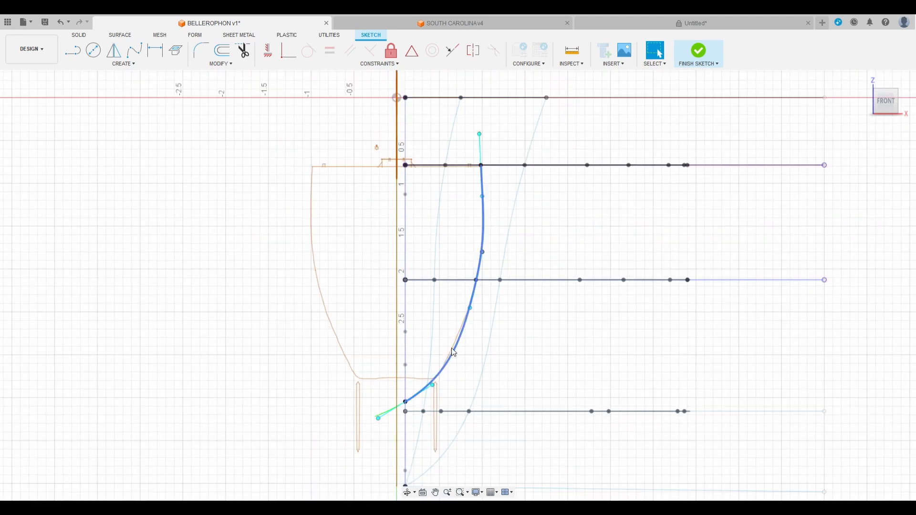
left_click(707, 57)
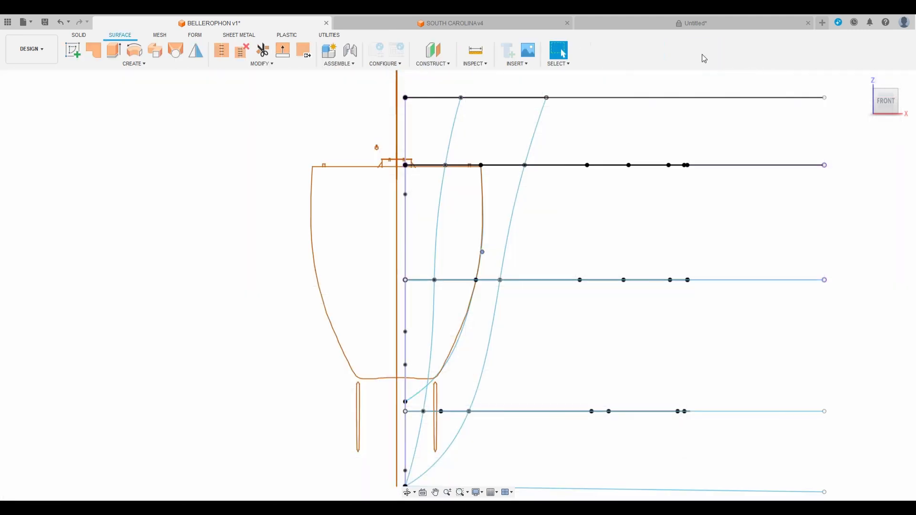
mouse_move(458, 285)
middle_mouse_down("shift")
mouse_move(524, 305)
mouse_move(515, 267)
mouse_move(533, 212)
mouse_move(484, 239)
middle_mouse_up("shift")
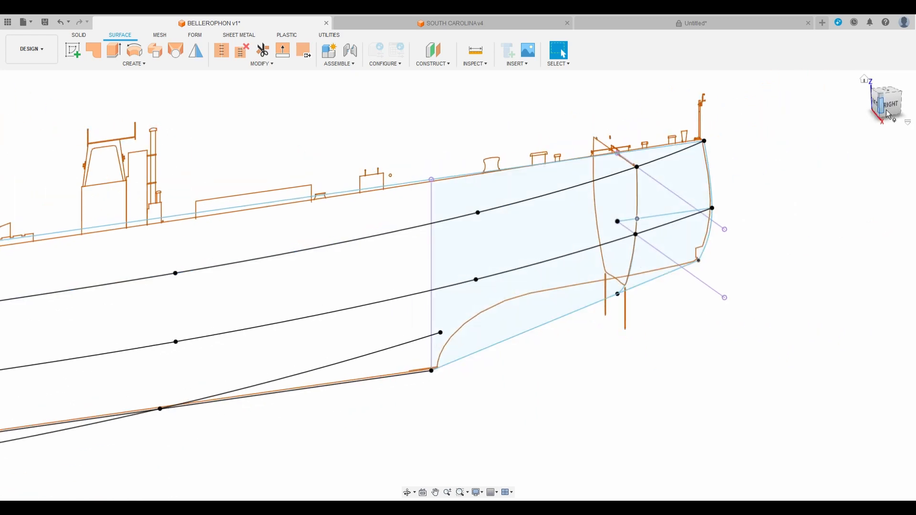
middle_click_drag(457, 284, 313, 183, "shift")
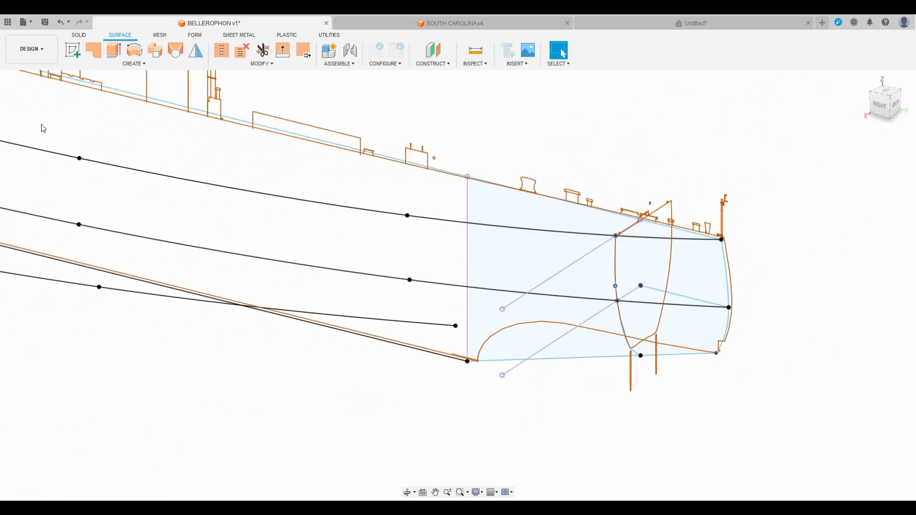
left_click(176, 56)
left_click(410, 290)
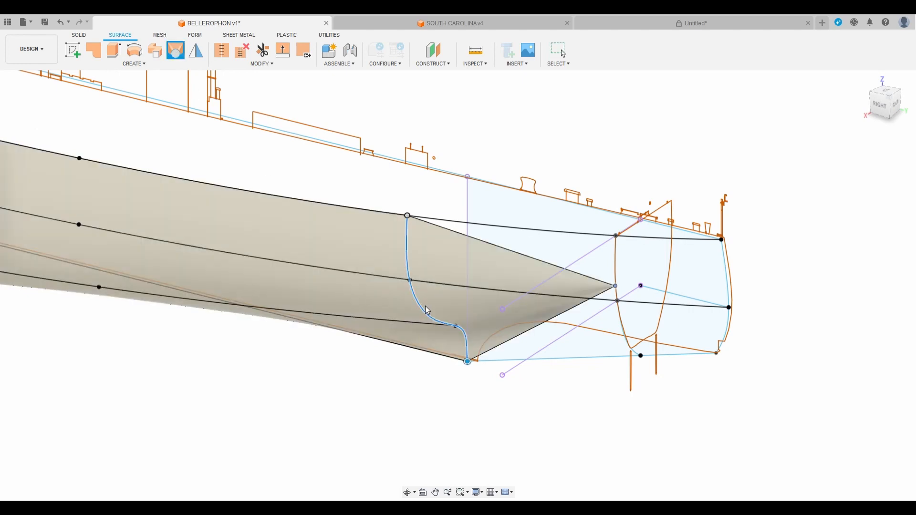
left_click(652, 341)
middle_click_drag(652, 341, 520, 353)
left_click(388, 329)
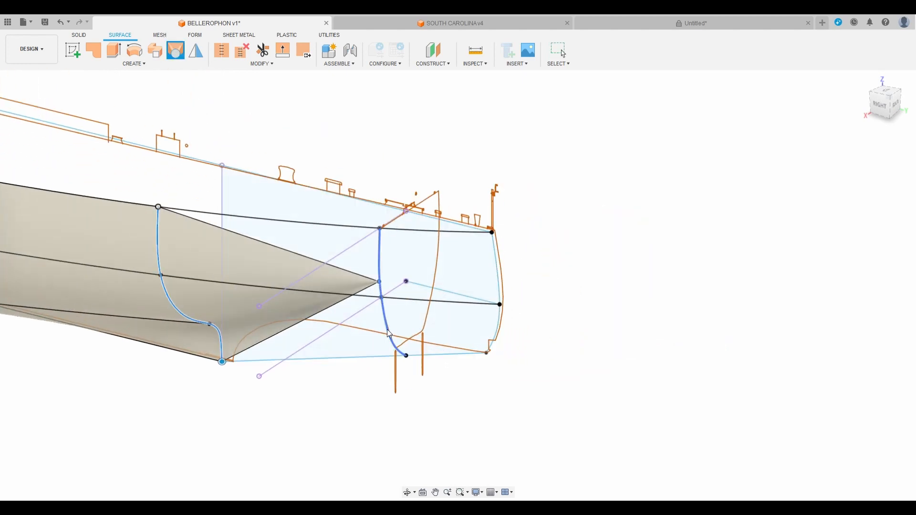
left_click(499, 332)
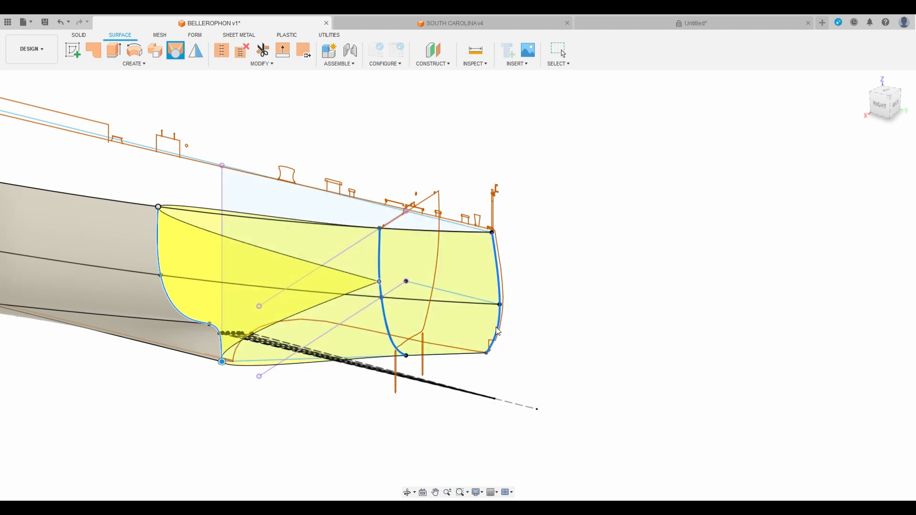
left_click(753, 233)
left_click(892, 375)
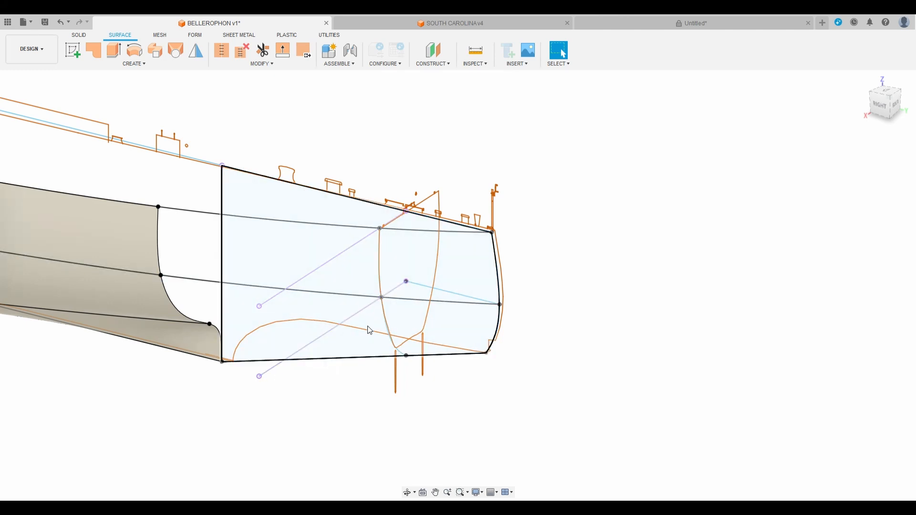
Try to loft the hull's aft edge through the new cross-section spline to the stern end curve, with the two upper longitudinals as rails
left_click(176, 52)
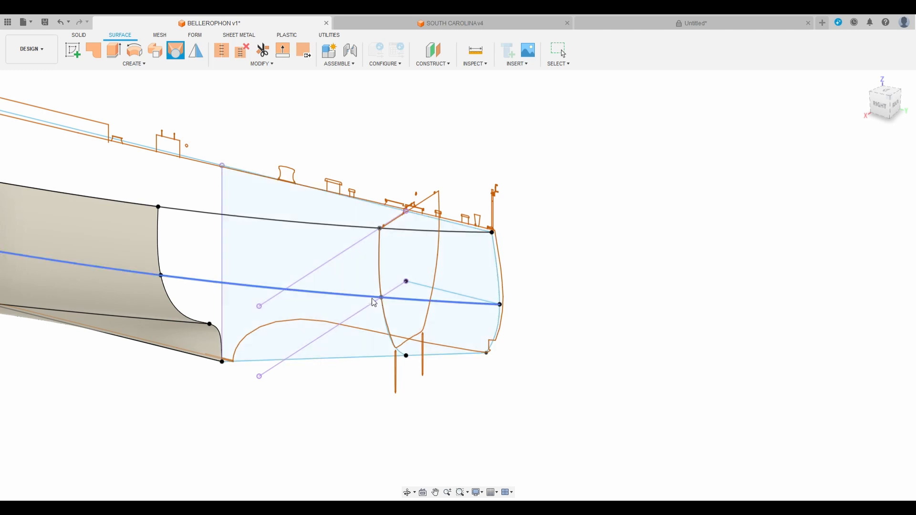
left_click(193, 317)
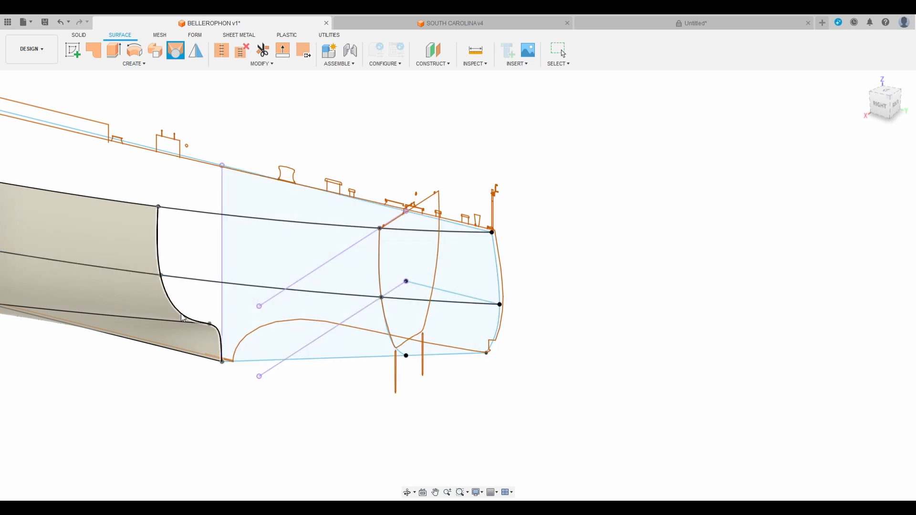
left_click(385, 315)
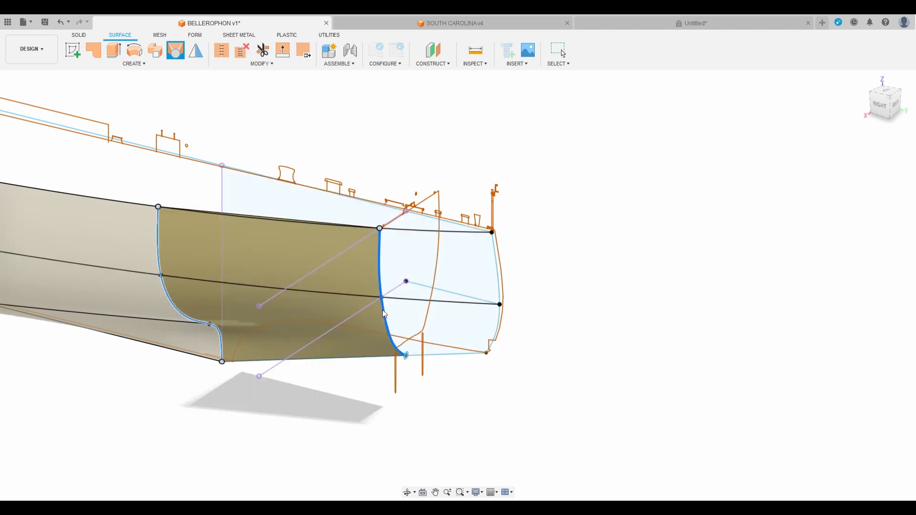
left_click(498, 324)
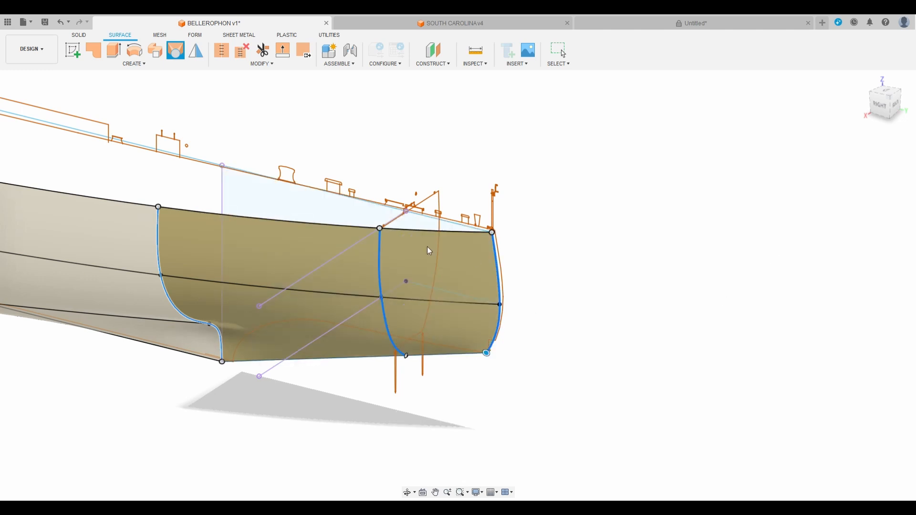
left_click(301, 223)
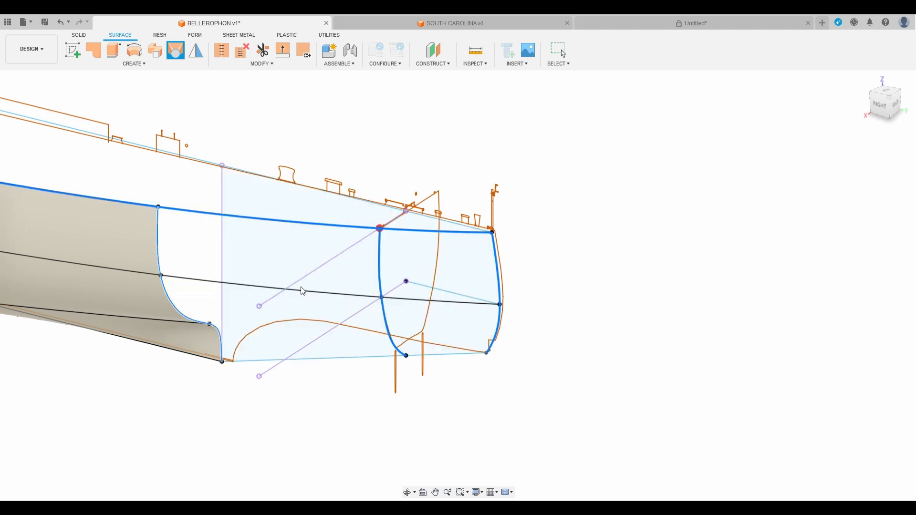
scroll(363, 230, "up", 5)
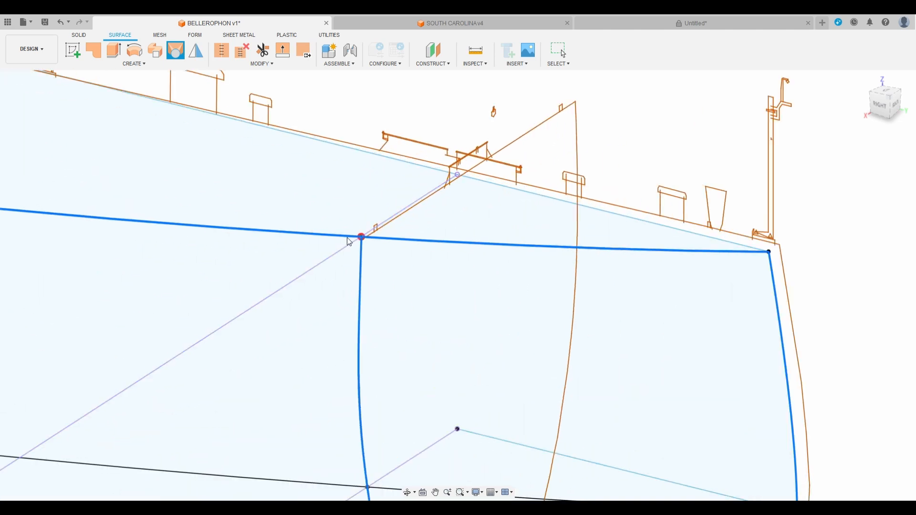
scroll(364, 229, "up", 6)
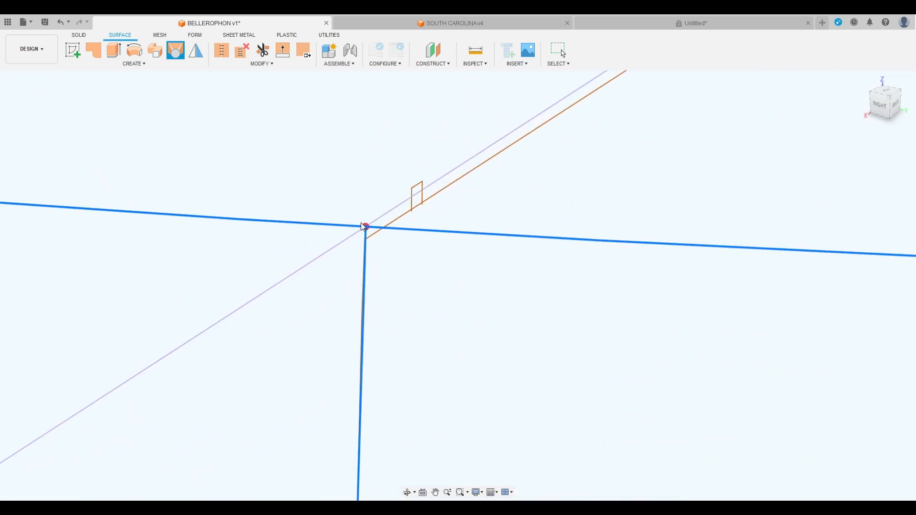
scroll(364, 230, "down", 8)
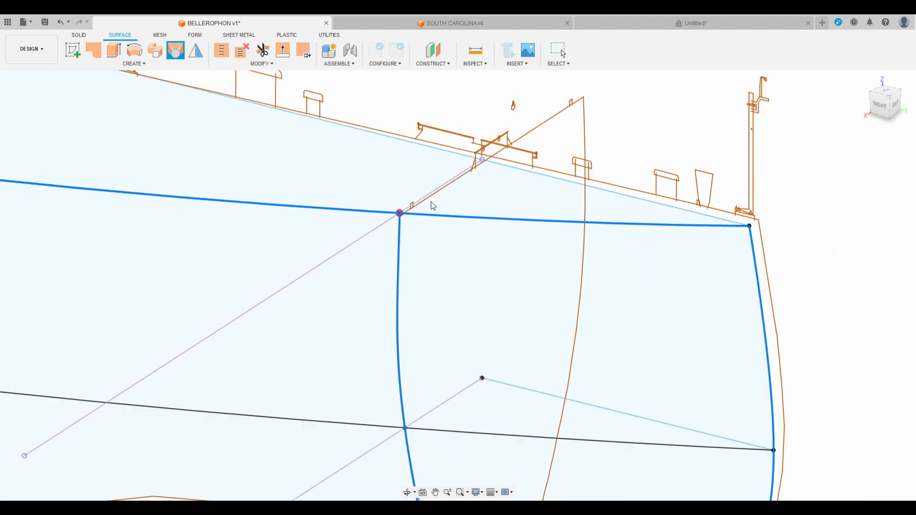
scroll(463, 253, "down", 3)
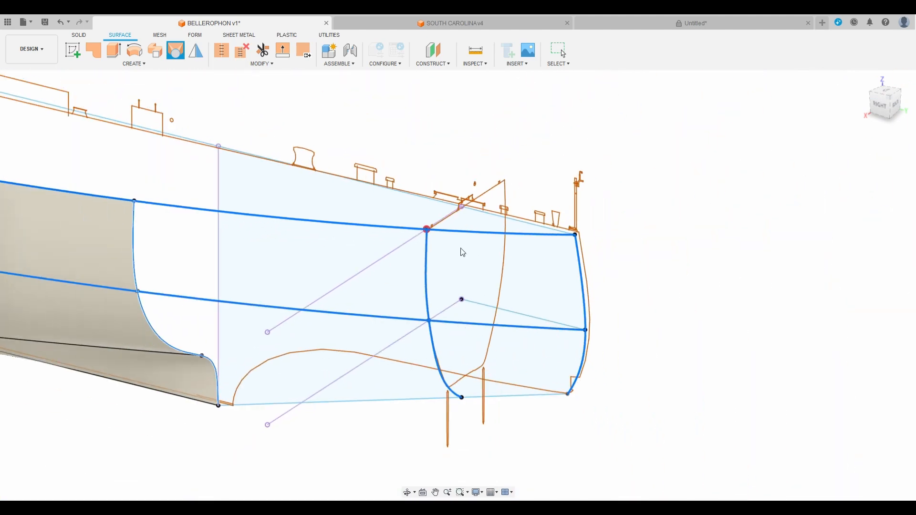
key("Escape")
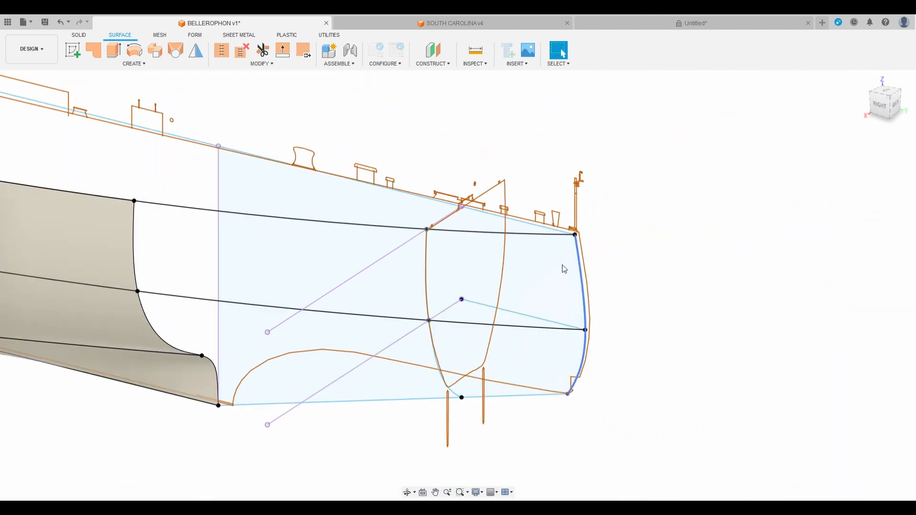
Reopen the stern cross-section sketch with the hull surfaces hidden and delete the fit point spline that follows the reference outline
scroll(427, 268, "up", 3)
left_click(426, 276)
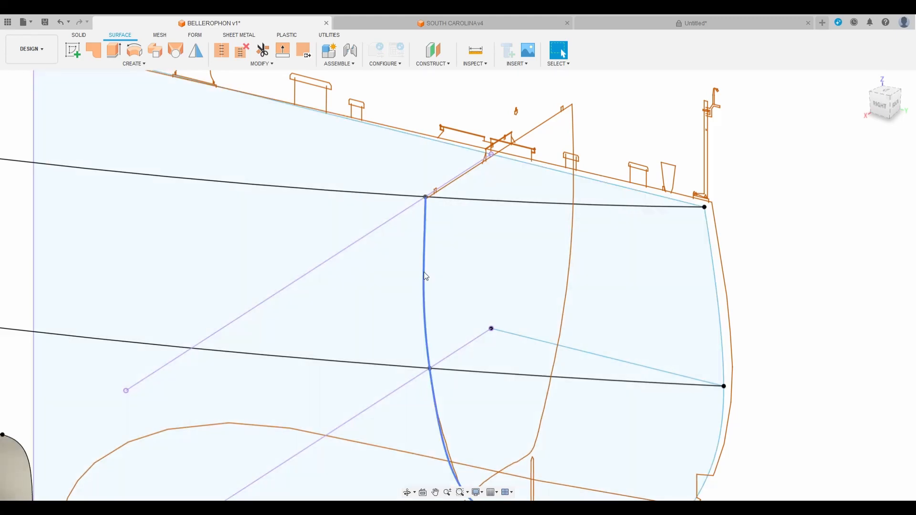
key("Escape")
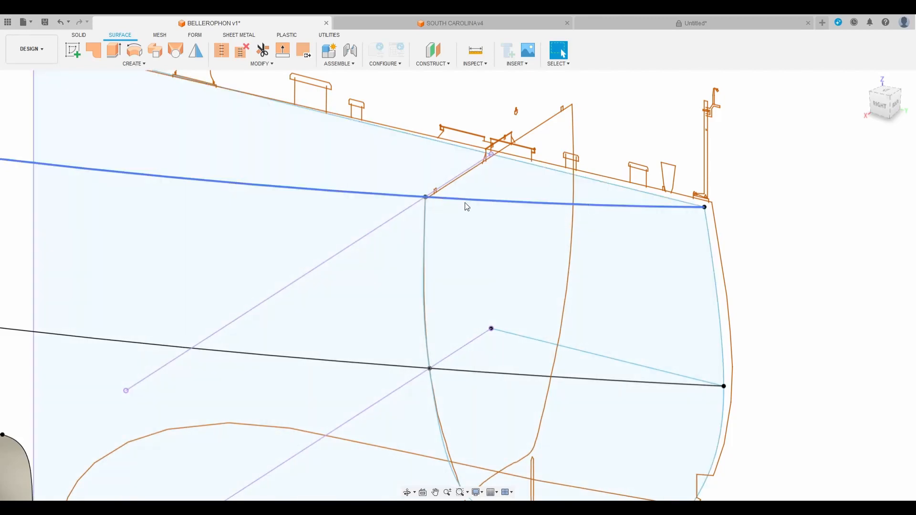
left_click(427, 327)
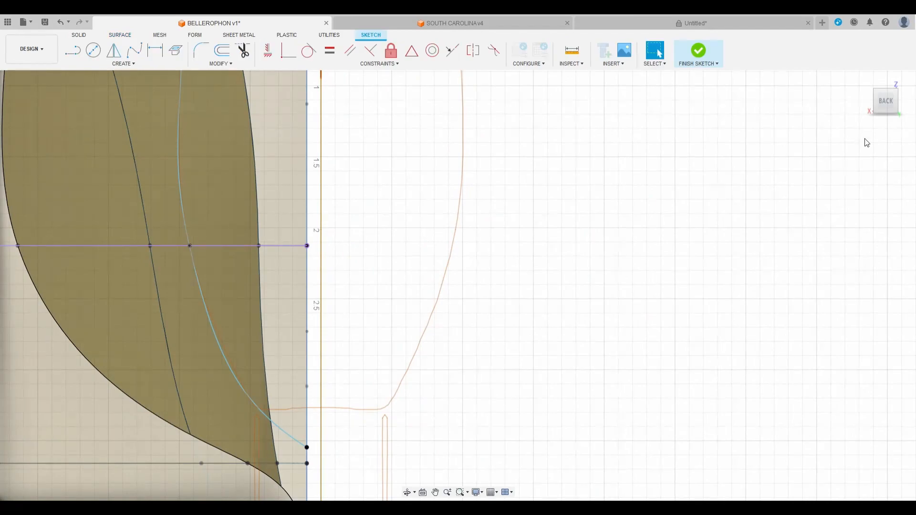
mouse_move(888, 101)
left_mouse_down()
mouse_move(19, 112)
mouse_move(869, 104)
left_mouse_up()
left_click(882, 105)
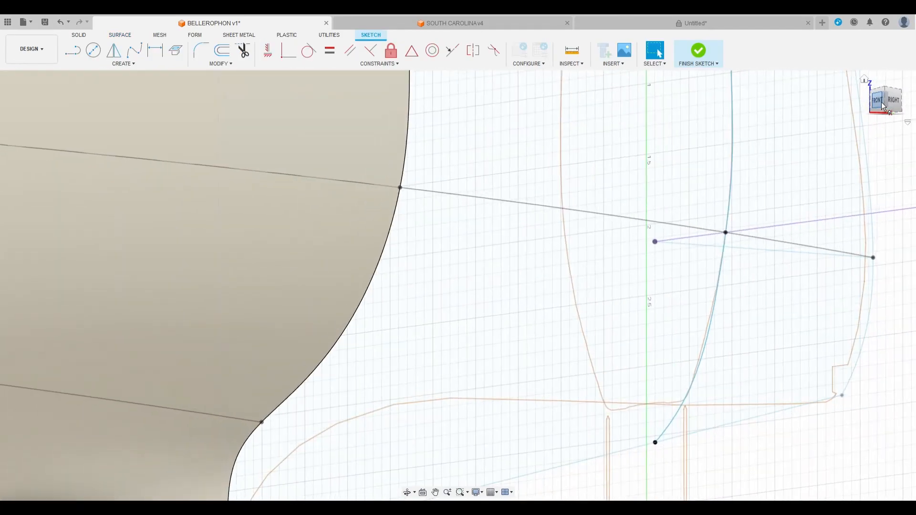
scroll(353, 333, "down", 3)
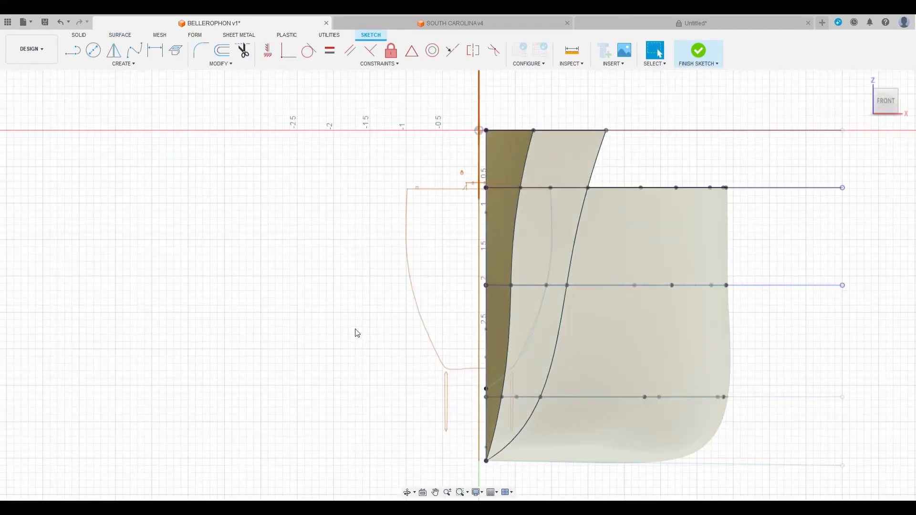
left_click(36, 128)
scroll(534, 202, "up", 3)
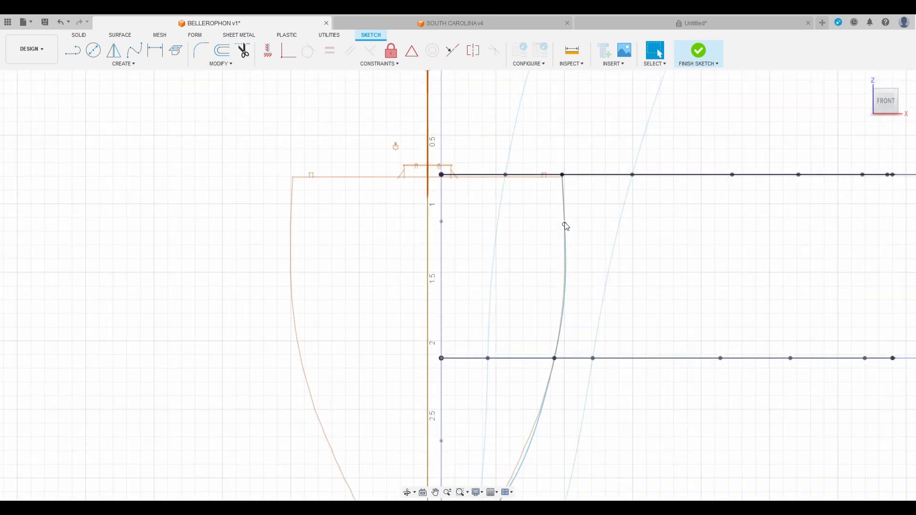
left_click(566, 260)
key("Delete")
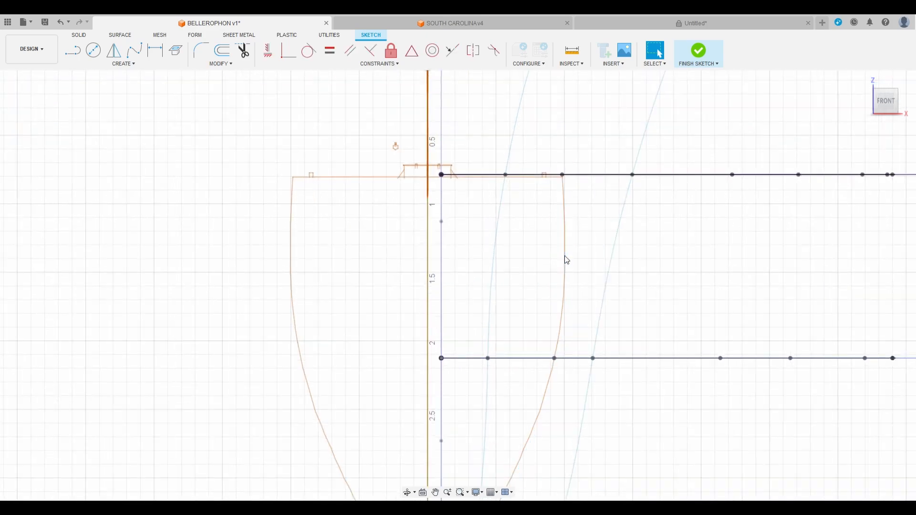
Project the upper longitudinal spline's intersection point into the stern cross-section sketch
left_click_drag(887, 102, 835, 138)
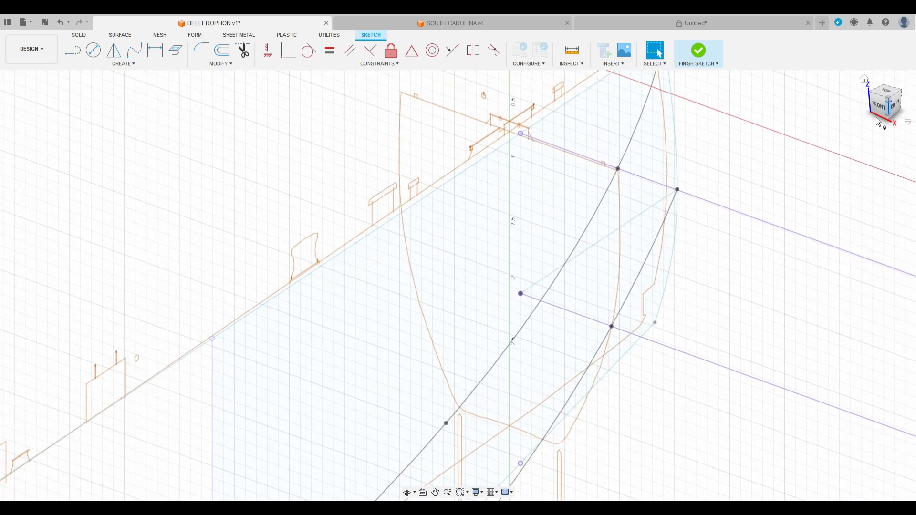
left_click(184, 56)
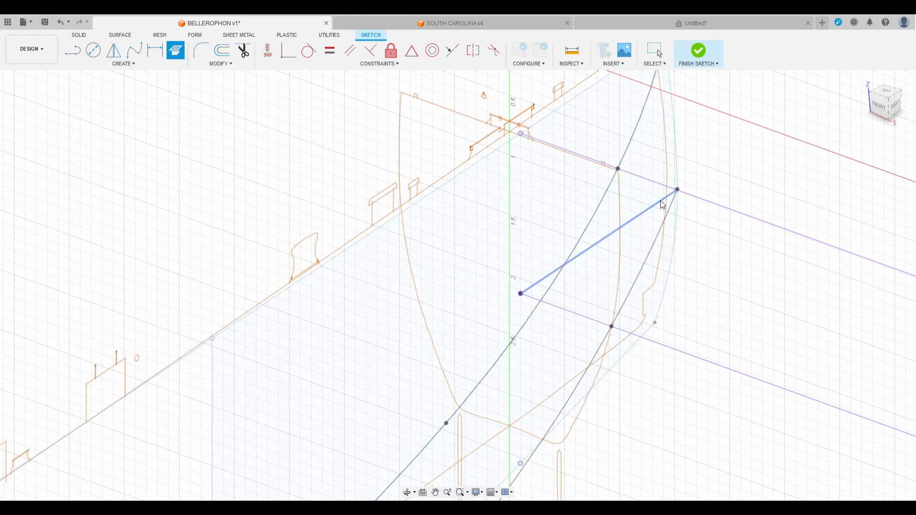
left_click(613, 182)
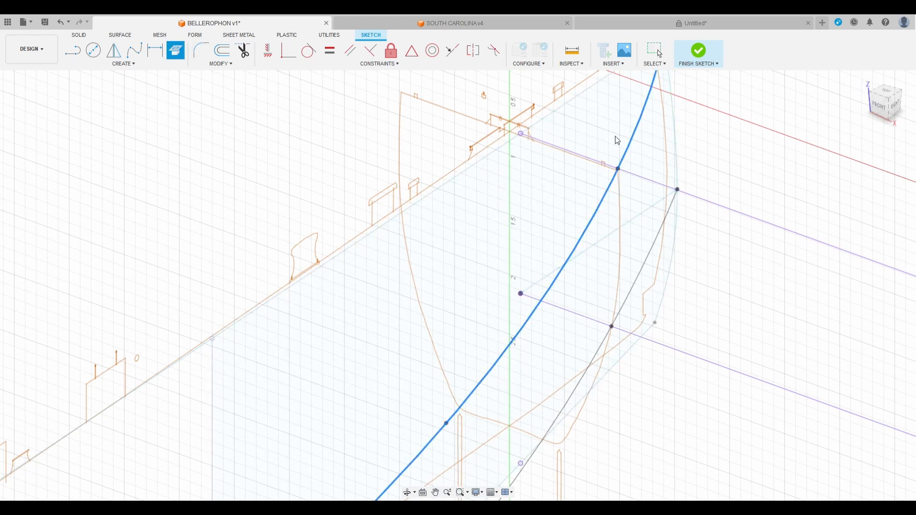
left_click(743, 182)
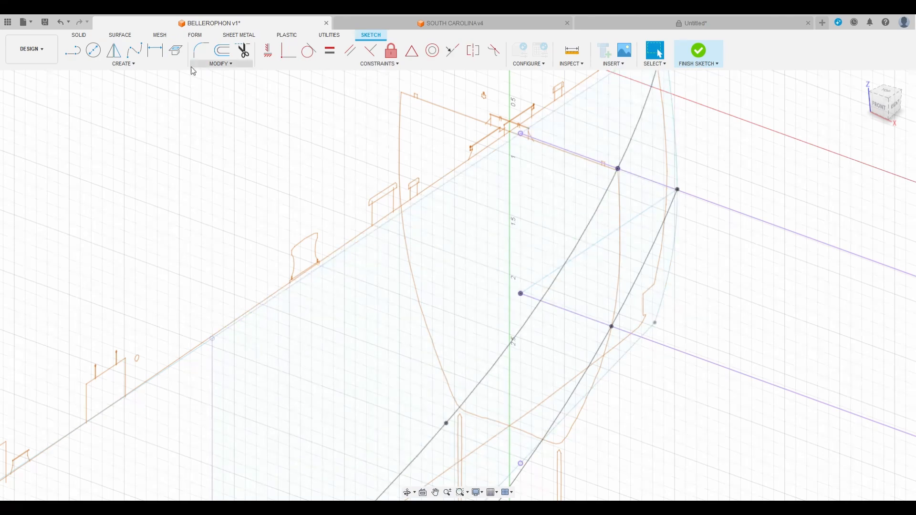
Redraw the fit point spline from the projected upper longitudinal point through the lower longitudinal's crossing point to the centreline point
left_click(135, 53)
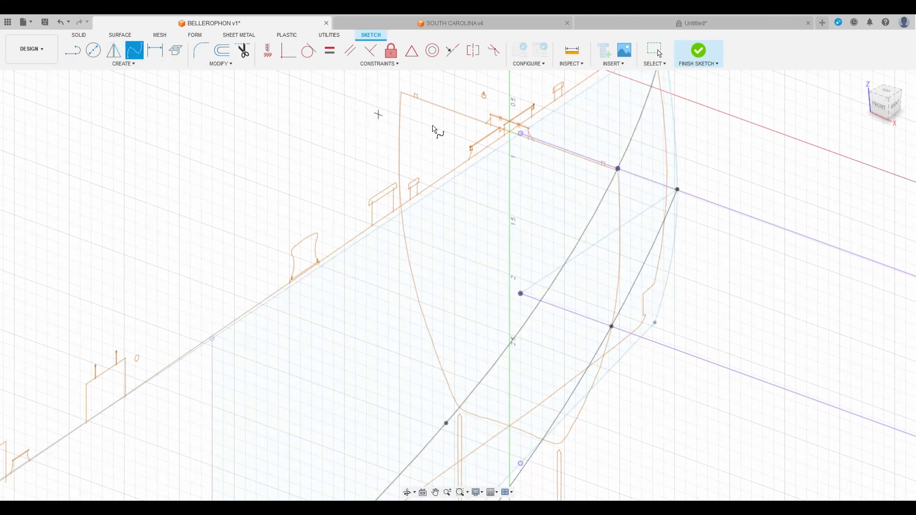
left_click(618, 169)
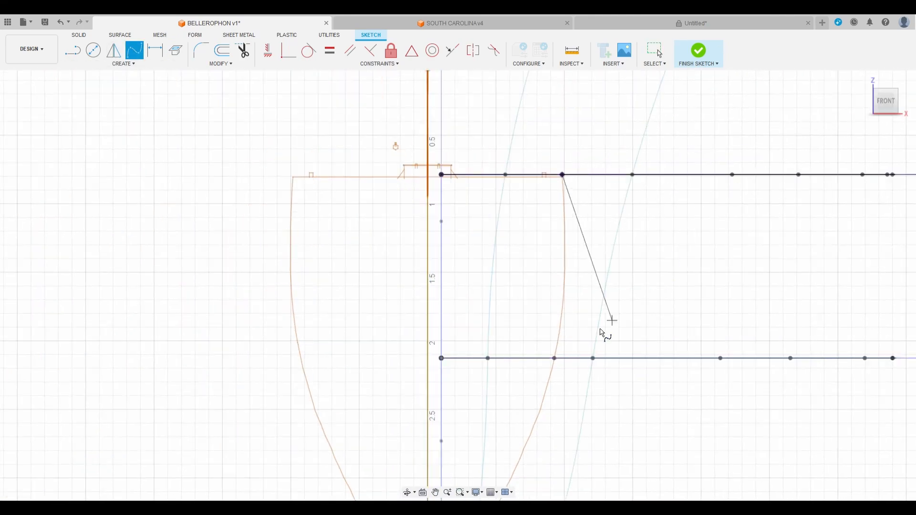
scroll(556, 366, "up", 5)
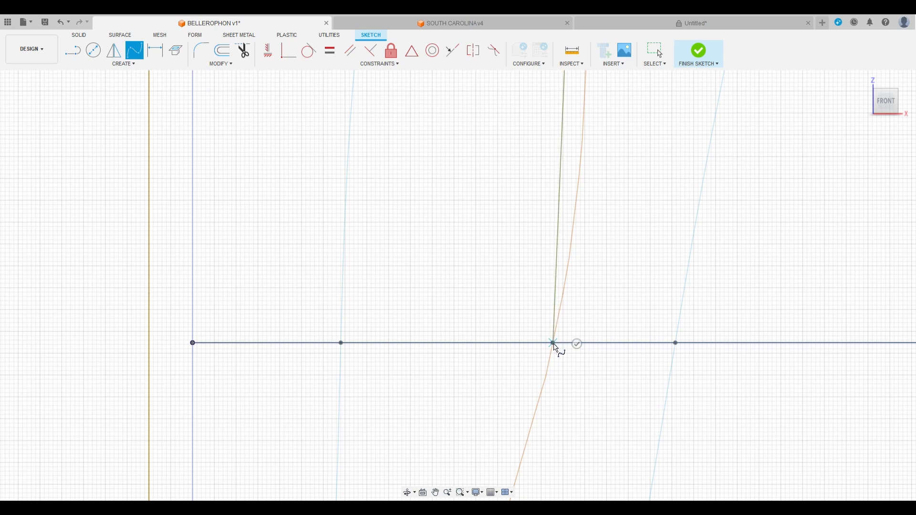
scroll(629, 193, "down", 7)
scroll(524, 384, "up", 3)
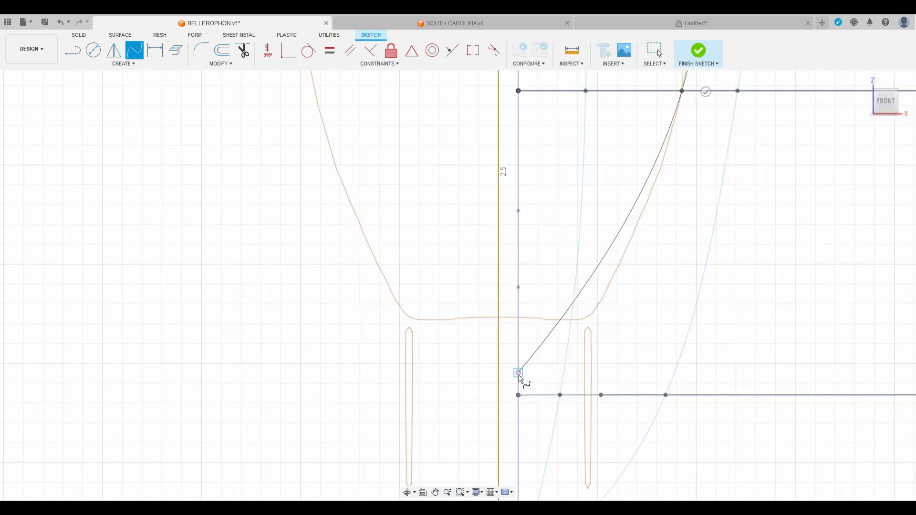
double_click(518, 373)
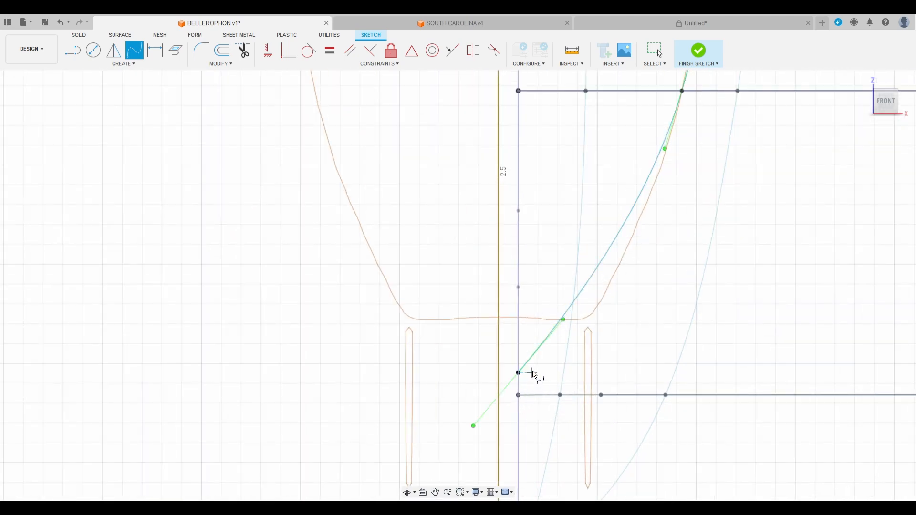
Adjust the stern spline's tangent handle at the lower longitudinal crossing so the lower curve follows the reference outline
key("Escape")
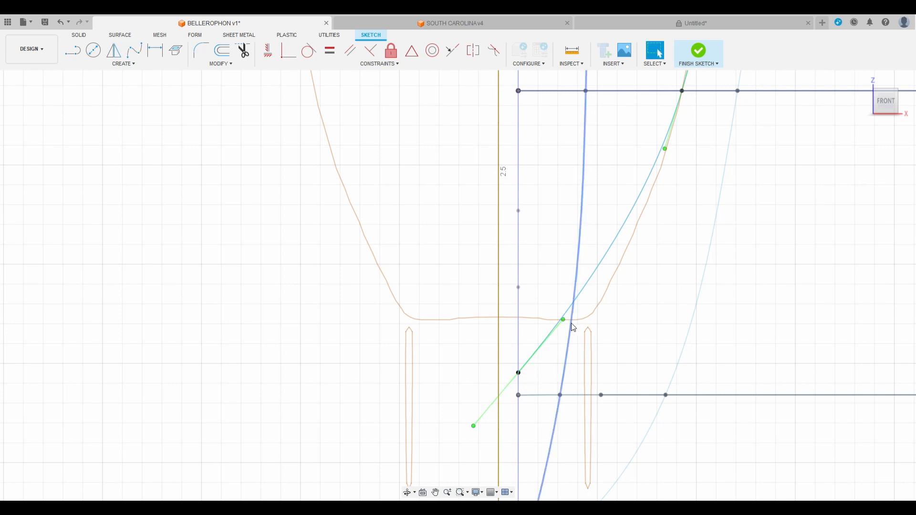
scroll(653, 307, "down", 3)
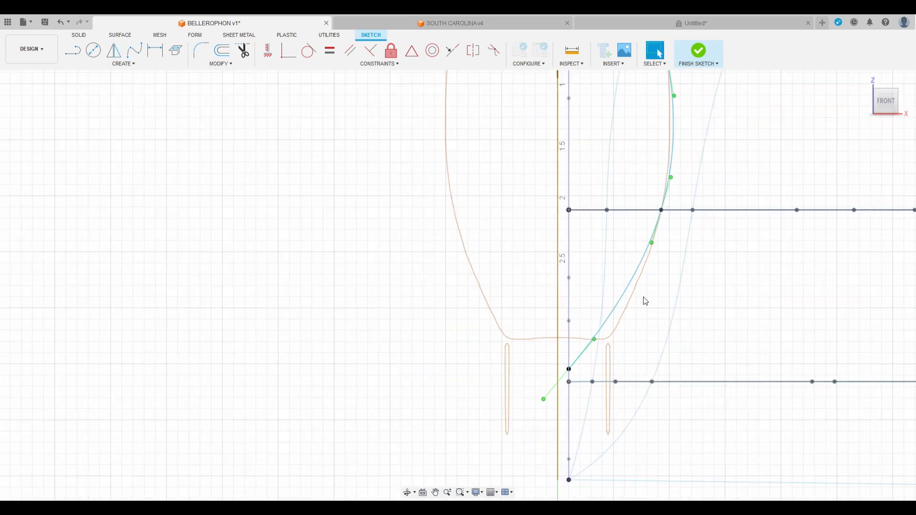
left_click(672, 98)
left_click(654, 239)
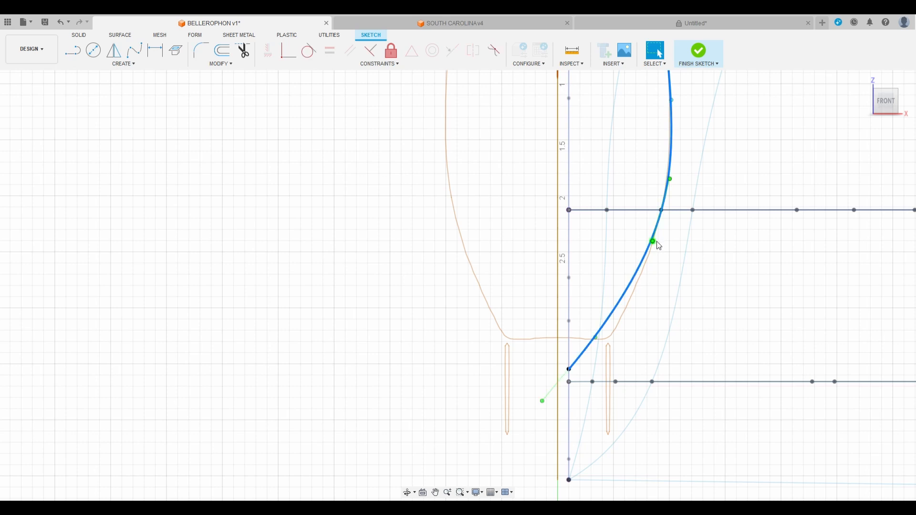
left_click(652, 244)
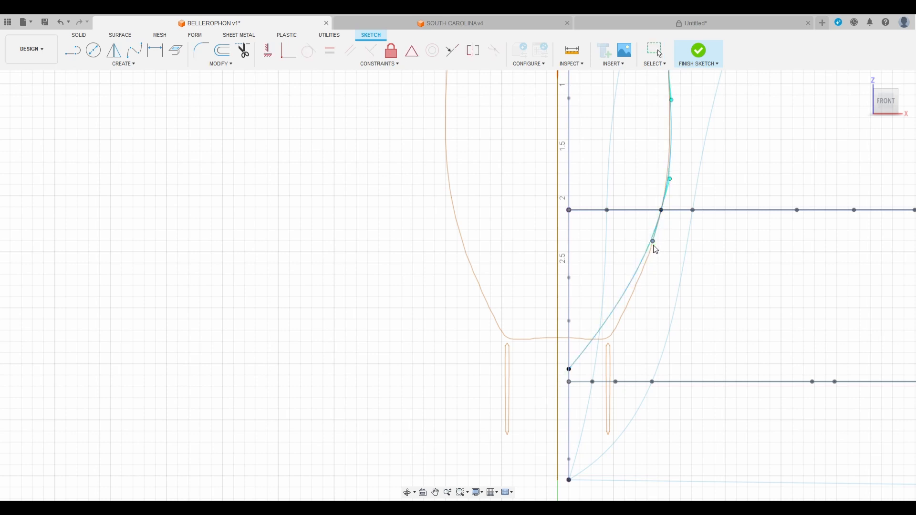
left_click_drag(655, 250, 654, 259)
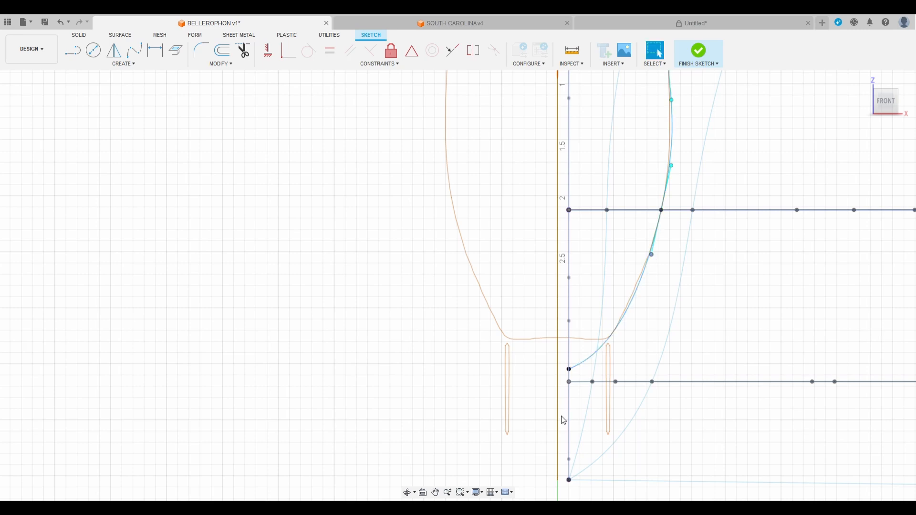
Fine-tune the stern spline's upper tangent handles to match the reference outline and finish the sketch
scroll(562, 419, "down", 2)
left_click(600, 367)
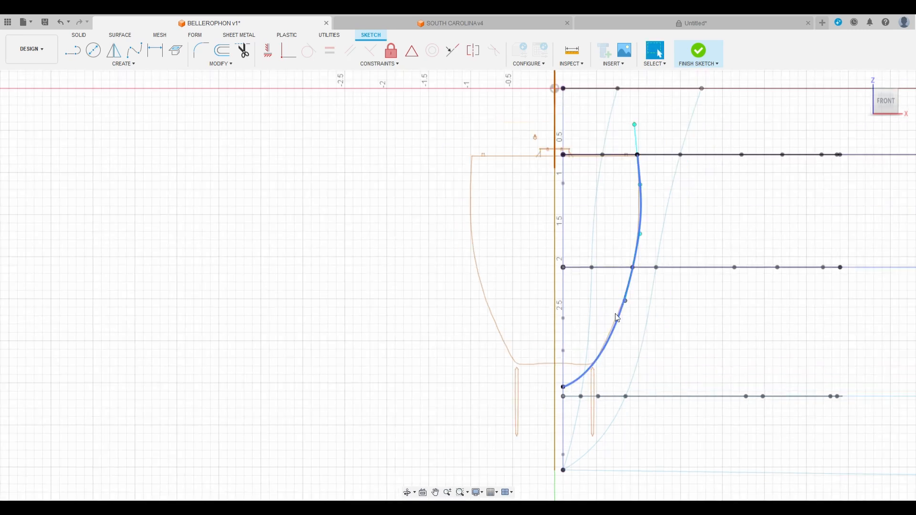
scroll(653, 191, "up", 3)
left_click_drag(631, 188, 628, 190)
left_click_drag(629, 271, 629, 275)
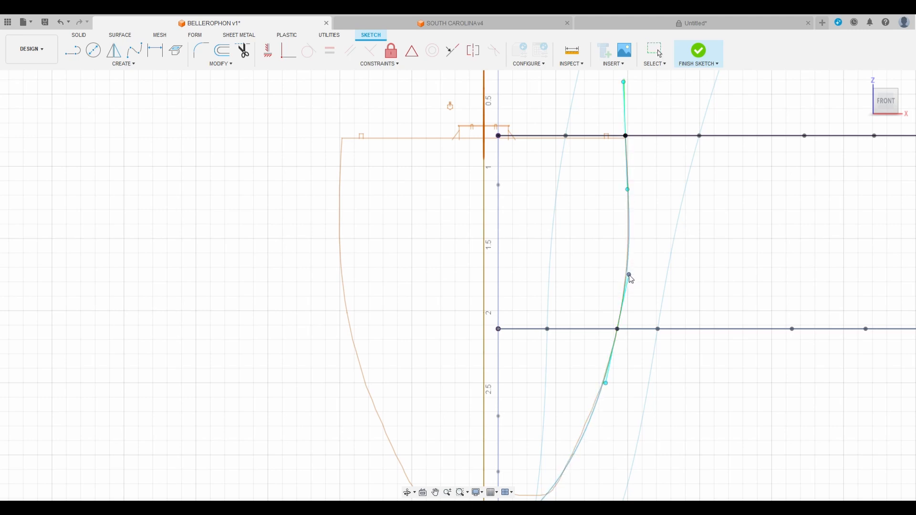
scroll(633, 248, "down", 3)
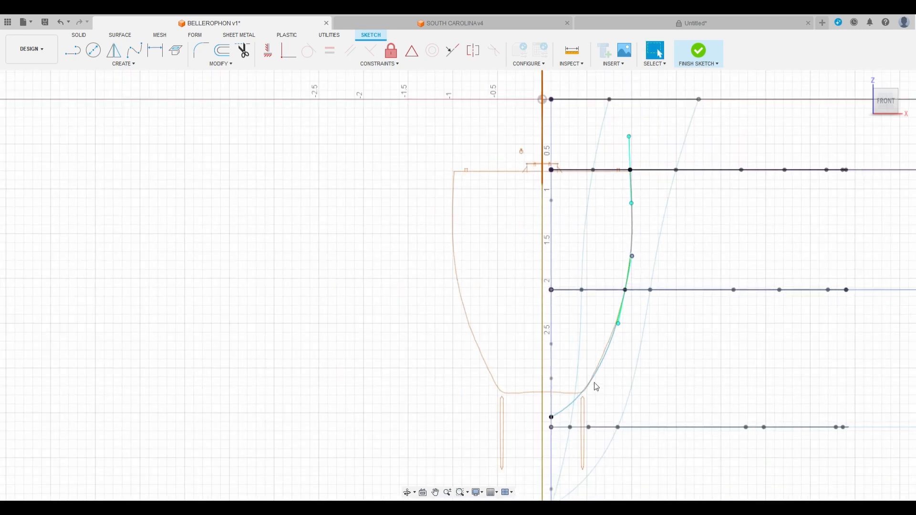
left_click(699, 54)
Try to loft the hull's aft edge through the reshaped stern cross-section to the stern end curve, using the two upper longitudinals as rails
left_click_drag(893, 102, 864, 109)
scroll(625, 132, "down", 3)
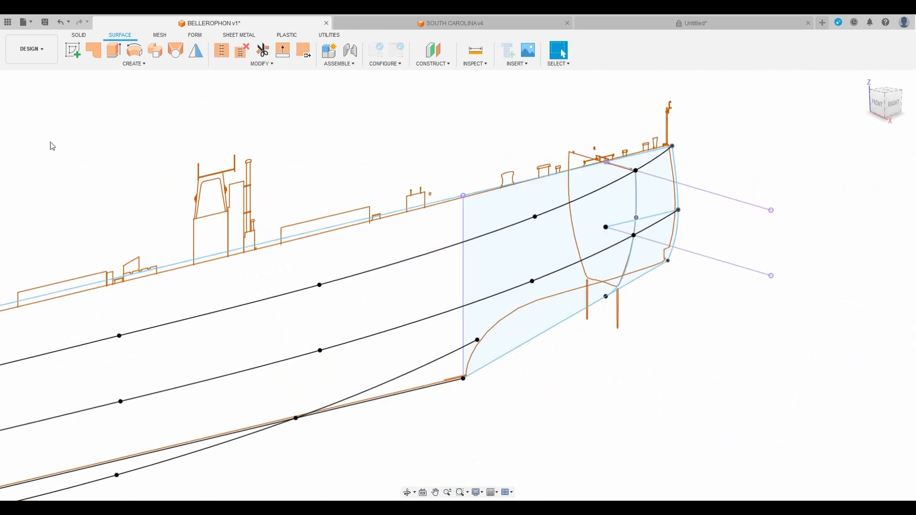
left_click(34, 129)
left_click_drag(885, 104, 855, 105)
left_click(177, 54)
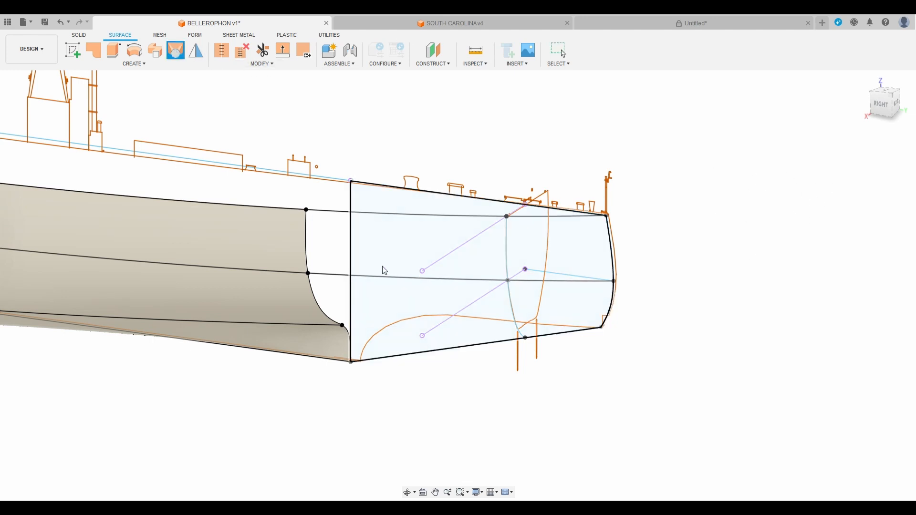
left_click(317, 306)
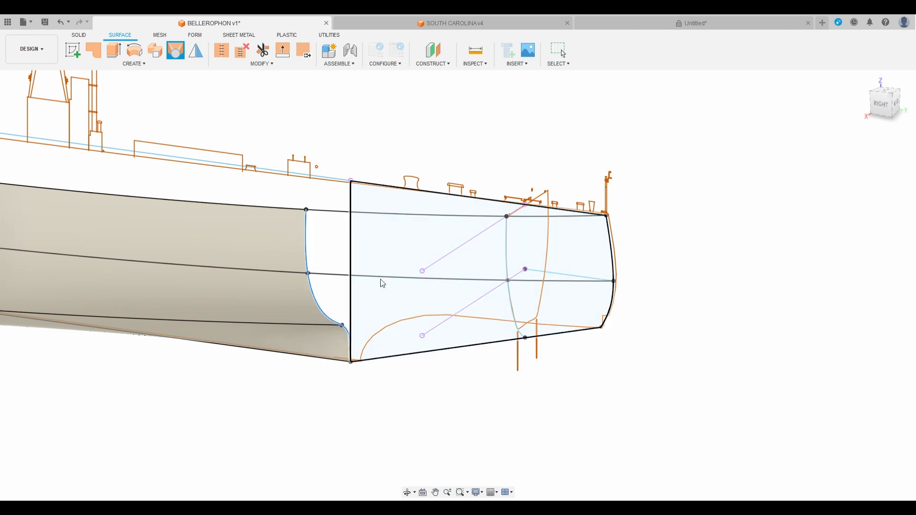
left_click(523, 314)
left_click(612, 310)
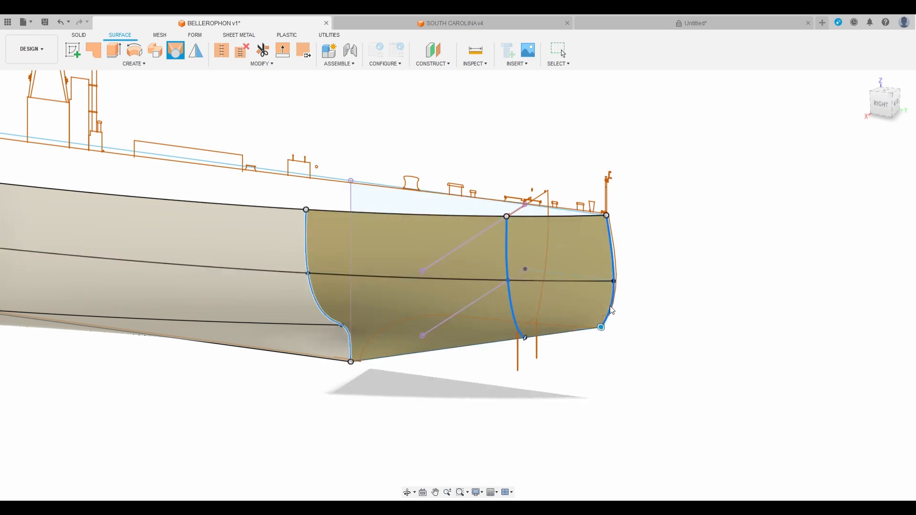
left_click(442, 215)
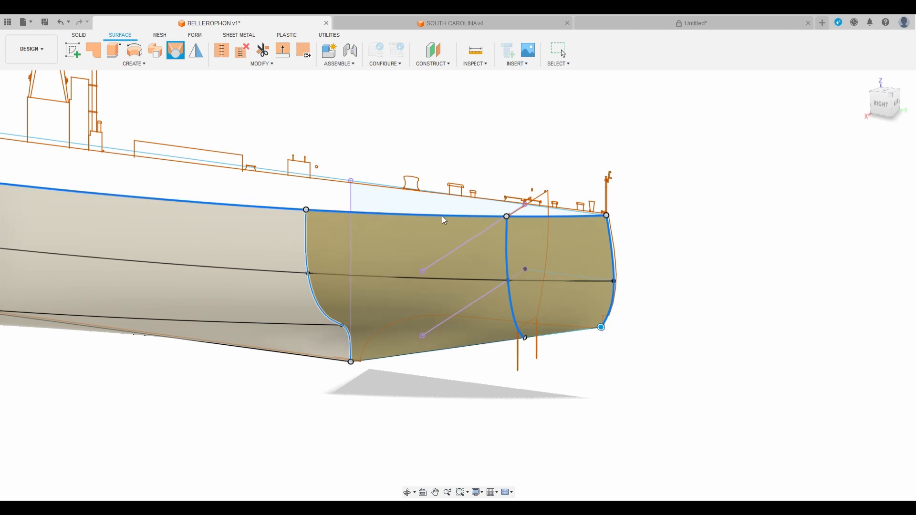
left_click(433, 277)
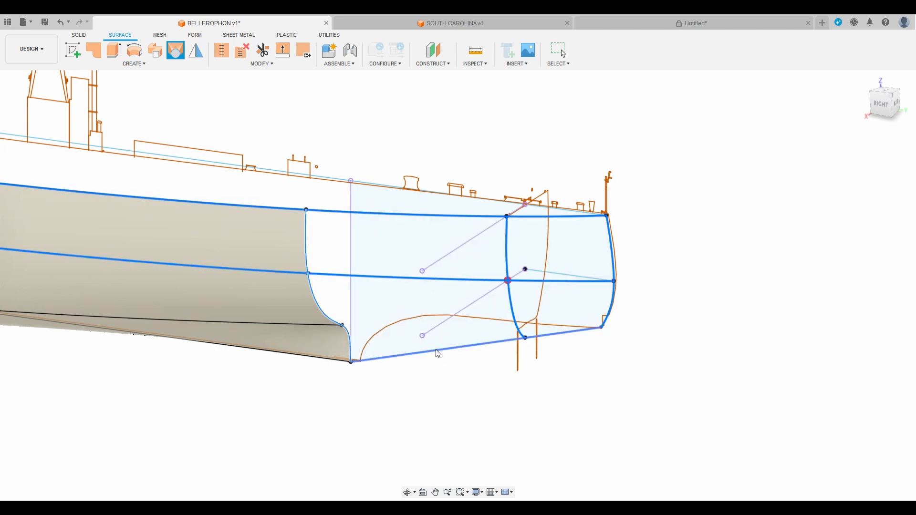
scroll(506, 282, "up", 5)
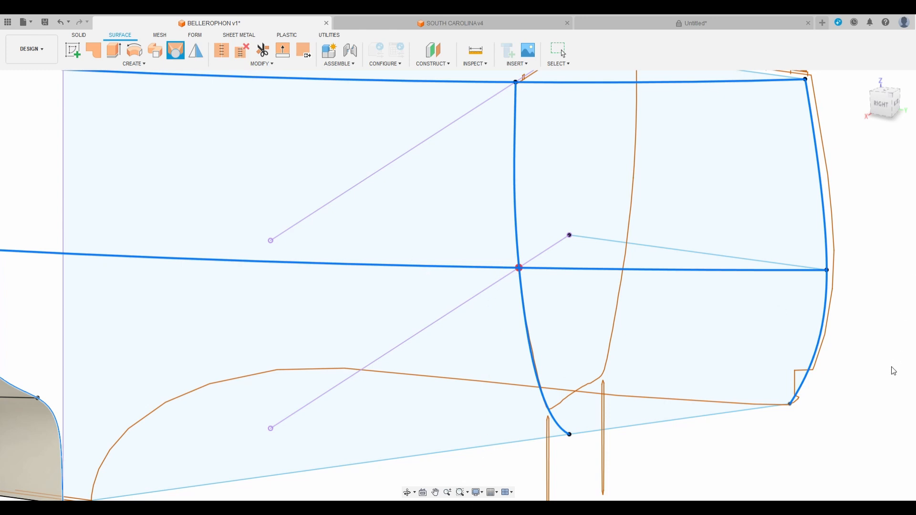
key("Escape")
Reopen the stern cross-section sketch, hide the hull surfaces and delete the reshaped fit point spline
left_click(881, 104)
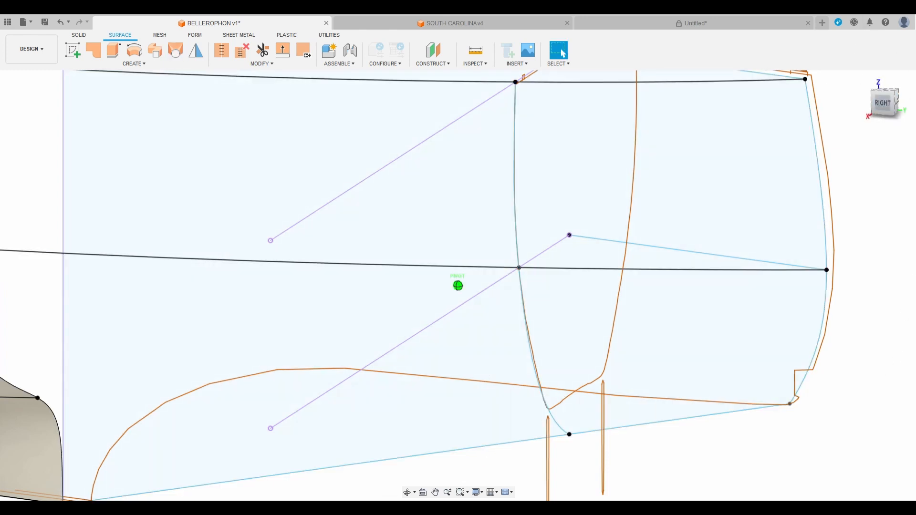
left_click_drag(881, 103, 901, 106)
scroll(444, 321, "down", 4)
scroll(604, 304, "up", 3)
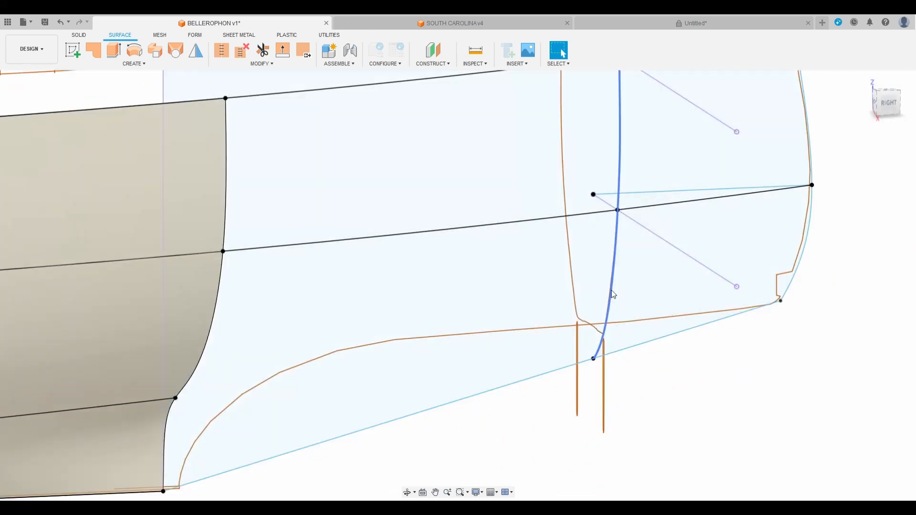
left_click(612, 291)
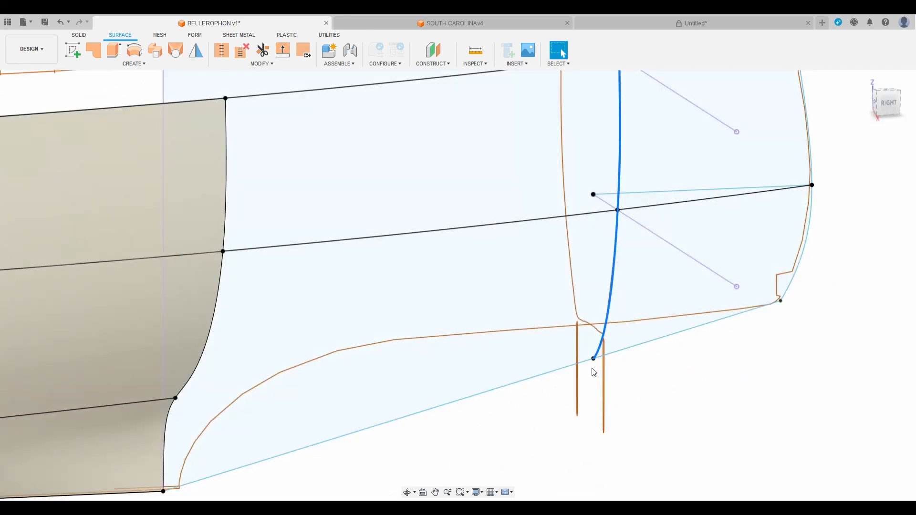
scroll(437, 270, "down", 4)
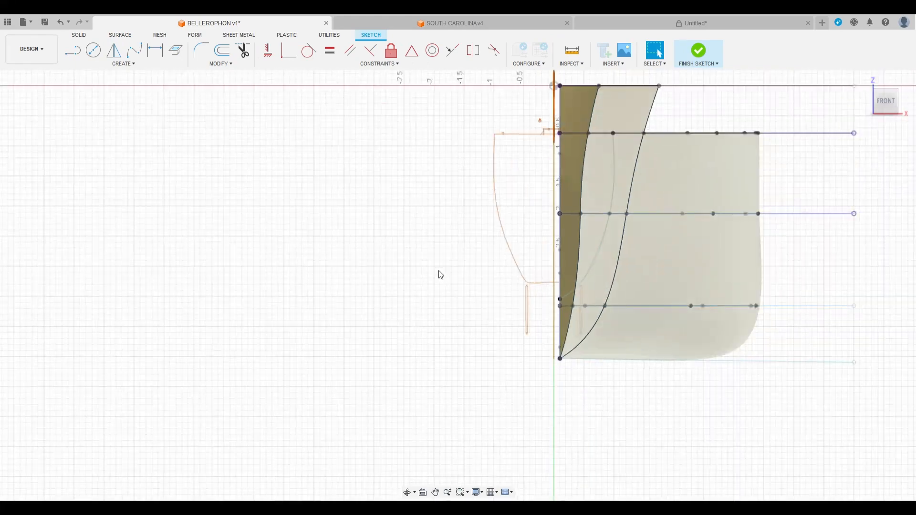
scroll(559, 242, "up", 6)
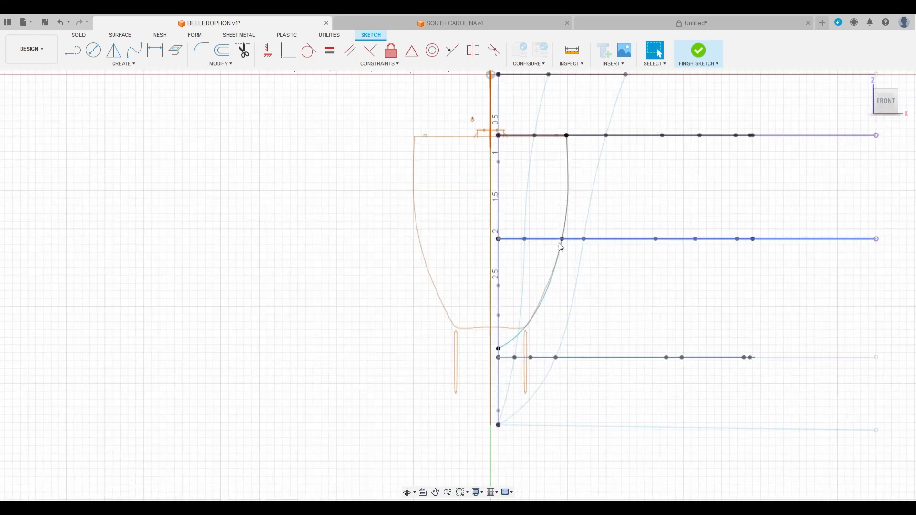
left_click(548, 270)
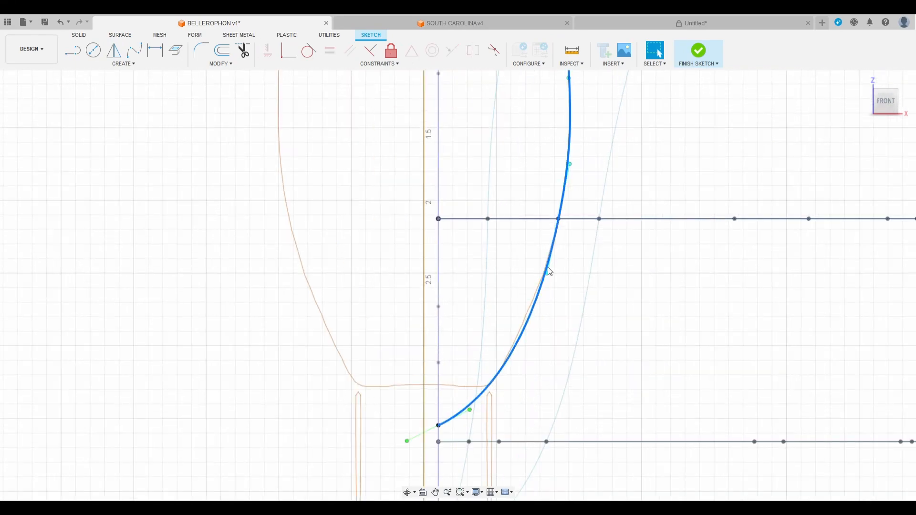
key("Escape")
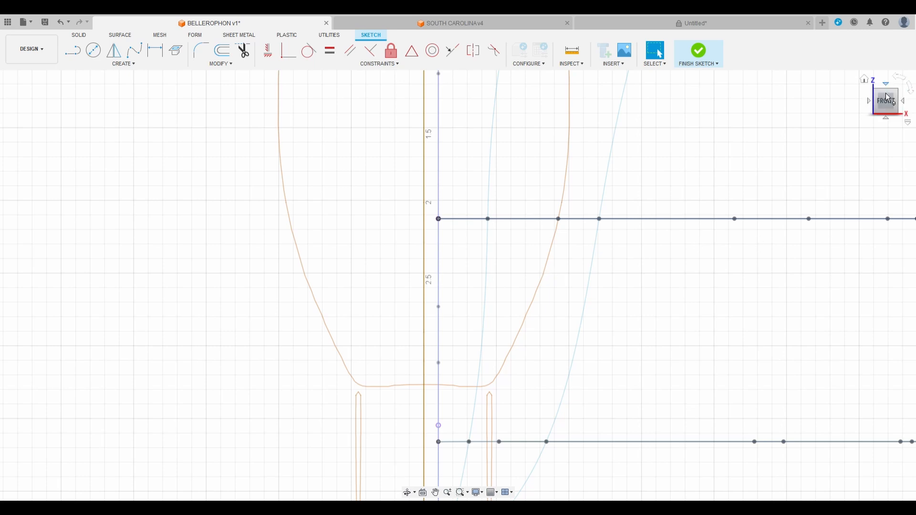
Project the lower longitudinal spline's intersection point into the stern cross-section sketch
left_click_drag(881, 101, 877, 114)
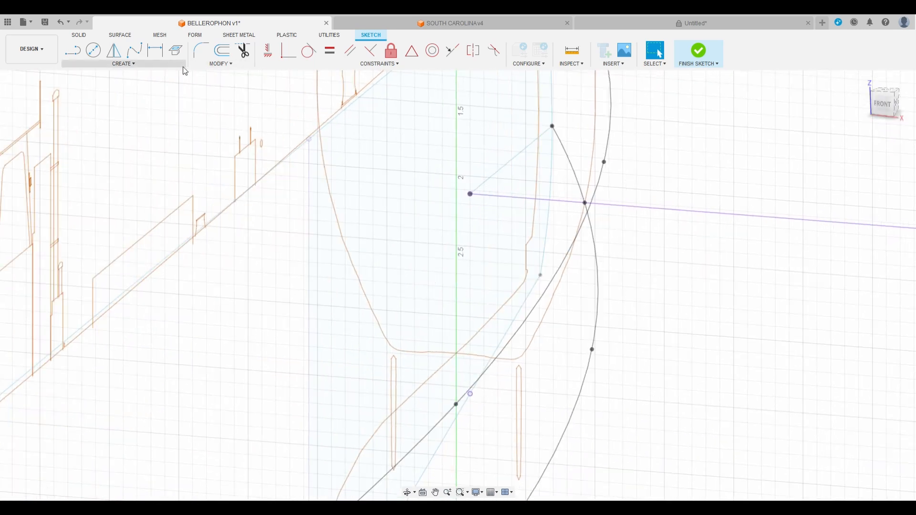
left_click(176, 52)
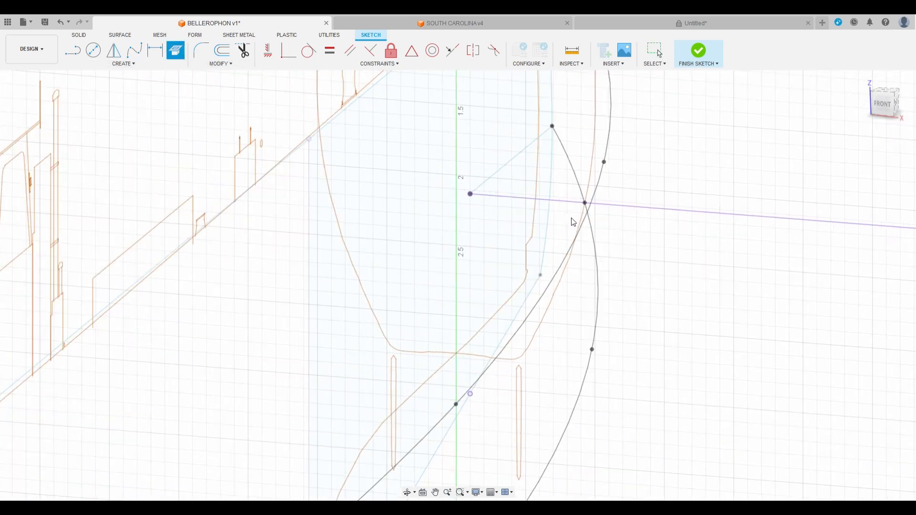
left_click_drag(879, 99, 872, 100)
middle_click_drag(458, 286, 579, 241, "shift")
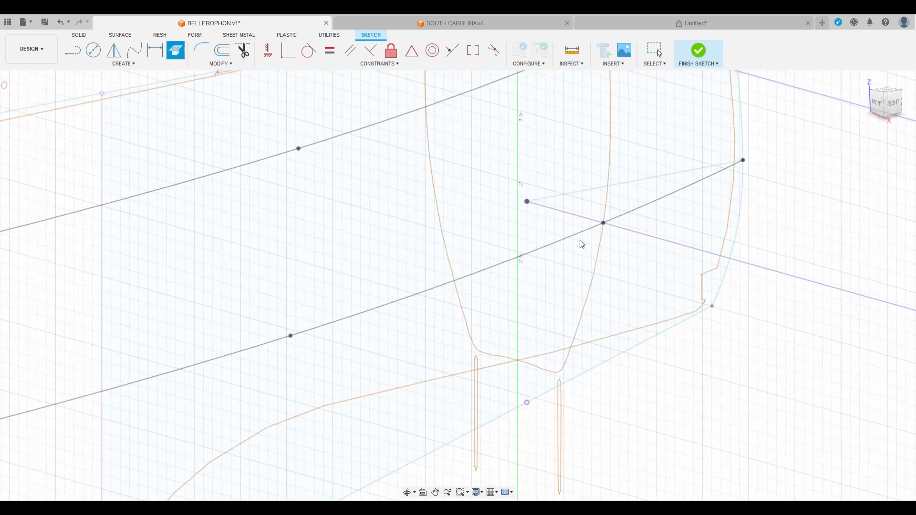
left_click(577, 236)
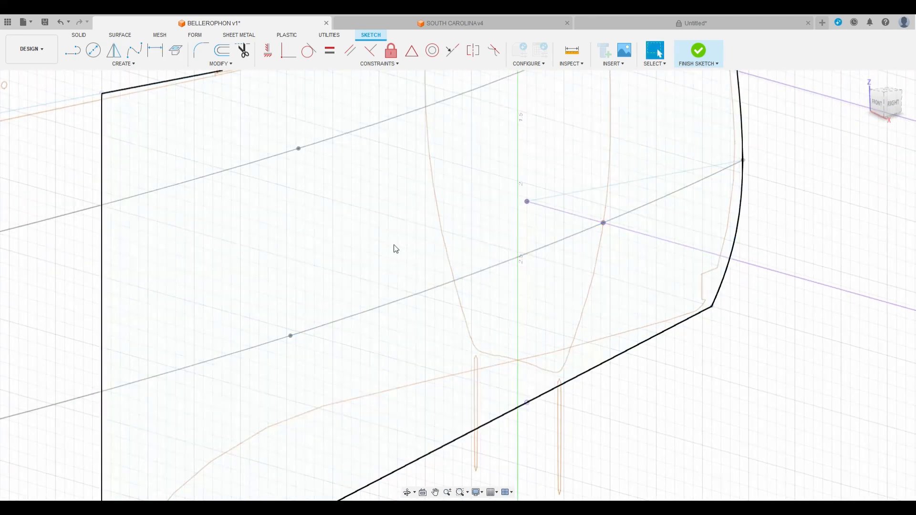
Draw a fit point spline from the upper longitudinal point through the projected lower longitudinal point to the centreline point
left_click(134, 50)
scroll(388, 287, "down", 5)
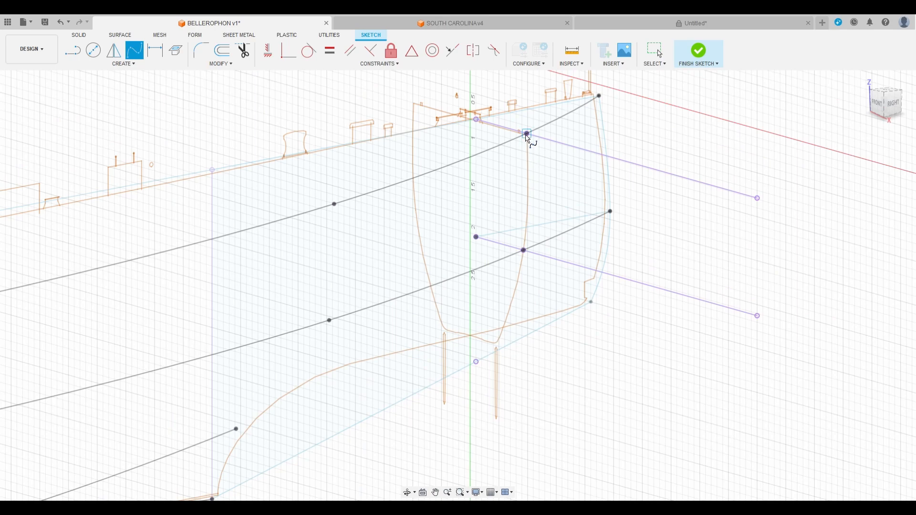
left_click(527, 134)
left_click(524, 251)
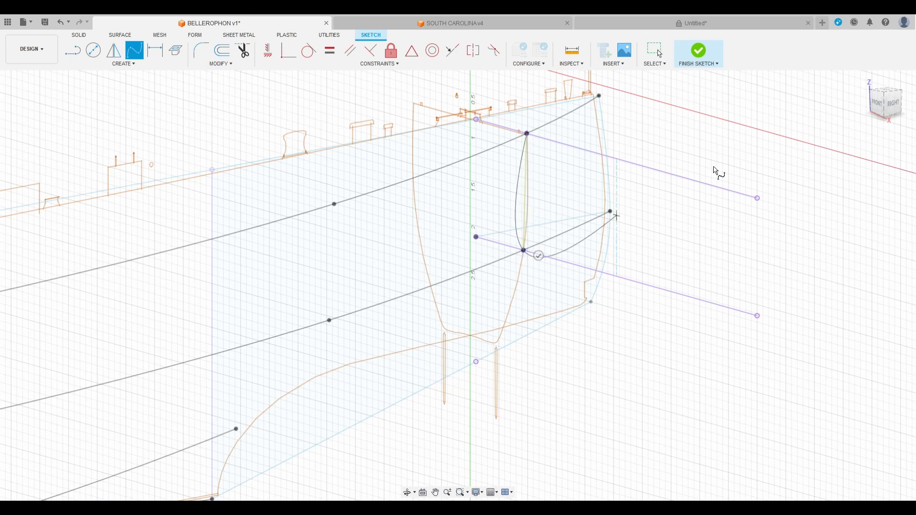
left_click(882, 108)
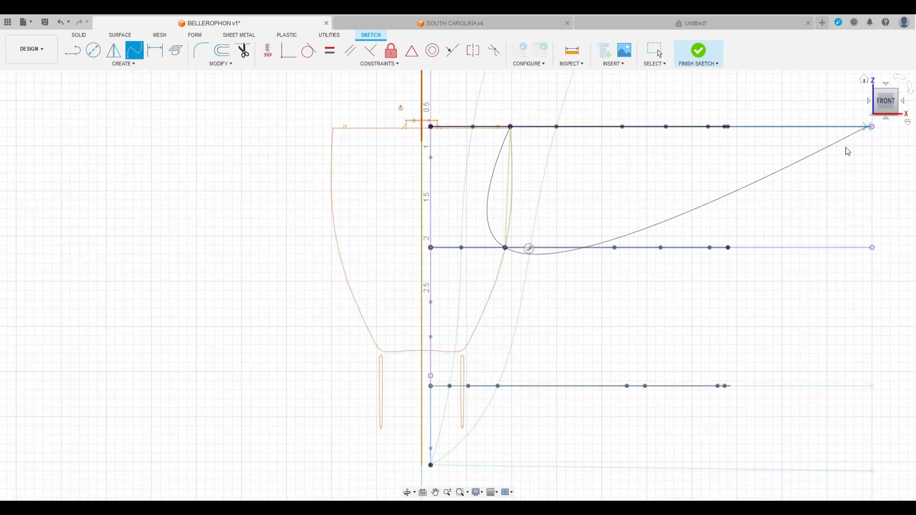
left_click(431, 376)
left_click(448, 391)
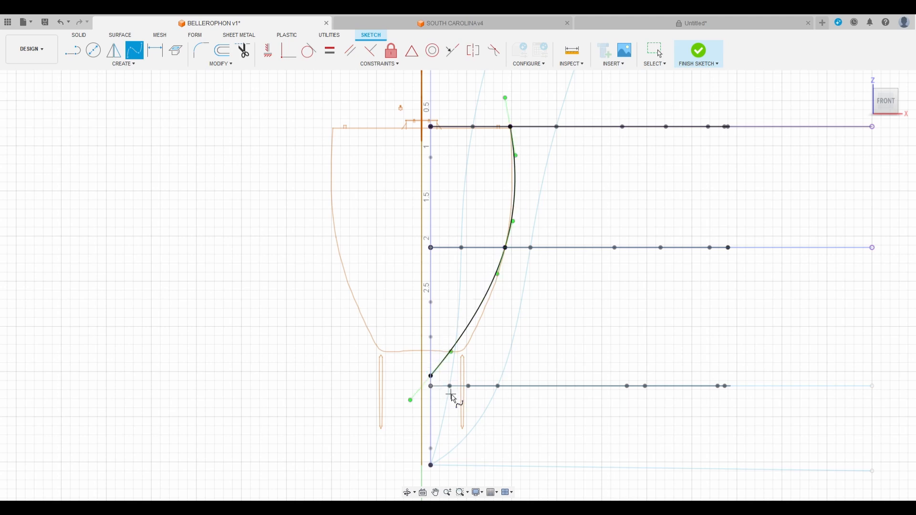
key("Escape")
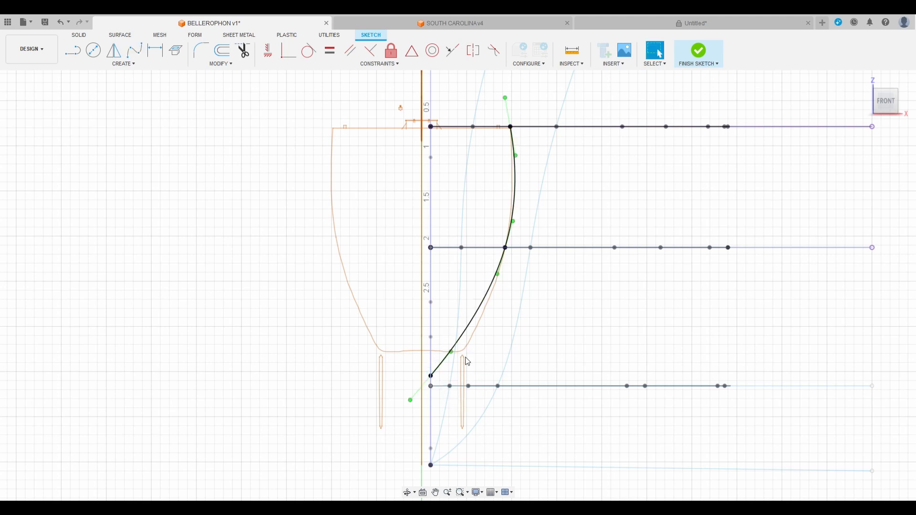
Adjust the new spline's tangent handles at its upper and centreline ends to follow the reference outline, and finish the sketch
scroll(503, 148, "up", 4)
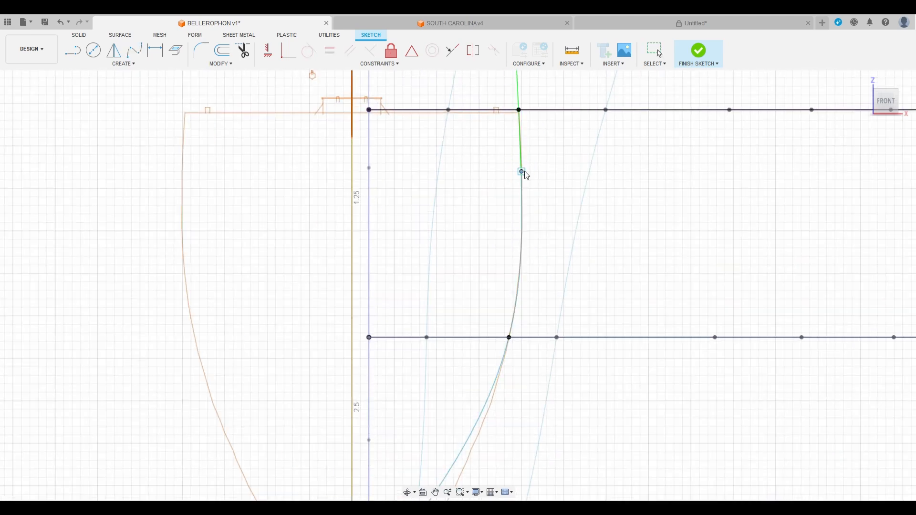
scroll(534, 191, "down", 3)
left_click(474, 374)
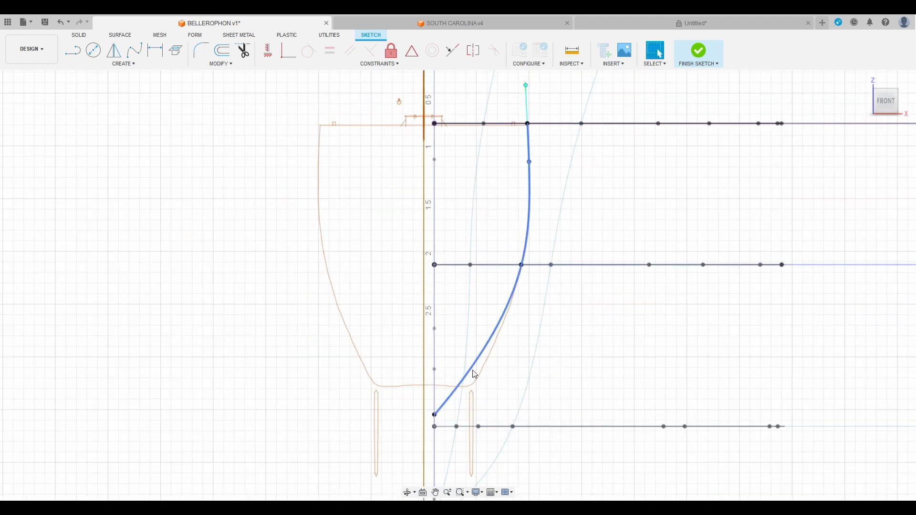
left_click_drag(461, 390, 462, 396)
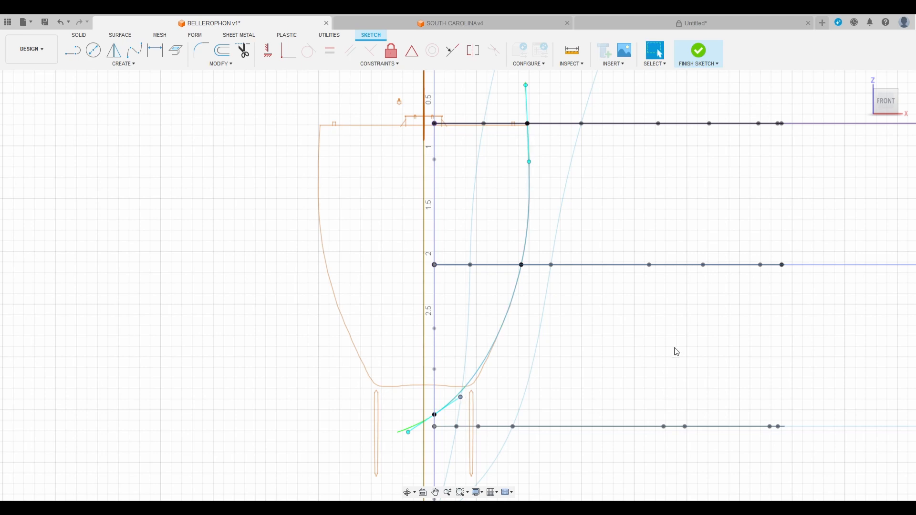
left_click(703, 57)
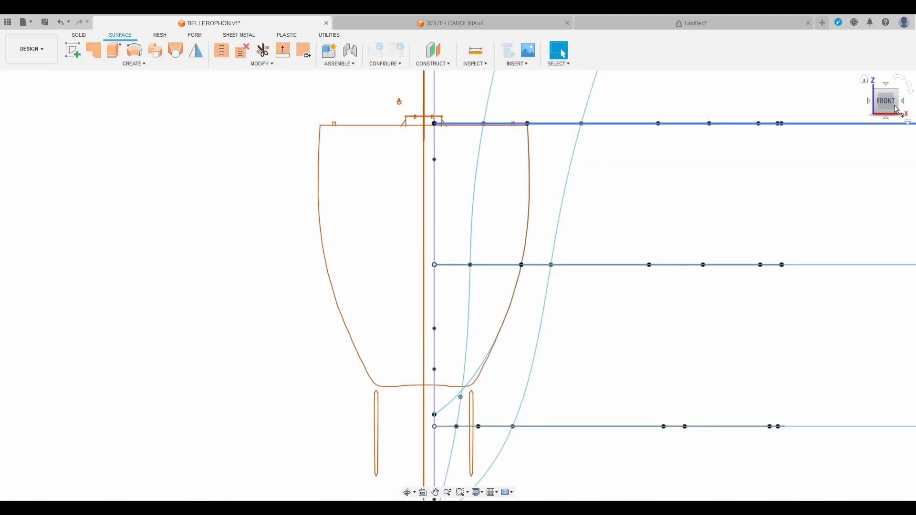
Start a surface loft from the hull surface's aft edge through the redrawn stern cross-section to the curve at the stern end
left_click_drag(894, 106, 866, 112)
scroll(541, 225, "down", 5)
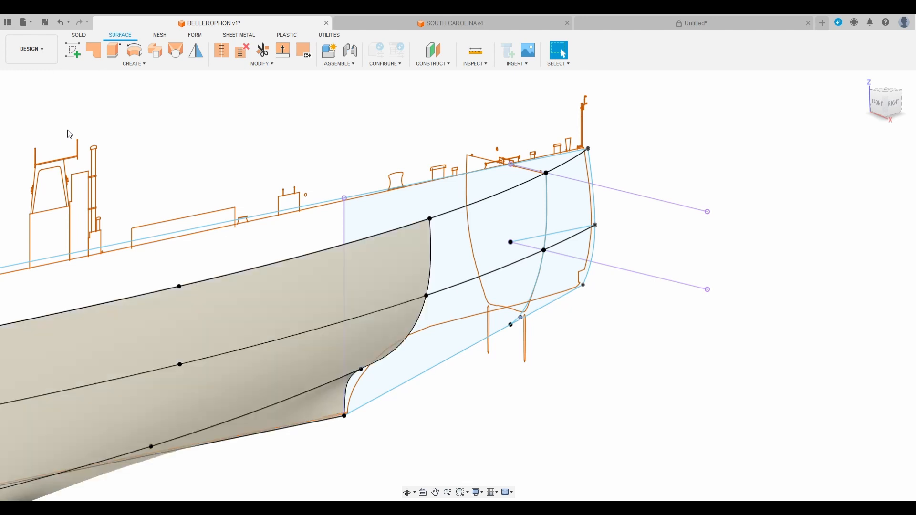
left_click(895, 113)
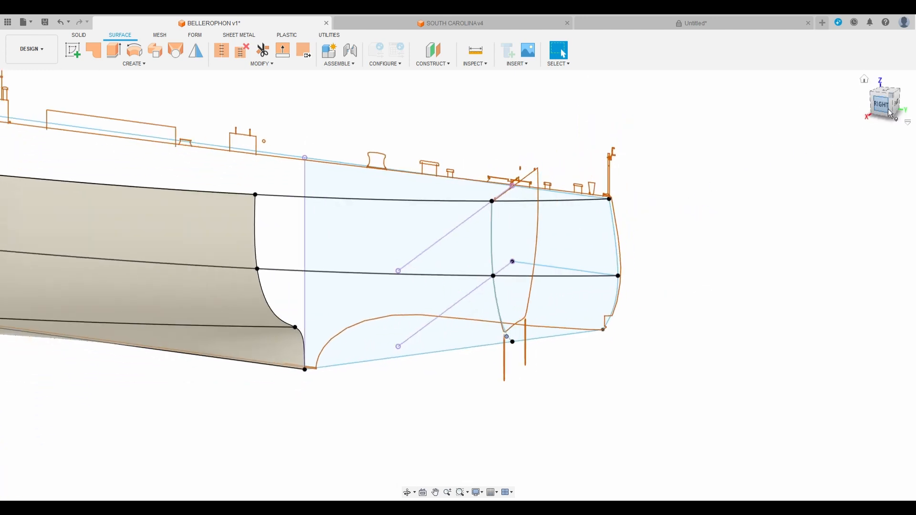
left_click(177, 51)
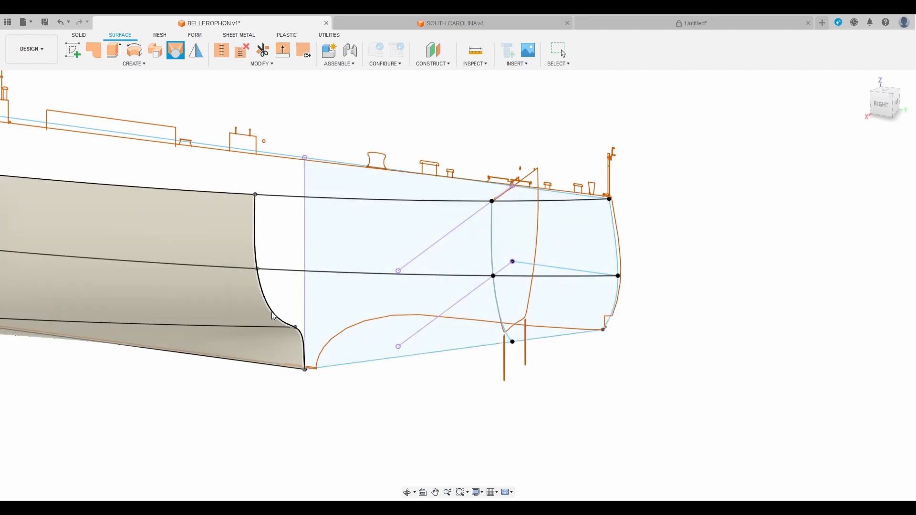
left_click(271, 311)
left_click(496, 300)
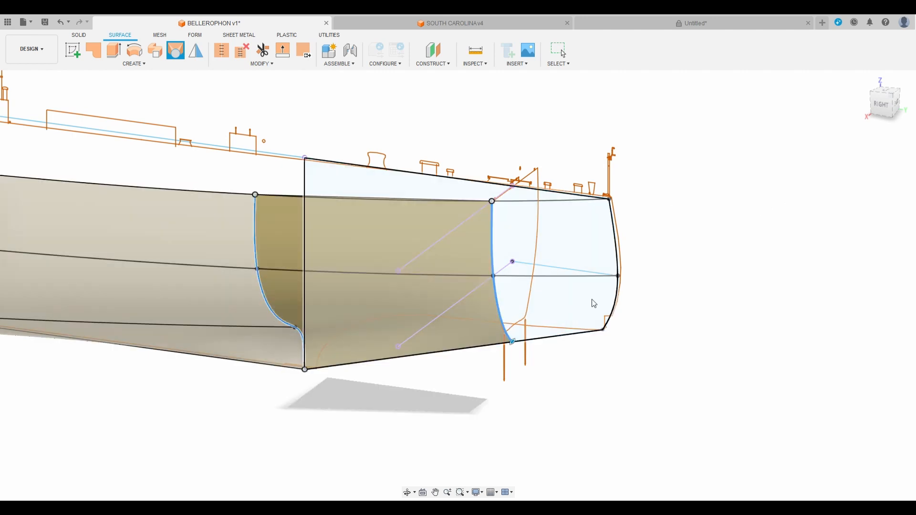
left_click(617, 312)
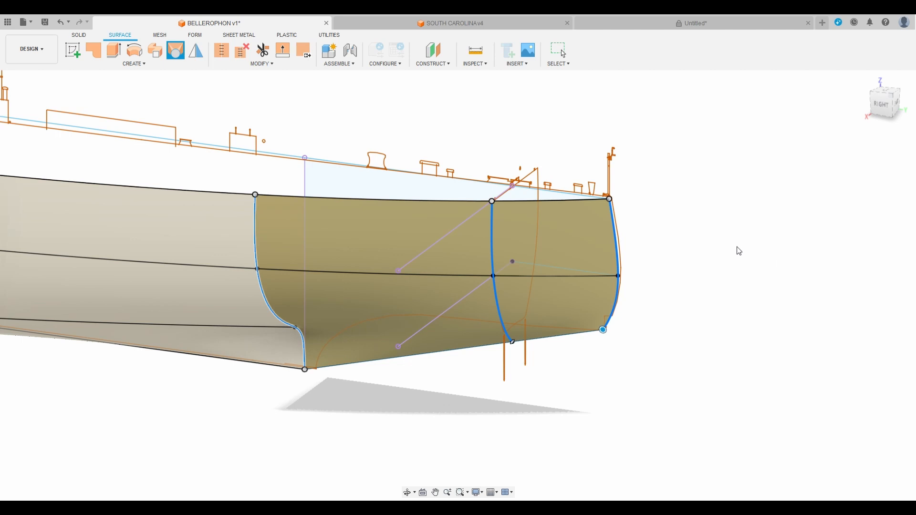
Add the upper and lower longitudinal splines and the bottom centreline as rails, and complete the stern loft
left_click(434, 201)
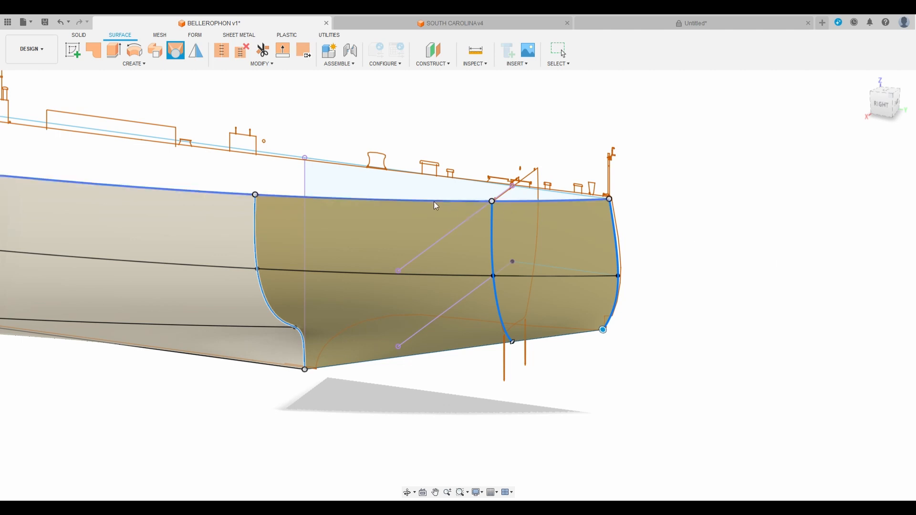
left_click(381, 273)
left_click(396, 361)
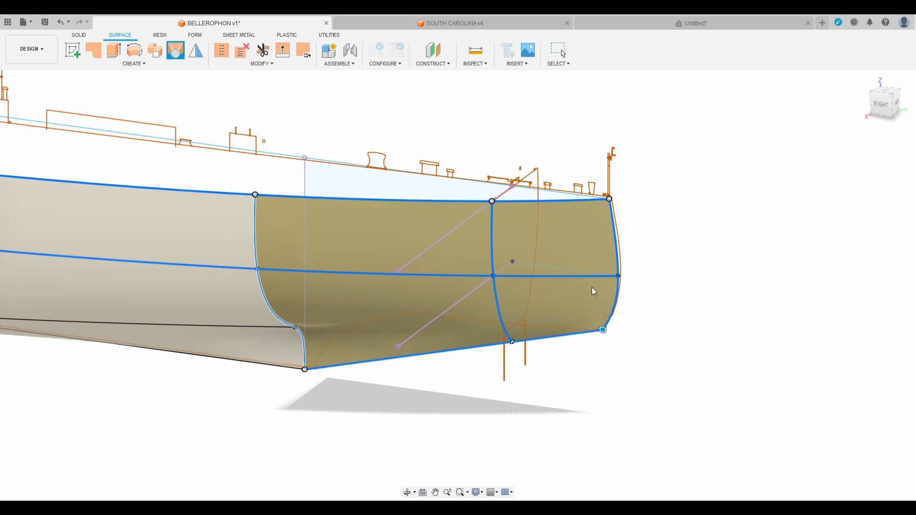
key("Return")
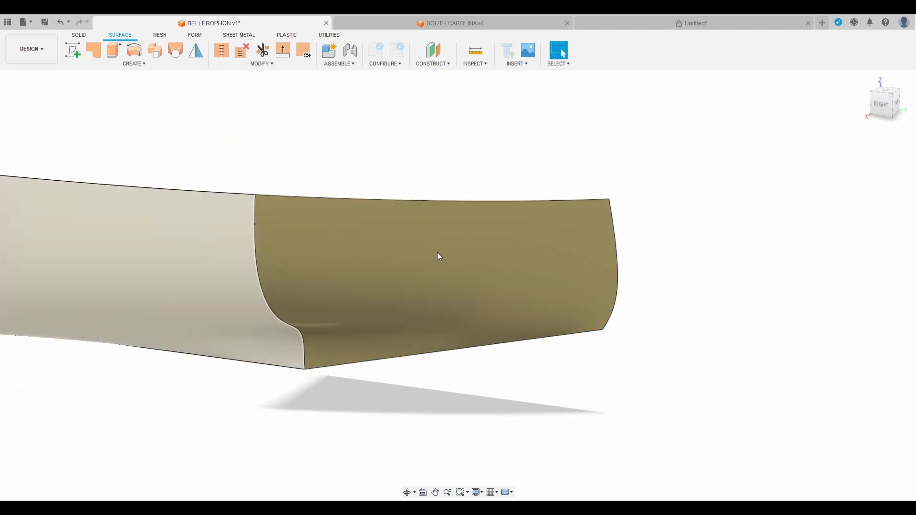
Reverse the normals of the stern surface and the foremost bow surface so they match the rest of the hull
scroll(646, 278, "down", 8)
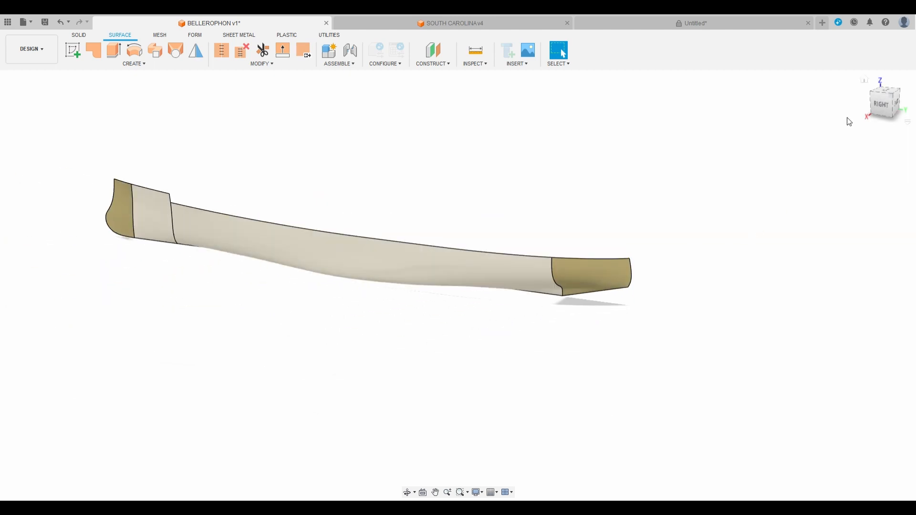
mouse_move(881, 104)
left_mouse_down()
mouse_move(811, 105)
mouse_move(874, 105)
left_mouse_up()
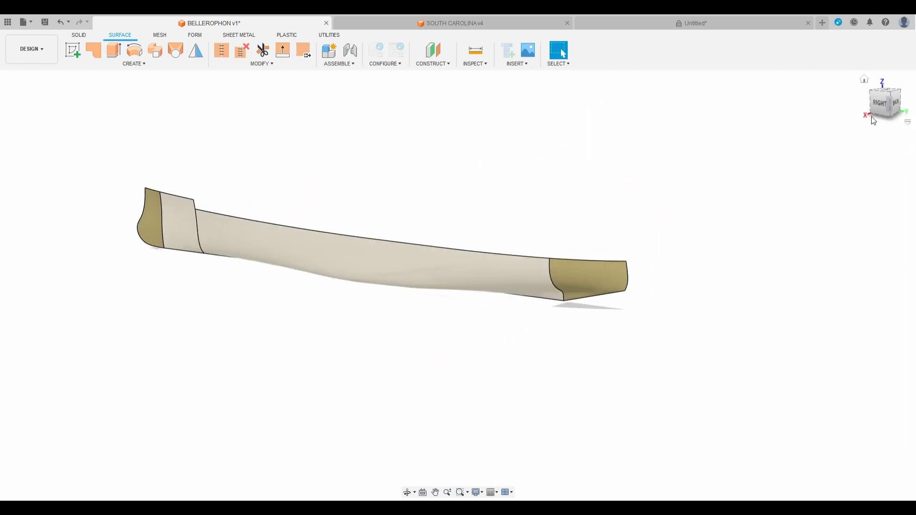
mouse_move(882, 109)
left_mouse_down()
mouse_move(813, 123)
mouse_move(903, 113)
left_mouse_up()
middle_click_drag(763, 240, 869, 276)
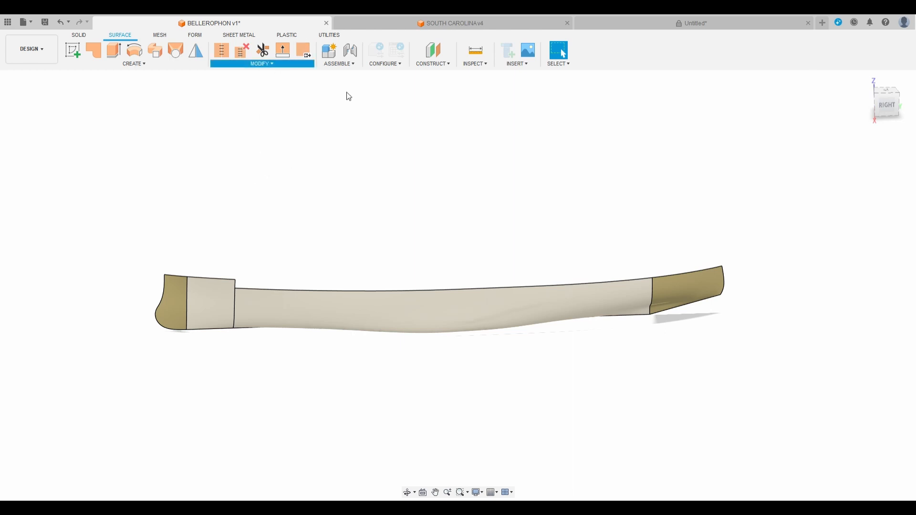
left_click(305, 52)
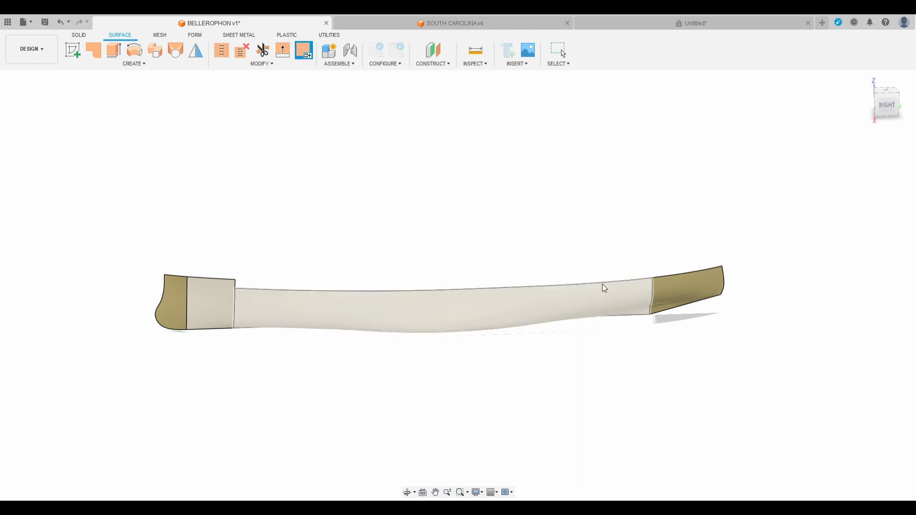
left_click(689, 288)
left_click(179, 314)
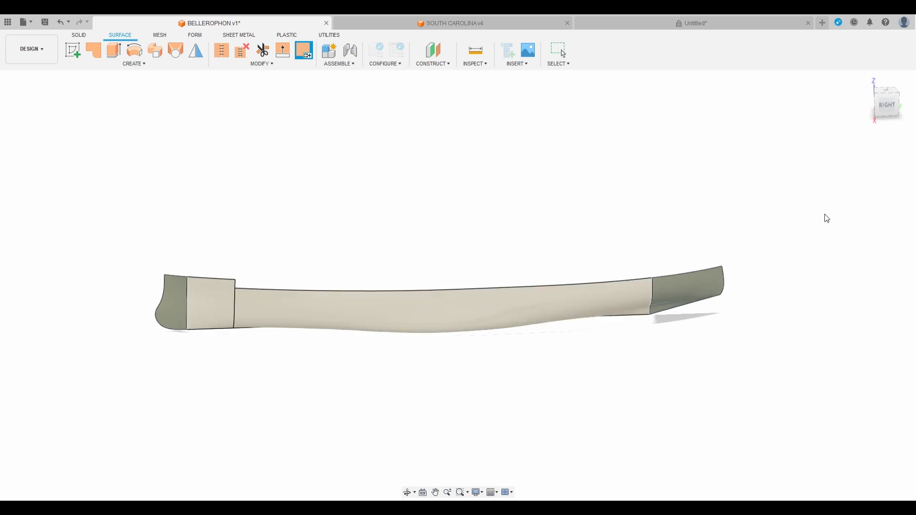
left_click(866, 168)
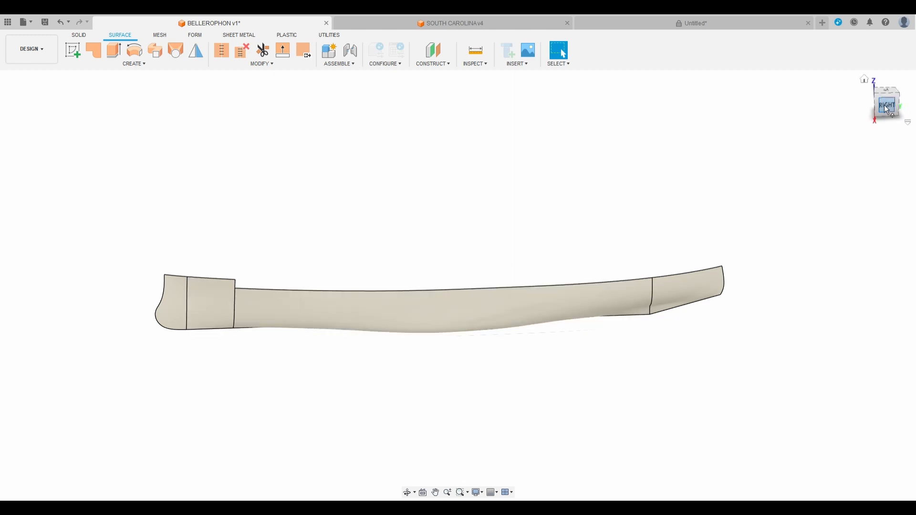
Stitch the bow, midship and stern hull surfaces together into one half-hull body
mouse_move(885, 110)
left_mouse_down()
mouse_move(909, 109)
mouse_move(886, 123)
mouse_move(888, 110)
left_mouse_up()
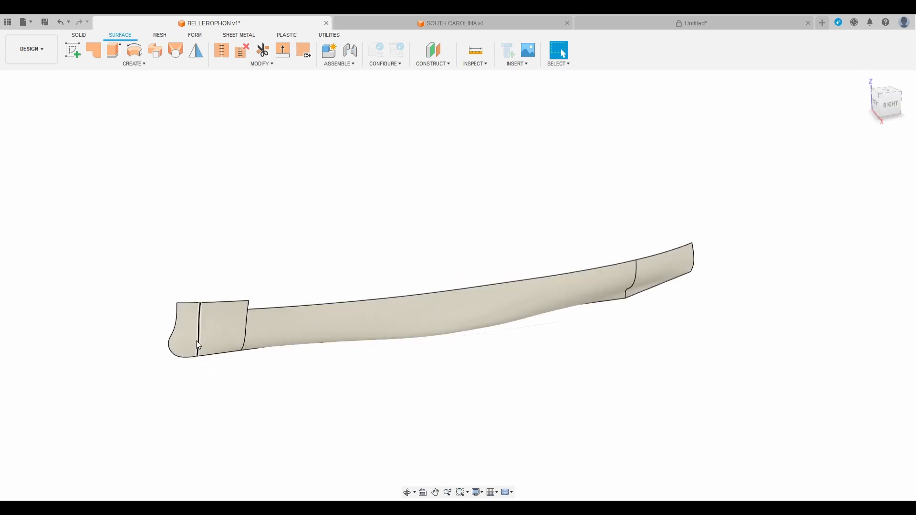
left_click(223, 49)
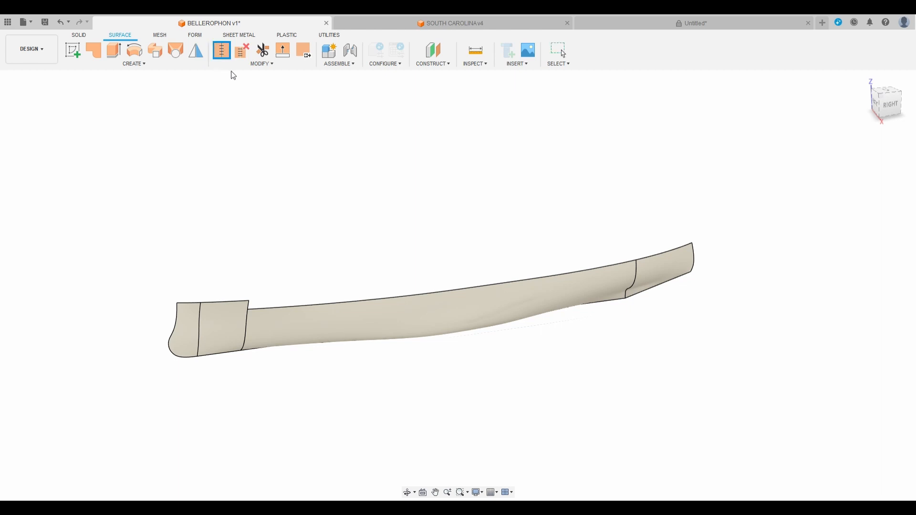
left_click(225, 329)
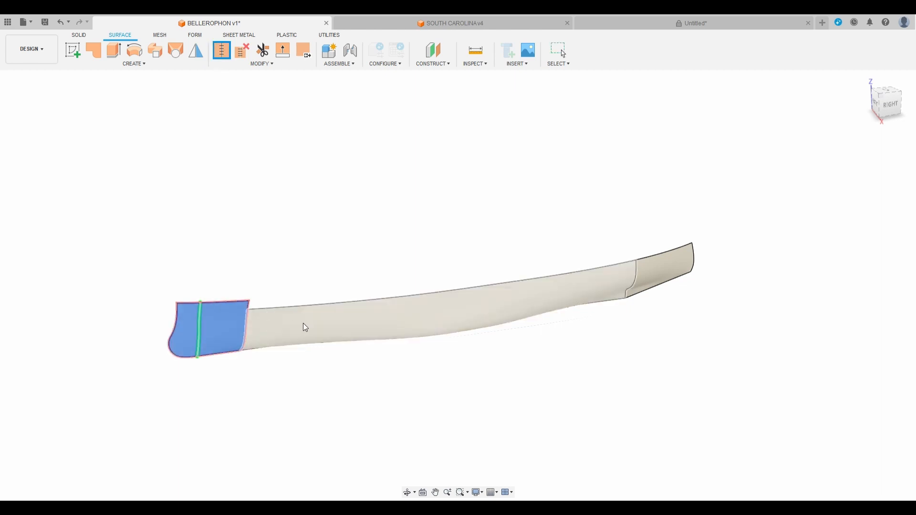
left_click(577, 307)
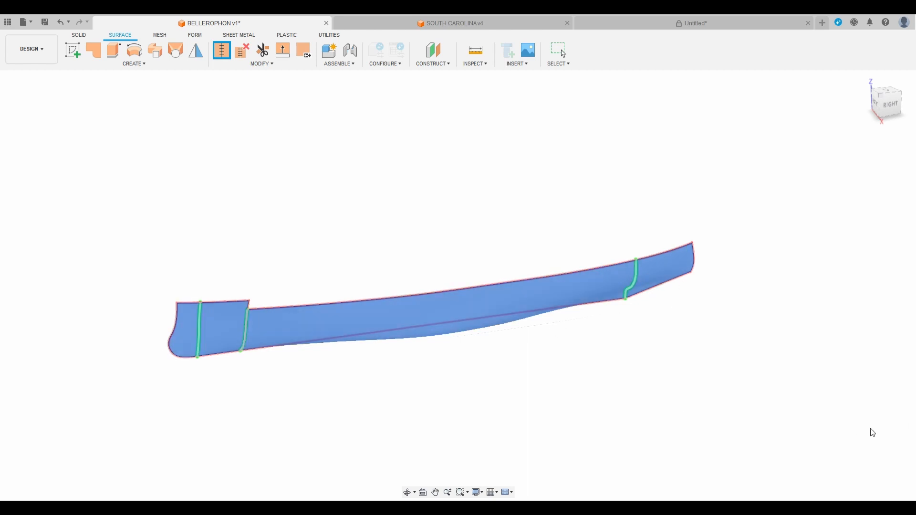
key("Escape")
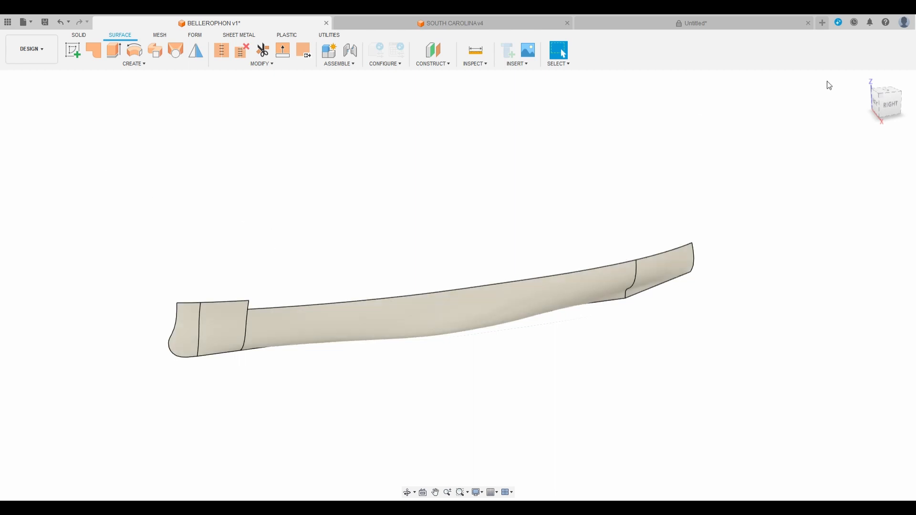
Mirror the stitched half hull about the vertical lengthwise origin plane to make the opposite side
left_click_drag(891, 105, 913, 101)
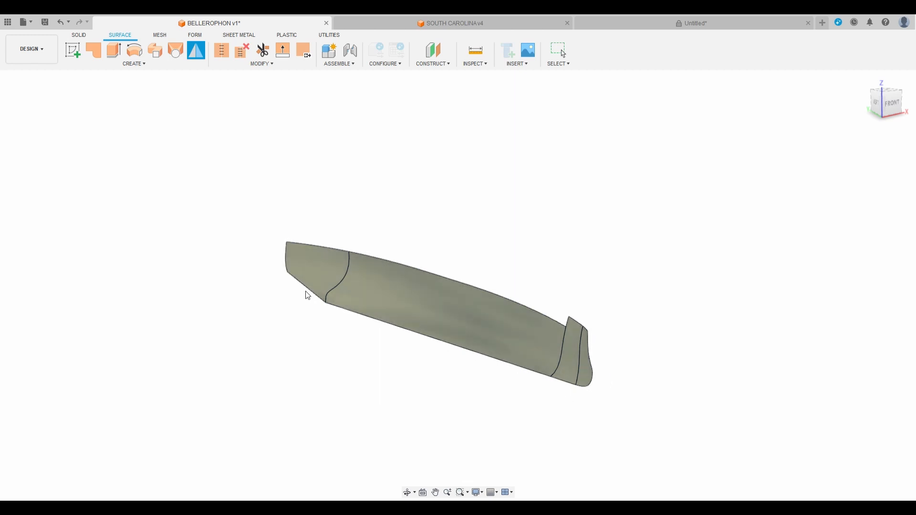
left_click(852, 178)
left_click(575, 300)
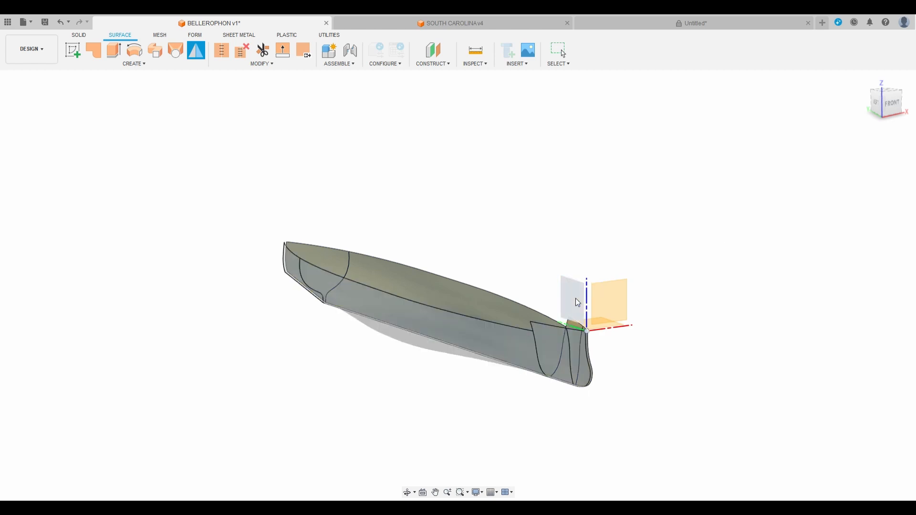
mouse_move(893, 103)
left_mouse_down()
mouse_move(879, 104)
mouse_move(889, 104)
left_mouse_up()
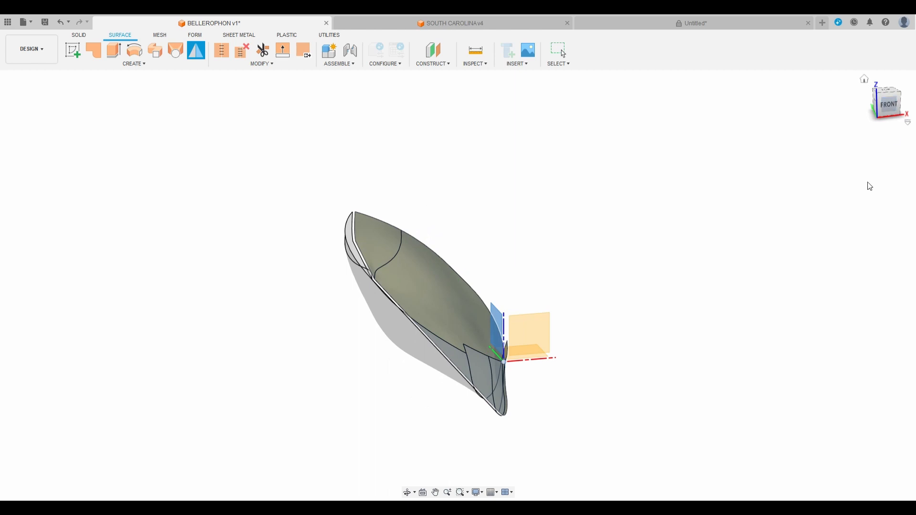
left_click(858, 210)
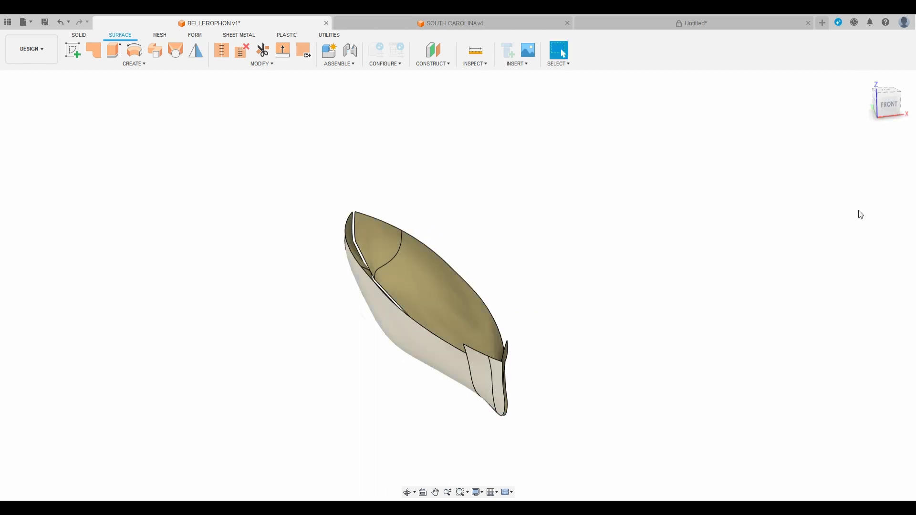
Loft a surface between the two hull halves' stem edges to close the narrow gap at the bow
mouse_move(889, 103)
left_mouse_down()
mouse_move(872, 99)
mouse_move(892, 113)
left_mouse_up()
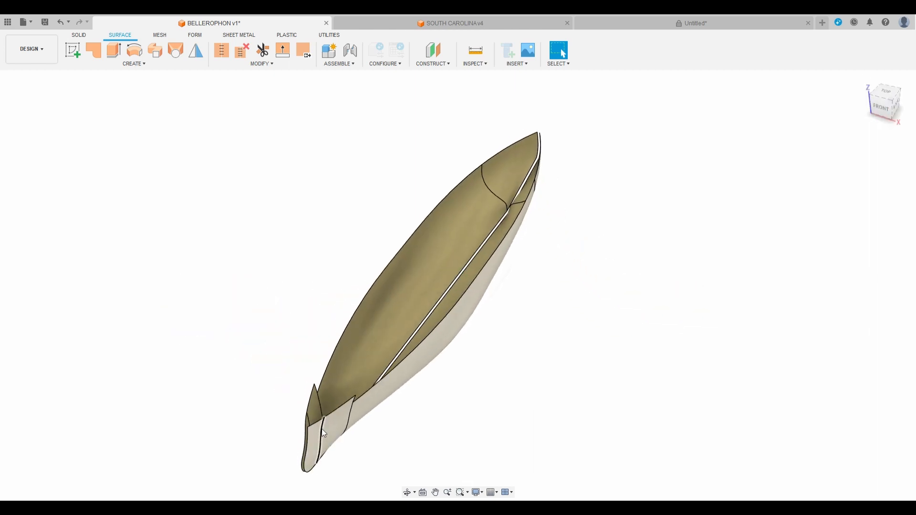
scroll(339, 432, "up", 5)
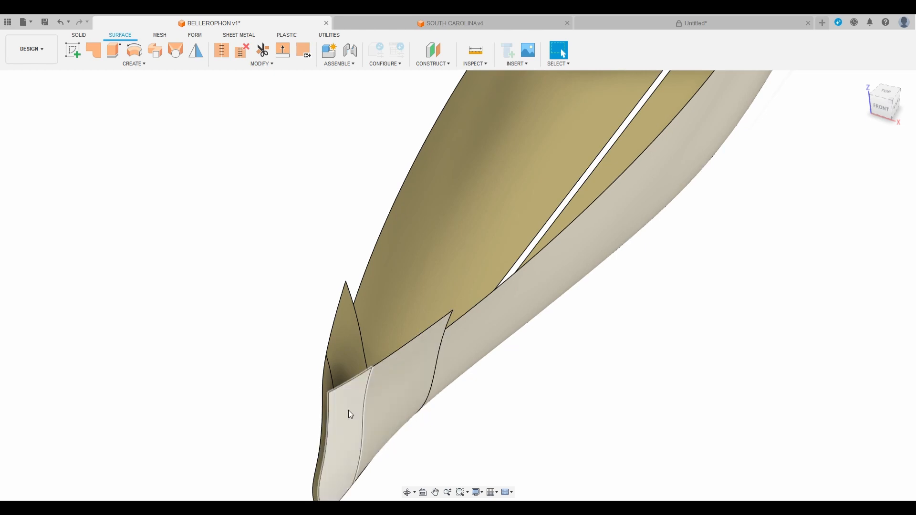
middle_click_drag(349, 412, 391, 334)
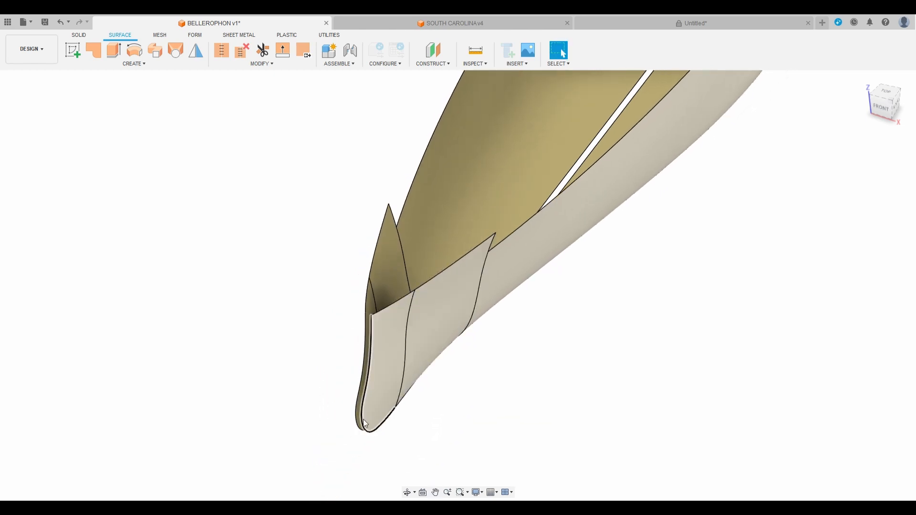
left_click_drag(883, 111, 901, 97)
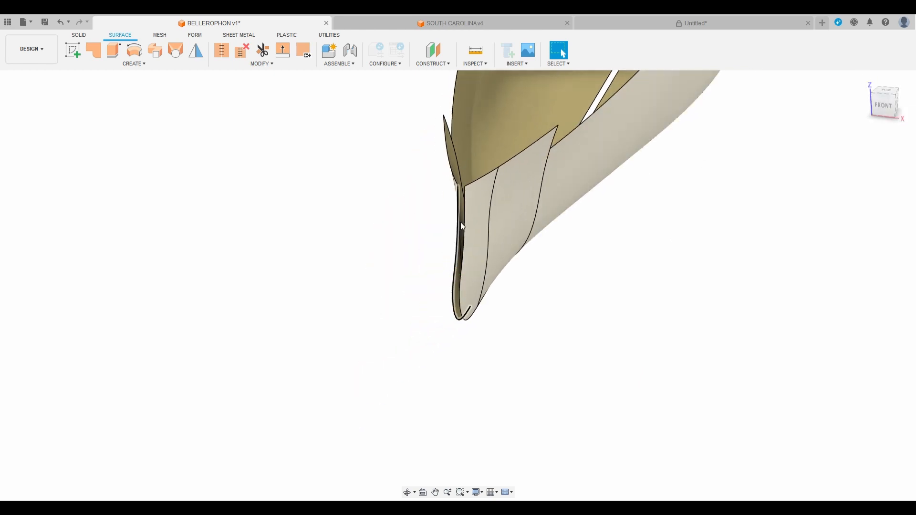
middle_click_drag(640, 291, 572, 413)
scroll(605, 367, "down", 5)
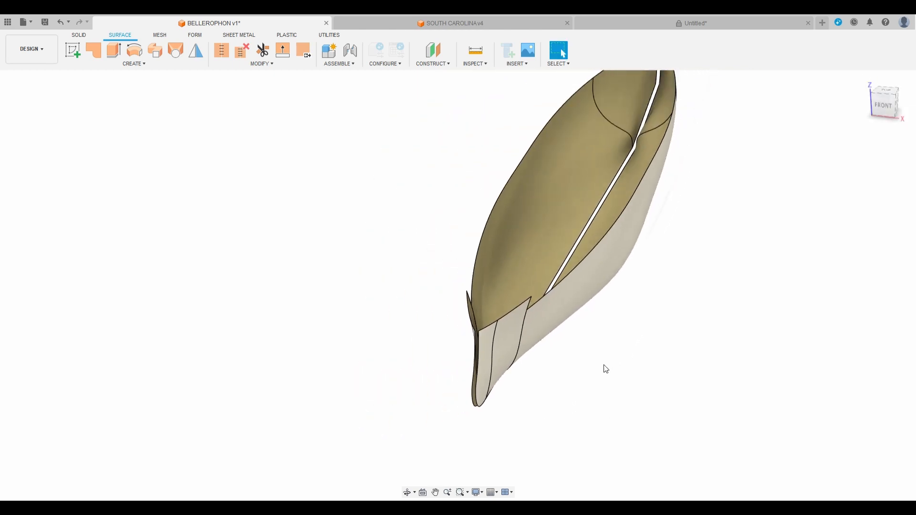
scroll(512, 389, "up", 3)
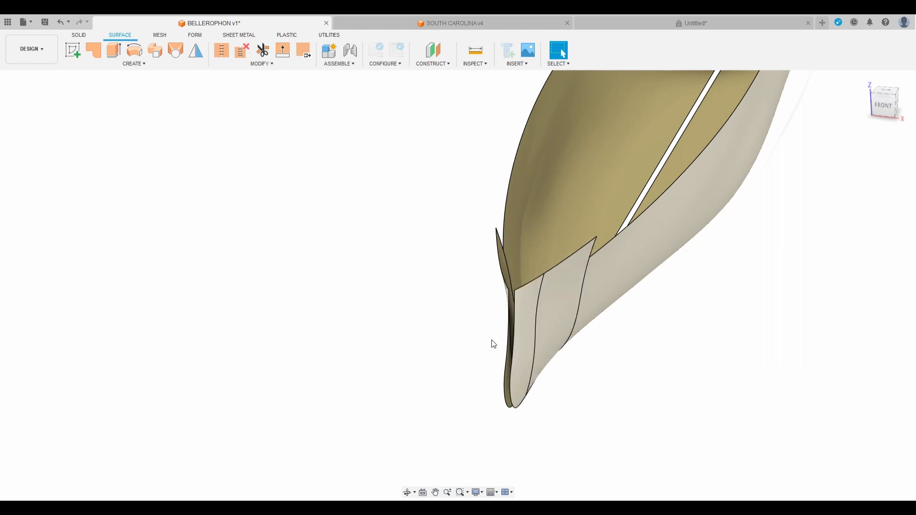
left_click(177, 53)
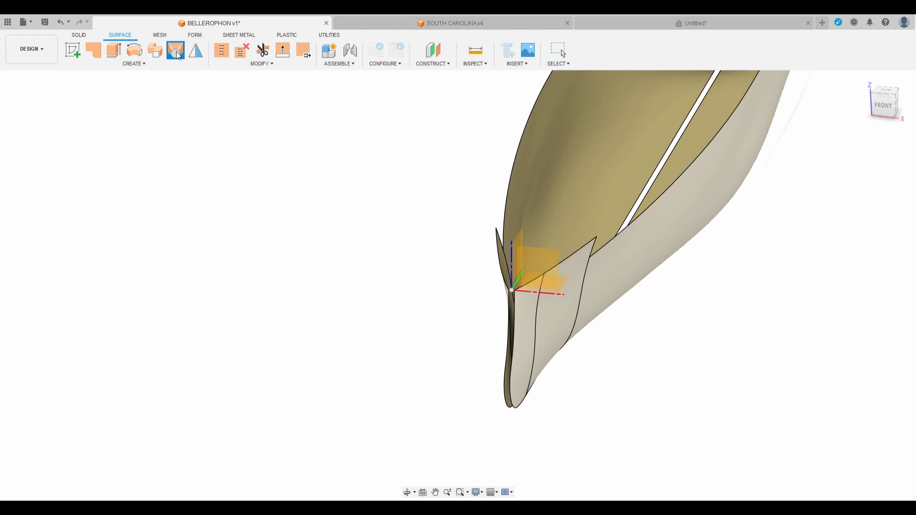
scroll(505, 340, "up", 2)
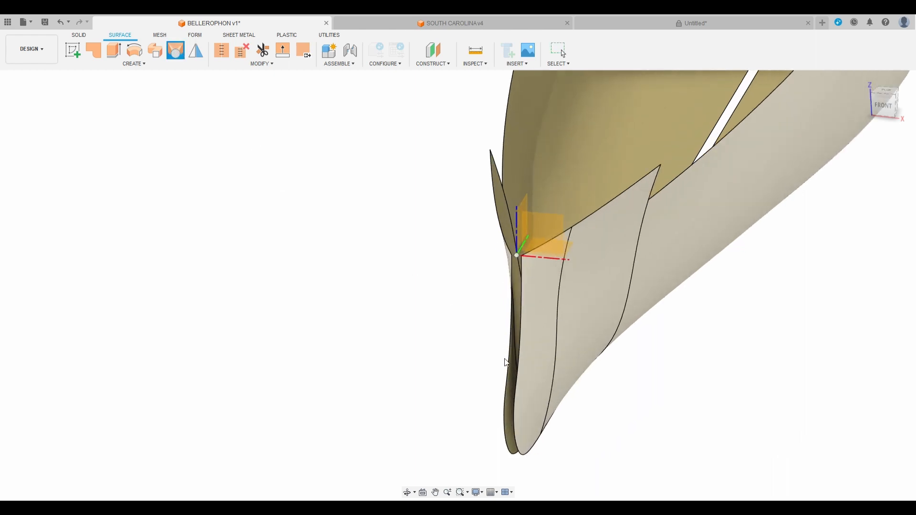
left_click(518, 358)
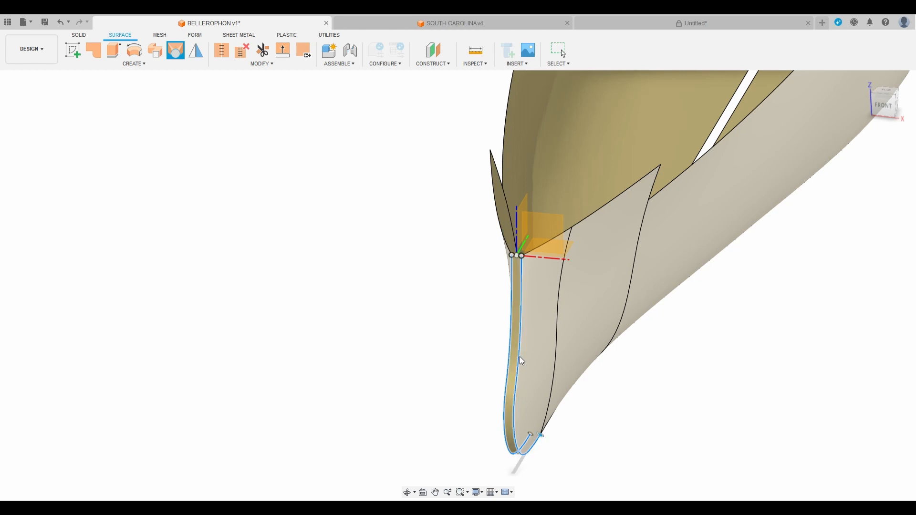
key("Escape")
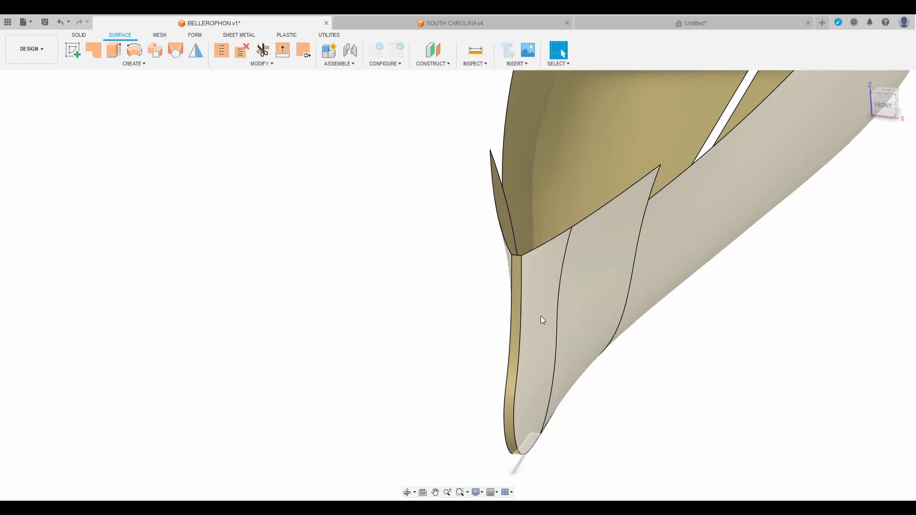
Loft a surface between the bottom edges of the raised forward section to close its keel gap
left_click_drag(884, 107, 879, 91)
scroll(409, 432, "down", 3)
scroll(410, 433, "down", 2)
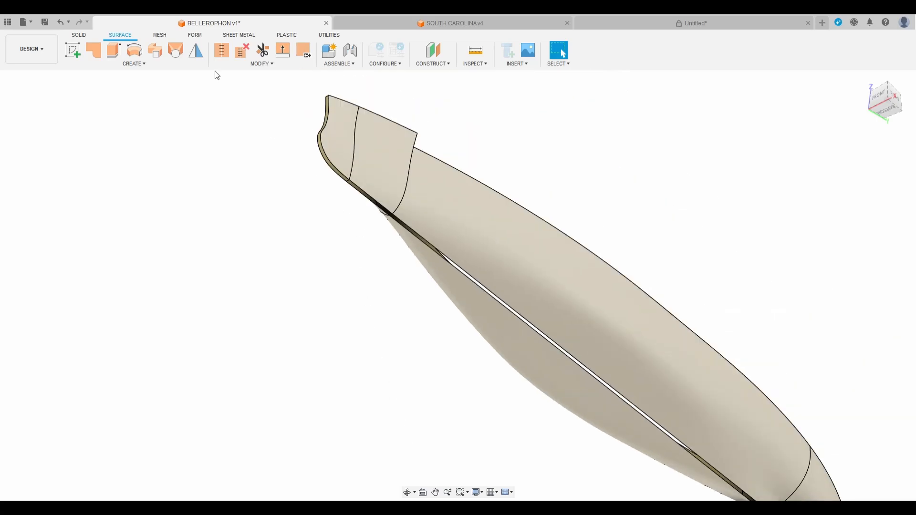
left_click(175, 49)
scroll(365, 183, "up", 3)
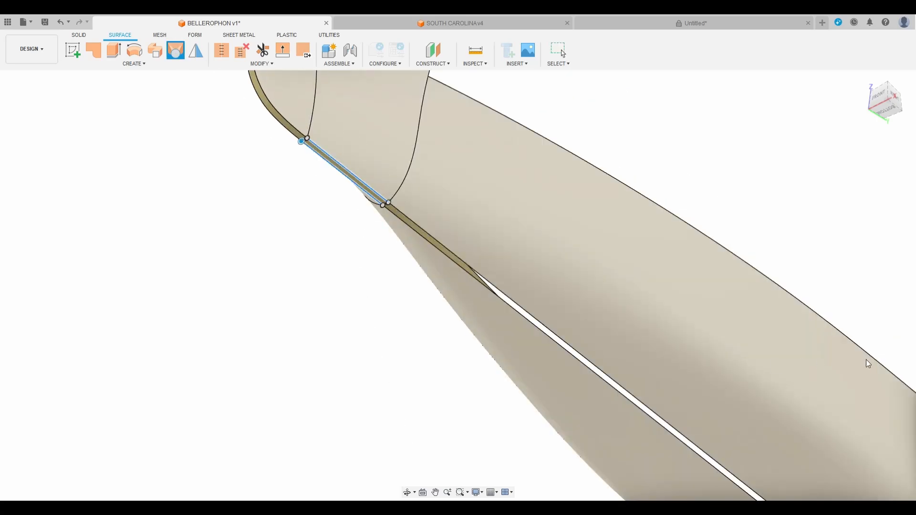
key("Escape")
Loft a surface between the two long midship bottom edges to close the main keel gap
left_click(178, 56)
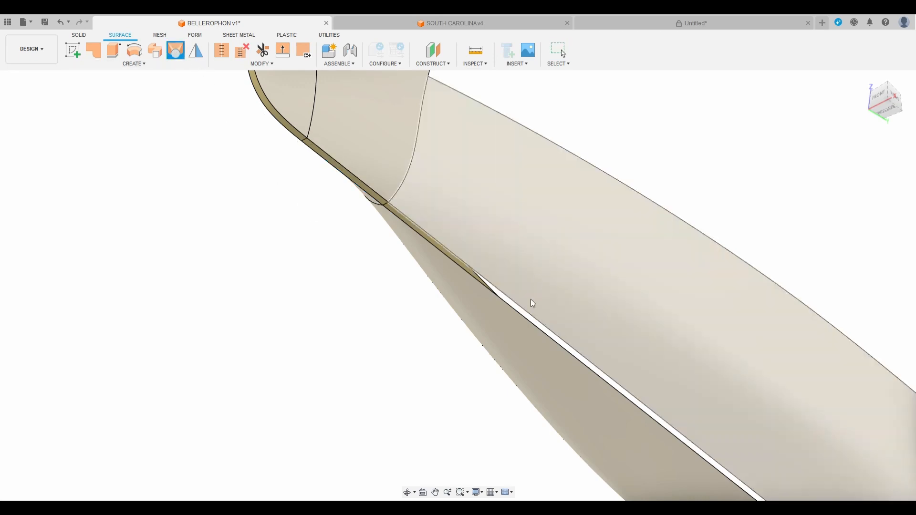
left_click(517, 313)
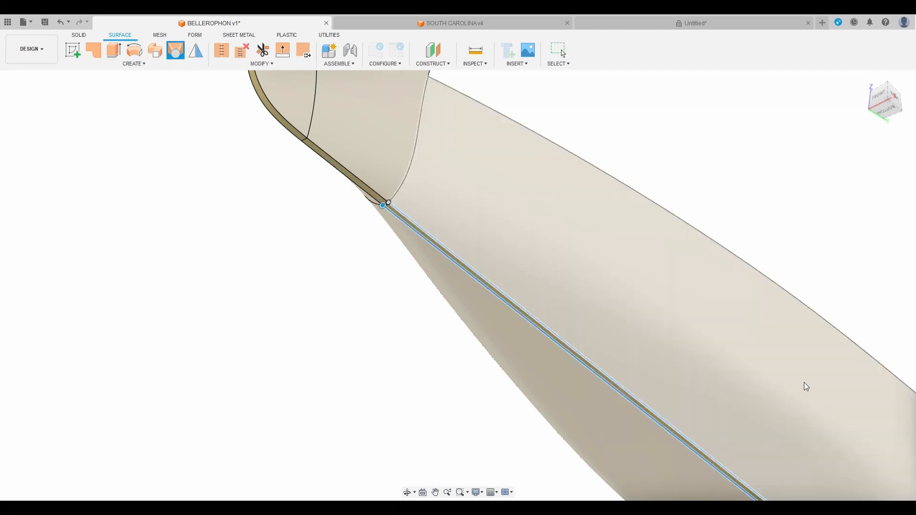
left_click(854, 359)
Loft a surface between the sloping bottom edges of the stern section to close the aft keel gap
middle_click_drag(787, 390, 439, 174)
scroll(442, 178, "down", 5)
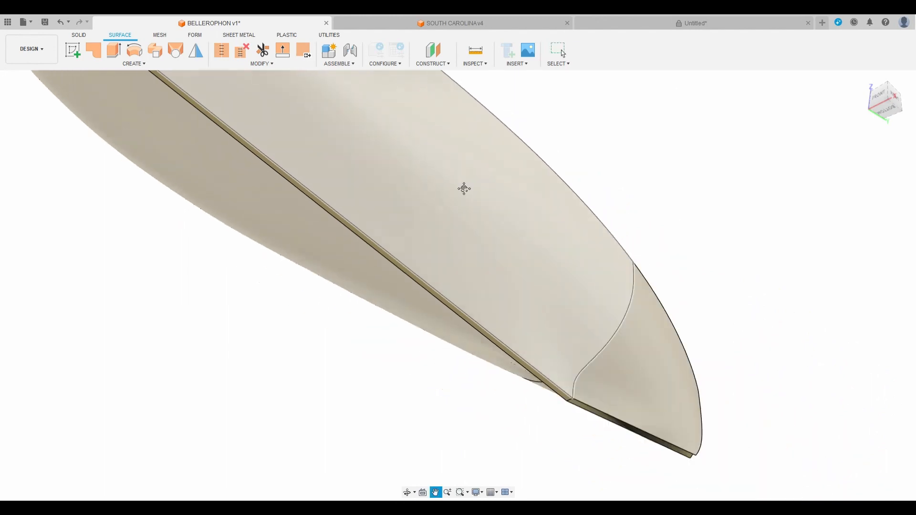
left_click(176, 51)
scroll(527, 344, "up", 3)
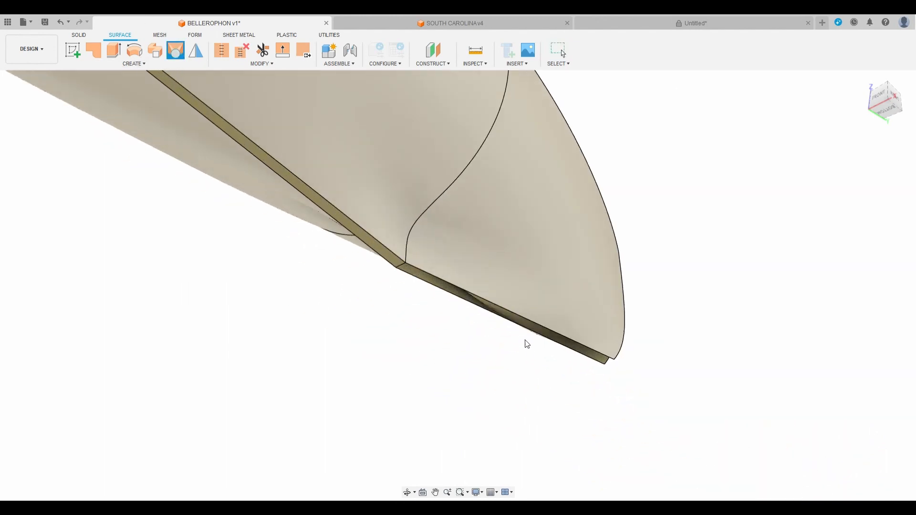
left_click(514, 319)
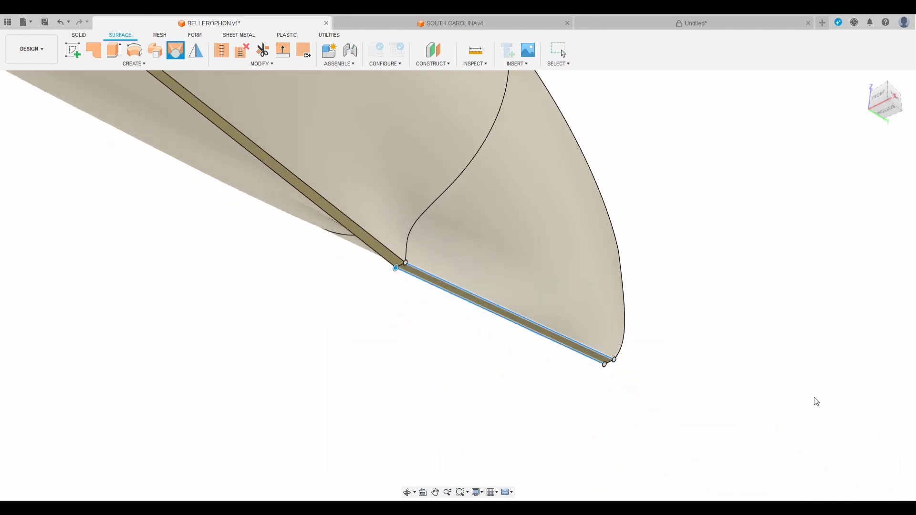
Finish the loft closing the keel gap under the stern and loft between the two upright sternpost edges
left_click(849, 361)
left_click_drag(894, 93, 868, 106)
scroll(406, 365, "down", 7)
scroll(596, 241, "up", 9)
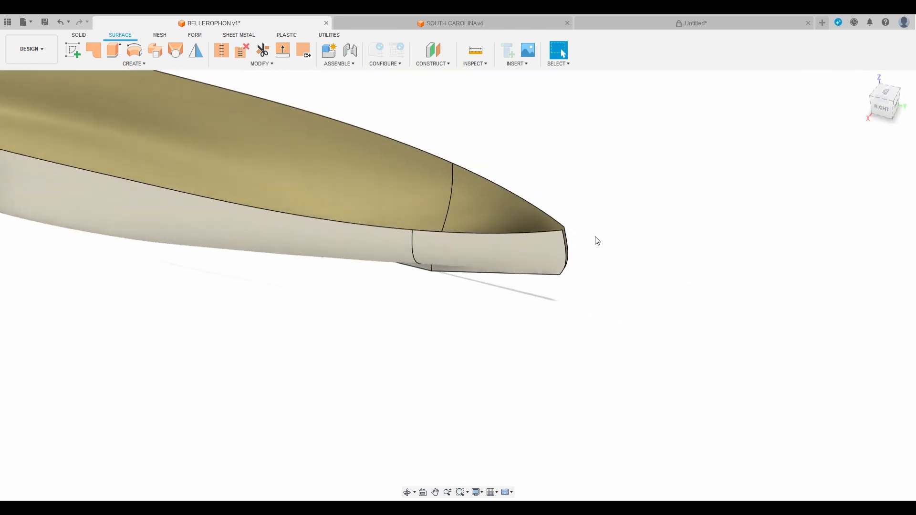
left_click(175, 50)
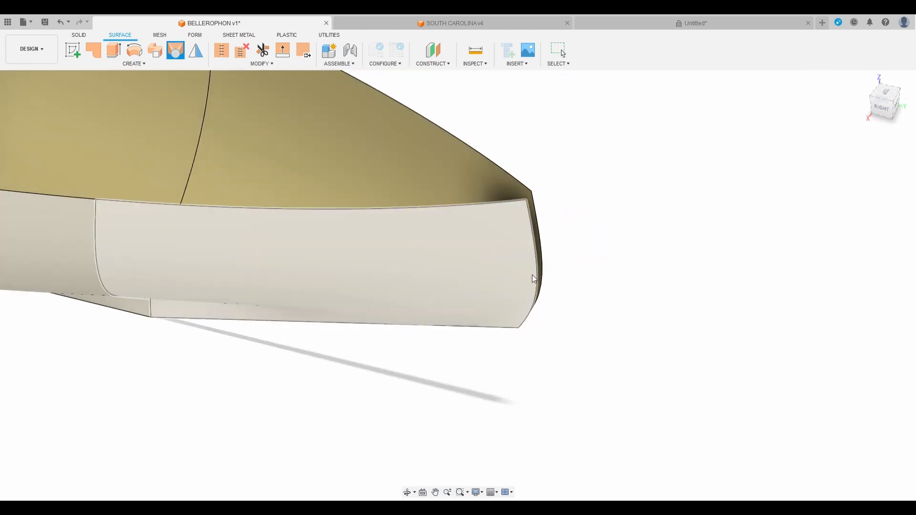
left_click(535, 273)
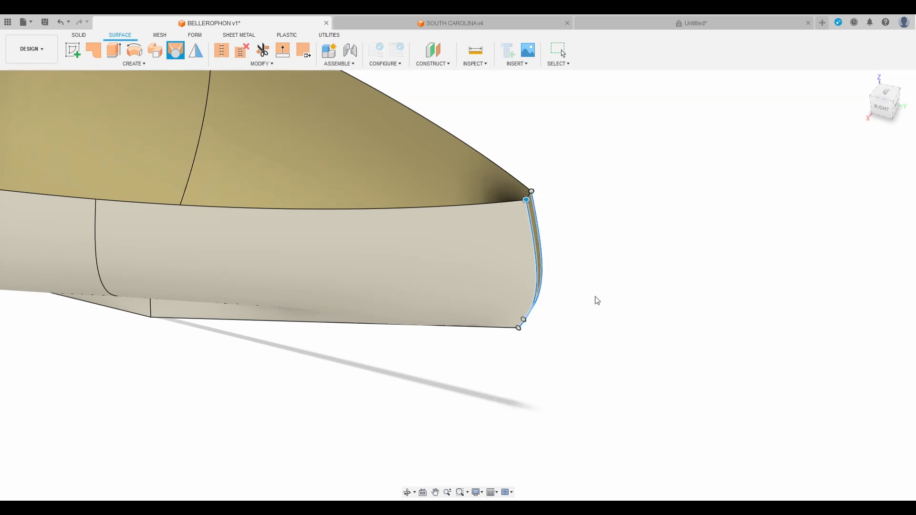
key("Return")
Loft the main deck surface between the two upper hull edges, from the bow step to the stern
scroll(744, 350, "down", 6)
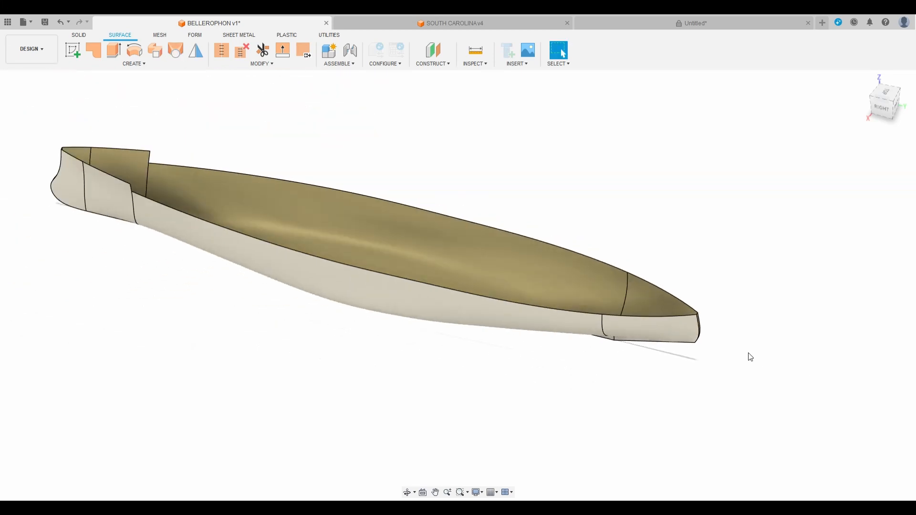
left_click(175, 50)
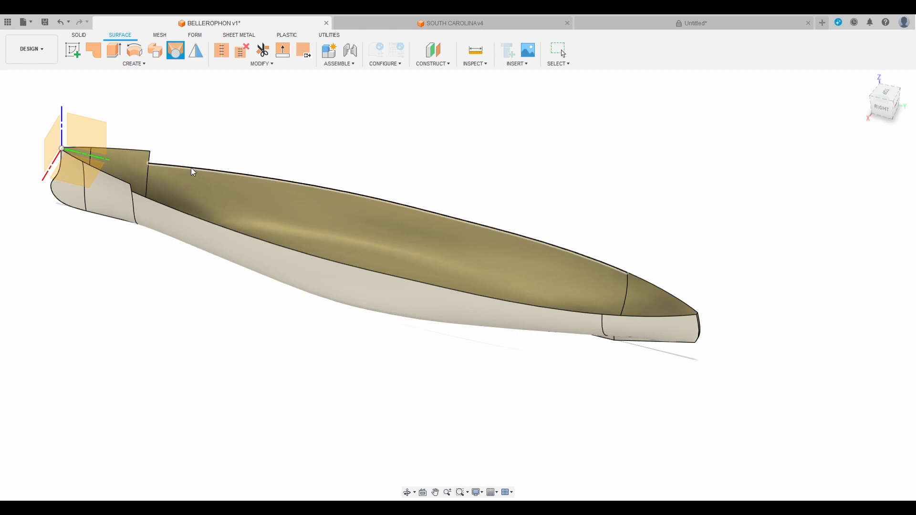
left_click(685, 301)
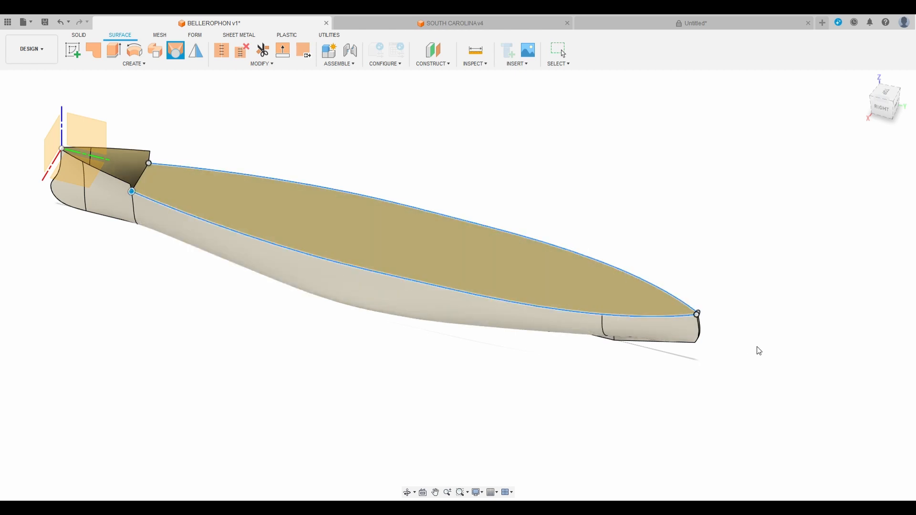
key("Return")
Loft the raised bow deck between the port and starboard upper edges of the bow
scroll(807, 335, "down", 3)
scroll(374, 204, "up", 6)
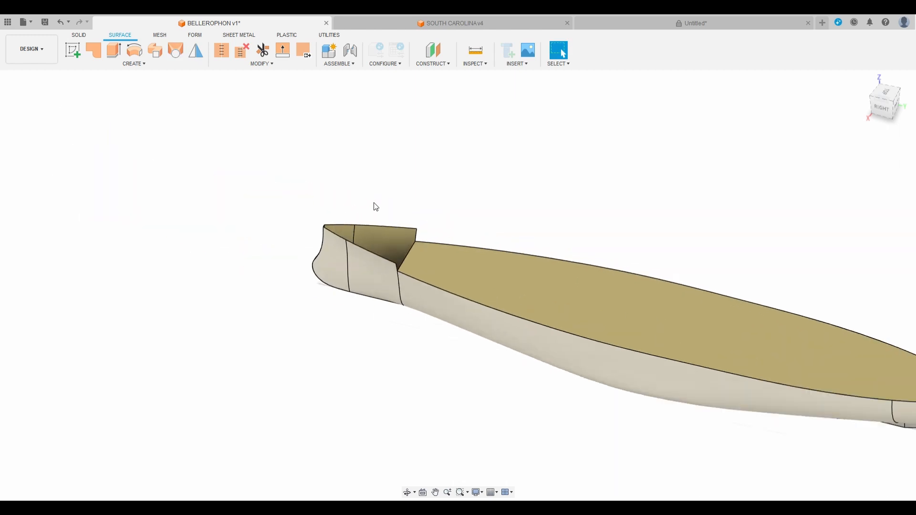
left_click(175, 51)
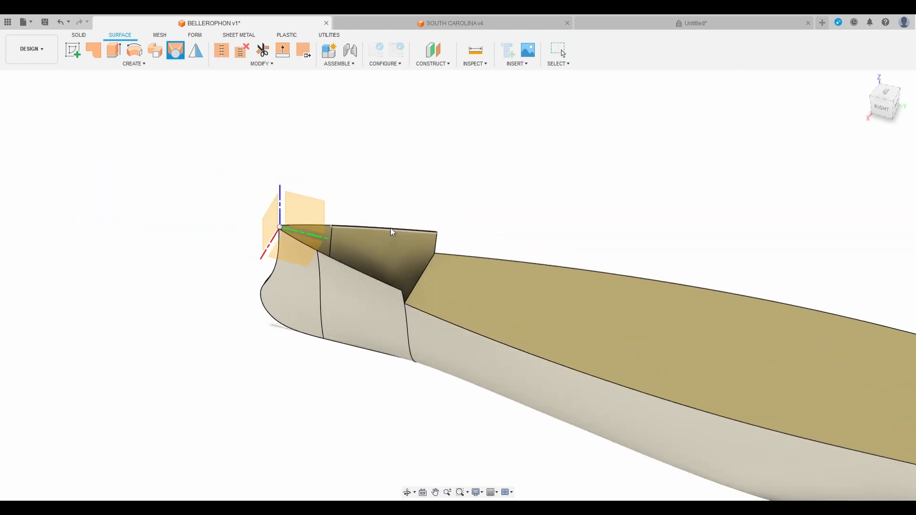
scroll(334, 225, "up", 4)
left_click(347, 225)
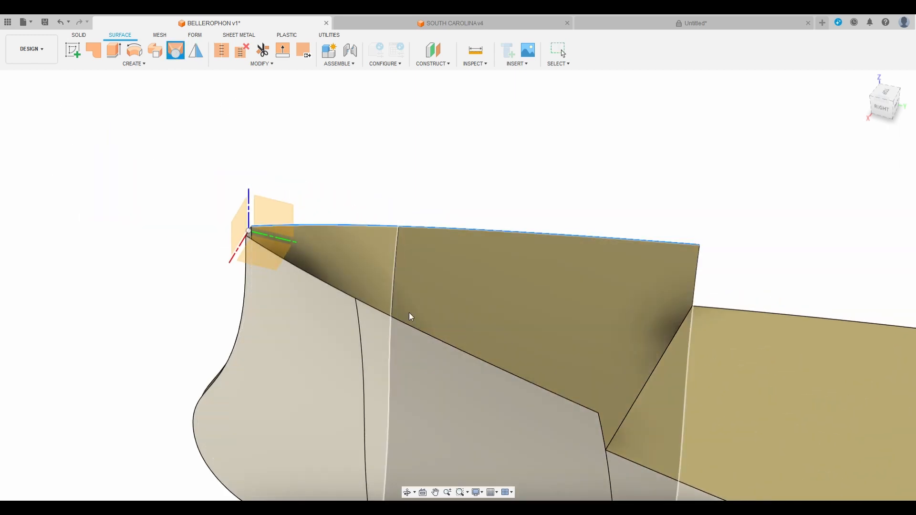
left_click(409, 325)
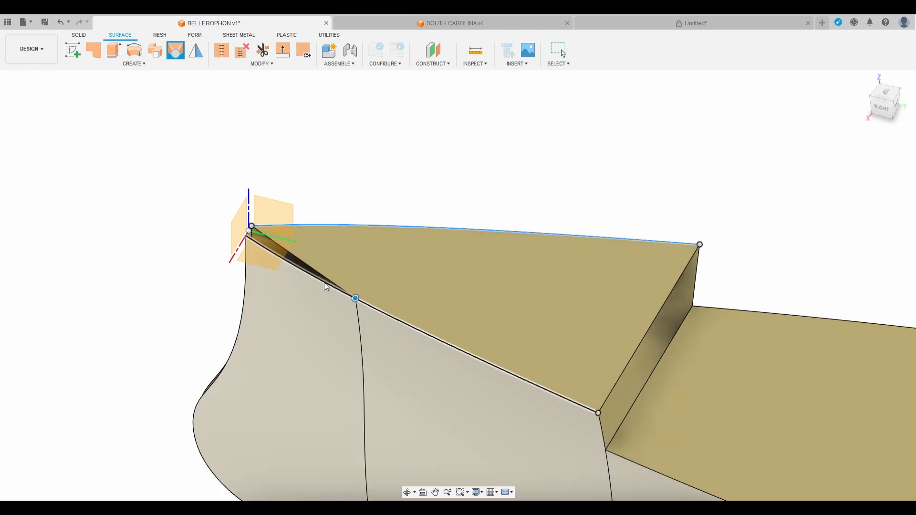
left_click(852, 356)
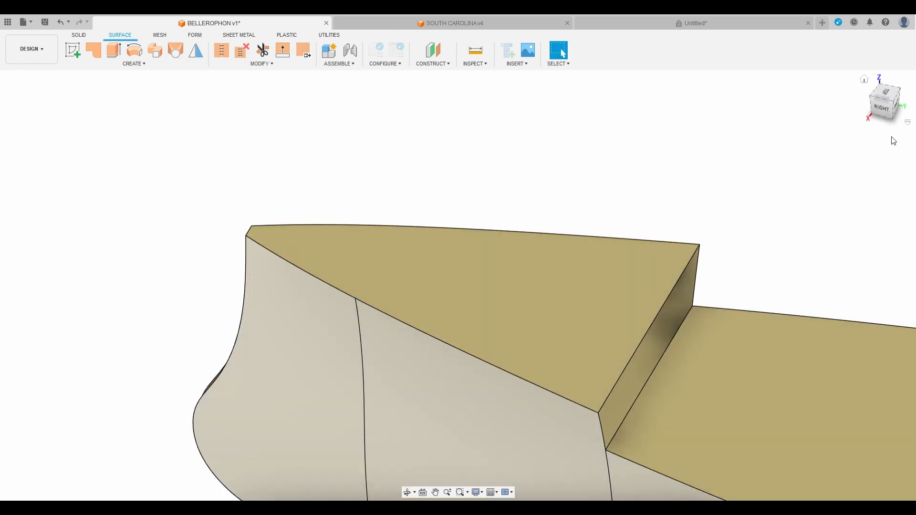
Loft the upright step face between the raised bow deck and the main deck from its two short side edges
left_click_drag(884, 110, 849, 111)
scroll(268, 213, "down", 6)
scroll(490, 306, "up", 3)
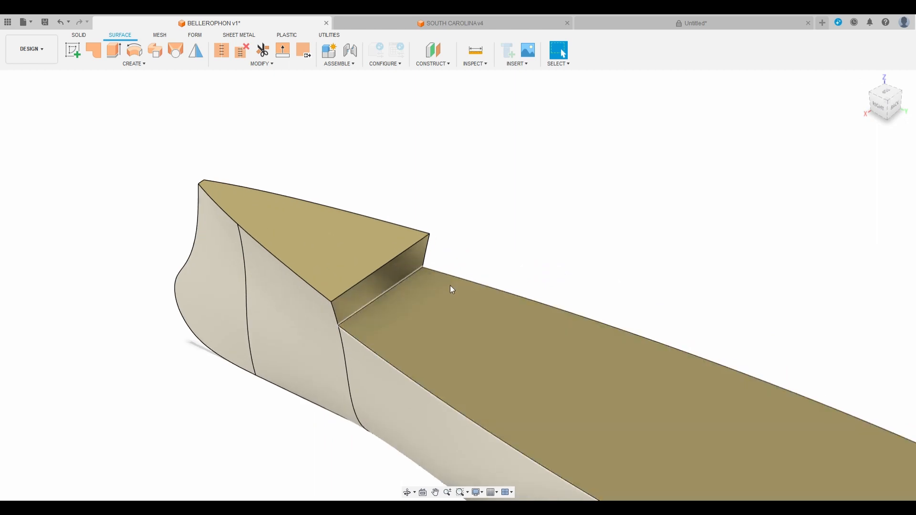
left_click(176, 50)
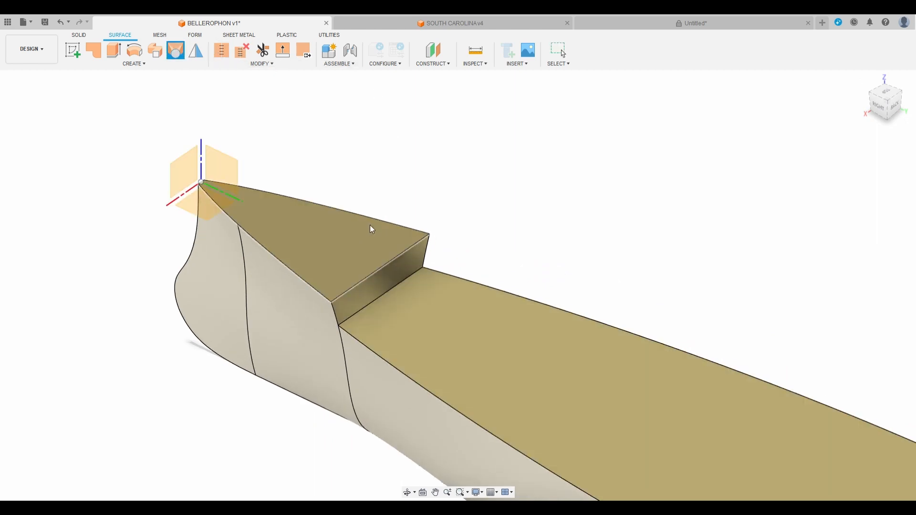
left_click(426, 252)
left_click(335, 313)
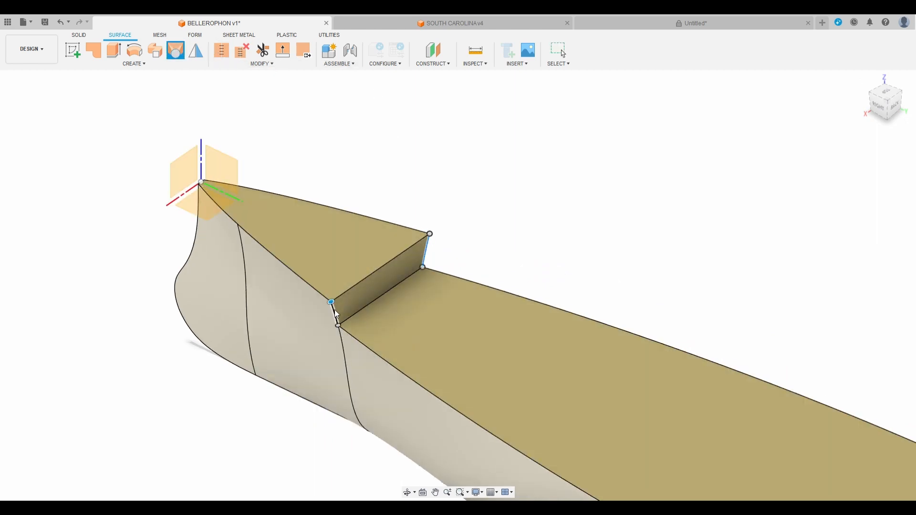
key("Escape")
Reverse the normals of both deck surfaces, the step face, the sternpost and the keel and stem strips
scroll(551, 318, "down", 4)
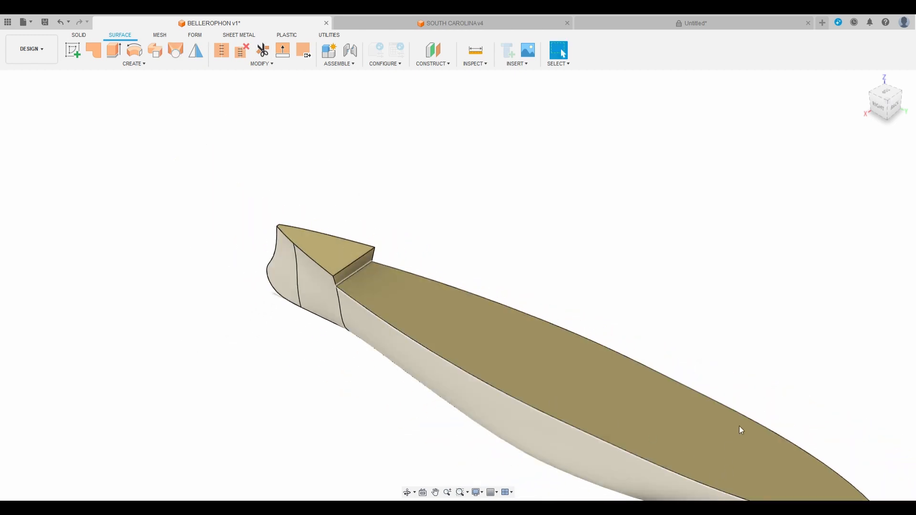
middle_click_drag(741, 429, 619, 382)
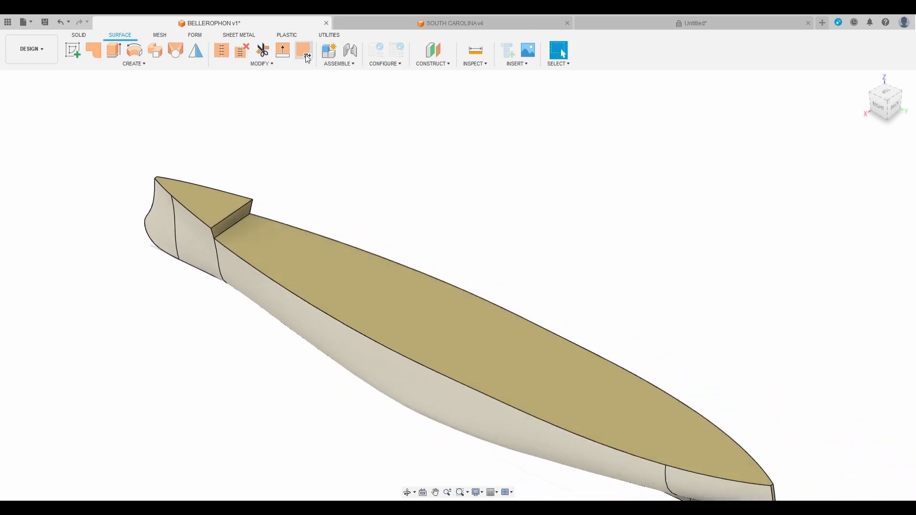
left_click(301, 50)
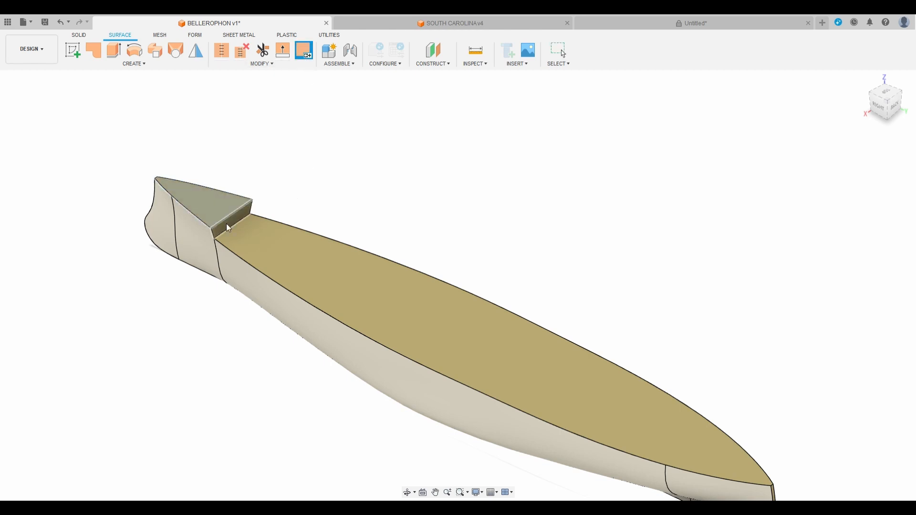
scroll(403, 279, "down", 3)
scroll(584, 371, "up", 5)
scroll(584, 371, "up", 3)
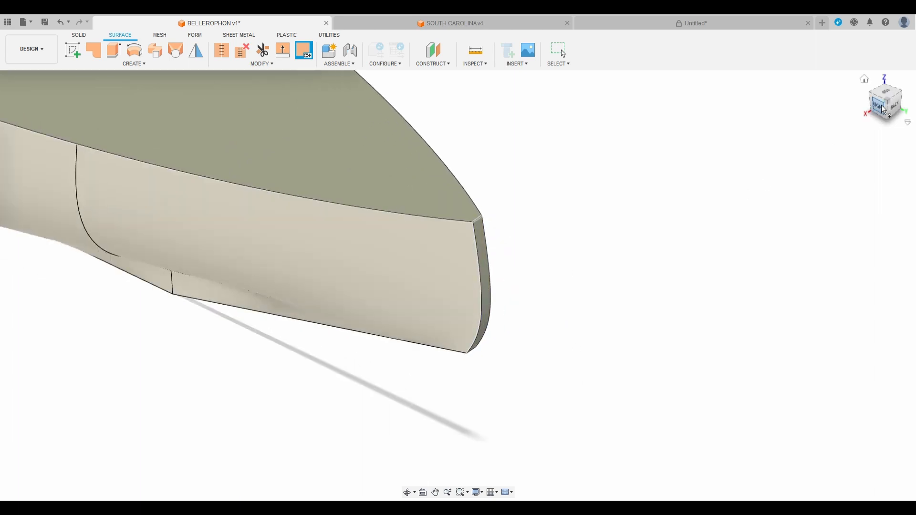
left_click_drag(883, 109, 882, 67)
scroll(553, 407, "down", 4)
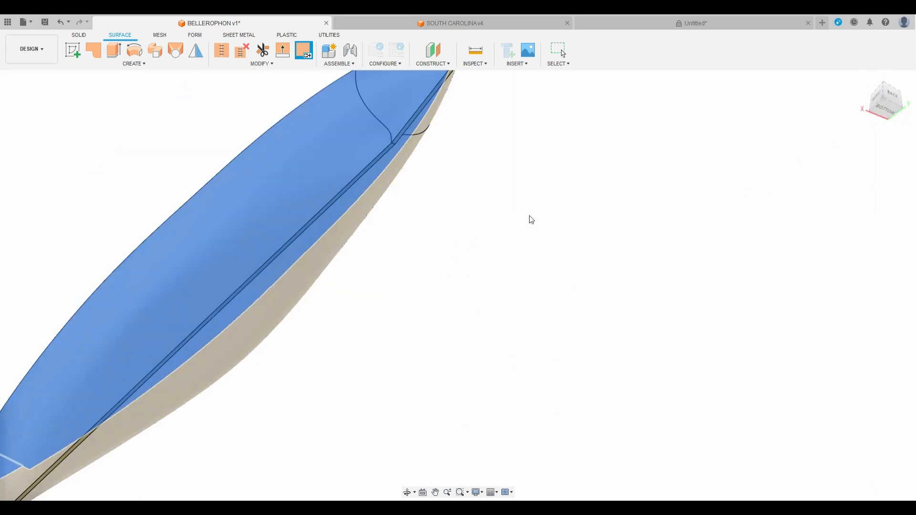
scroll(688, 253, "down", 4)
scroll(557, 138, "up", 6)
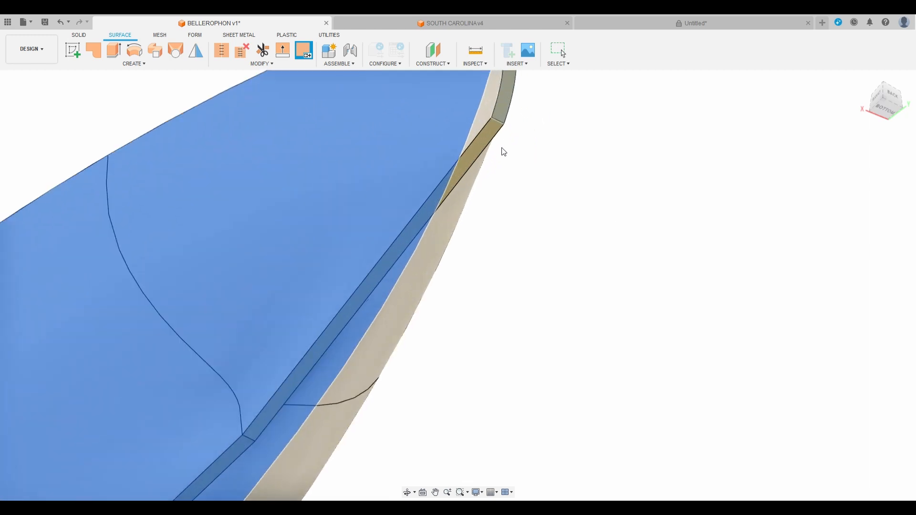
scroll(503, 152, "down", 5)
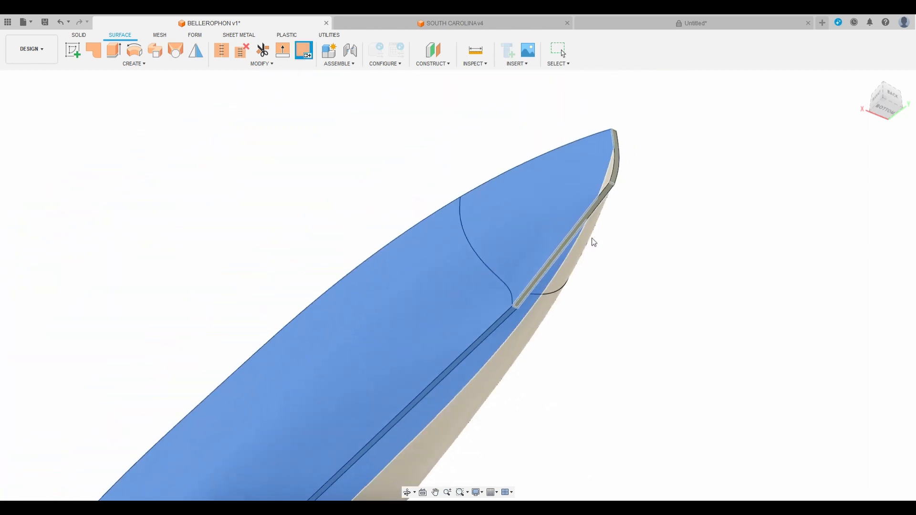
scroll(591, 238, "down", 1)
left_click_drag(885, 110, 867, 52)
scroll(672, 192, "down", 2)
scroll(522, 265, "up", 5)
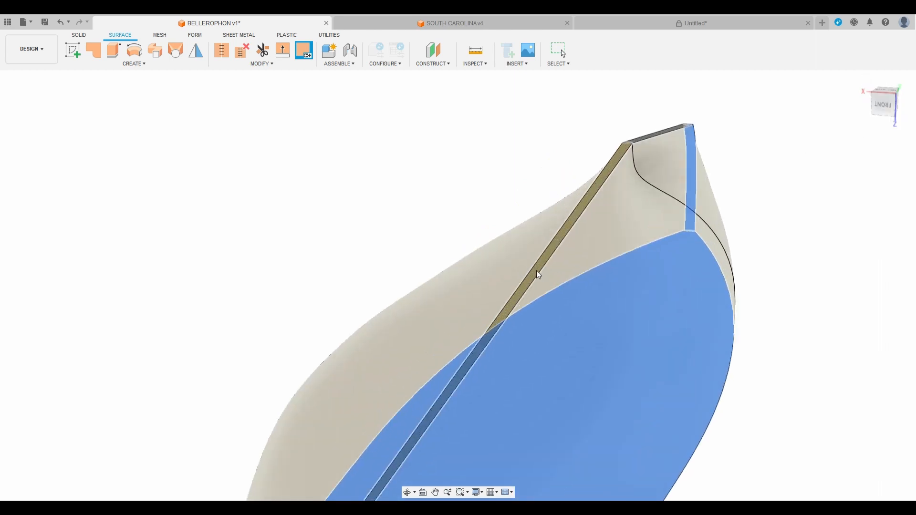
scroll(626, 192, "down", 4)
scroll(503, 369, "up", 6)
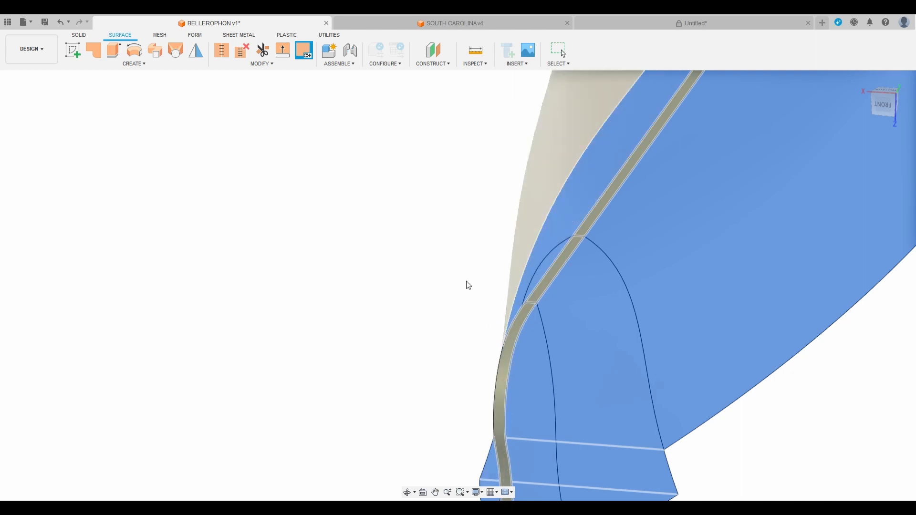
scroll(469, 286, "down", 2)
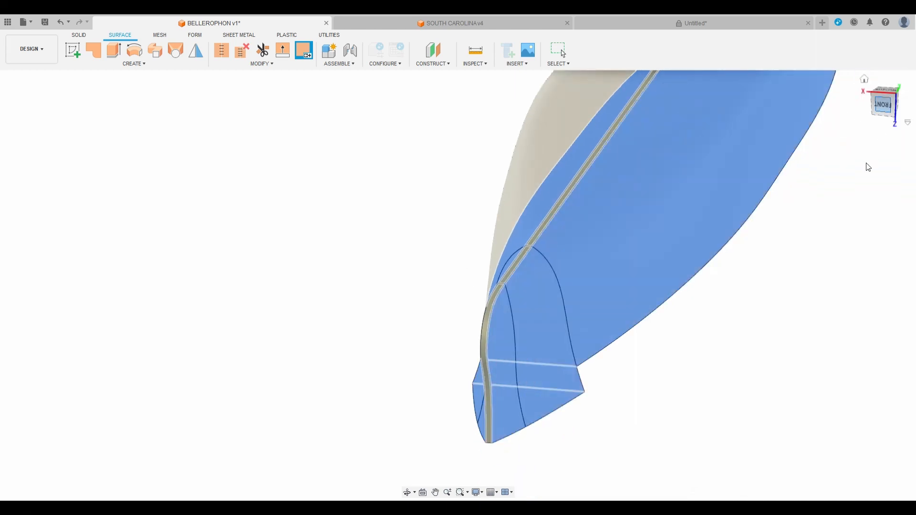
key("Escape")
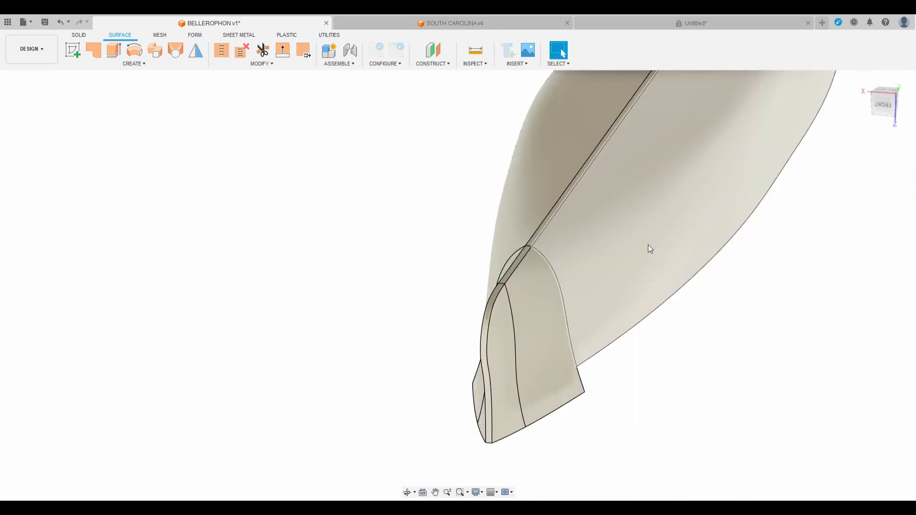
Examine the hull from the bottom, stern, side and bow to check that its surfaces face outward and are closed
left_click_drag(887, 111, 885, 191)
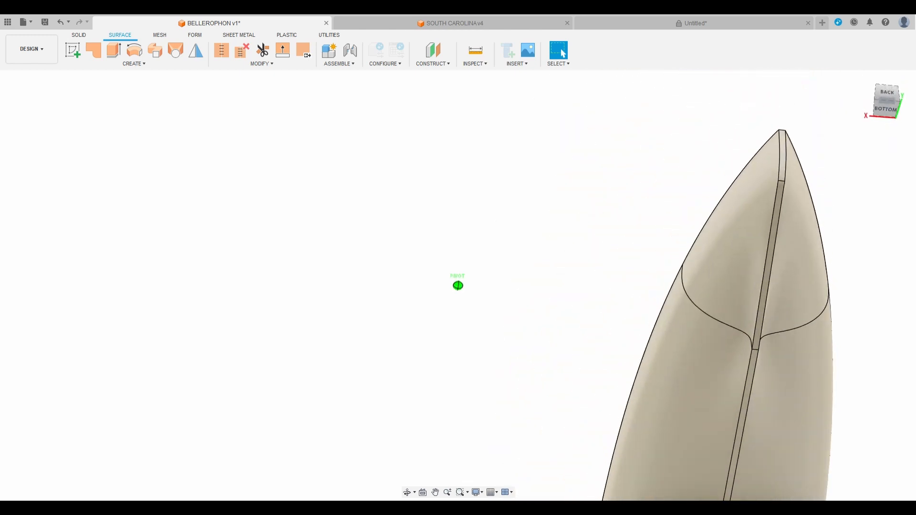
mouse_move(820, 86)
left_mouse_down()
mouse_move(817, 112)
mouse_move(790, 143)
left_mouse_up()
scroll(647, 166, "down", 3)
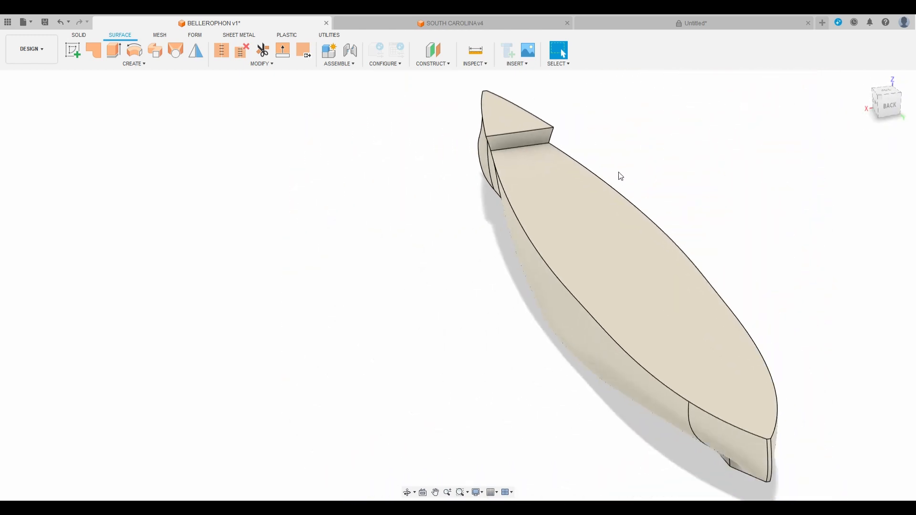
left_click_drag(879, 110, 910, 101)
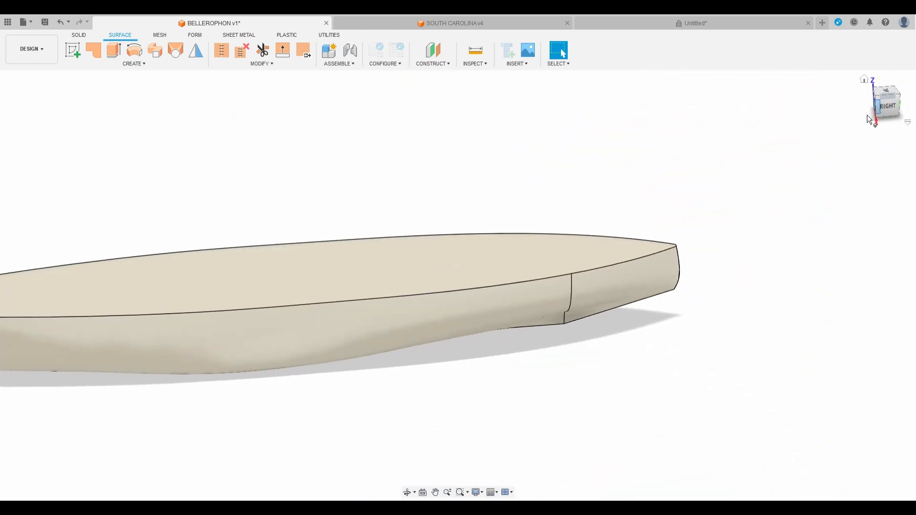
middle_click_drag(763, 168, 912, 154)
mouse_move(591, 216)
middle_mouse_down()
mouse_move(653, 198)
mouse_move(853, 177)
middle_mouse_up()
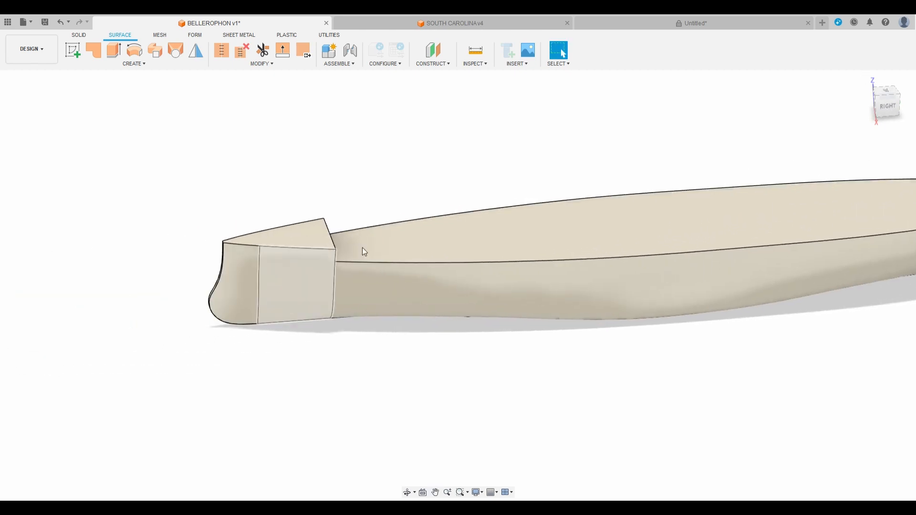
left_click_drag(889, 112, 915, 118)
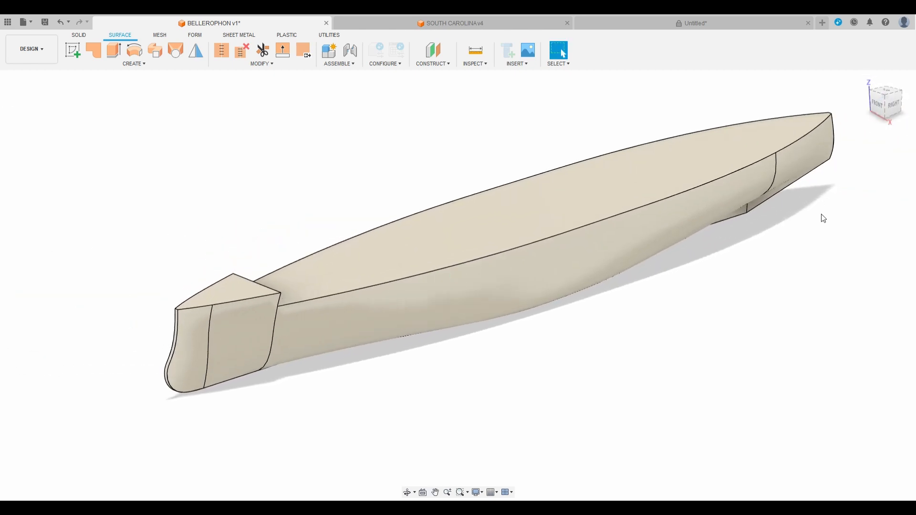
middle_click_drag(808, 260, 725, 319)
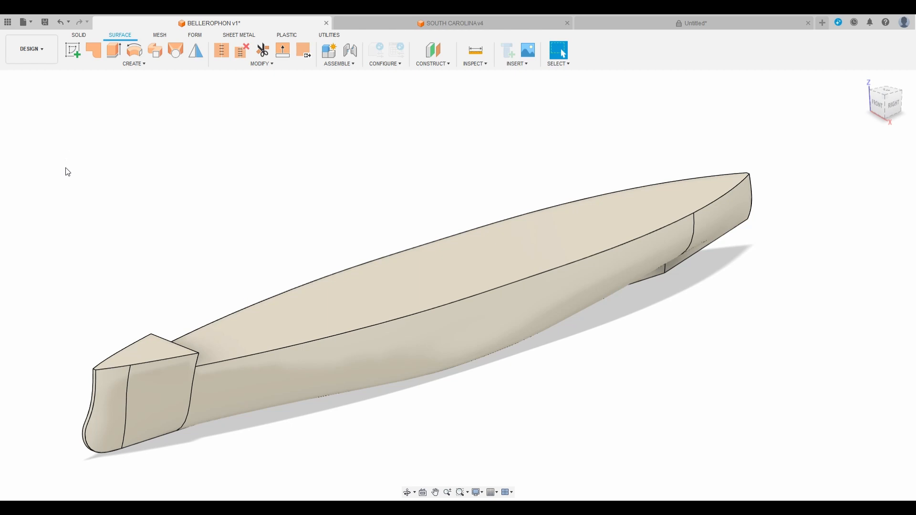
middle_click_drag(620, 352, 669, 329)
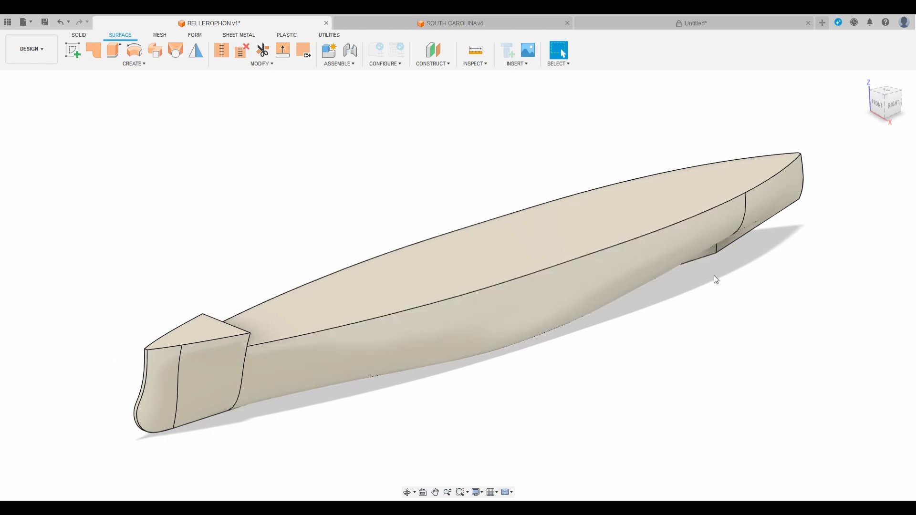
Select the port hull side, the raised bow deck, the main deck and the step face between them for a Stitch operation
left_click(221, 51)
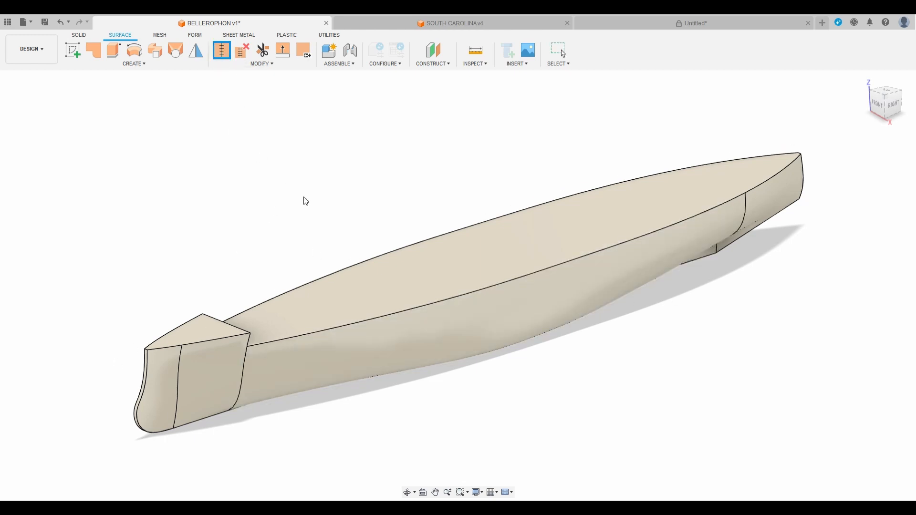
left_click(209, 365)
left_click(206, 336)
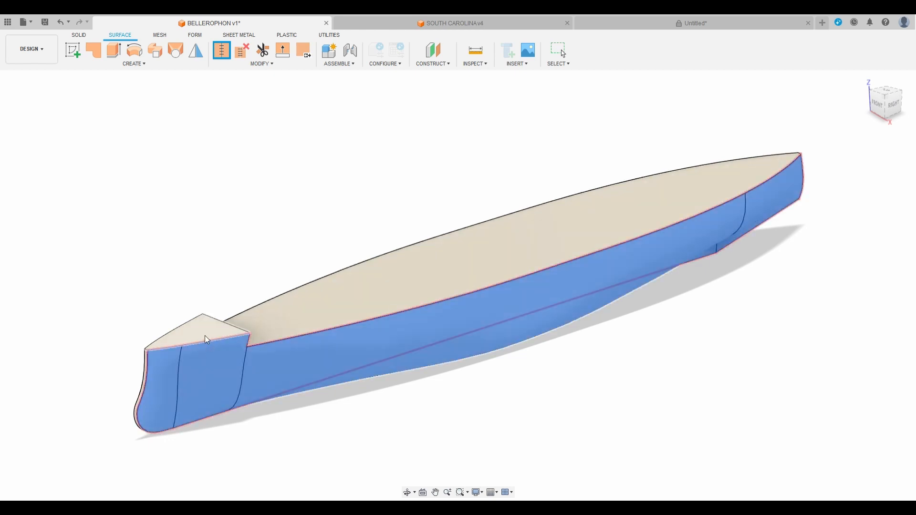
left_click(333, 304)
left_click_drag(888, 102, 821, 105)
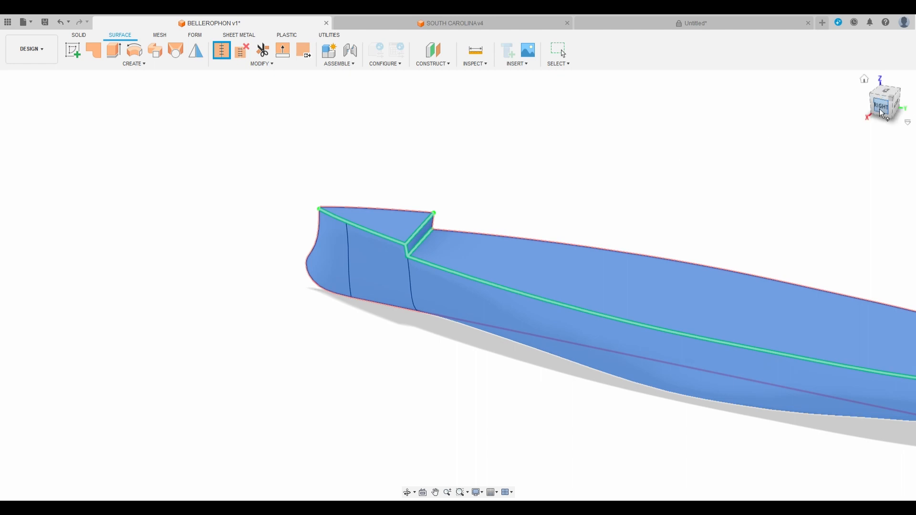
left_click_drag(880, 109, 299, 333)
Add the stem and keel strips, the starboard hull side and the sternpost to the selection and stitch all surfaces into one body
scroll(329, 320, "up", 5)
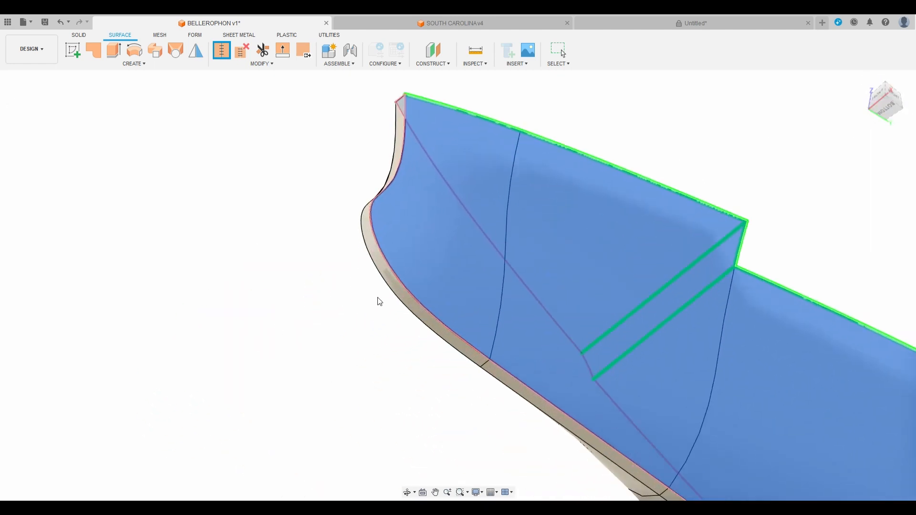
scroll(351, 300, "down", 3)
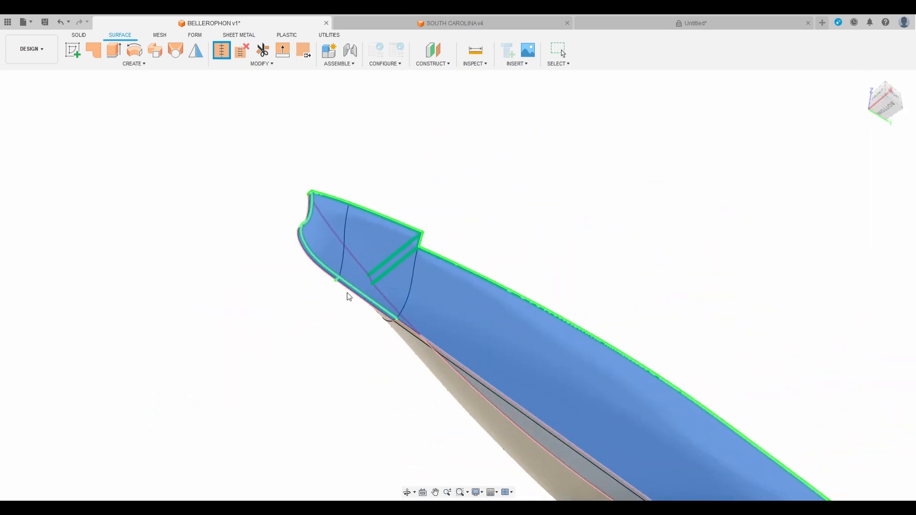
scroll(458, 374, "up", 8)
scroll(337, 303, "down", 8)
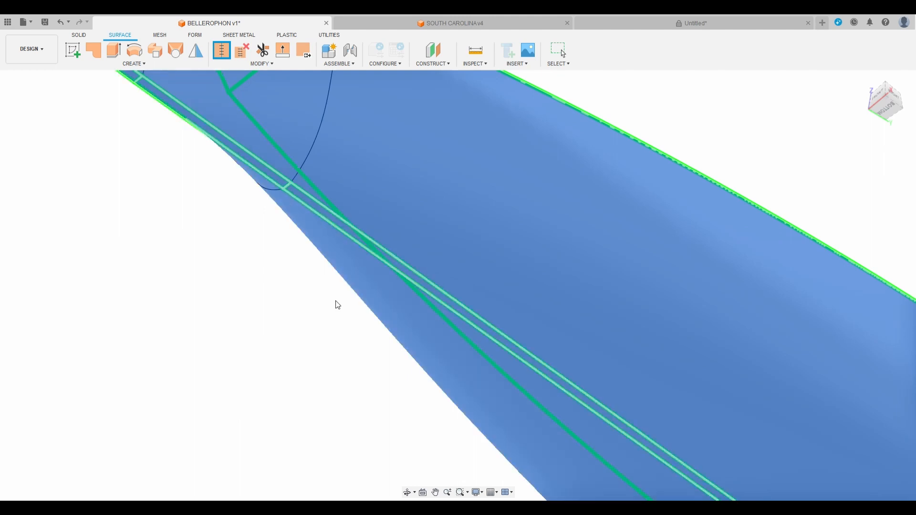
scroll(542, 449, "up", 3)
scroll(516, 402, "up", 6)
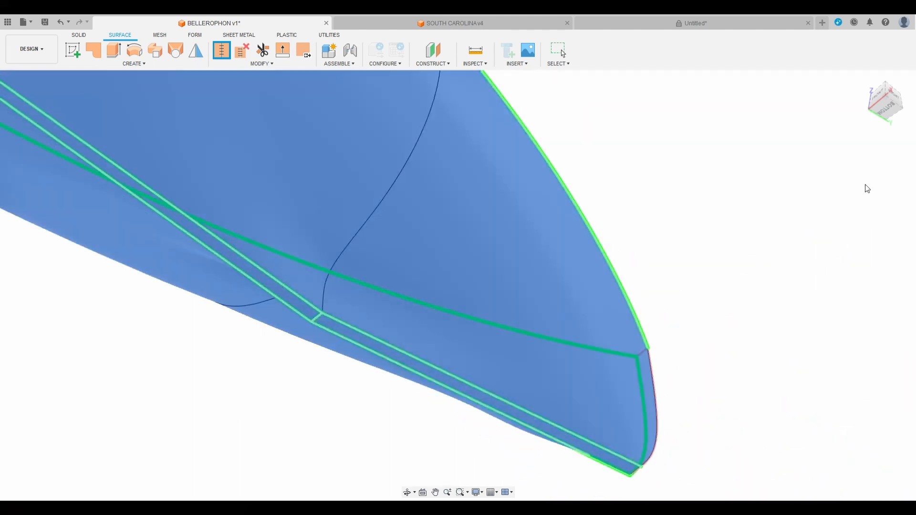
left_click_drag(885, 113, 862, 167)
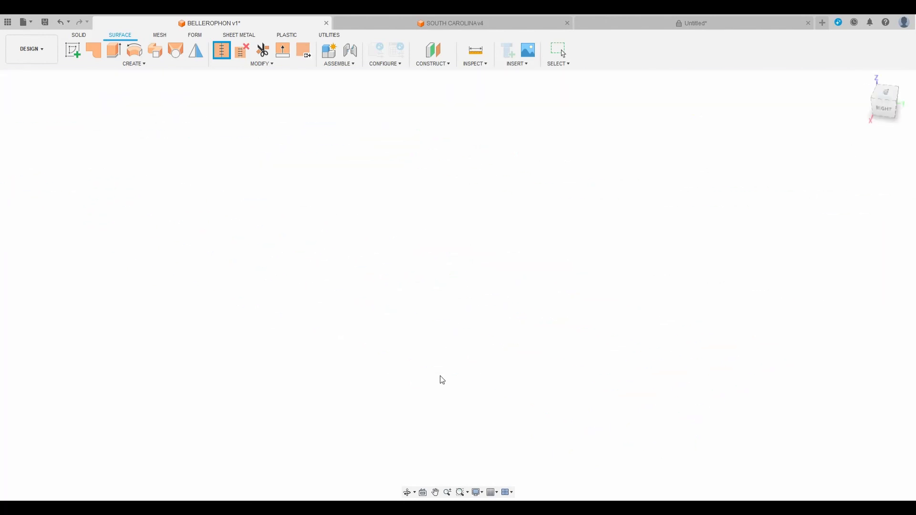
scroll(596, 184, "up", 8)
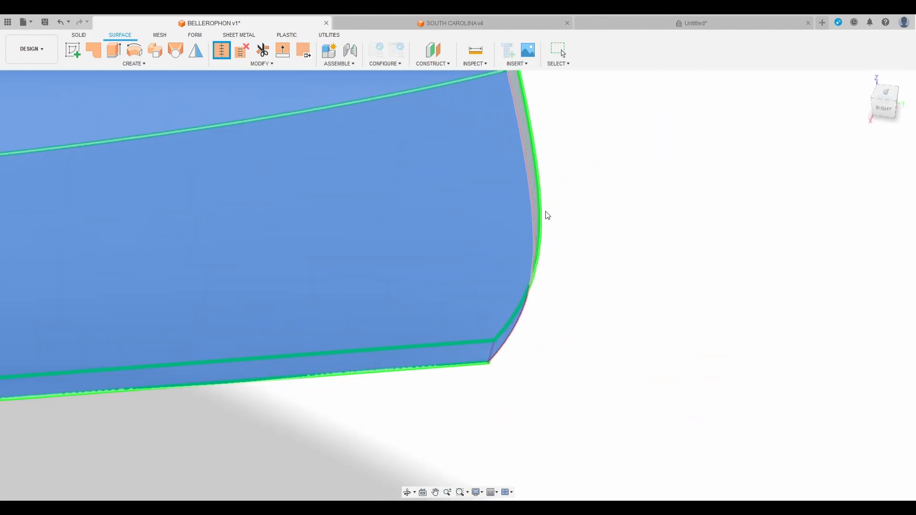
scroll(537, 216, "down", 10)
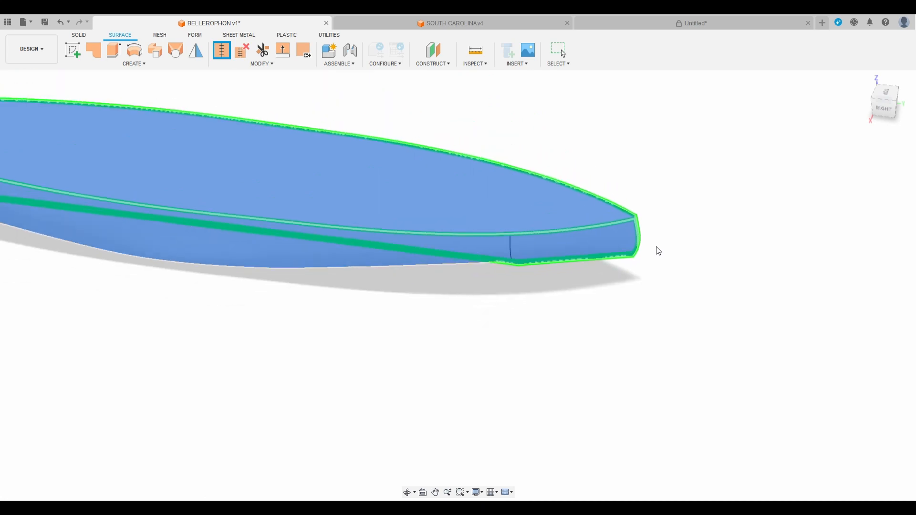
left_click_drag(886, 113, 874, 206)
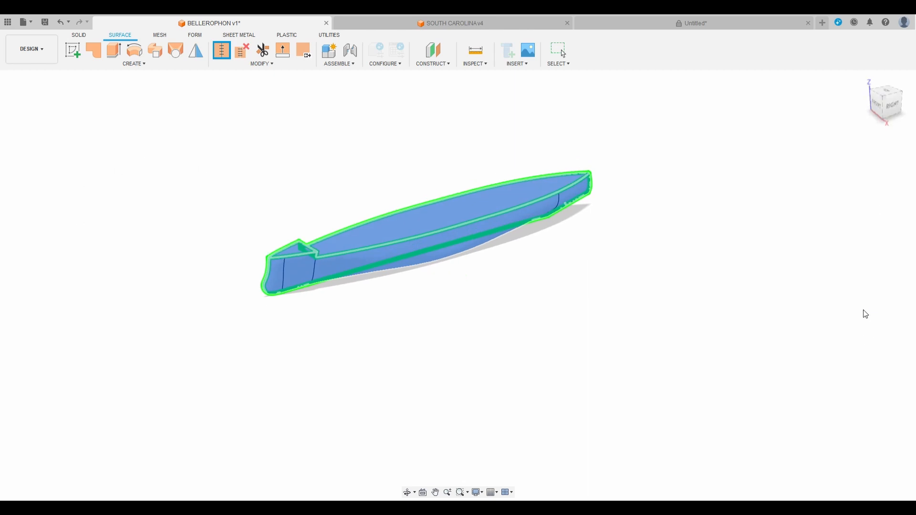
key("Escape")
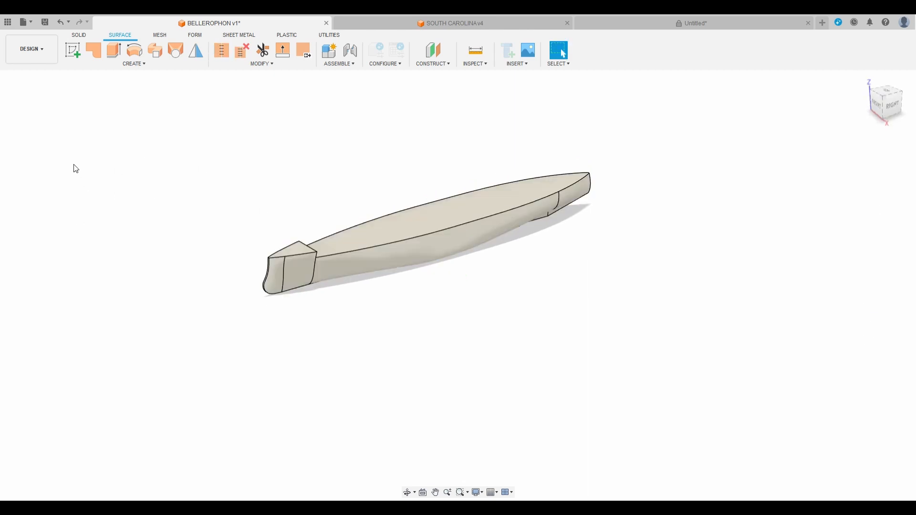
Examine the stitched hull from the bow, stern and both sides to check that it forms one smooth, closed body
left_click(72, 161)
scroll(272, 258, "up", 4)
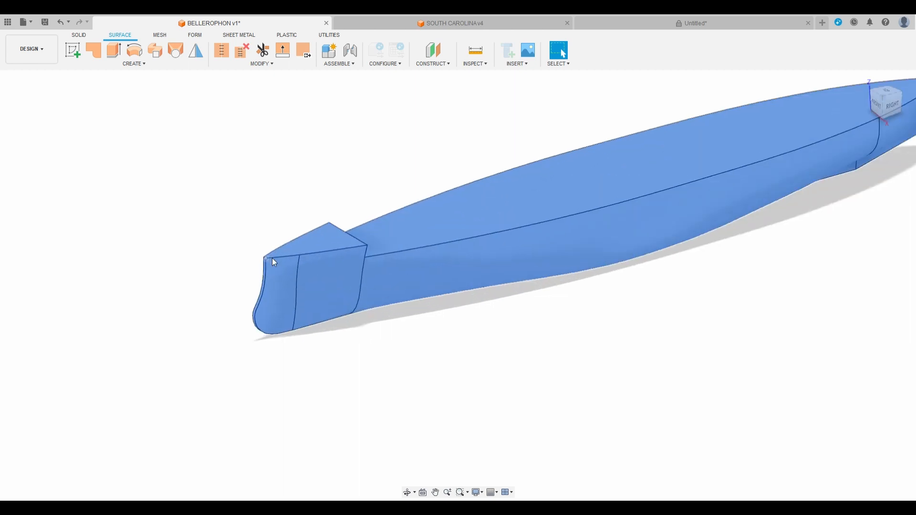
scroll(272, 259, "down", 2)
scroll(272, 258, "down", 1)
mouse_move(893, 104)
left_mouse_down()
mouse_move(820, 93)
mouse_move(763, 116)
left_mouse_up()
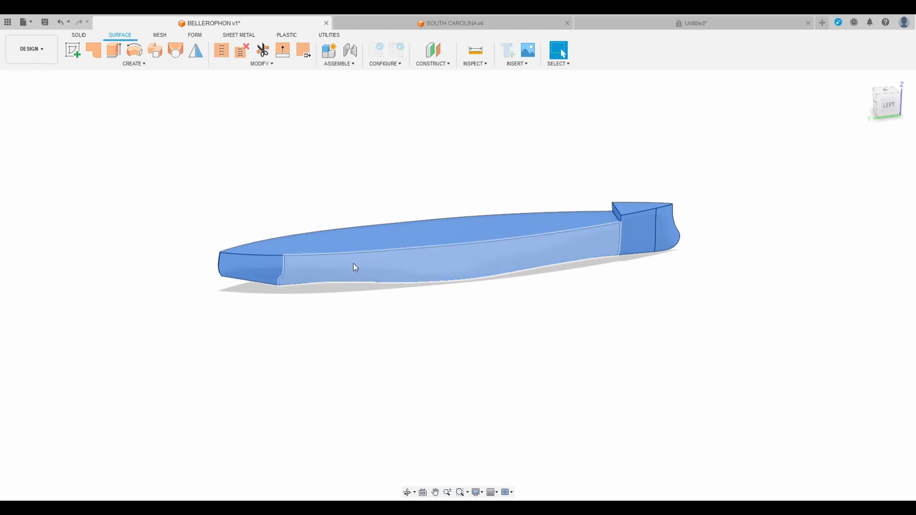
scroll(497, 234, "up", 5)
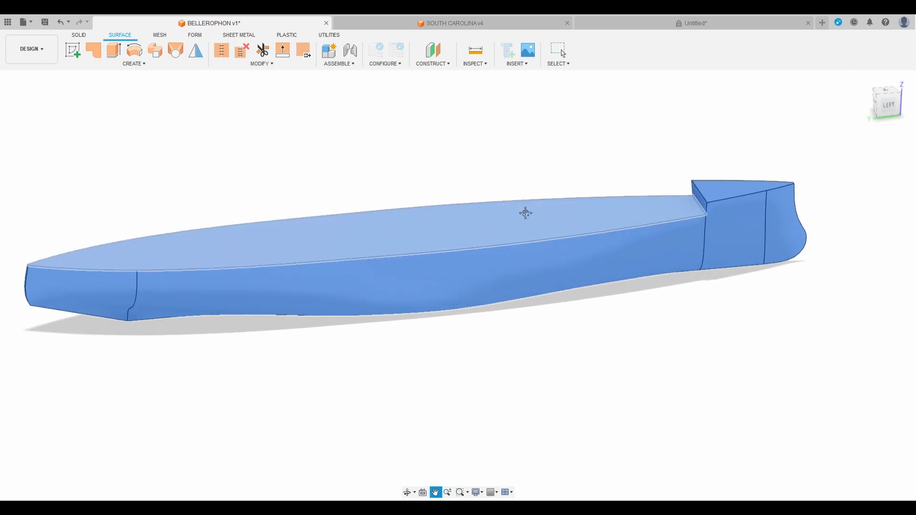
middle_click_drag(525, 213, 634, 232)
left_click(492, 175)
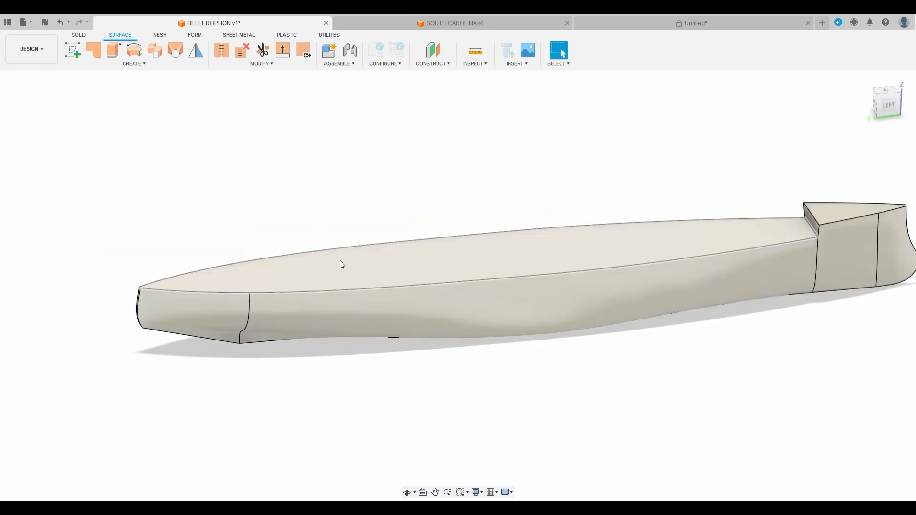
left_click(885, 103)
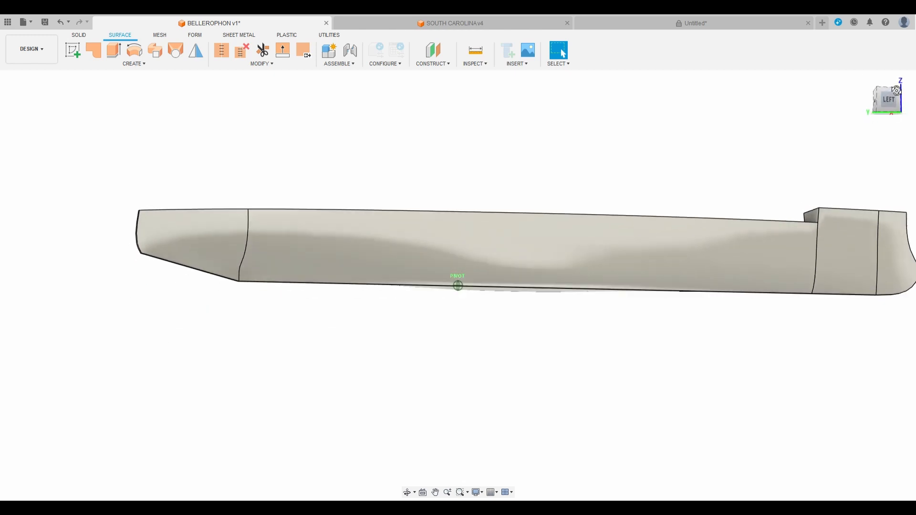
left_click_drag(883, 101, 875, 112)
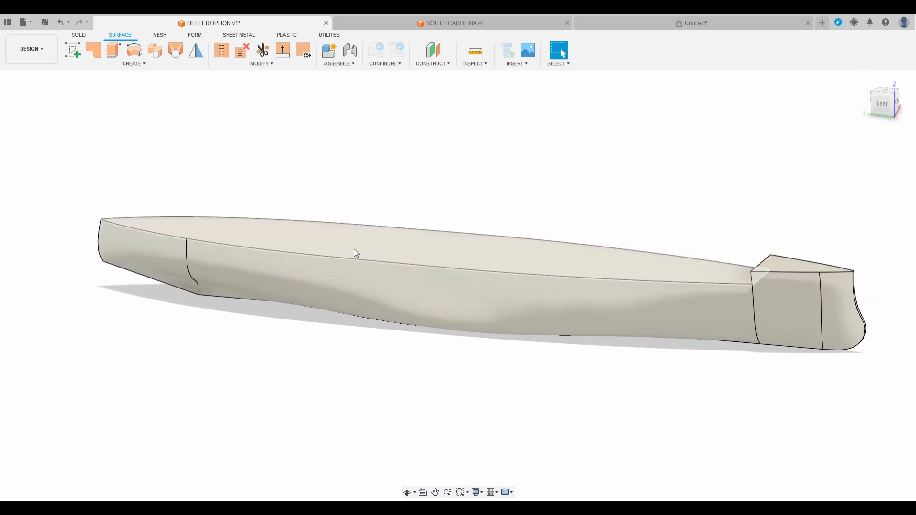
scroll(293, 284, "up", 3)
scroll(294, 283, "down", 3)
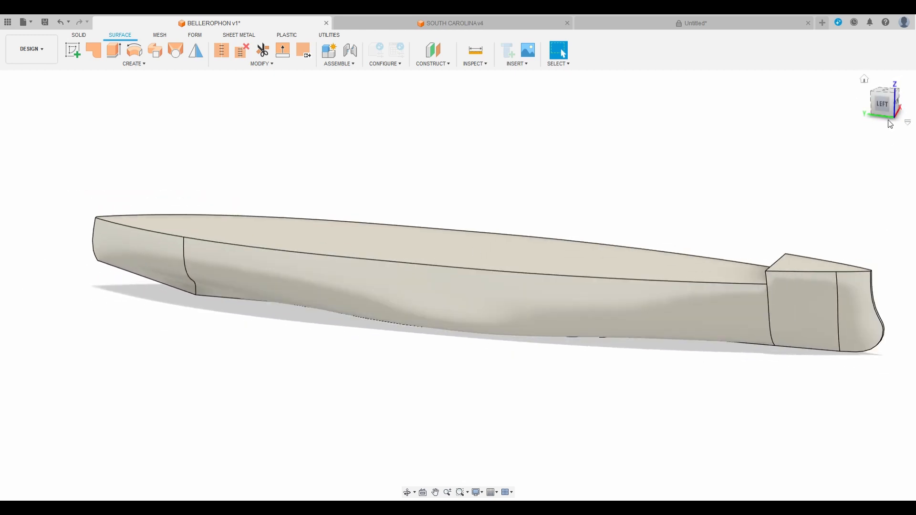
left_click_drag(883, 103, 823, 110)
middle_click_drag(104, 340, 206, 349)
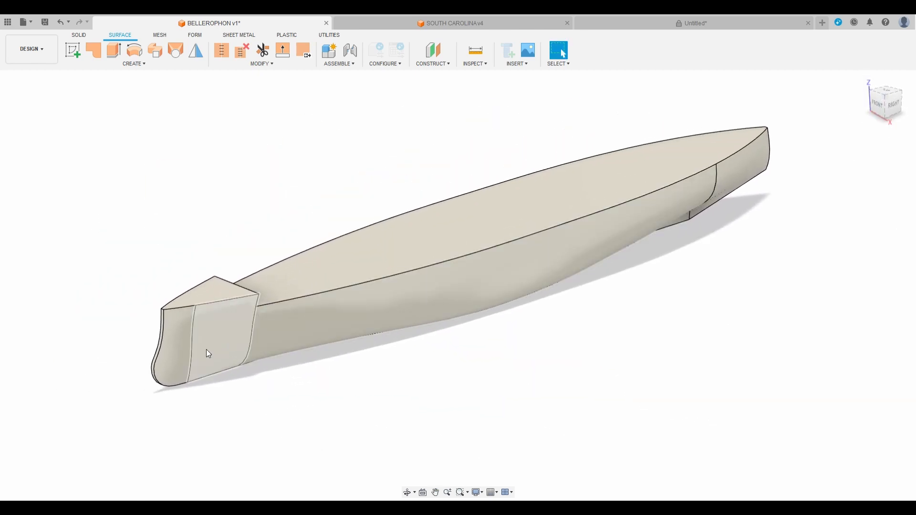
scroll(270, 313, "up", 3)
scroll(374, 310, "down", 2)
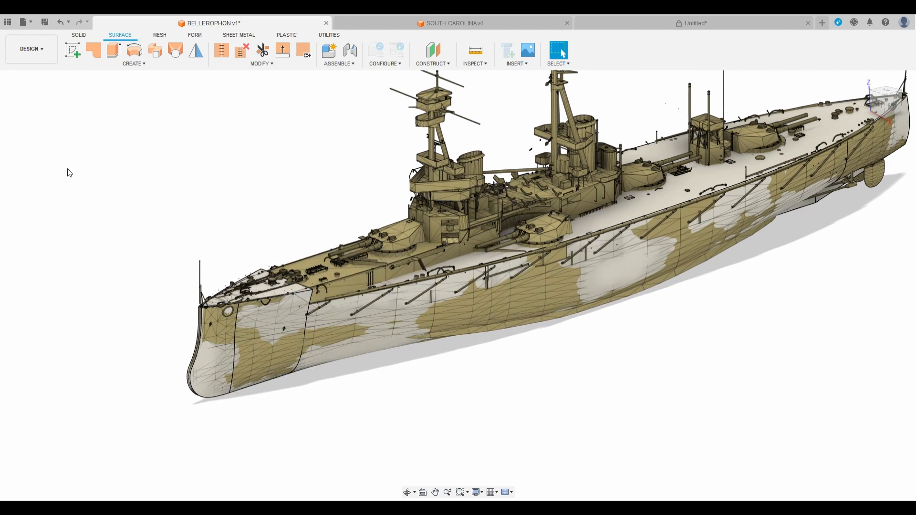
Create a mesh section sketch of the bow mesh on a horizontal plane moved down slightly at the raised bow deck
scroll(322, 301, "up", 3)
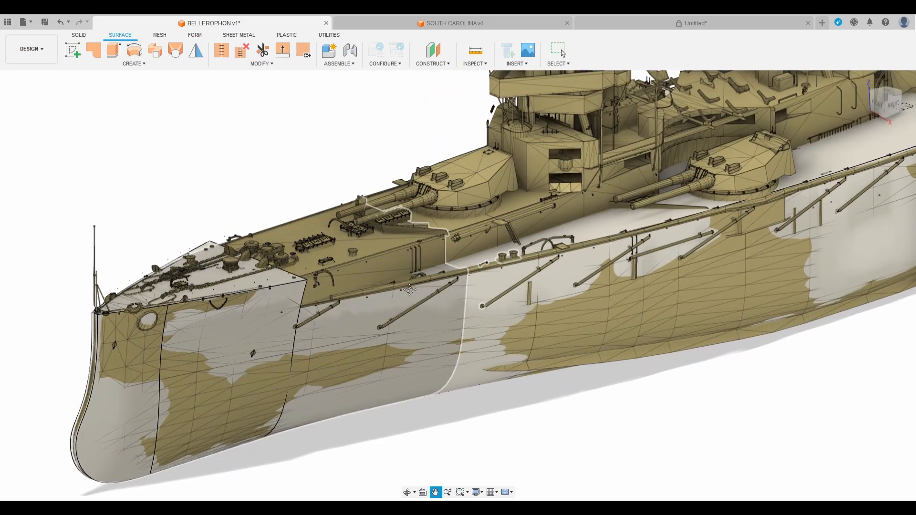
left_click_drag(409, 290, 486, 288)
key("Escape")
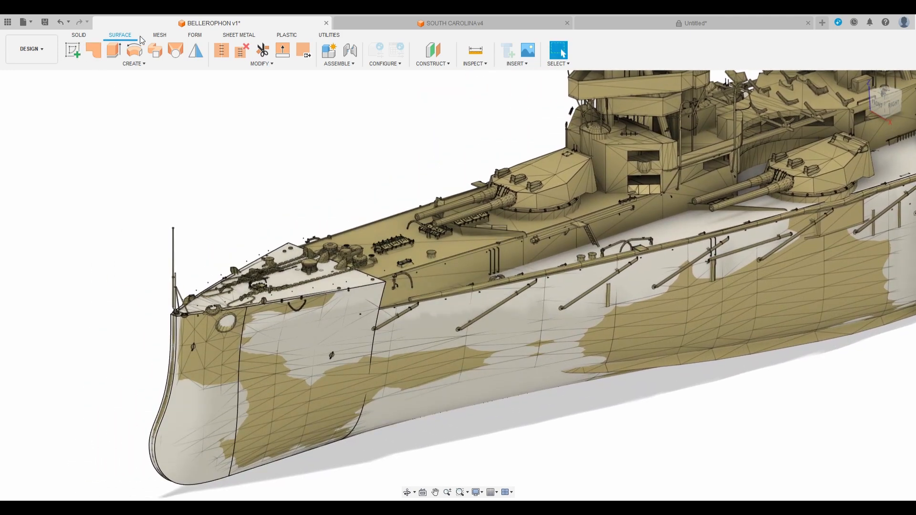
left_click(161, 35)
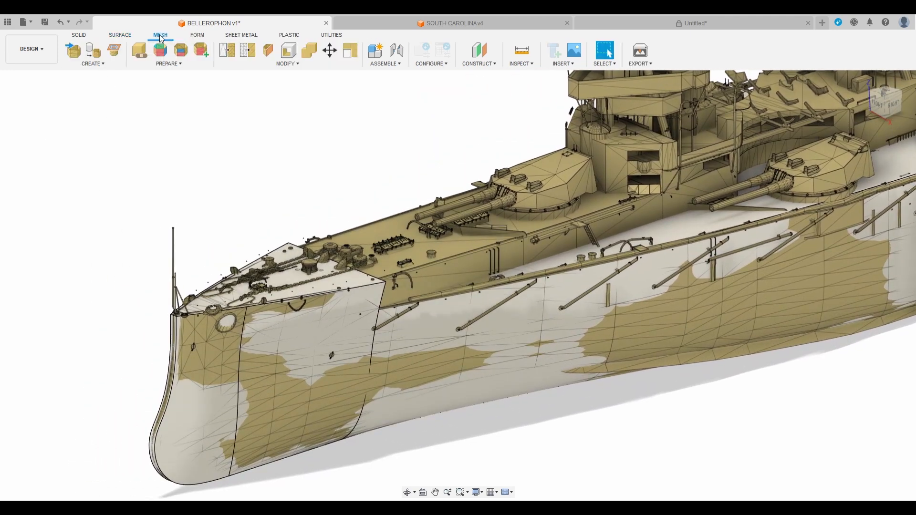
left_click(117, 55)
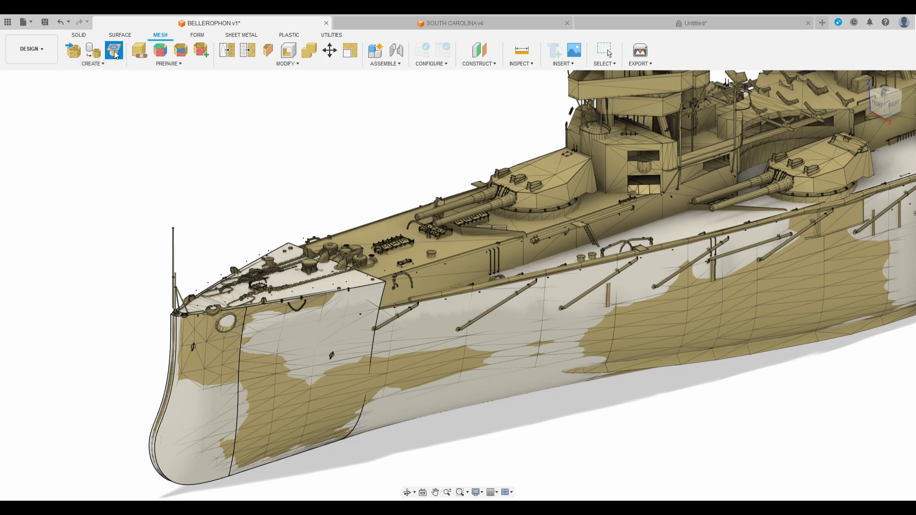
left_click(454, 271)
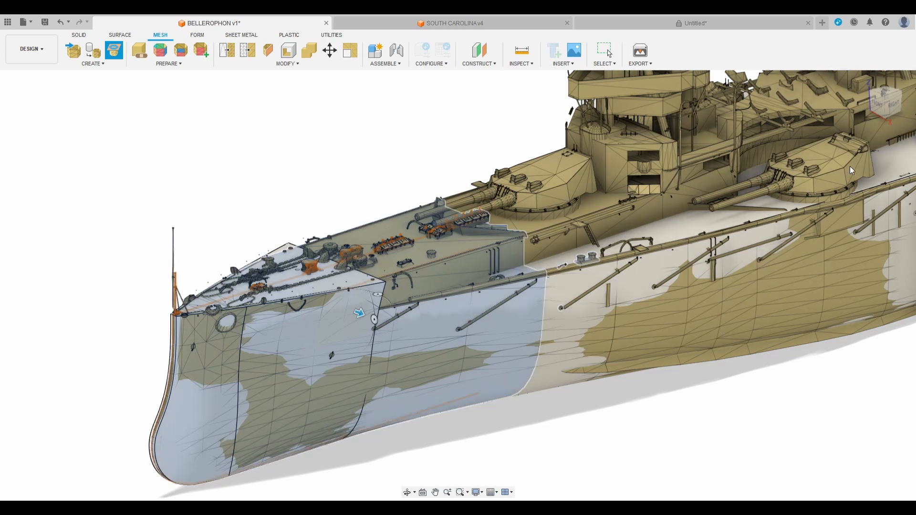
left_click(227, 318)
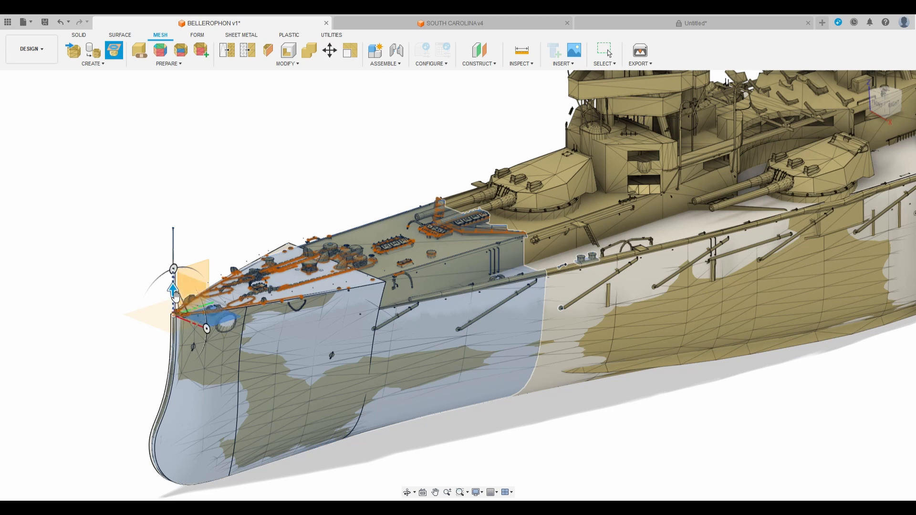
left_click_drag(175, 292, 176, 307)
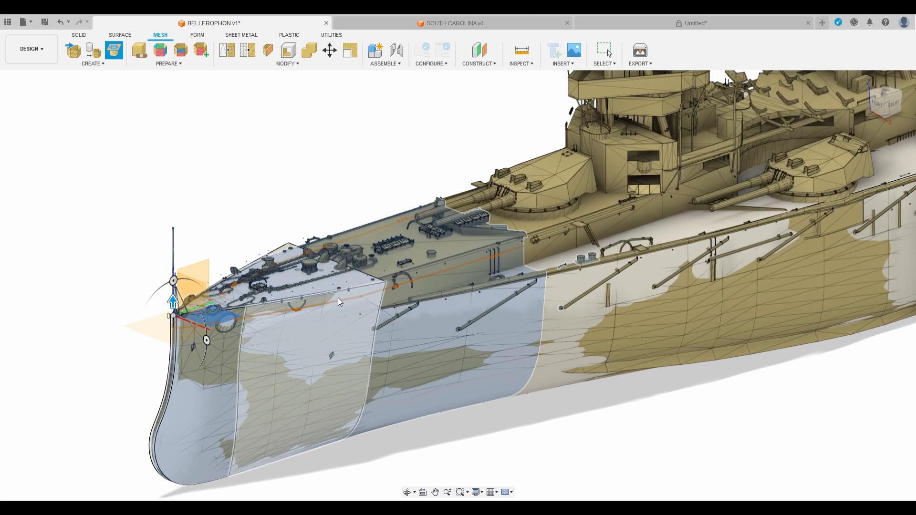
key("Escape")
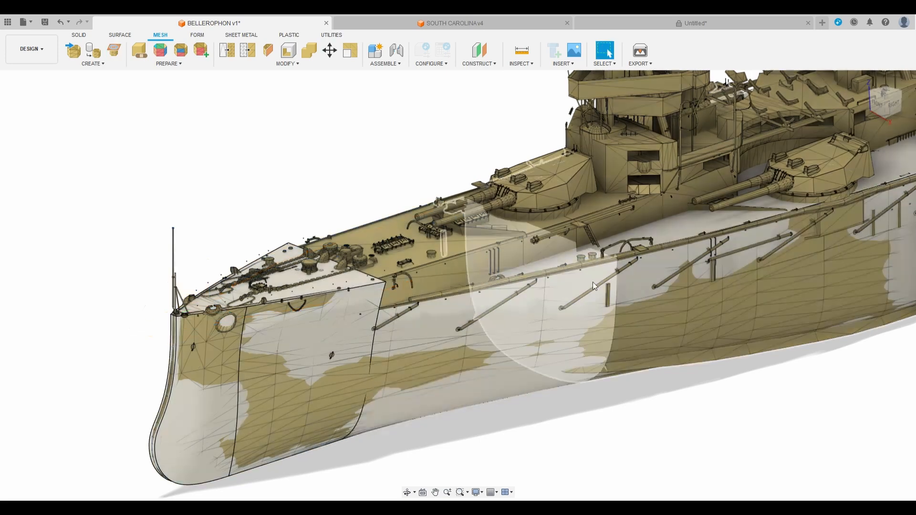
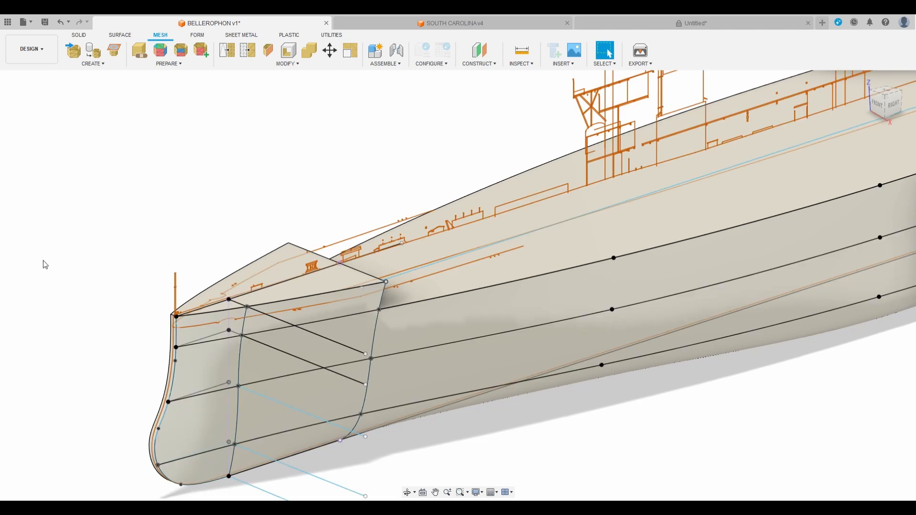
Hide the centreline mesh section and the hull construction sketches, keeping the new horizontal bow section visible
left_click(43, 294)
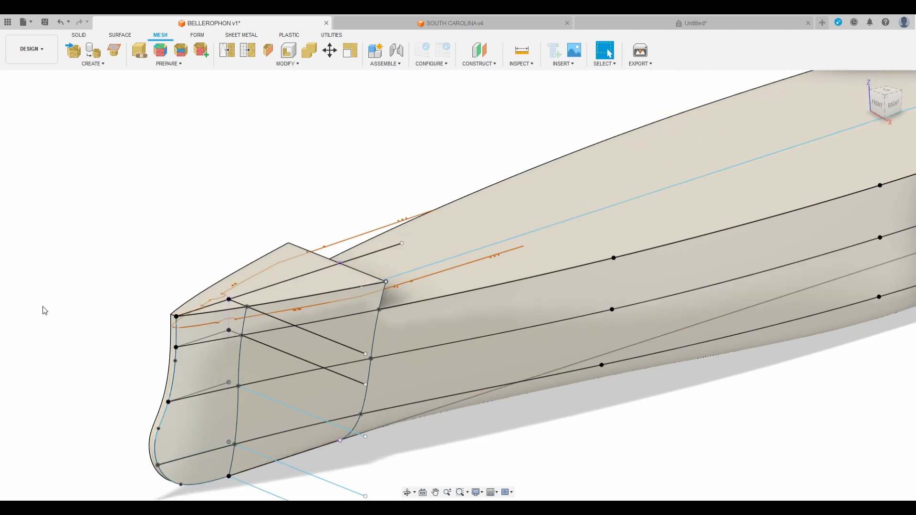
left_click(42, 346)
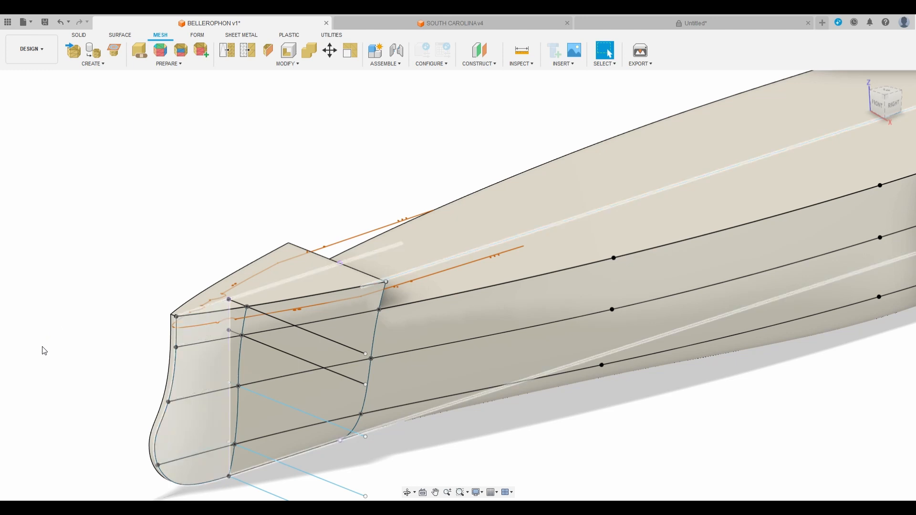
left_click(42, 358)
left_click(43, 366)
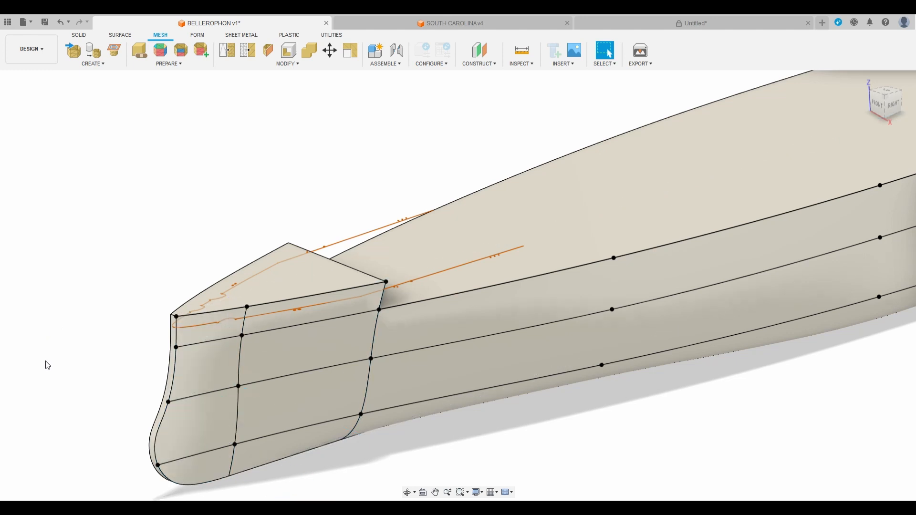
left_click(42, 450)
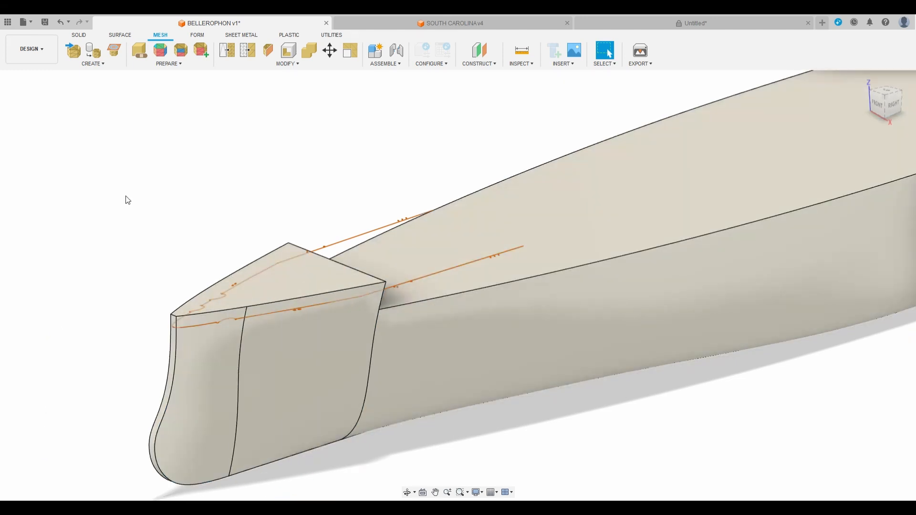
Start a sketch on the raised bow deck's top face and draw a line along the +X-side section line, extending past the deck step
left_click(82, 36)
left_click(77, 47)
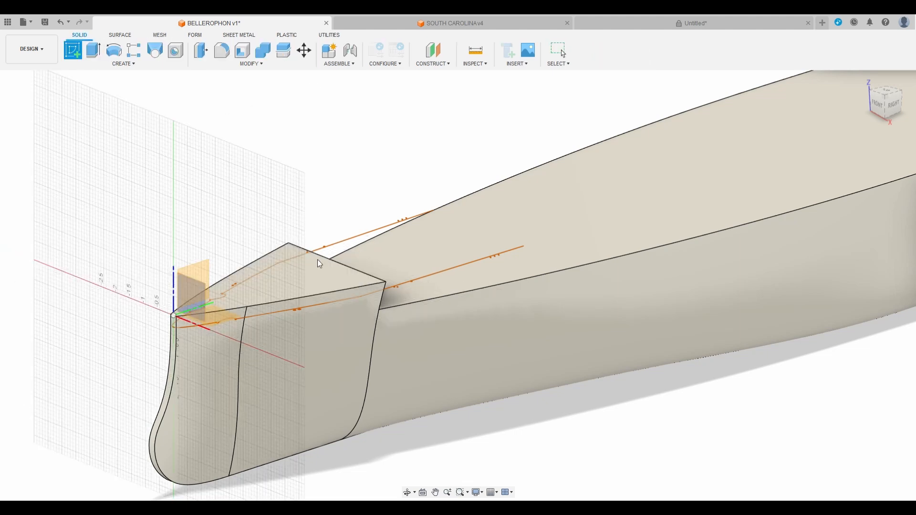
left_click(333, 282)
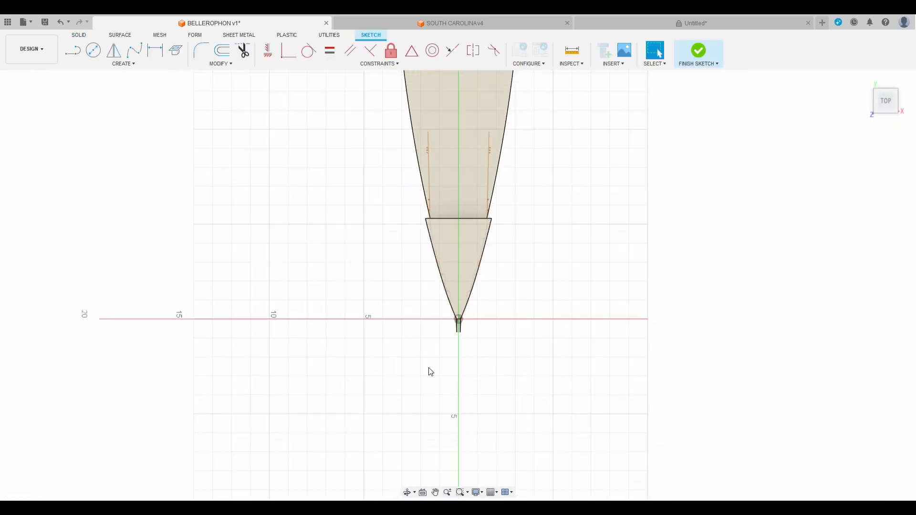
scroll(482, 239, "up", 4)
middle_click_drag(476, 134, 475, 202)
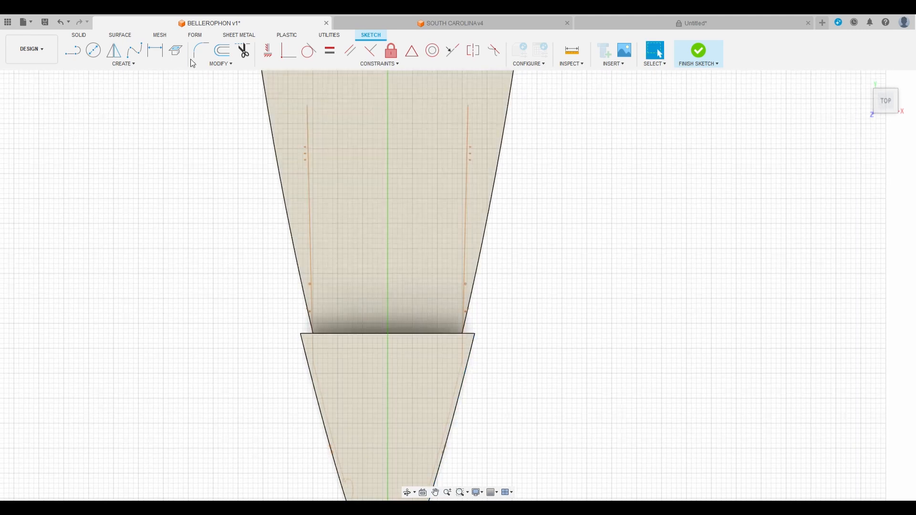
left_click(78, 54)
scroll(471, 106, "up", 4)
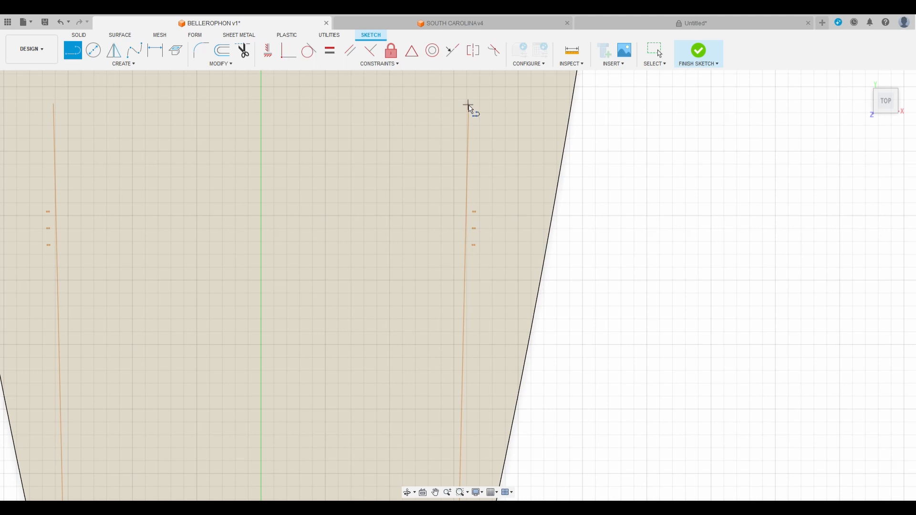
scroll(472, 121, "up", 2)
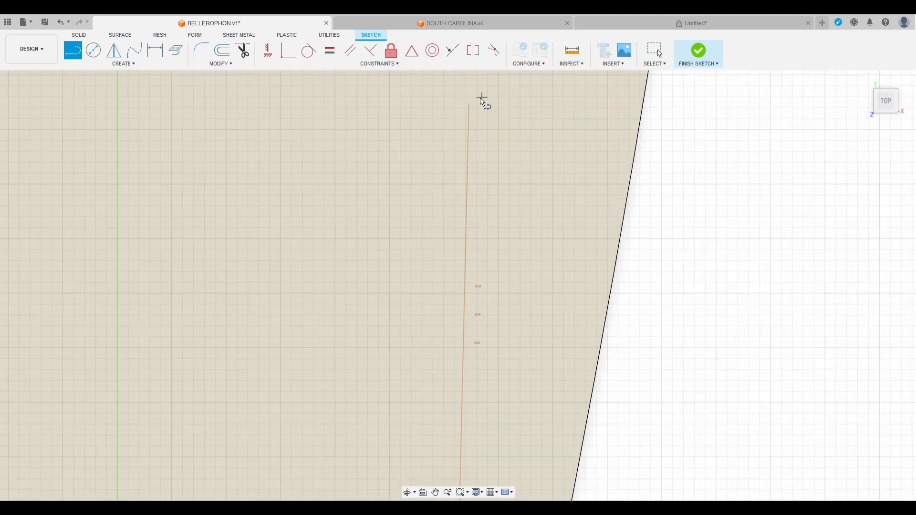
left_click(469, 105)
scroll(471, 96, "down", 4)
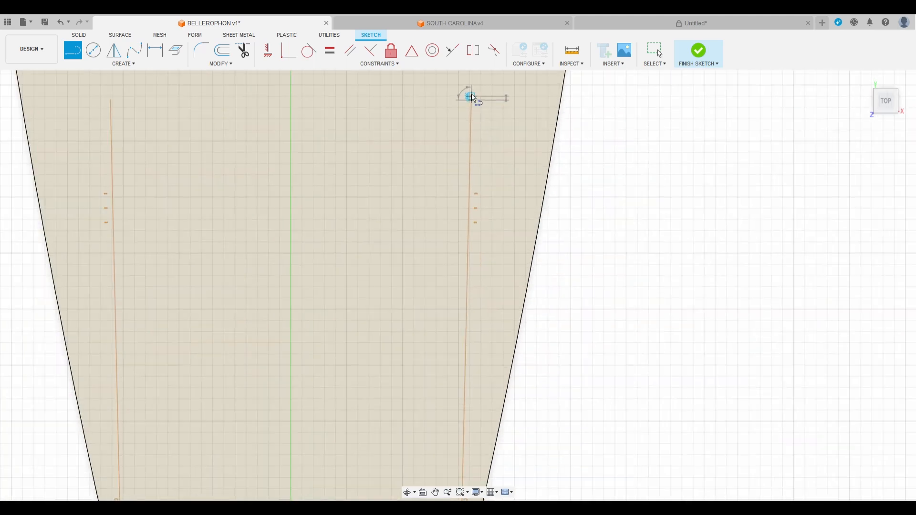
scroll(466, 227, "down", 2)
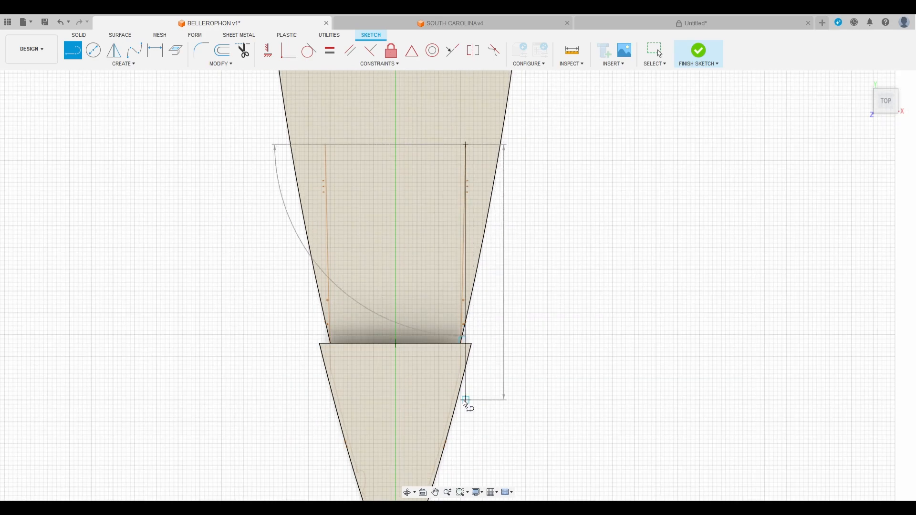
scroll(465, 407, "up", 2)
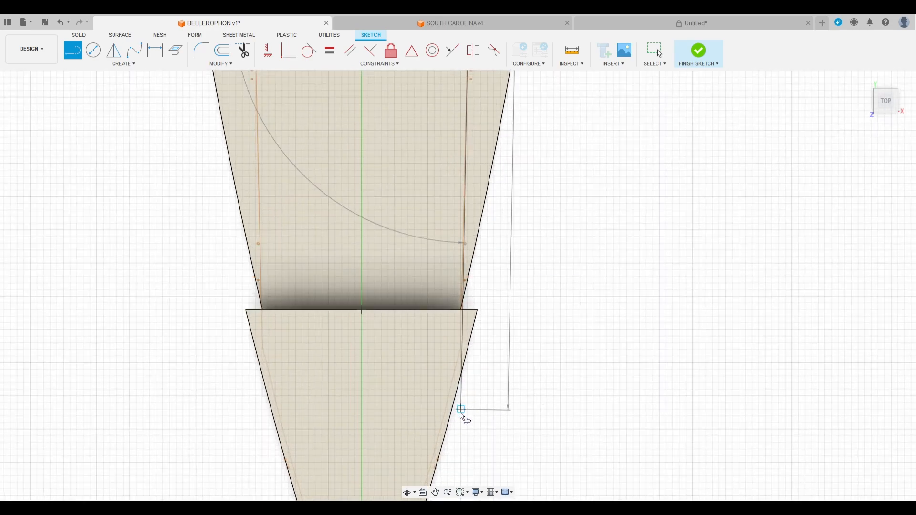
left_click(462, 410)
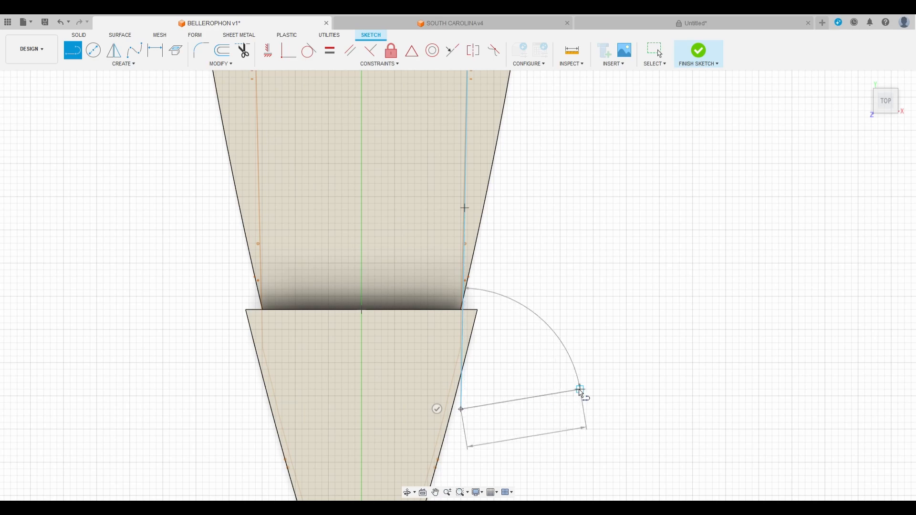
Close the traced line into a triangle reaching outside the hull and back to the aft end of the section line
left_click(582, 385)
scroll(579, 396, "down", 3)
left_click(514, 175)
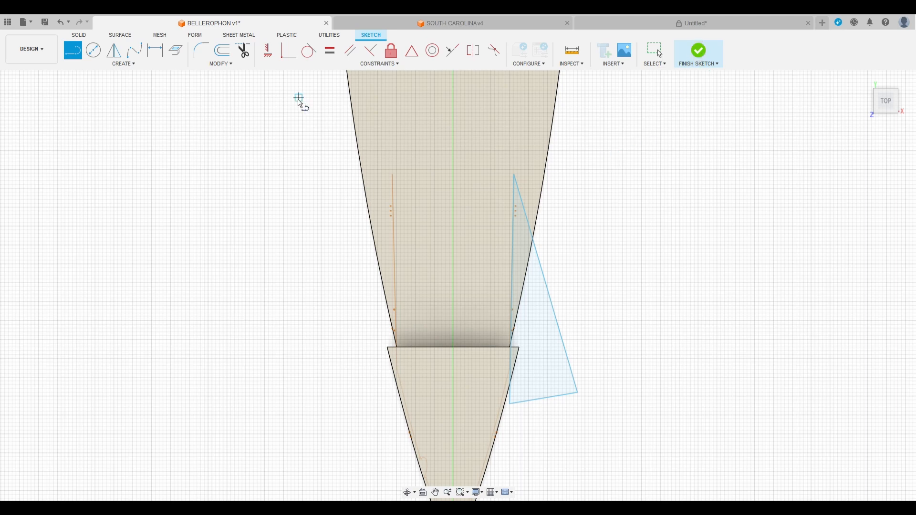
Mirror the triangle about the ship's centreline axis and finish the sketch
left_click(115, 62)
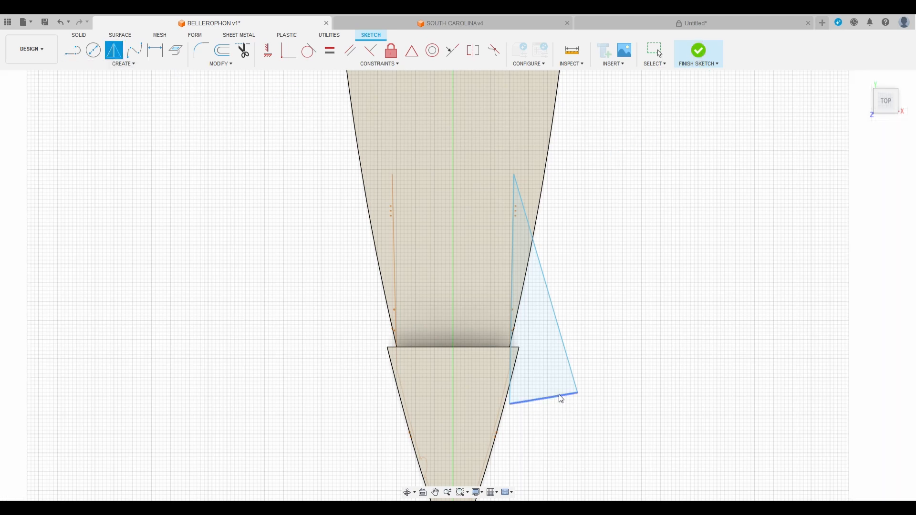
left_click(569, 367)
left_click(511, 367)
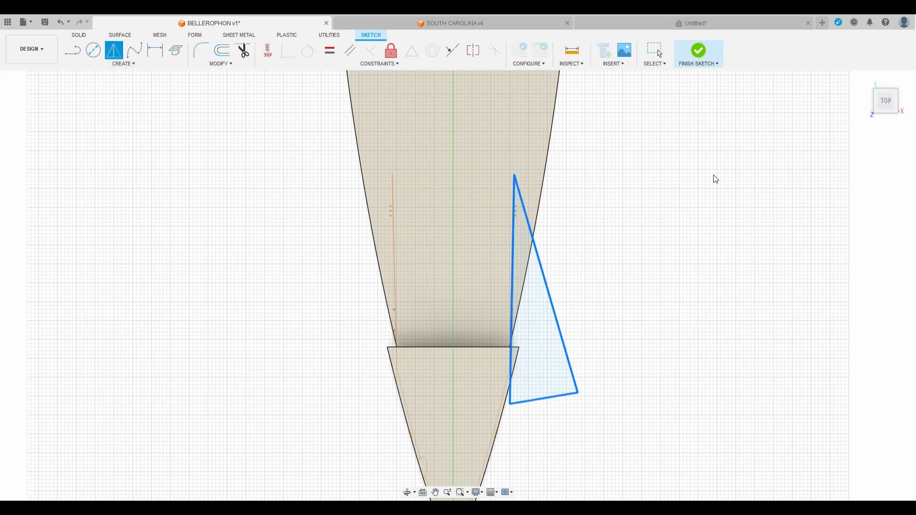
key("Escape")
scroll(580, 153, "down", 3)
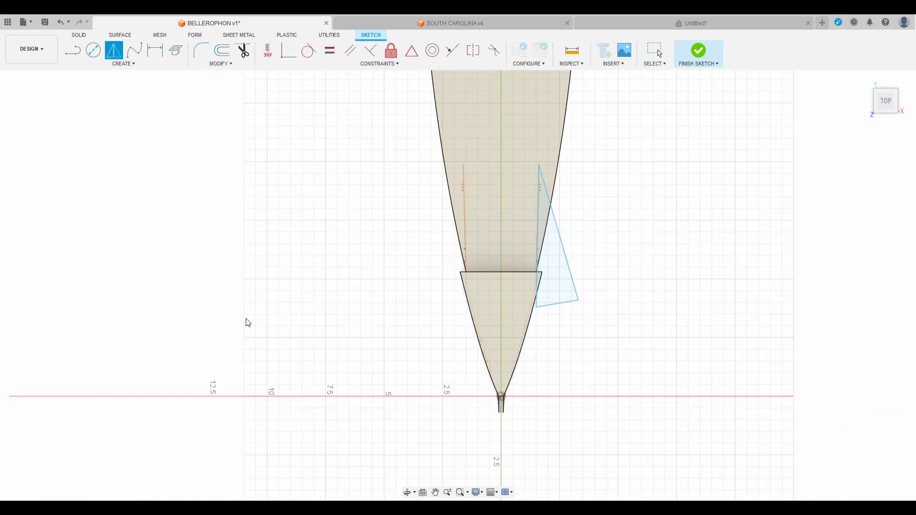
left_click(36, 115)
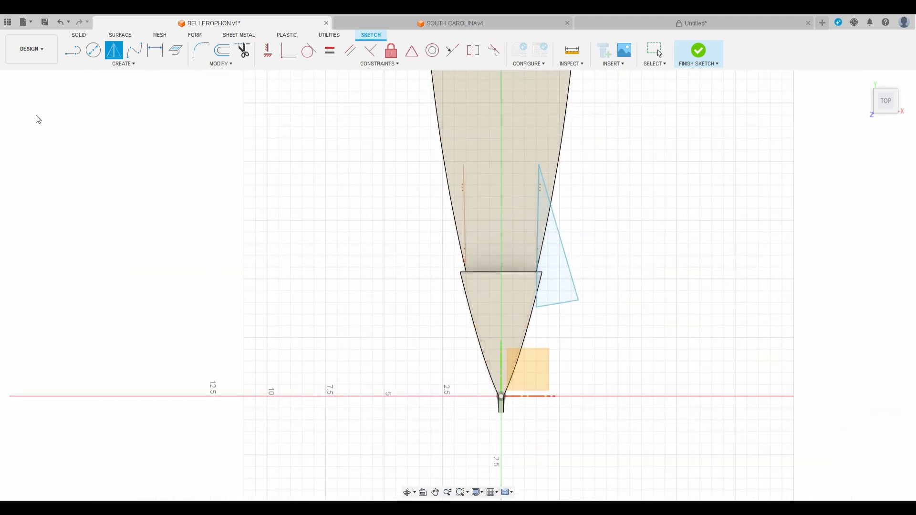
left_click(502, 387)
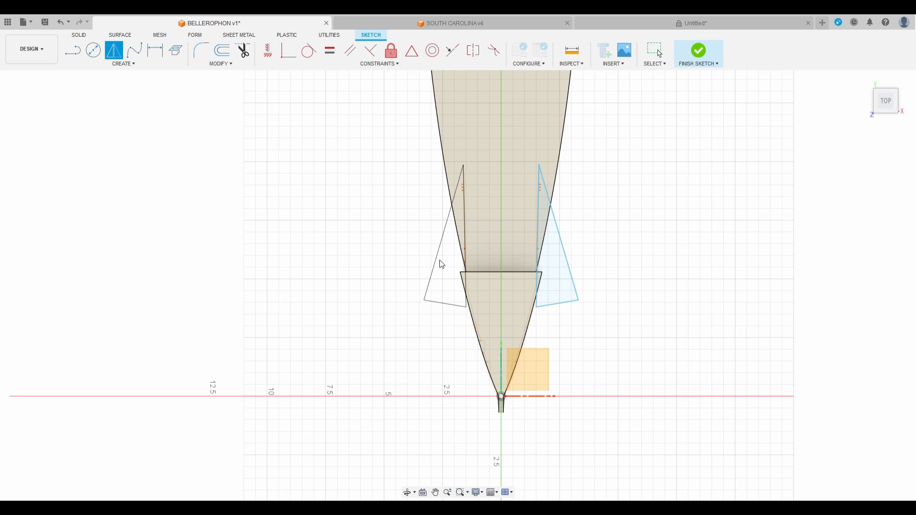
key("Return")
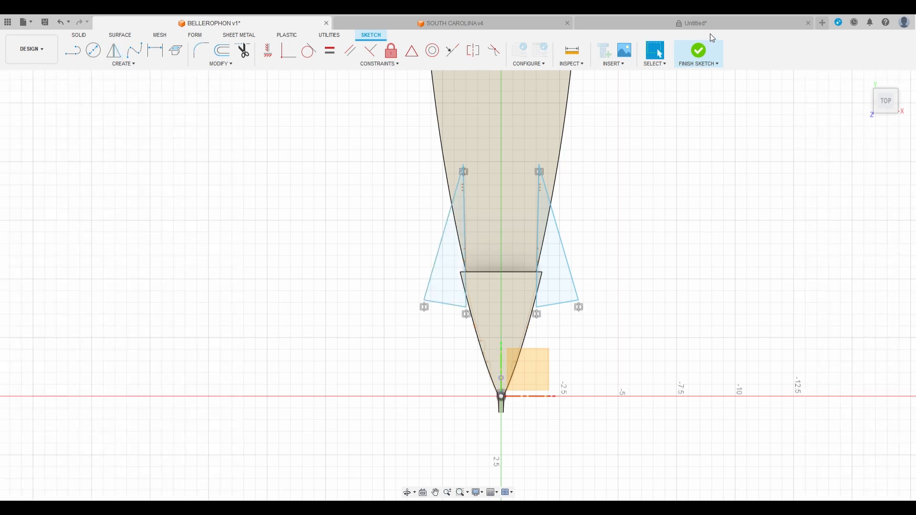
left_click(704, 50)
Extrude both triangles 20 mm downward as a cut through the outer corners of the raised bow deck
left_click(885, 107)
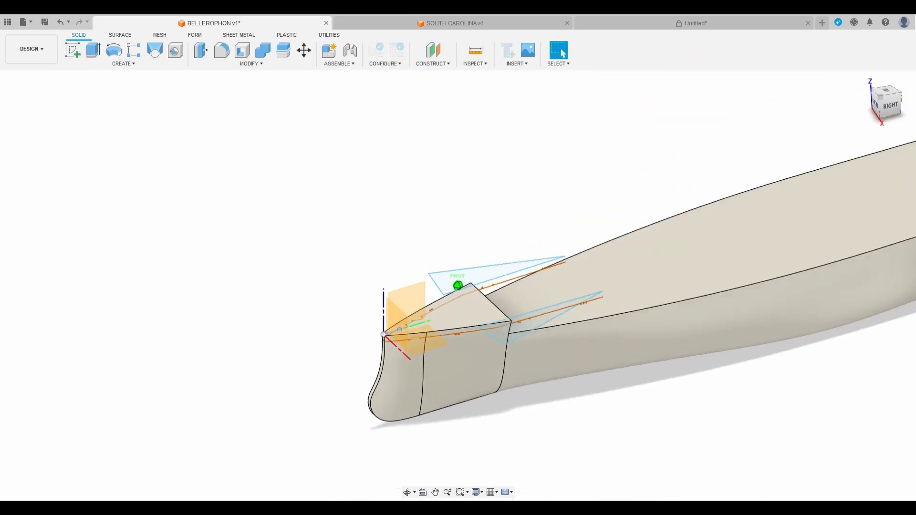
left_click(93, 50)
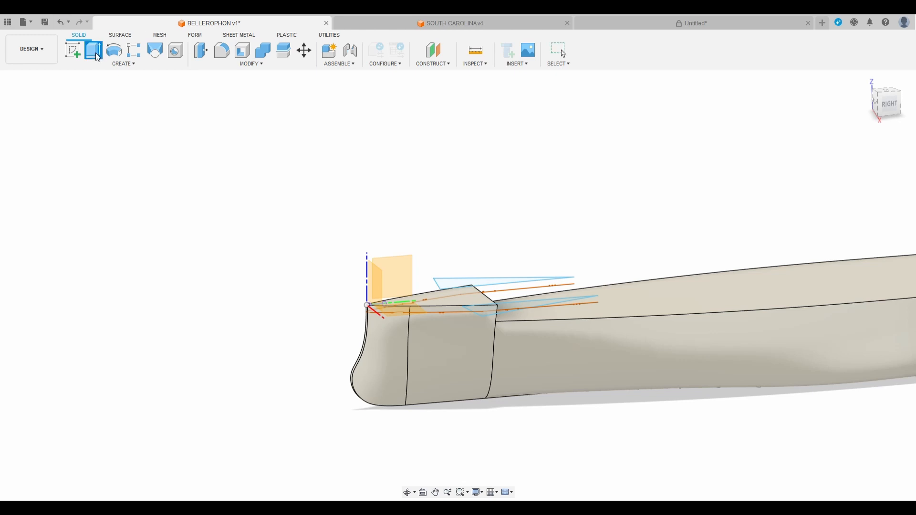
scroll(435, 281, "up", 3)
left_click(455, 295)
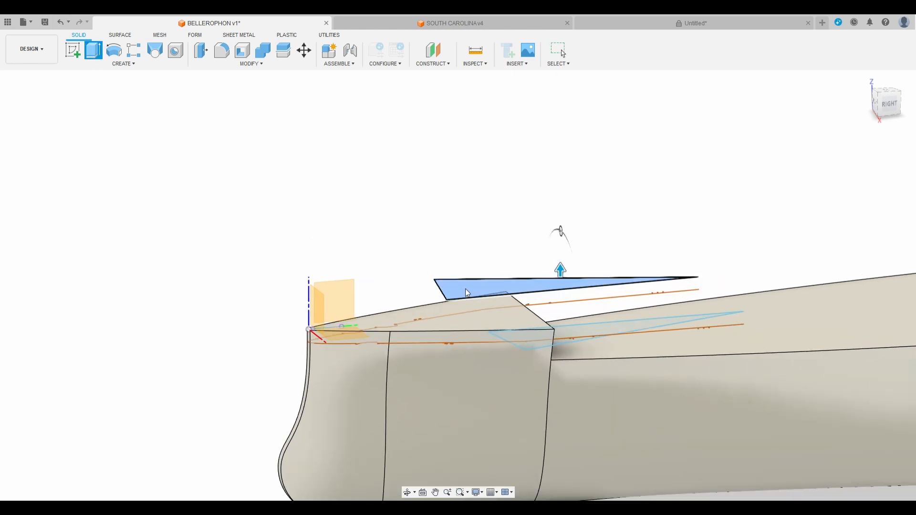
left_click(531, 343)
scroll(565, 324, "up", 5)
scroll(553, 322, "down", 6)
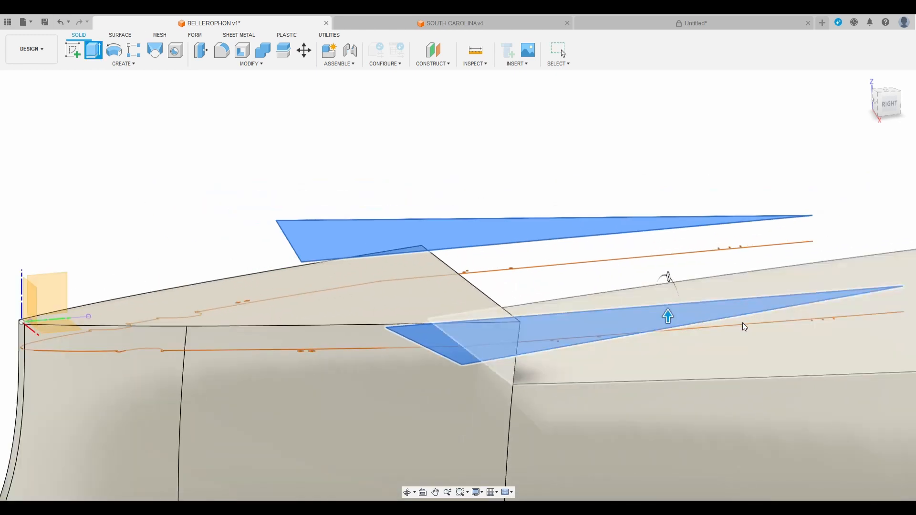
left_click_drag(676, 329, 669, 351)
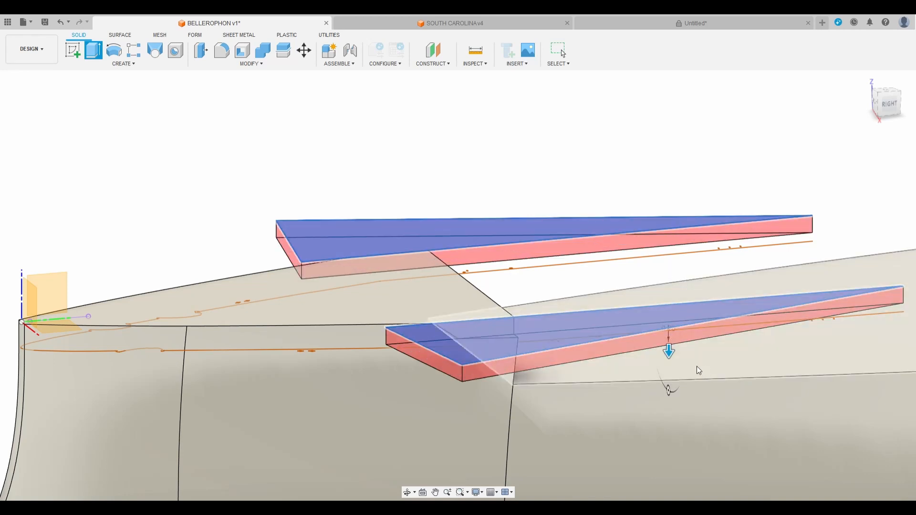
type("20mm")
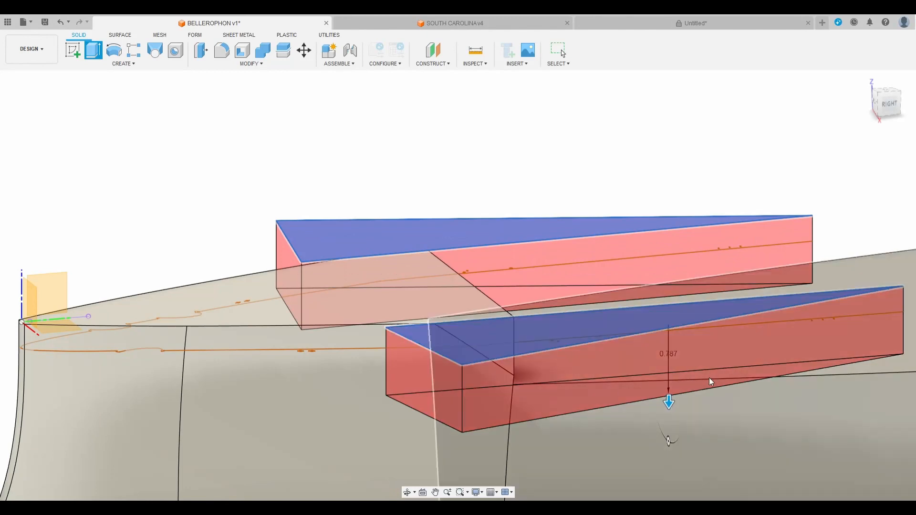
scroll(586, 331, "down", 4)
scroll(591, 332, "up", 3)
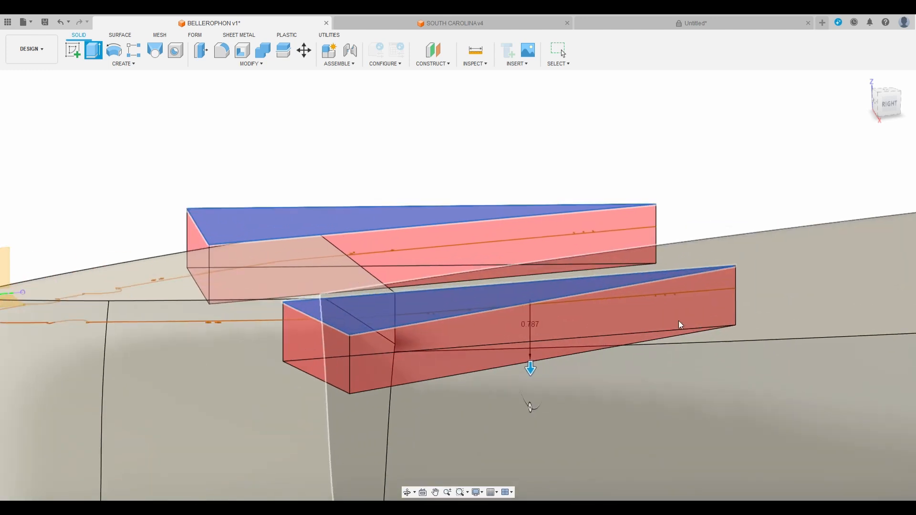
left_click(851, 288)
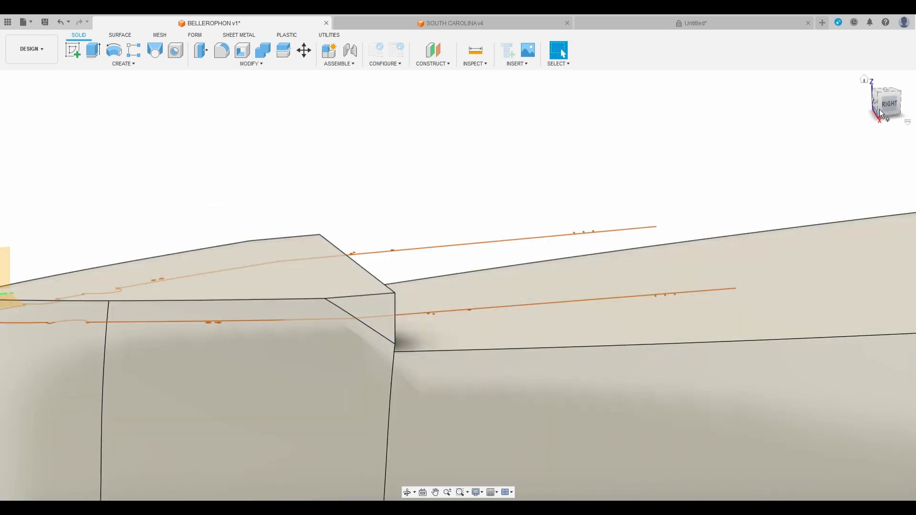
Compare the cut corners of the raised bow deck with the slanted deck step on the reference mesh
mouse_move(458, 284)
middle_mouse_down("shift")
mouse_move(554, 293)
mouse_move(542, 306)
mouse_move(529, 283)
mouse_move(463, 313)
middle_mouse_up("shift")
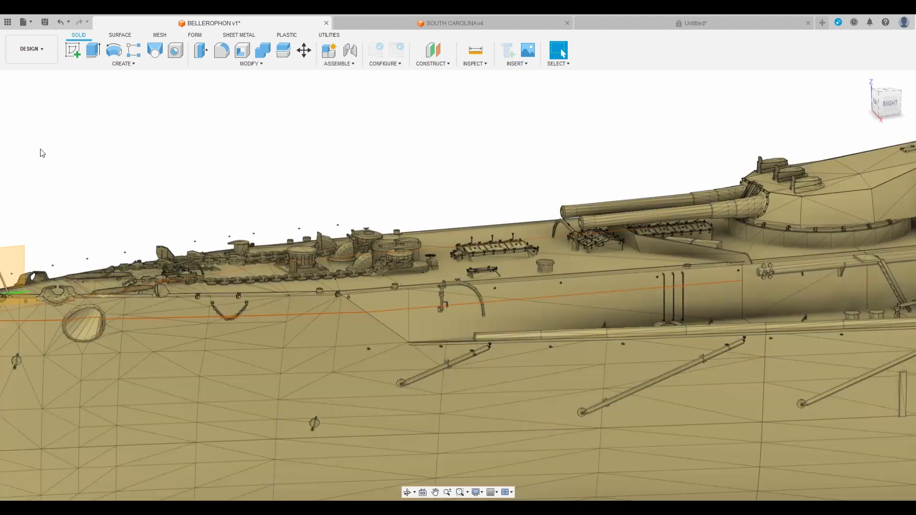
scroll(479, 322, "down", 3)
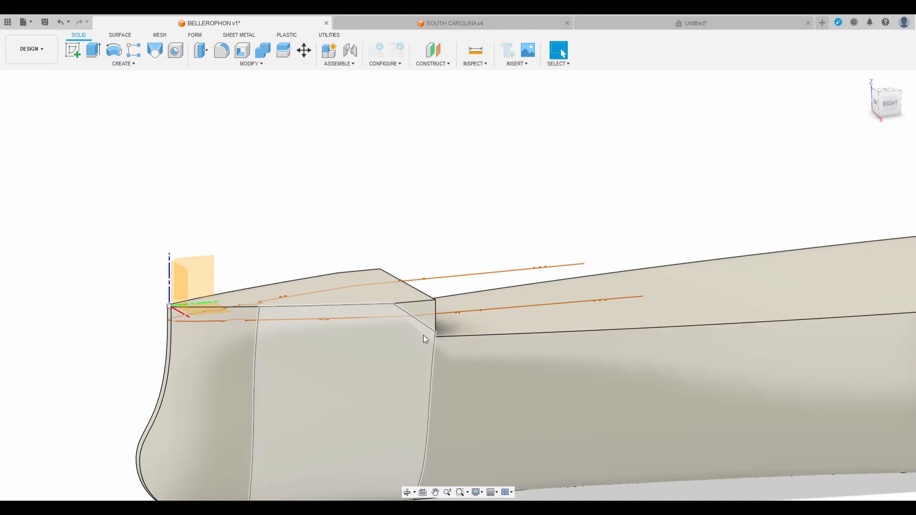
scroll(404, 317, "down", 3)
scroll(411, 344, "up", 2)
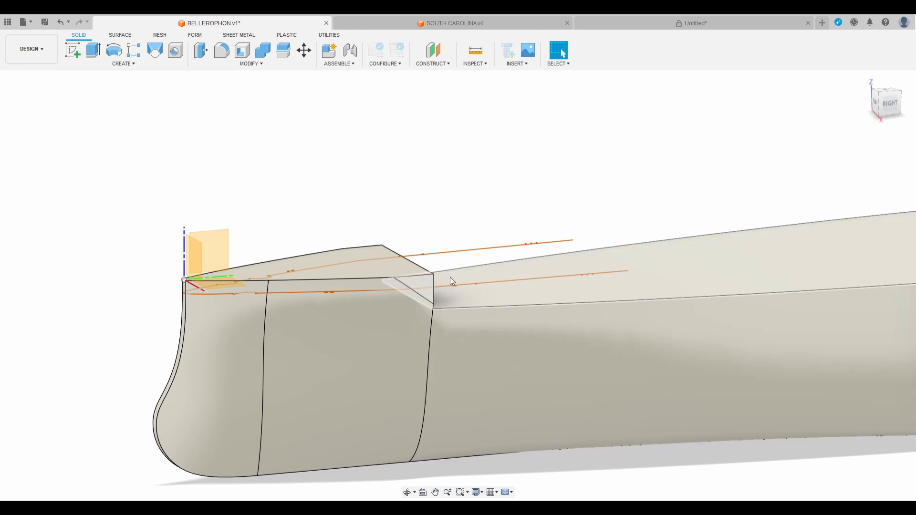
Undo the corner cut and the mirrored triangle, returning to the bow deck sketch with only the original triangle
key("ctrl+z")
key("ctrl+z")
key("ctrl+z")
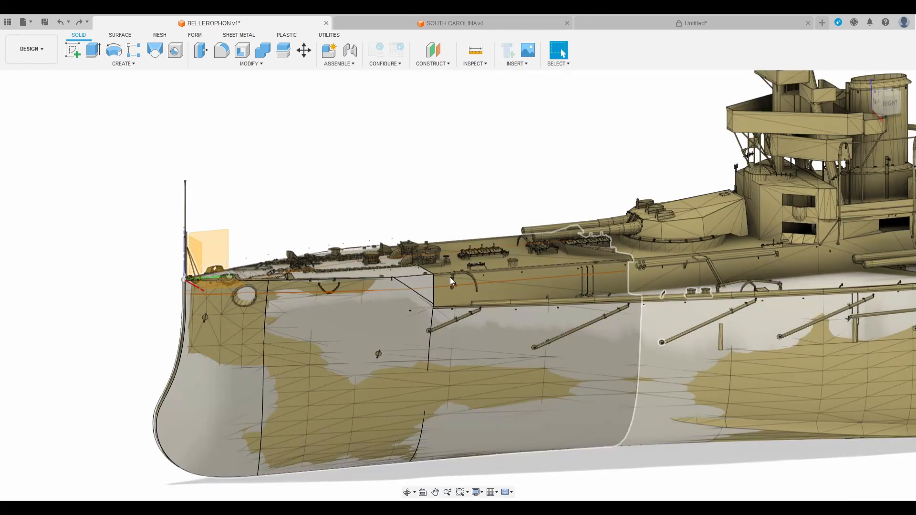
key("ctrl+z")
key("ctrl+z")
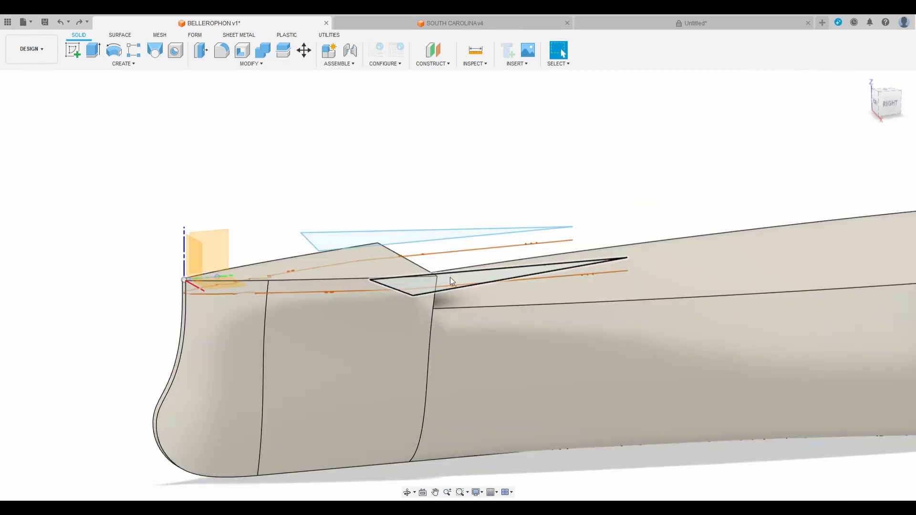
key("ctrl+z")
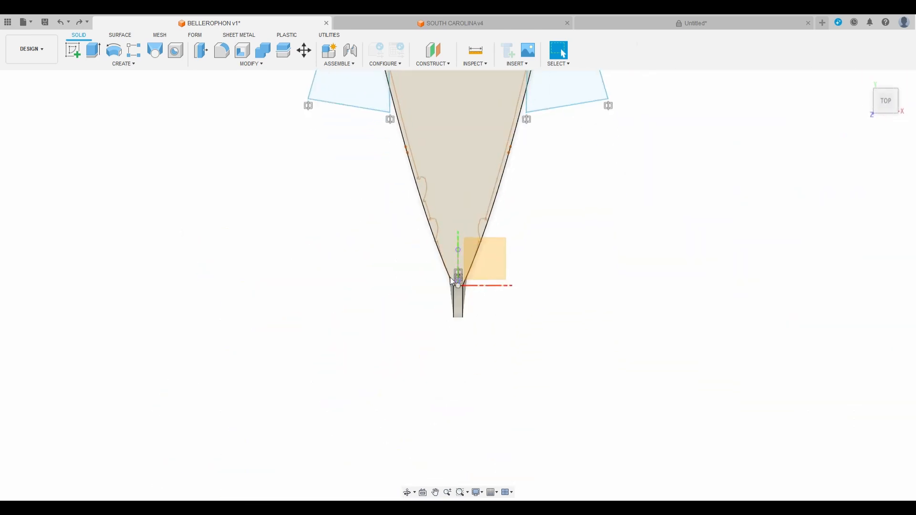
scroll(451, 278, "down", 1)
scroll(498, 279, "down", 2)
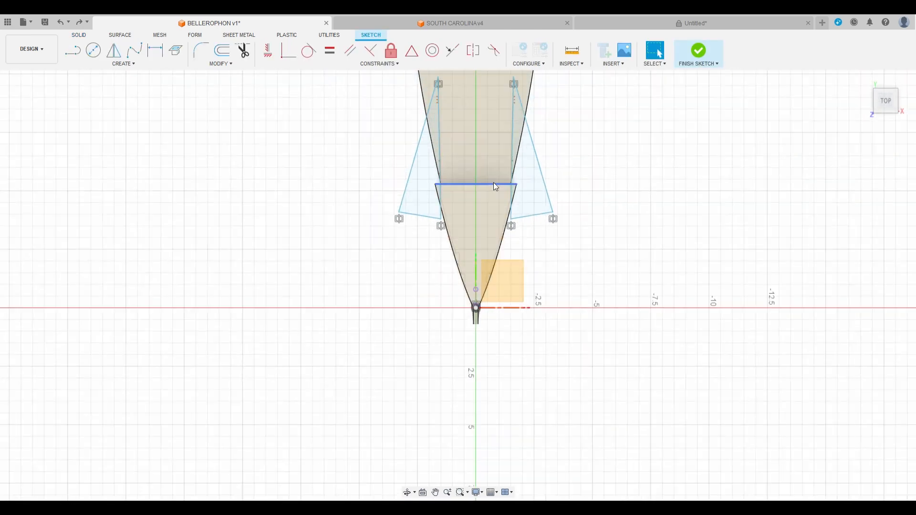
key("ctrl+z")
Examine from oblique, side and top views how the triangle meets the hull edges at the deck step
scroll(530, 166, "up", 3)
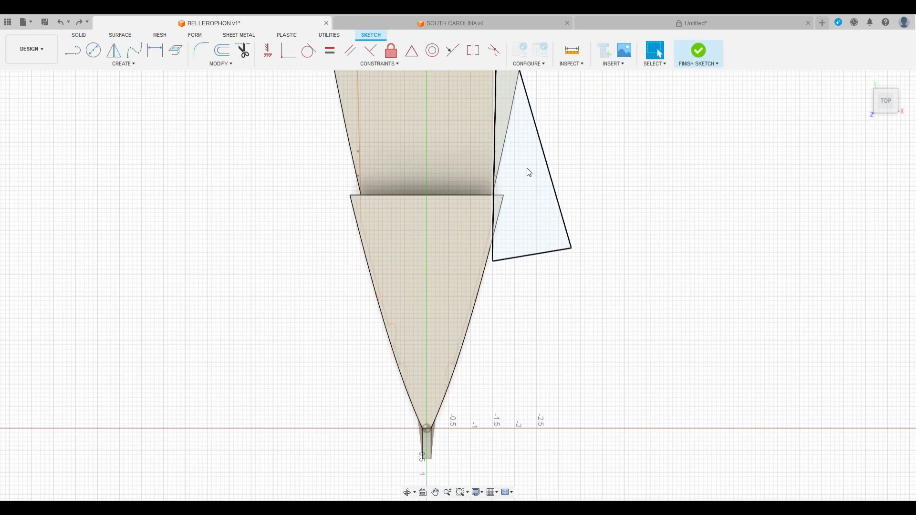
left_click_drag(881, 109, 849, 77)
scroll(563, 292, "up", 5)
left_click(536, 328)
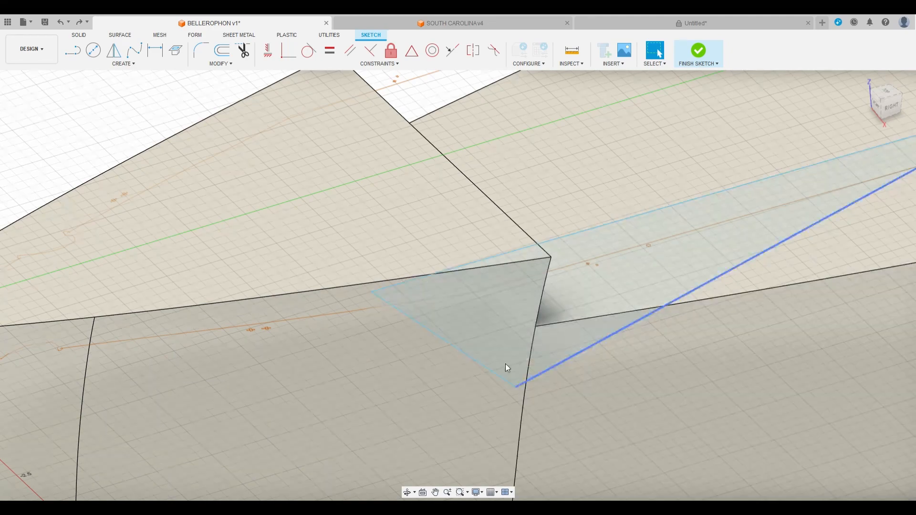
left_click_drag(886, 102, 882, 106)
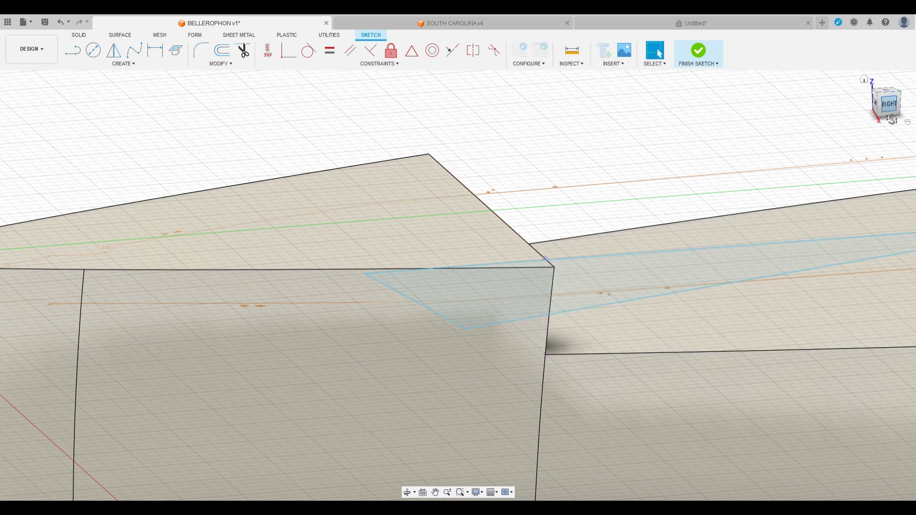
left_click_drag(885, 103, 884, 106)
left_click(883, 106)
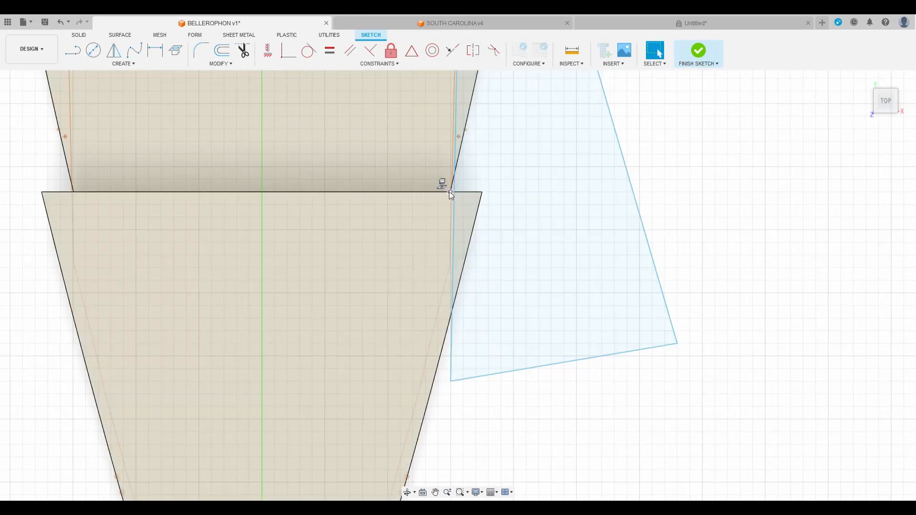
Delete the triangle's inner side and draw a line from the hull corner at the deck step forward past the bow deck's edge
left_click_drag(451, 331, 453, 332)
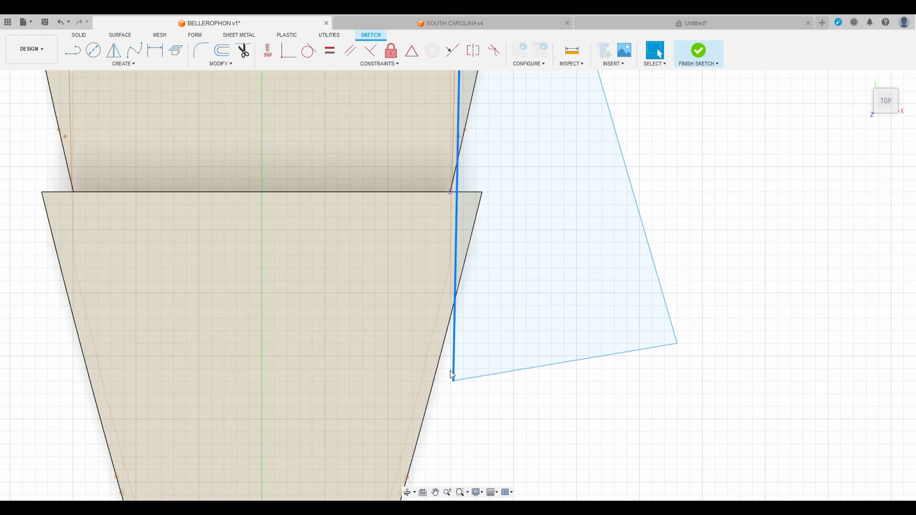
key("Delete")
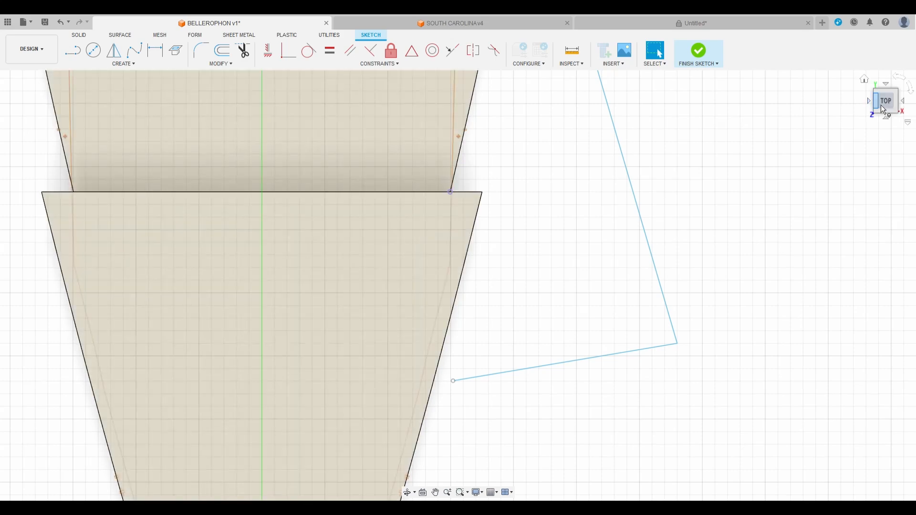
left_click_drag(882, 110, 851, 92)
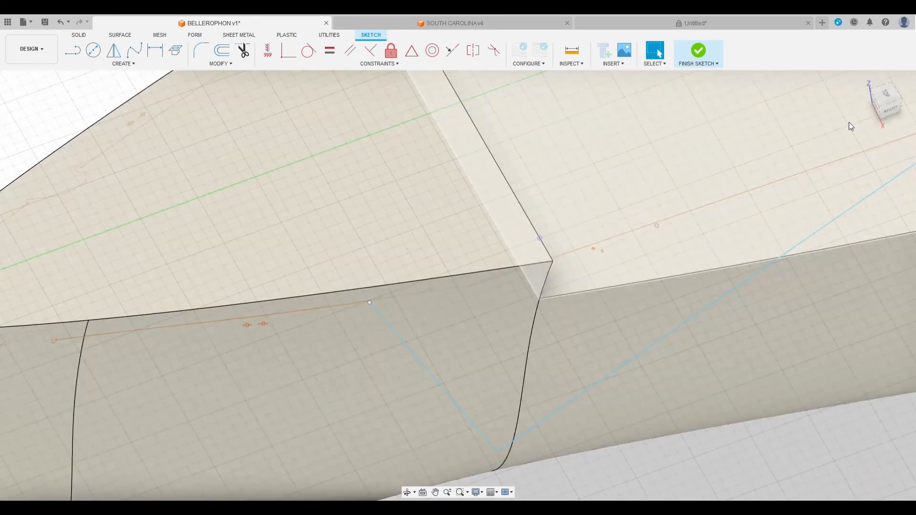
left_click(888, 102)
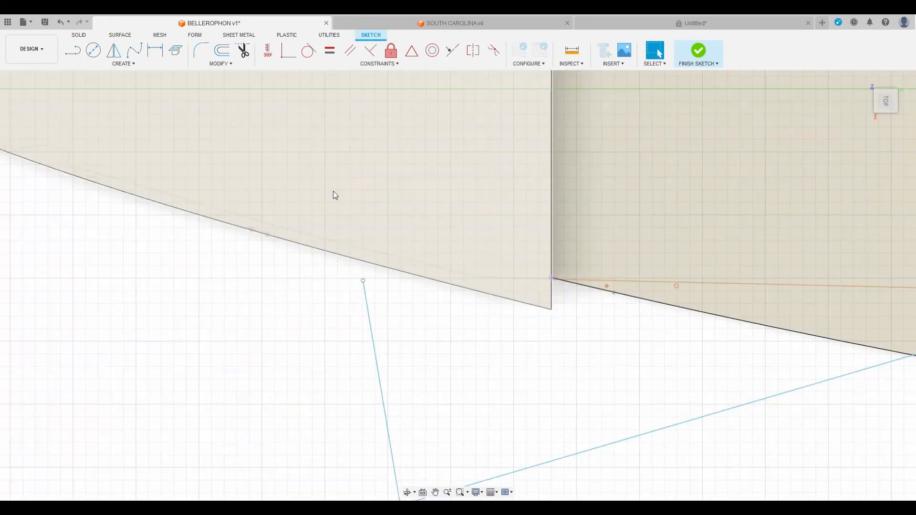
left_click(72, 50)
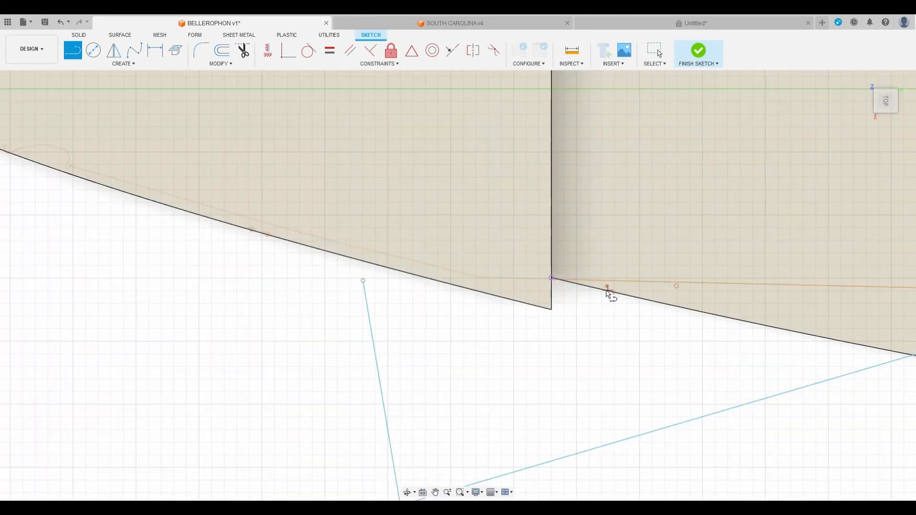
left_click(551, 279)
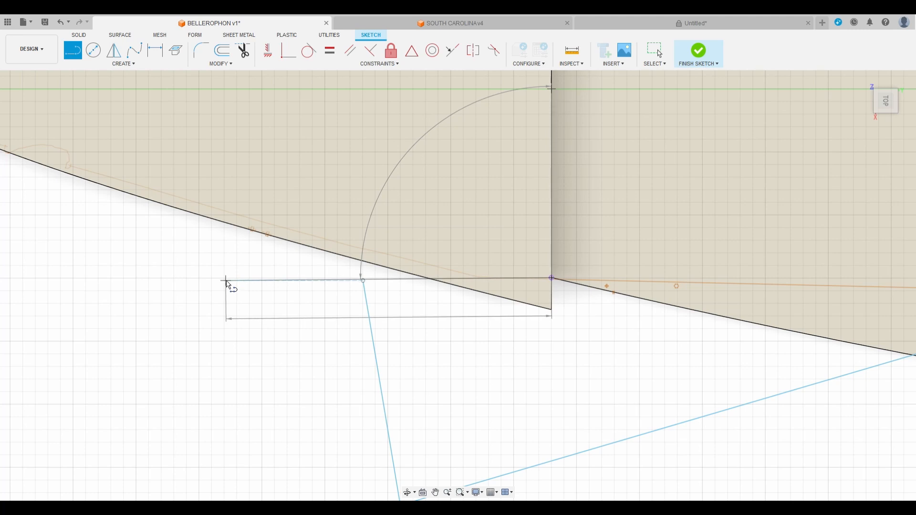
left_click(227, 280)
scroll(237, 293, "down", 3)
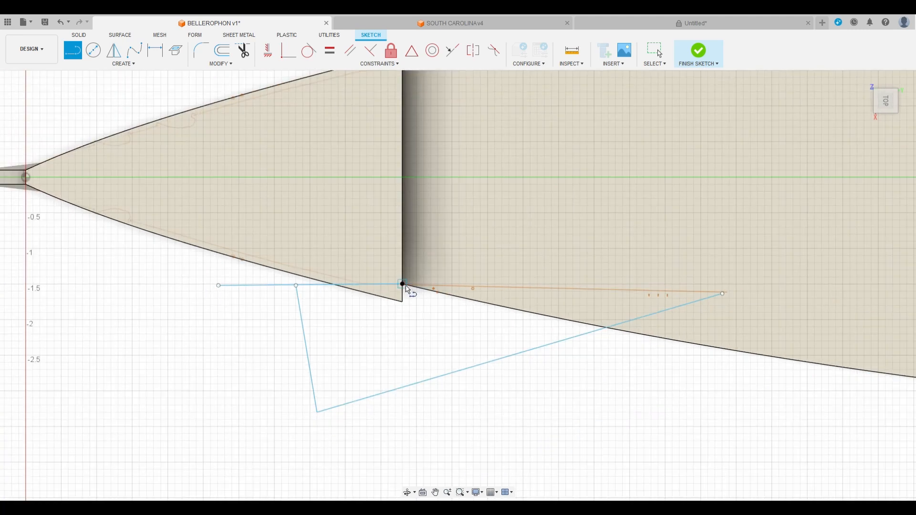
Close the corner profile with a short line aft from the step corner, a line to the slanted side, and the front side's endpoint adjusted
left_click(403, 284)
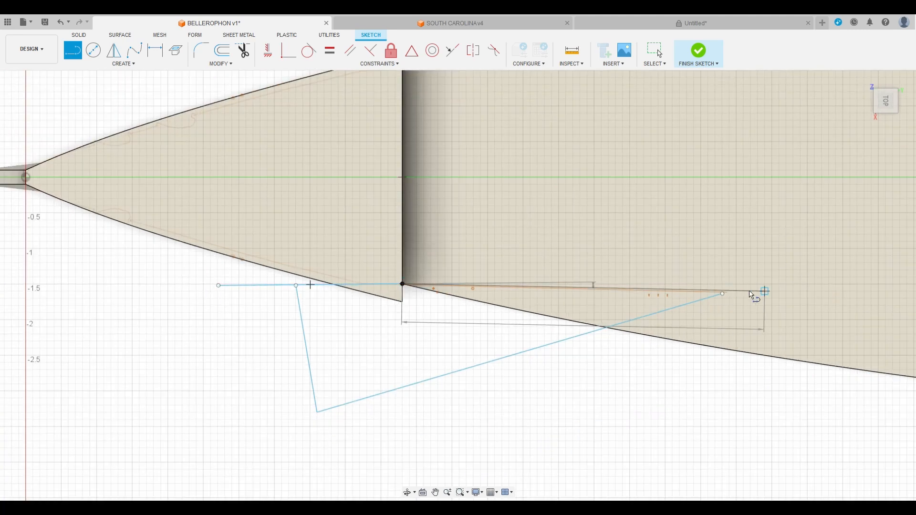
left_click(488, 286)
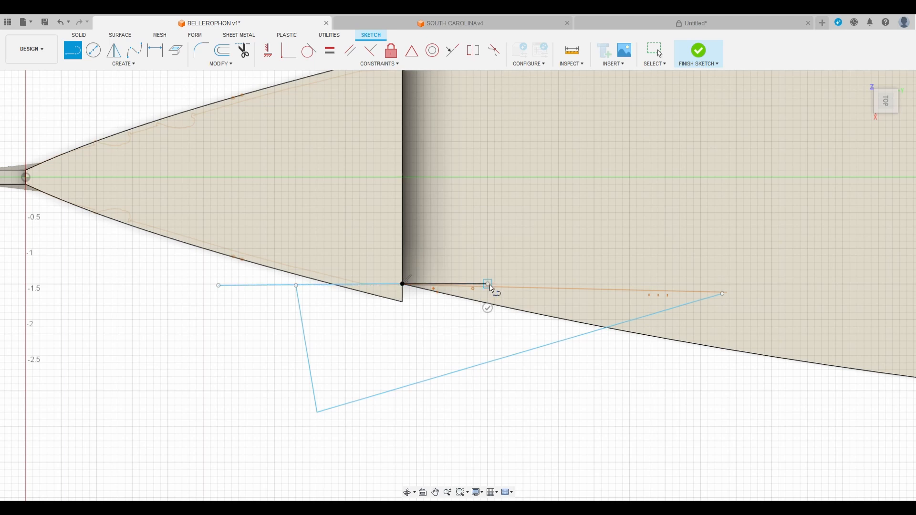
double_click(496, 362)
scroll(286, 307, "up", 3)
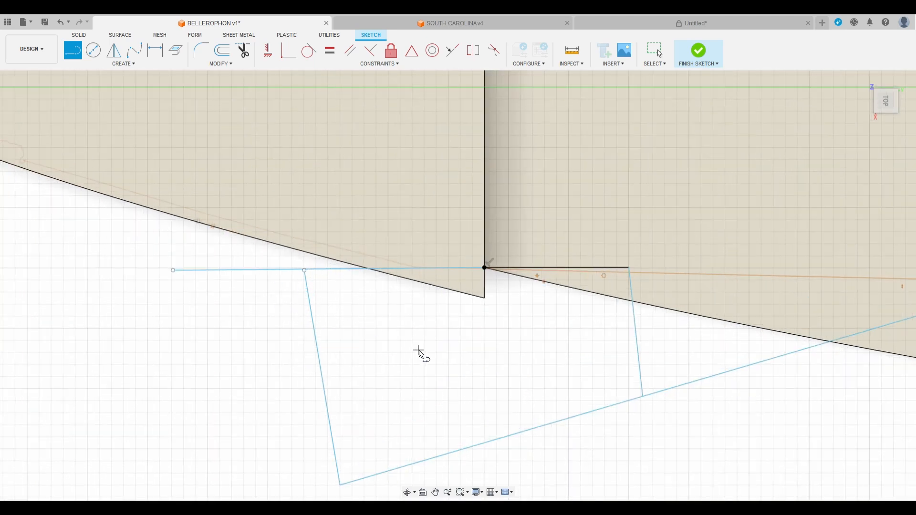
key("Escape")
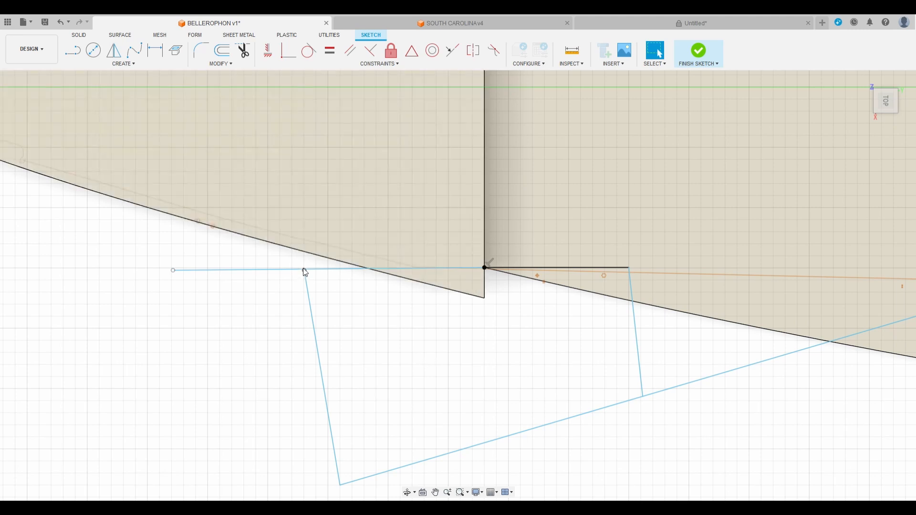
left_click_drag(304, 269, 302, 263)
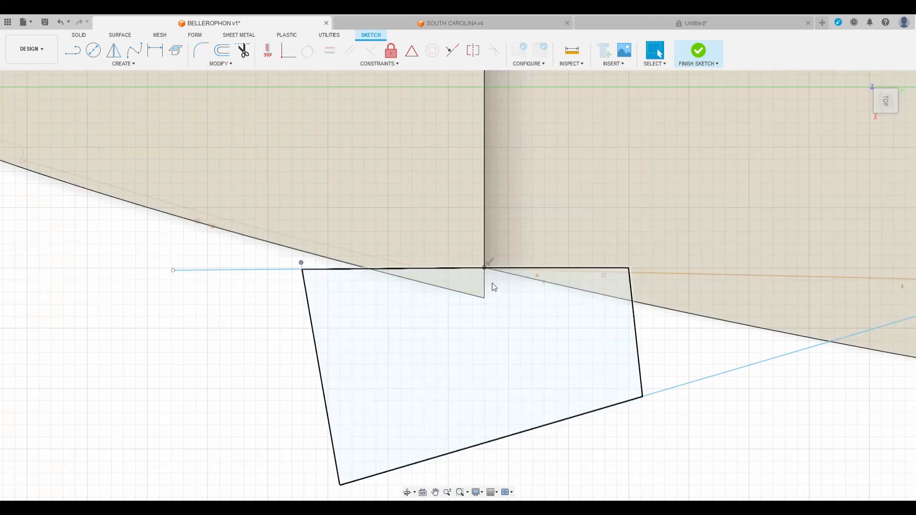
Mirror the corner profile's lines across the hull's centreline to the opposite side of the bow deck
scroll(414, 349, "down", 3)
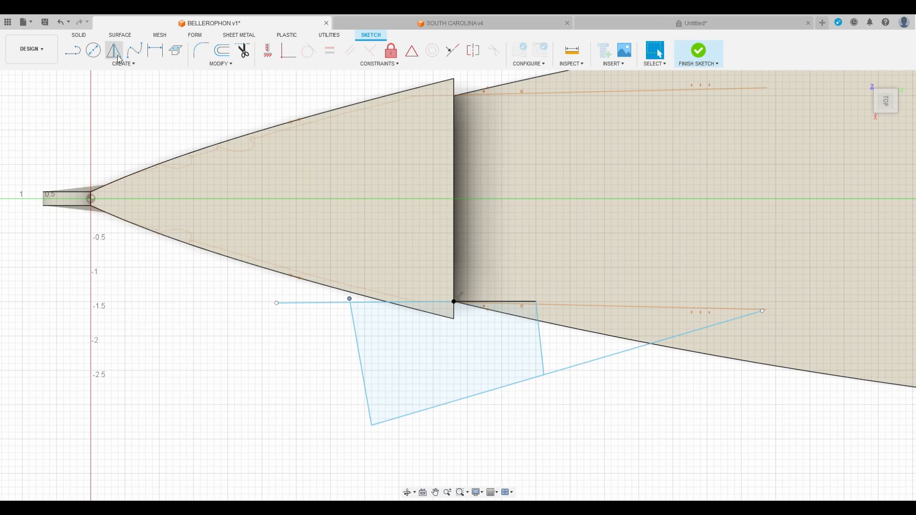
left_click(119, 59)
left_click(357, 348)
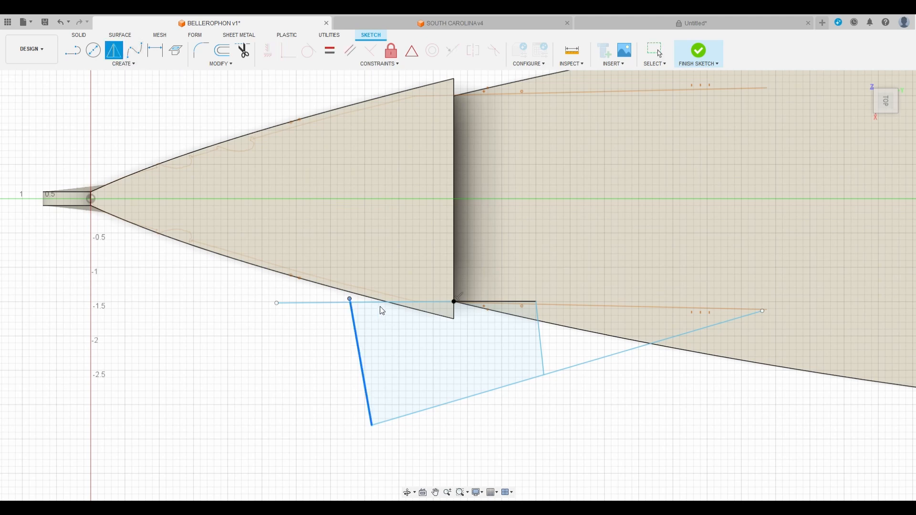
left_click(380, 303)
left_click(483, 303)
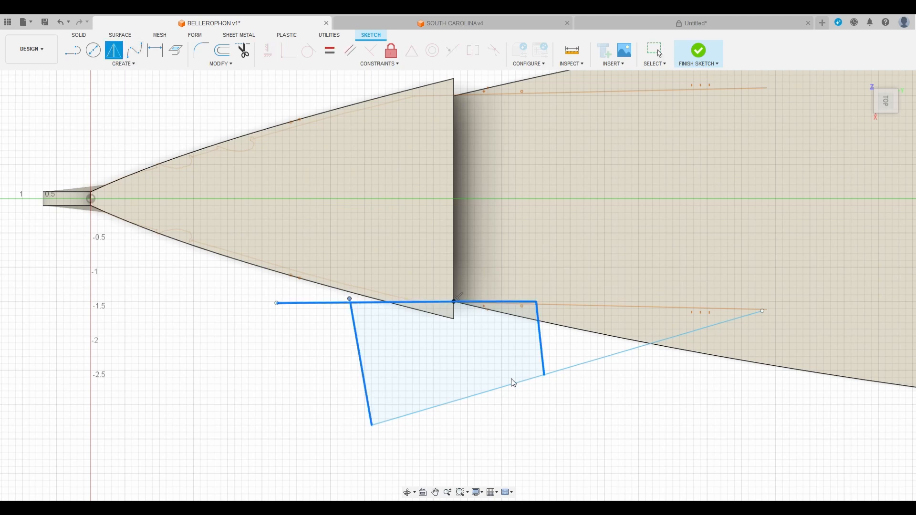
key("Escape")
scroll(385, 223, "down", 2)
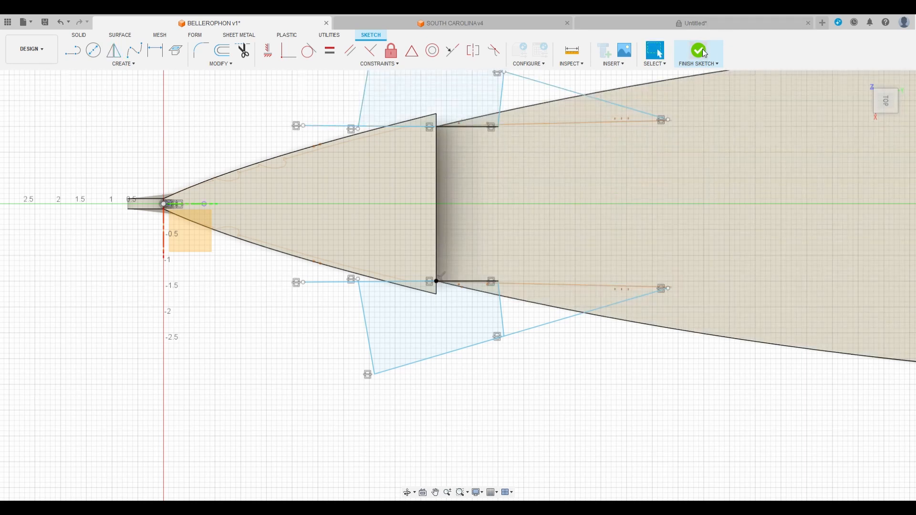
Finish the sketch and extrude both corner profiles by -0.787 as a cut through the raised bow deck's outer corners
left_click(699, 50)
left_click(891, 118)
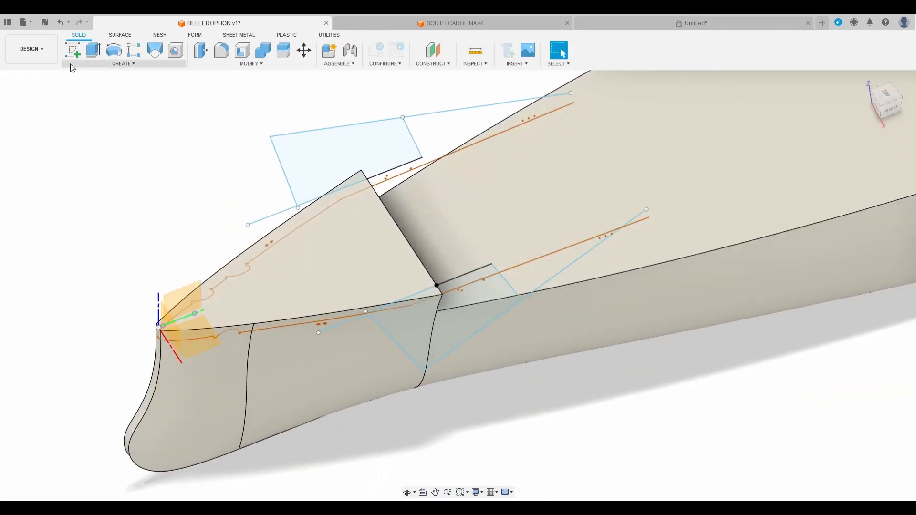
left_click(94, 53)
left_click(365, 160)
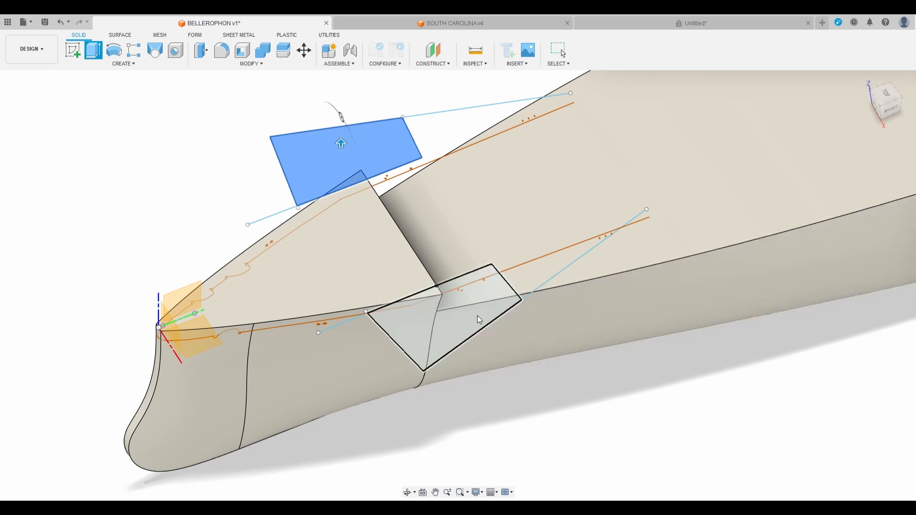
left_click(474, 314)
left_click_drag(452, 315, 454, 336)
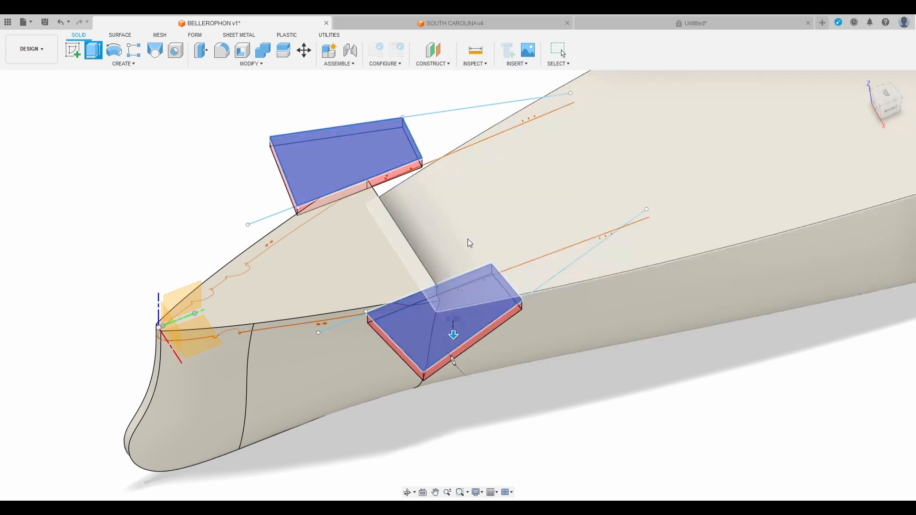
type("-0.787")
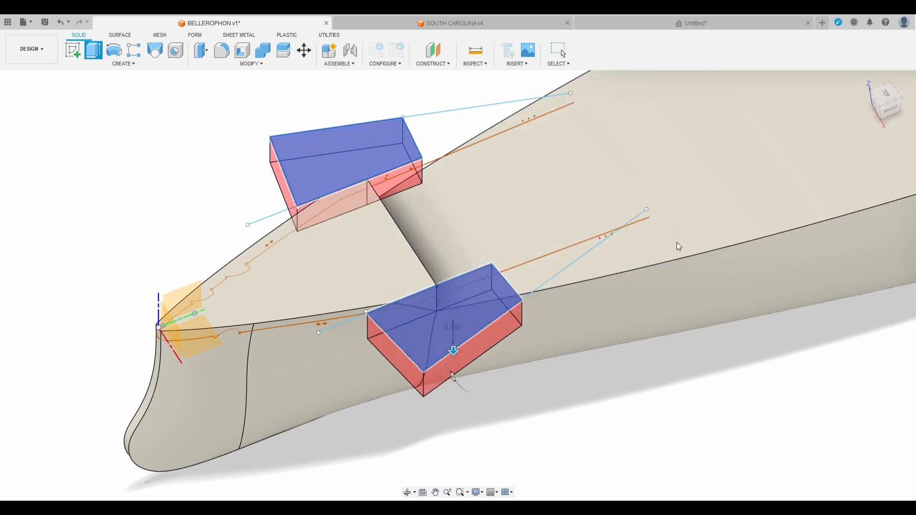
key("Return")
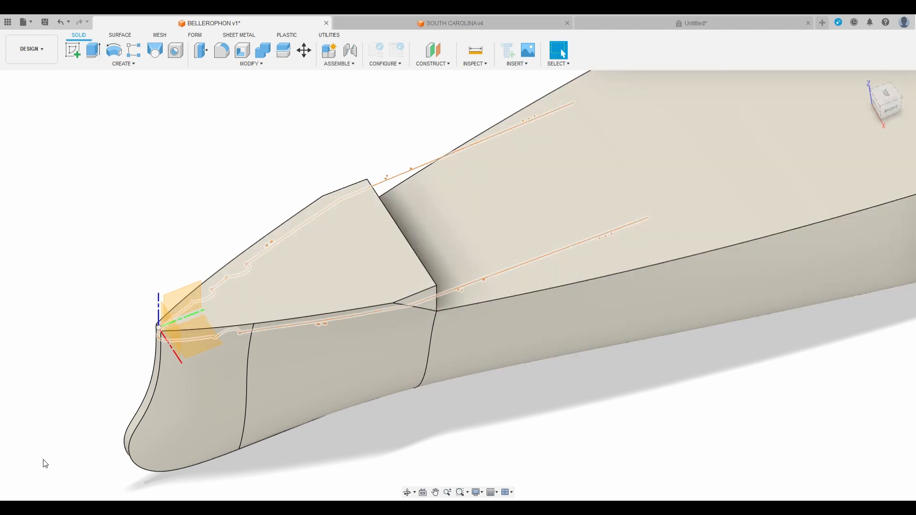
Compare the raised bow deck's newly cut corners with the deck step on the reference mesh
mouse_move(895, 116)
left_mouse_down()
mouse_move(874, 91)
mouse_move(851, 98)
mouse_move(874, 91)
mouse_move(882, 109)
mouse_move(845, 103)
left_mouse_up()
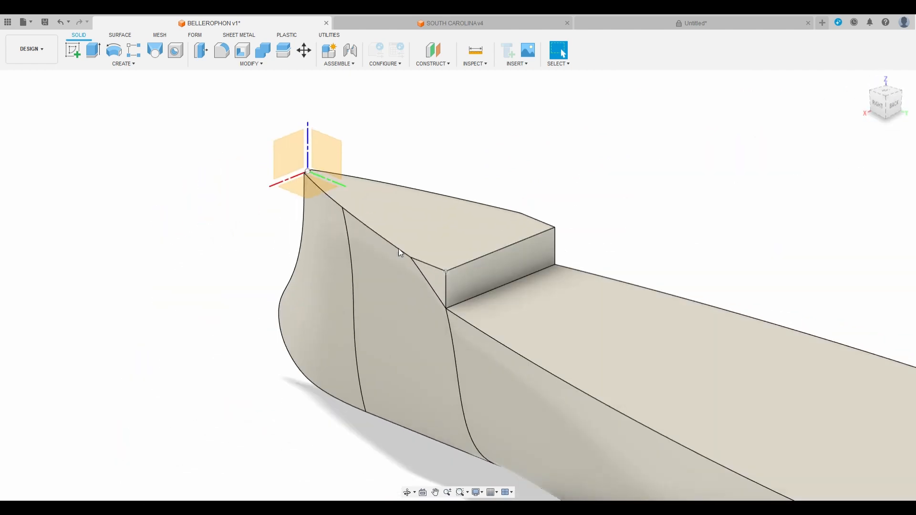
scroll(292, 212, "down", 3)
left_click(35, 134)
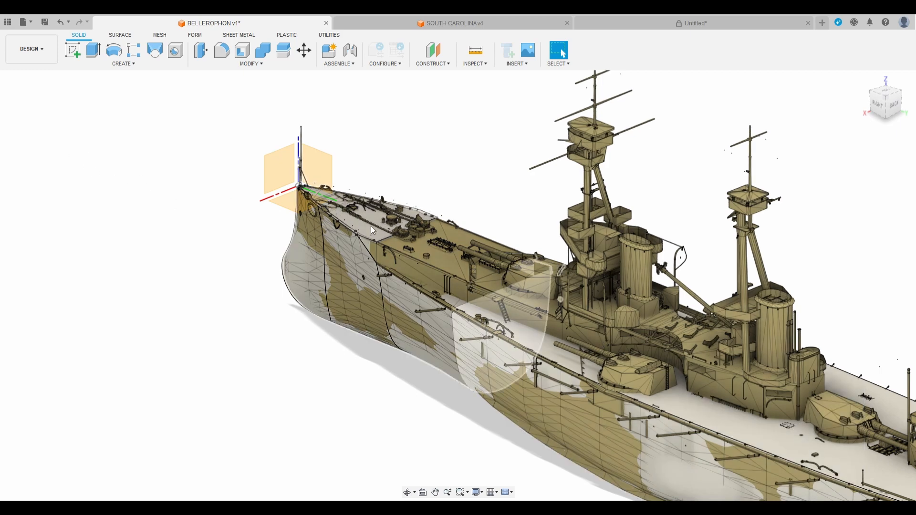
left_click(41, 136)
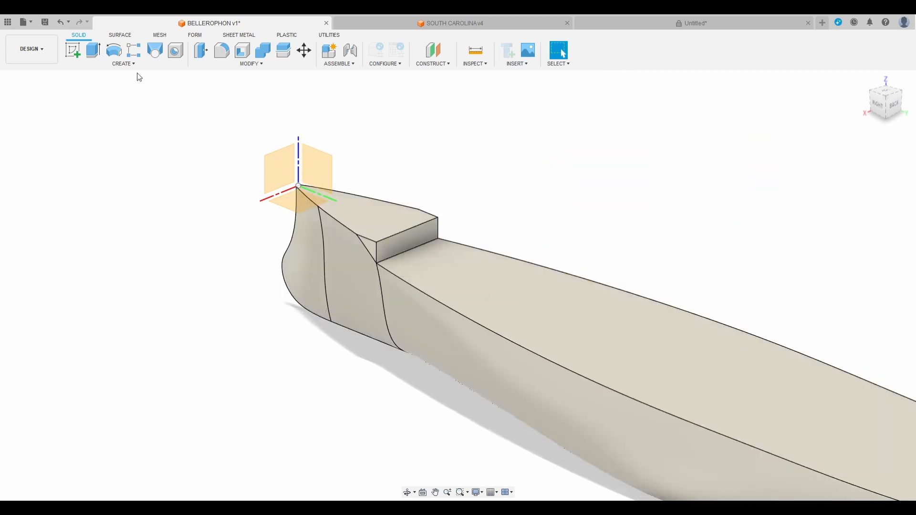
Extrude the bow deck's vertical step face about 19.70 aft, past the end of the reference mesh's midship superstructure base
left_click(89, 56)
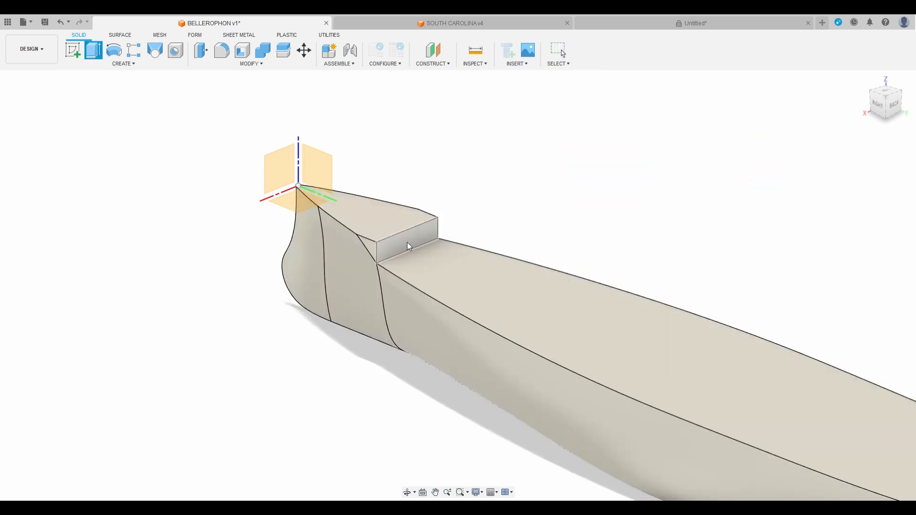
left_click(407, 242)
left_click_drag(417, 248, 692, 384)
left_click(55, 147)
scroll(580, 327, "up", 3)
scroll(494, 325, "down", 5)
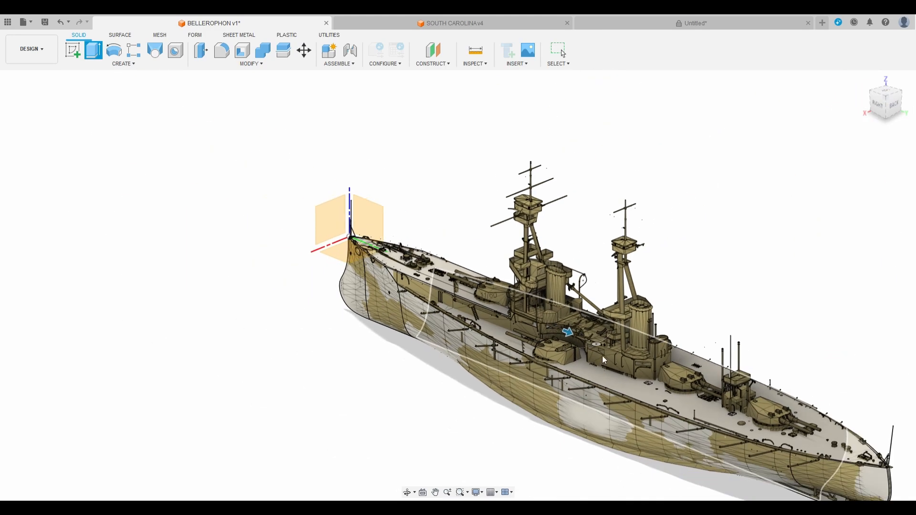
scroll(516, 311, "up", 4)
left_click_drag(484, 293, 657, 367)
scroll(654, 362, "up", 5)
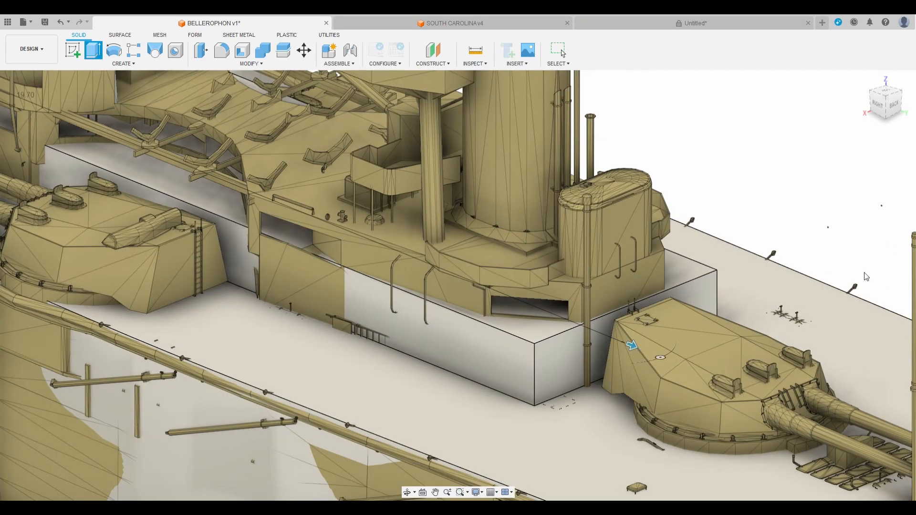
key("Return")
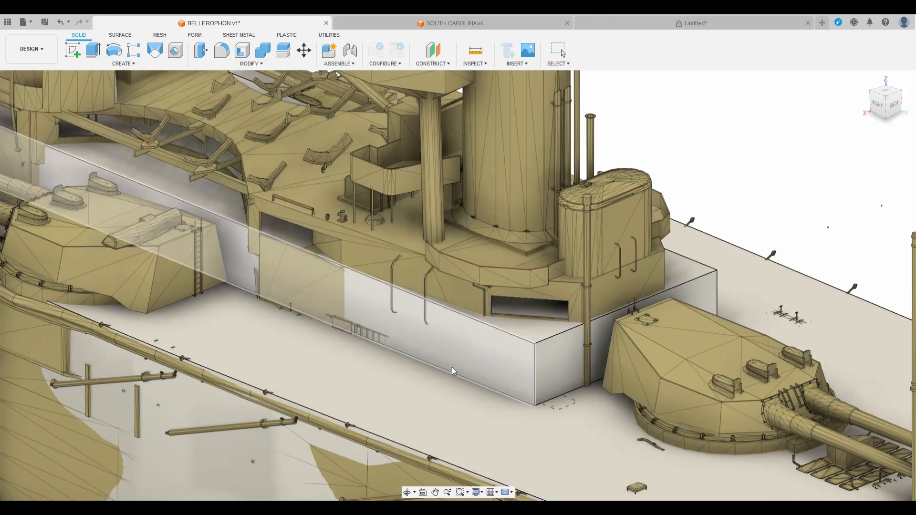
Chamfer both vertical edges at the raised deck's aft end to match the slanted corners of the reference superstructure
left_click(533, 376)
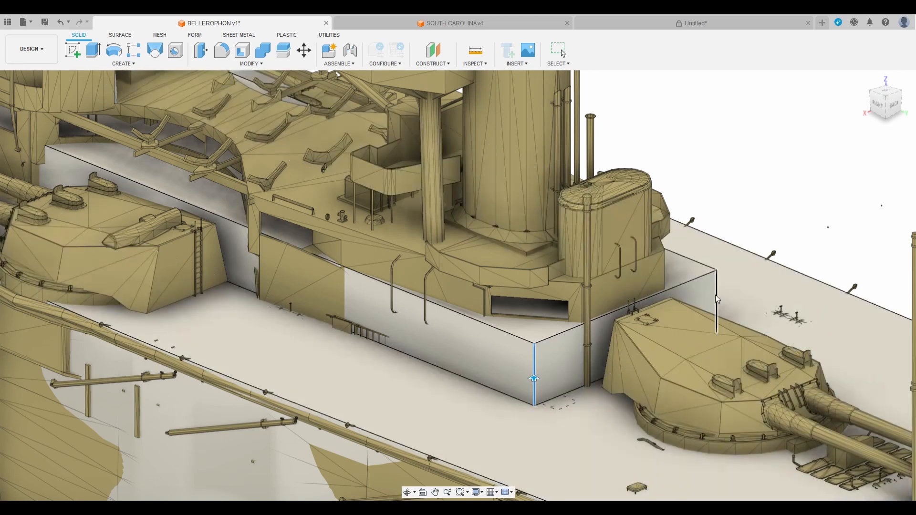
left_click_drag(534, 368, 536, 354)
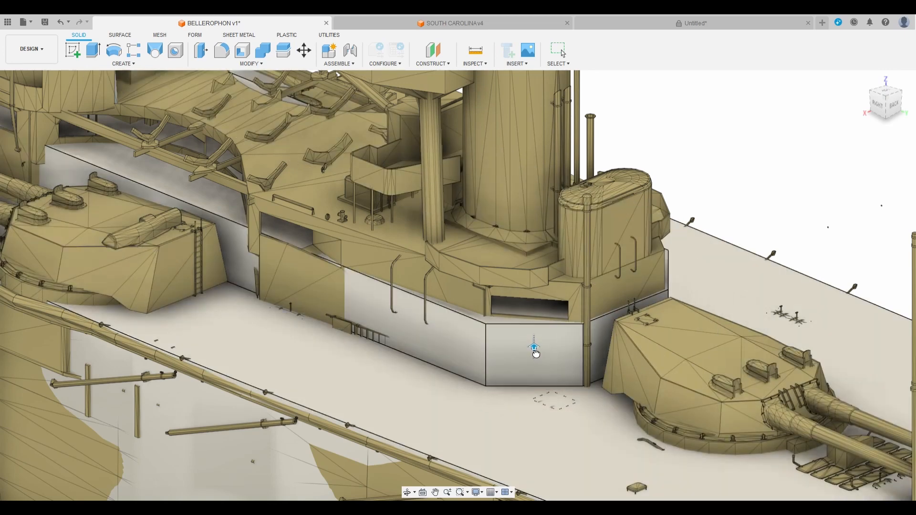
left_click(860, 273)
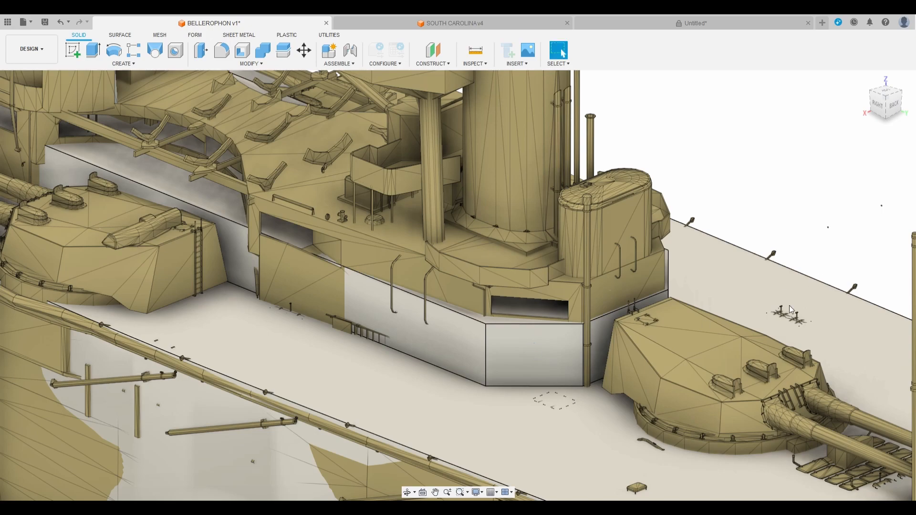
Examine the lengthened raised deck against the reference mesh, and the whole hull with the mesh hidden
scroll(756, 324, "down", 5)
scroll(487, 253, "up", 5)
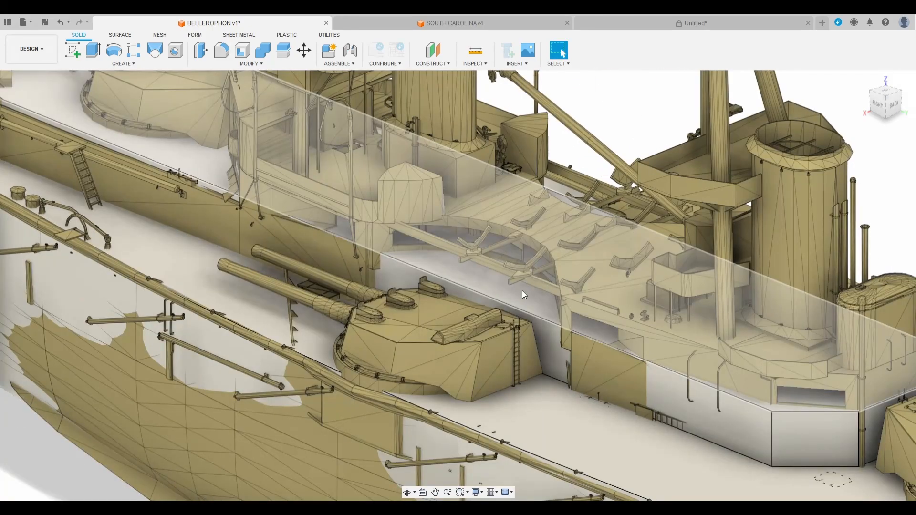
scroll(525, 305, "down", 5)
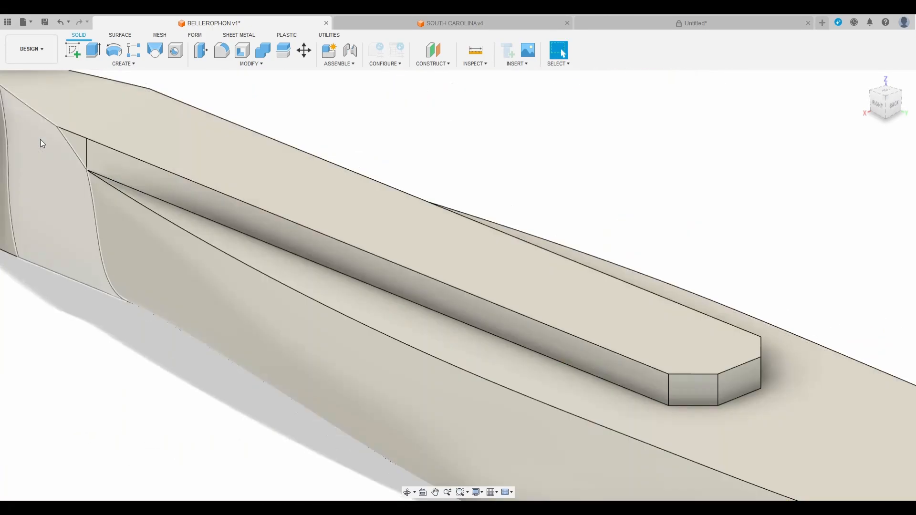
scroll(620, 367, "down", 3)
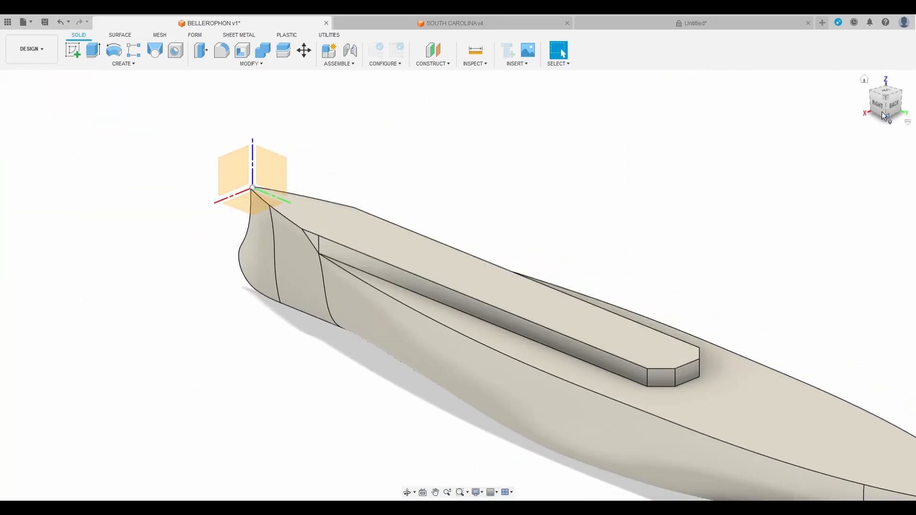
middle_click_drag(458, 285, 385, 178, "shift")
scroll(558, 267, "down", 5)
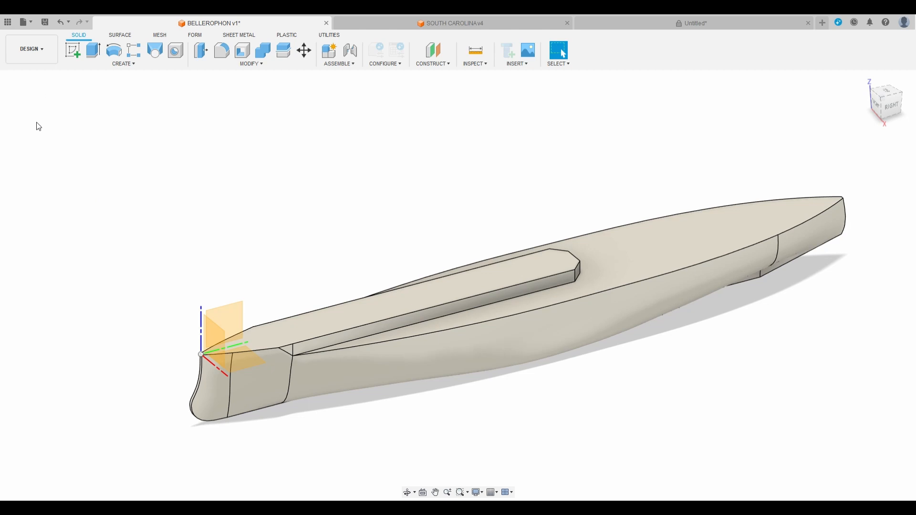
Examine the whole hull at a low angle from the bow to the sloped stern underside
scroll(350, 266, "up", 2)
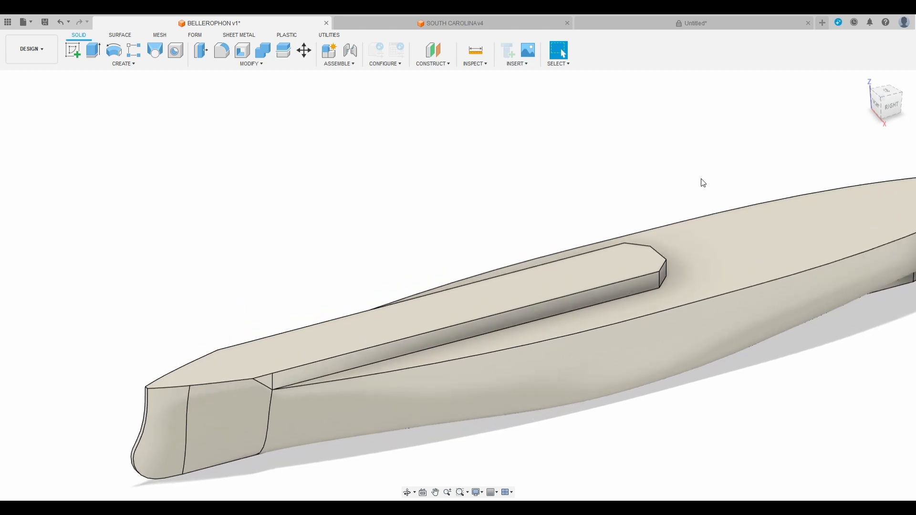
left_click_drag(898, 115, 859, 107)
middle_click_drag(808, 236, 730, 213)
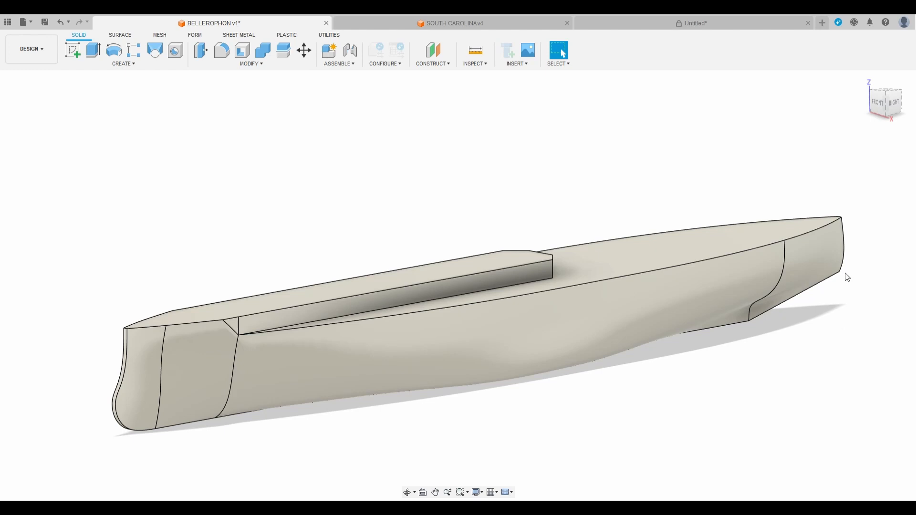
scroll(643, 291, "down", 3)
scroll(469, 327, "up", 3)
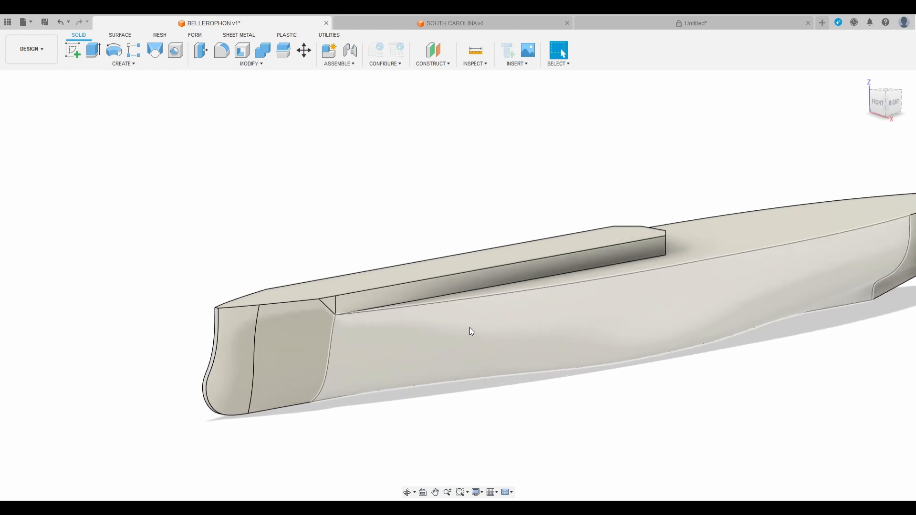
middle_click_drag(735, 304, 562, 337)
scroll(562, 337, "down", 2)
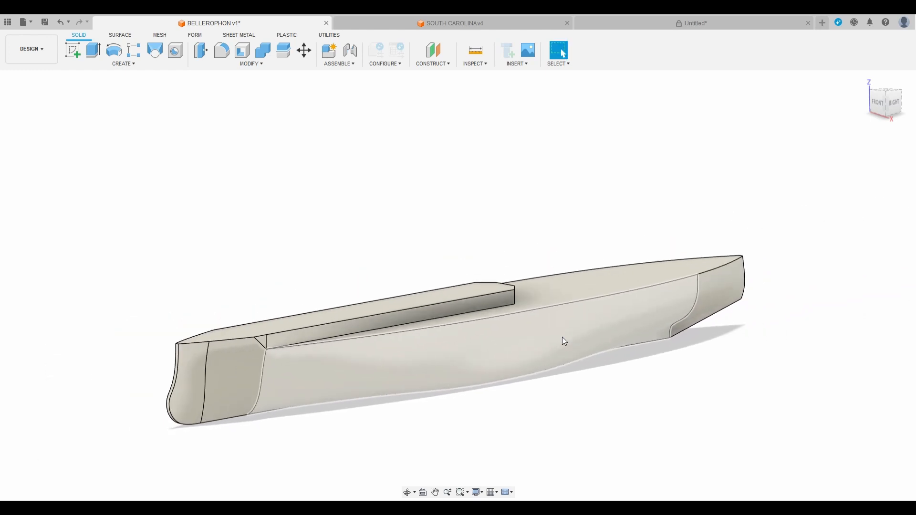
Start a sketch on the hull's vertical centreline plane in the right side view, with the stern lined up against the reference mesh
left_click(893, 102)
middle_click_drag(828, 196, 614, 201)
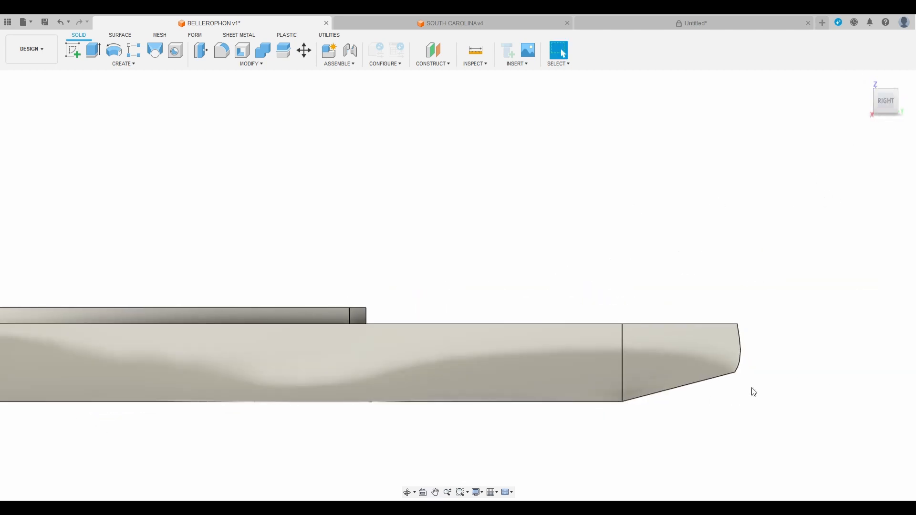
left_click(76, 53)
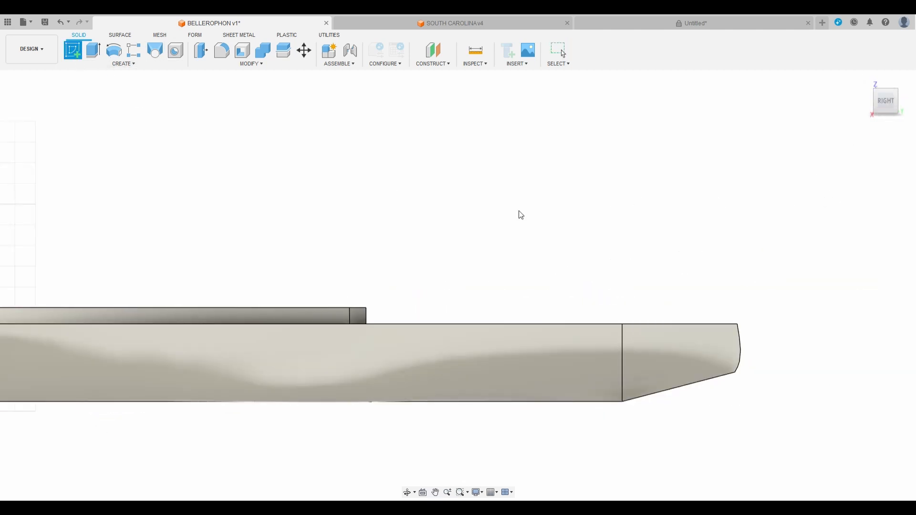
scroll(744, 285, "down", 4)
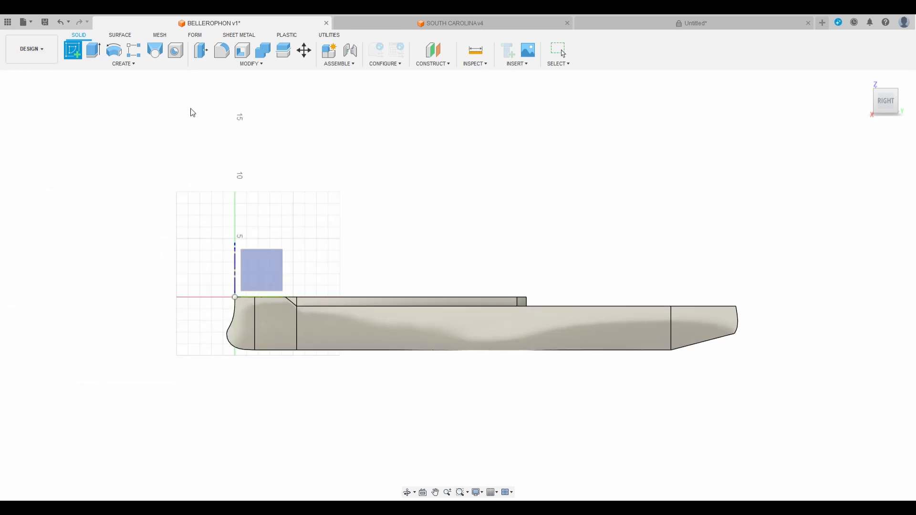
left_click(267, 277)
scroll(255, 271, "down", 6)
scroll(471, 296, "up", 10)
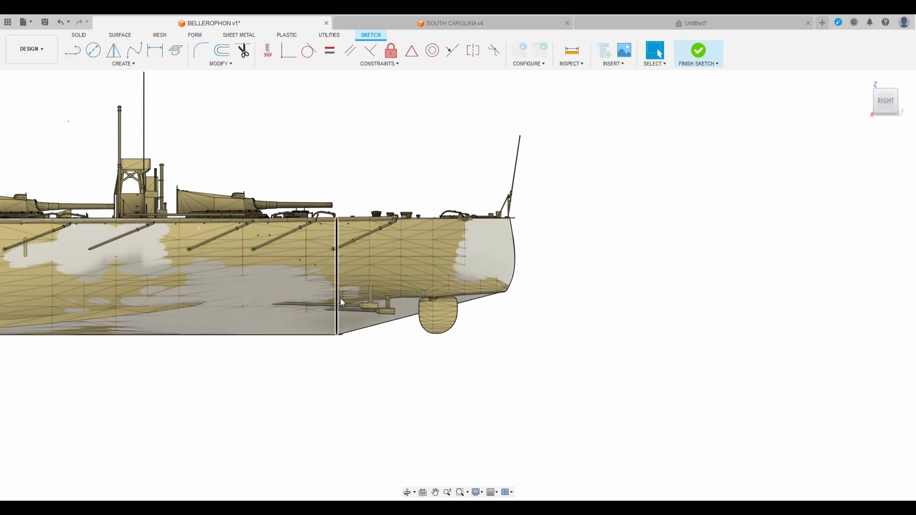
scroll(524, 296, "up", 10)
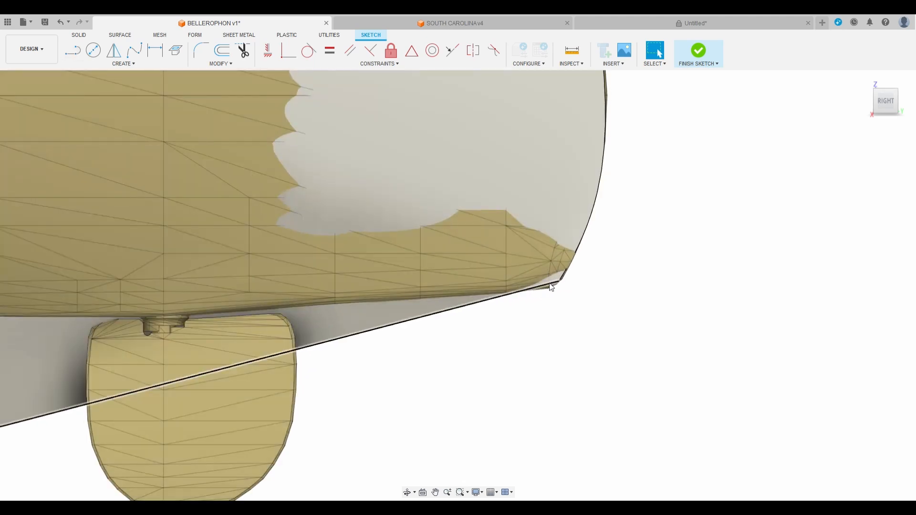
key("l")
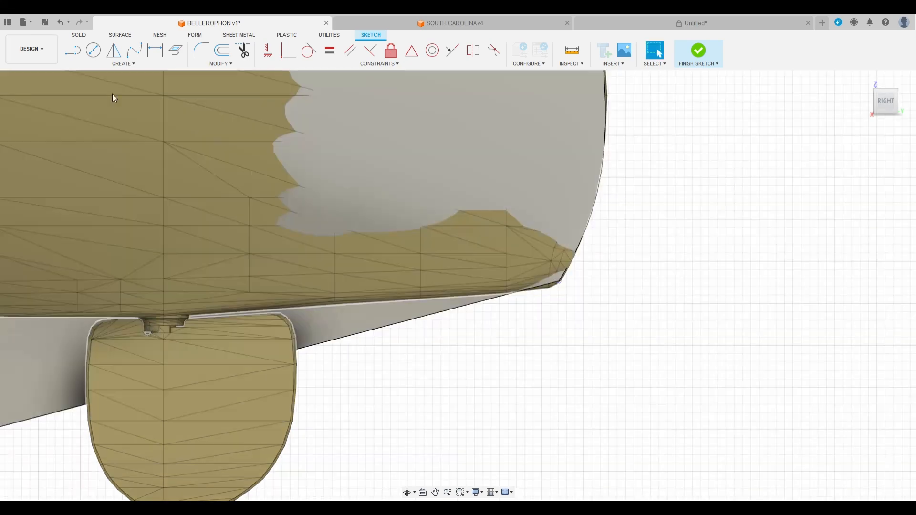
left_click(72, 50)
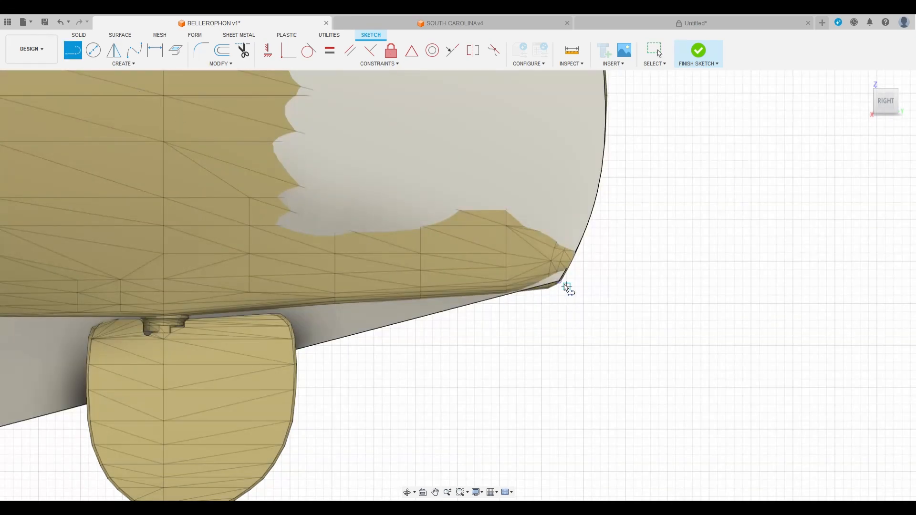
scroll(575, 286, "down", 3)
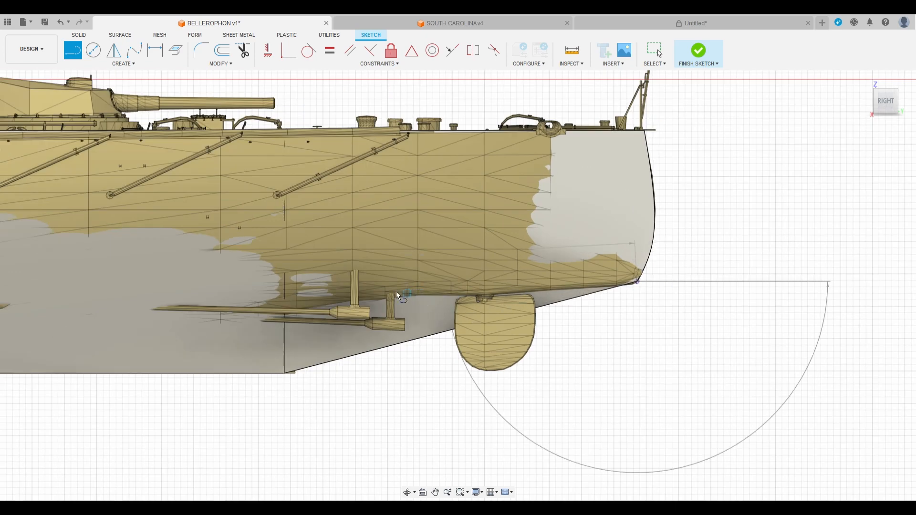
left_click(134, 50)
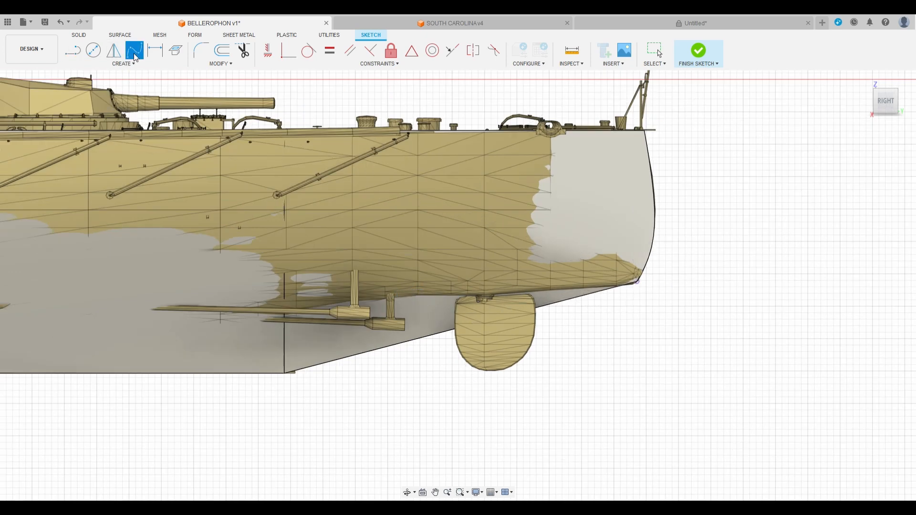
left_click(637, 282)
left_click(414, 294)
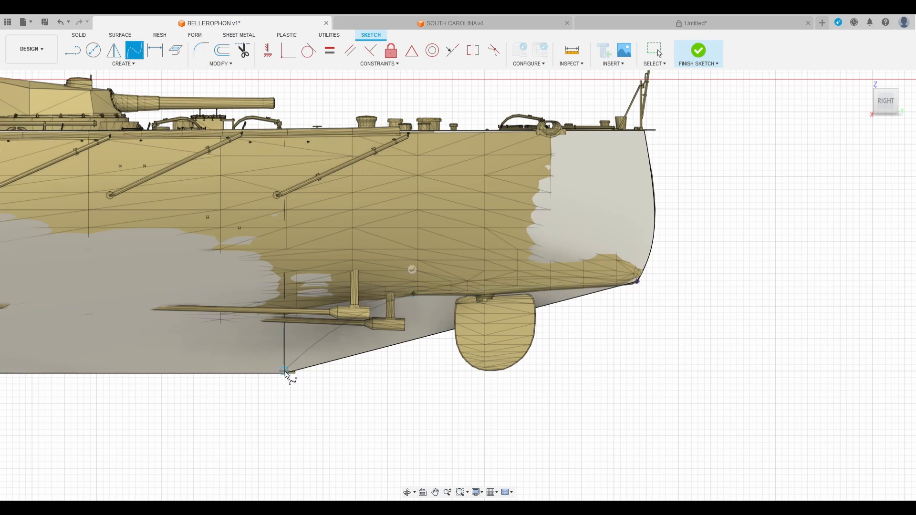
scroll(285, 373, "up", 3)
scroll(285, 376, "up", 2)
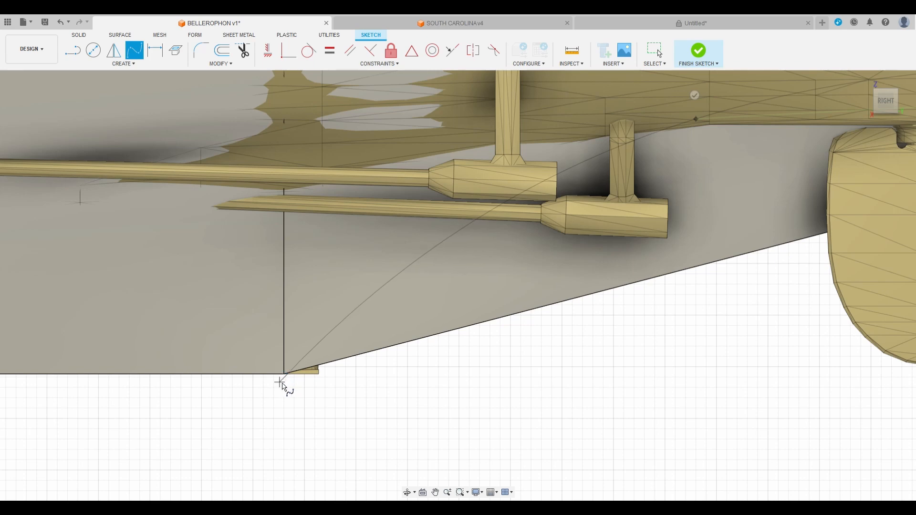
key("Escape")
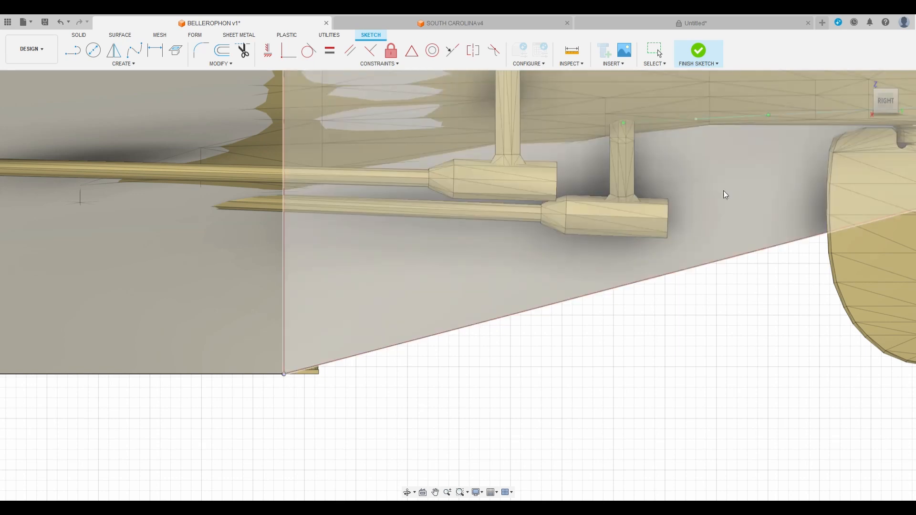
key("Escape")
left_click(134, 50)
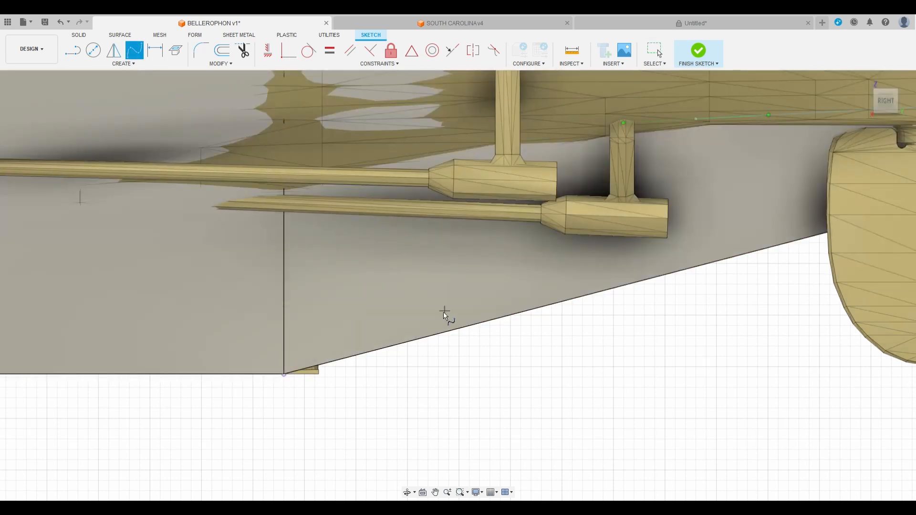
scroll(434, 319, "down", 5)
scroll(528, 290, "up", 3)
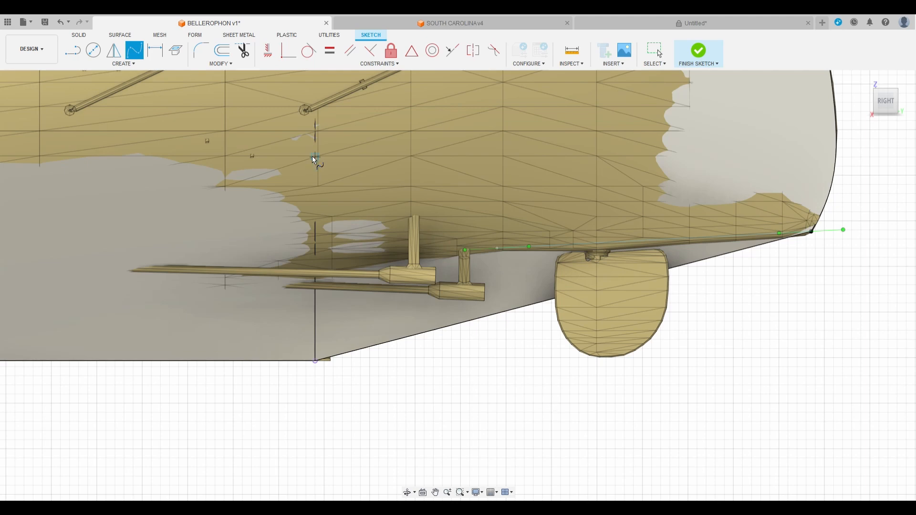
left_click(244, 47)
left_click(606, 242)
scroll(530, 251, "down", 1)
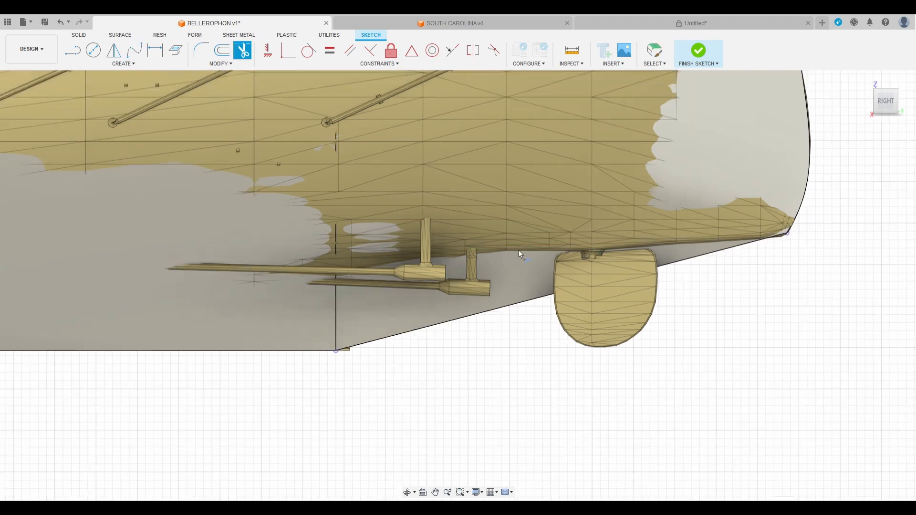
Sketch a spline from the stern's lower corner along the mesh's underside to the keel's aft corner, aligning its stern tangent with the mesh
scroll(521, 254, "down", 2)
left_click(135, 50)
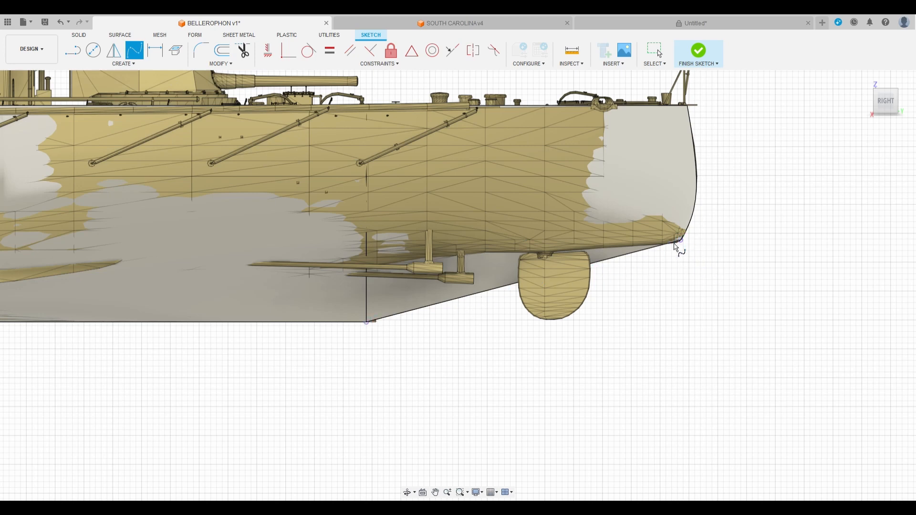
left_click(471, 256)
left_click(367, 323)
left_click(350, 308)
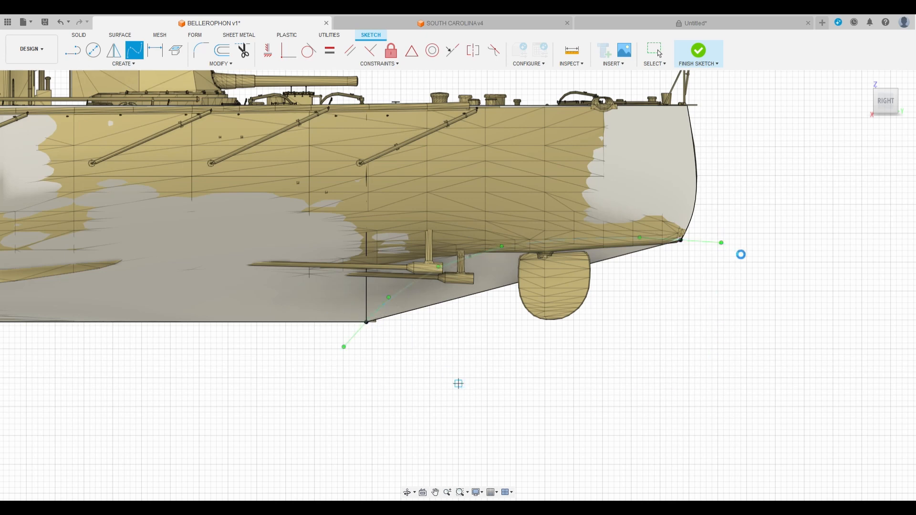
key("Escape")
scroll(721, 245, "up", 3)
left_click_drag(721, 240, 722, 228)
scroll(451, 245, "down", 3)
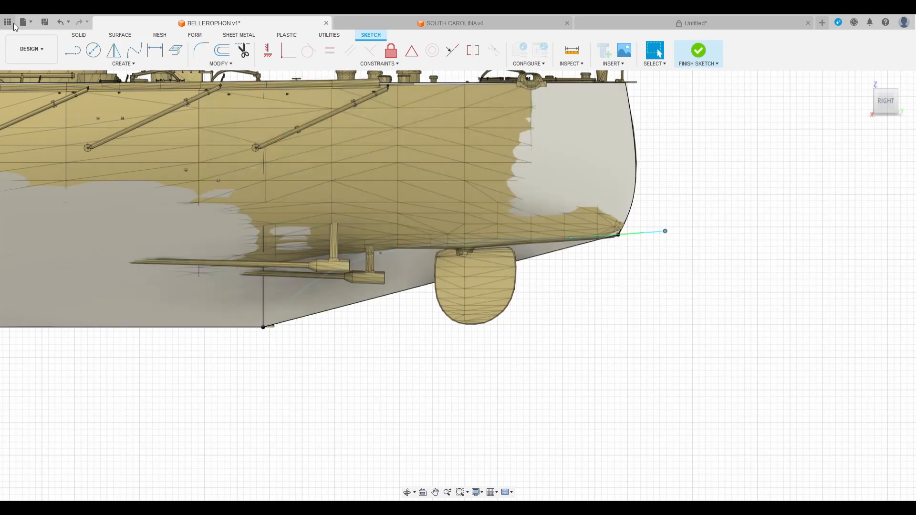
Close the spline with three straight lines passing below the hull from the stern corner to the keel corner, and finish the sketch
left_click(73, 50)
left_click(618, 235)
left_click(712, 344)
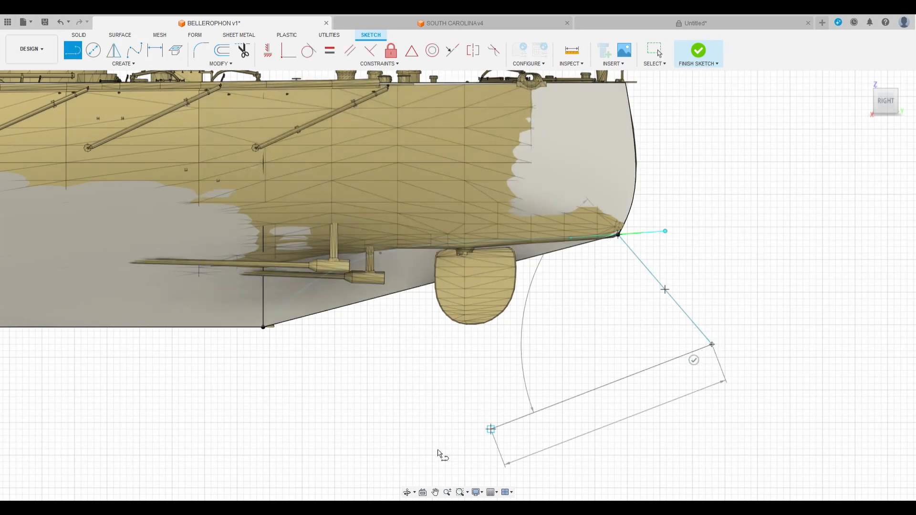
left_click(250, 430)
left_click(263, 328)
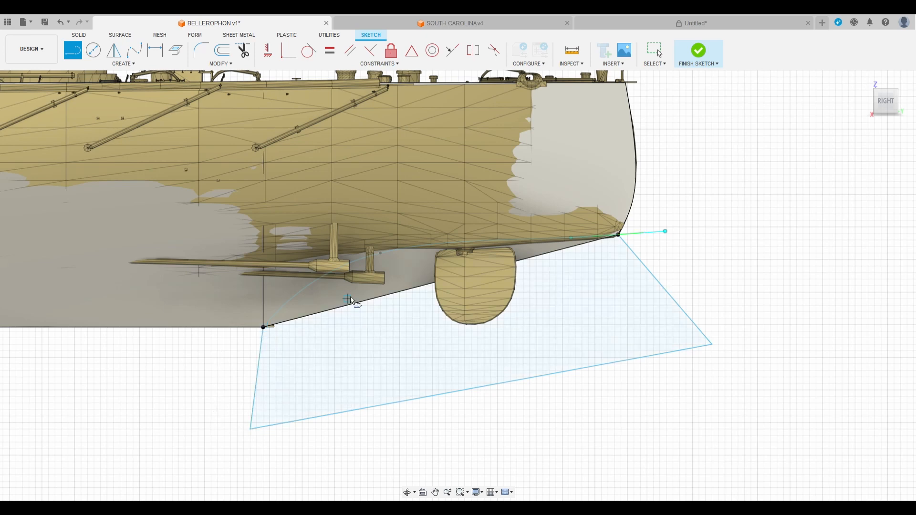
left_click(702, 53)
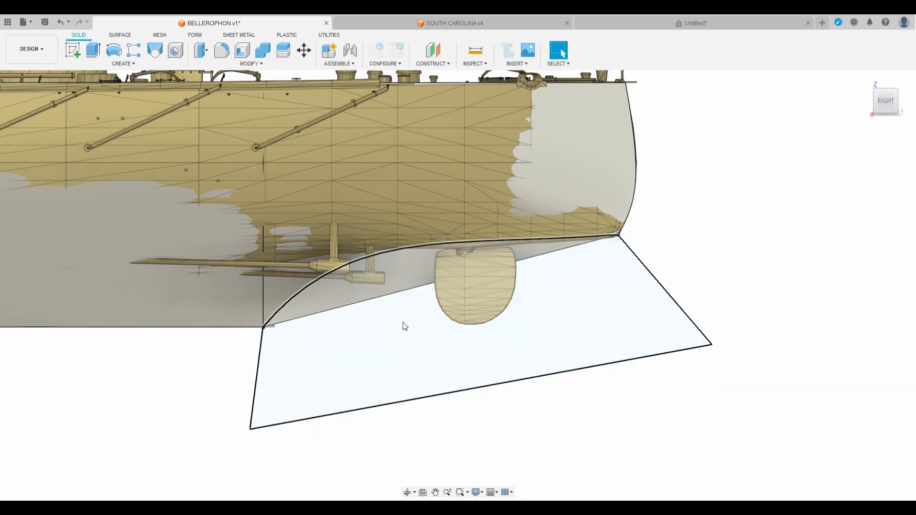
Extrude the closed stern profile as a symmetric cut, about 2.20 to each side, through the hull's underside
left_click_drag(886, 103, 860, 121)
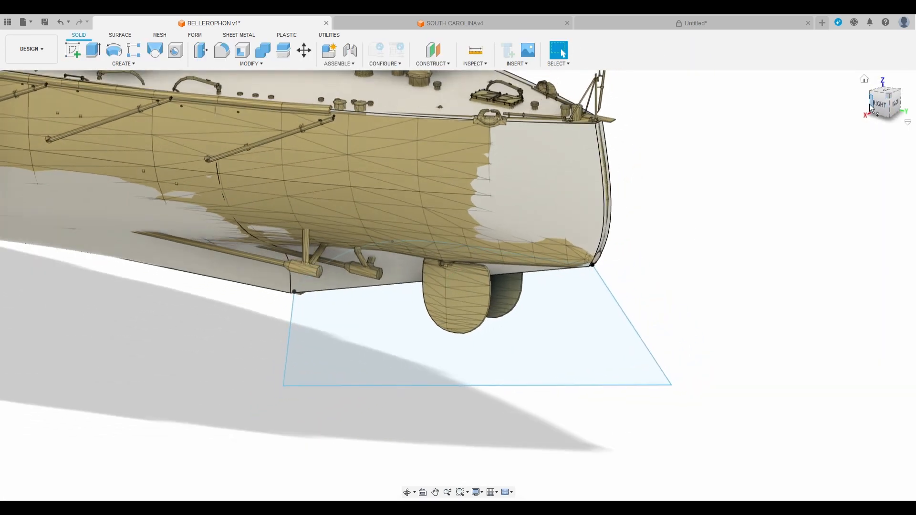
left_click(96, 54)
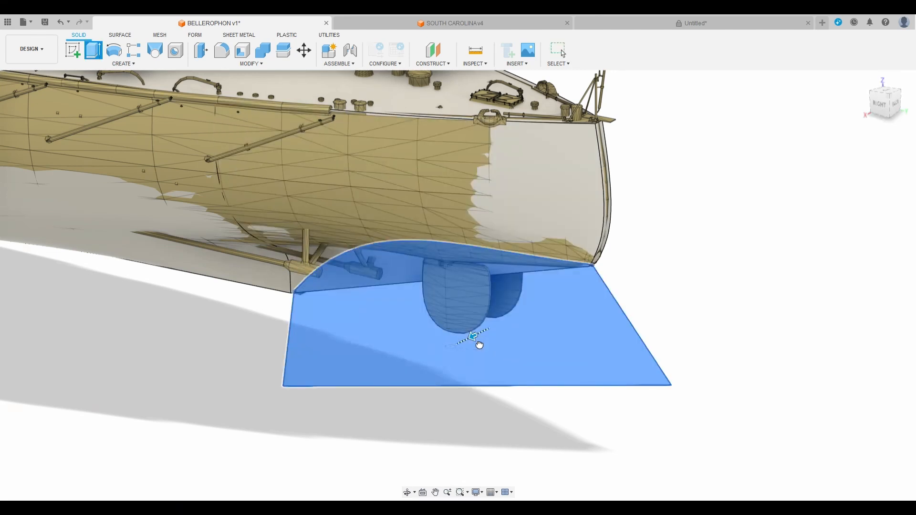
left_click_drag(478, 341, 394, 363)
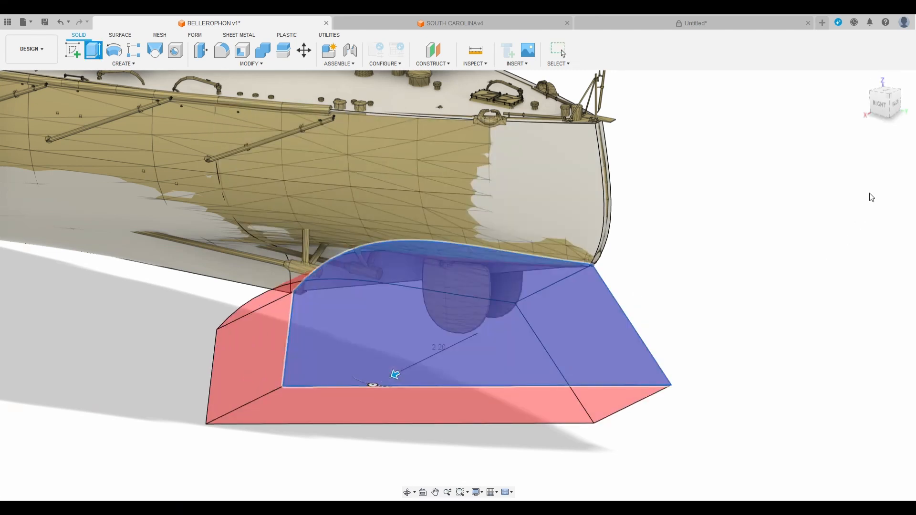
left_click(867, 227)
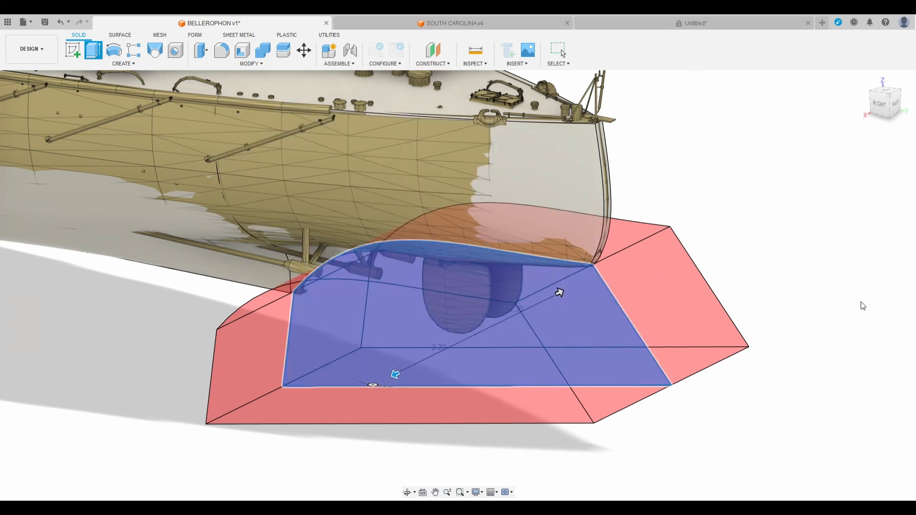
key("Escape")
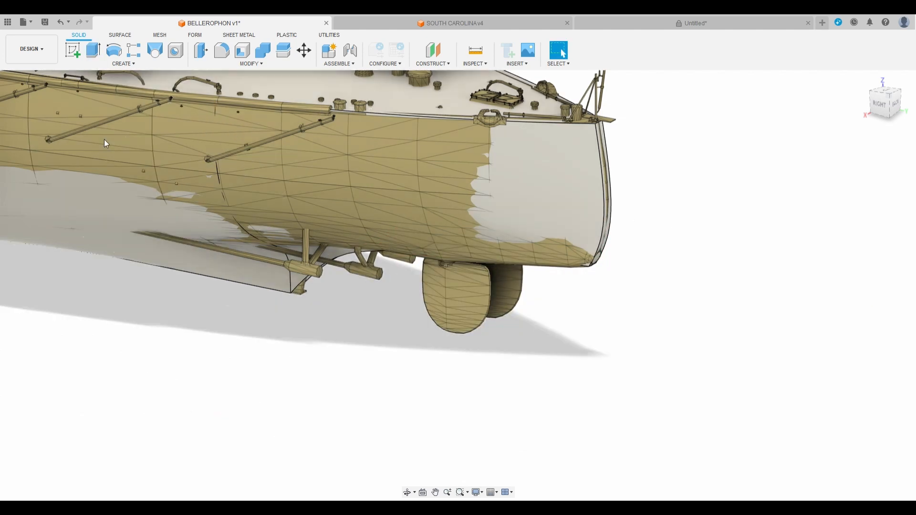
Hide the reference mesh and examine the curved stern cut and the whole hull from the side and above
left_click(38, 136)
scroll(238, 259, "down", 3)
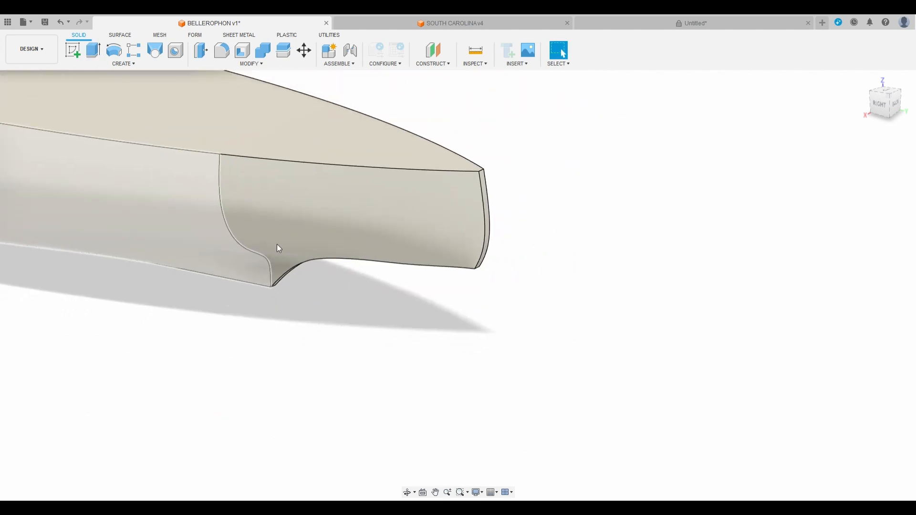
mouse_move(879, 111)
left_mouse_down()
mouse_move(892, 100)
mouse_move(885, 94)
mouse_move(884, 108)
mouse_move(876, 107)
mouse_move(885, 116)
left_mouse_up()
scroll(778, 164, "down", 3)
scroll(777, 165, "down", 4)
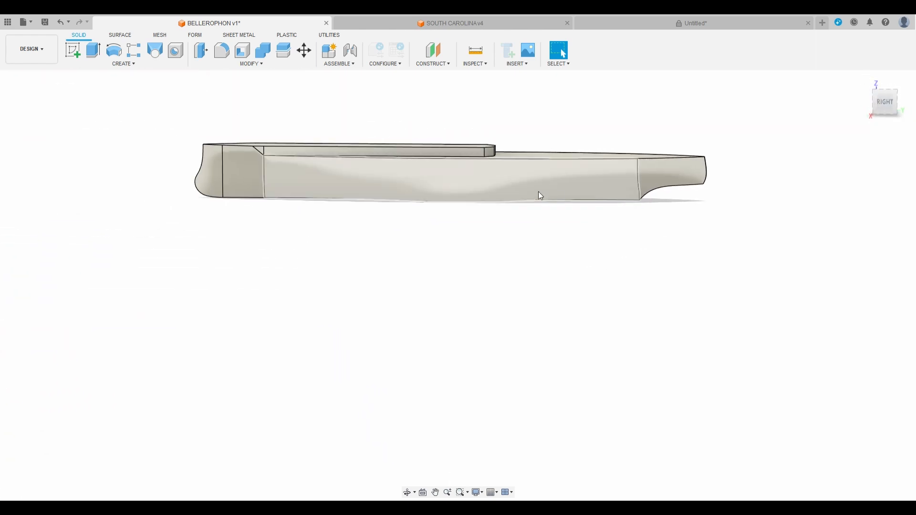
middle_click_drag(538, 194, 530, 287)
middle_click_drag(458, 284, 414, 244, "shift")
scroll(429, 240, "up", 5)
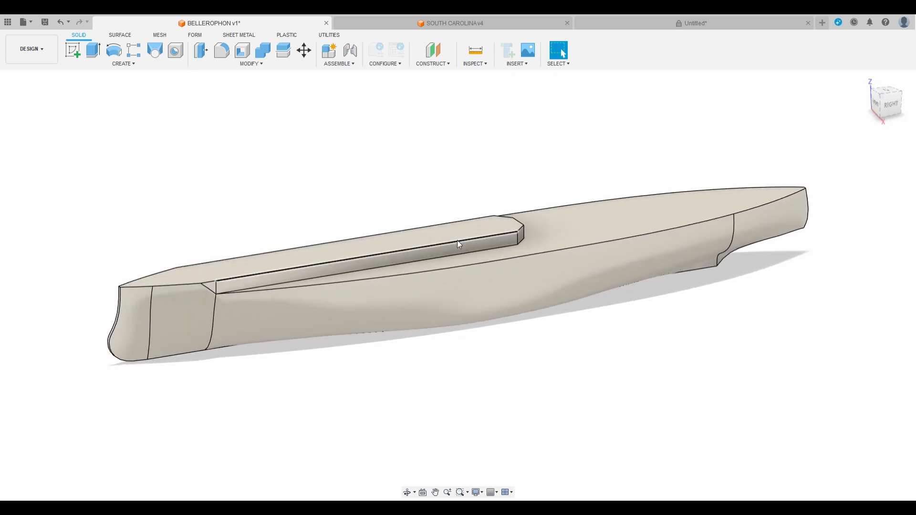
scroll(396, 266, "down", 2)
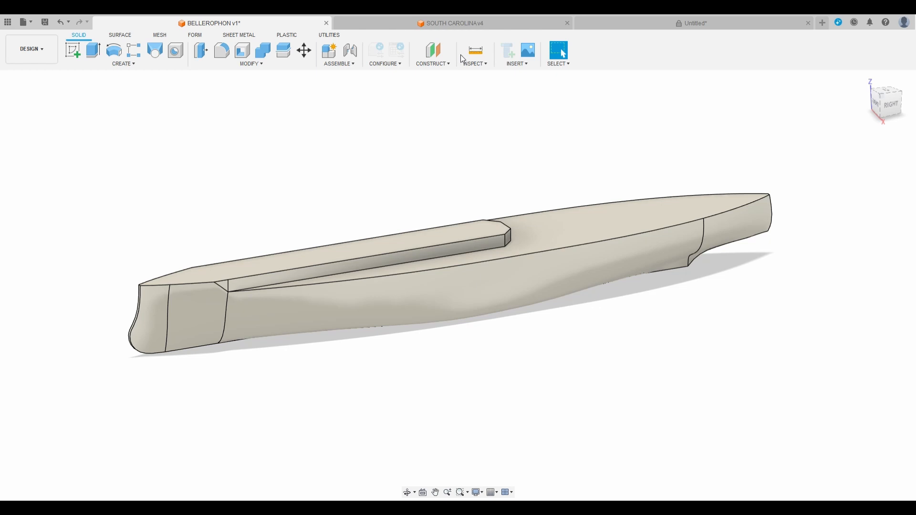
middle_click_drag(274, 347, 86, 328)
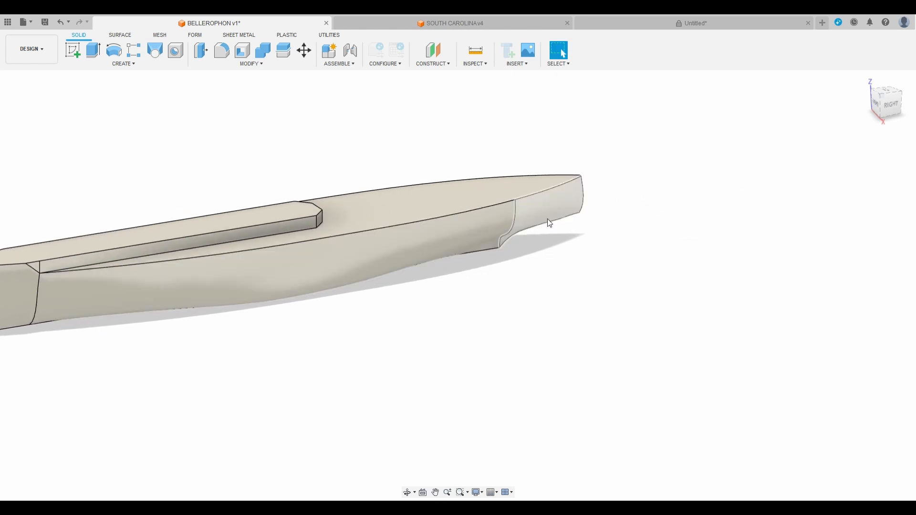
Examine the curved stern cutaway from the side and from below the hull
left_click(893, 111)
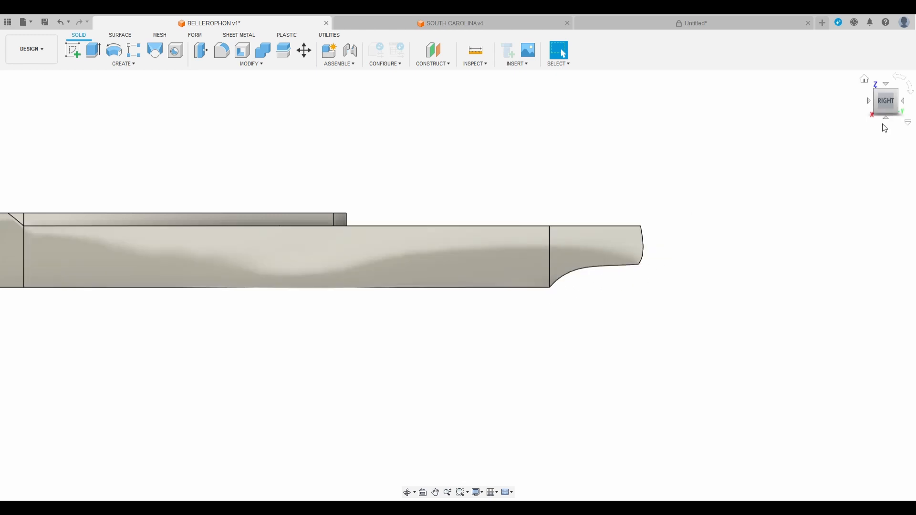
left_click_drag(885, 104, 898, 125)
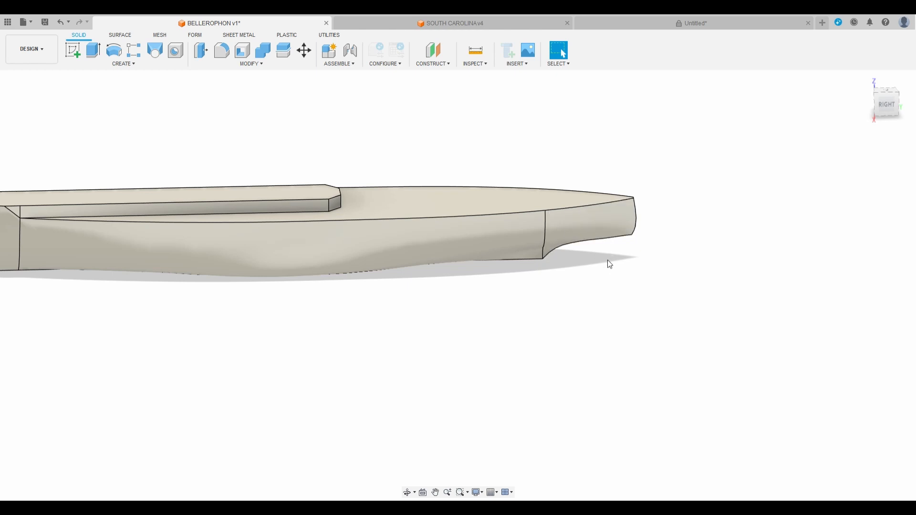
scroll(609, 264, "down", 3)
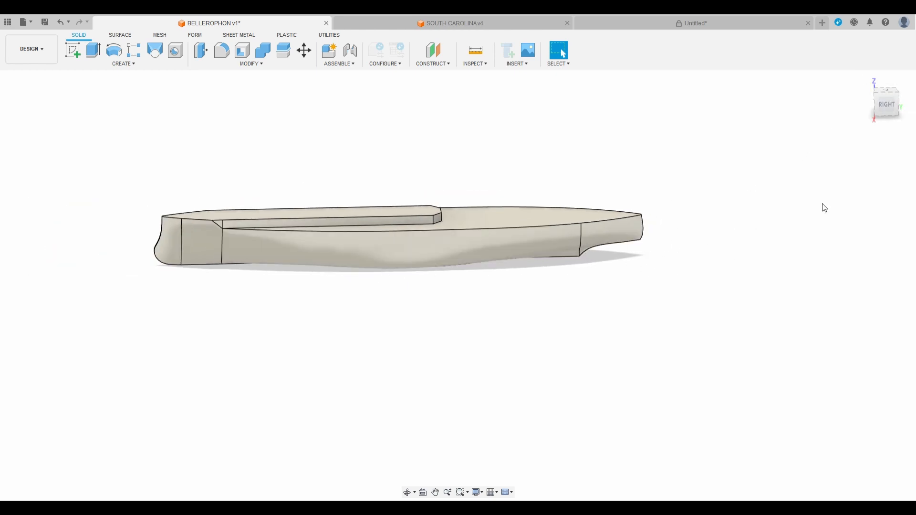
left_click_drag(895, 103, 886, 75)
scroll(644, 284, "up", 5)
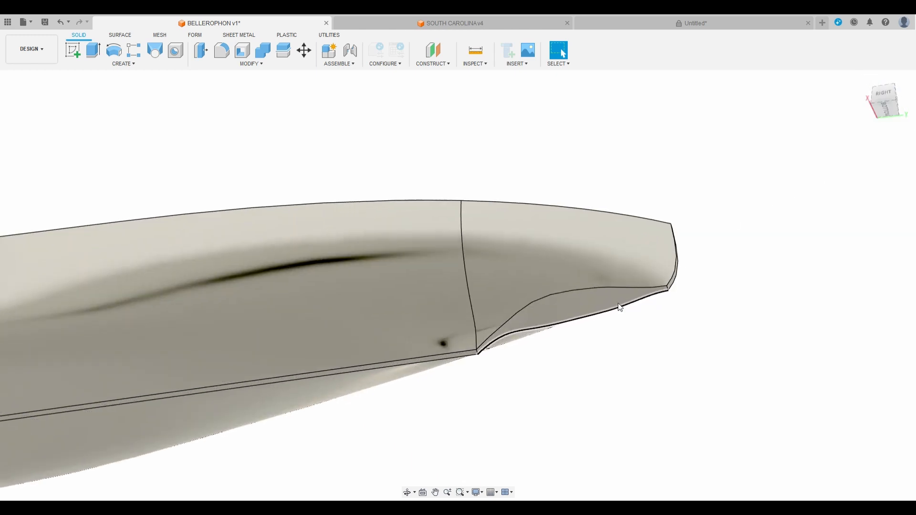
scroll(620, 308, "down", 2)
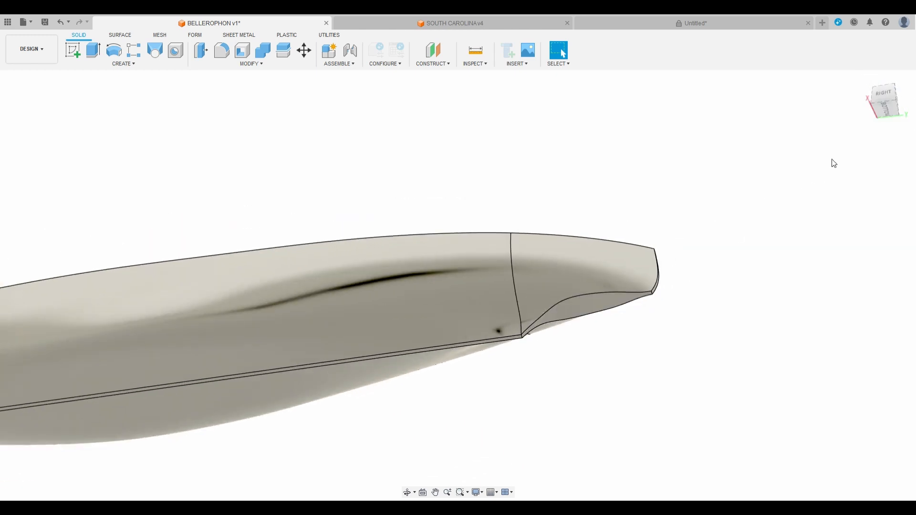
left_click(884, 100)
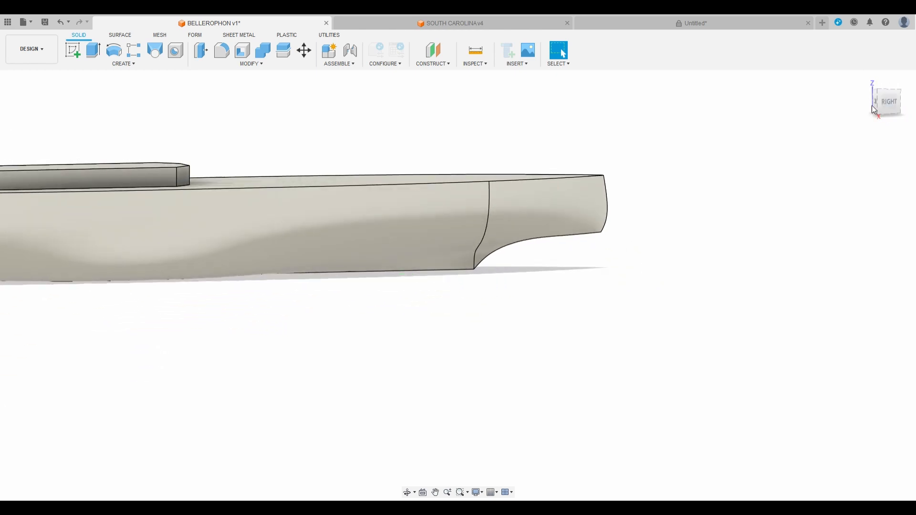
middle_click_drag(465, 282, 674, 318)
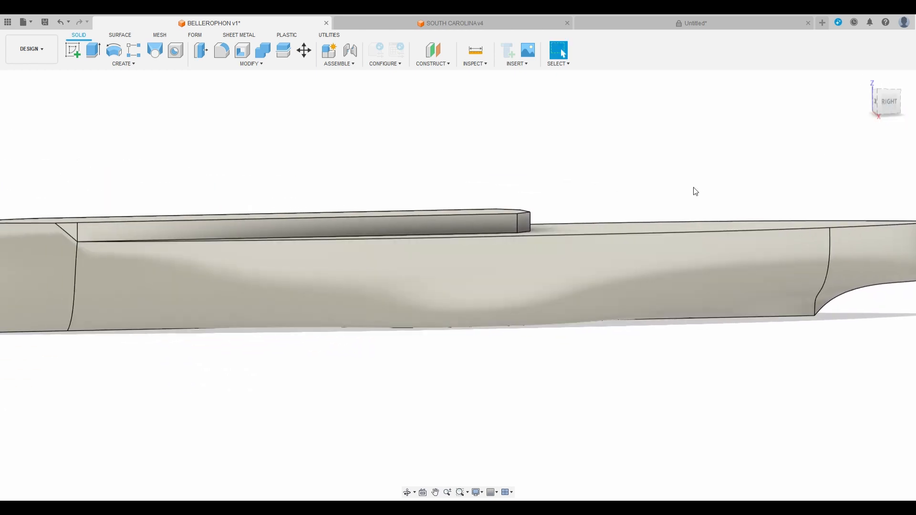
scroll(695, 191, "down", 2)
Examine the whole hull and its raised deck from both sides and from above the bow
left_click_drag(894, 115, 911, 126)
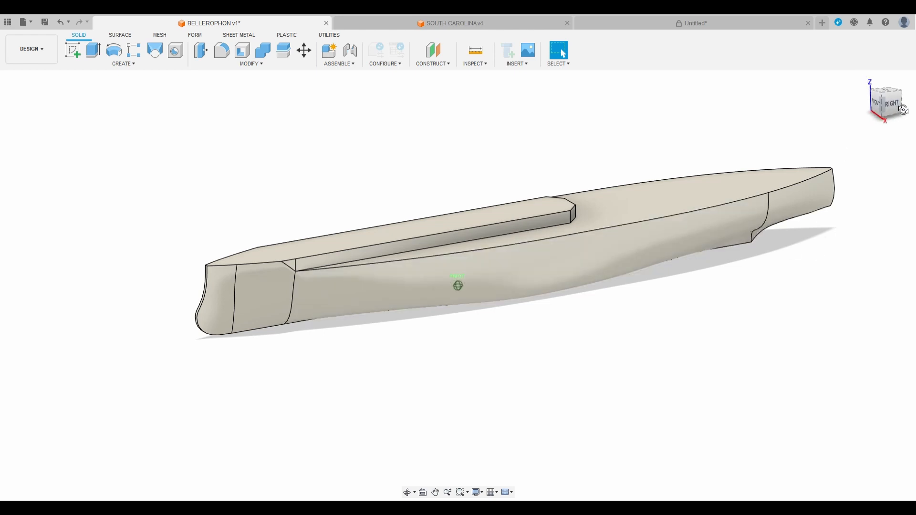
mouse_move(903, 109)
left_mouse_down()
mouse_move(913, 108)
mouse_move(915, 71)
mouse_move(801, 98)
mouse_move(791, 189)
left_mouse_up()
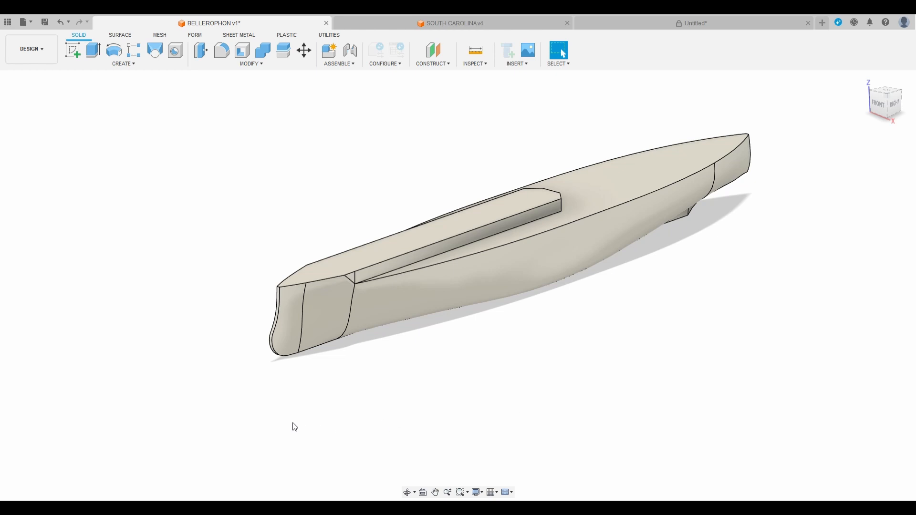
mouse_move(881, 108)
left_mouse_down()
mouse_move(915, 117)
mouse_move(915, 107)
left_mouse_up()
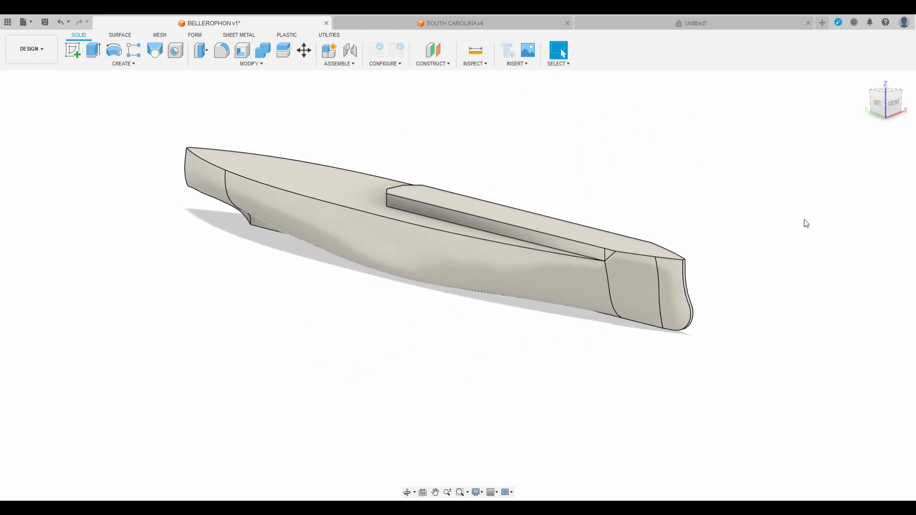
middle_click_drag(651, 163, 633, 235)
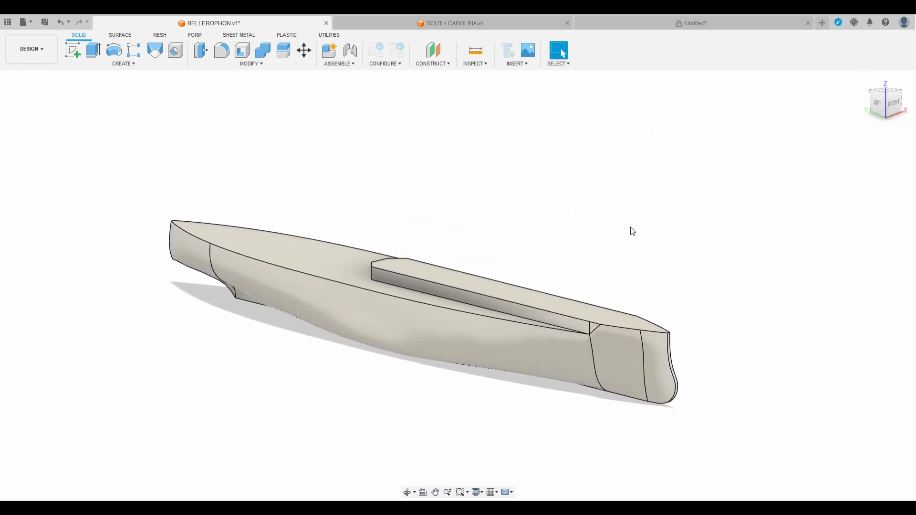
mouse_move(900, 108)
left_mouse_down()
mouse_move(869, 109)
mouse_move(897, 109)
left_mouse_up()
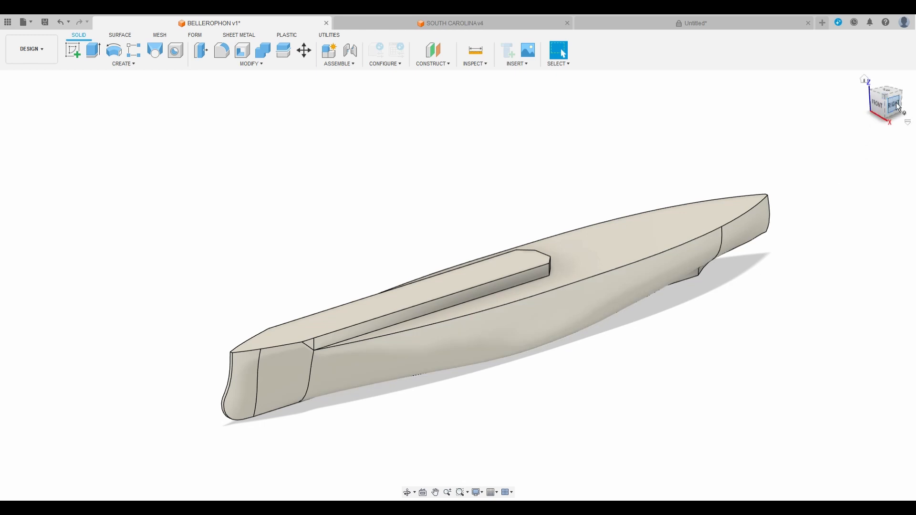
left_click_drag(883, 98, 876, 106)
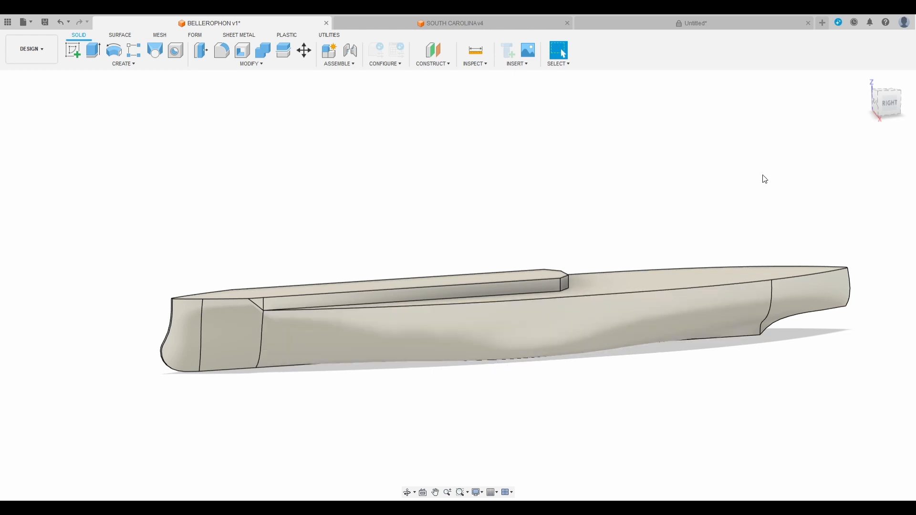
middle_click_drag(458, 284, 742, 180, "shift")
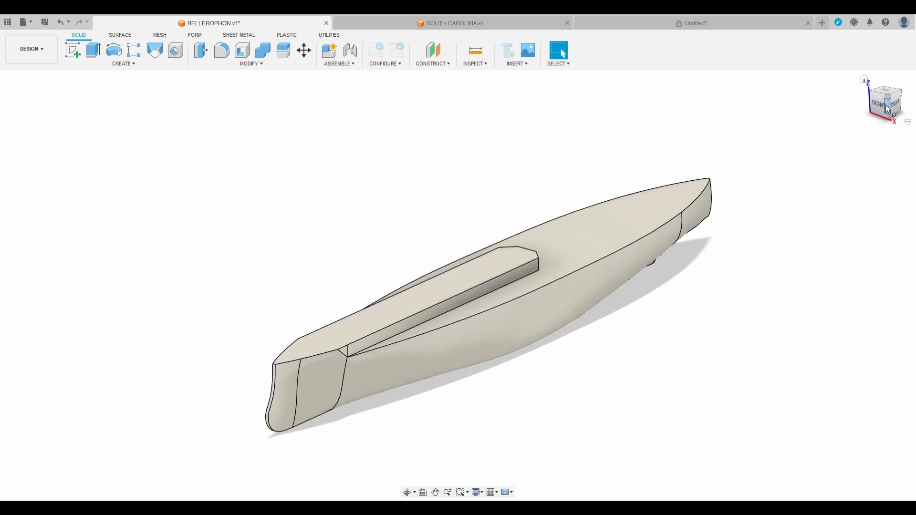
left_click_drag(884, 104, 850, 94)
key("Escape")
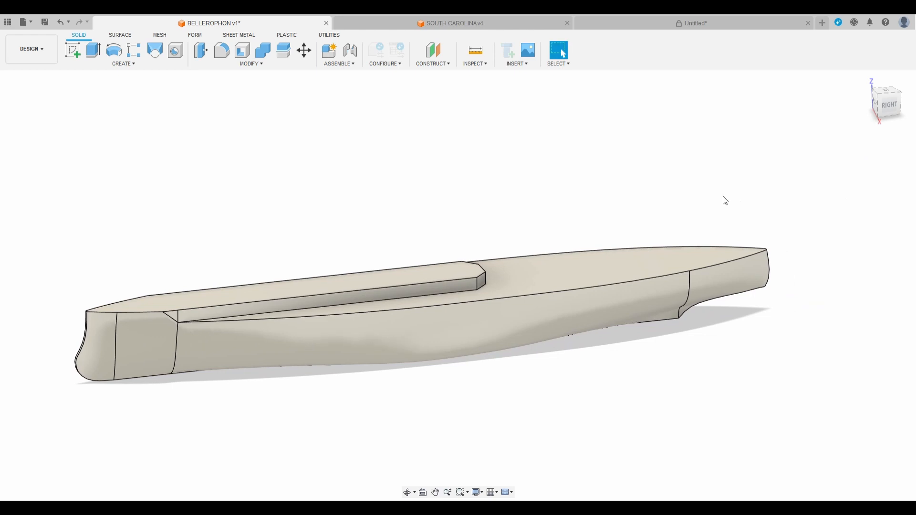
middle_click_drag(721, 198, 768, 199)
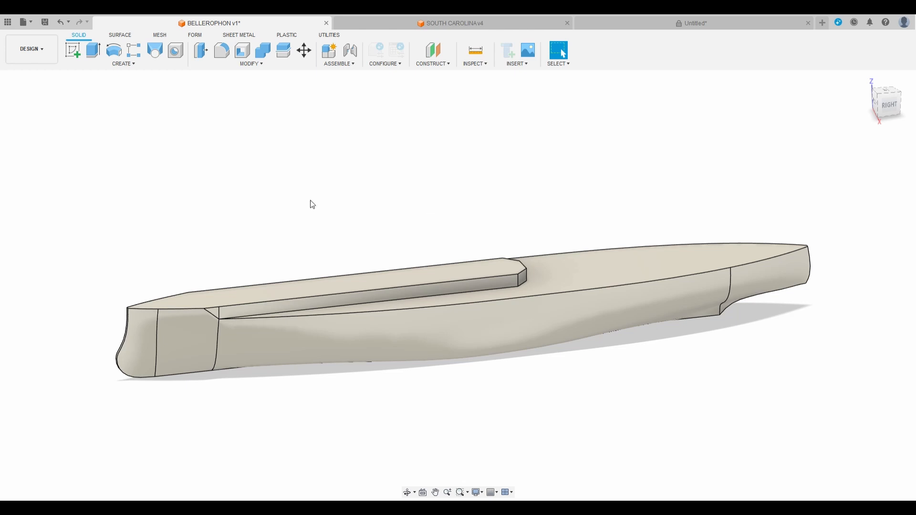
Switch to the SOUTH CAROLINA v4 design and examine the stepped belt along its hull side near the bow
left_click(451, 24)
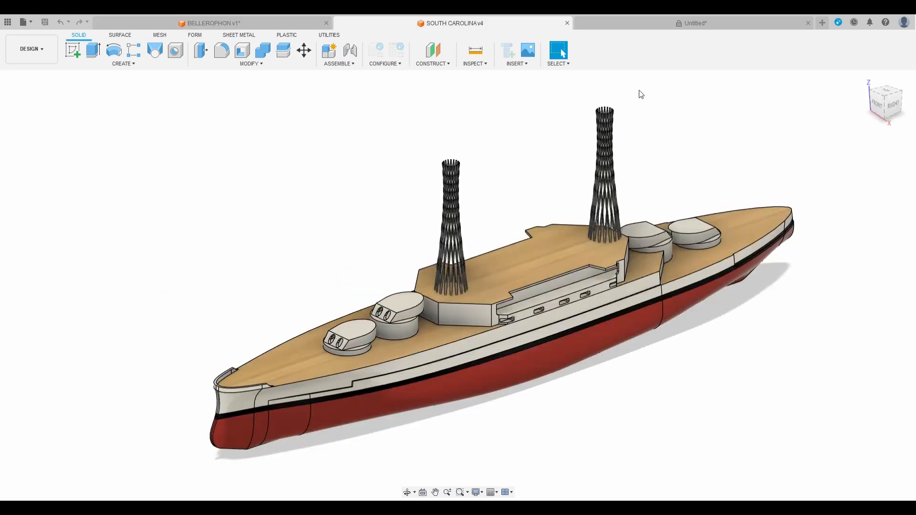
mouse_move(899, 107)
left_mouse_down()
mouse_move(892, 97)
mouse_move(898, 102)
left_mouse_up()
middle_click_drag(831, 148, 783, 149)
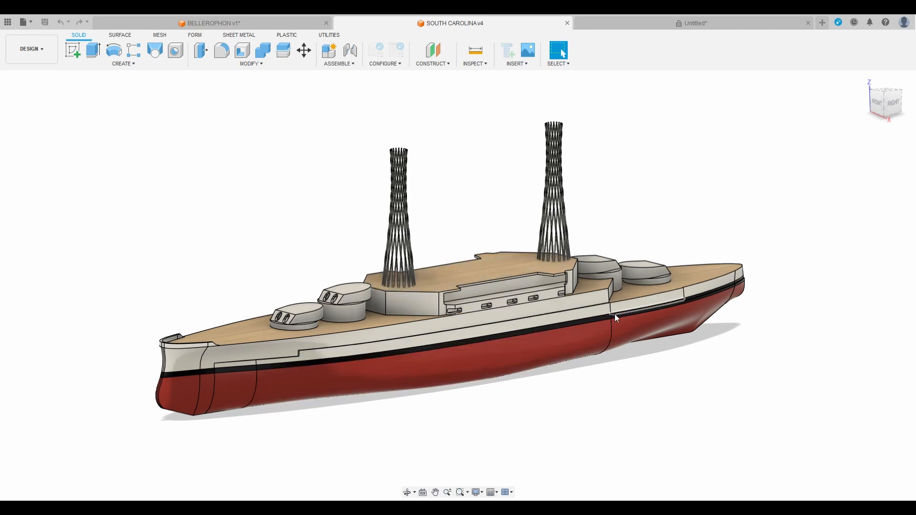
left_click_drag(883, 103, 897, 108)
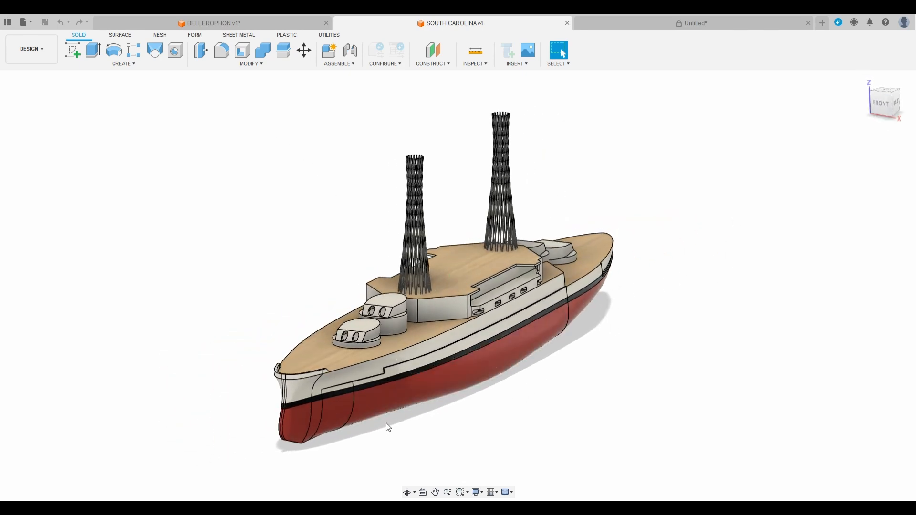
scroll(384, 428, "up", 4)
scroll(310, 394, "up", 3)
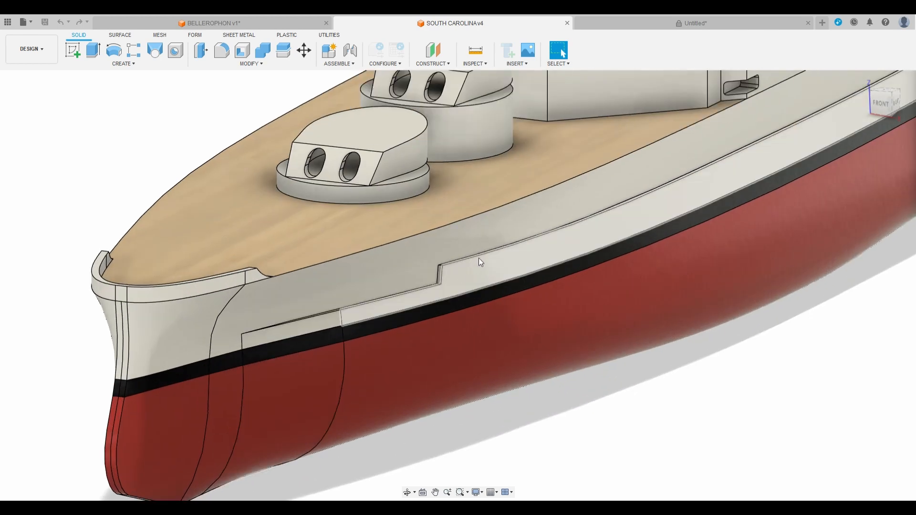
scroll(428, 299, "down", 2)
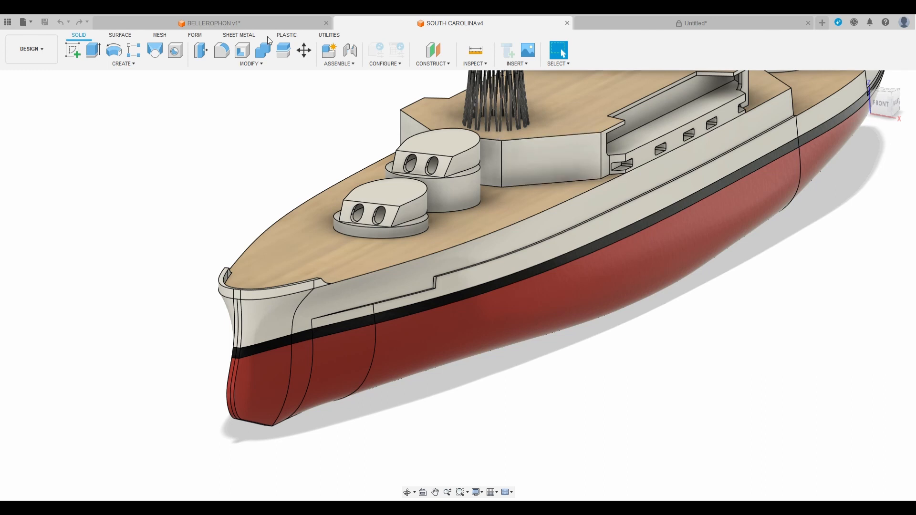
Return to BELLEROPHON and sketch on the lengthwise vertical plane a horizontal line along the hull side and a vertical line from its aft end past the keel
left_click(229, 24)
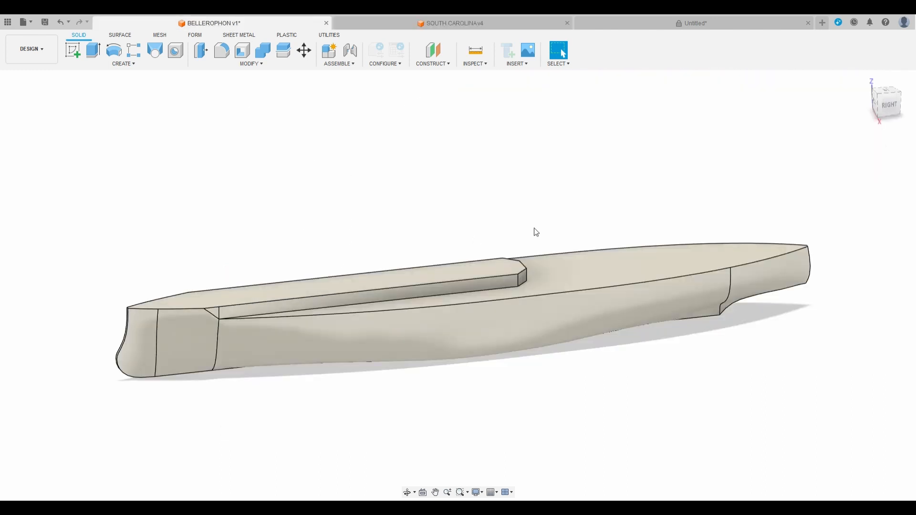
left_click(900, 94)
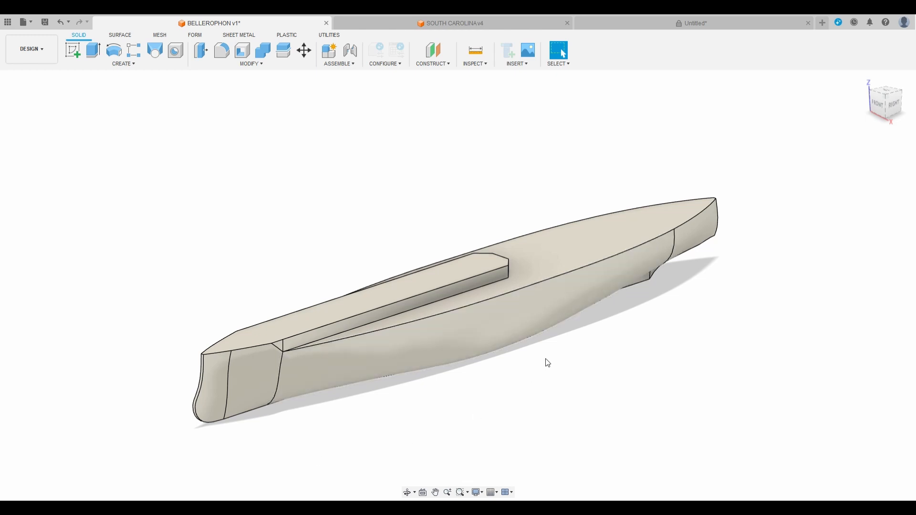
mouse_move(886, 108)
left_mouse_down()
mouse_move(867, 97)
mouse_move(886, 112)
left_mouse_up()
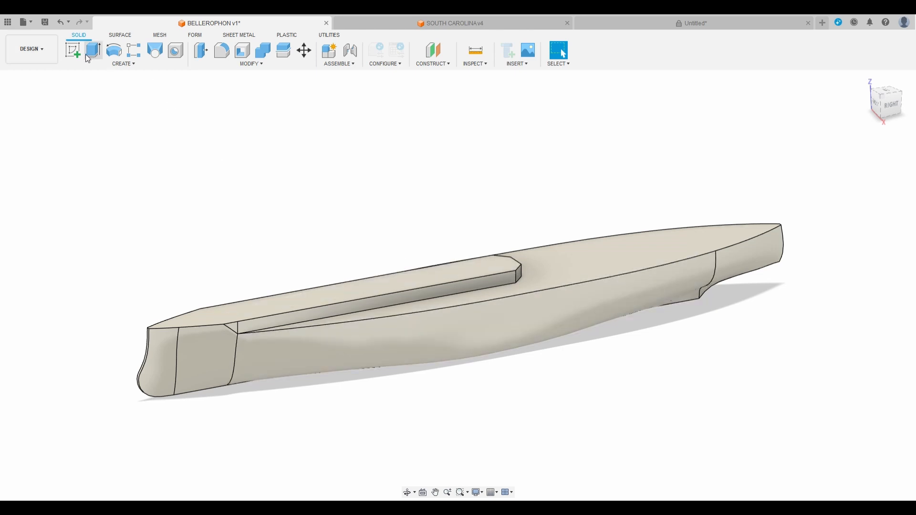
left_click(72, 50)
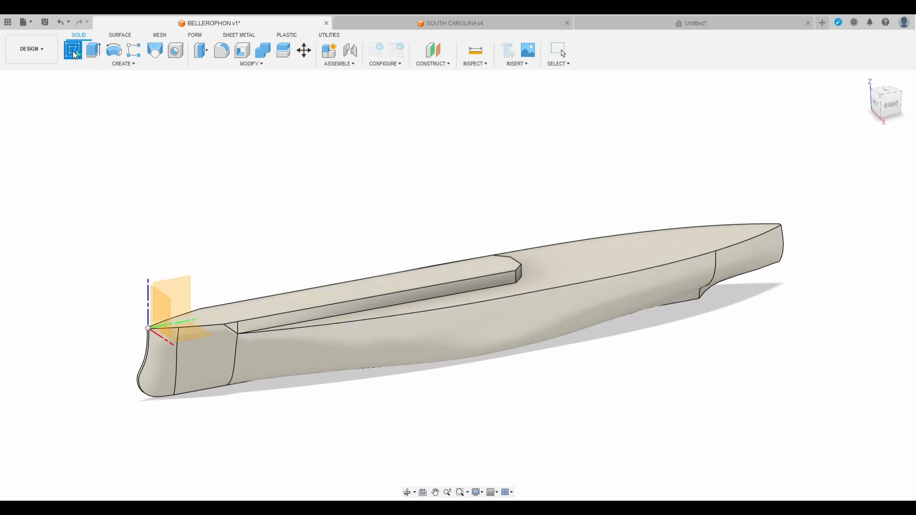
left_click(185, 290)
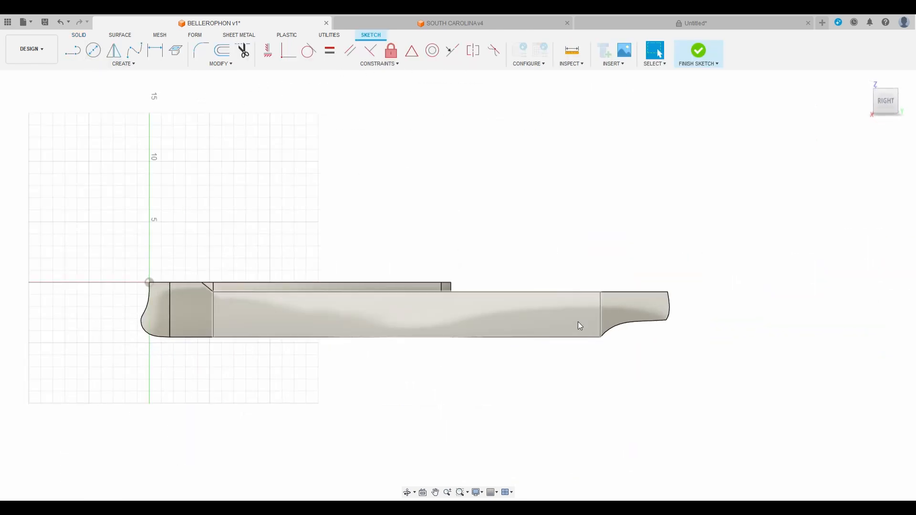
left_click(73, 50)
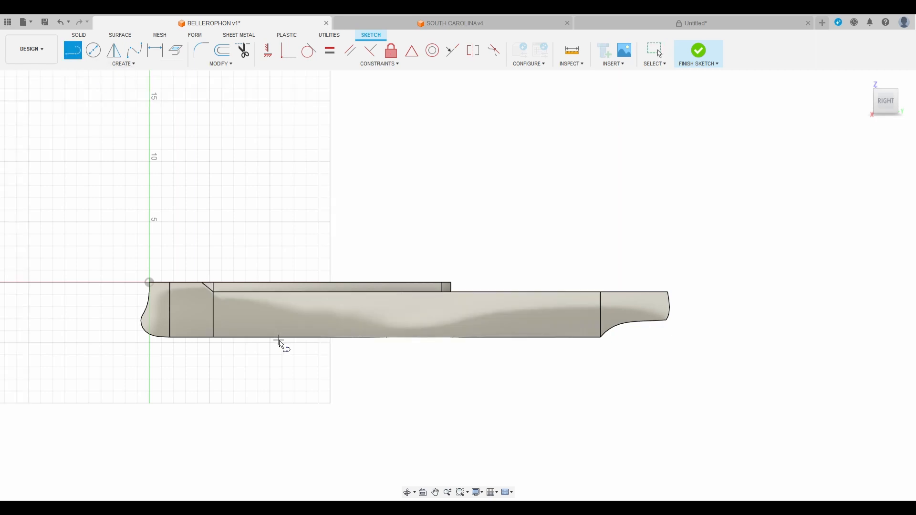
scroll(257, 337, "up", 2)
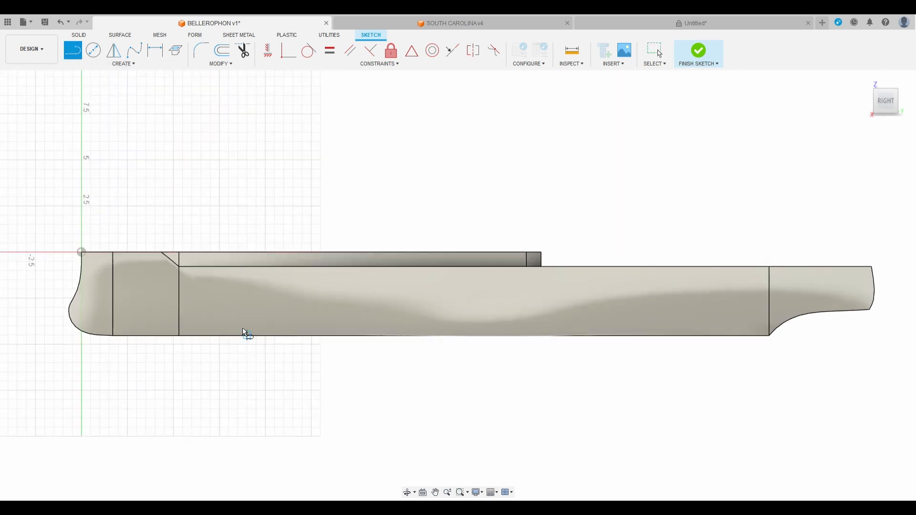
left_click(201, 289)
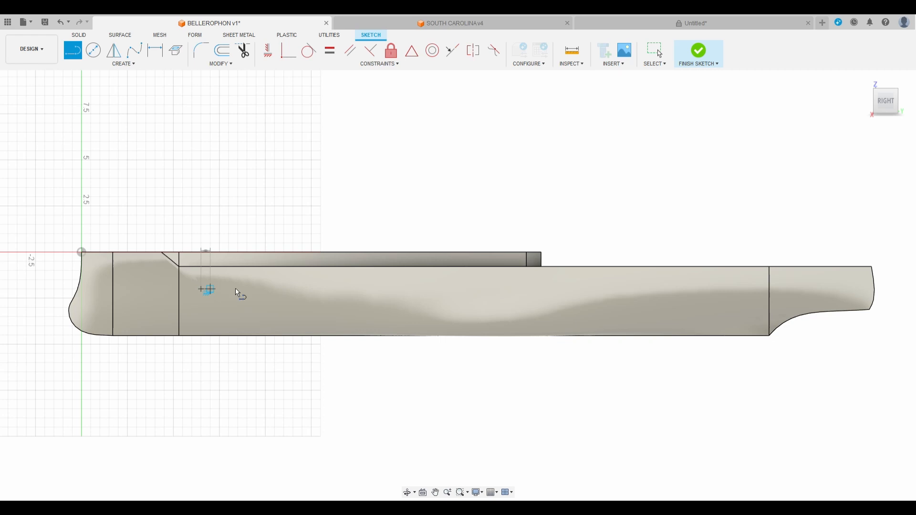
left_click(725, 289)
double_click(725, 353)
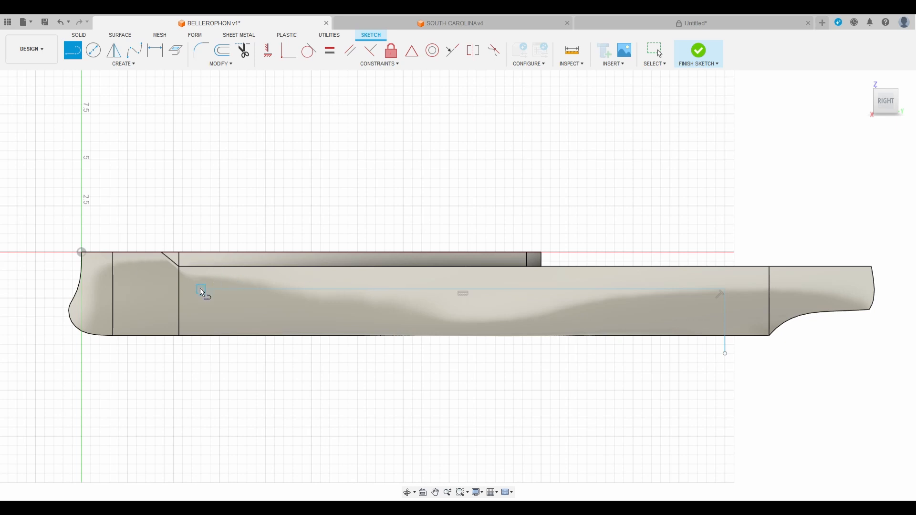
Draw a vertical line from the horizontal line's forward end down past the keel, ending level with the aft vertical line
left_click(201, 289)
left_click(200, 354)
scroll(201, 354, "up", 2)
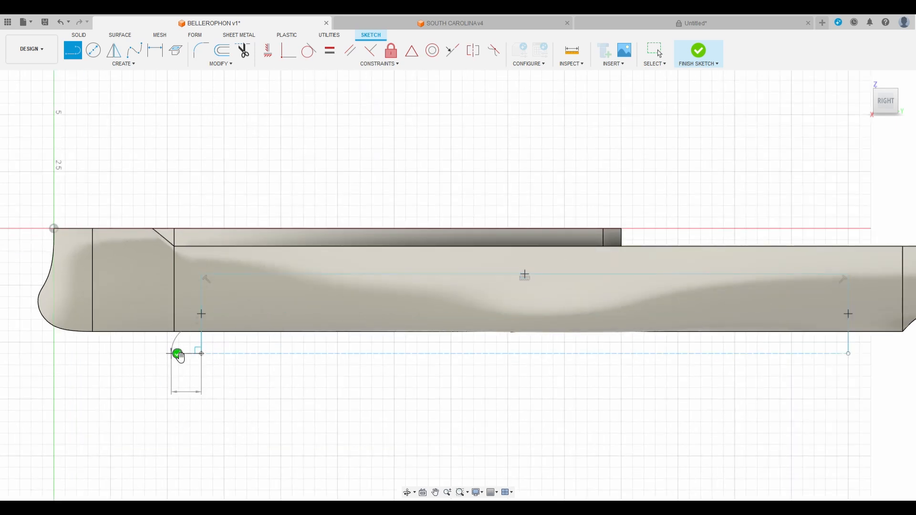
left_click(178, 354)
scroll(170, 368, "down", 2)
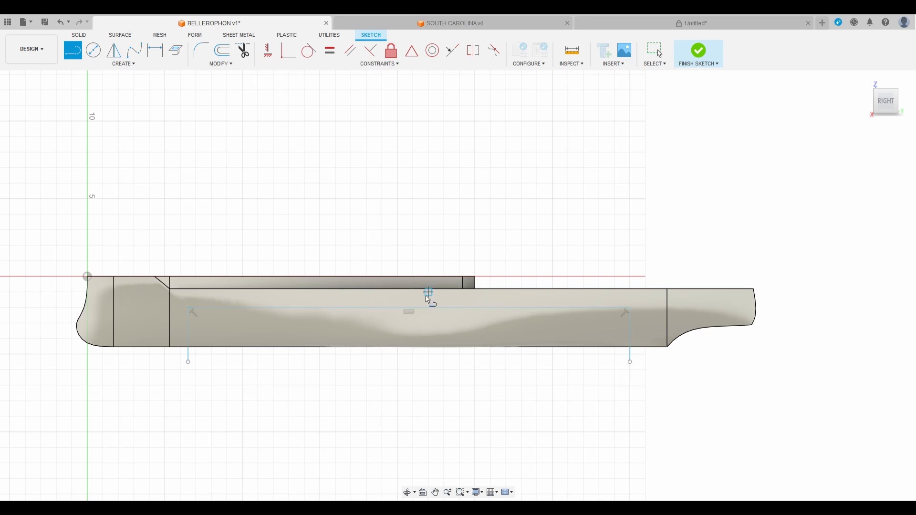
Add a second vertical line slightly aft of the forward one, from the horizontal line down past the keel
scroll(211, 321, "up", 3)
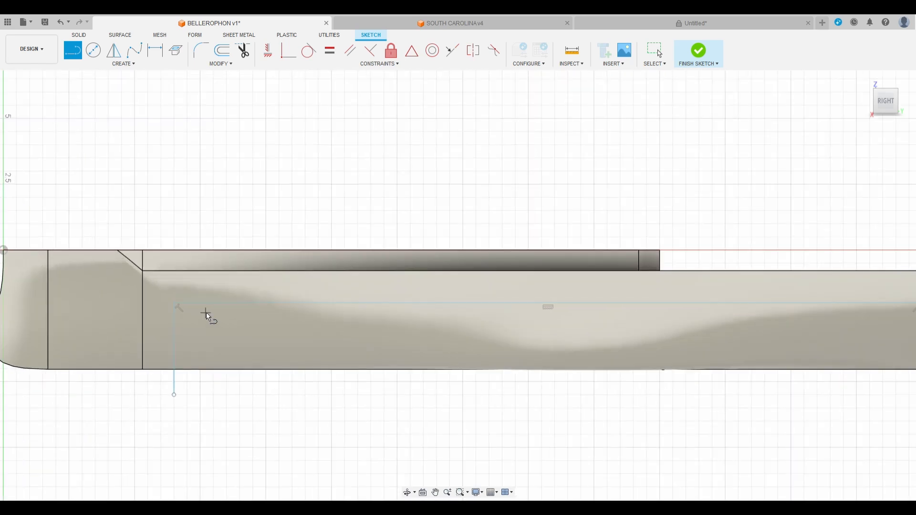
left_click(231, 304)
left_click(231, 394)
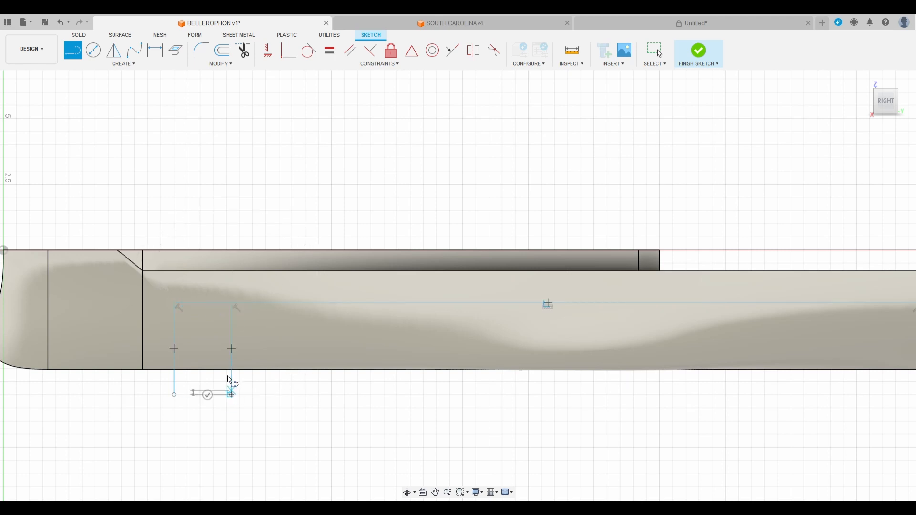
key("Escape")
scroll(180, 403, "down", 2)
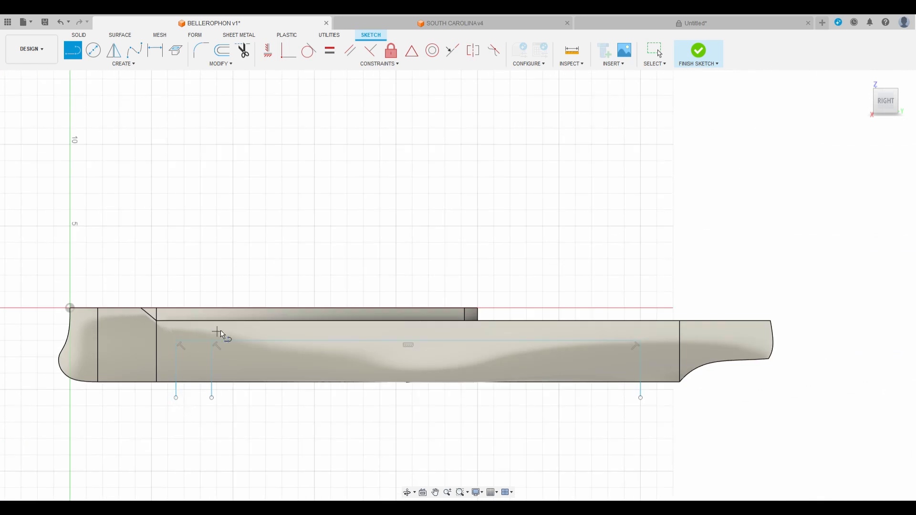
Add a vertical line slightly forward of the aft one, from the horizontal line down past the keel, level with the others
left_click(608, 345)
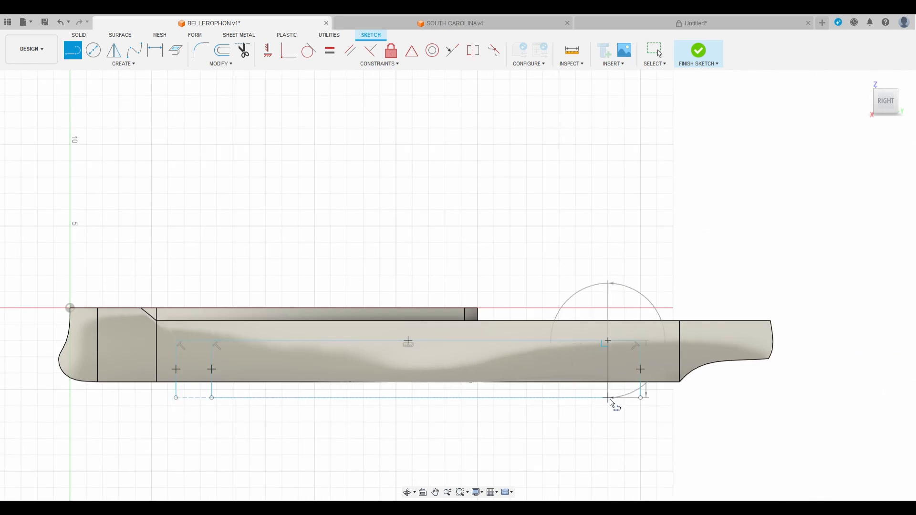
left_click(608, 397)
left_click(585, 398)
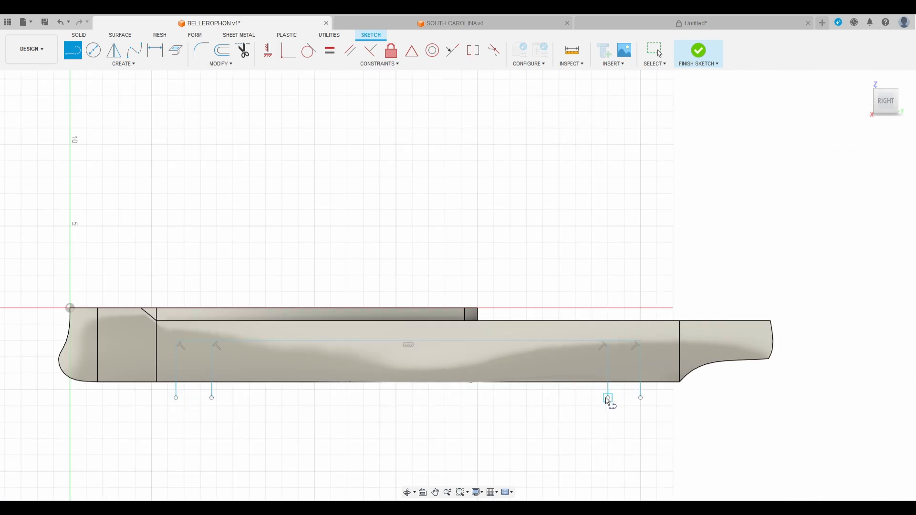
Trim away the outer vertical lines and the horizontal line's overhanging ends at both ends of the belt outline, and finish the sketch
left_click(243, 50)
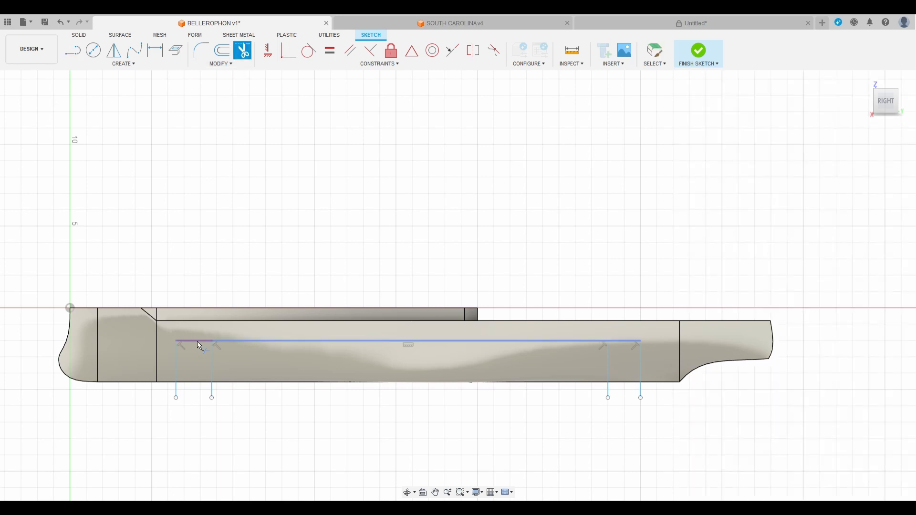
left_click(196, 341)
left_click(177, 357)
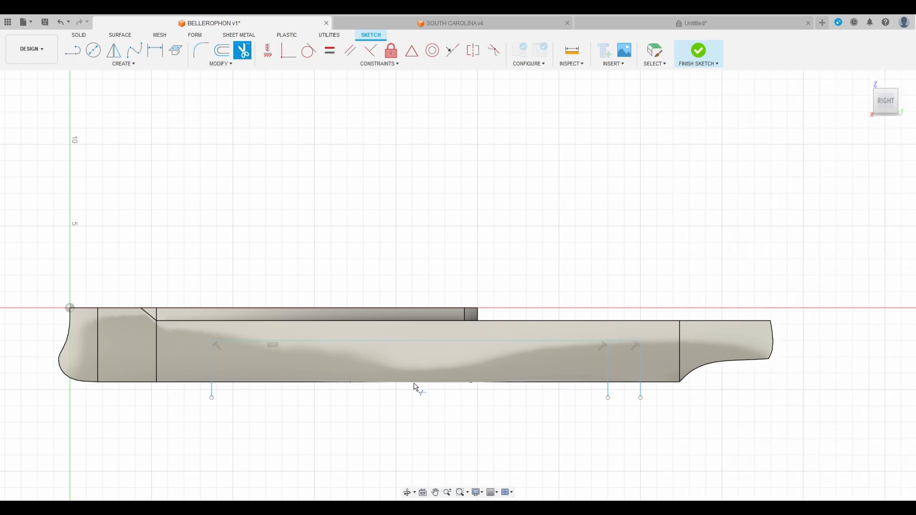
left_click(627, 342)
left_click(641, 358)
left_click(698, 50)
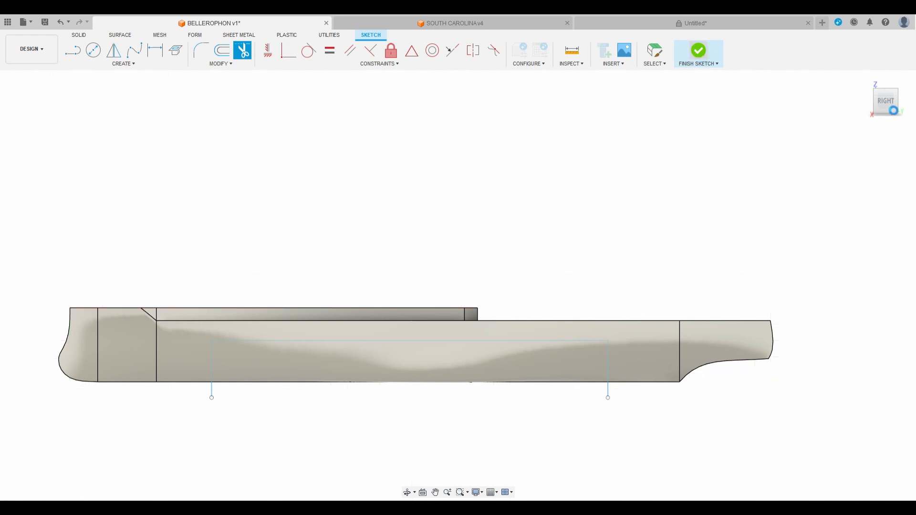
Split the hull body using the belt outline's sketch lines as the splitting tool, without extending them
left_click(889, 110)
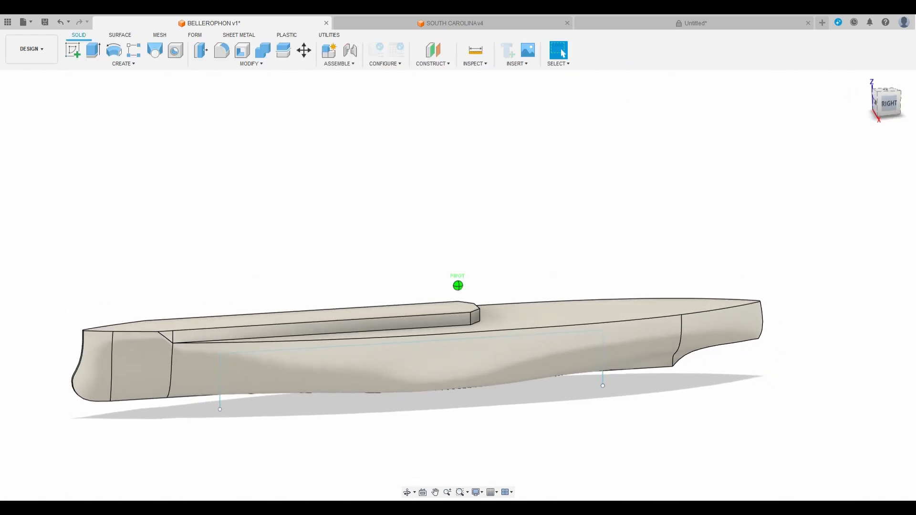
left_click(288, 54)
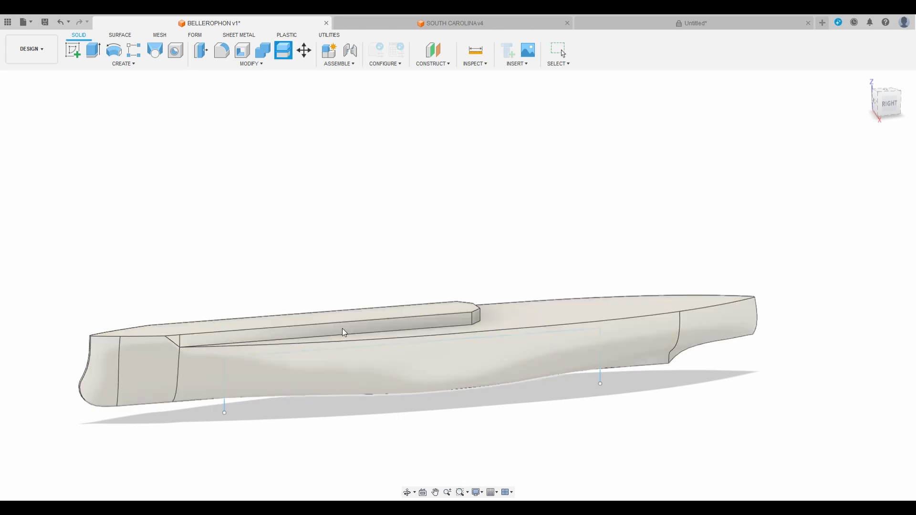
left_click(363, 360)
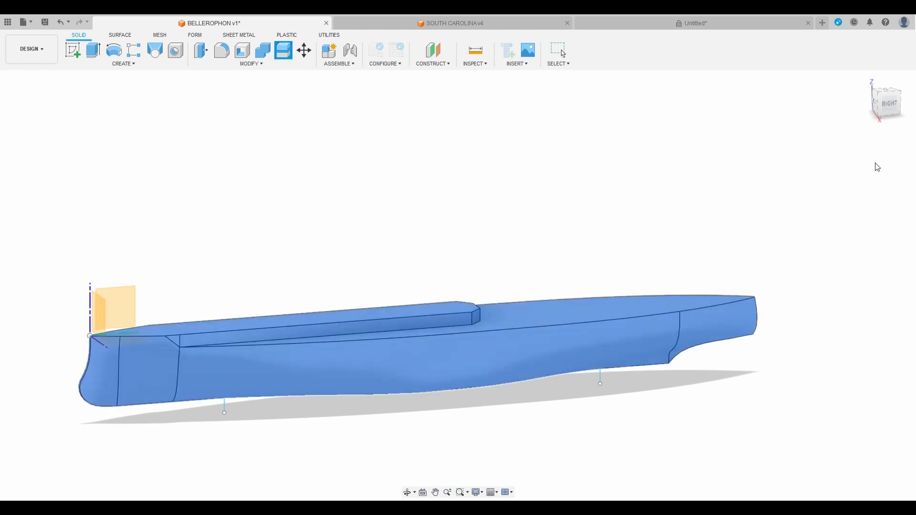
scroll(225, 411, "up", 3)
left_click(229, 400)
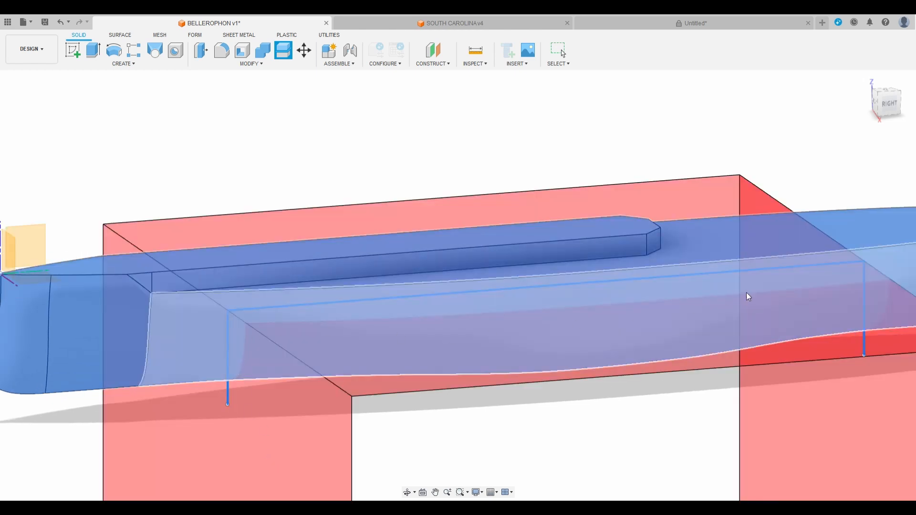
scroll(546, 336, "down", 5)
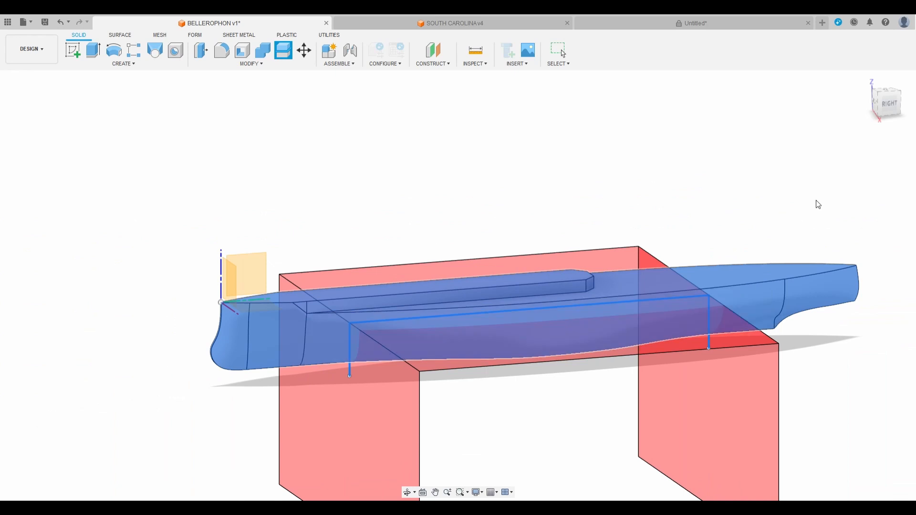
left_click(864, 179)
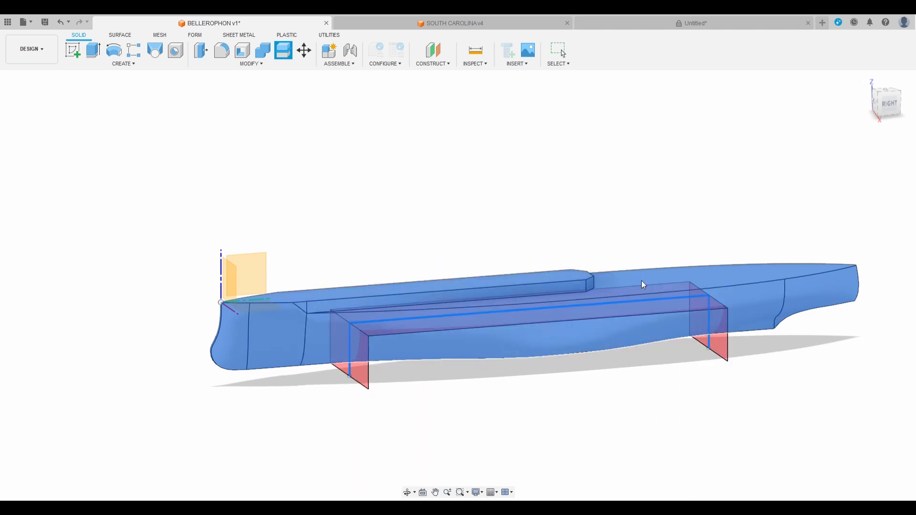
left_click(864, 178)
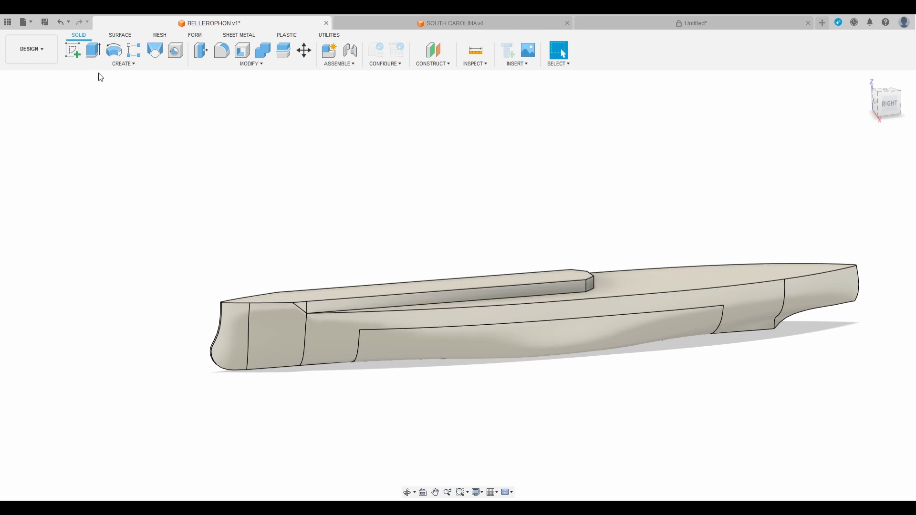
Move the split-off lower midship body slightly outward along the X axis so its belt edge stands proud of the hull side
left_click(304, 50)
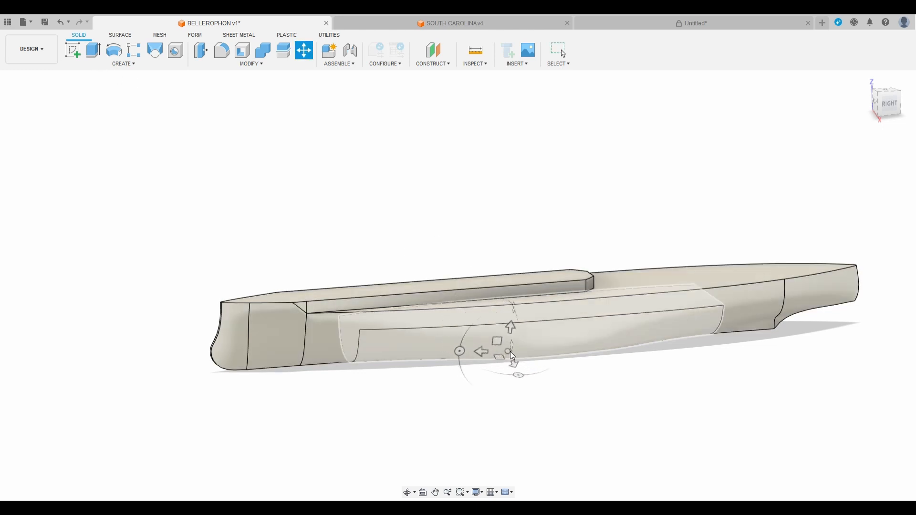
scroll(511, 351, "up", 3)
left_click(467, 368)
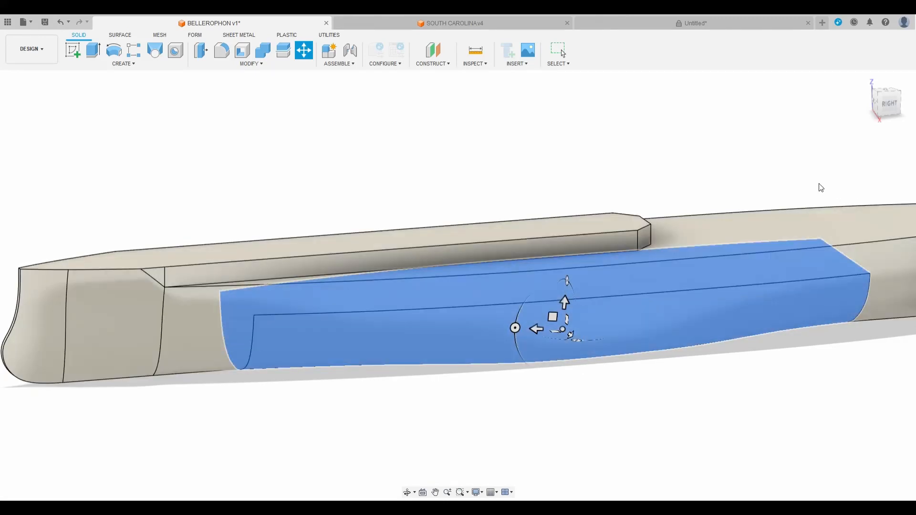
scroll(677, 291, "down", 3)
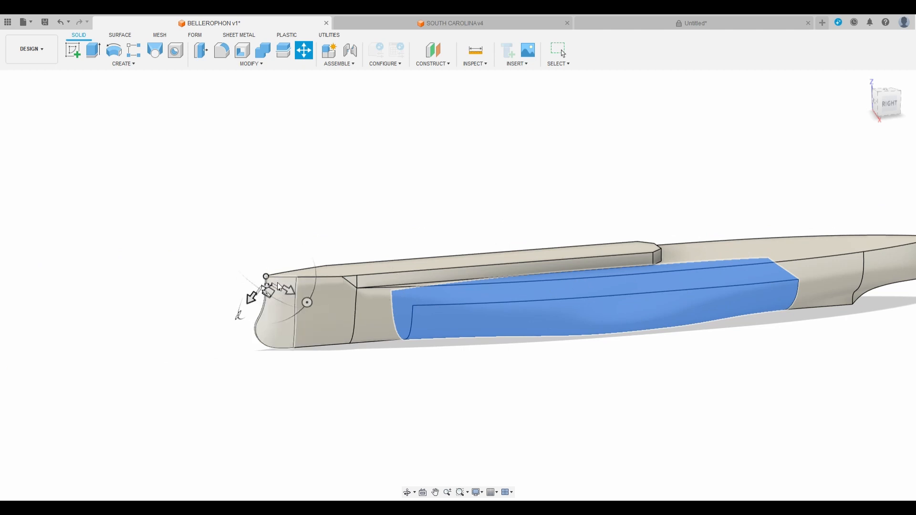
left_click(35, 112)
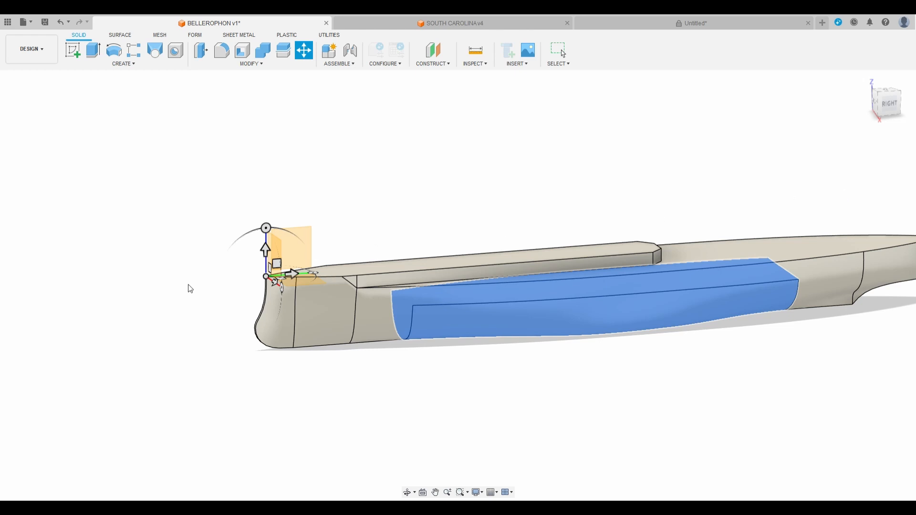
scroll(289, 287, "up", 2)
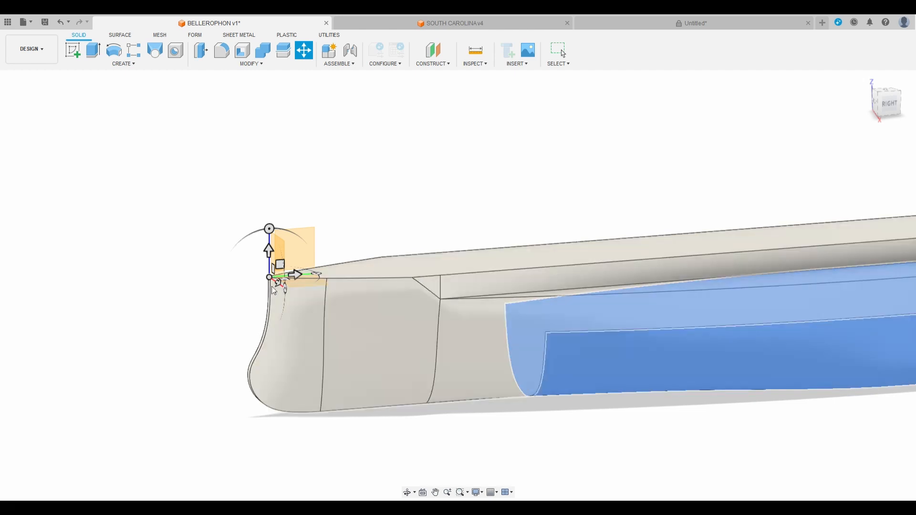
left_click_drag(284, 291, 288, 294)
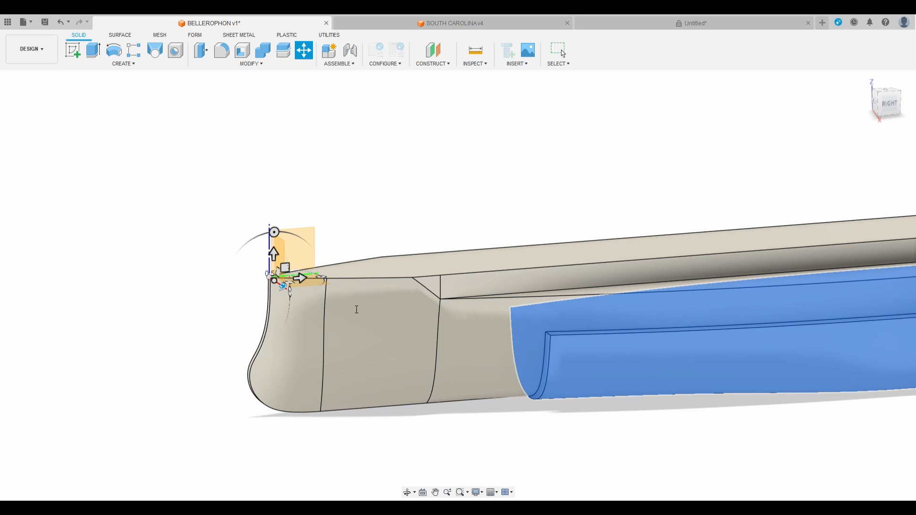
type("0")
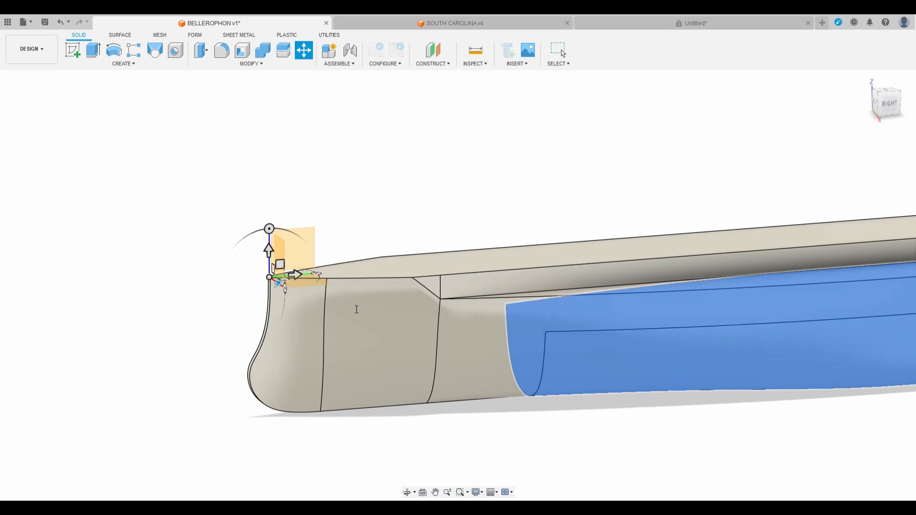
scroll(536, 313, "up", 5)
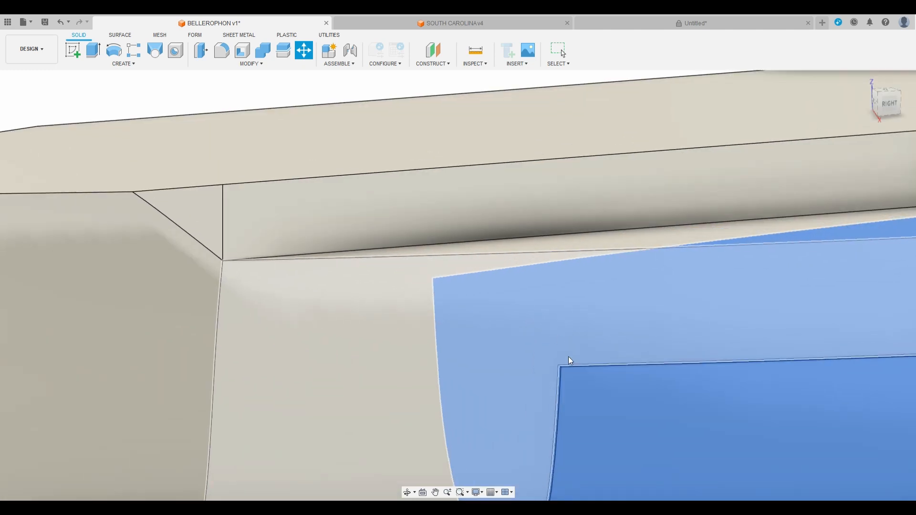
scroll(333, 291, "down", 8)
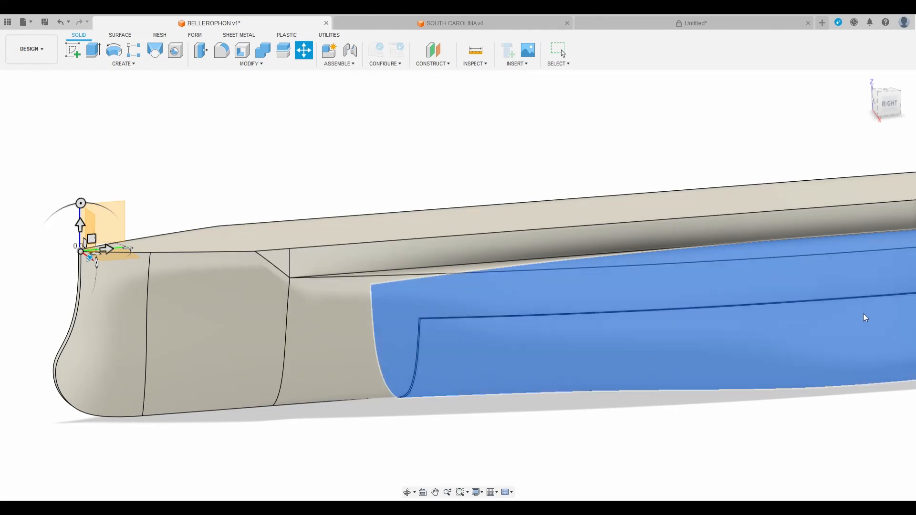
key("Return")
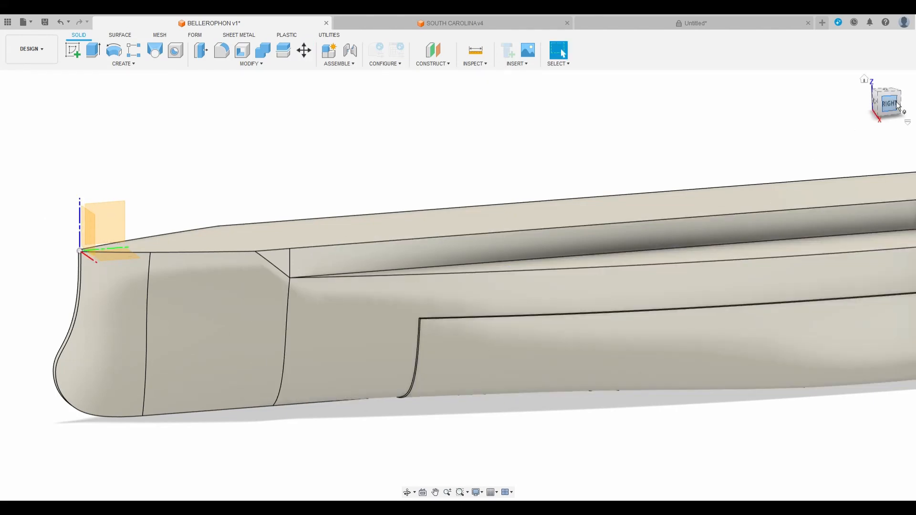
Examine the stepped belt edge along the hull side and around its forward corner from the bow
mouse_move(890, 104)
left_mouse_down()
mouse_move(905, 111)
mouse_move(901, 102)
left_mouse_up()
scroll(691, 310, "up", 3)
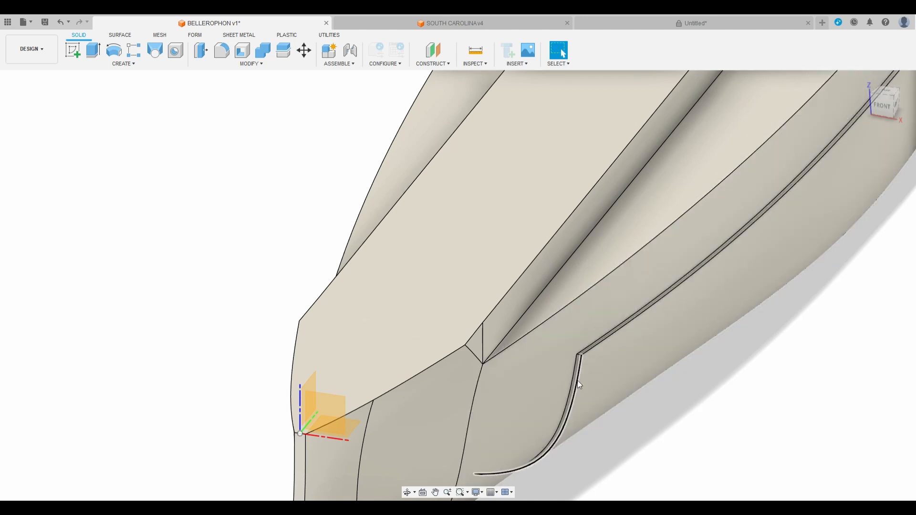
scroll(474, 408, "down", 3)
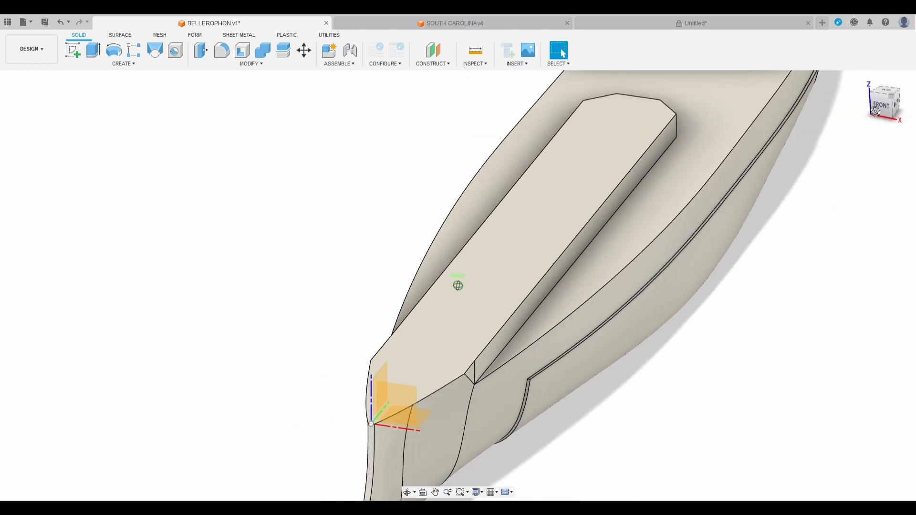
left_click_drag(875, 111, 859, 98)
scroll(453, 340, "down", 3)
scroll(452, 341, "up", 2)
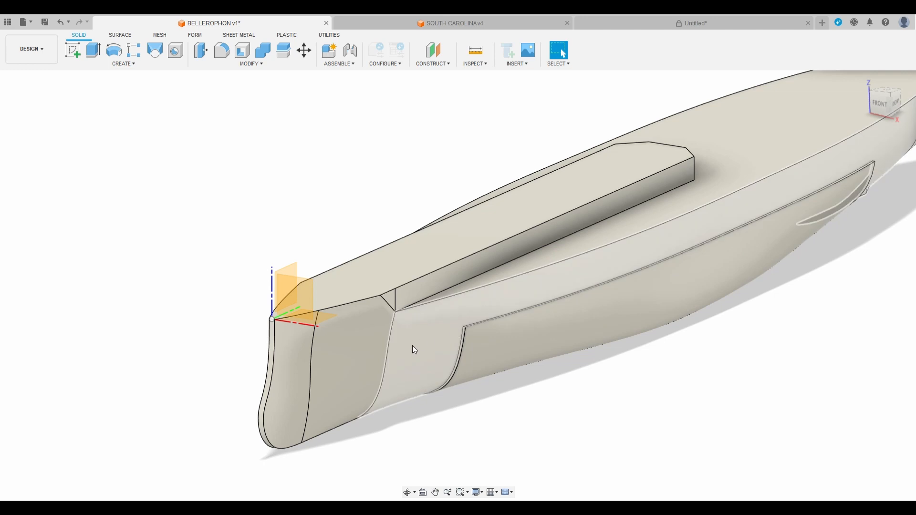
scroll(519, 348, "up", 2)
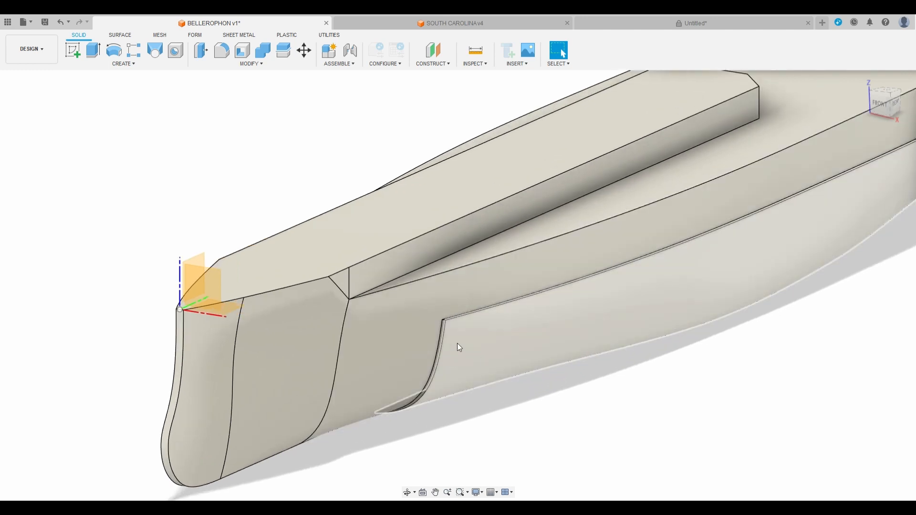
scroll(441, 322, "up", 4)
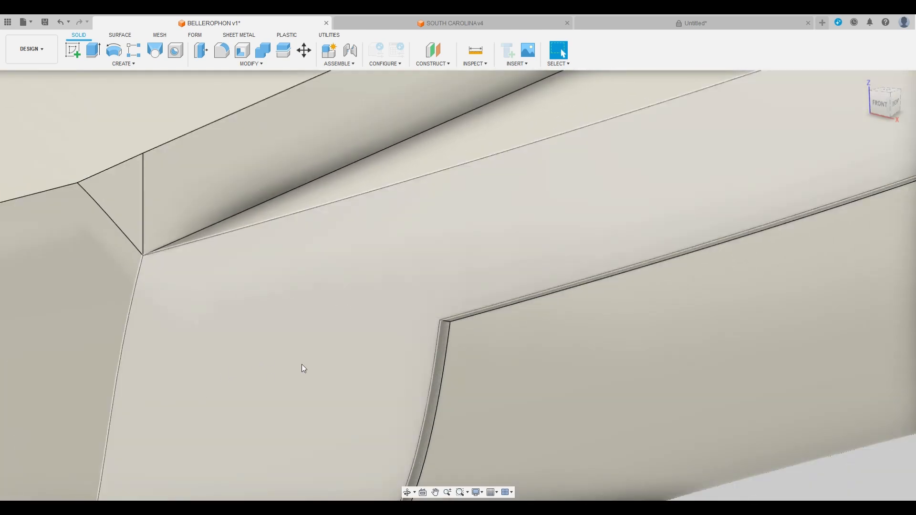
scroll(481, 330, "down", 5)
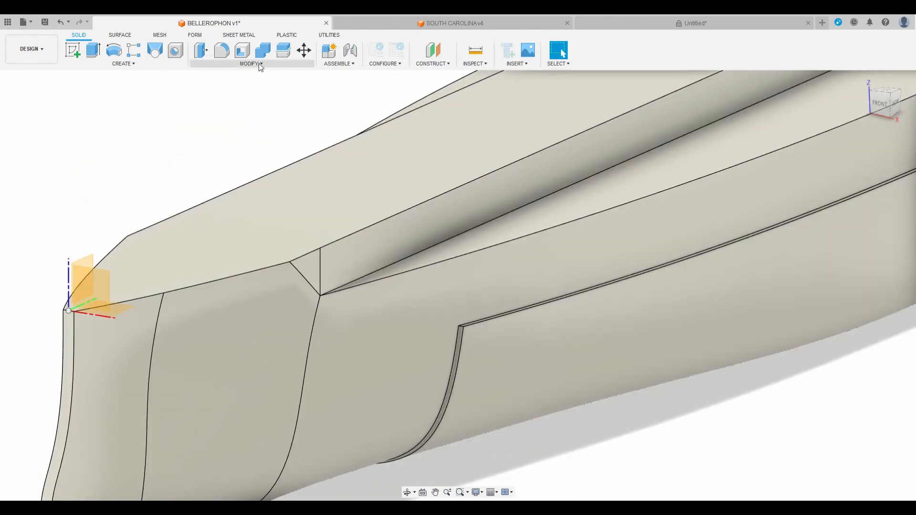
Try to fillet the forward edge of the stepped belt
key("f")
scroll(459, 375, "up", 4)
left_click(466, 361)
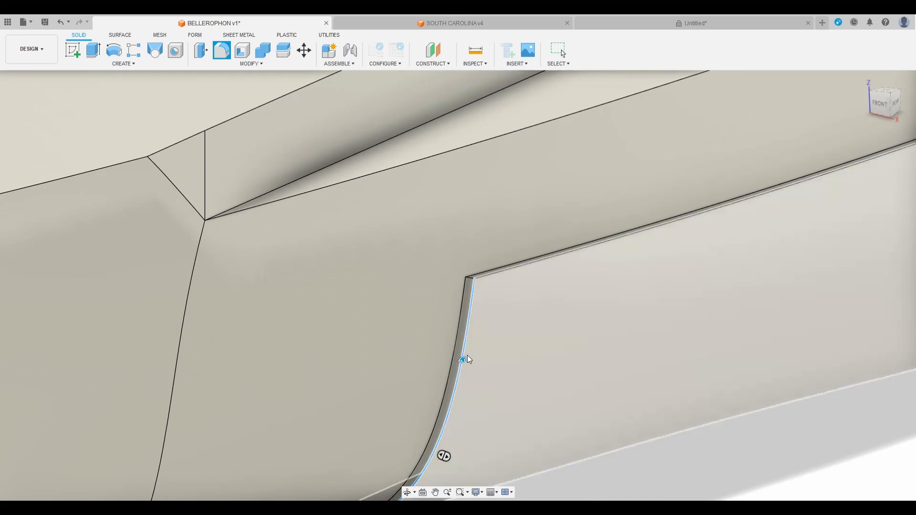
mouse_move(466, 355)
left_mouse_down()
mouse_move(470, 333)
mouse_move(470, 348)
left_mouse_up()
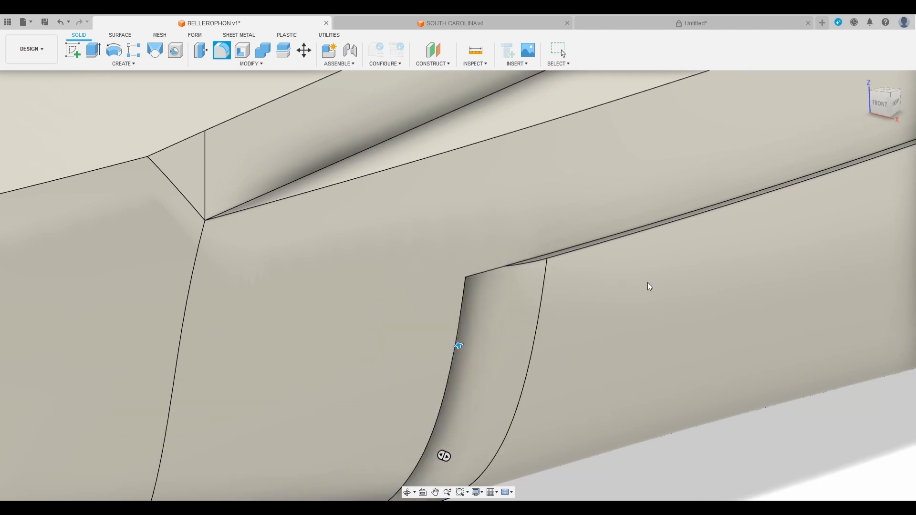
key("Return")
scroll(551, 296, "down", 5)
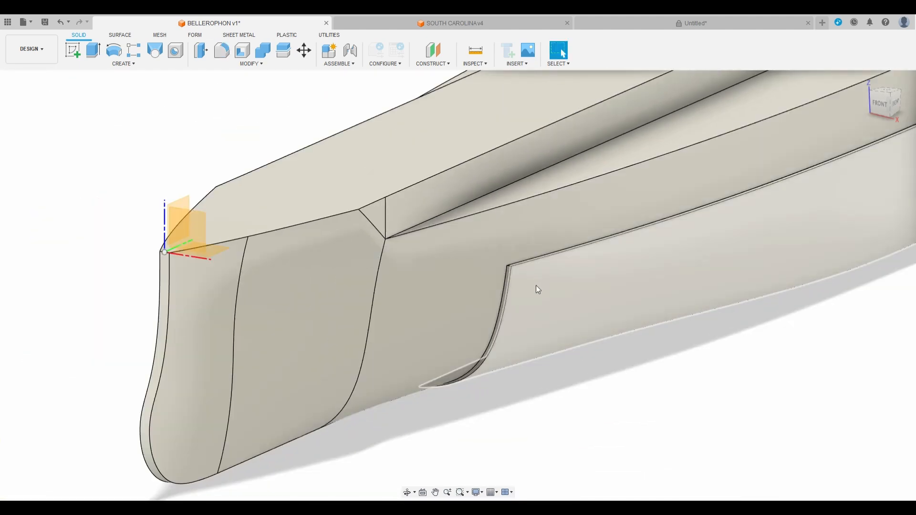
Reopen the belt outline sketch, shift its forward vertical line further forward and its aft vertical line further aft
left_click_drag(884, 111, 865, 110)
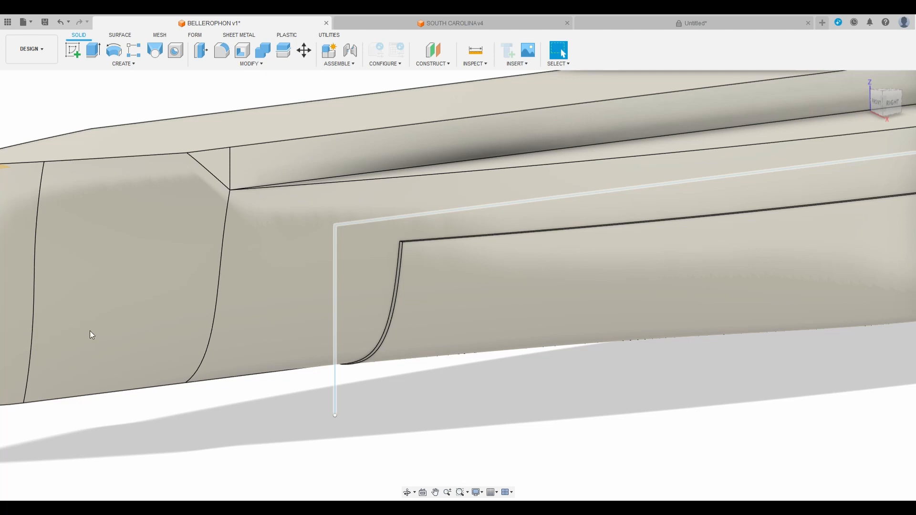
double_click(86, 263)
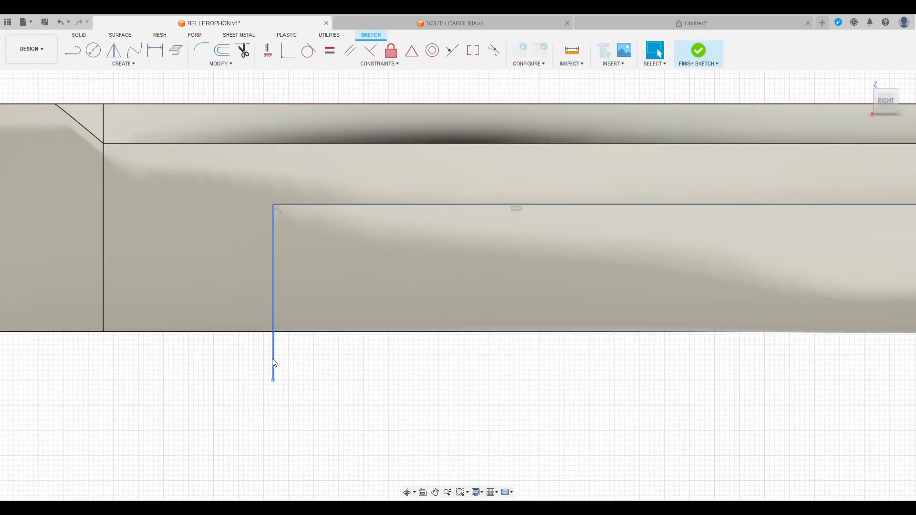
left_click_drag(274, 364, 199, 363)
scroll(198, 359, "down", 6)
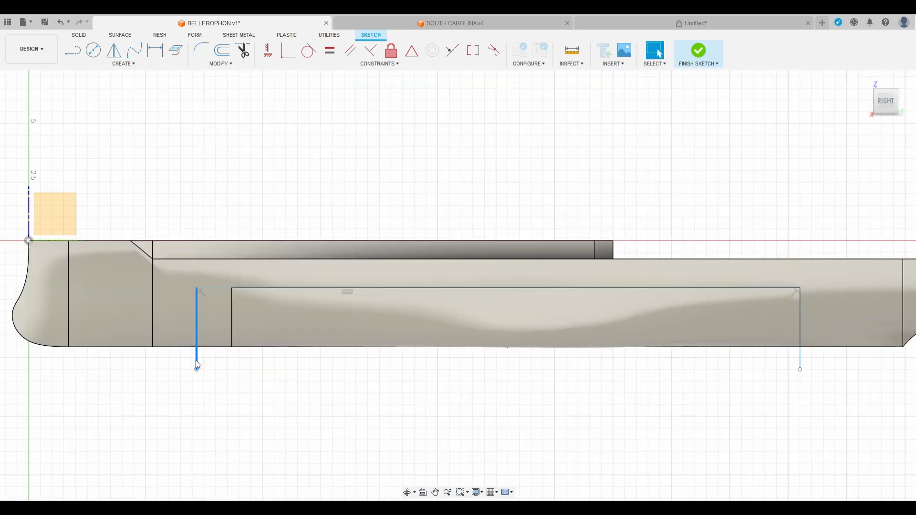
scroll(539, 358, "up", 5)
left_click_drag(622, 372, 681, 375)
scroll(711, 381, "down", 4)
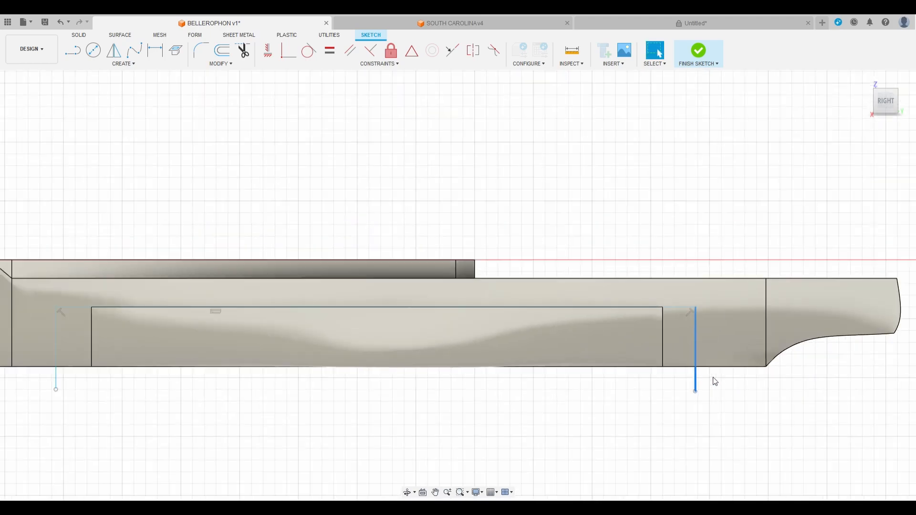
Finish the belt outline sketch and split the main hull body with the lengthened outline
left_click(698, 53)
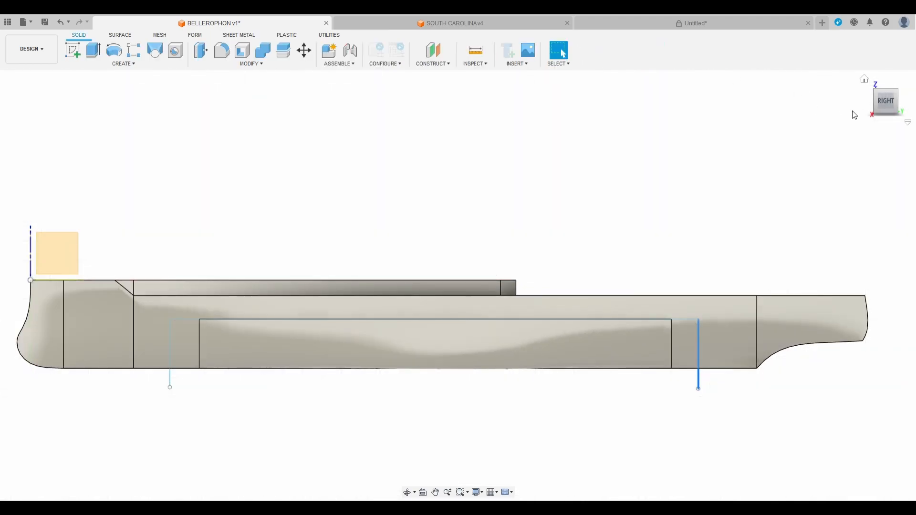
middle_click_drag(910, 91, 912, 125, "shift")
left_click(283, 50)
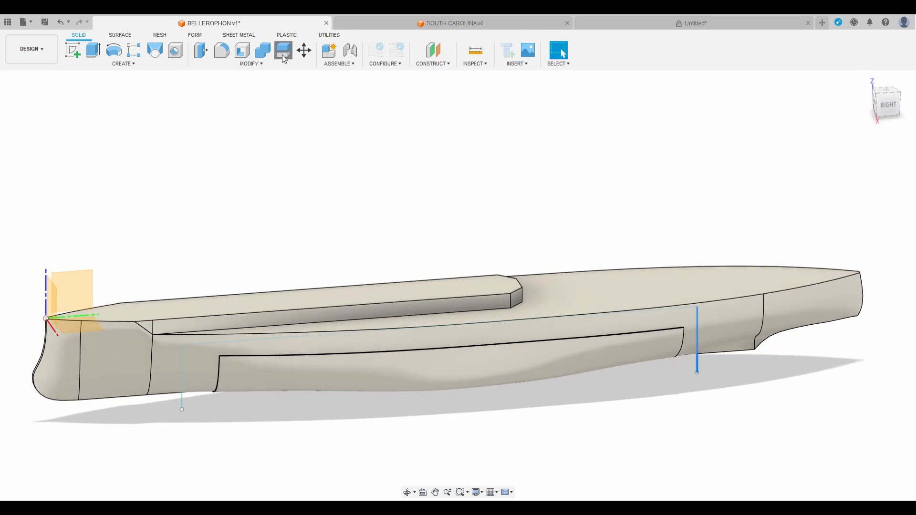
left_click(220, 332)
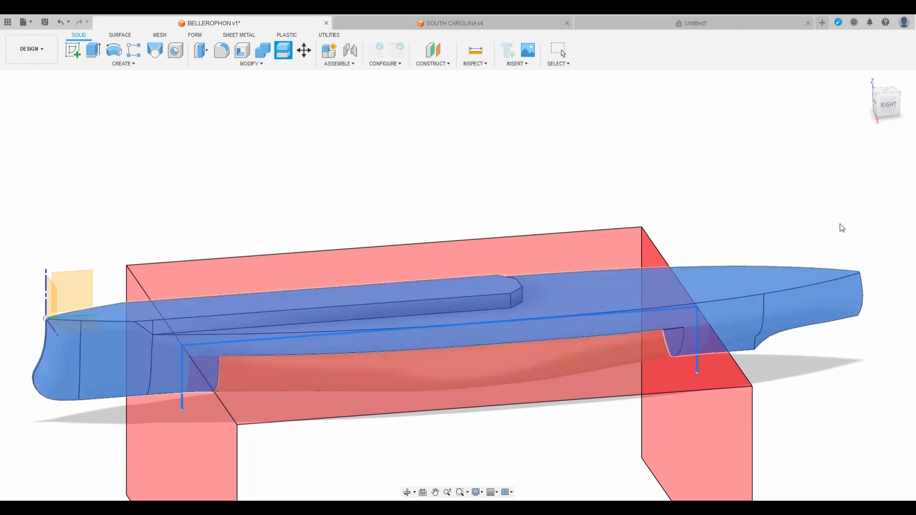
key("Escape")
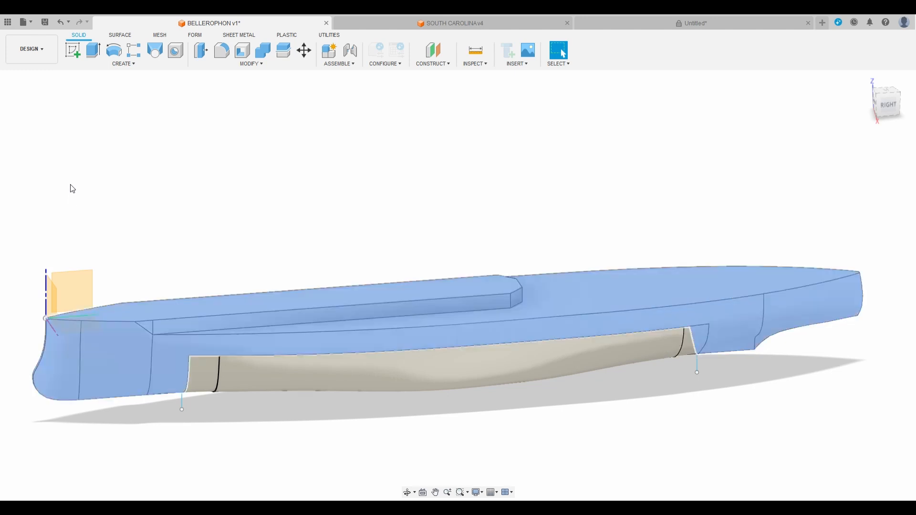
Delete the two small bodies split off between the belt and the hull at the belt's forward and aft ends
left_click(73, 178)
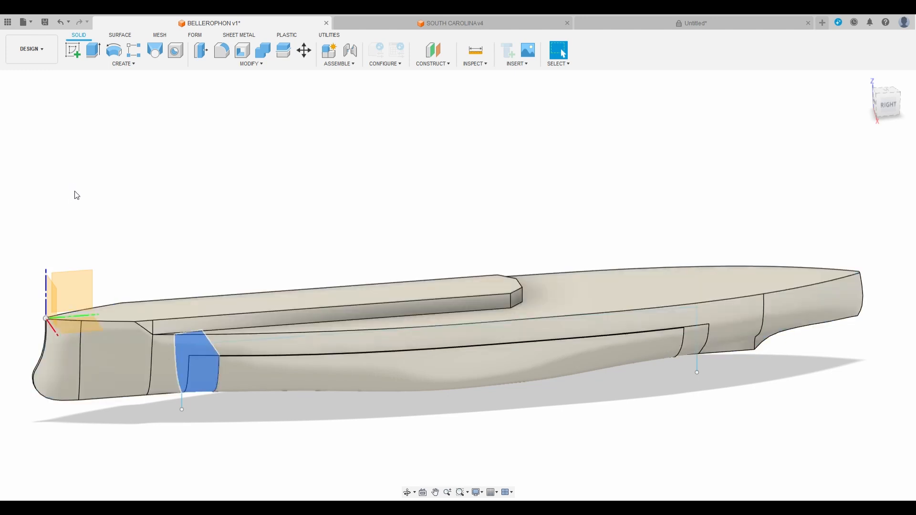
left_click(77, 200)
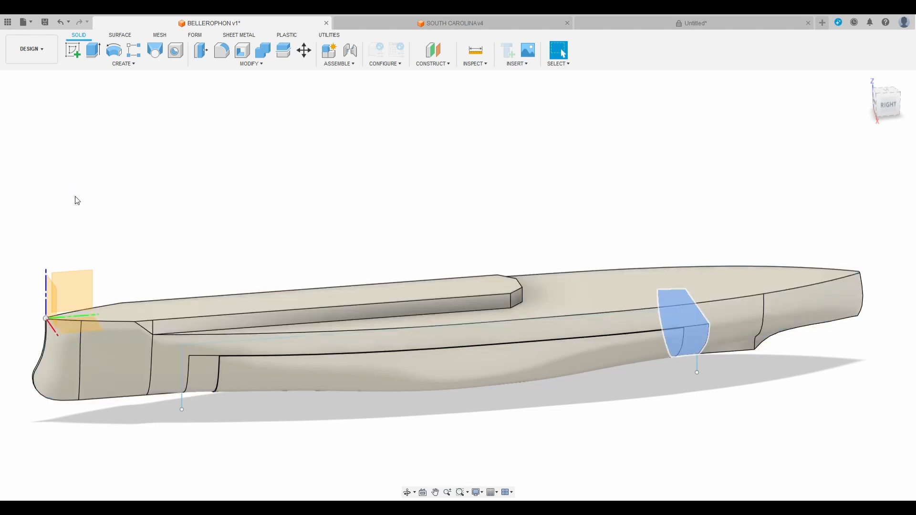
key("Delete")
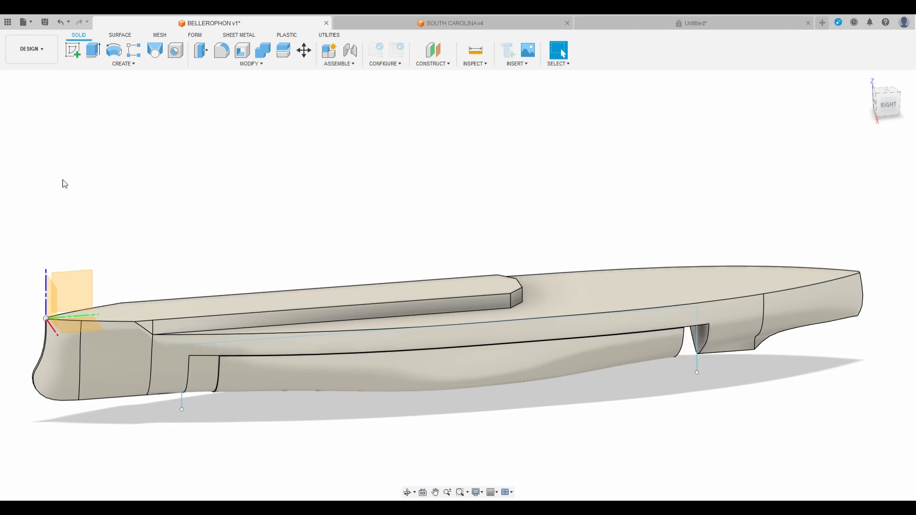
left_click(64, 176)
key("Delete")
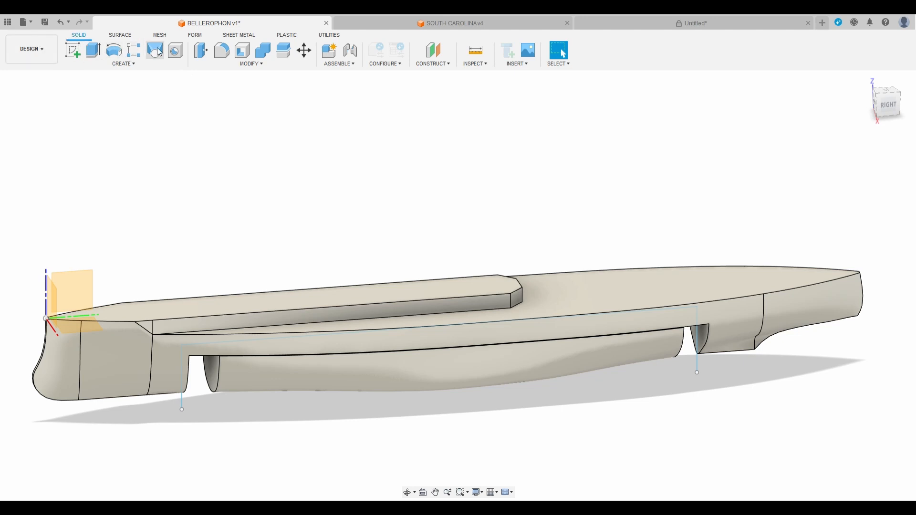
Loft the forward gap closed between the belt's forward end face and the facing hull cut face
scroll(327, 302, "down", 3)
scroll(322, 296, "up", 8)
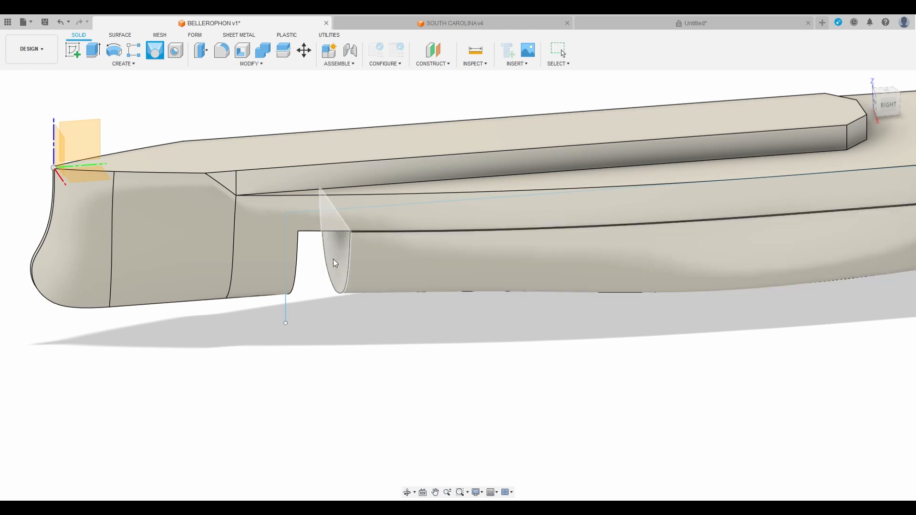
left_click(336, 263)
middle_click_drag(873, 95, 870, 115, "shift")
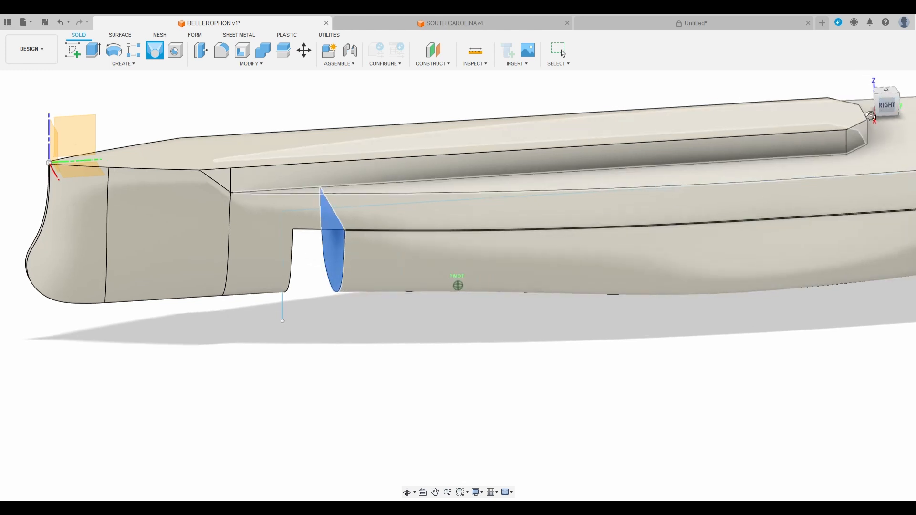
left_click_drag(870, 116, 840, 126)
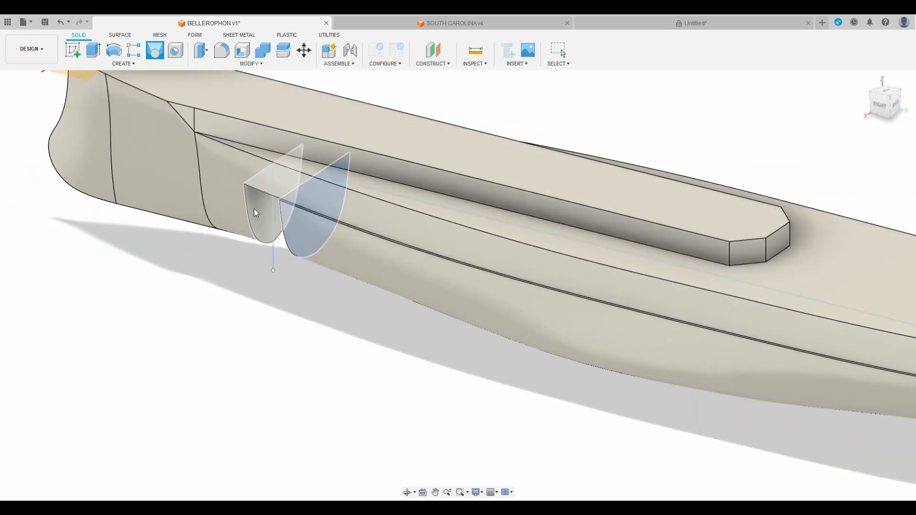
left_click(256, 212)
scroll(271, 195, "up", 8)
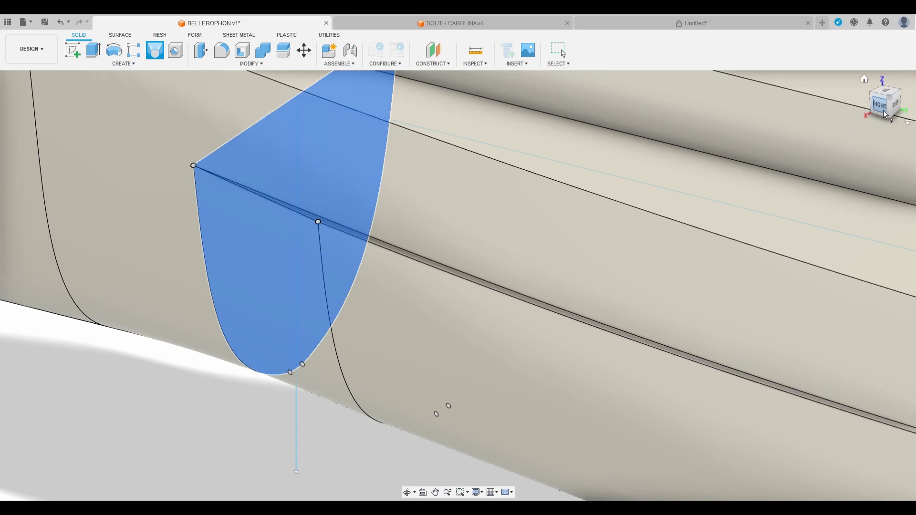
middle_click_drag(539, 315, 573, 271, "shift")
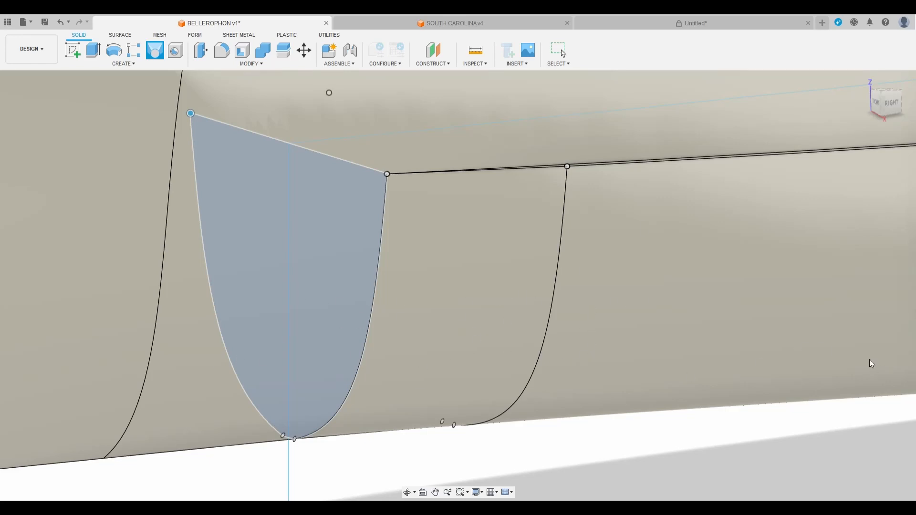
scroll(869, 363, "down", 5)
scroll(311, 330, "down", 5)
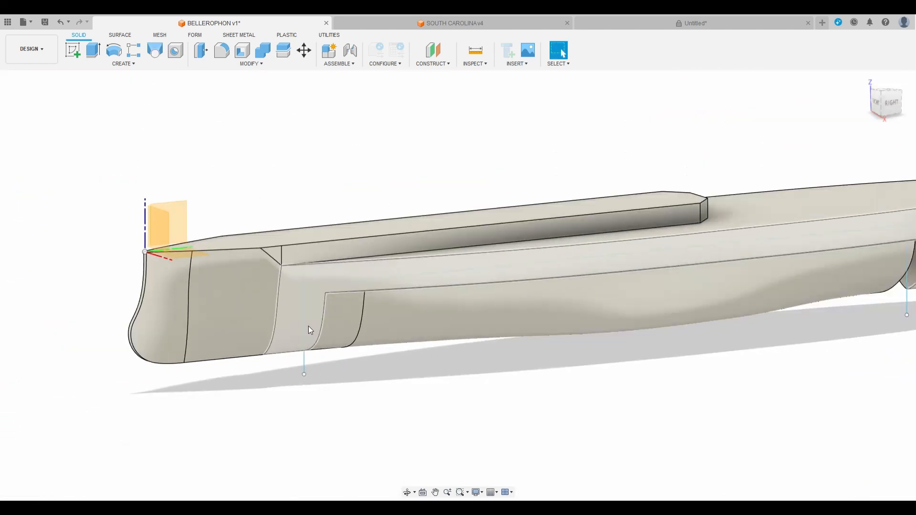
Loft the aft gap closed between the hull cut face near the stern and the belt's aft end face
scroll(311, 330, "down", 3)
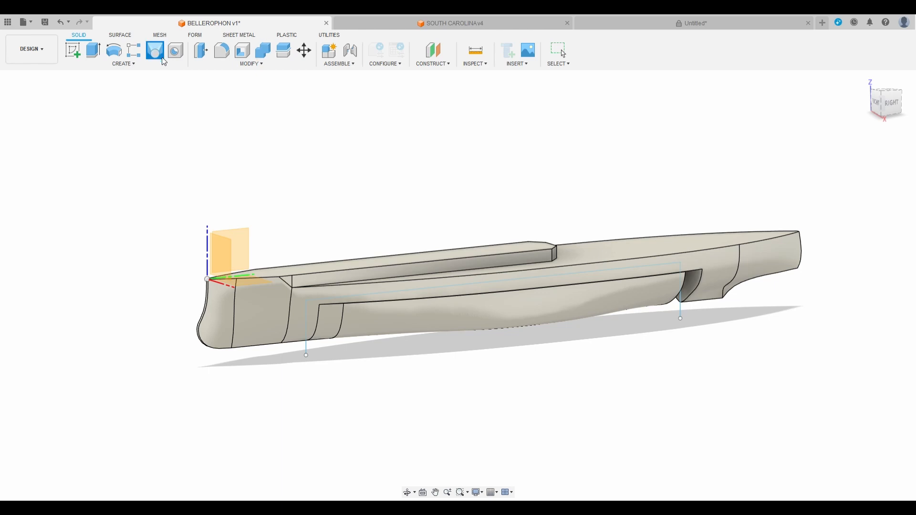
scroll(662, 309, "up", 2)
scroll(525, 310, "down", 5)
scroll(666, 320, "up", 10)
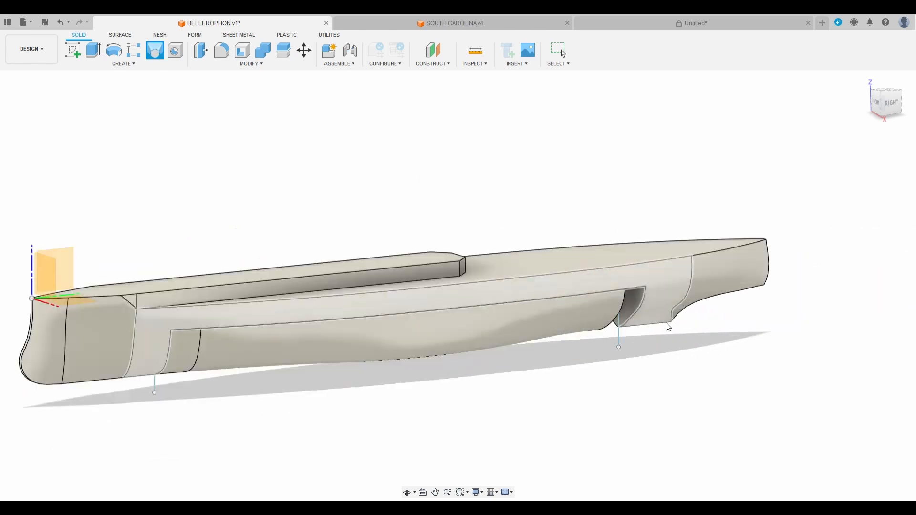
scroll(624, 305, "down", 1)
left_click(582, 251)
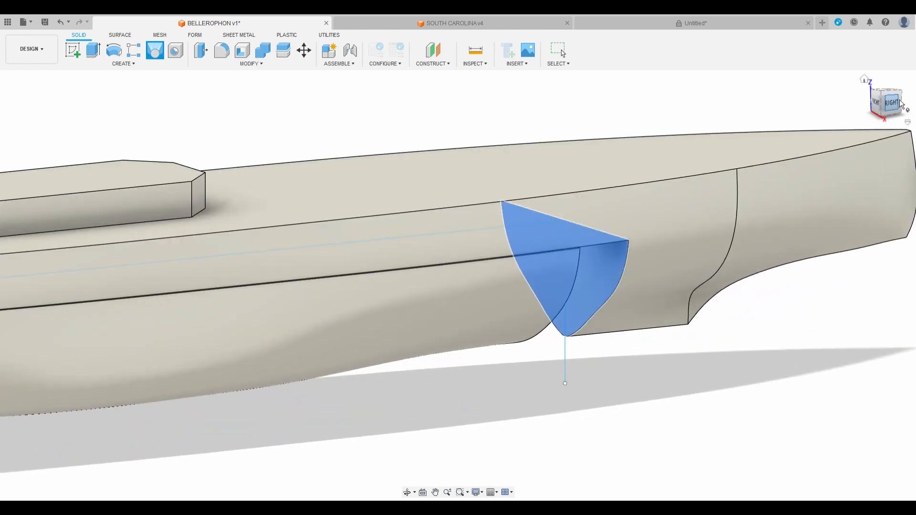
left_click_drag(888, 104, 806, 124)
scroll(242, 215, "down", 4)
scroll(518, 253, "up", 4)
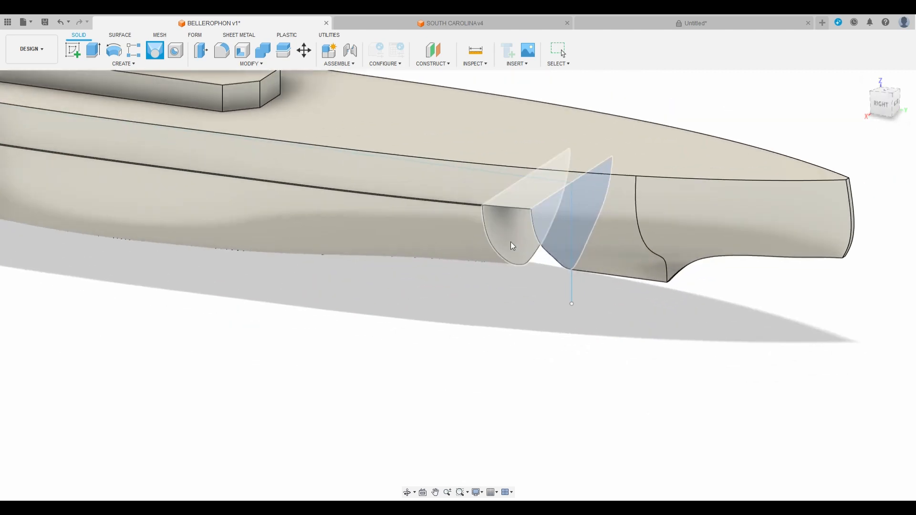
key("Delete")
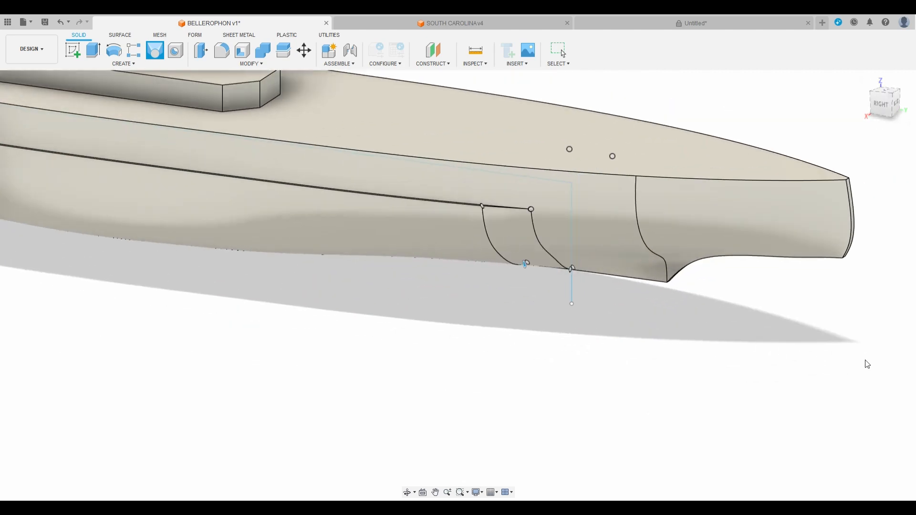
Combine the hull, the midship belt body and both lofted transitions into one body
scroll(472, 210, "up", 5)
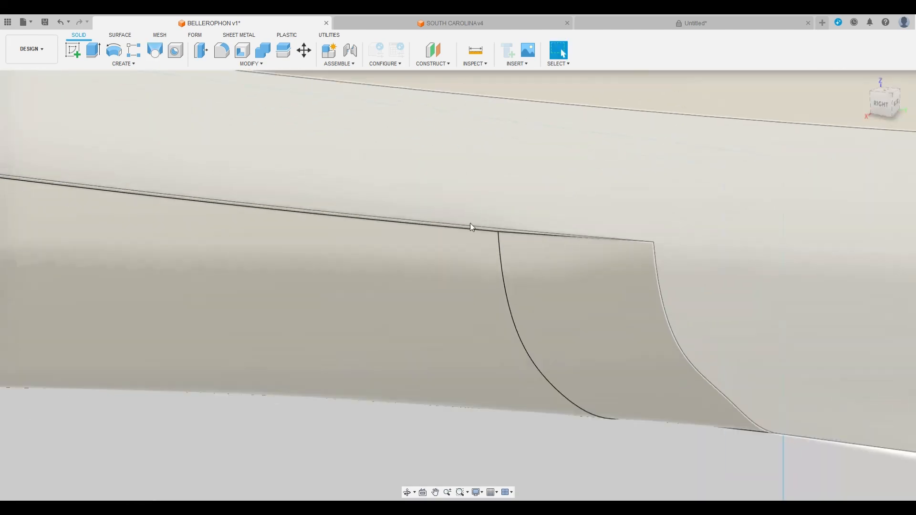
scroll(633, 327, "down", 5)
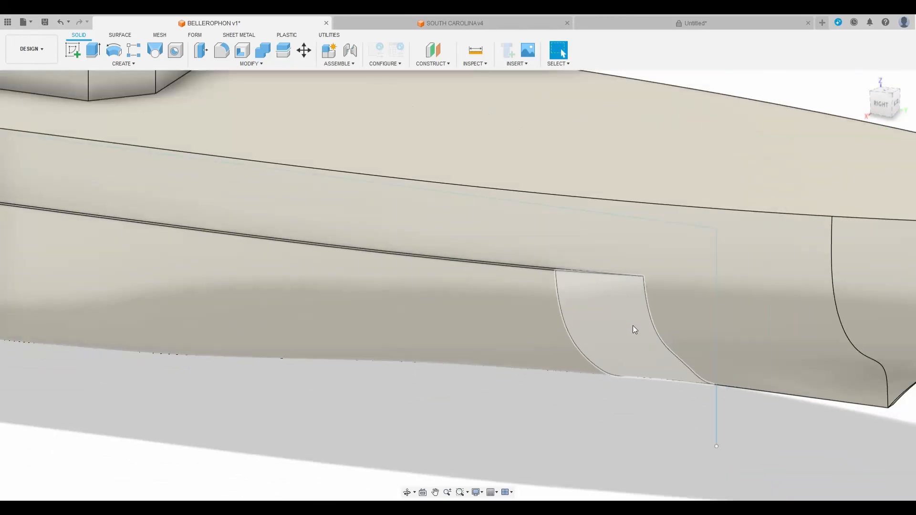
left_click(262, 50)
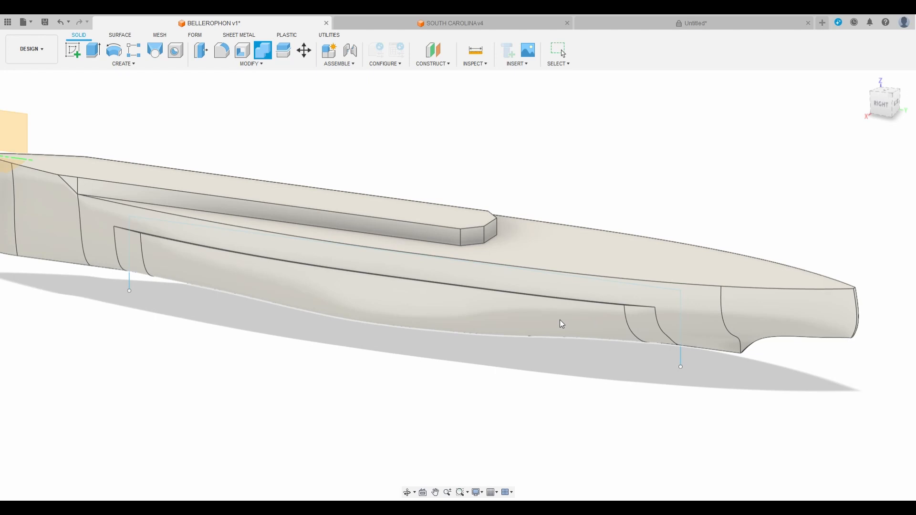
left_click(560, 320)
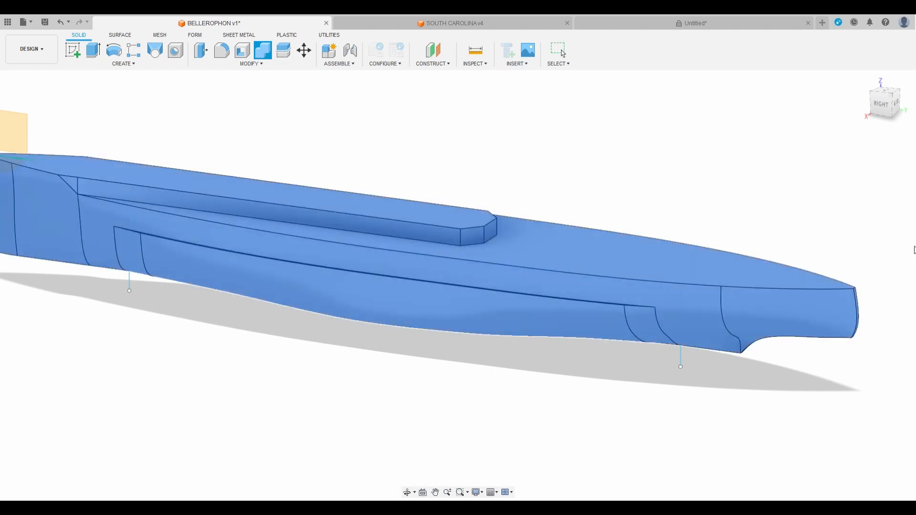
key("Escape")
Split the combined hull along the lengthwise centre plane and delete the half on the negative X side
scroll(381, 310, "down", 4)
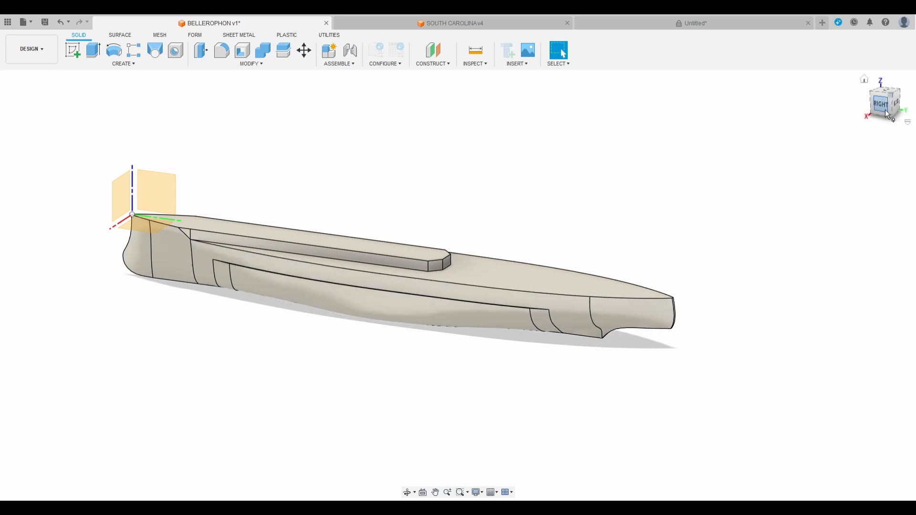
mouse_move(885, 109)
left_mouse_down()
mouse_move(915, 114)
mouse_move(905, 81)
left_mouse_up()
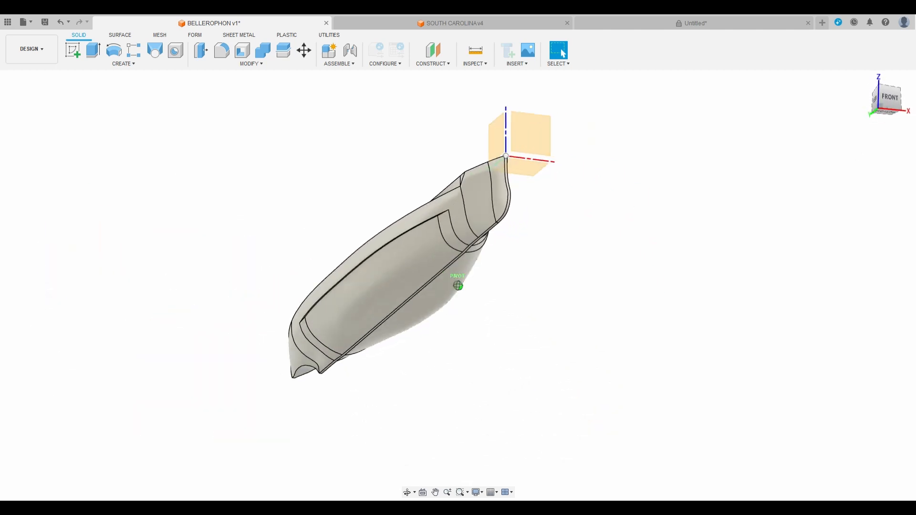
scroll(447, 219, "up", 2)
scroll(447, 219, "up", 3)
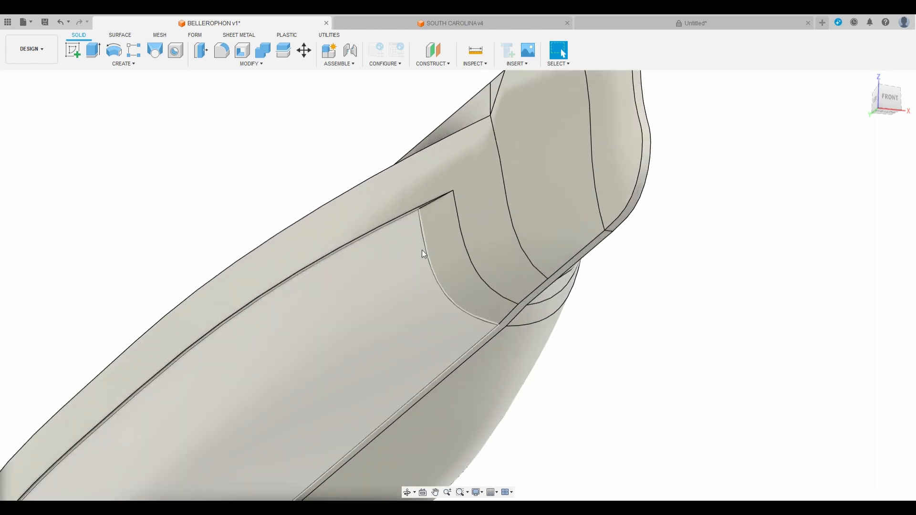
left_click_drag(894, 100, 864, 120)
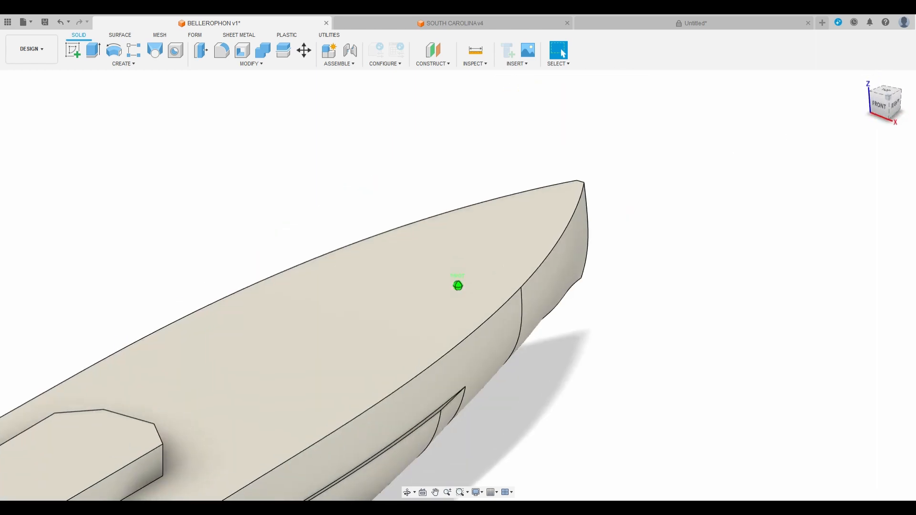
scroll(691, 145, "down", 4)
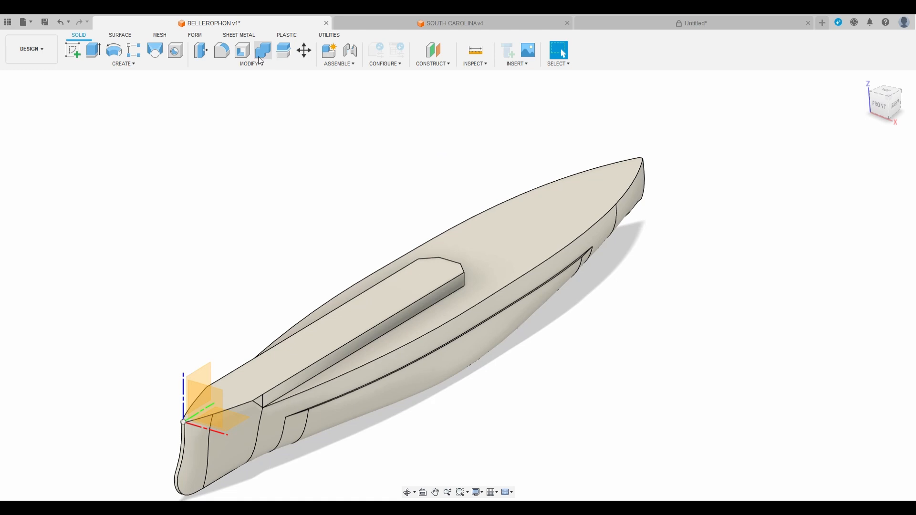
left_click(284, 50)
left_click(396, 322)
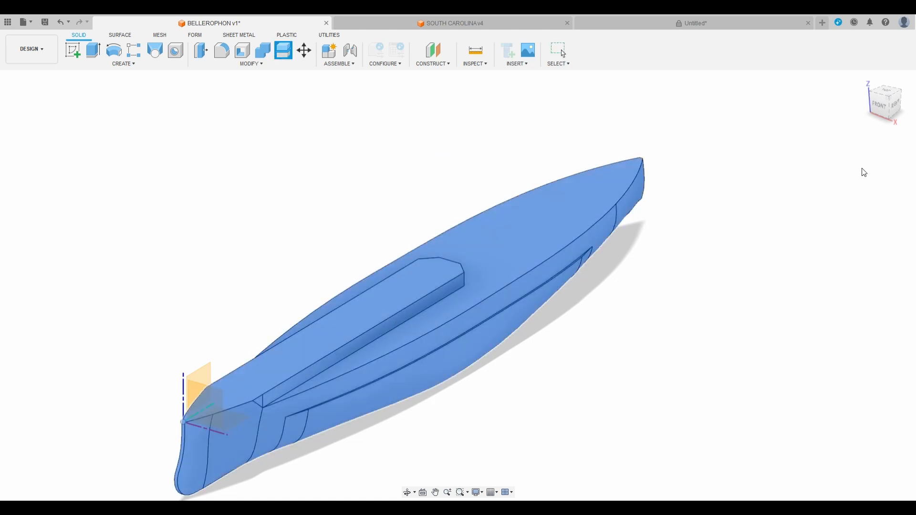
left_click(208, 369)
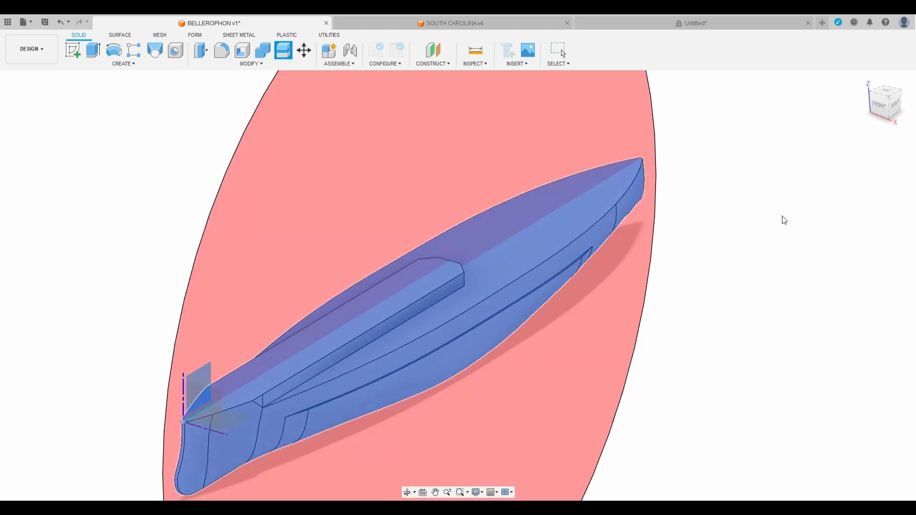
key("Return")
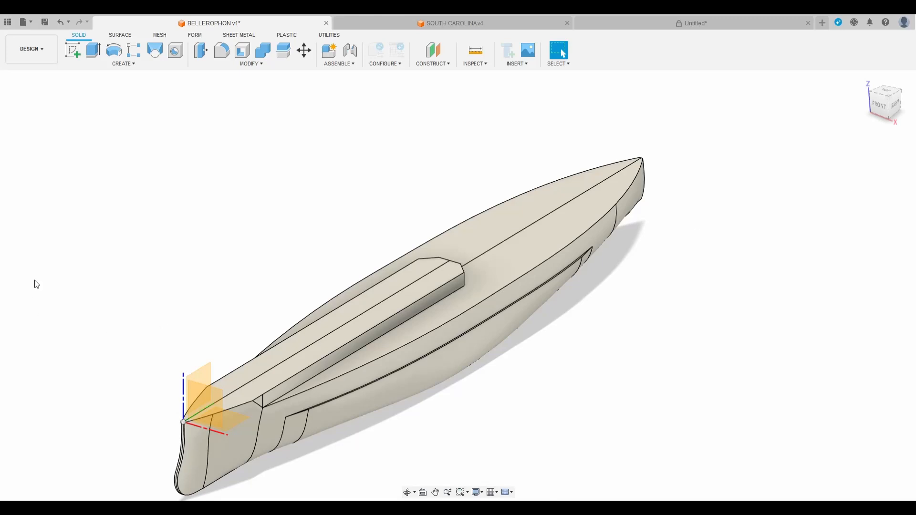
left_click(67, 163)
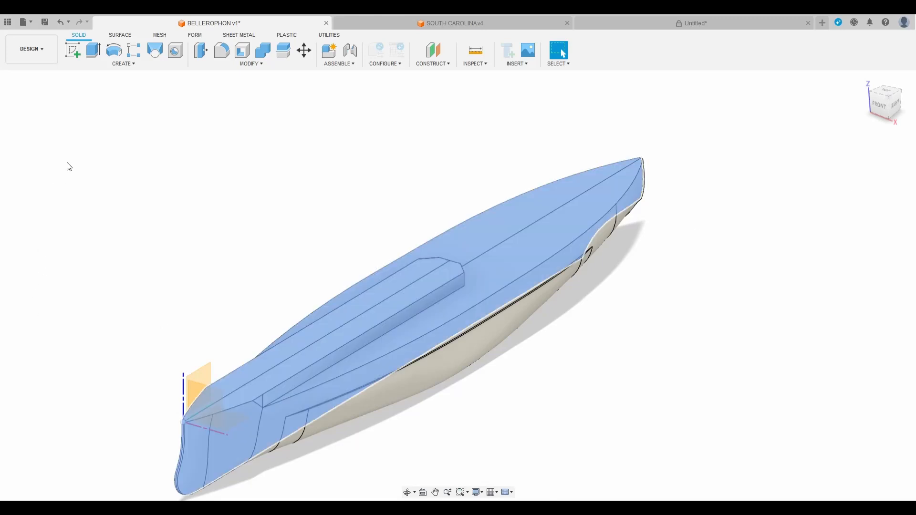
key("Delete")
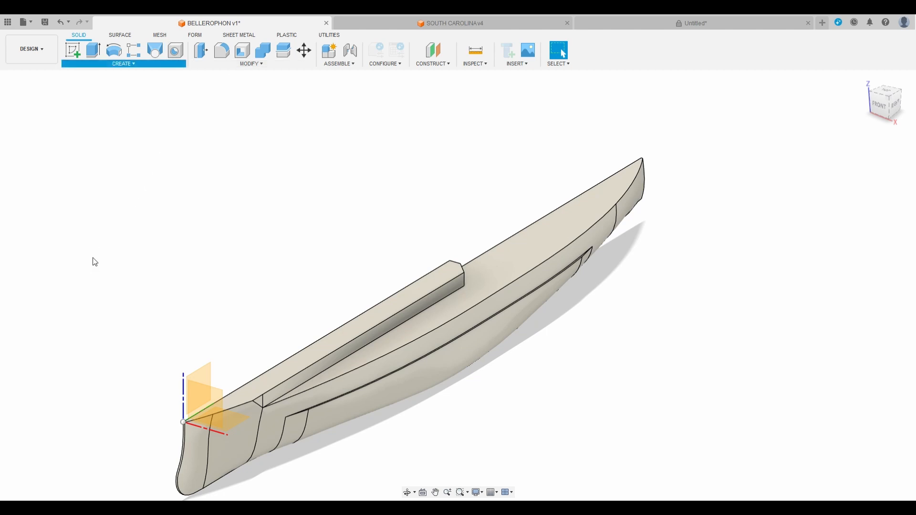
Mirror the remaining half hull about its flat centreline face to form the complete symmetrical hull
left_click(507, 323)
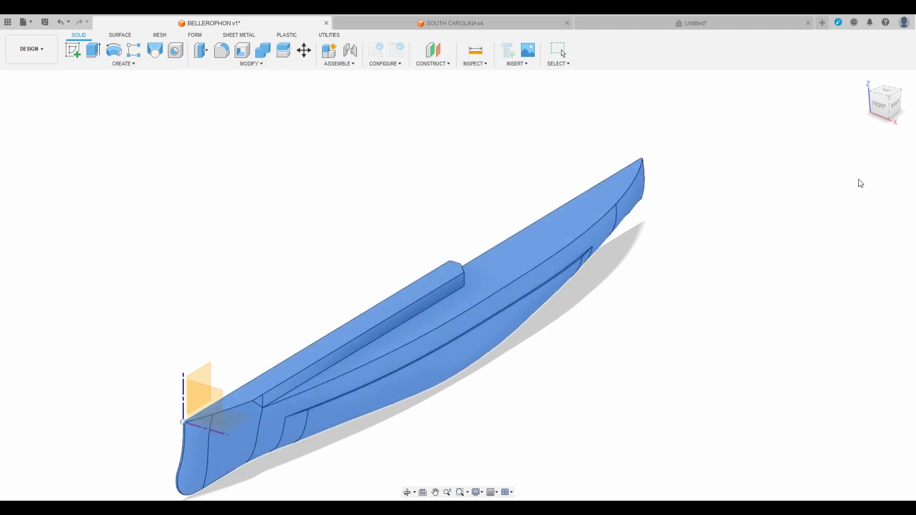
left_click_drag(882, 109, 909, 105)
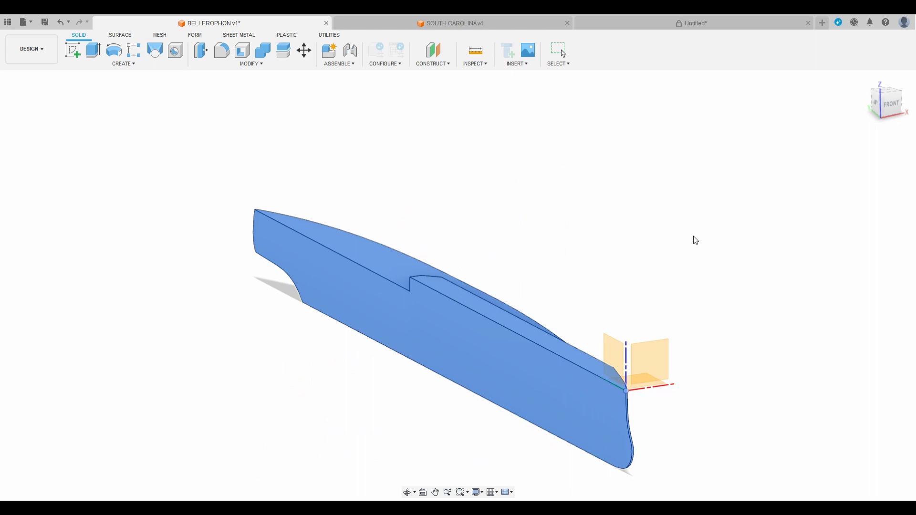
left_click(480, 361)
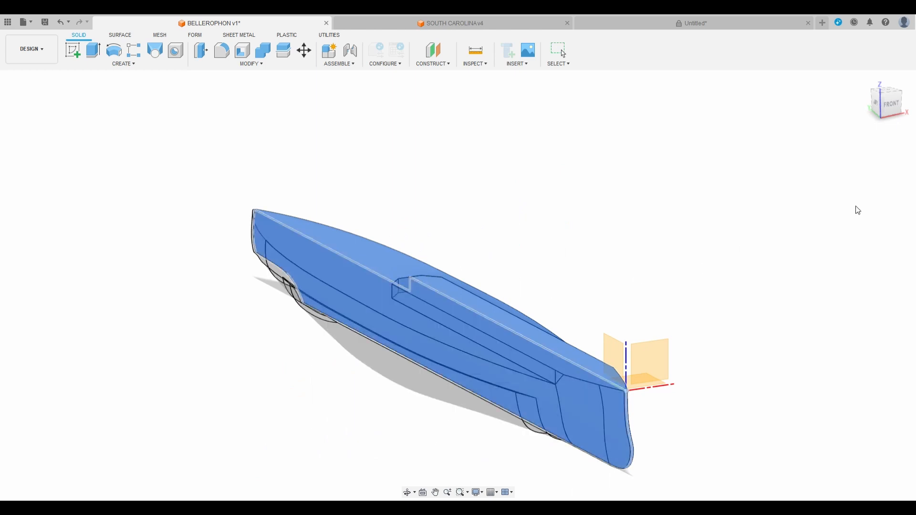
left_click(858, 210)
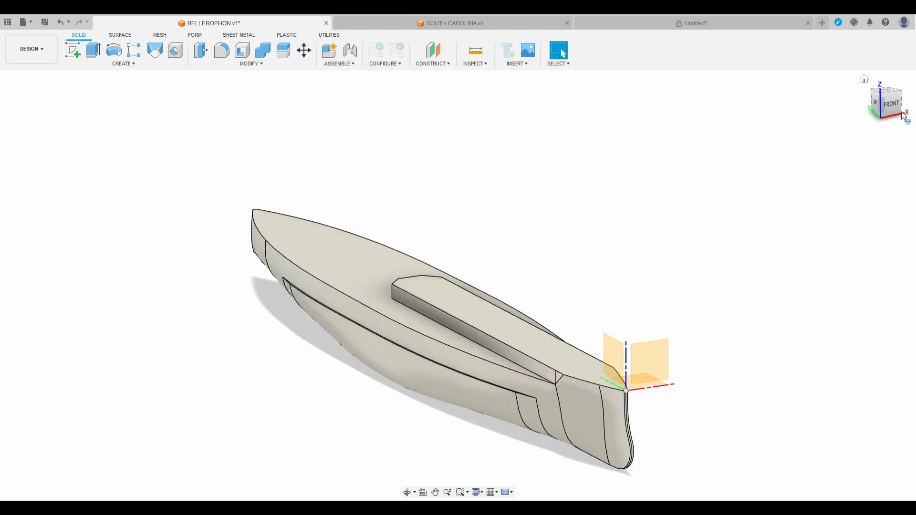
Examine the mirrored hull from the bow, side, underside and above, checking how the side belts and their transitions blend in
left_click_drag(898, 108, 866, 111)
scroll(252, 427, "up", 5)
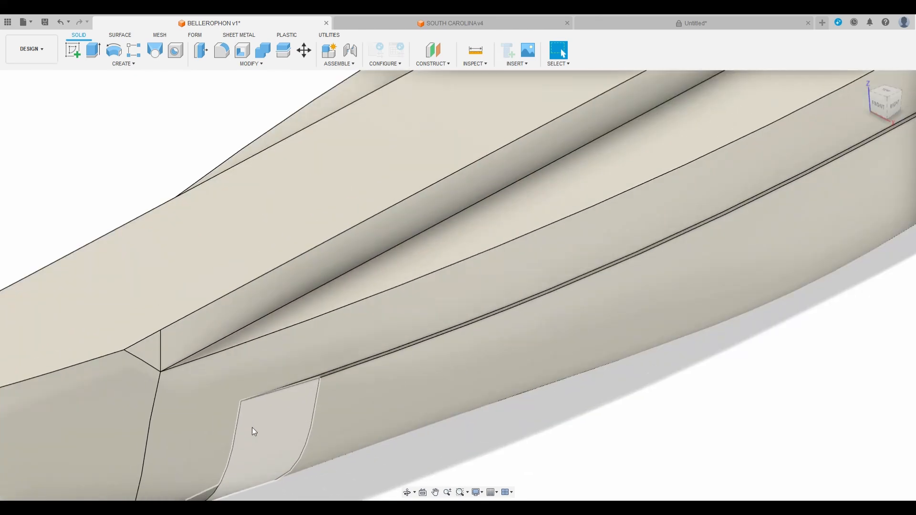
scroll(252, 428, "down", 3)
scroll(525, 354, "down", 2)
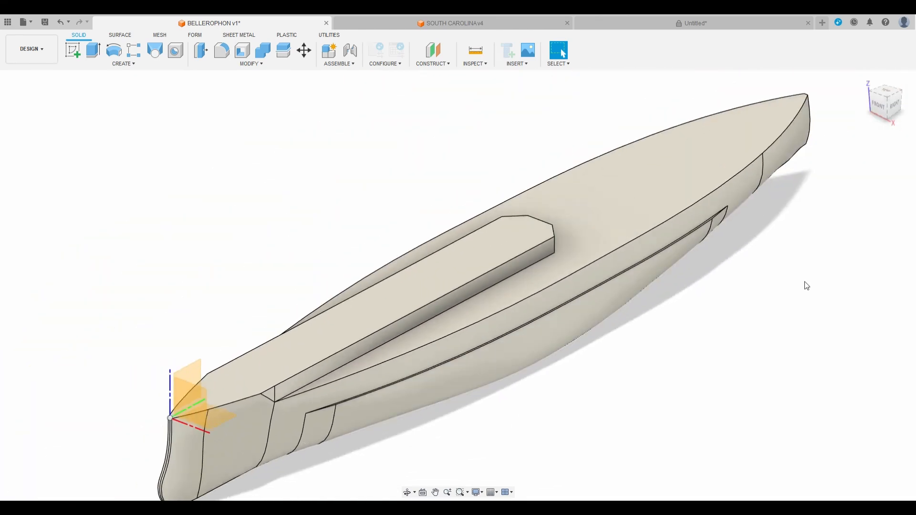
mouse_move(890, 105)
left_mouse_down()
mouse_move(871, 93)
mouse_move(899, 105)
mouse_move(888, 97)
left_mouse_up()
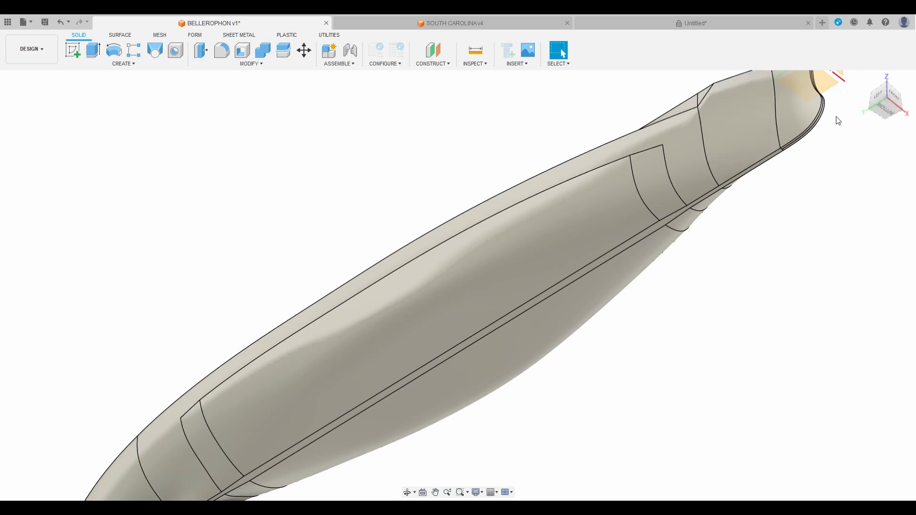
left_click(863, 79)
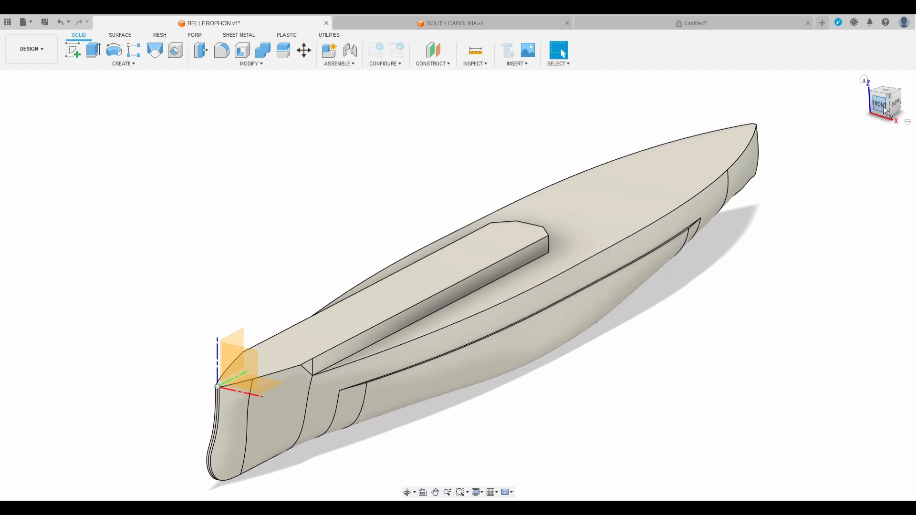
mouse_move(883, 107)
left_mouse_down()
mouse_move(876, 81)
mouse_move(879, 94)
left_mouse_up()
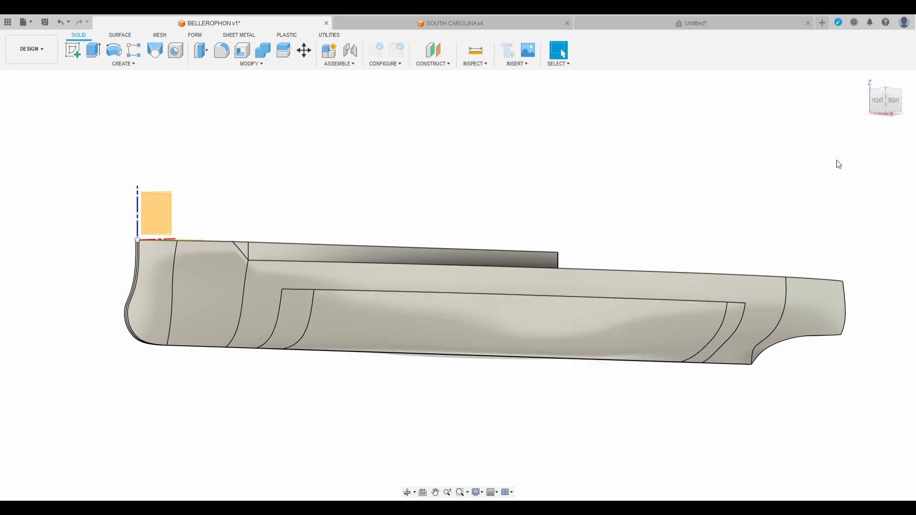
left_click(891, 95)
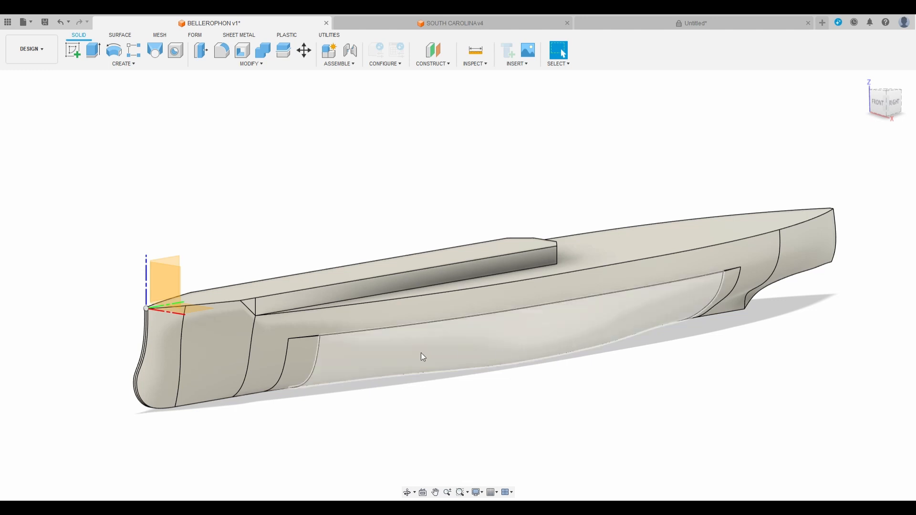
mouse_move(890, 104)
left_mouse_down()
mouse_move(763, 115)
mouse_move(754, 160)
left_mouse_up()
scroll(315, 393, "up", 5)
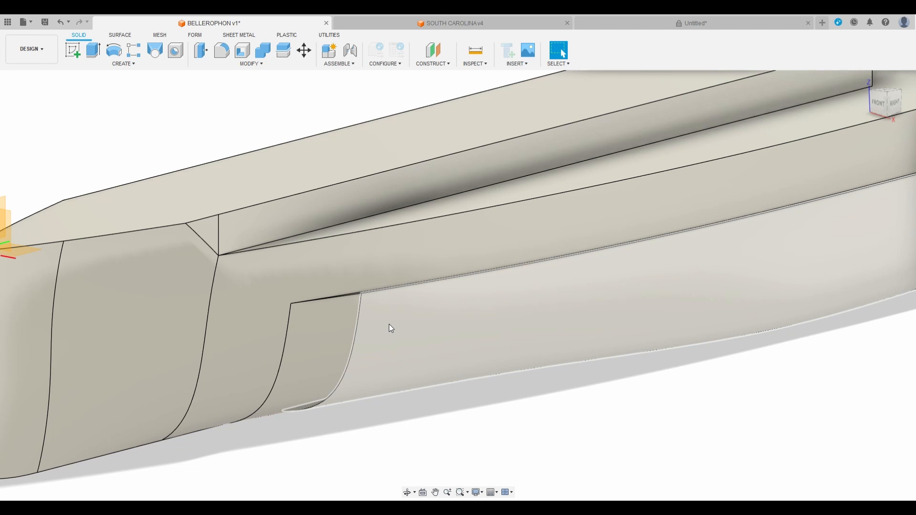
scroll(389, 327, "down", 5)
scroll(298, 319, "down", 2)
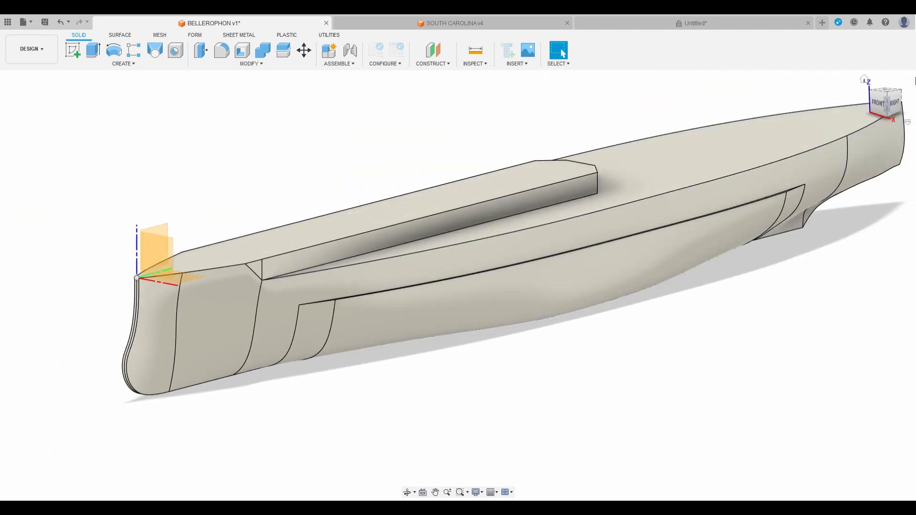
left_click_drag(894, 104, 143, 124)
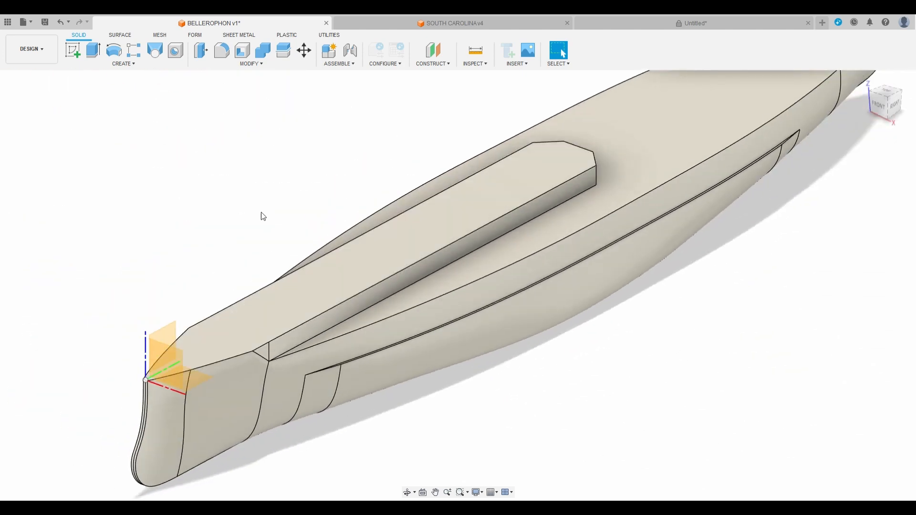
left_click_drag(894, 109, 878, 82)
scroll(515, 362, "down", 3)
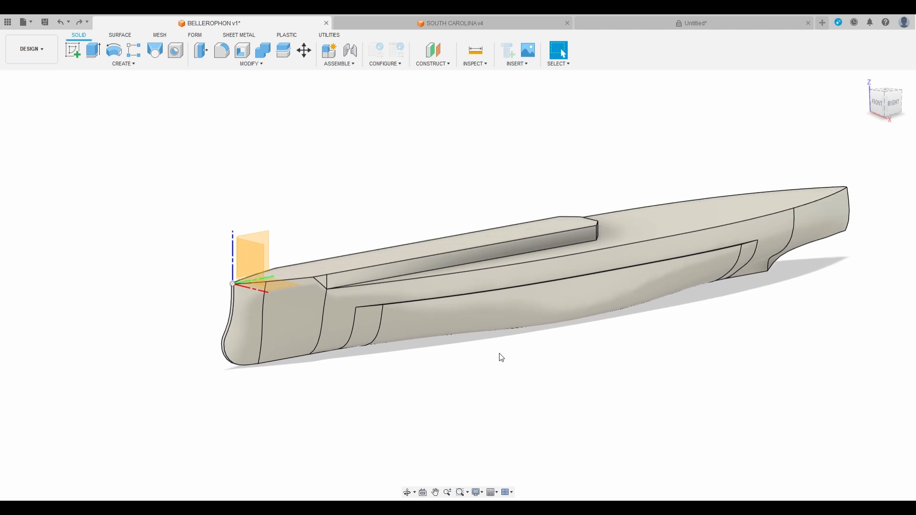
Undo the mirror, split, combine, lofts and belt sketches, back to the plain hull without side belts
key("ctrl+z")
key("ctrl+z")
key("ctrl+z")
key("ctrl+z")
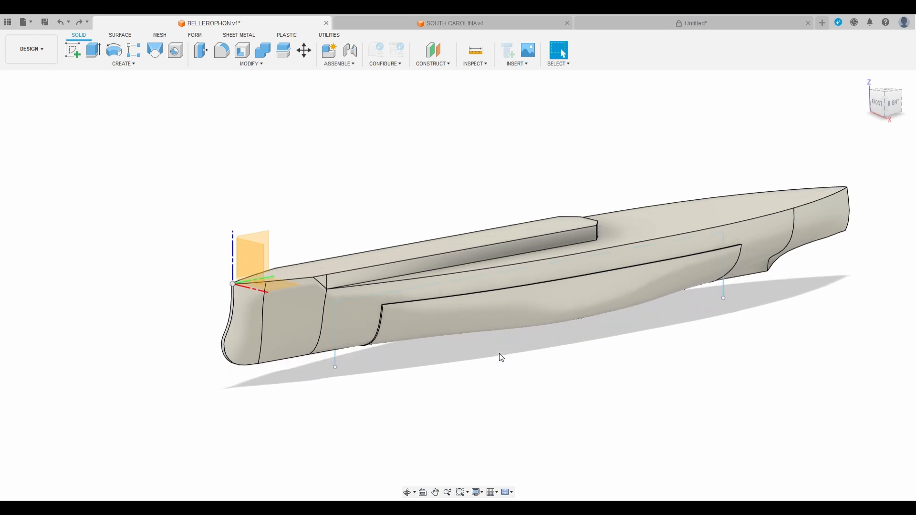
key("ctrl+z")
key("ctrl+z")
key("ctrl+z")
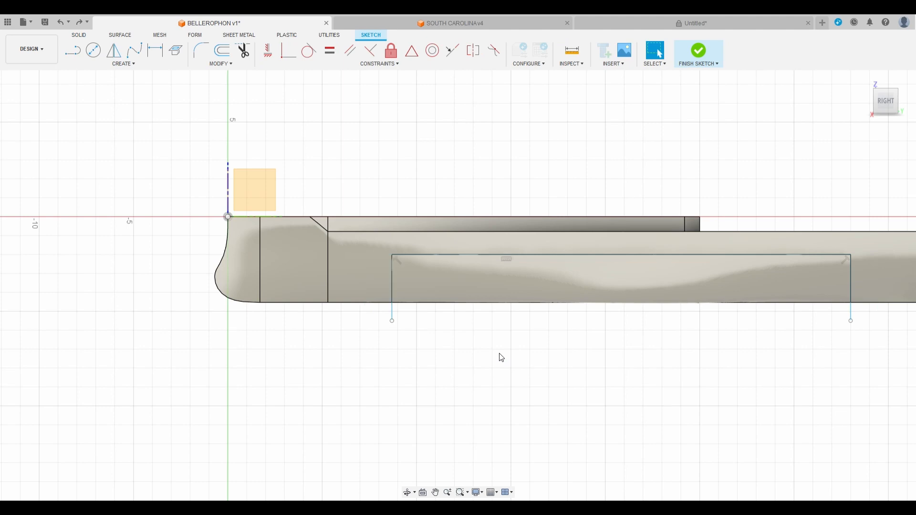
key("ctrl+z")
key("ctrl+z")
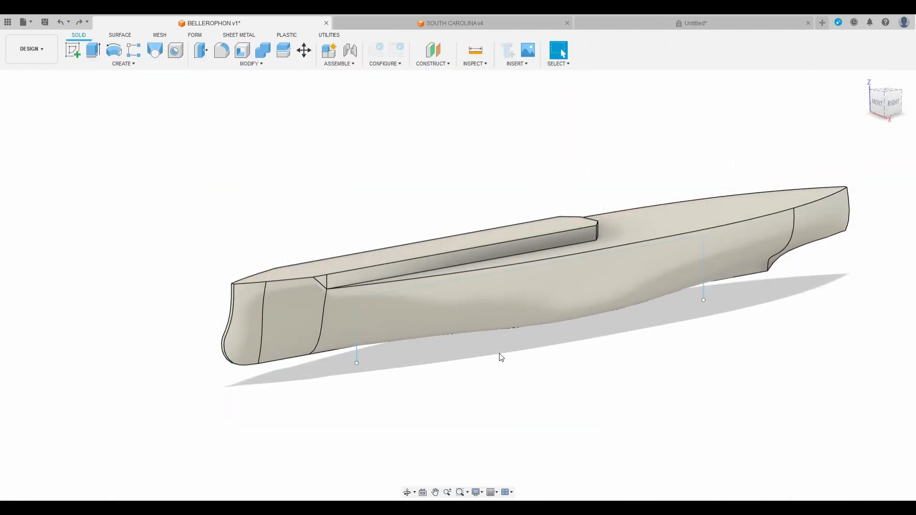
key("ctrl+z")
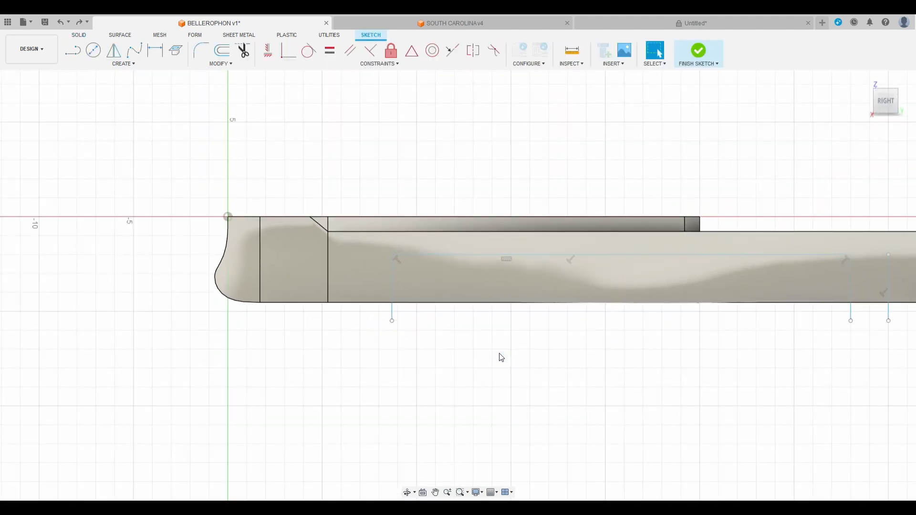
key("ctrl+z")
key("ctrl+z")
key("ctrl+z")
key("ctrl+z")
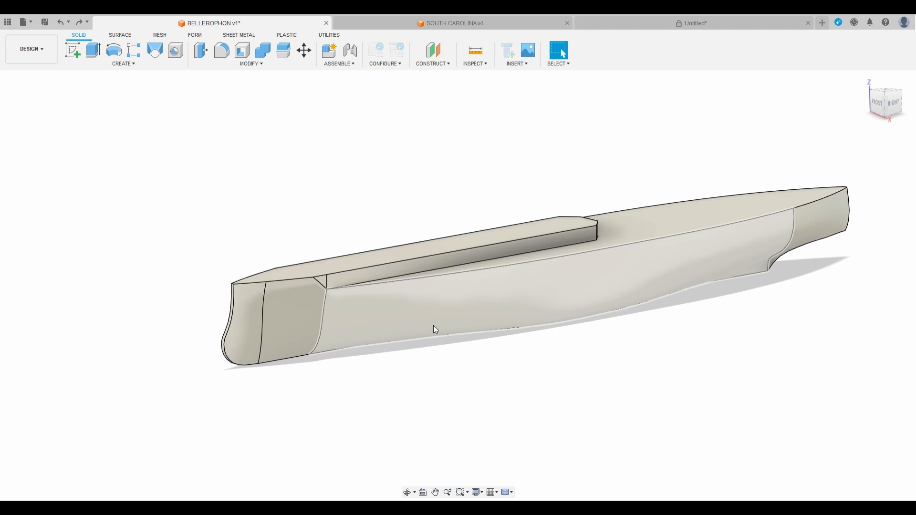
Start an offset construction plane from the main deck face and lower it 1.50 into the hull
scroll(220, 357, "down", 3)
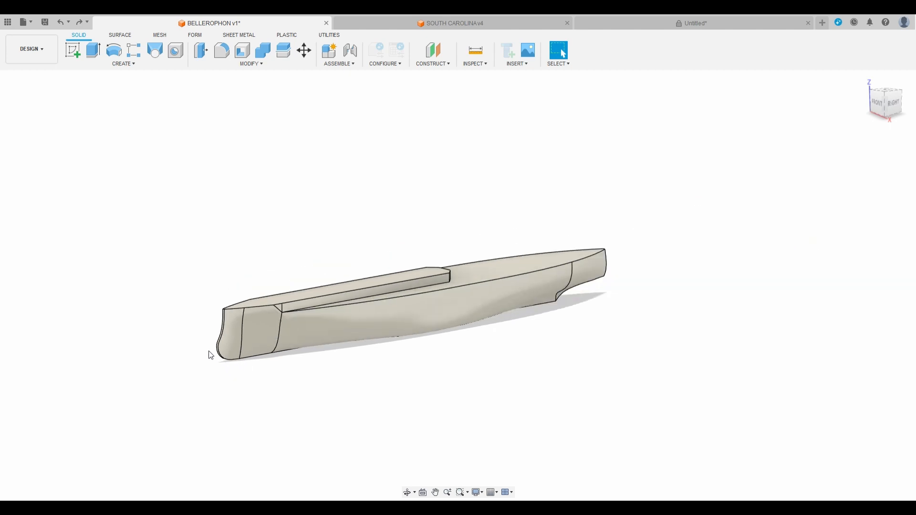
scroll(246, 342, "up", 2)
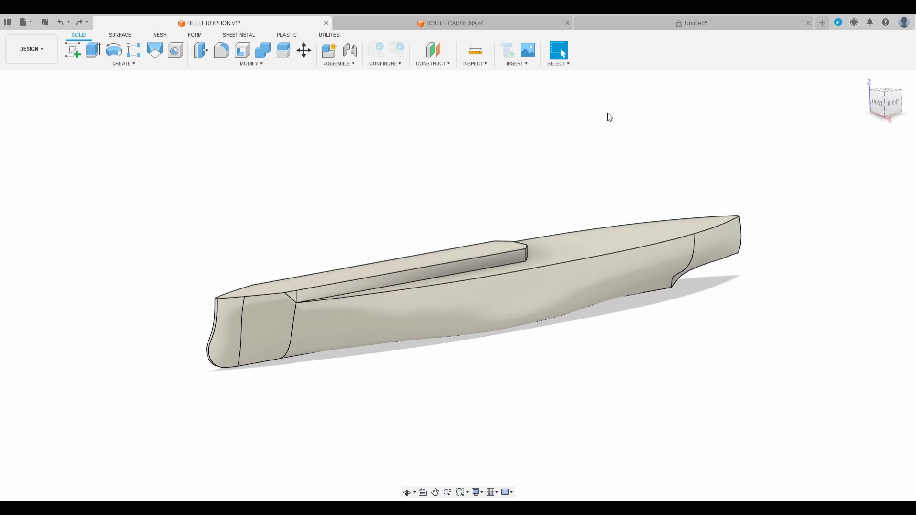
left_click(439, 58)
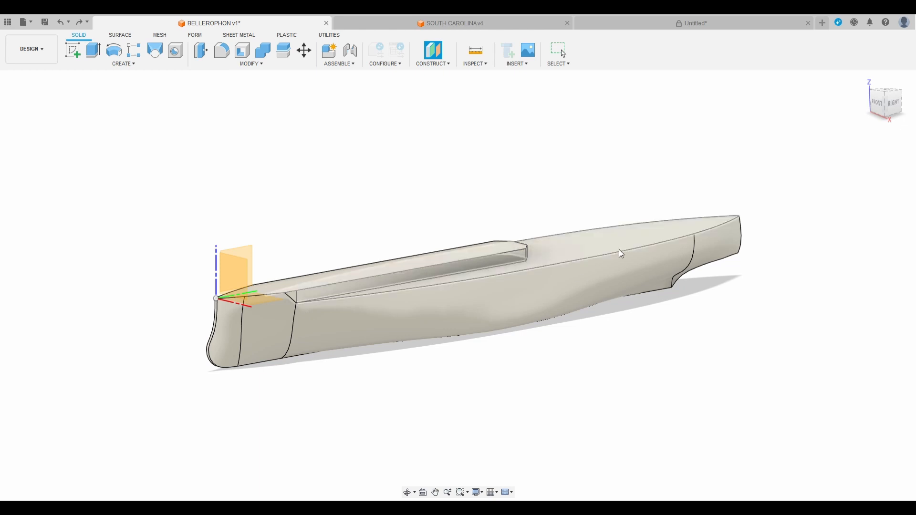
scroll(487, 248, "down", 1)
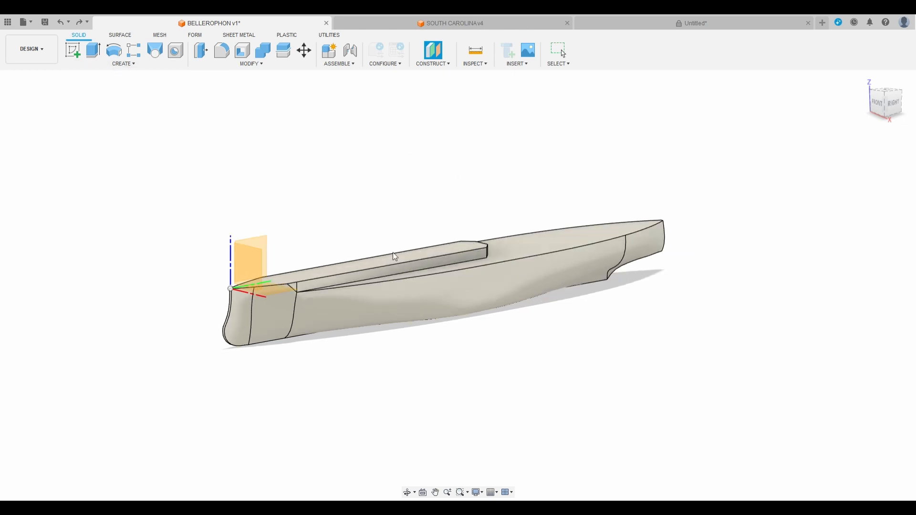
scroll(505, 252, "up", 3)
left_click(564, 261)
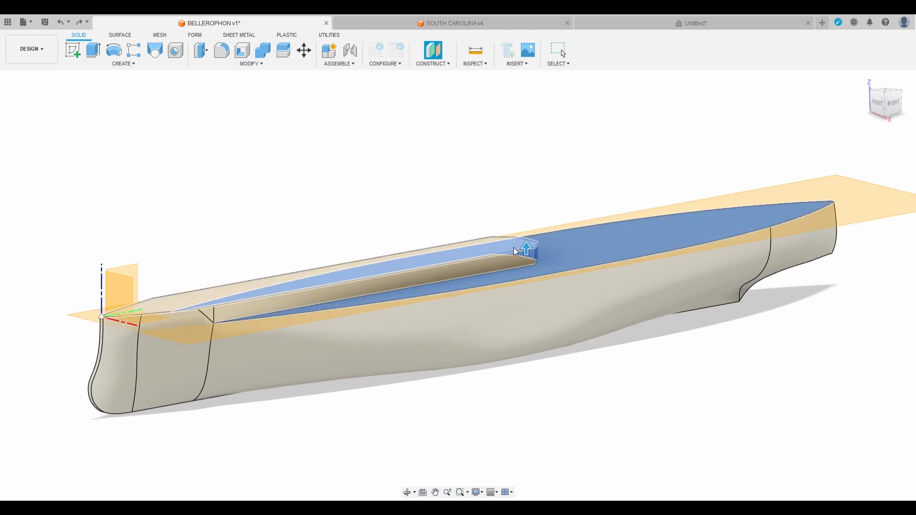
left_click_drag(526, 248, 527, 298)
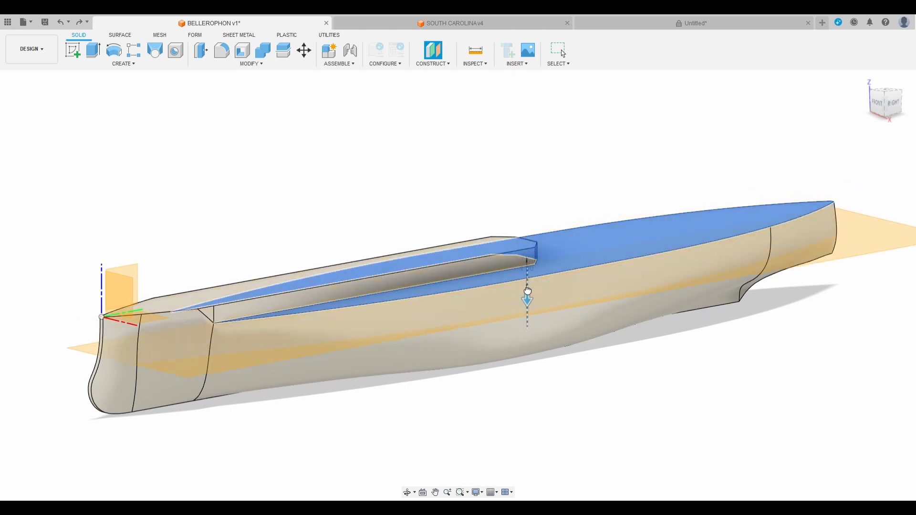
left_click(890, 103)
scroll(240, 233, "up", 4)
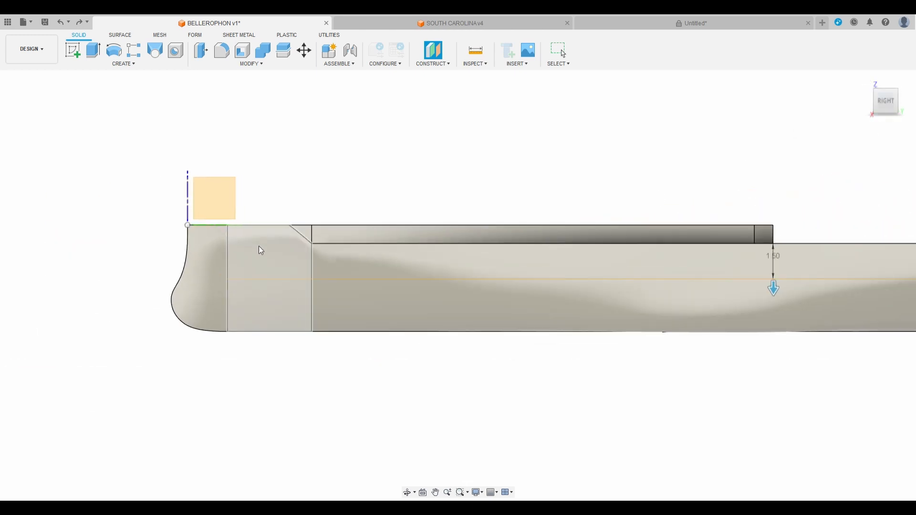
Compare offsets of 1.00 and 1.50 below the deck in side view and create the plane at 1.50
scroll(262, 251, "down", 5)
scroll(565, 286, "up", 1)
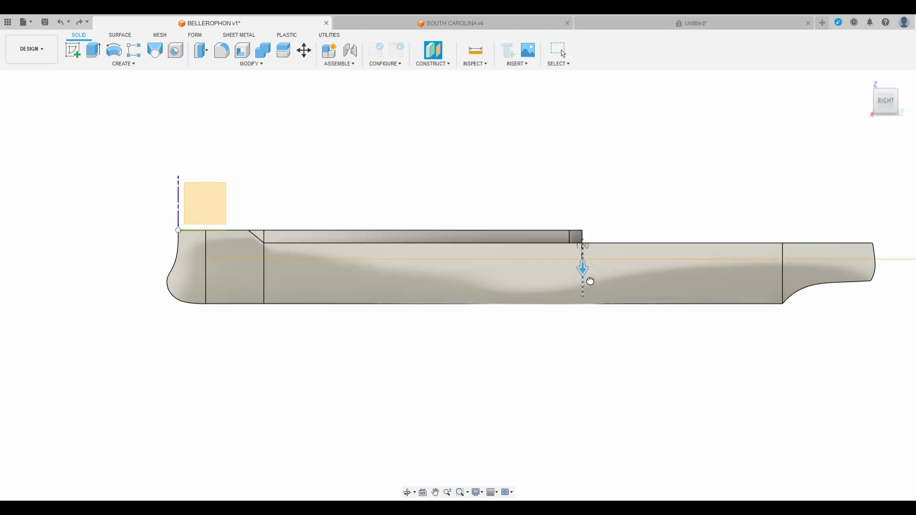
scroll(586, 285, "up", 2)
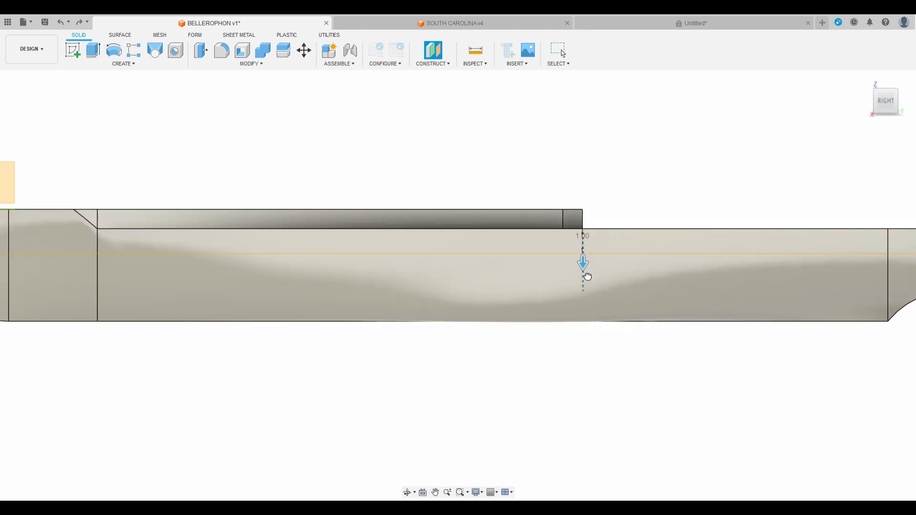
scroll(452, 292, "down", 2)
scroll(518, 278, "up", 2)
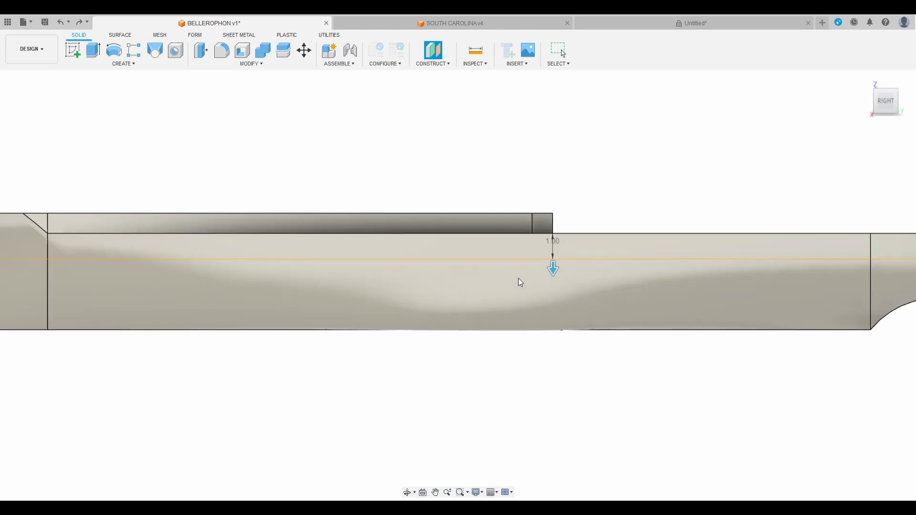
left_click_drag(556, 282, 556, 293)
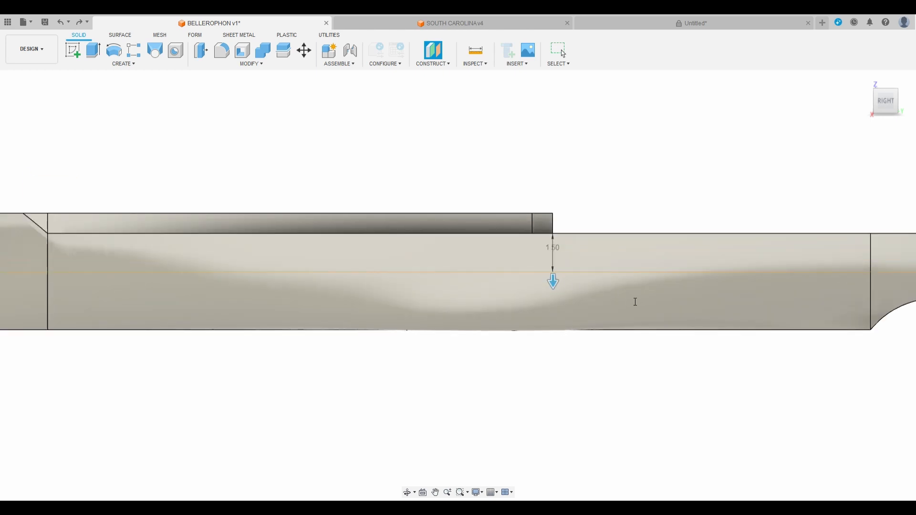
scroll(664, 337, "down", 2)
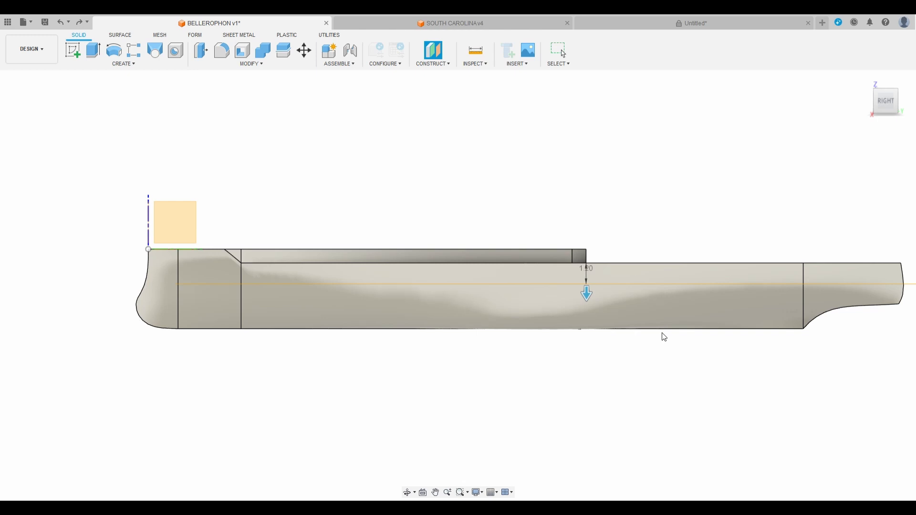
left_click(862, 197)
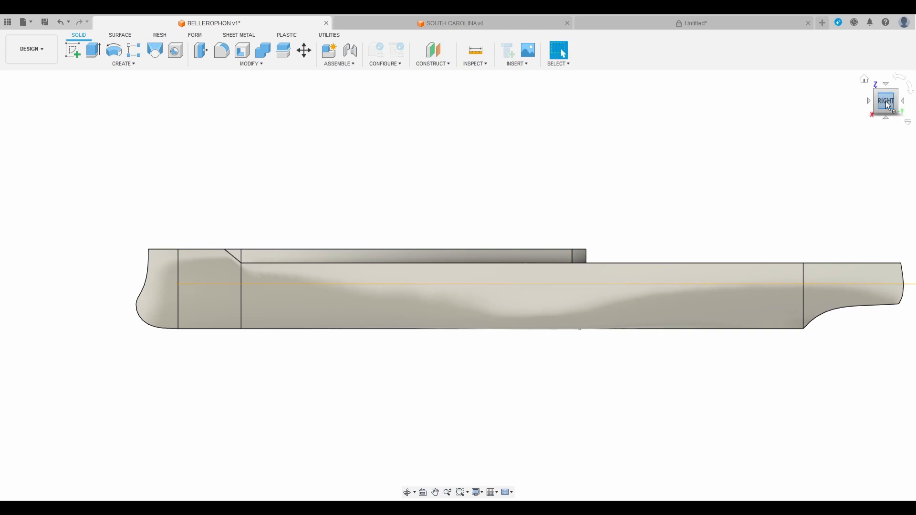
Split the hull body into upper and lower parts with the offset plane below the main deck
left_click_drag(886, 101, 913, 139)
key("q")
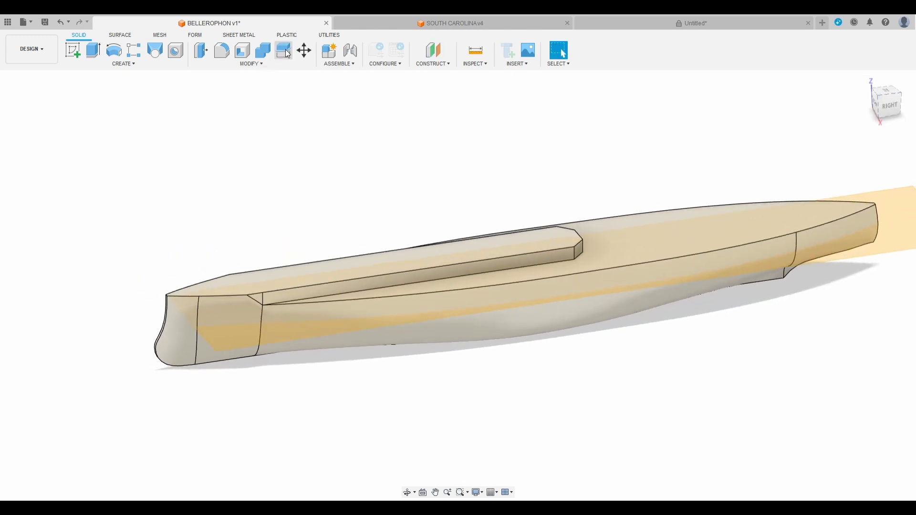
left_click(602, 237)
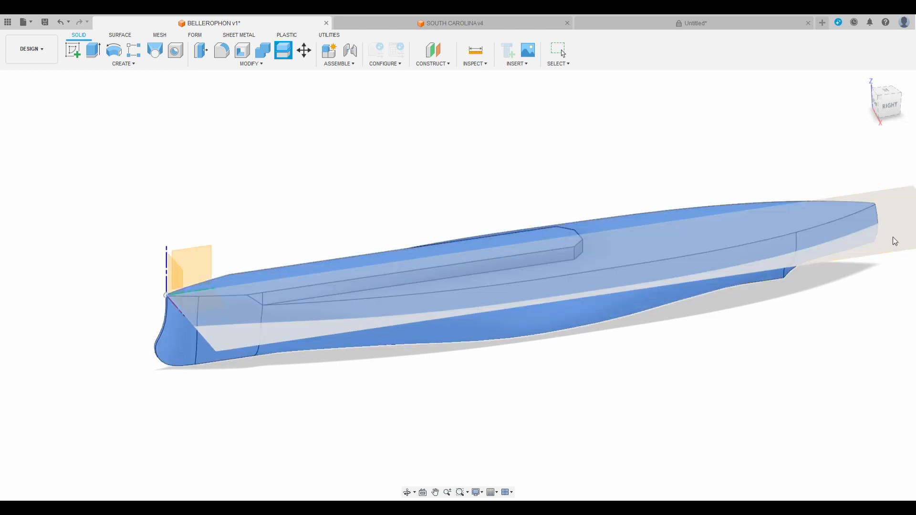
key("Escape")
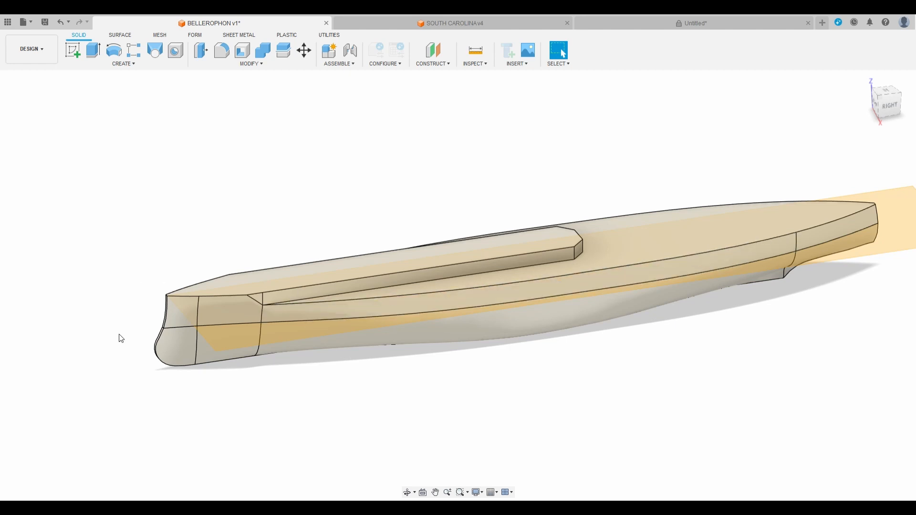
Delete the offset construction plane and apply a translucent bluish material to the lower hull body
left_click(899, 216)
key("Delete")
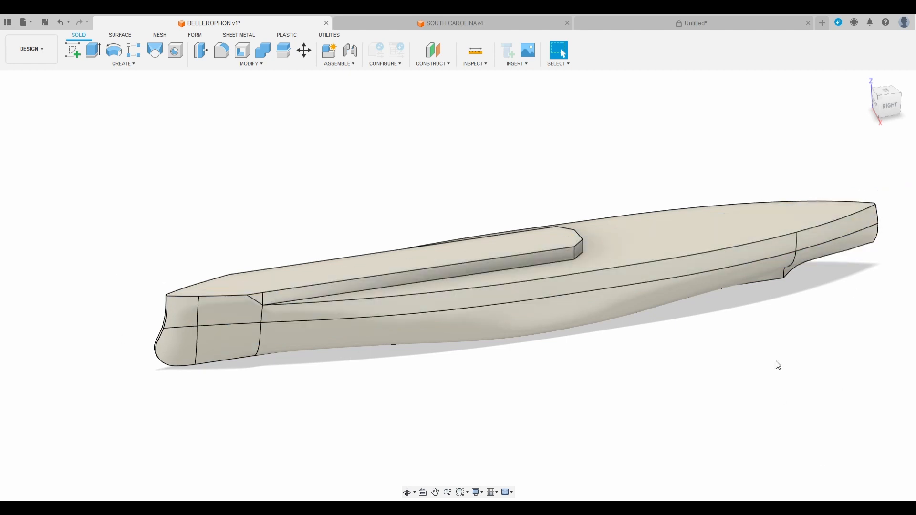
scroll(770, 352, "down", 3)
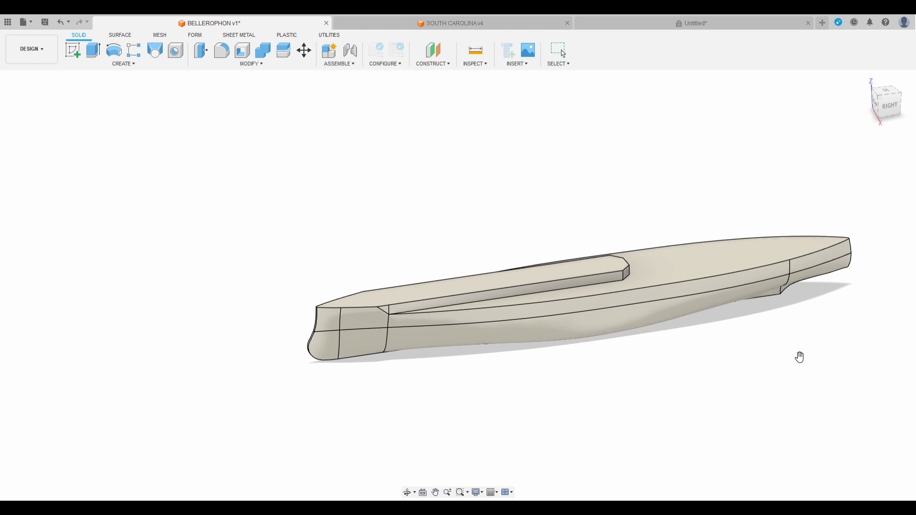
left_click_drag(799, 357, 623, 326)
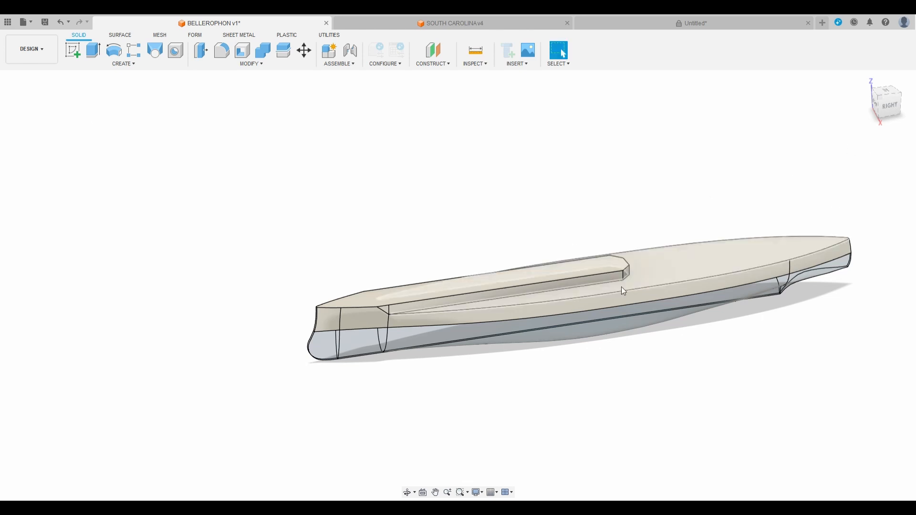
Select the lower hull body and inspect it below the split line
left_click(70, 178)
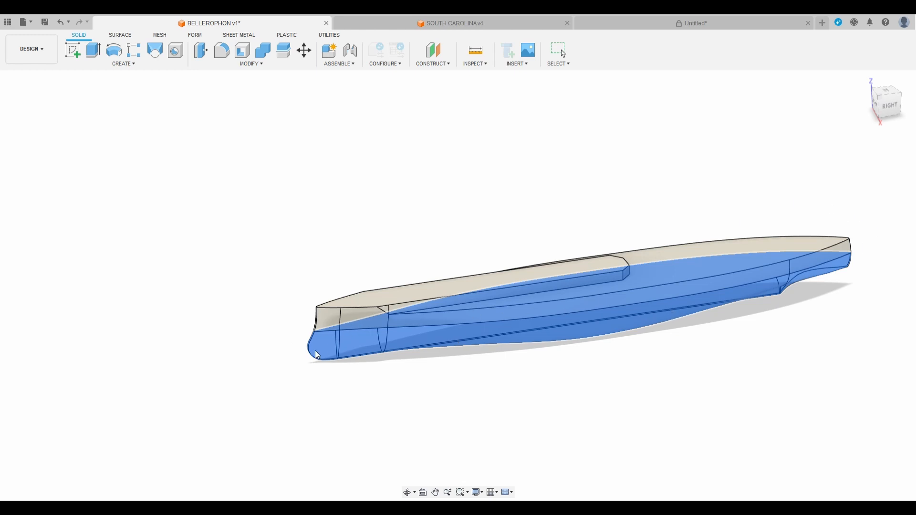
middle_click_drag(696, 345, 578, 351)
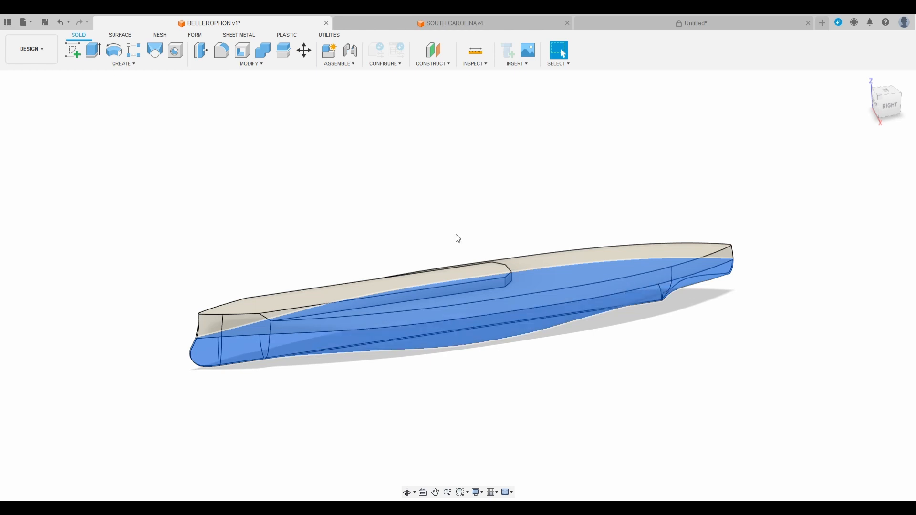
mouse_move(890, 113)
left_mouse_down()
mouse_move(886, 92)
mouse_move(904, 92)
mouse_move(905, 106)
left_mouse_up()
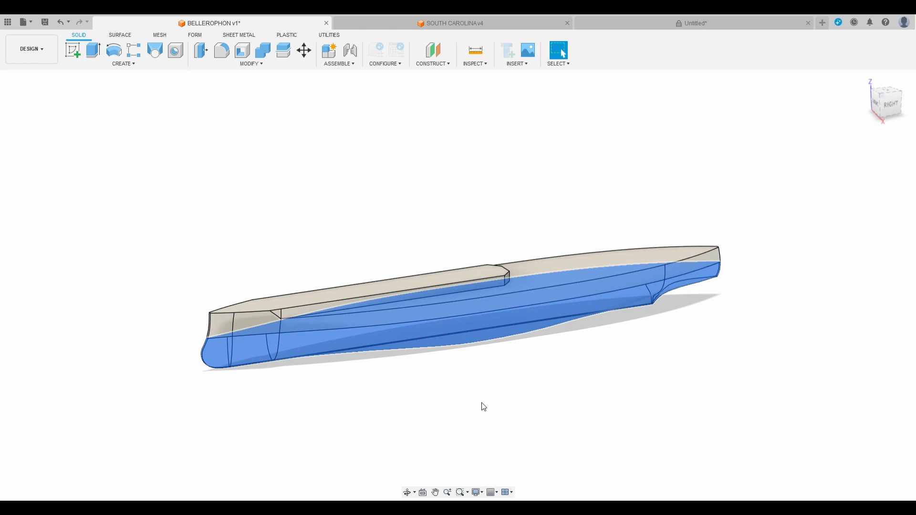
scroll(234, 390, "up", 2)
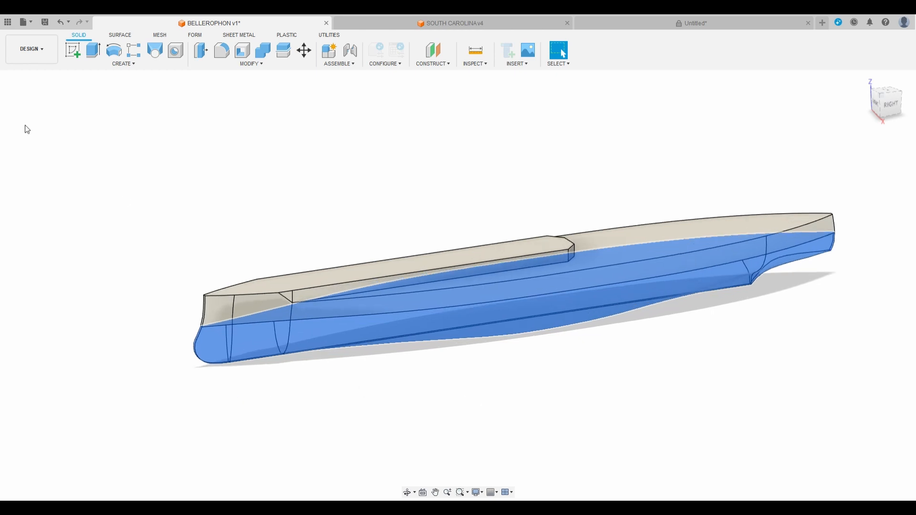
Undo back to the unsplit hull, and redo the split and the lower hull's translucent material
left_click(178, 231)
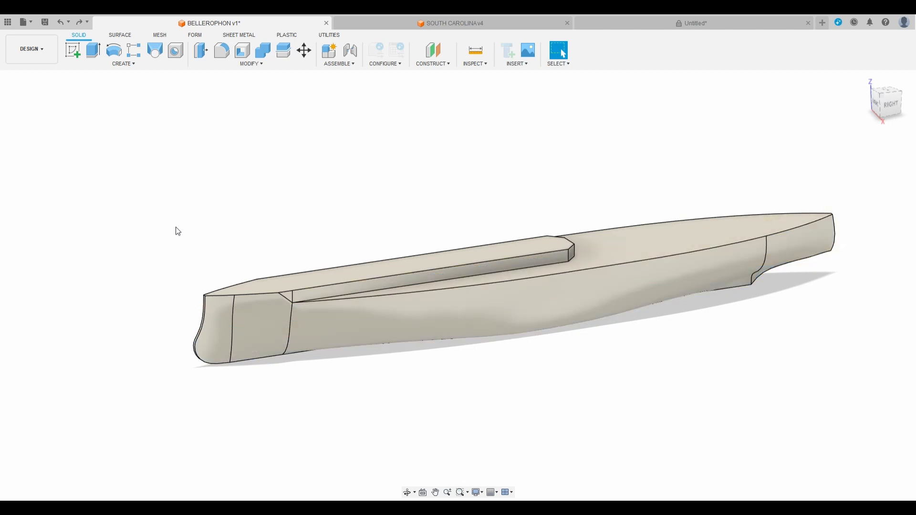
scroll(302, 388, "down", 1)
scroll(412, 375, "up", 1)
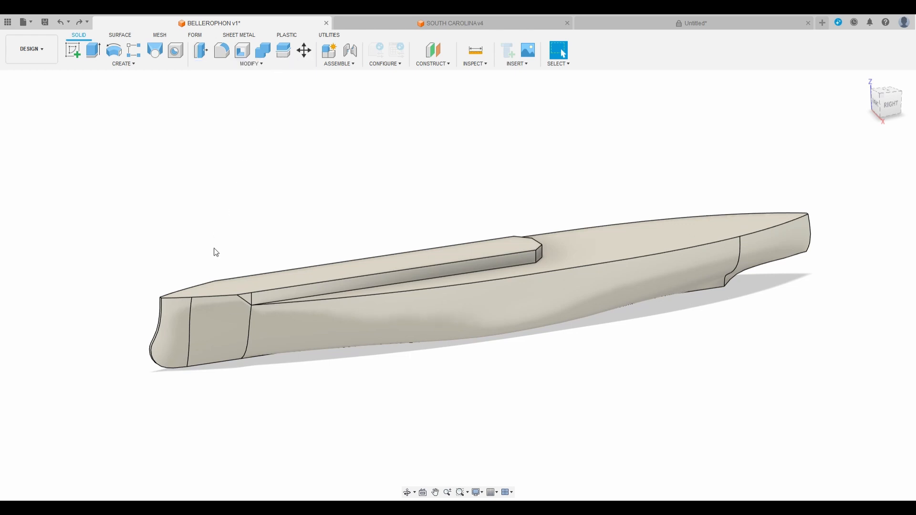
key("e")
key("ctrl+y")
key("ctrl+y")
key("ctrl+y")
key("ctrl+y")
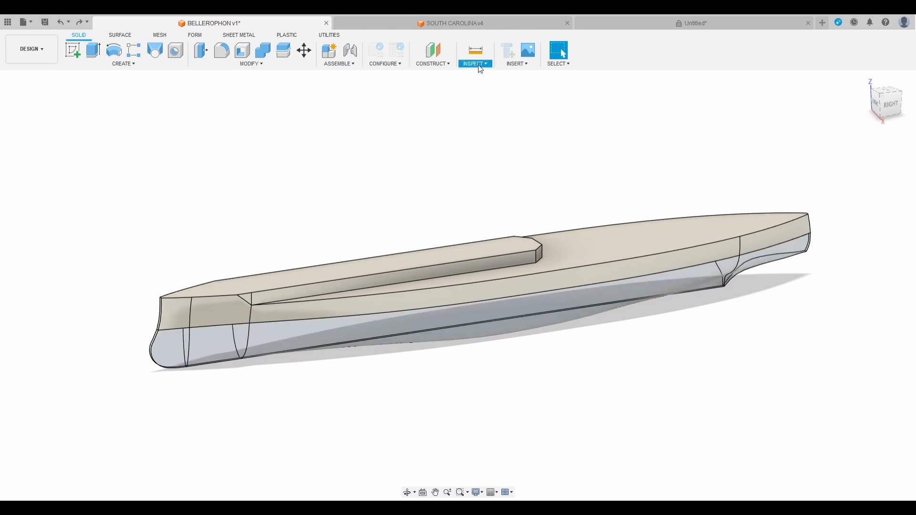
Show the centre of mass of the lower hull body
left_click(478, 64)
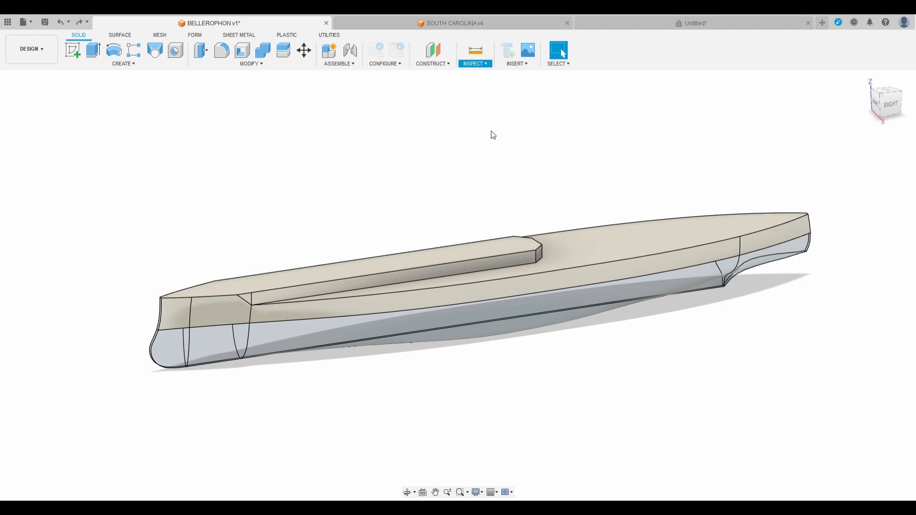
left_click(491, 180)
left_click(482, 329)
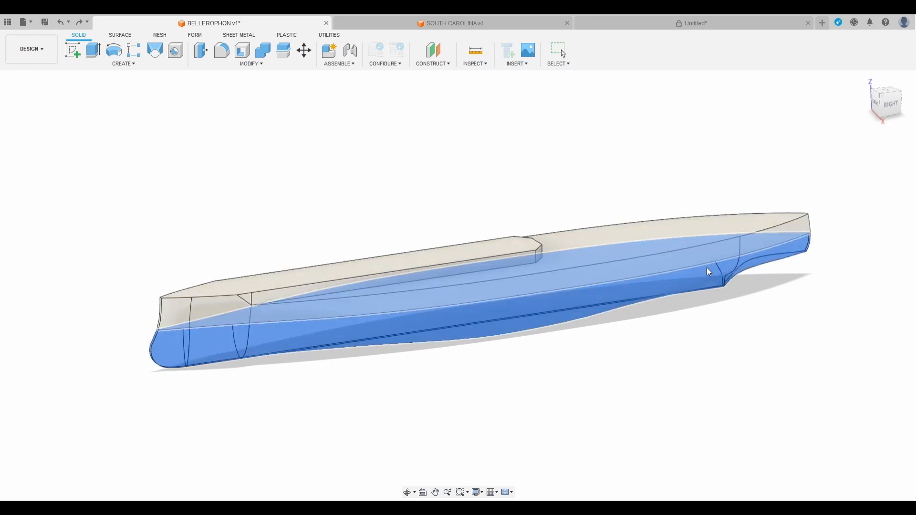
key("Escape")
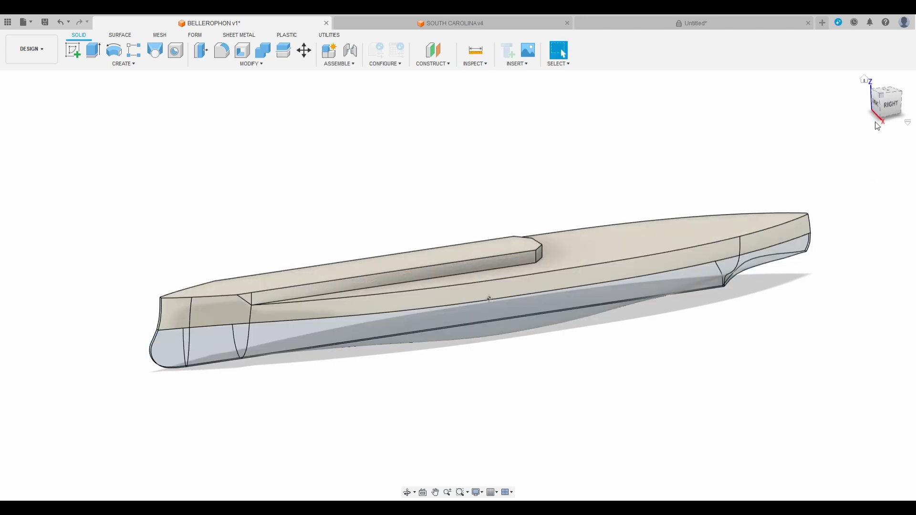
Examine where the centre-of-mass marker sits along the hull in the right side view and from above the deck
left_click(883, 112)
scroll(493, 302, "up", 5)
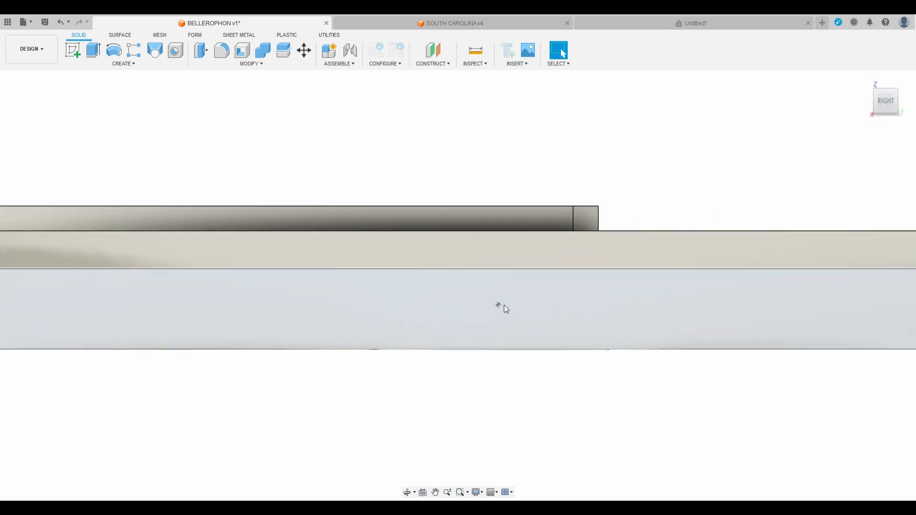
scroll(503, 305, "down", 6)
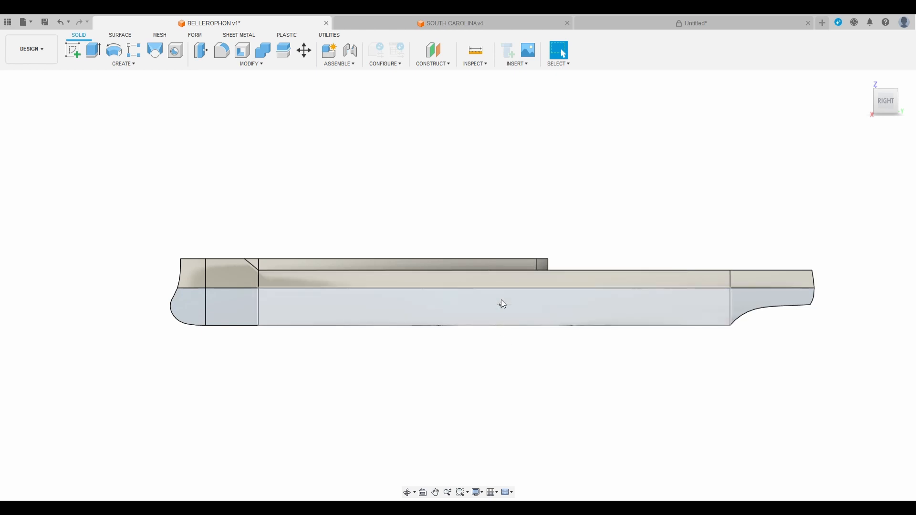
mouse_move(886, 101)
left_mouse_down()
mouse_move(913, 118)
mouse_move(915, 138)
mouse_move(915, 129)
left_mouse_up()
mouse_move(418, 298)
middle_mouse_down("shift")
mouse_move(465, 285)
mouse_move(501, 303)
middle_mouse_up("shift")
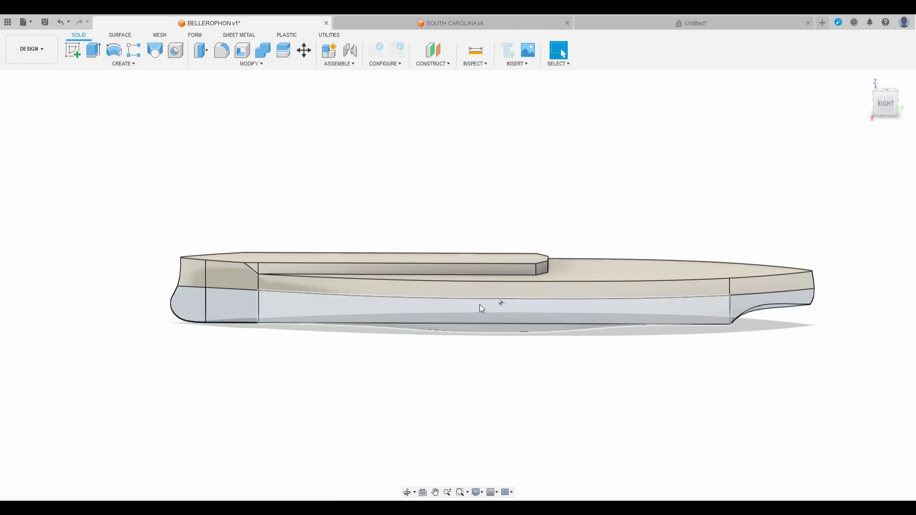
mouse_move(479, 304)
middle_mouse_down("shift")
mouse_move(500, 302)
mouse_move(493, 297)
mouse_move(496, 315)
mouse_move(493, 297)
middle_mouse_up("shift")
left_click_drag(896, 107, 891, 108)
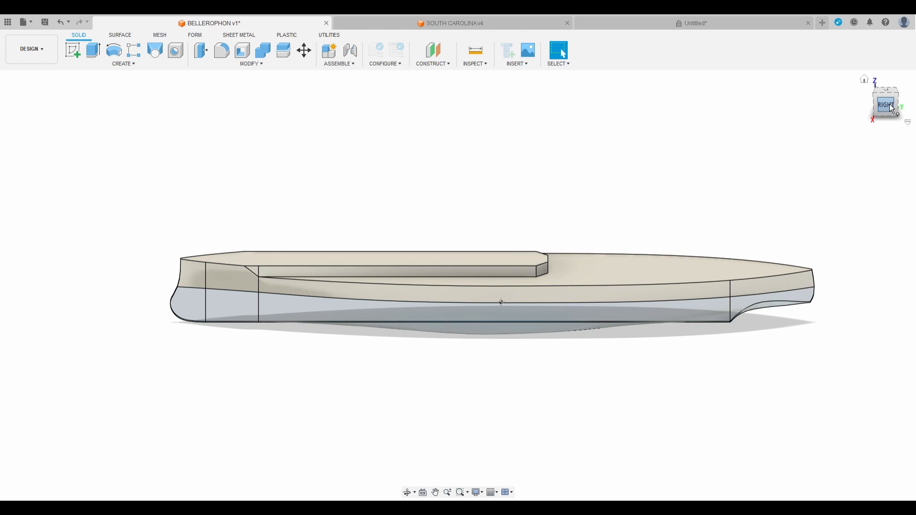
left_click_drag(892, 108, 881, 117)
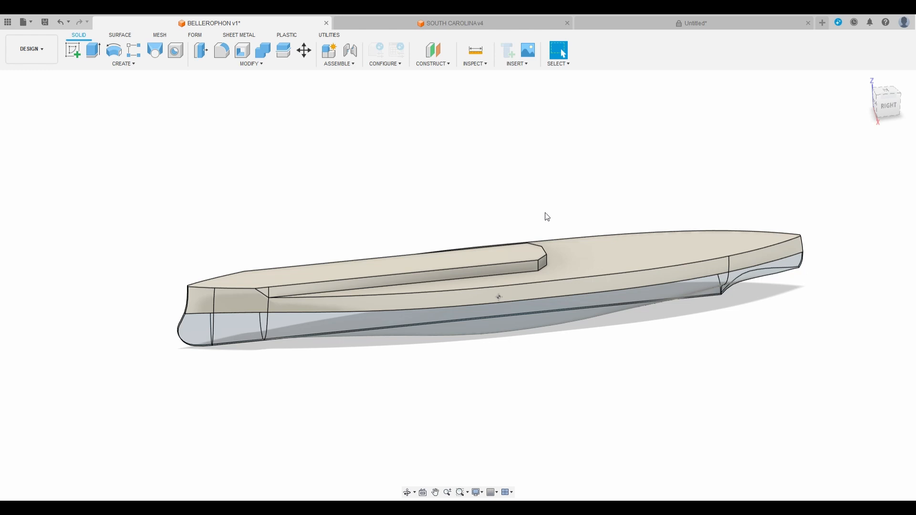
scroll(380, 210, "down", 2)
scroll(380, 210, "up", 2)
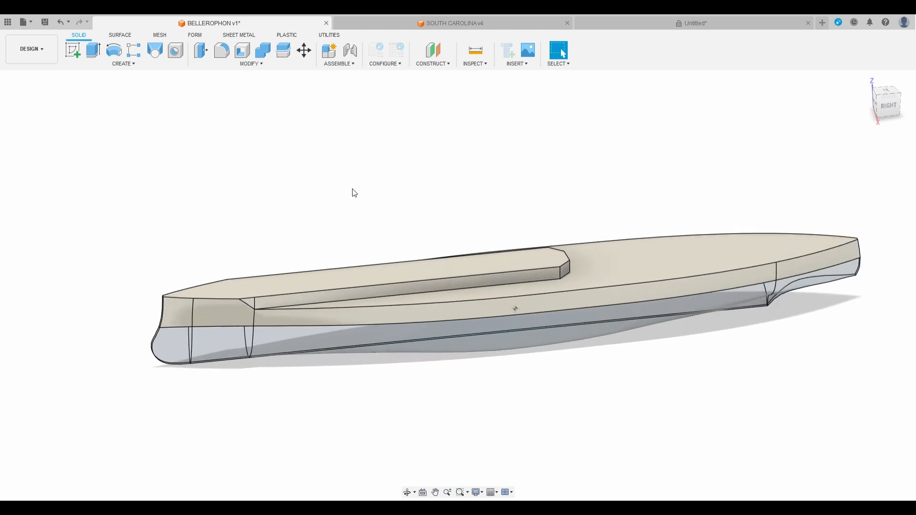
Return the lower hull body to its opaque grey look and hide the centre-of-mass marker
left_click(253, 65)
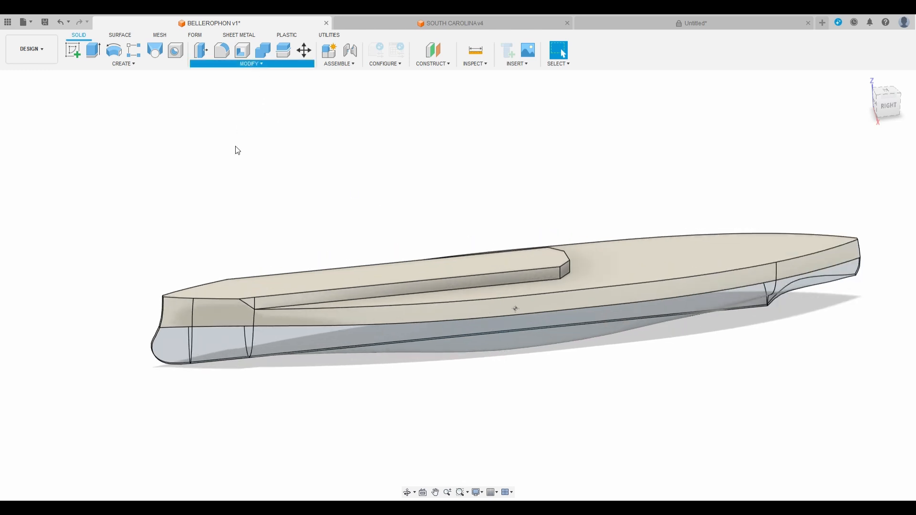
left_click(233, 249)
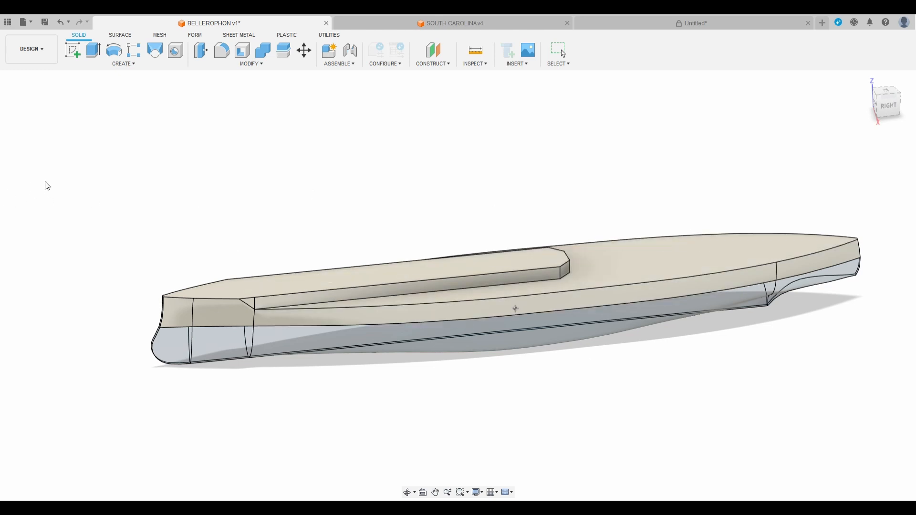
left_click(159, 251)
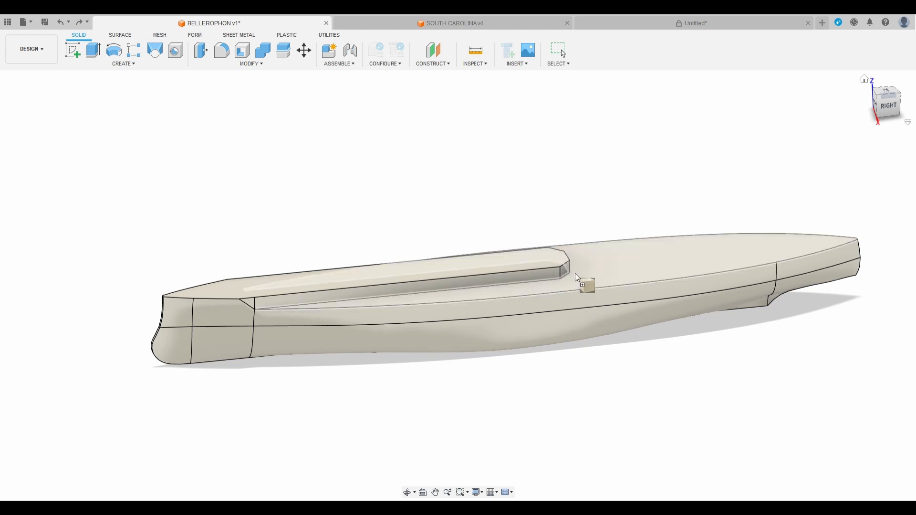
Apply a light wood appearance to the top faces of the main deck and the raised deck
left_click_drag(587, 262, 587, 262)
left_click_drag(742, 405, 399, 268)
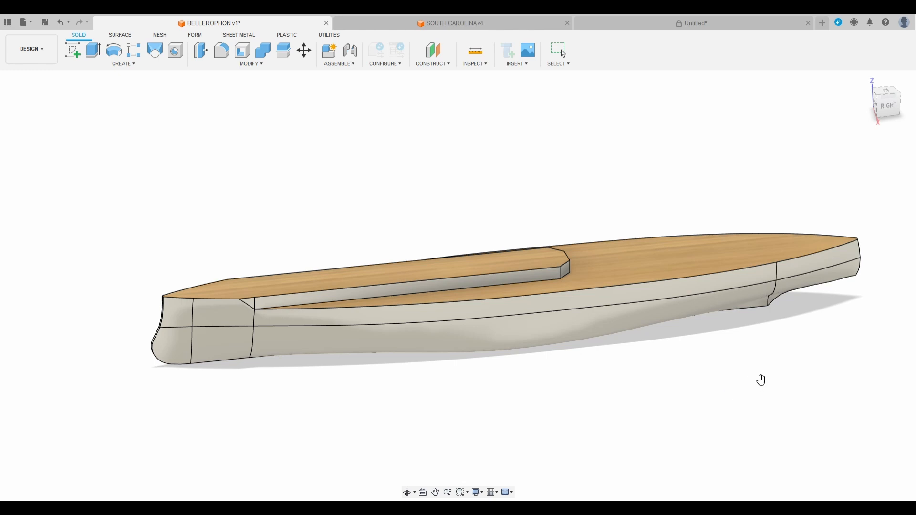
Apply a red paint appearance to the whole lower hull, including the bow and stern sections
left_click_drag(749, 424, 553, 336)
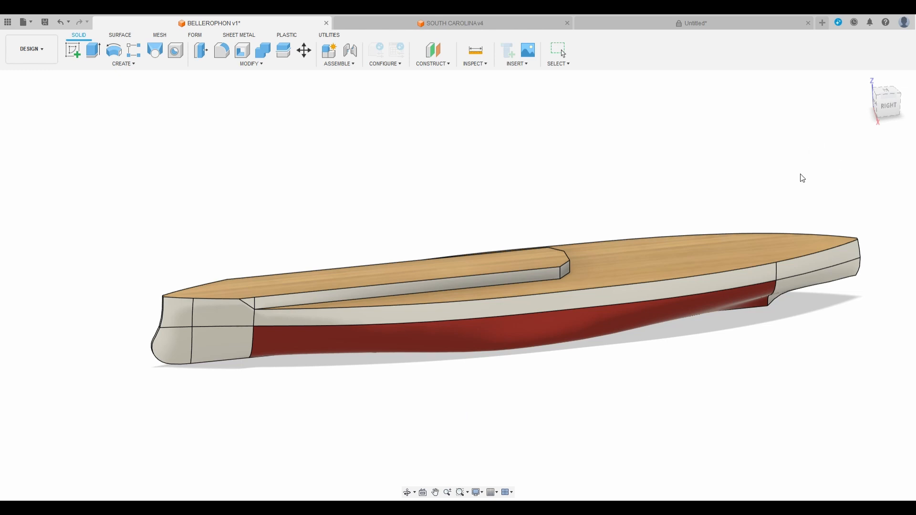
left_click_drag(748, 434, 490, 341)
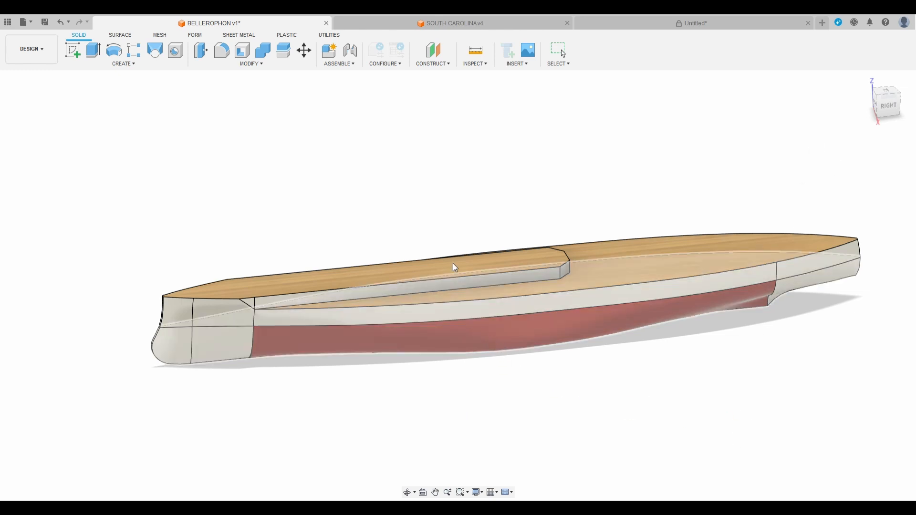
left_click_drag(456, 268, 447, 265)
Examine the hull's wood decks, grey sides and red underbody from an angled bow view
scroll(379, 405, "down", 2)
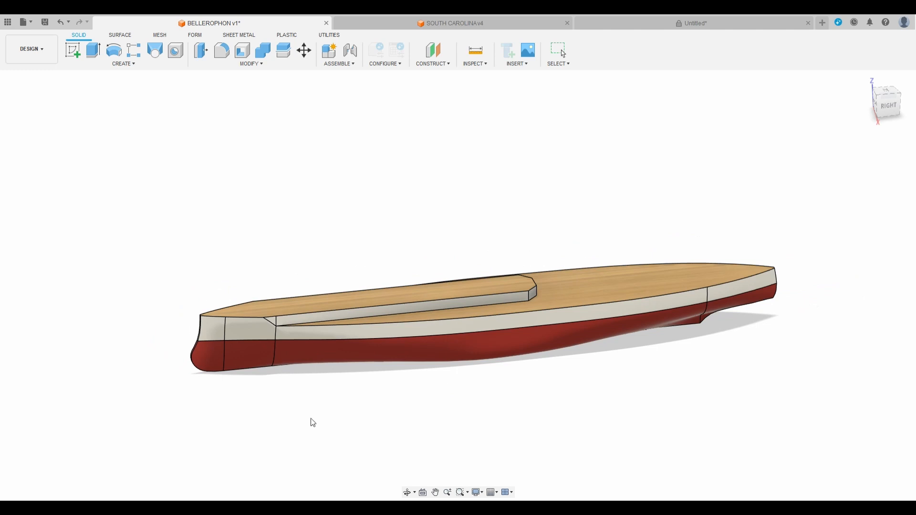
scroll(313, 422, "down", 2)
scroll(342, 415, "up", 2)
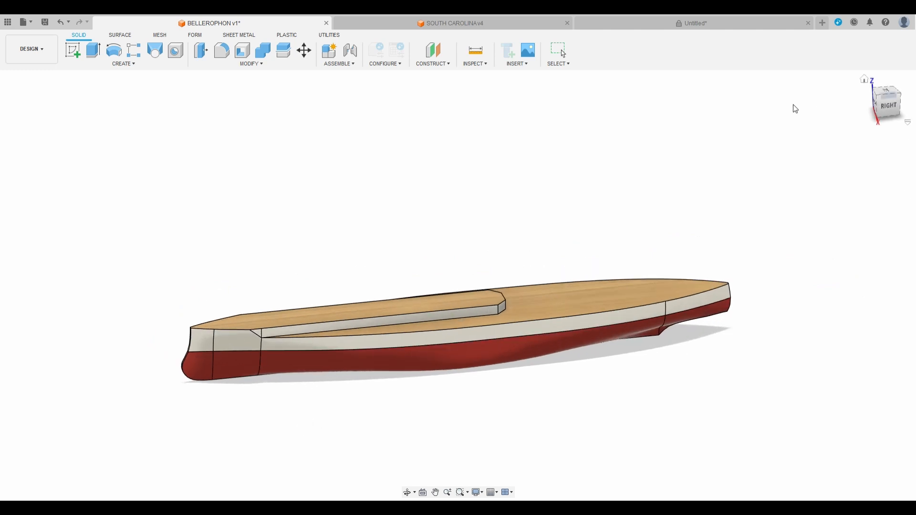
middle_click_drag(355, 328, 411, 331, "shift")
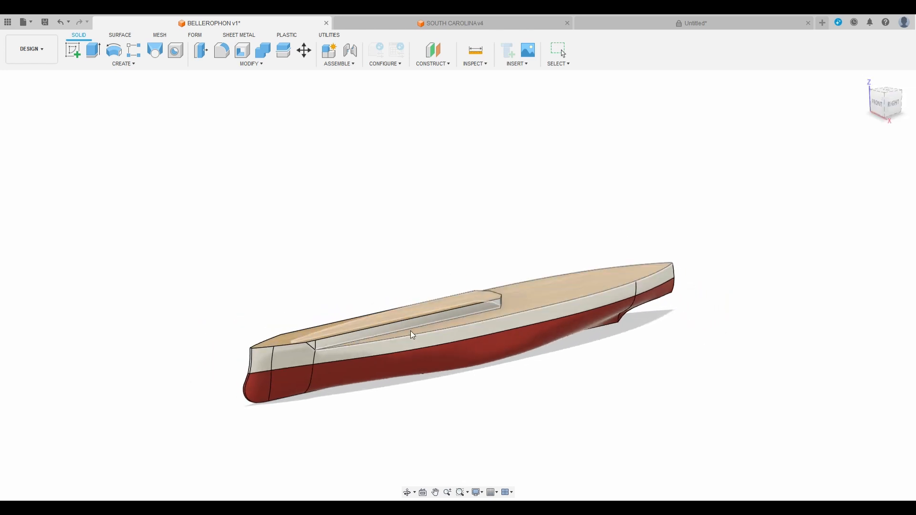
scroll(227, 349, "down", 3)
scroll(293, 389, "up", 3)
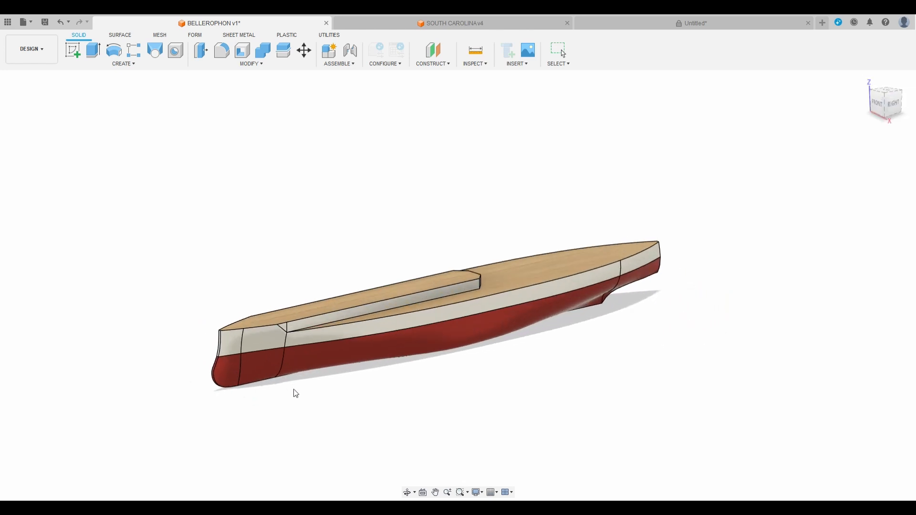
scroll(386, 385, "up", 2)
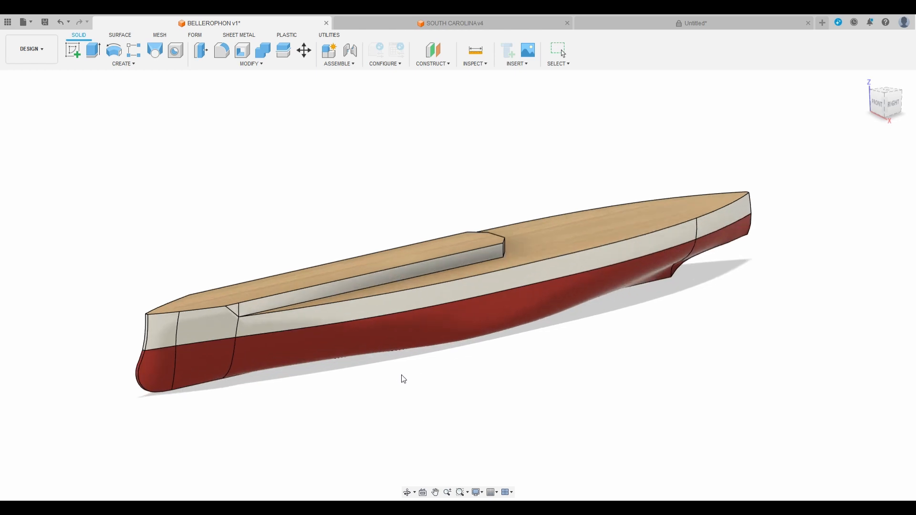
scroll(381, 396, "down", 2)
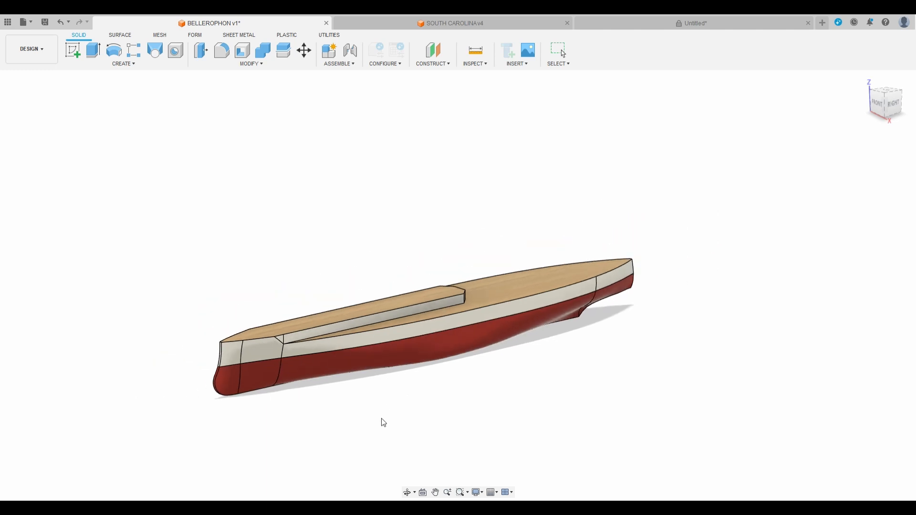
scroll(486, 299, "up", 1)
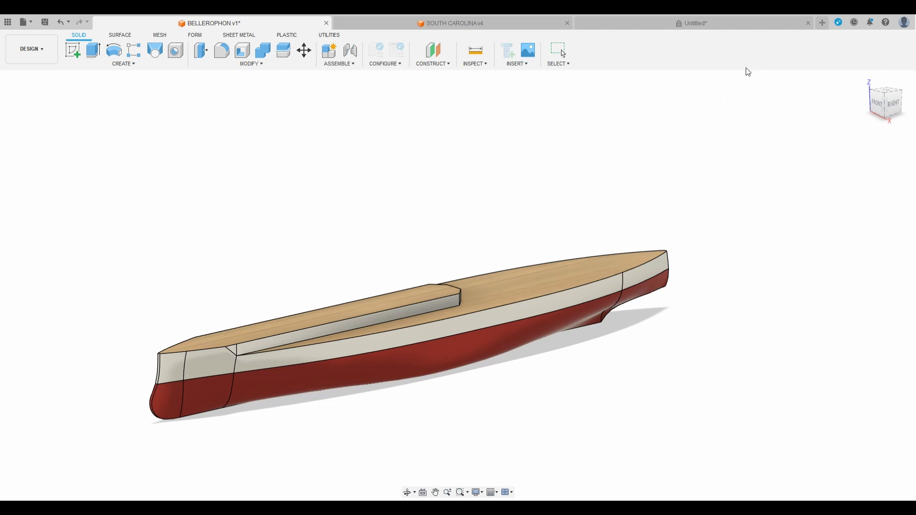
middle_click_drag(526, 226, 609, 186)
scroll(552, 213, "up", 3)
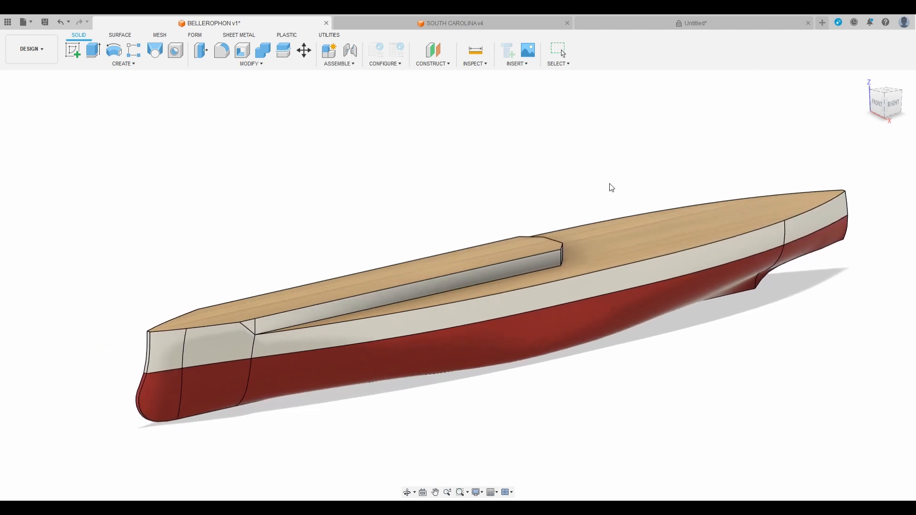